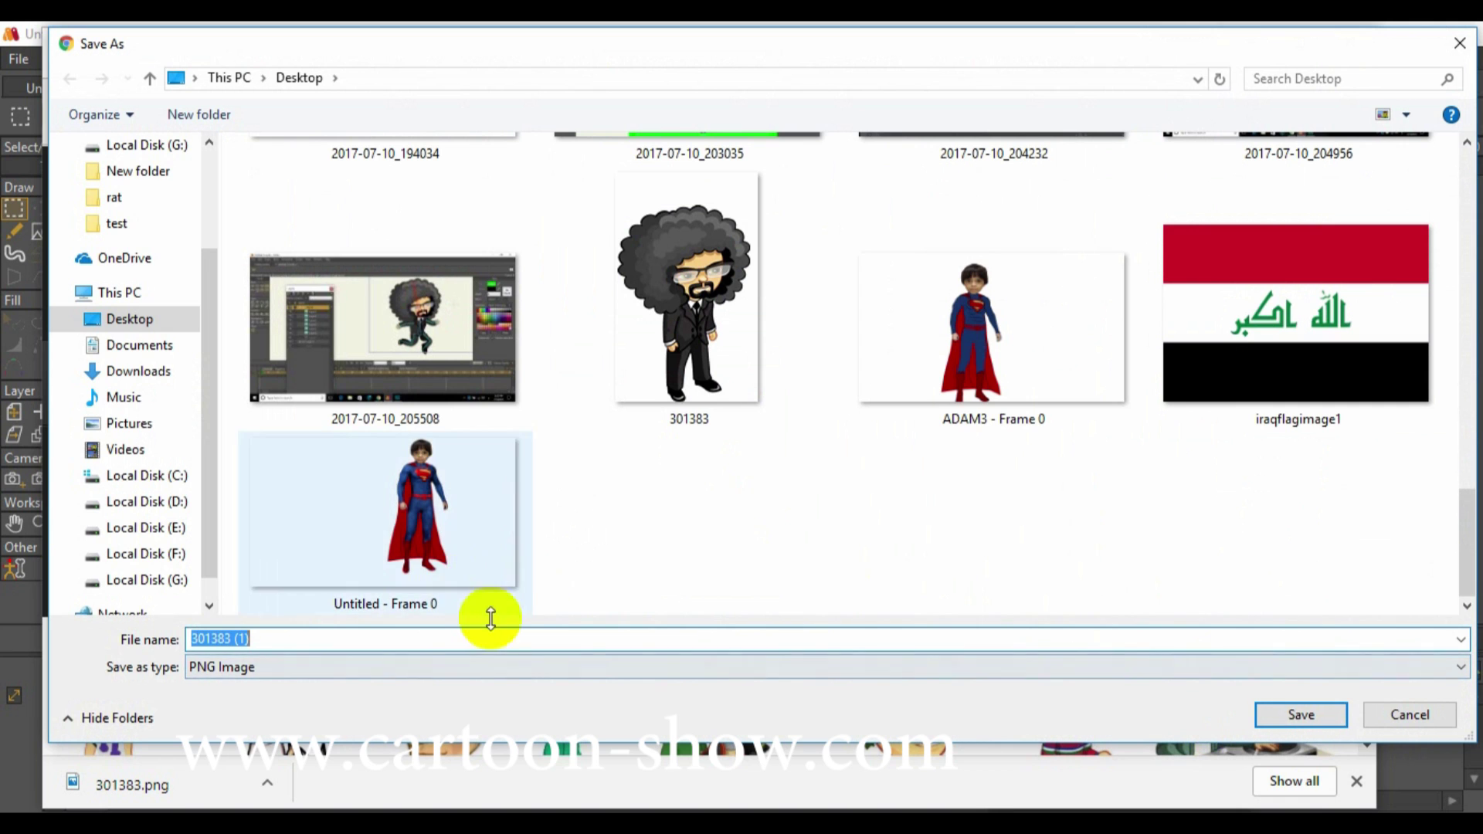
# Save the cartoon character picture to the Desktop as the PNG image 301383 (1) and switch to Photoshop
pyautogui.click(1283, 722)
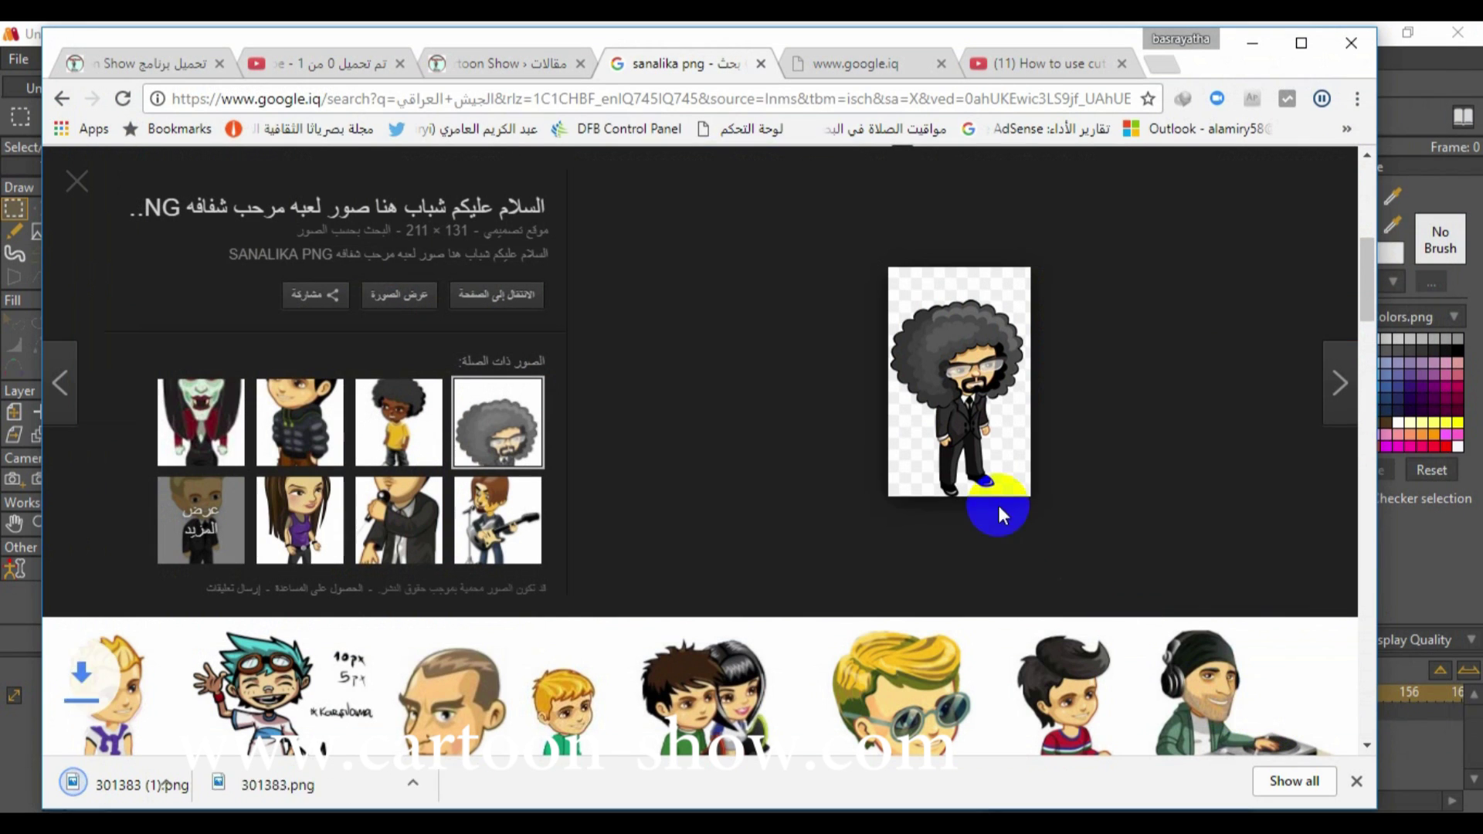
pyautogui.click(1357, 785)
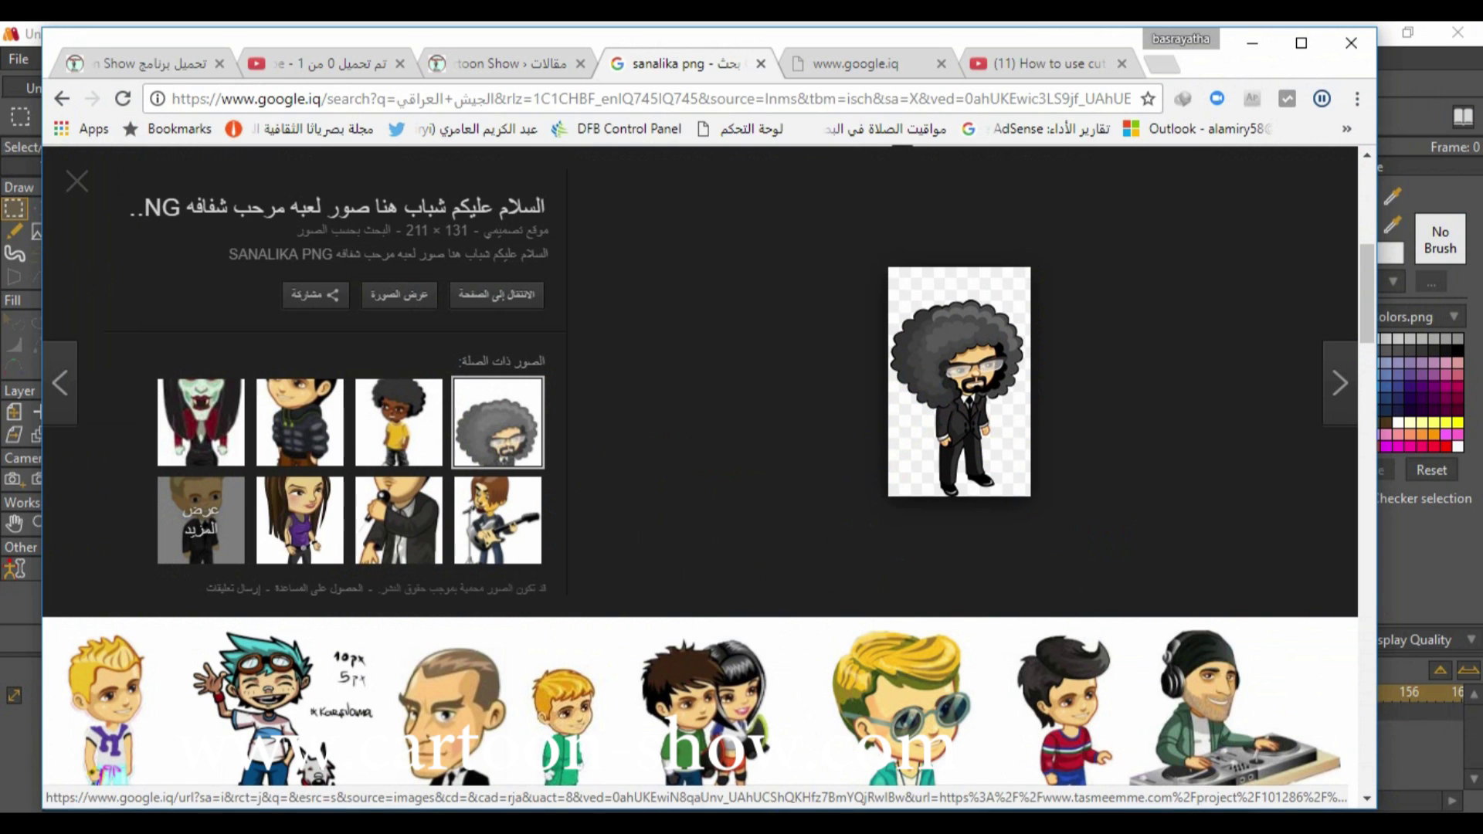
pyautogui.click(828, 817)
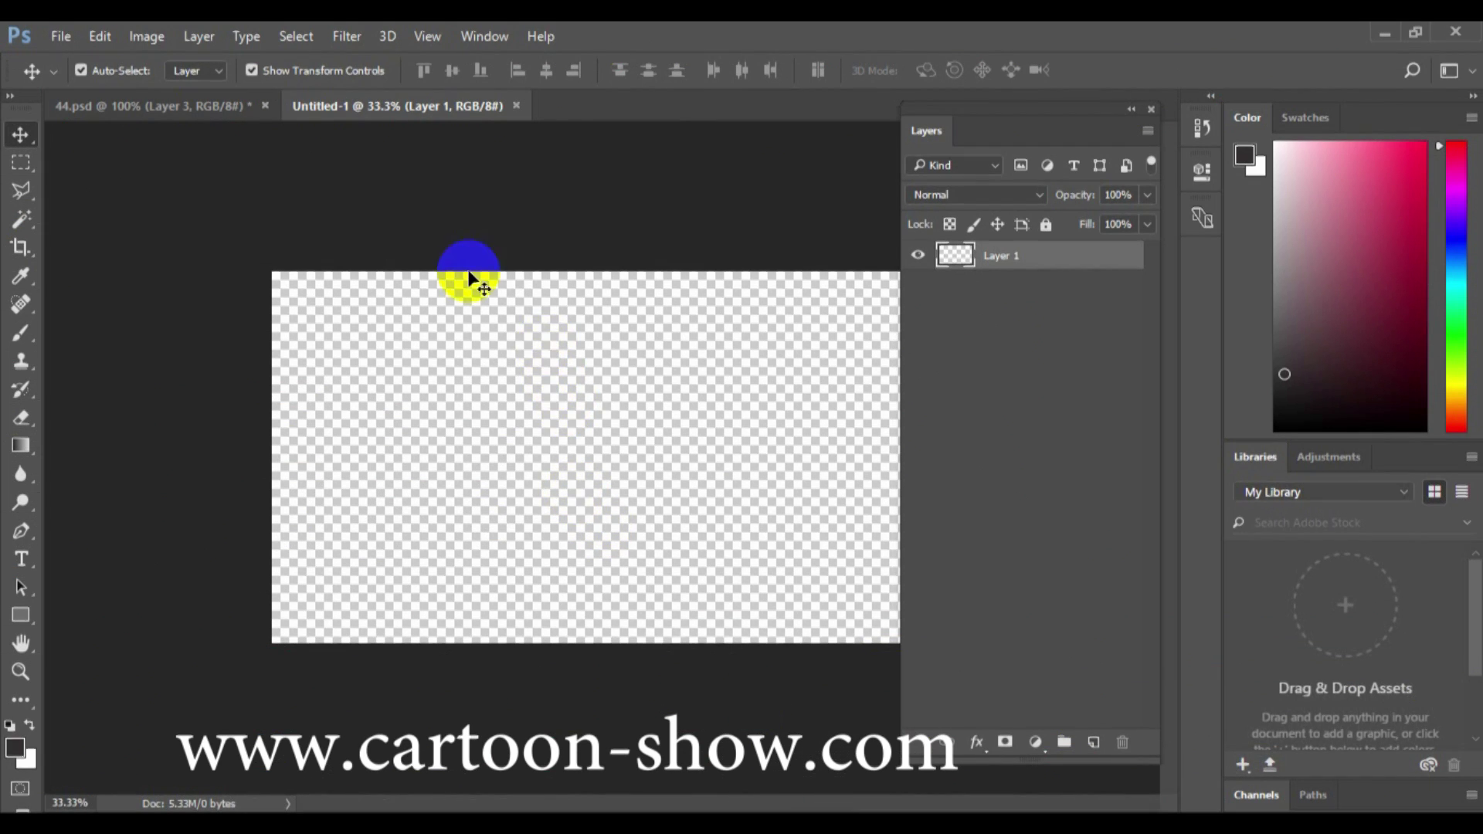
# Open 44.psd from the 666 folder to view the cut-up character, and return to the Untitled-1 document
pyautogui.click(60, 35)
pyautogui.click(70, 73)
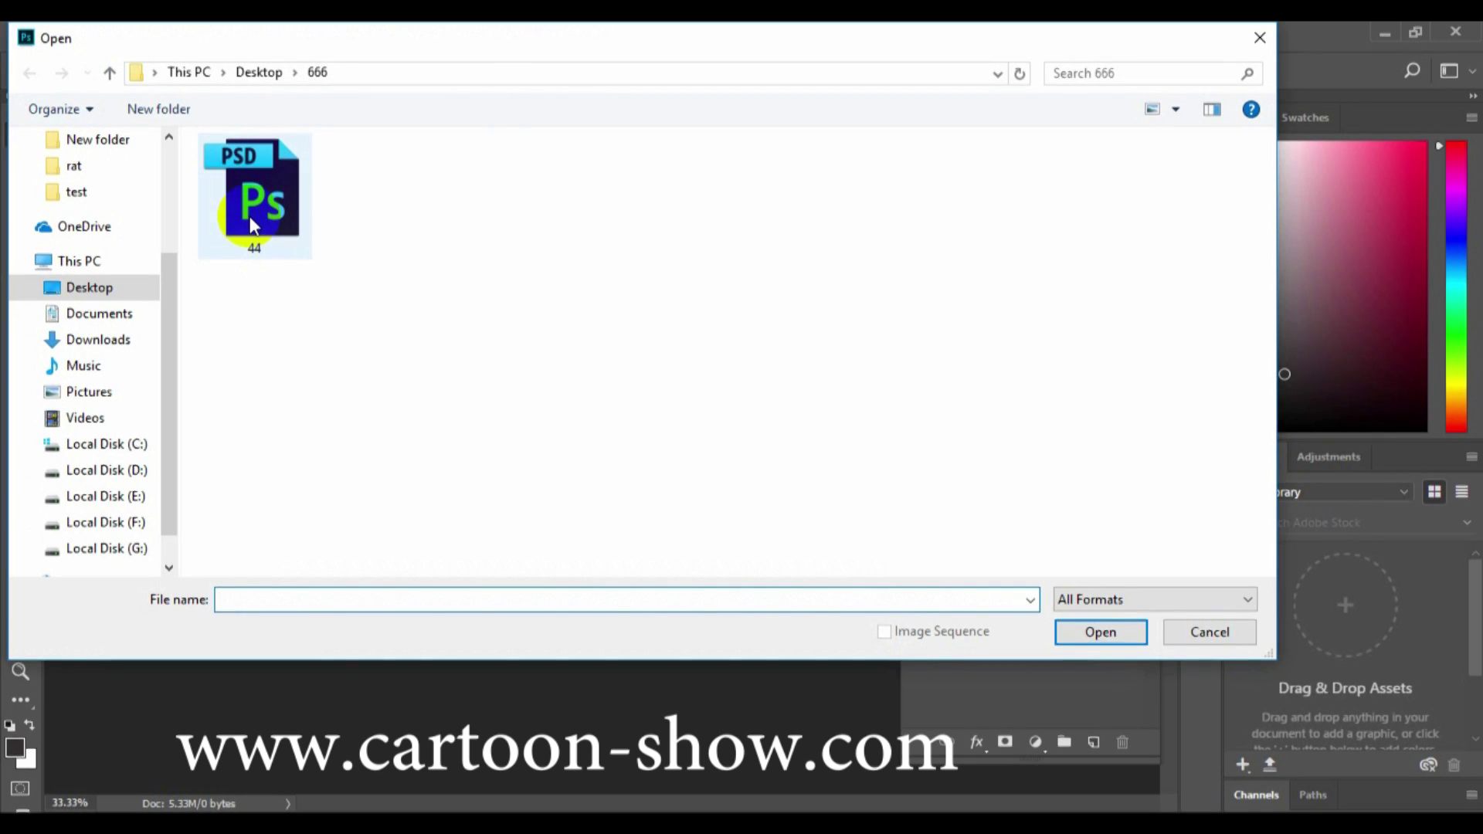
pyautogui.click(251, 224)
pyautogui.click(1074, 630)
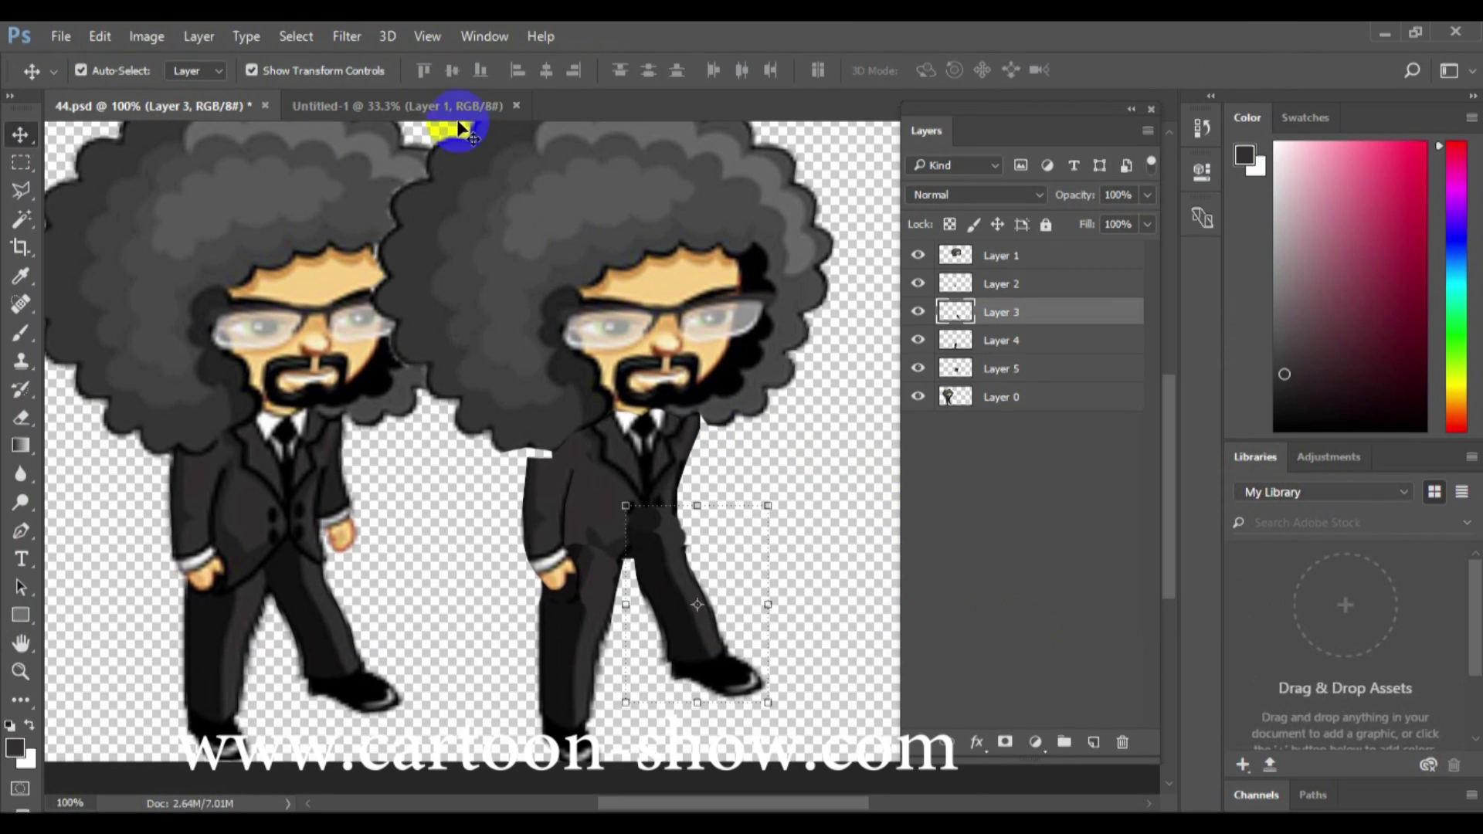
pyautogui.click(427, 106)
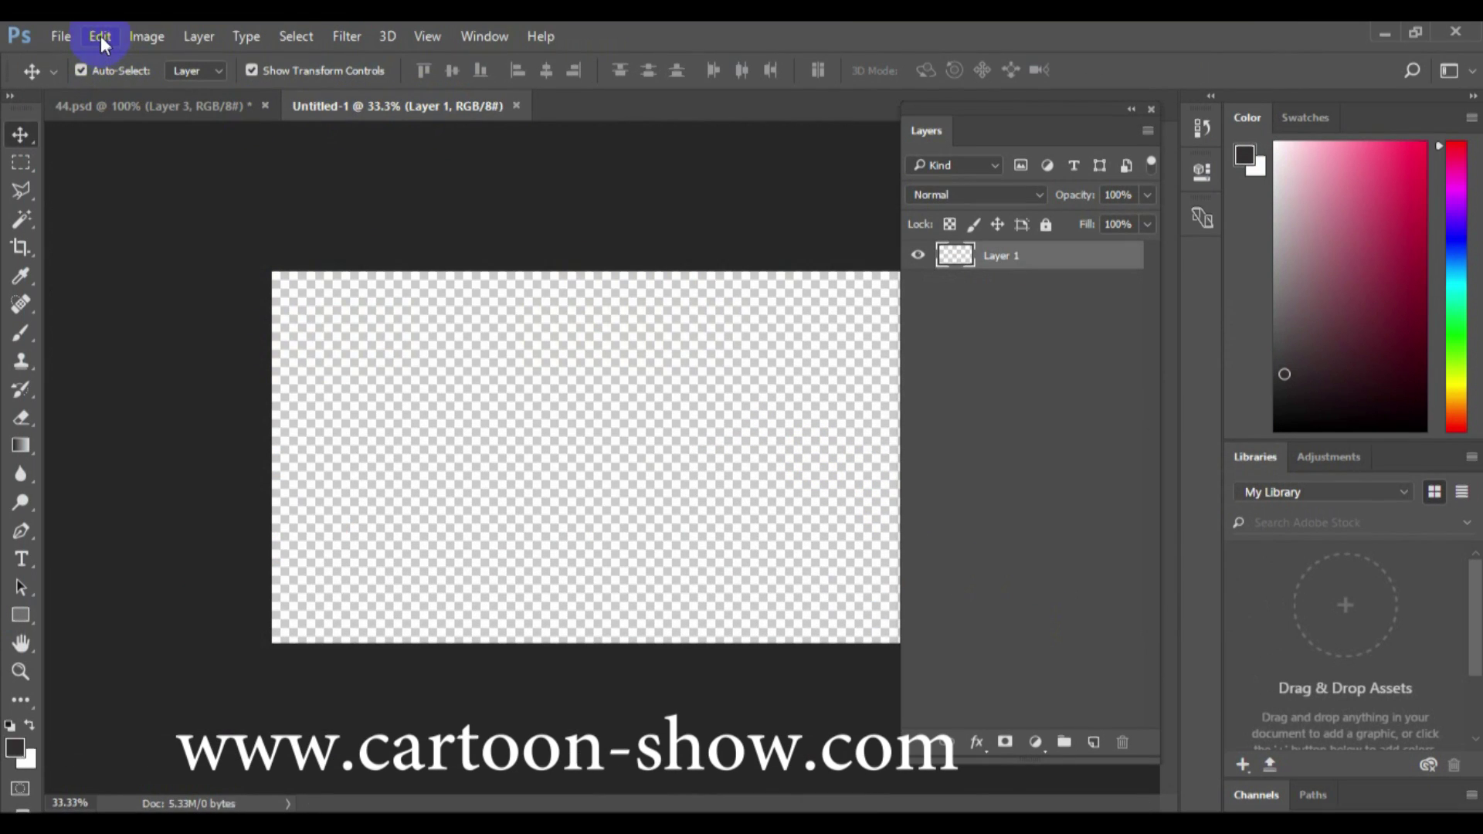
# Open the character image 301383.png from the Desktop
pyautogui.click(62, 40)
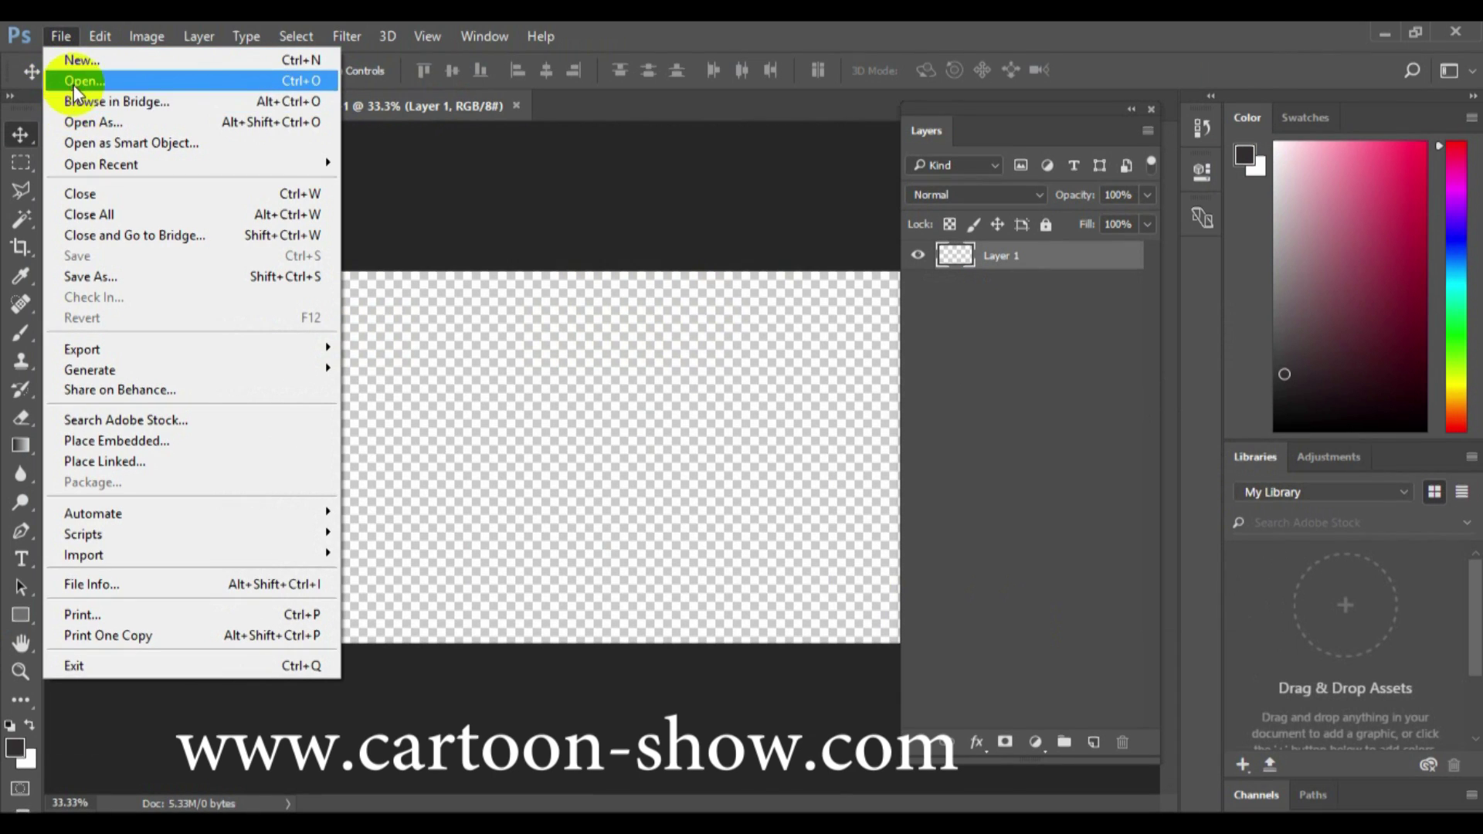
pyautogui.click(74, 80)
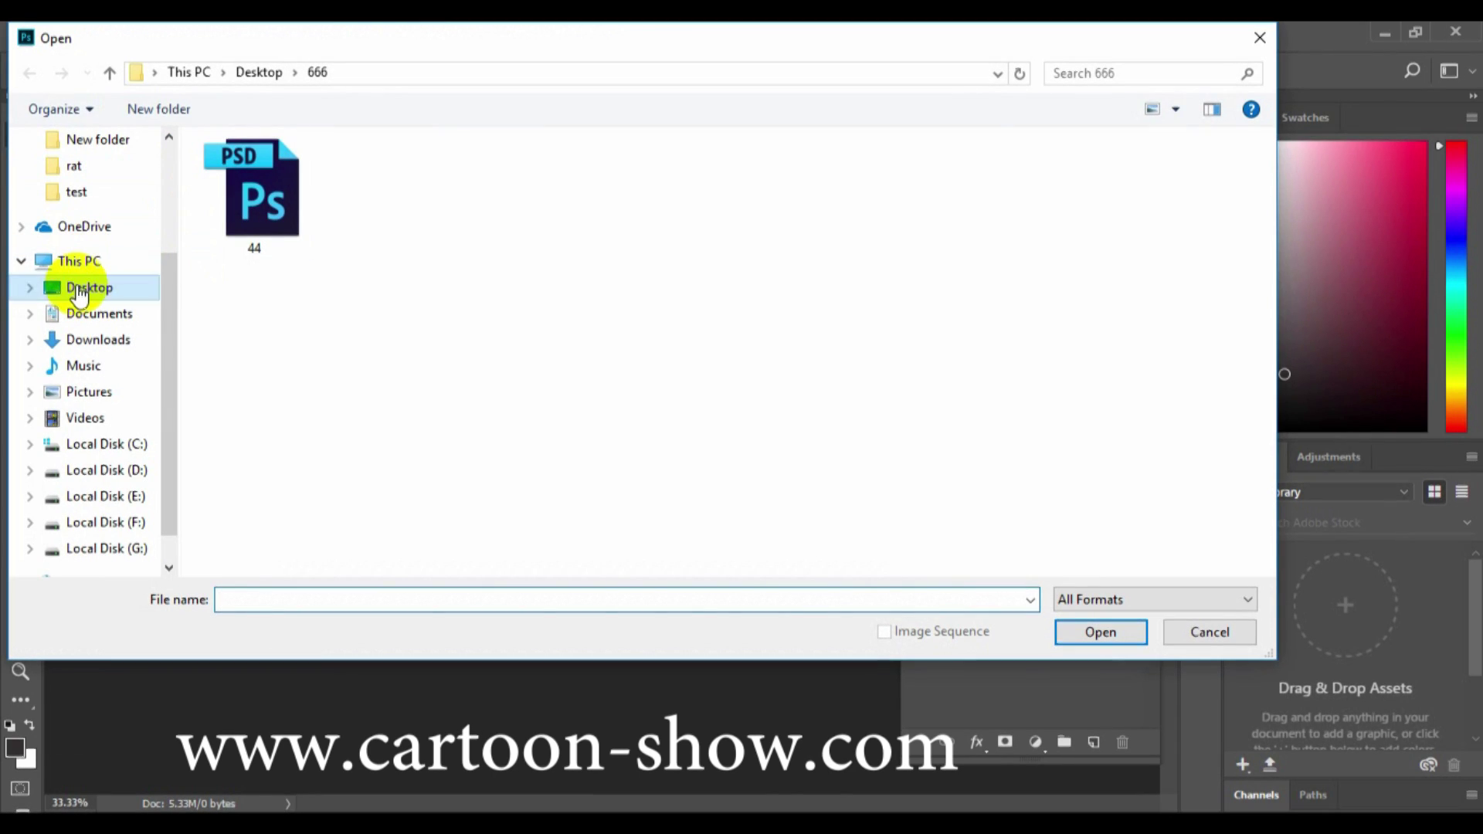
pyautogui.click(79, 286)
pyautogui.moveTo(1263, 164); pyautogui.dragTo(1228, 401)
pyautogui.doubleClick(676, 326)
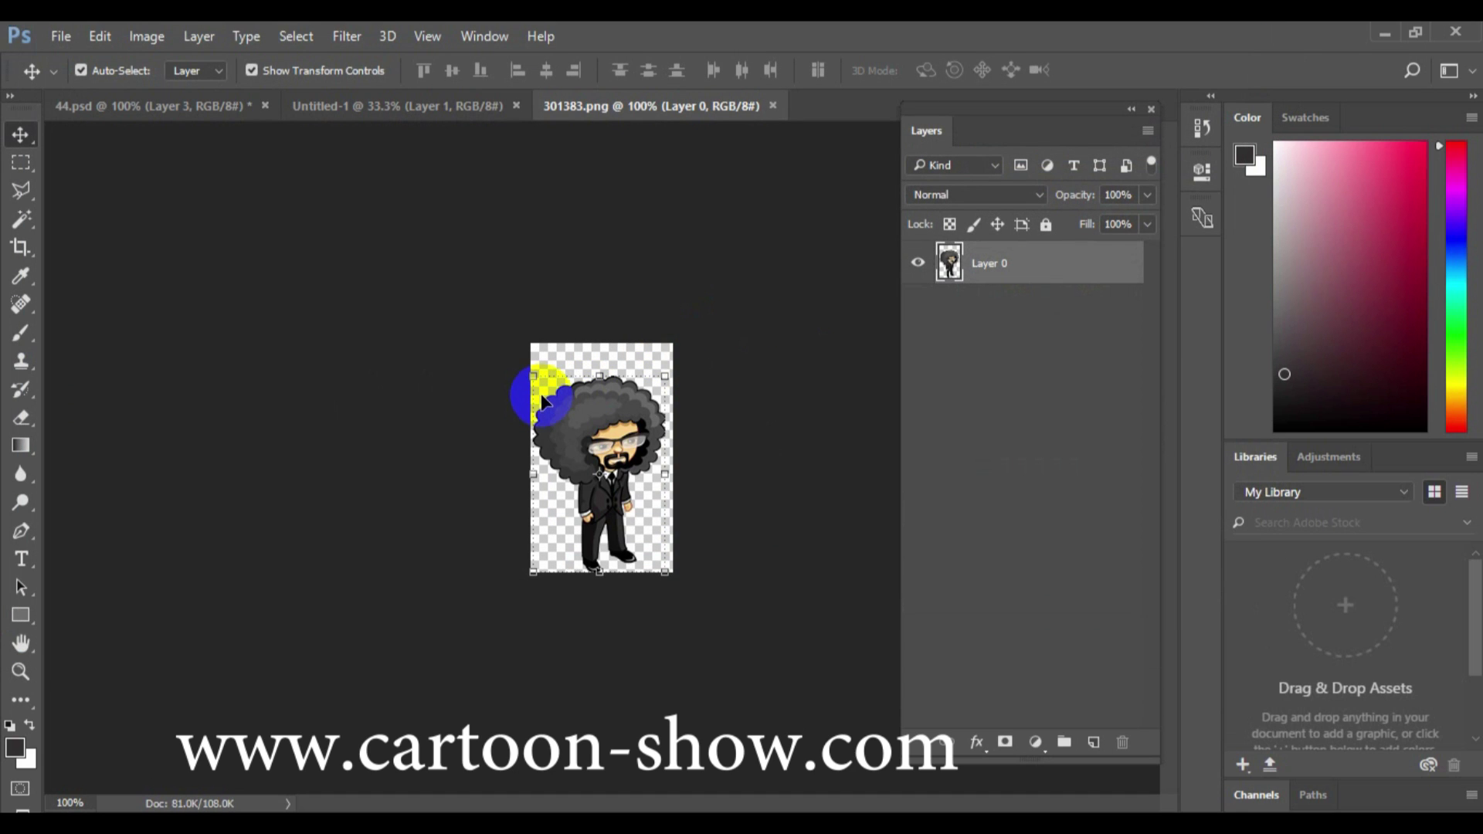
# Select the character's head and hair with the Polygonal Lasso tool, tracing around the hair and along the collar
pyautogui.click(20, 671)
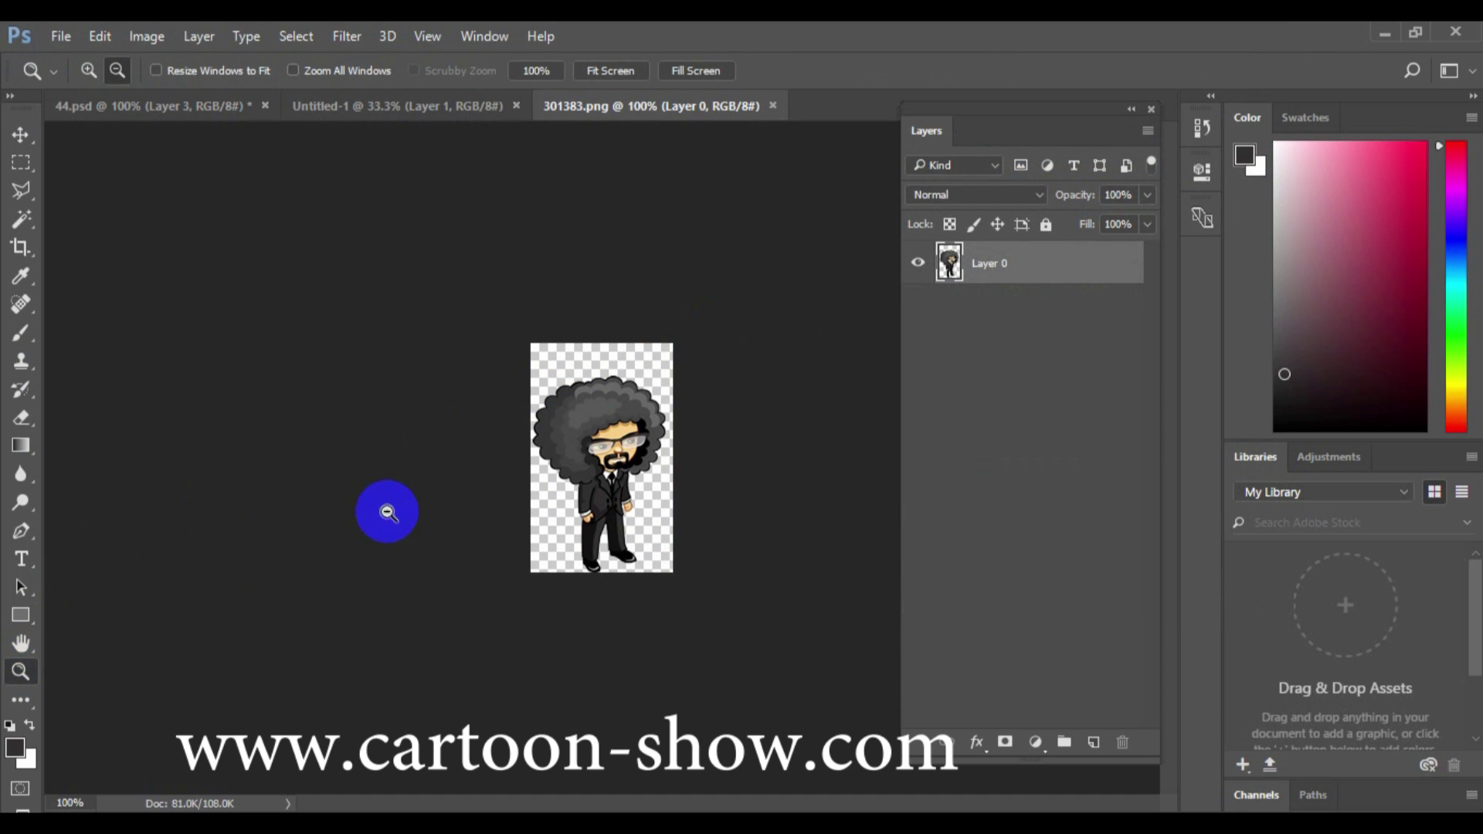
pyautogui.click(571, 440)
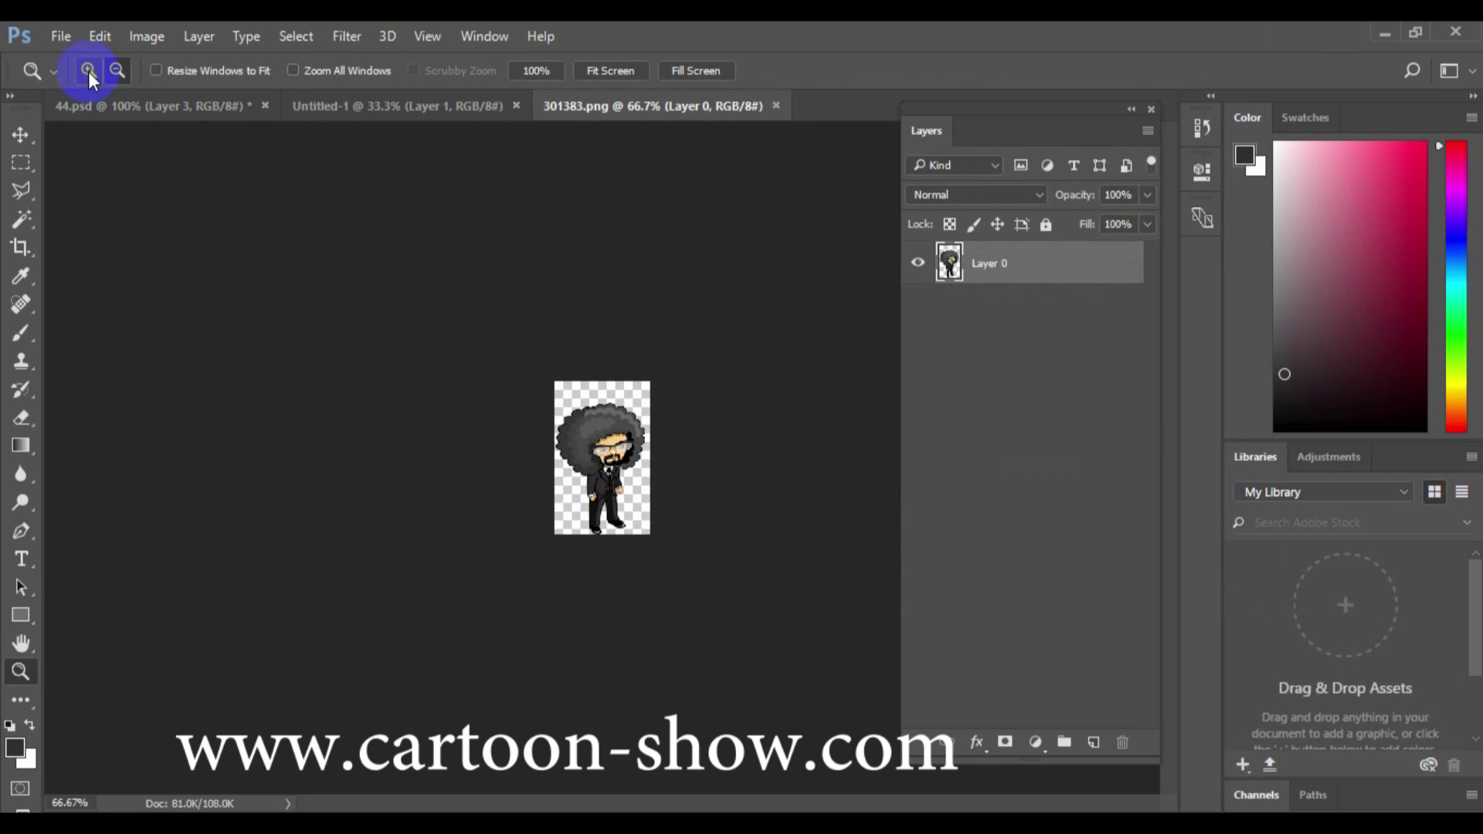
pyautogui.click(610, 447)
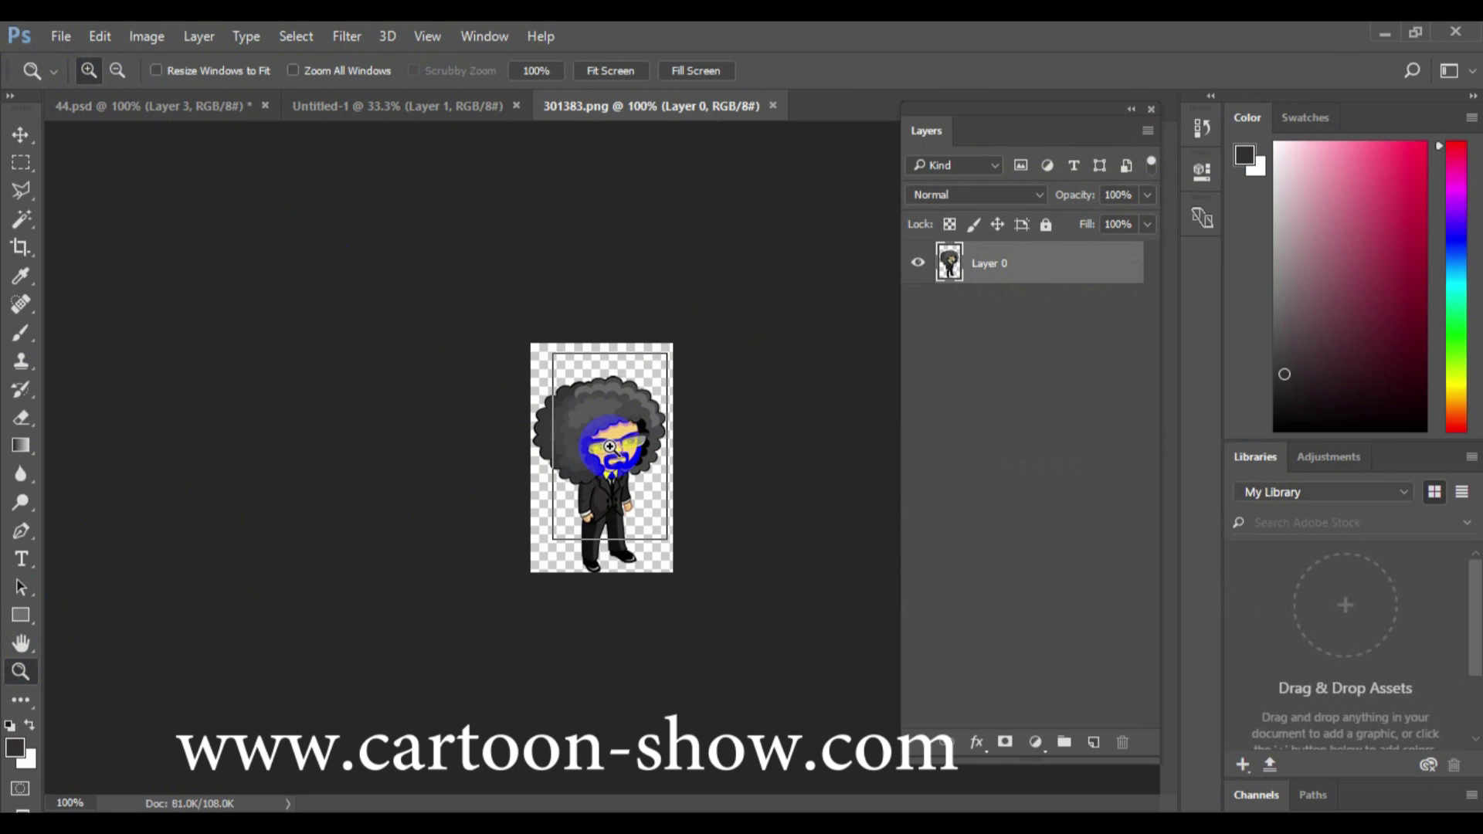
pyautogui.click(611, 446)
pyautogui.click(610, 447)
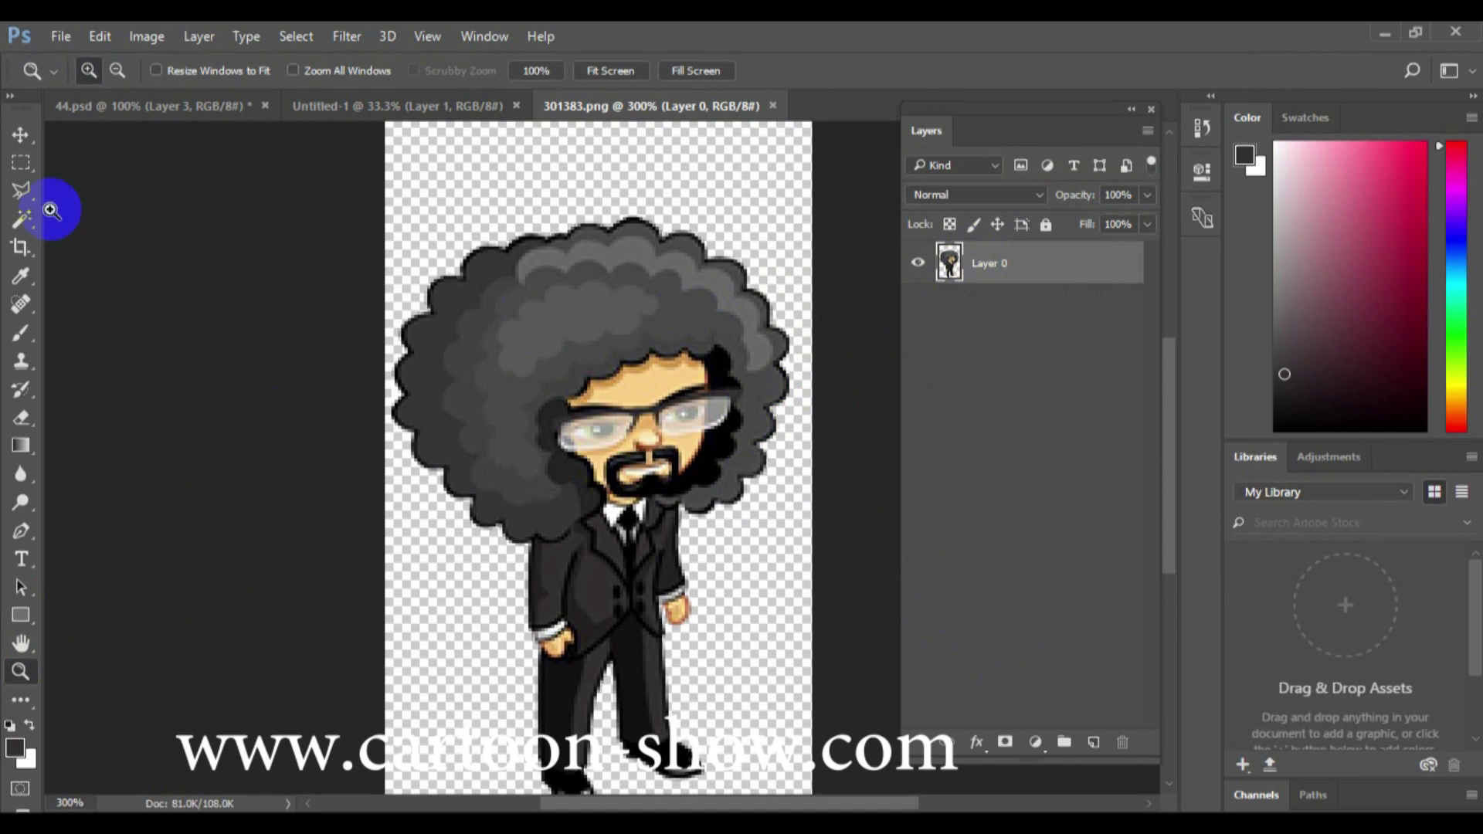
pyautogui.moveTo(27, 196); pyautogui.dragTo(94, 214)
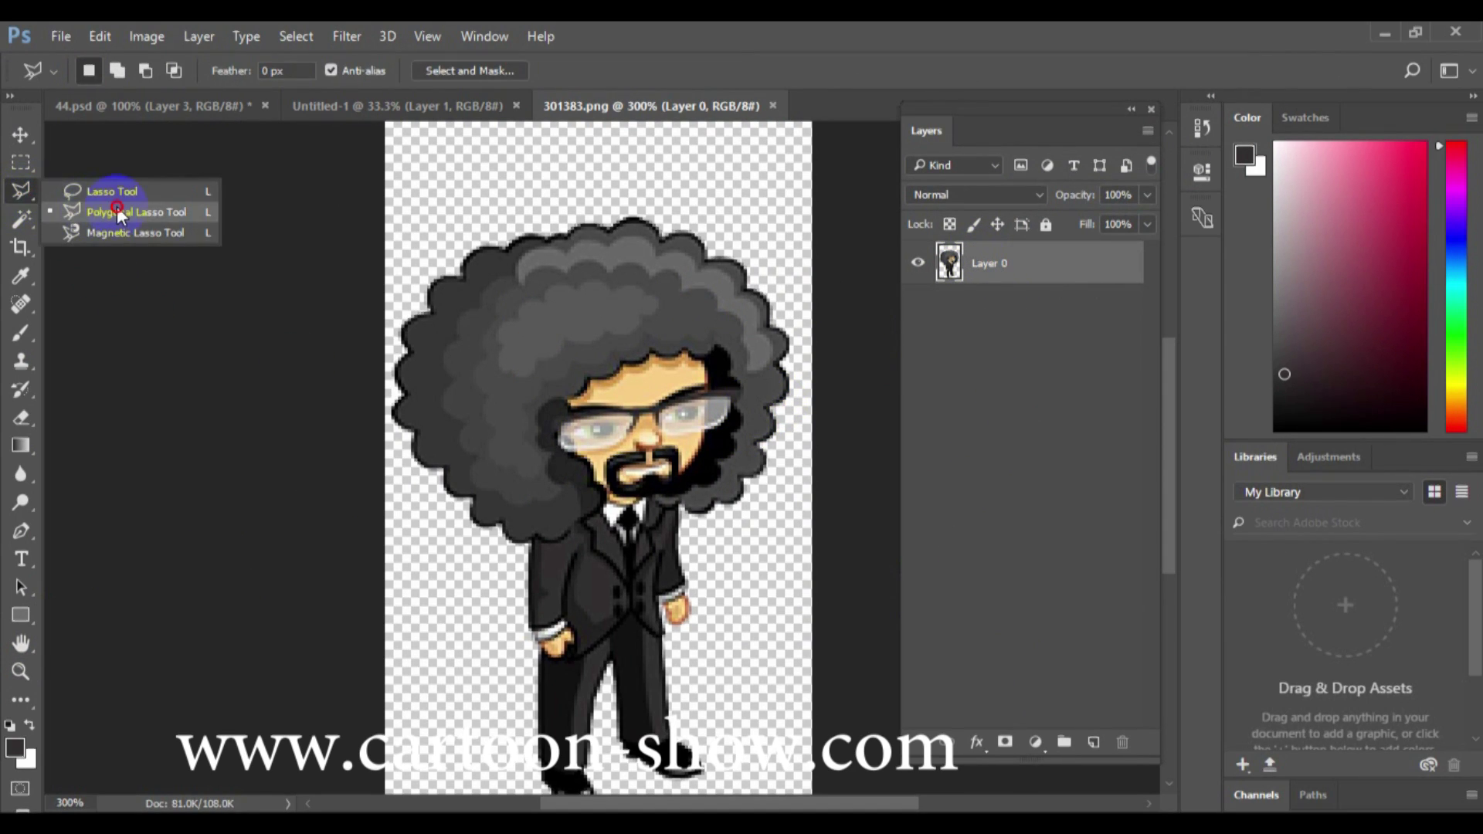
pyautogui.click(117, 213)
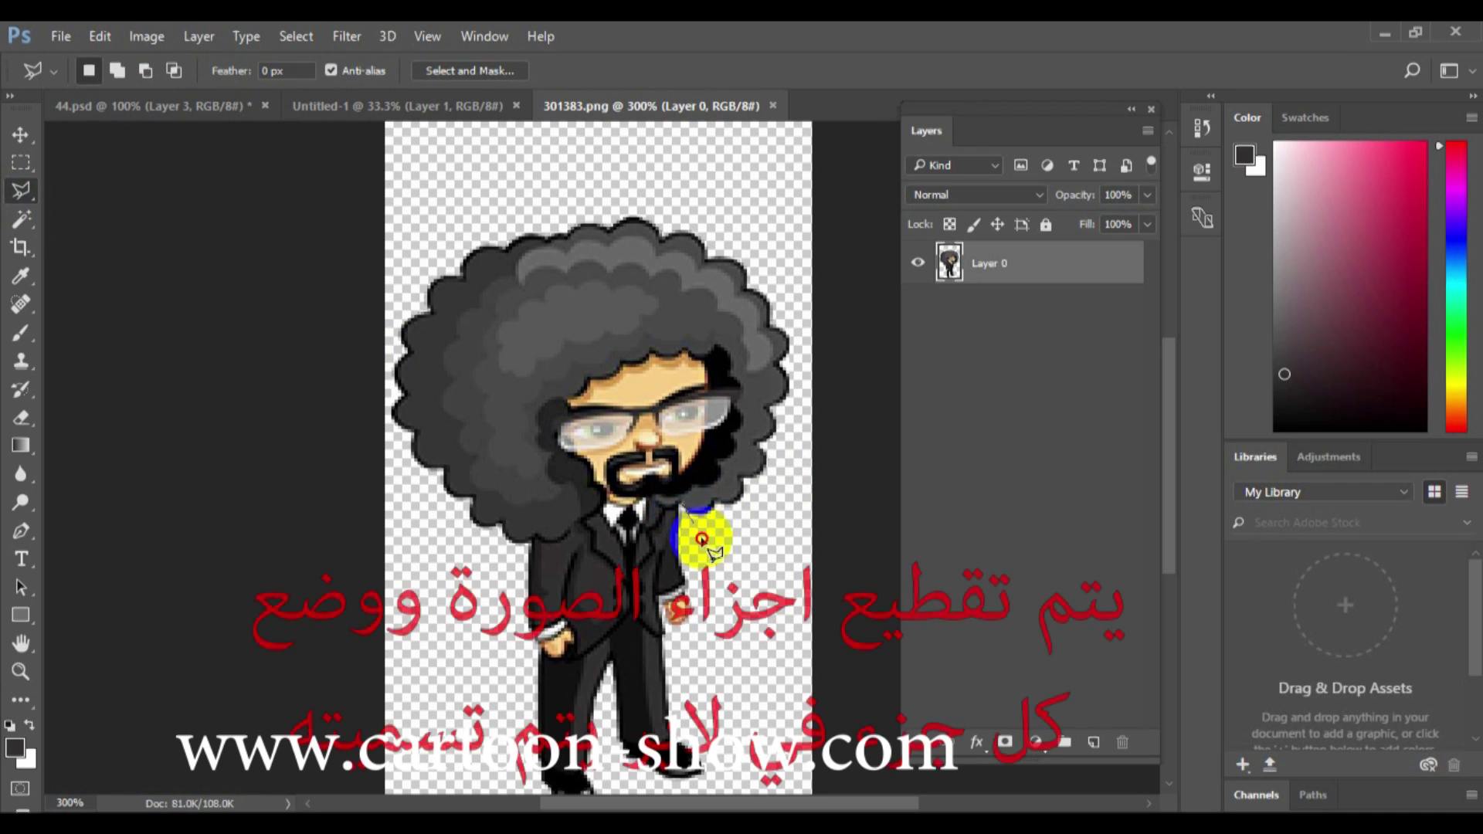
pyautogui.click(763, 504)
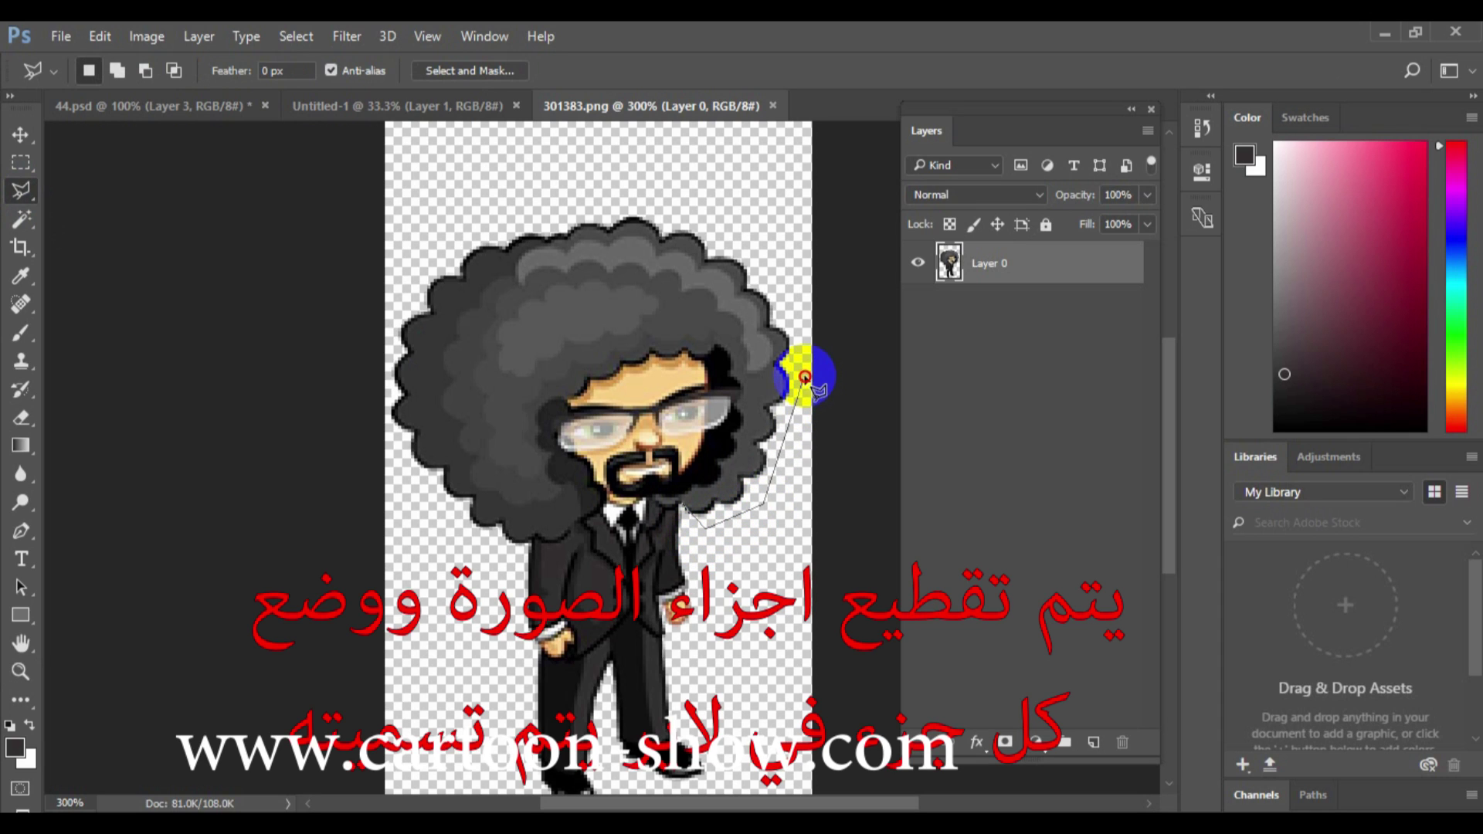
pyautogui.click(801, 377)
pyautogui.click(755, 255)
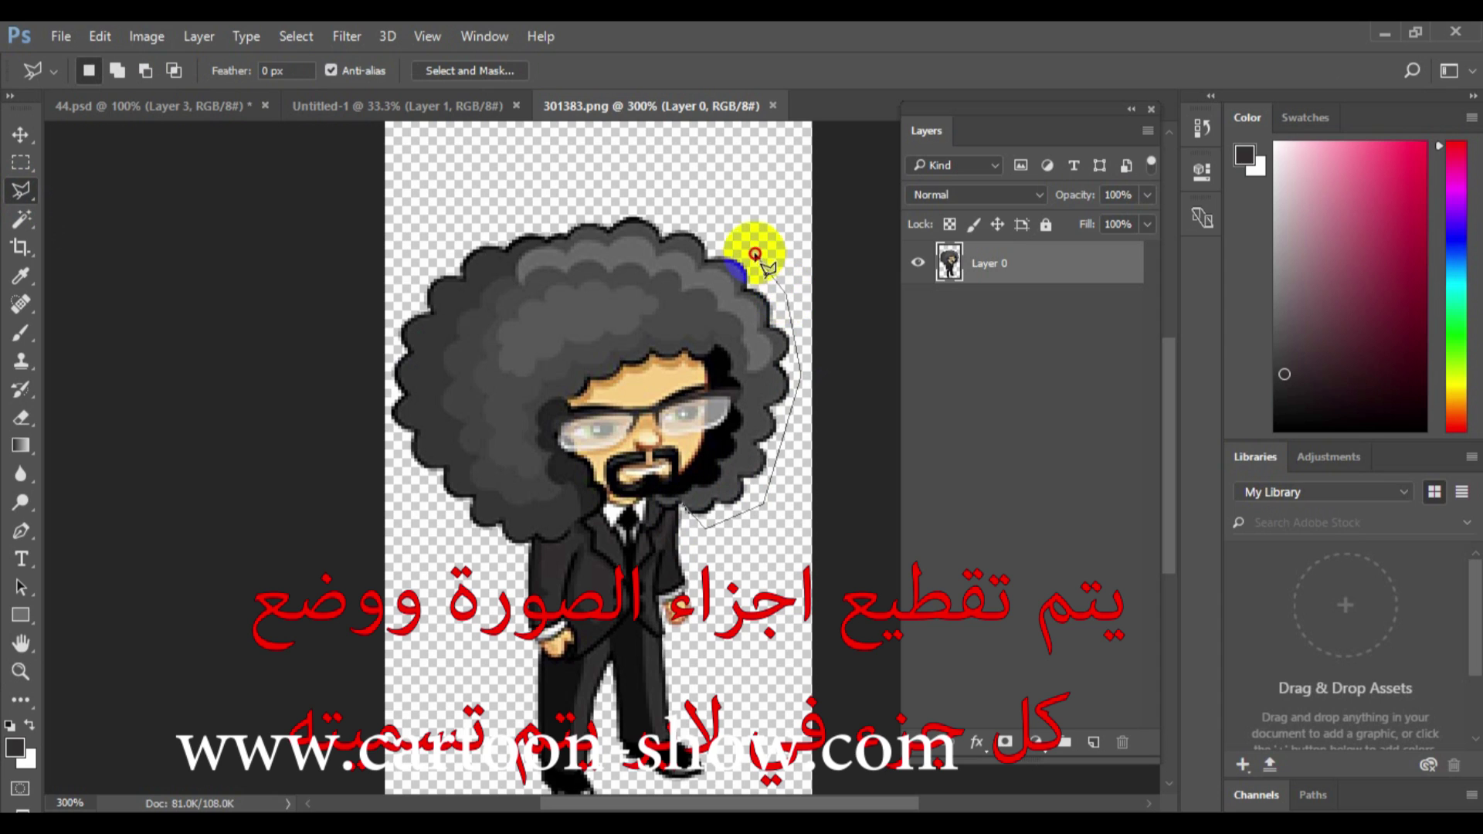
pyautogui.click(664, 201)
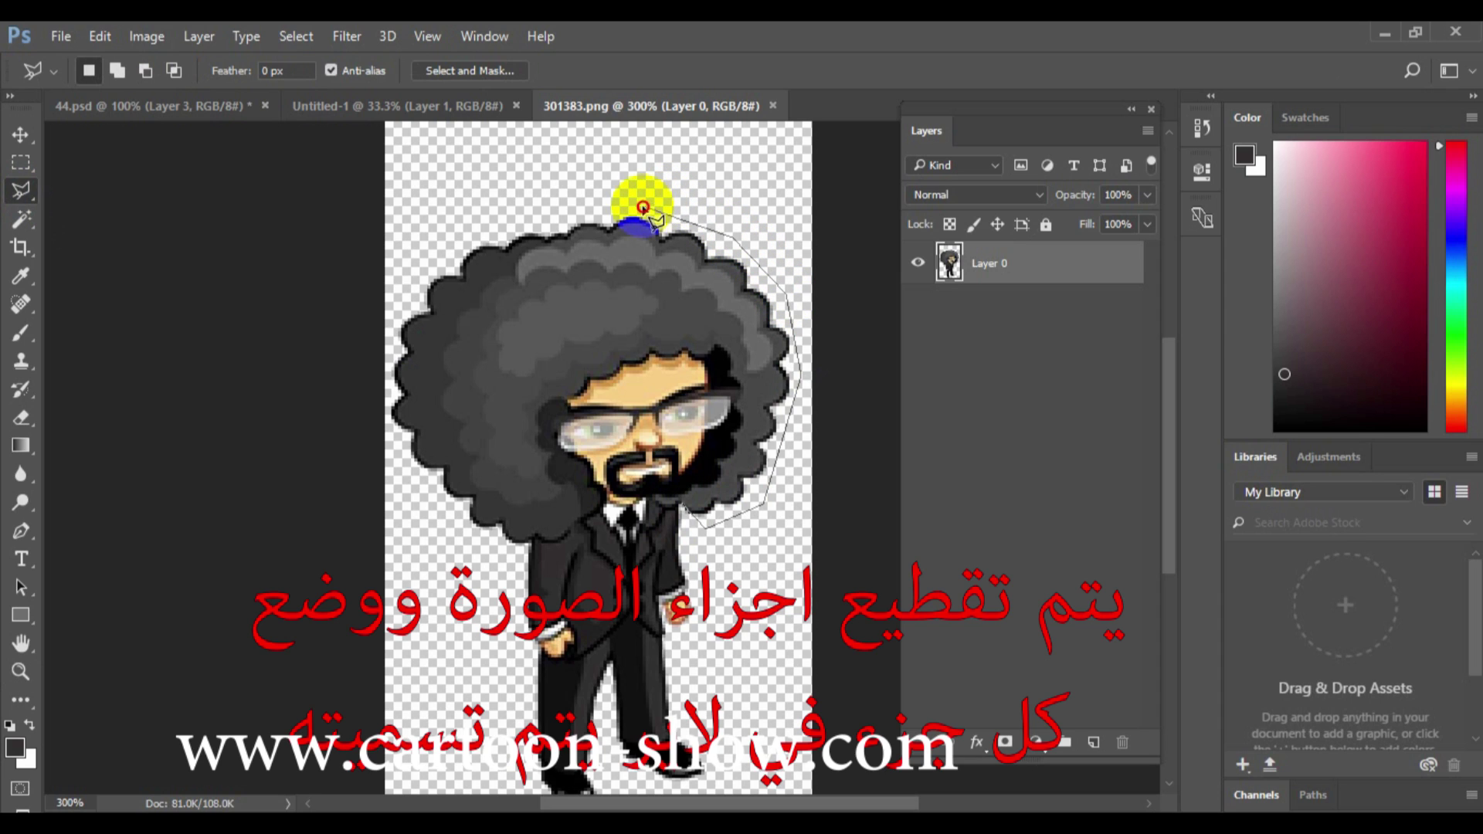
pyautogui.click(471, 226)
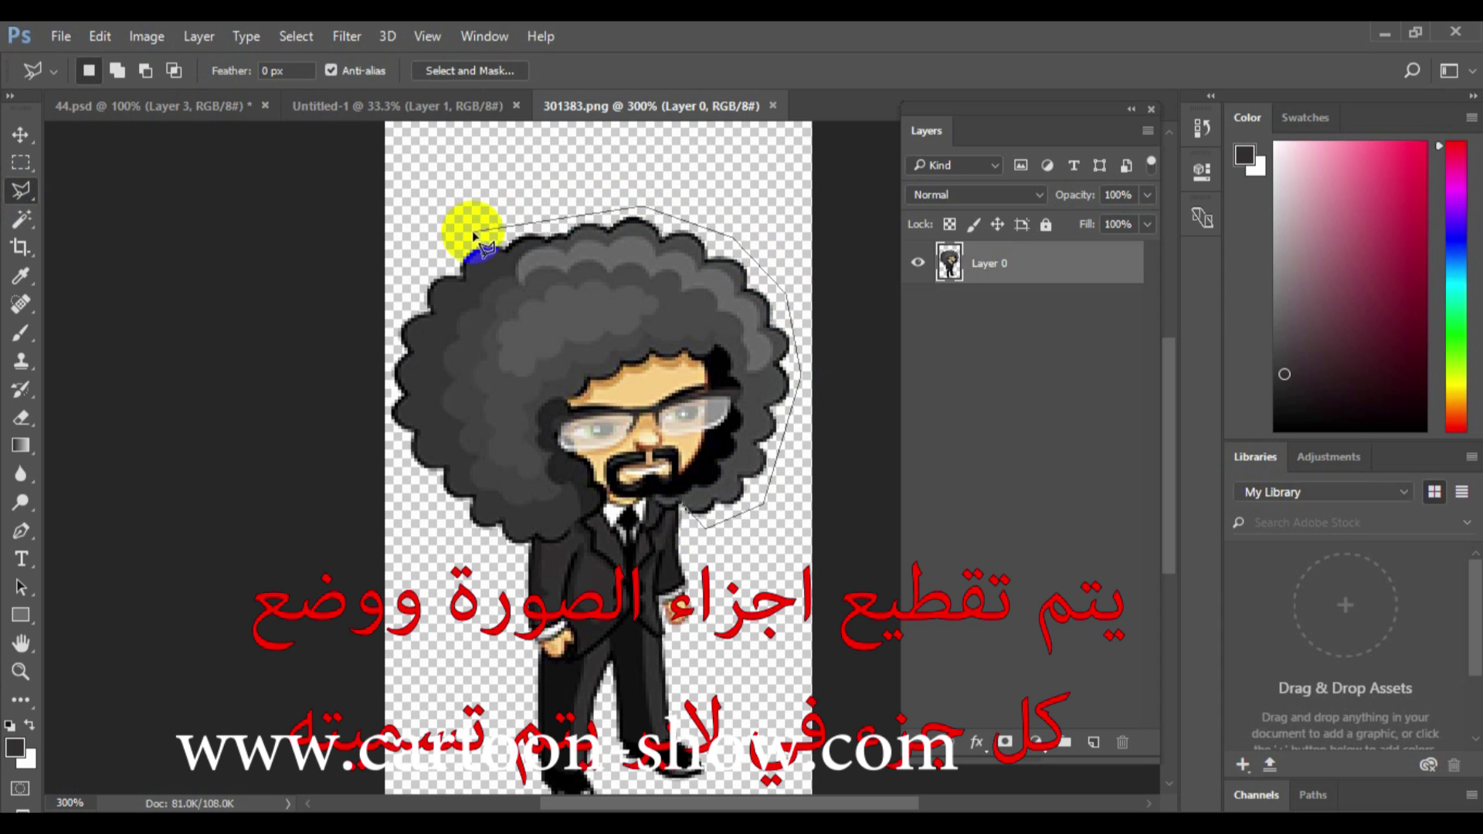
pyautogui.click(402, 298)
pyautogui.click(388, 360)
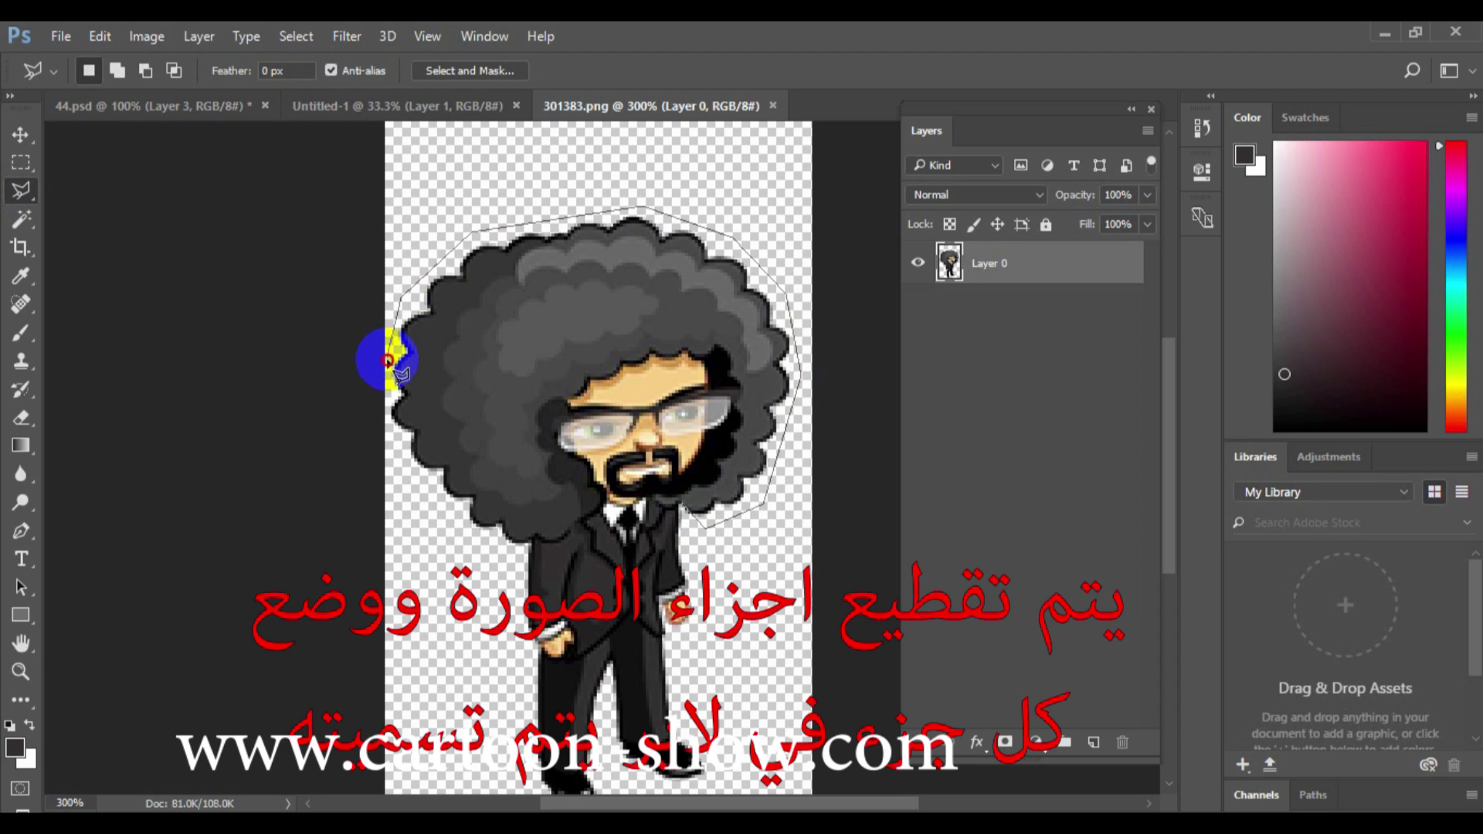
pyautogui.click(387, 437)
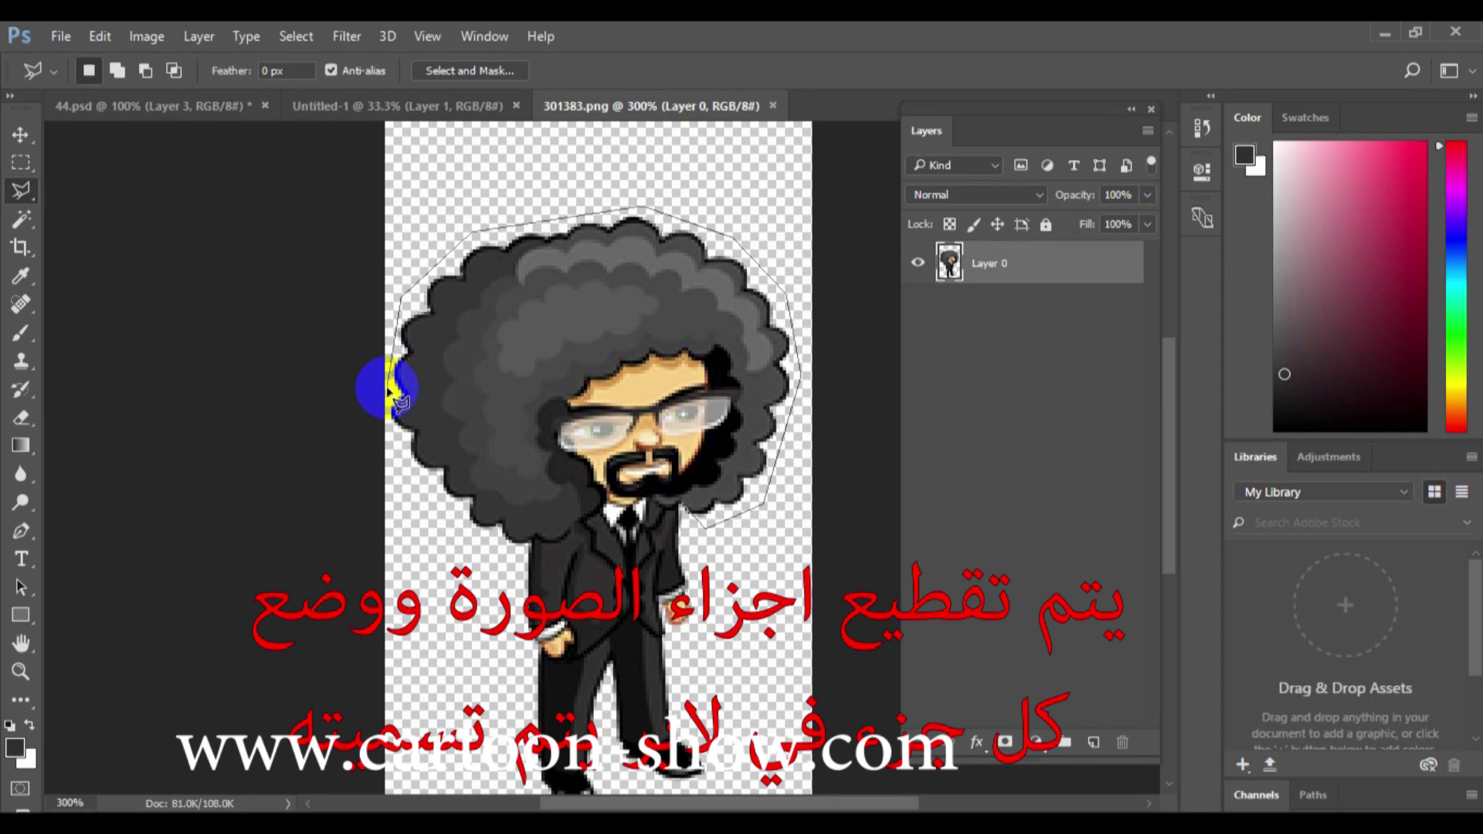
pyautogui.click(394, 447)
pyautogui.click(427, 506)
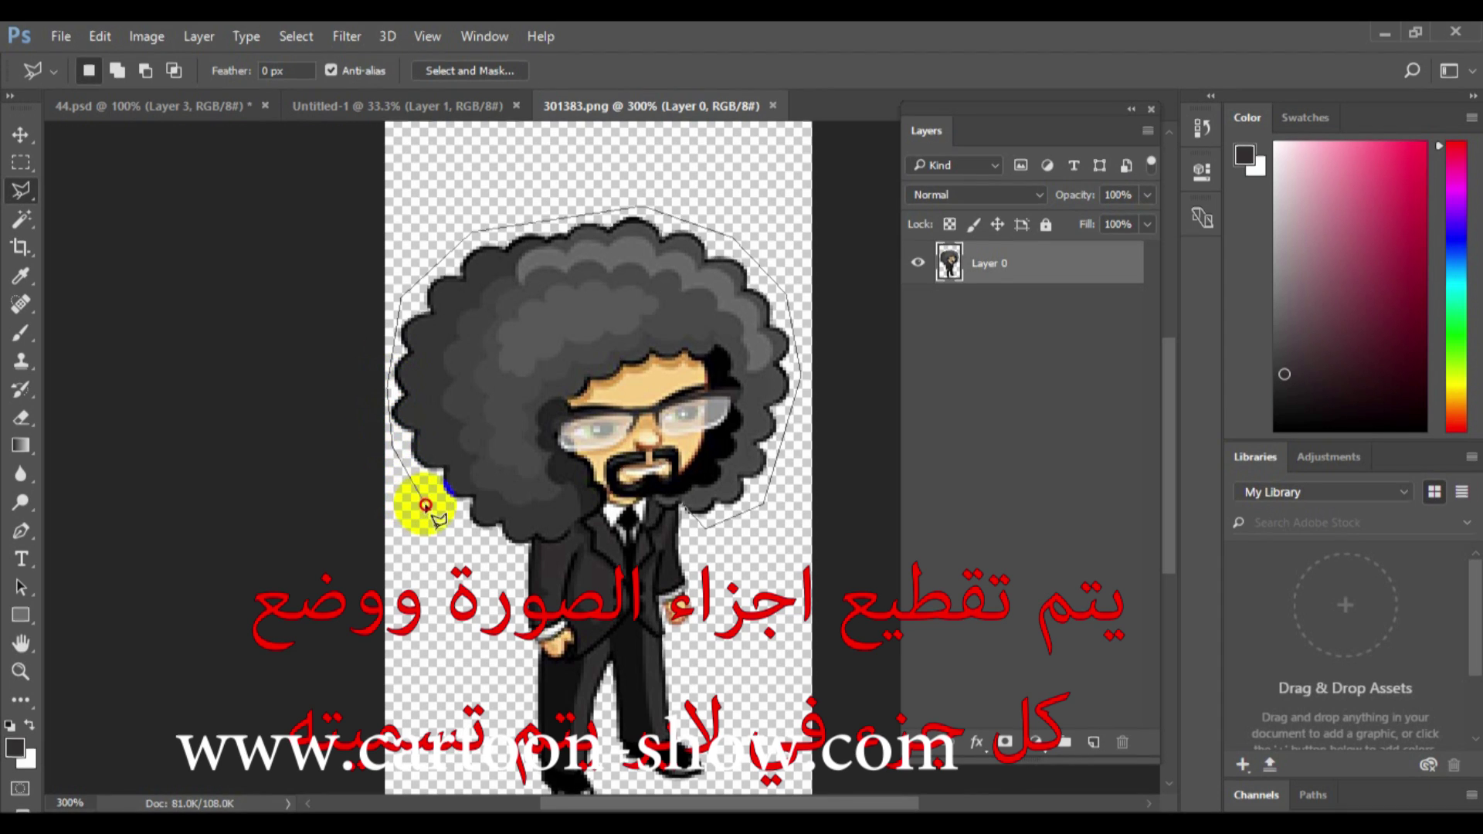
pyautogui.click(517, 546)
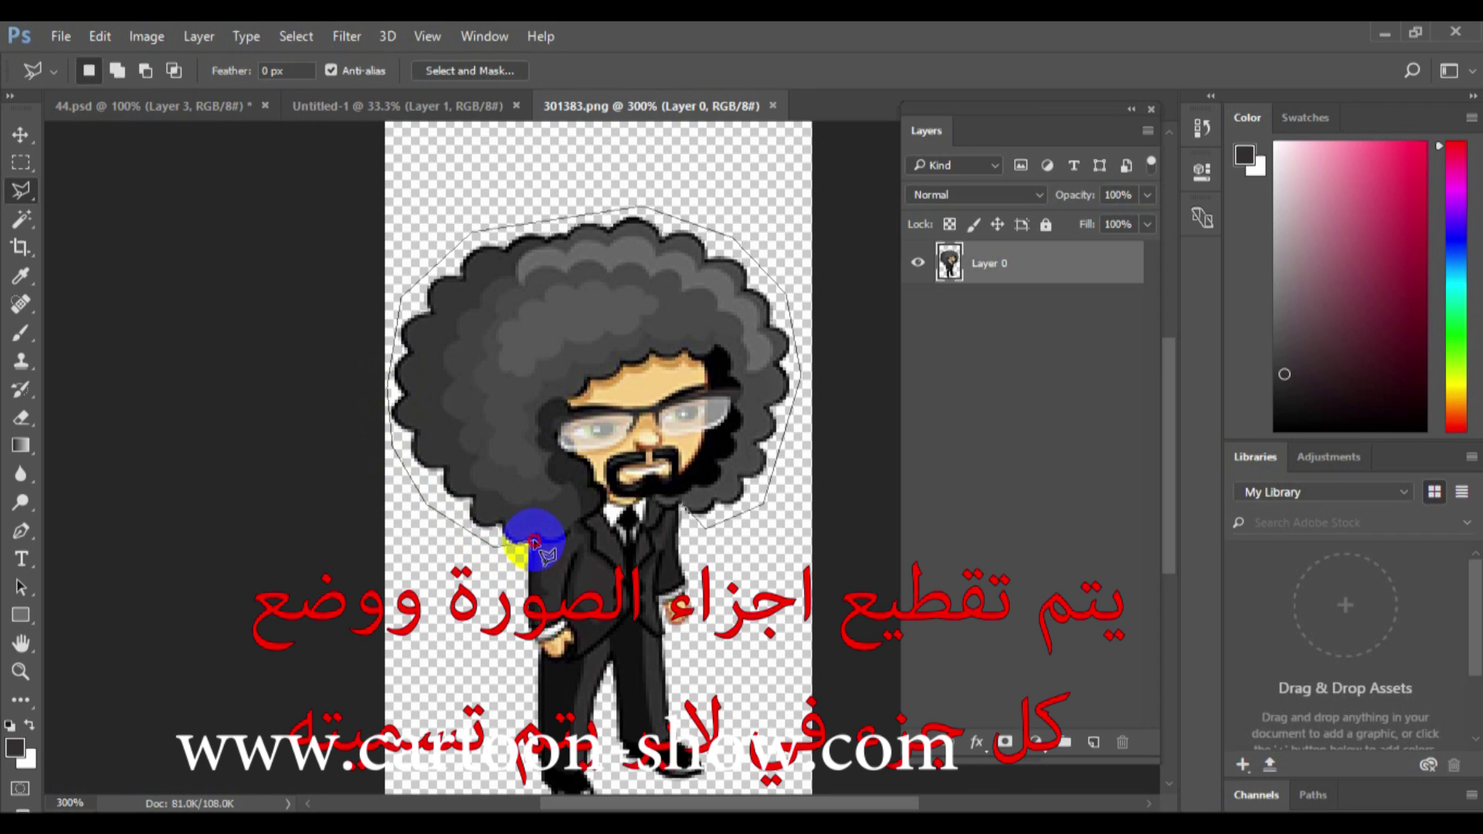
pyautogui.click(609, 504)
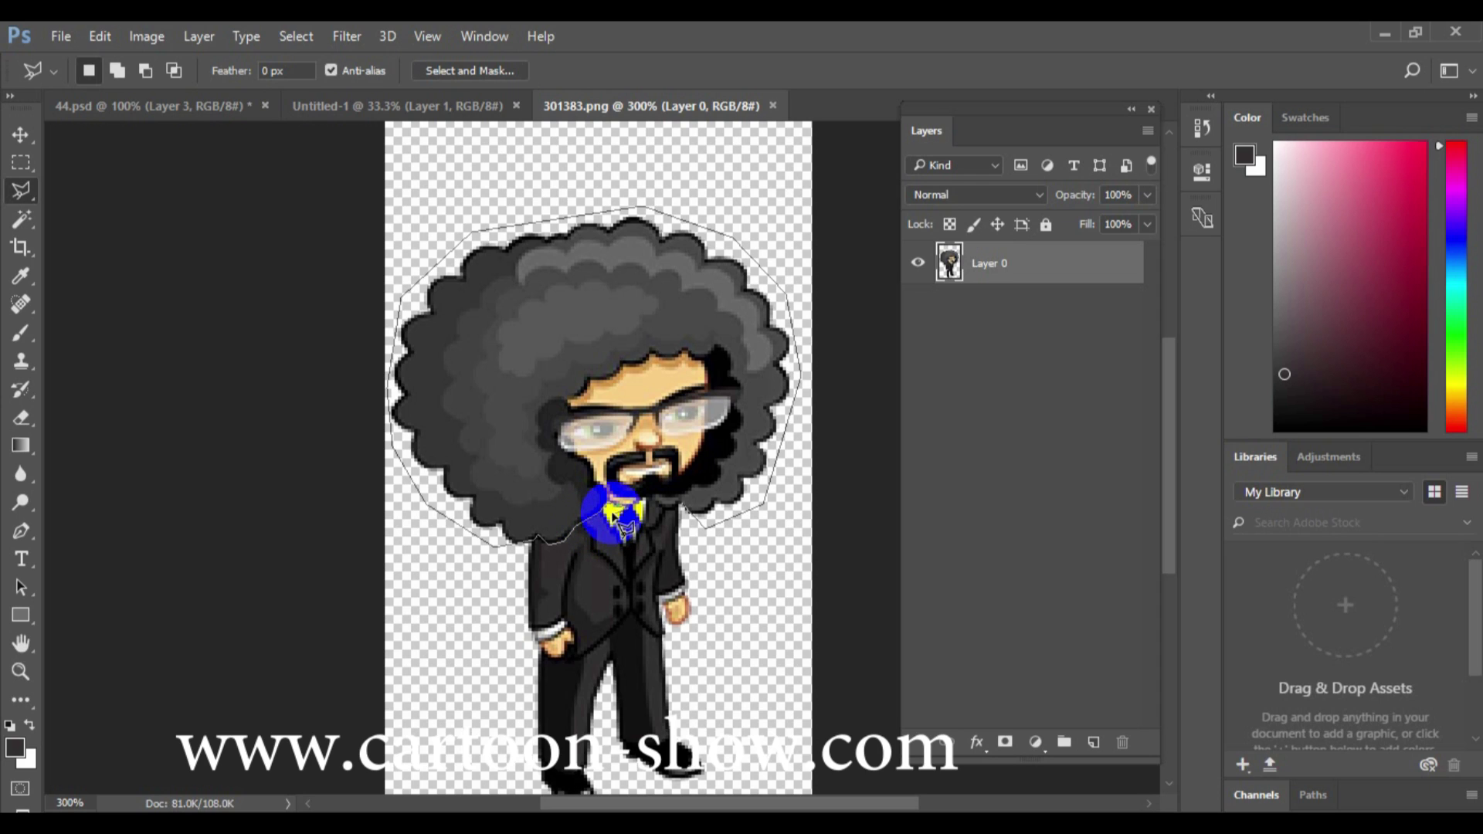
pyautogui.click(680, 516)
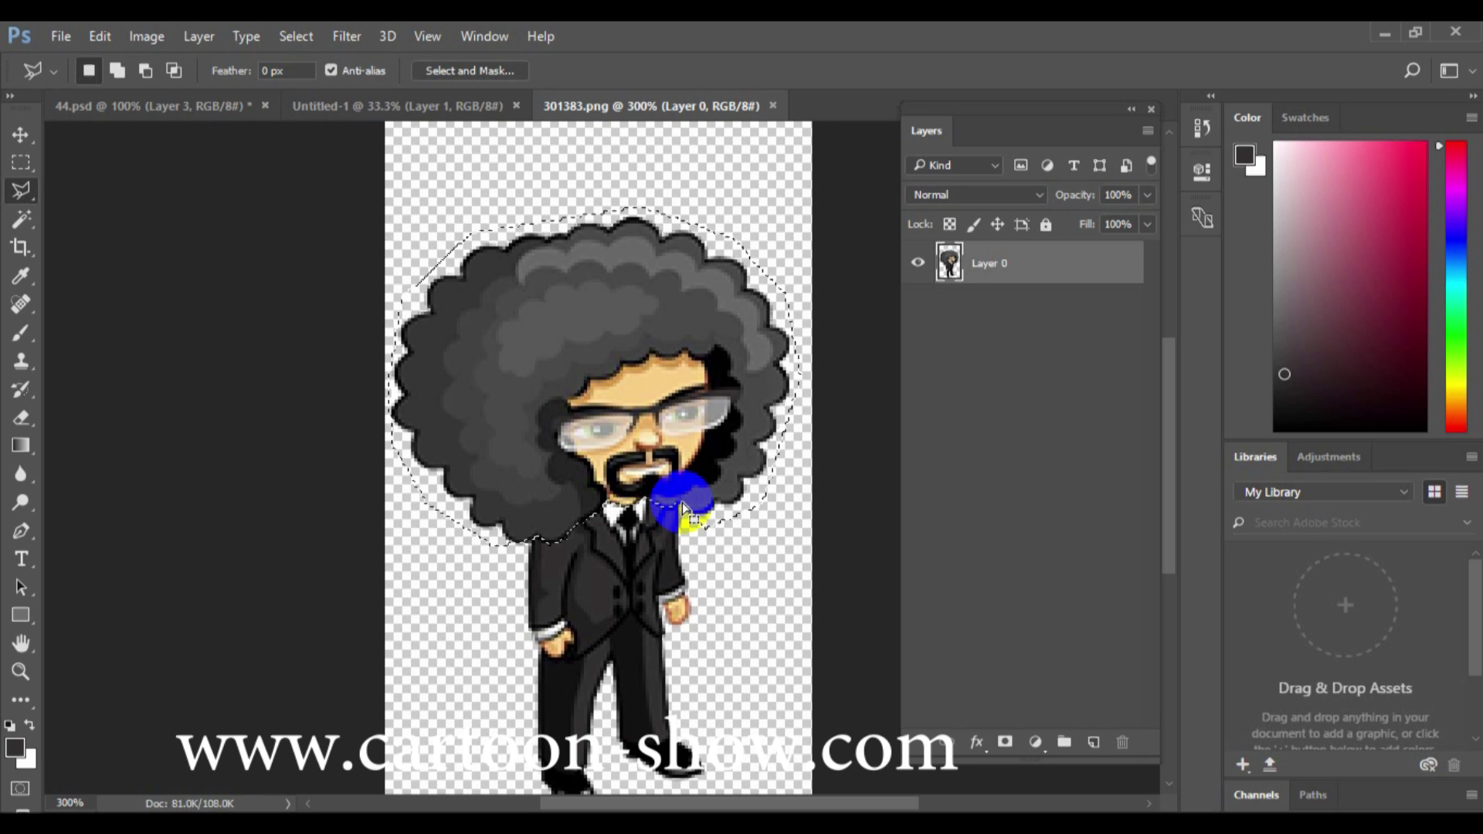
# Copy the selected head onto a new layer and align it with the head on the original layer
pyautogui.click(98, 38)
pyautogui.click(162, 177)
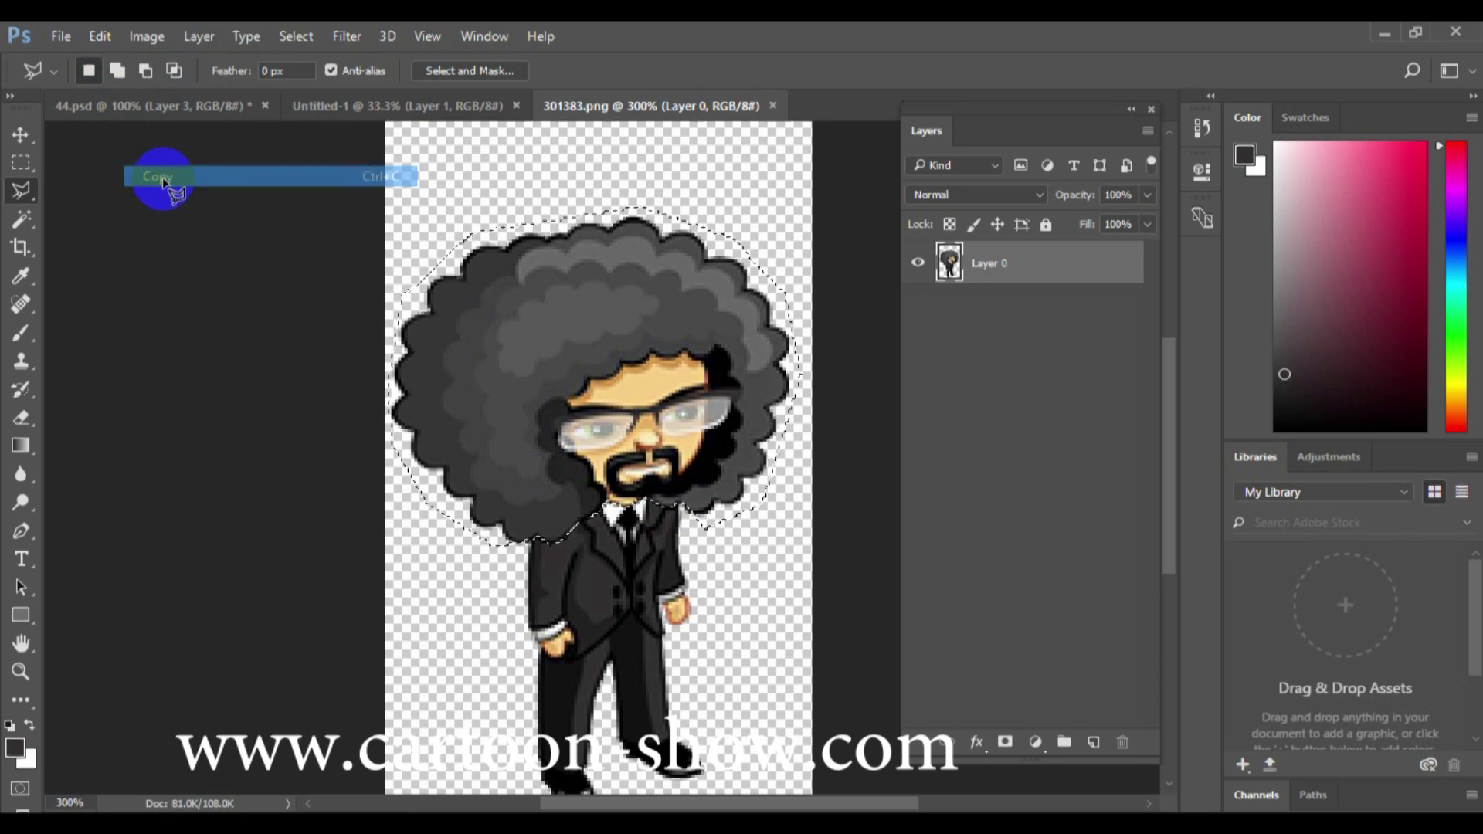
pyautogui.click(1092, 743)
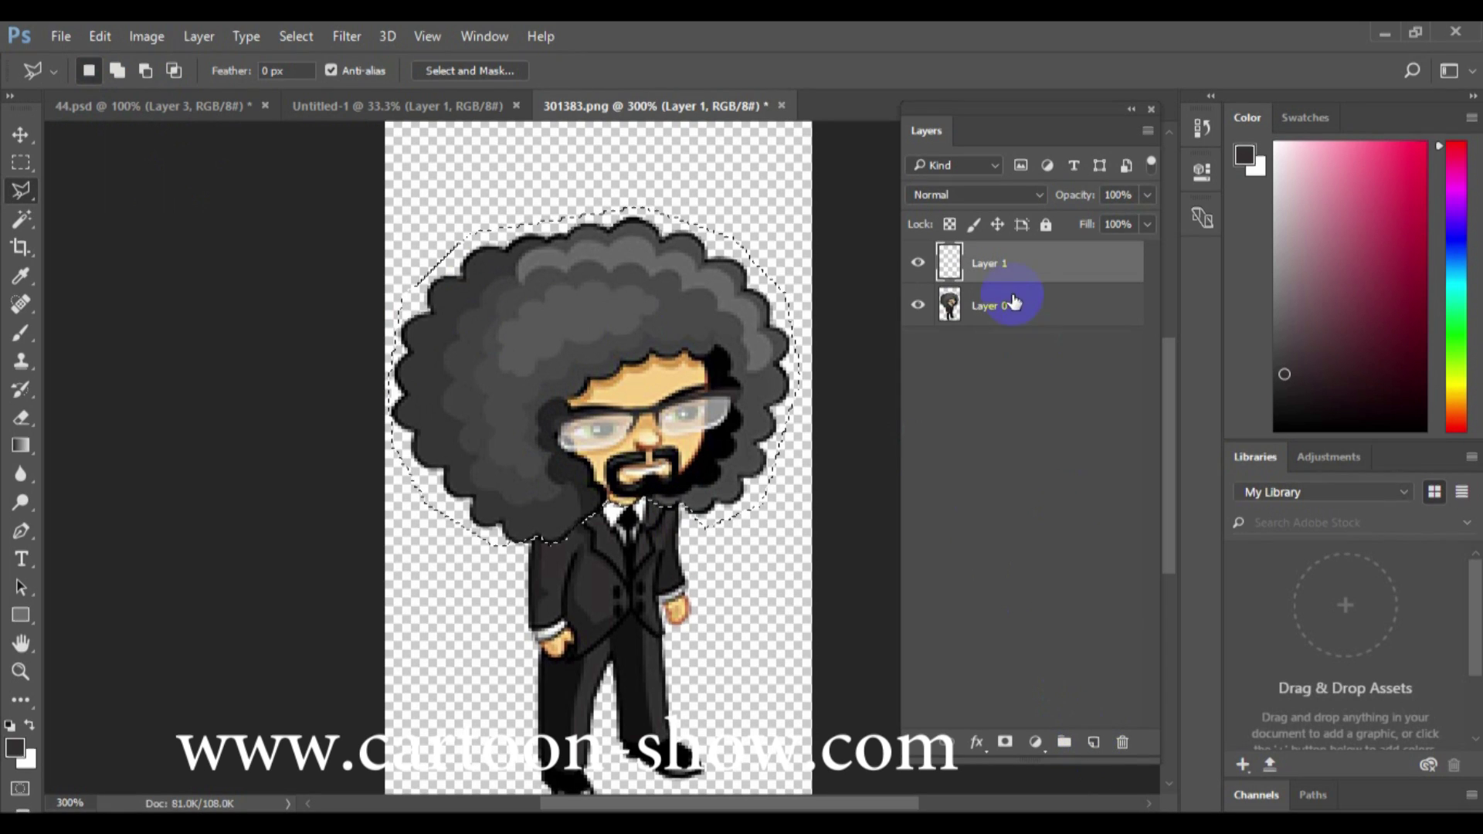
pyautogui.click(96, 37)
pyautogui.click(151, 219)
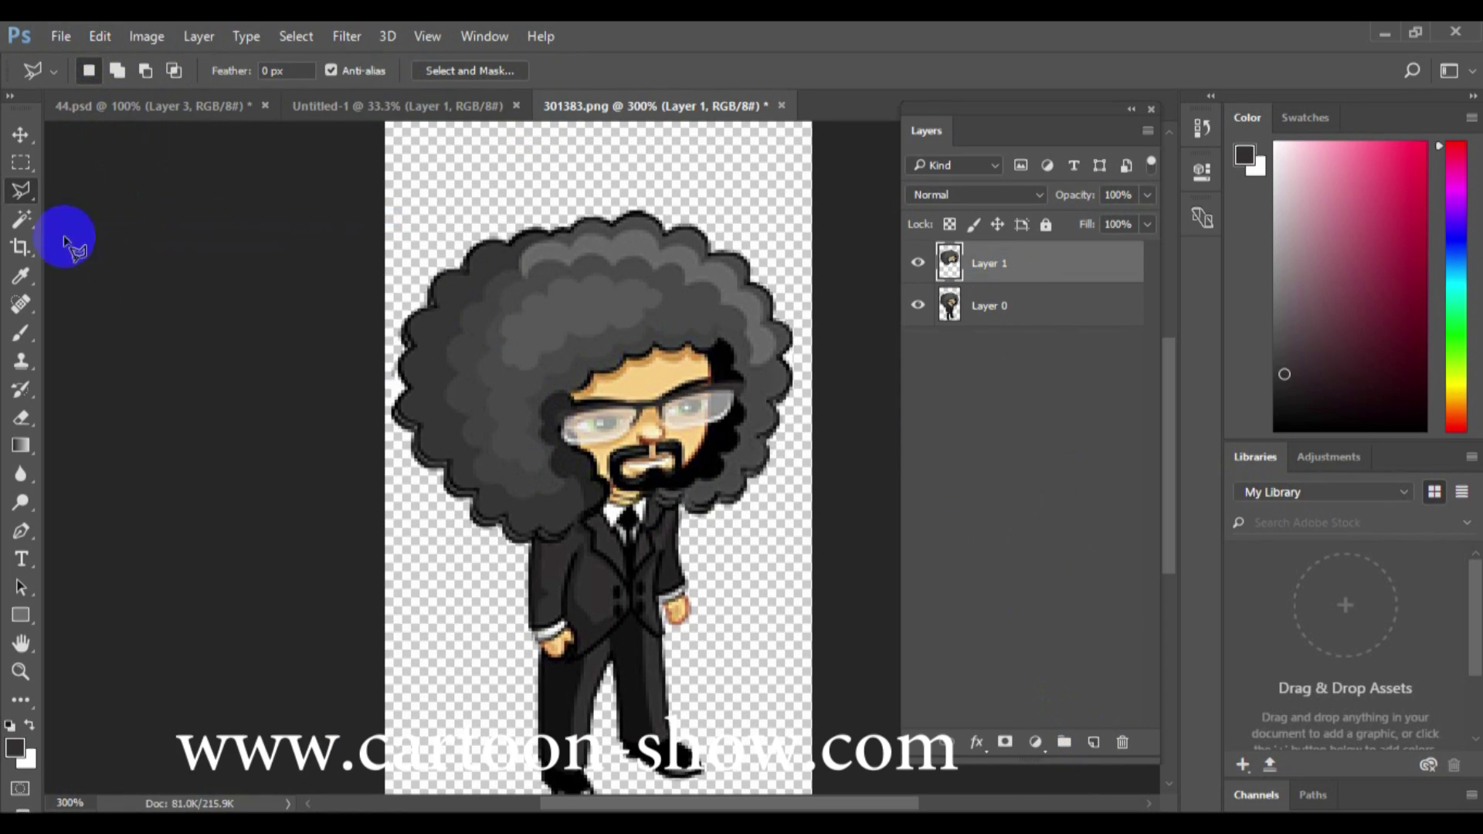
pyautogui.click(21, 138)
pyautogui.moveTo(573, 428)
pyautogui.mouseDown()
pyautogui.moveTo(695, 314)
pyautogui.moveTo(520, 318)
pyautogui.moveTo(563, 314)
pyautogui.moveTo(563, 374)
pyautogui.moveTo(503, 447)
pyautogui.moveTo(480, 510)
pyautogui.moveTo(454, 488)
pyautogui.moveTo(626, 363)
pyautogui.moveTo(588, 456)
pyautogui.moveTo(581, 421)
pyautogui.moveTo(571, 439)
pyautogui.mouseUp()
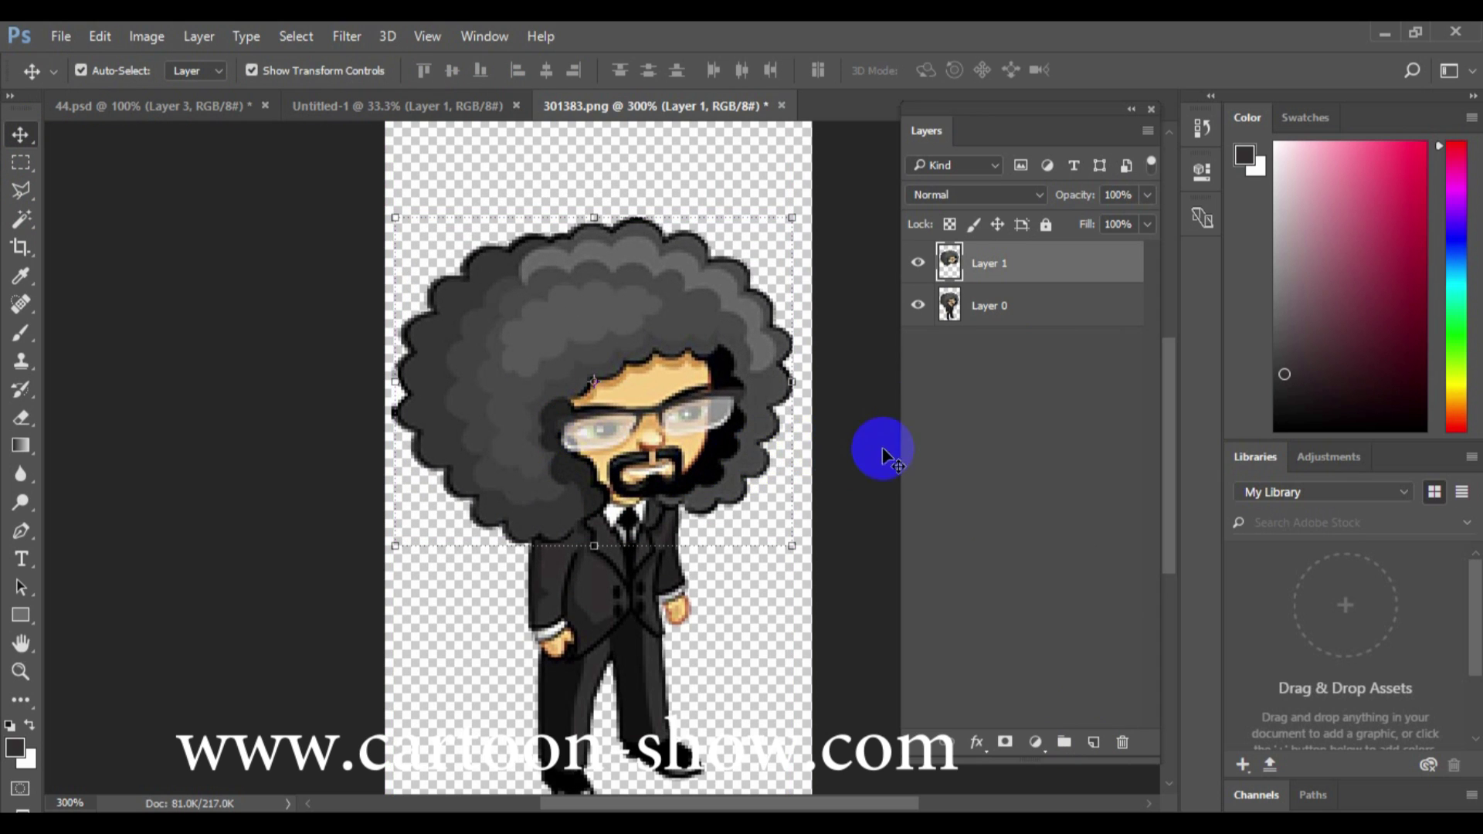
# Set the foreground colour to the skin tone #ffe59e sampled from below the character's beard
pyautogui.click(15, 746)
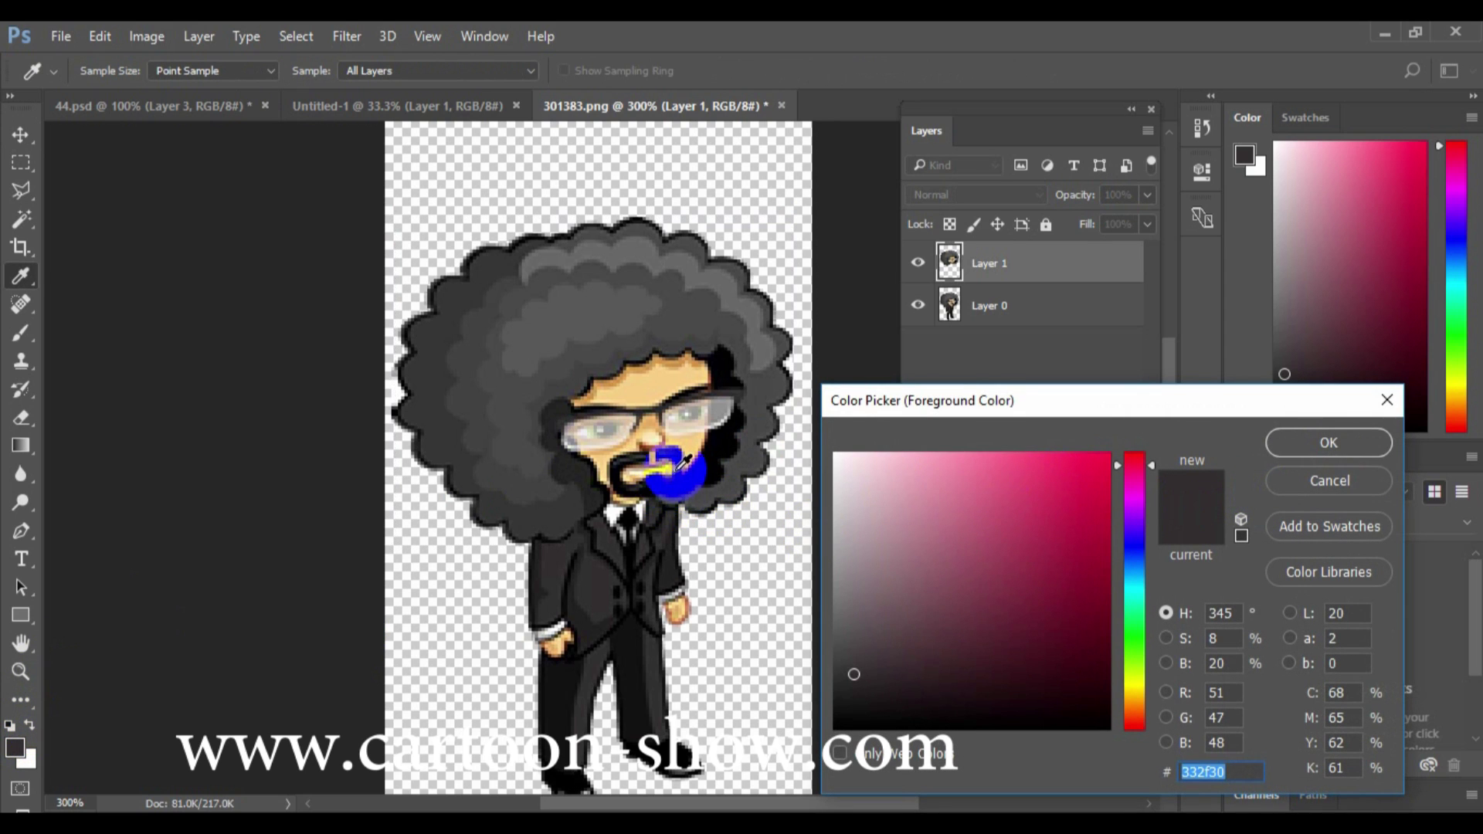
pyautogui.click(638, 494)
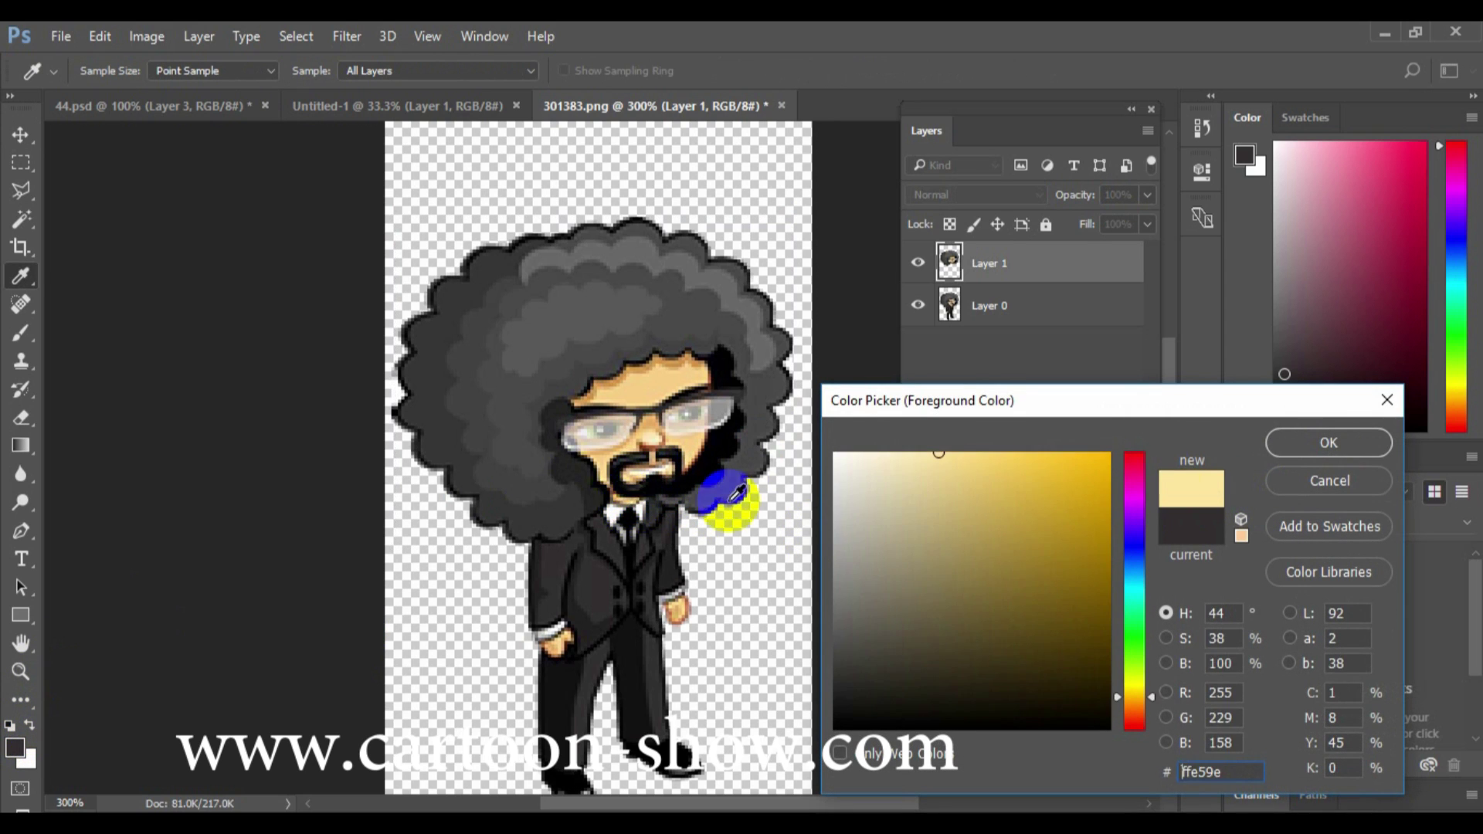
pyautogui.click(1330, 443)
pyautogui.press('v')
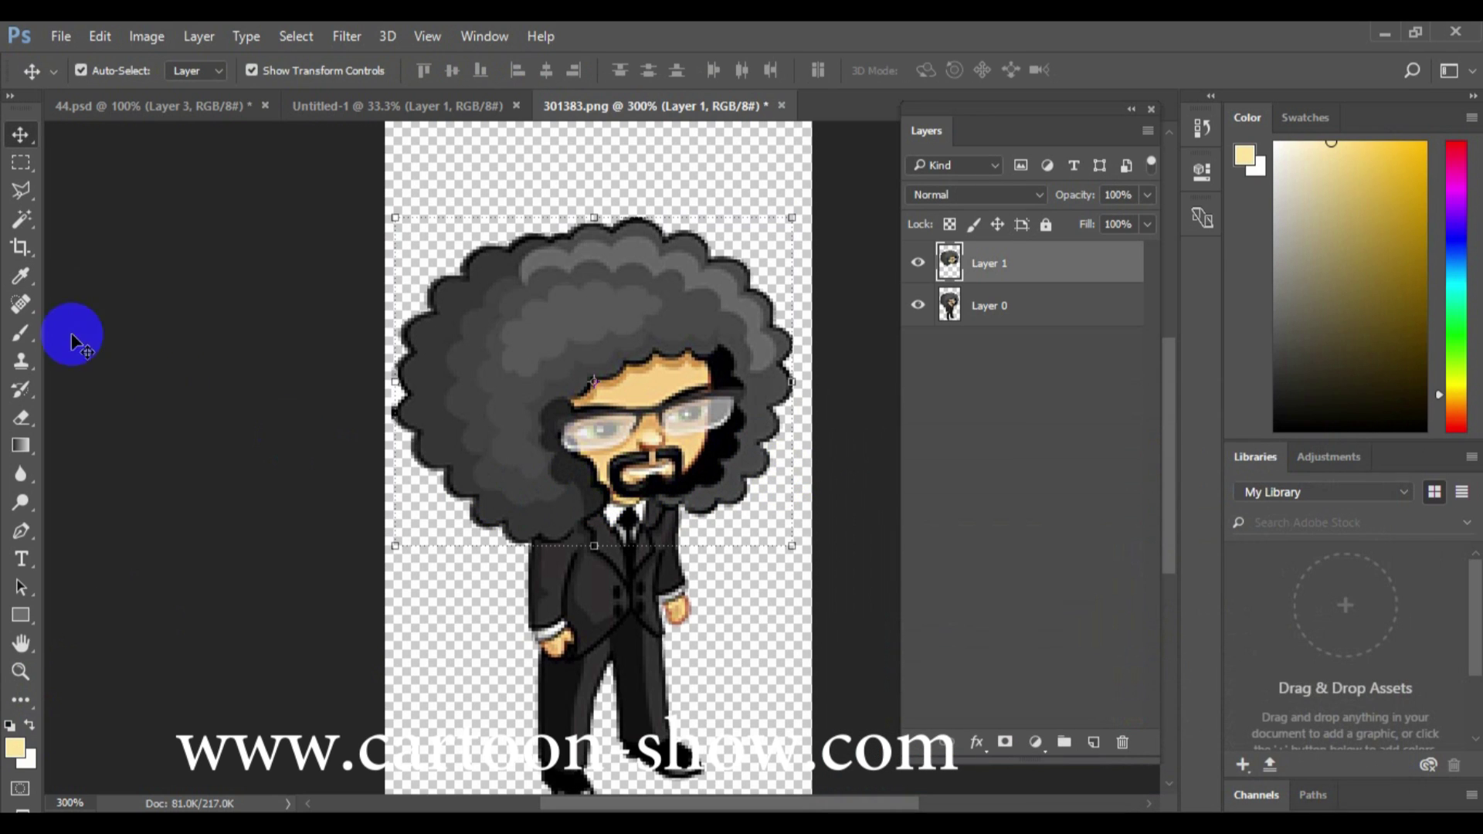
# Choose the Brush tool and set the brush size to 4 px
pyautogui.click(18, 336)
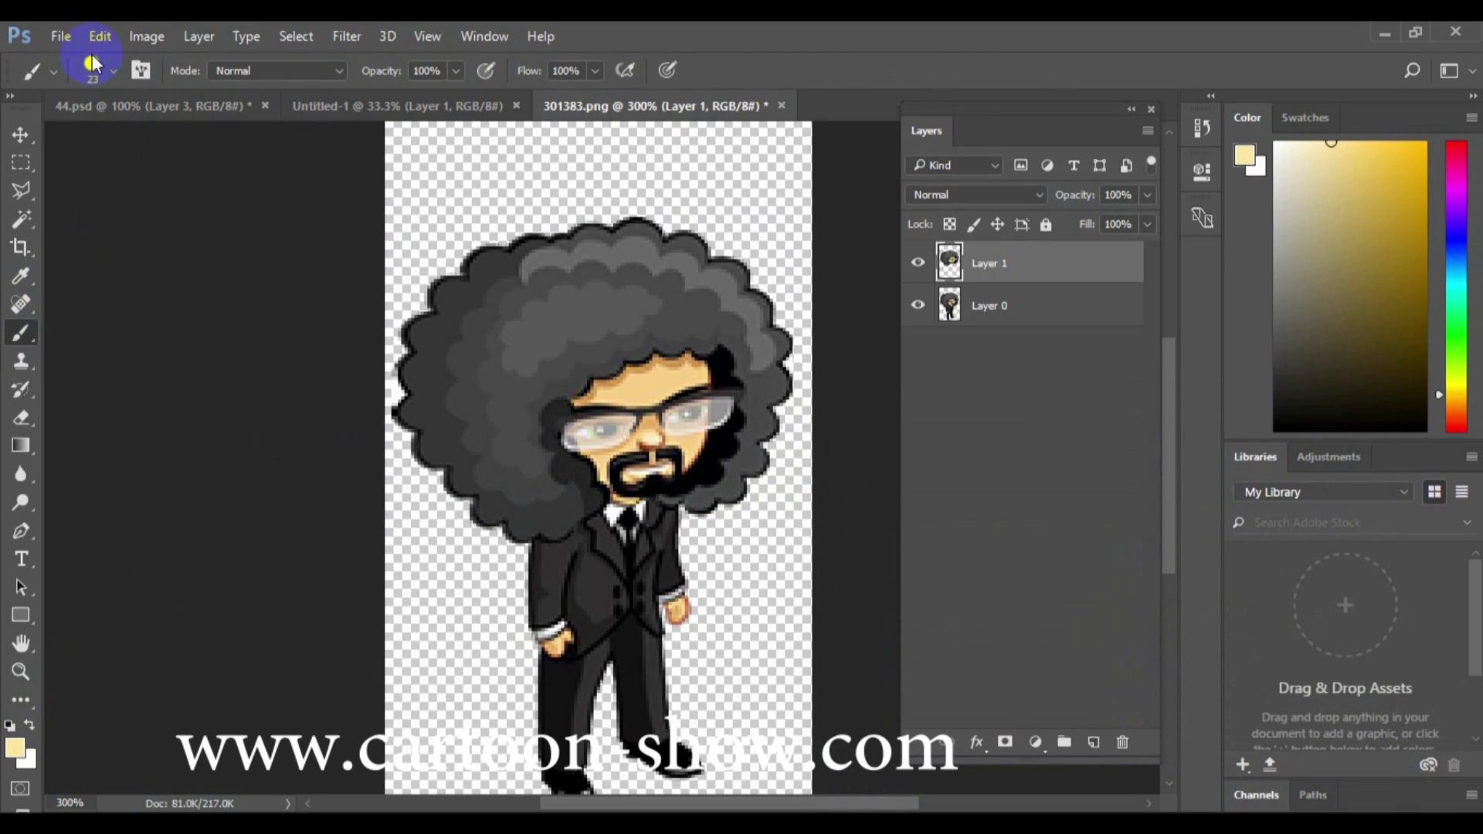
pyautogui.click(115, 71)
pyautogui.moveTo(133, 141); pyautogui.dragTo(131, 142)
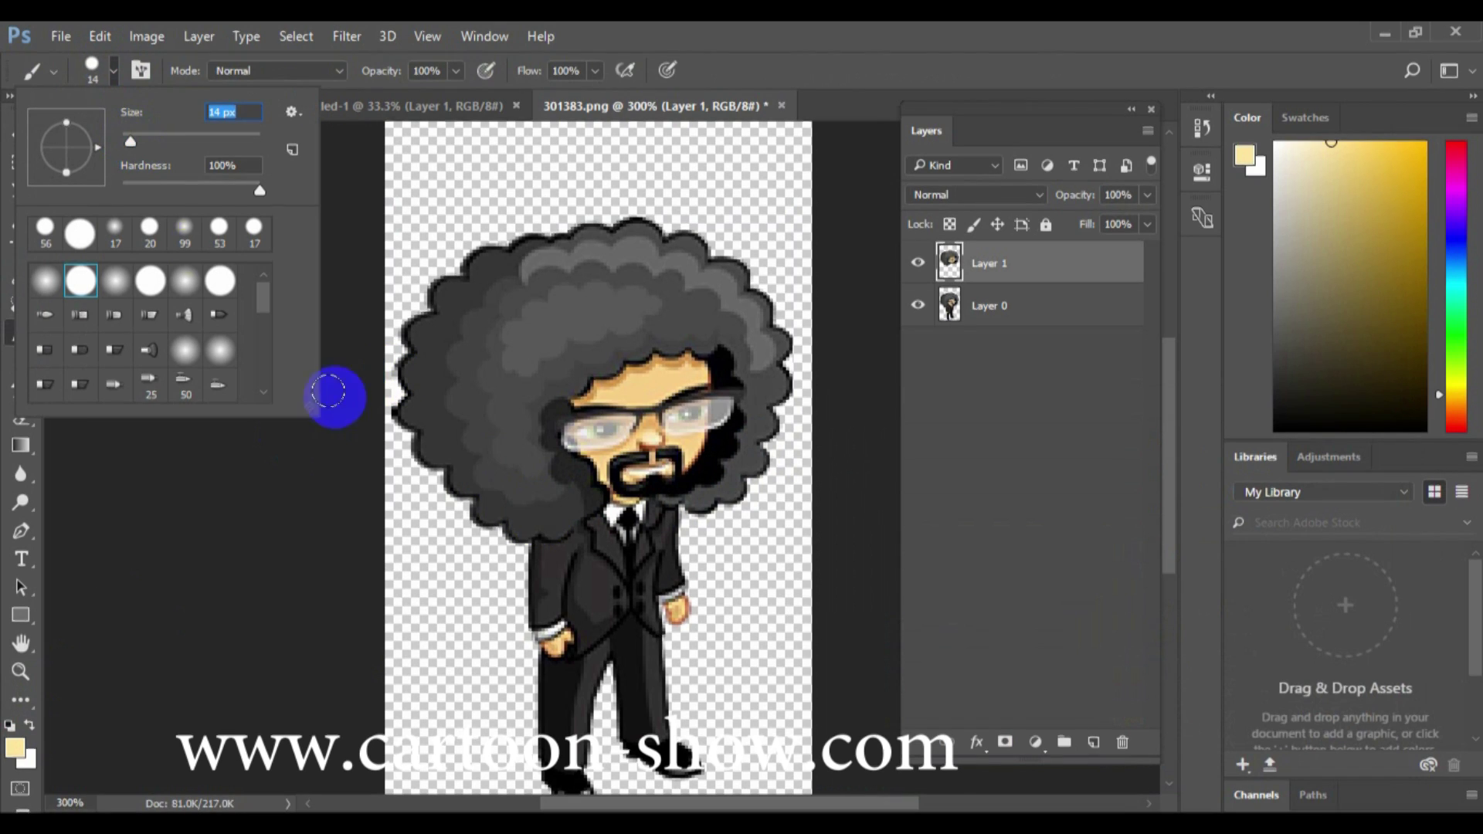
pyautogui.moveTo(139, 146); pyautogui.dragTo(124, 144)
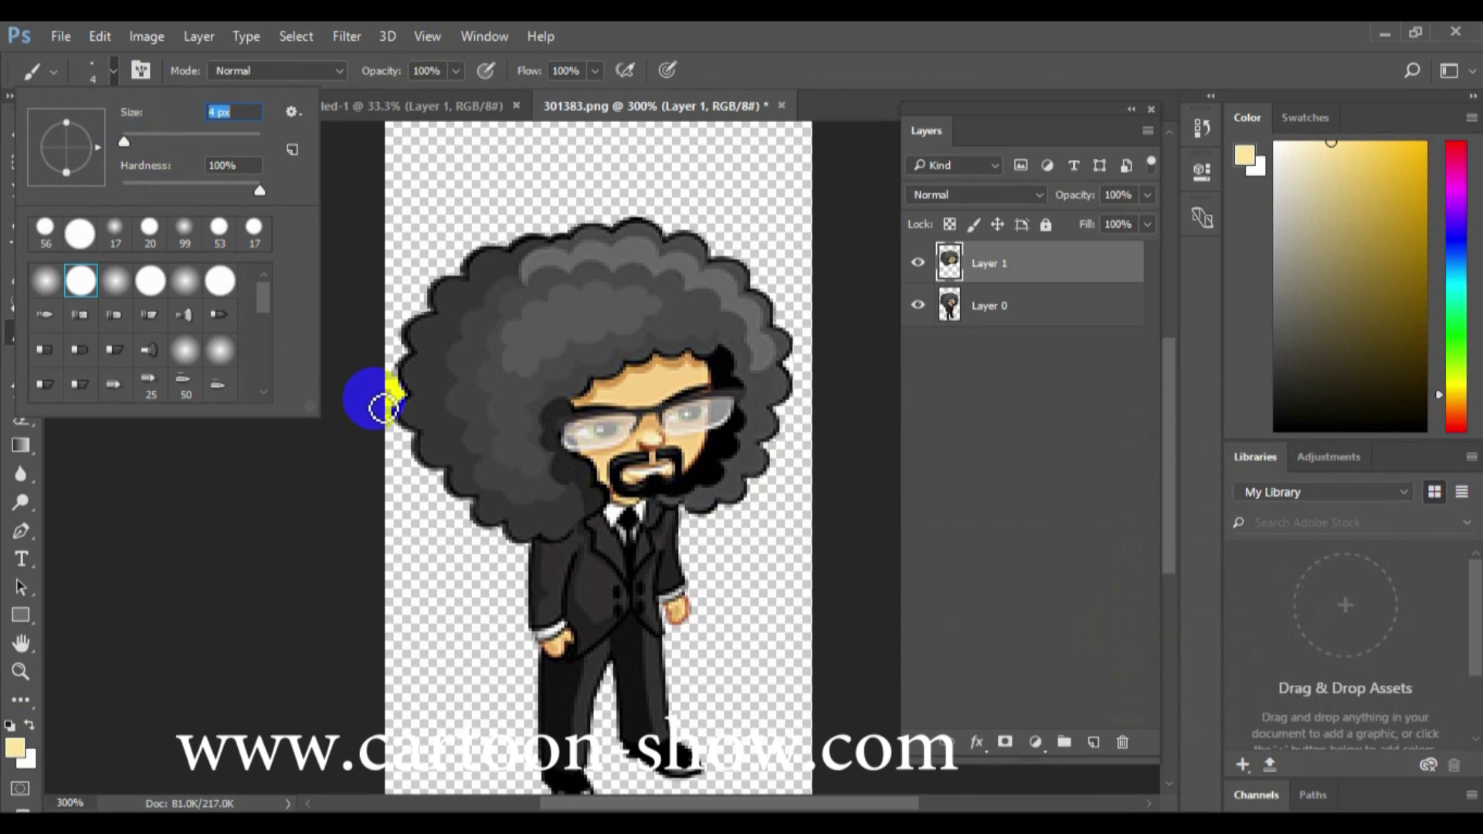
# Paint the gap between the beard and the shirt collar with the skin tone and undo the last brush strokes
pyautogui.click(651, 513)
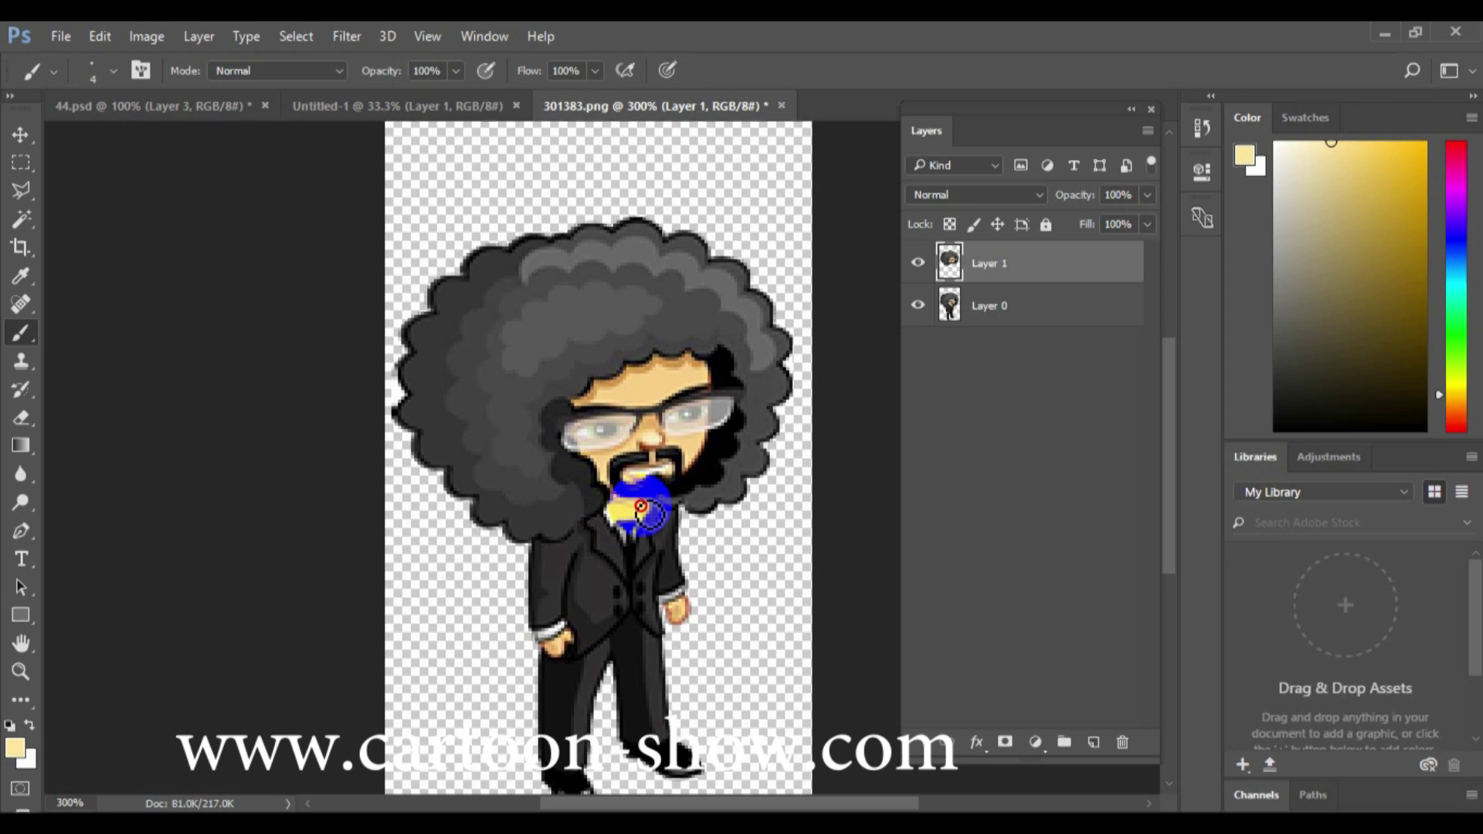
pyautogui.hotkey('ctrl', 'alt', 'z')
pyautogui.hotkey('ctrl', 'alt', 'z')
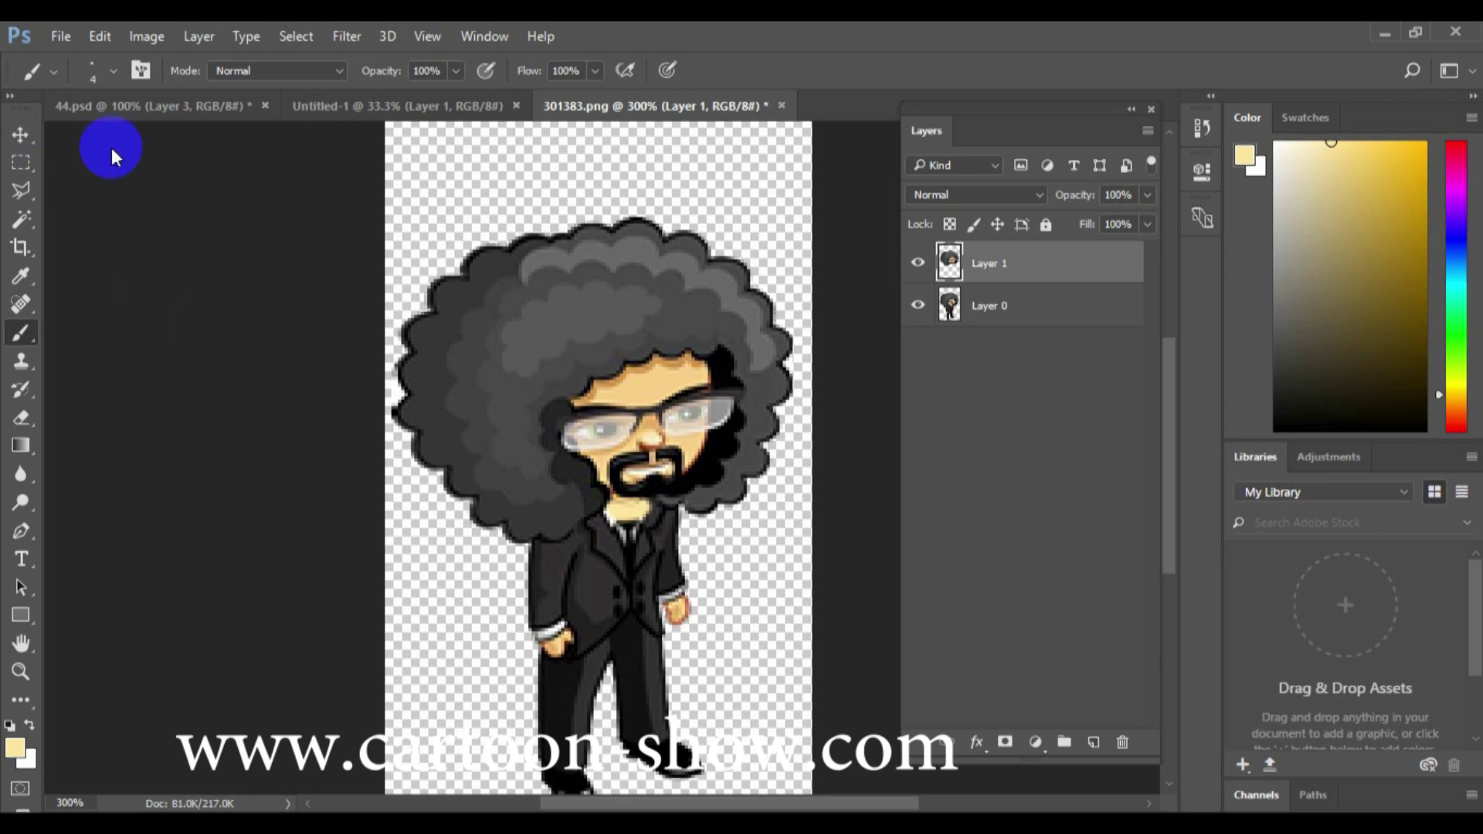
# Select the character's right arm and hand on Layer 0 with the Polygonal Lasso tool, tracing from the shoulder around the sleeve and fingers
pyautogui.click(20, 136)
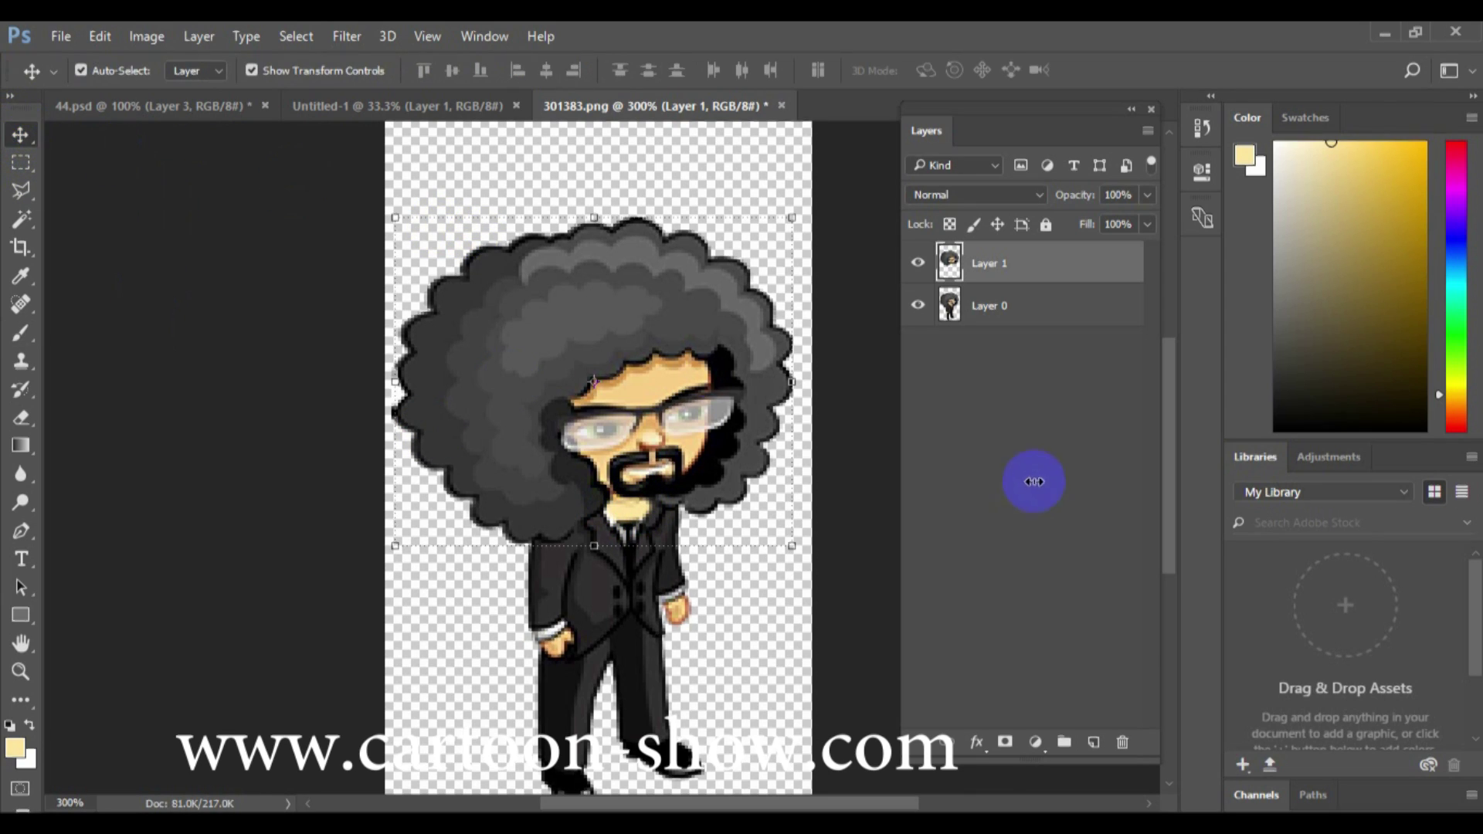
pyautogui.click(986, 307)
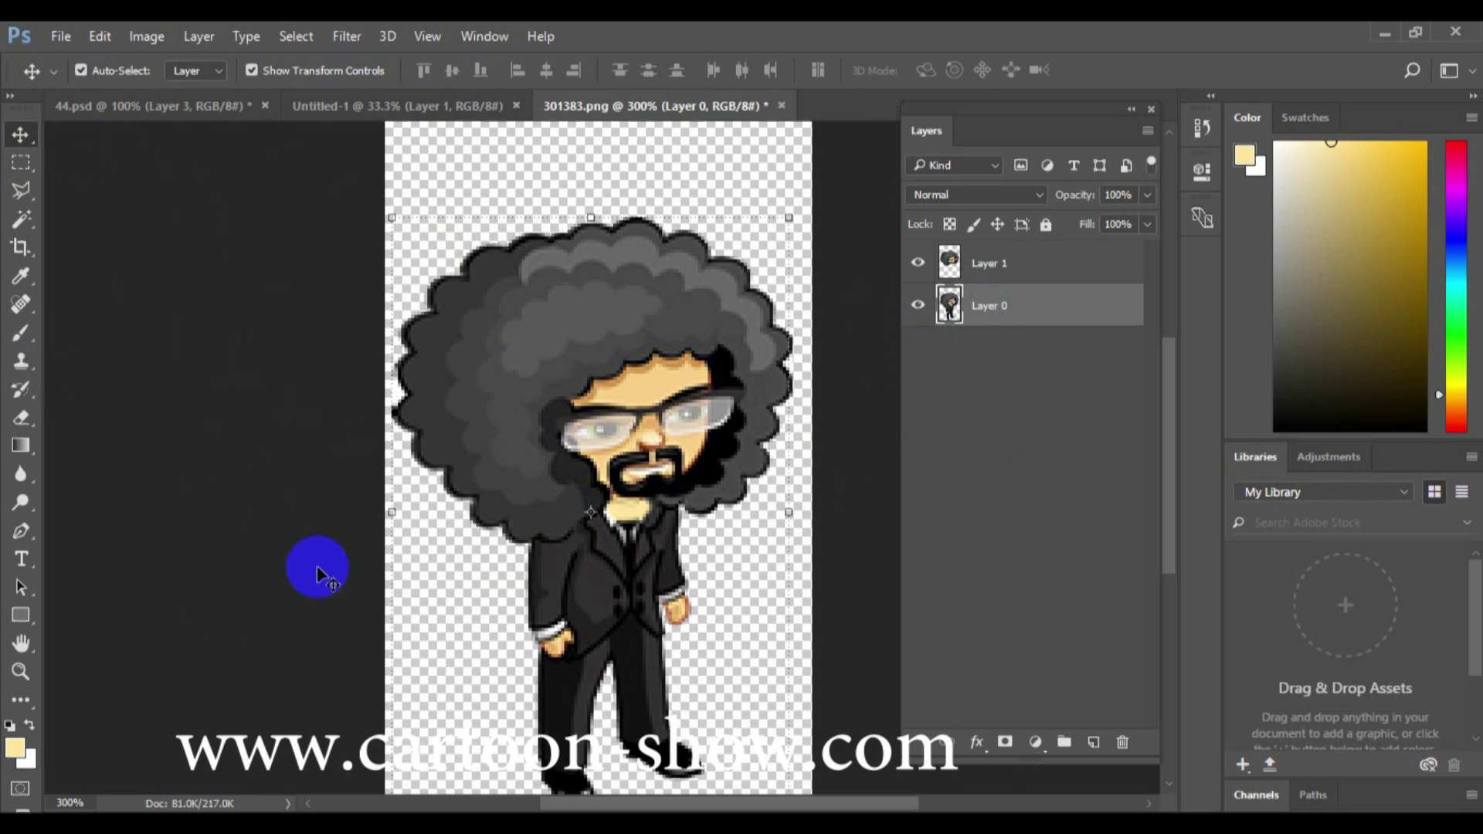
pyautogui.click(20, 672)
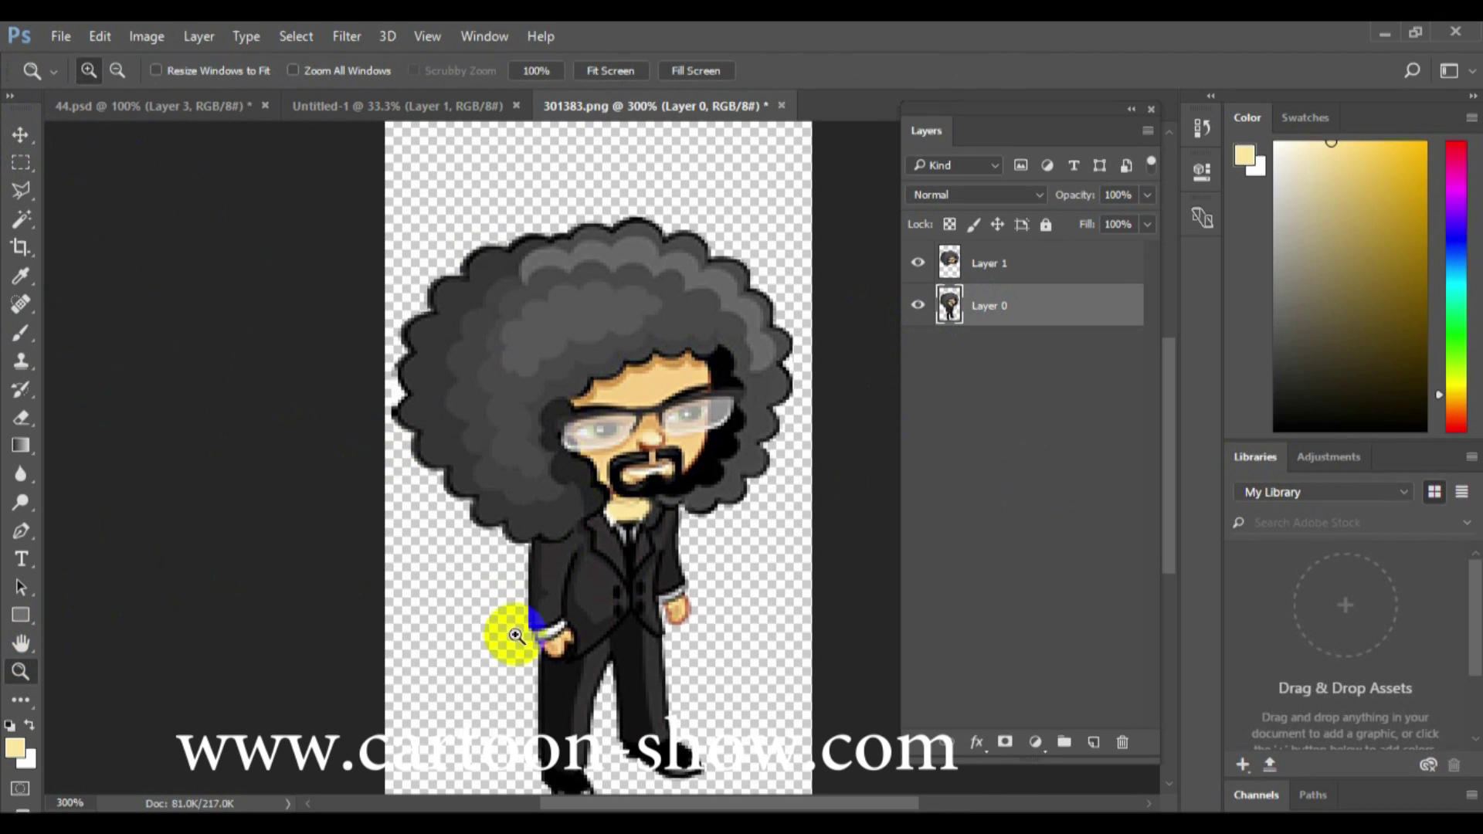
pyautogui.click(598, 672)
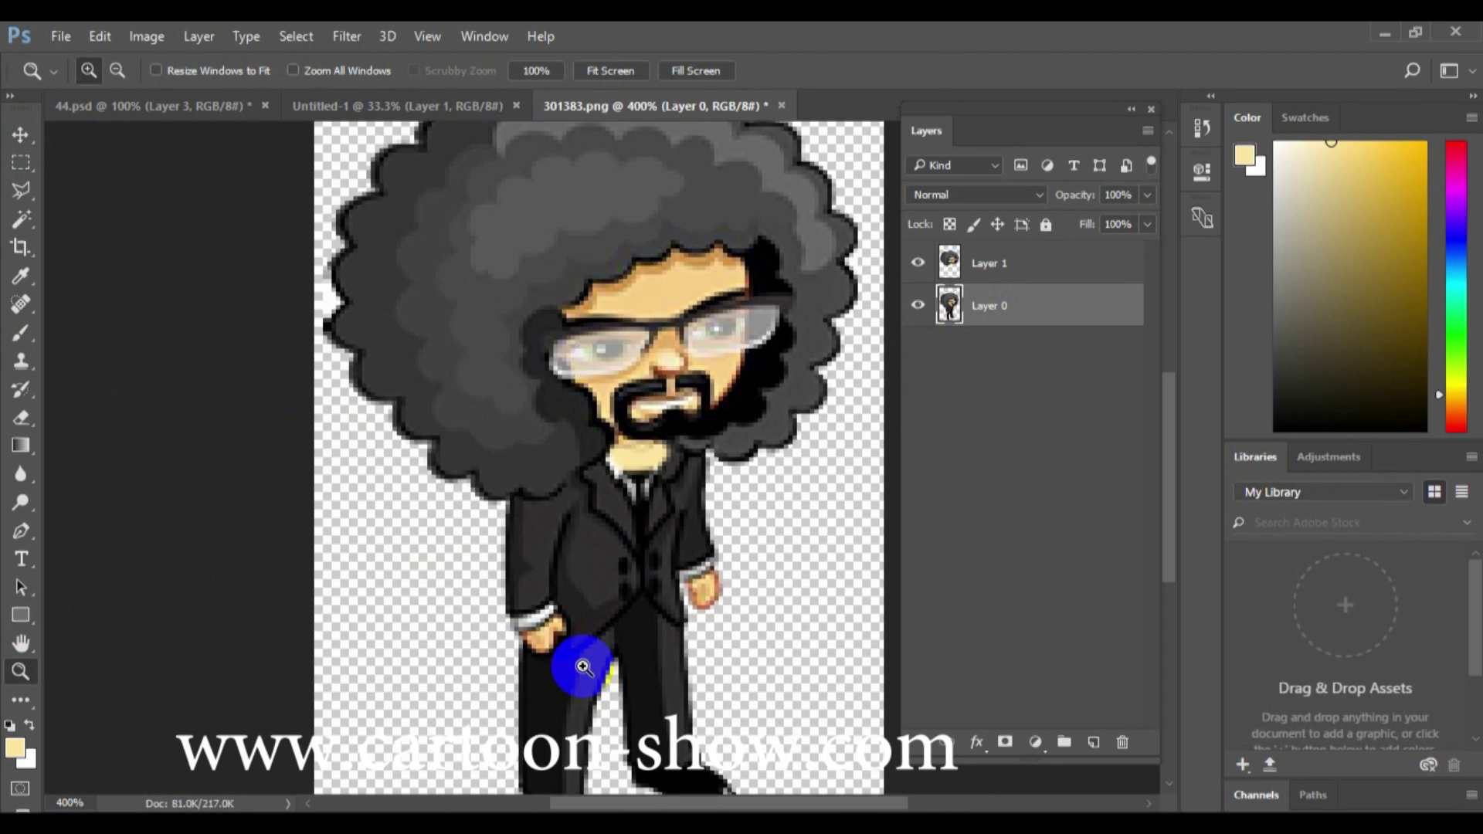
pyautogui.scroll(-2, 394, 633)
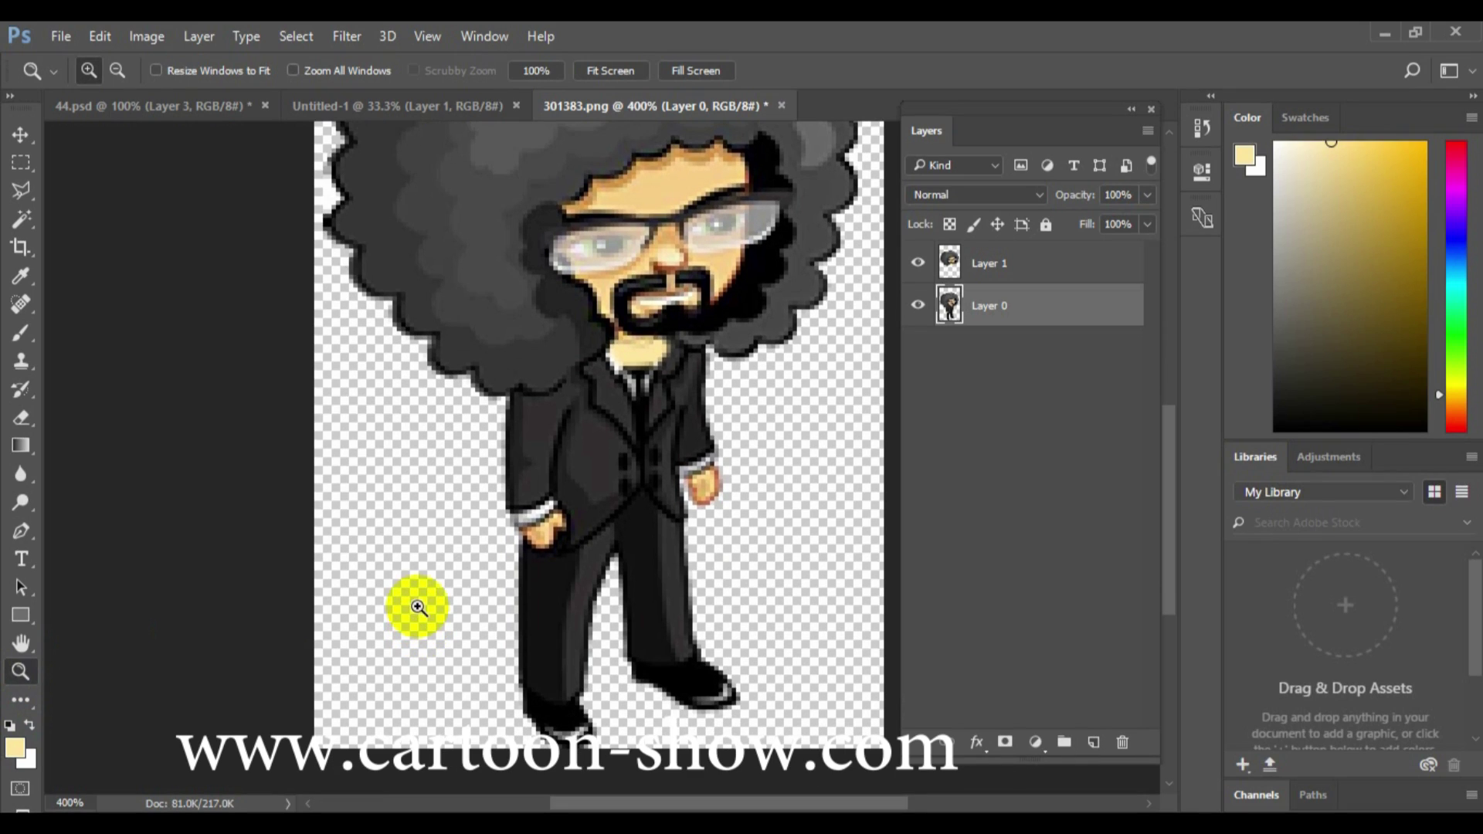
pyautogui.click(20, 139)
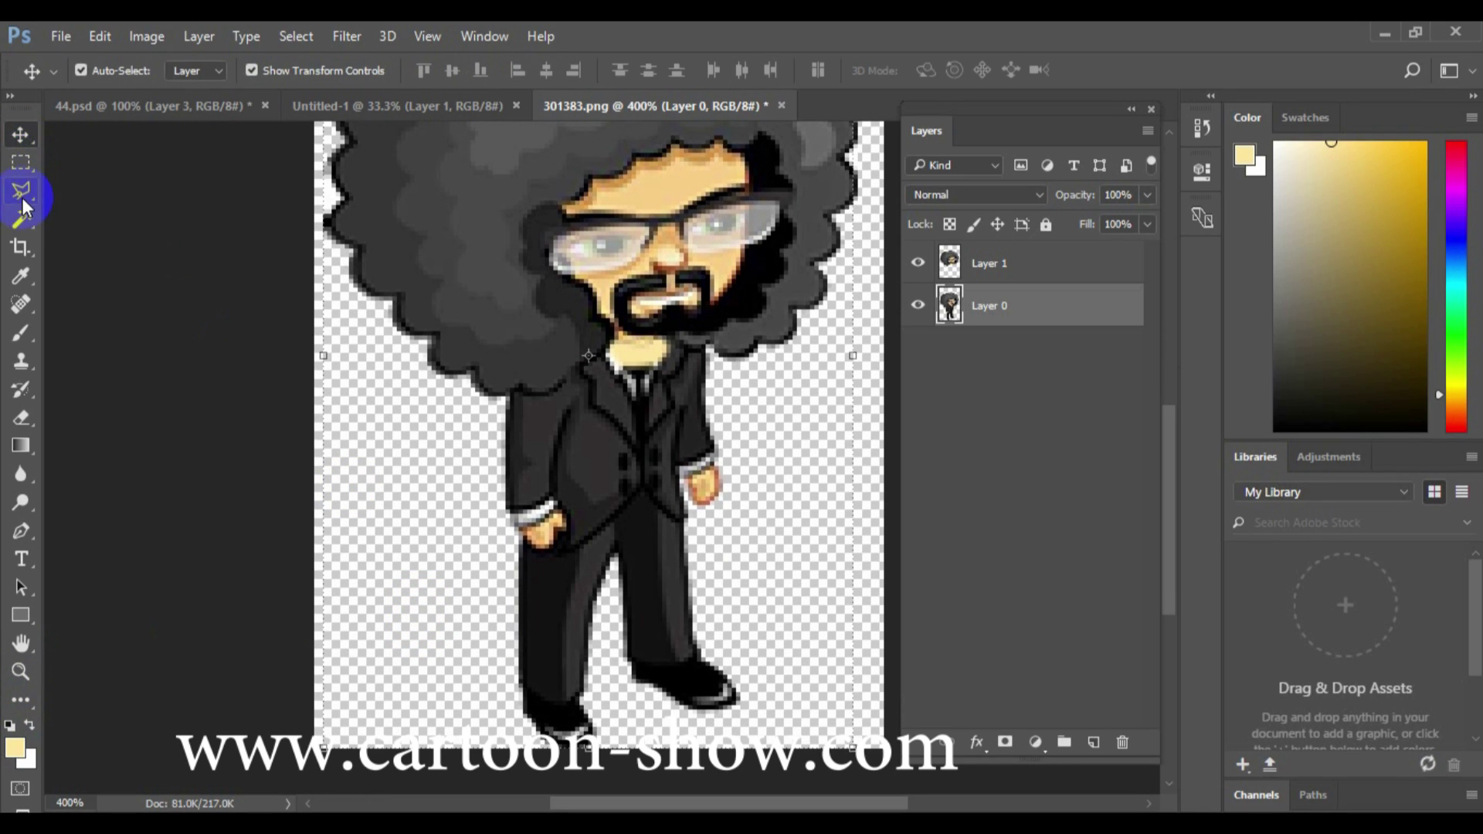
pyautogui.click(23, 202)
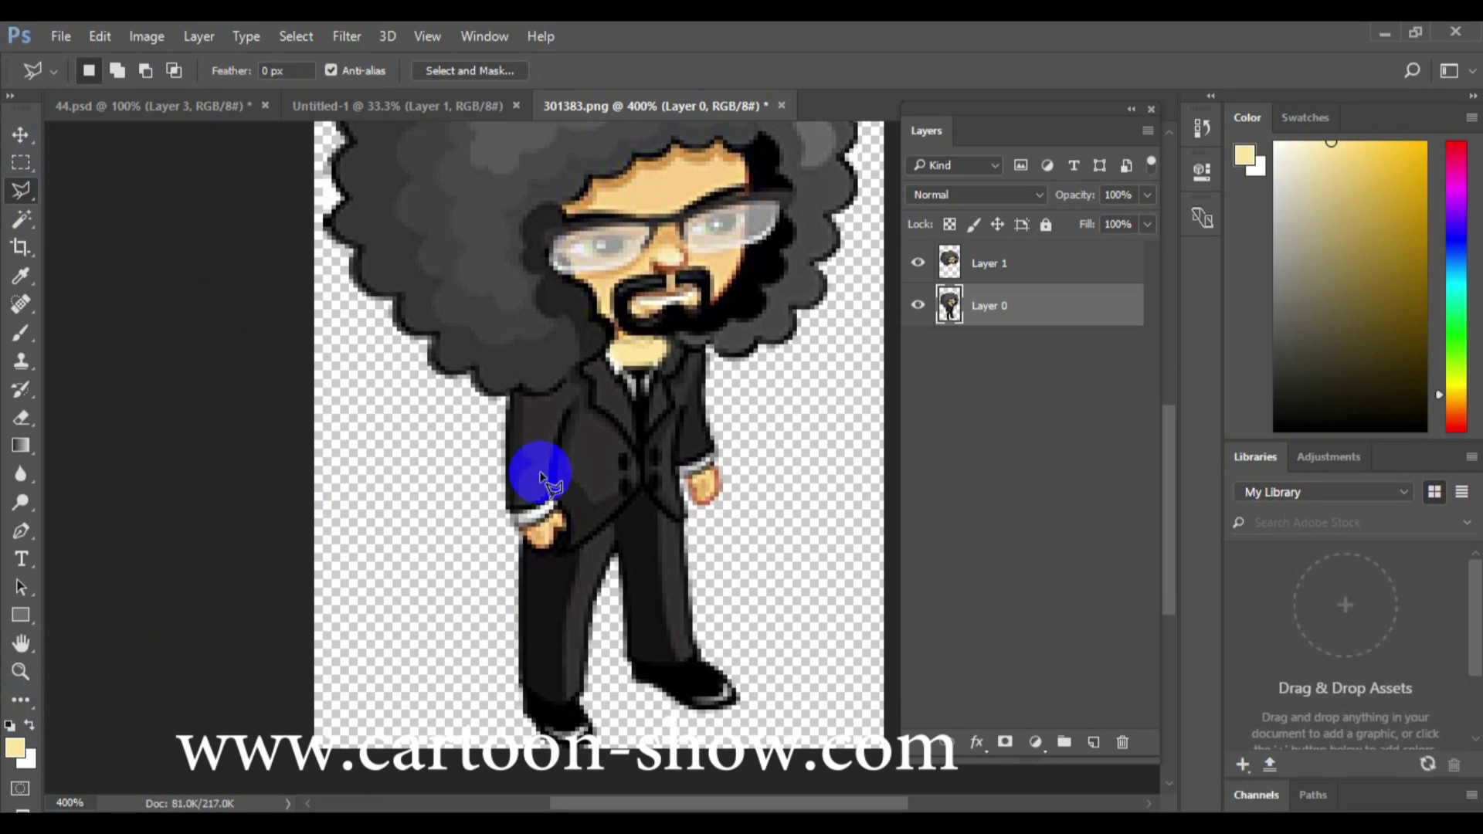
pyautogui.click(570, 411)
pyautogui.click(561, 438)
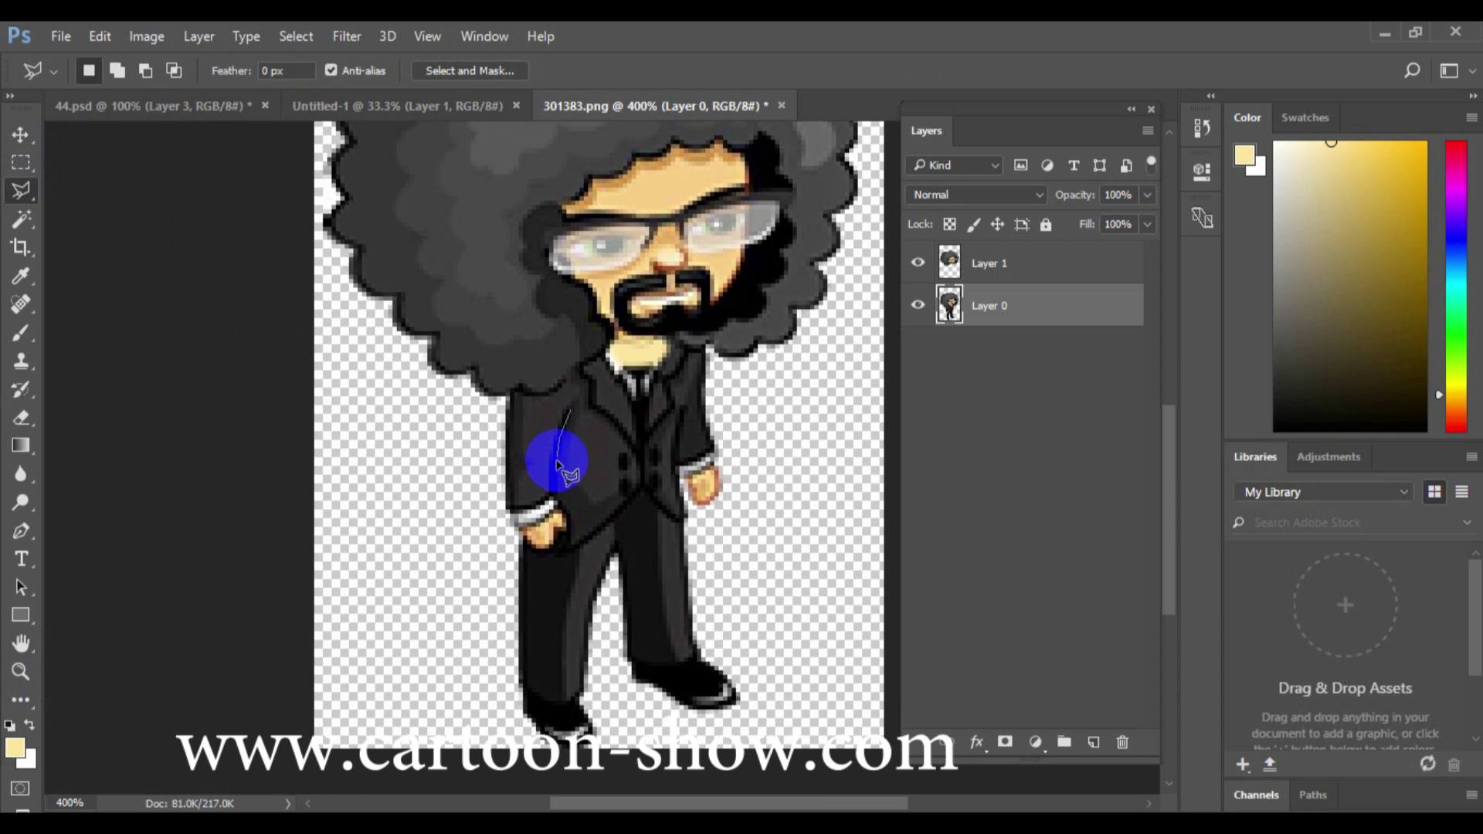
pyautogui.click(556, 467)
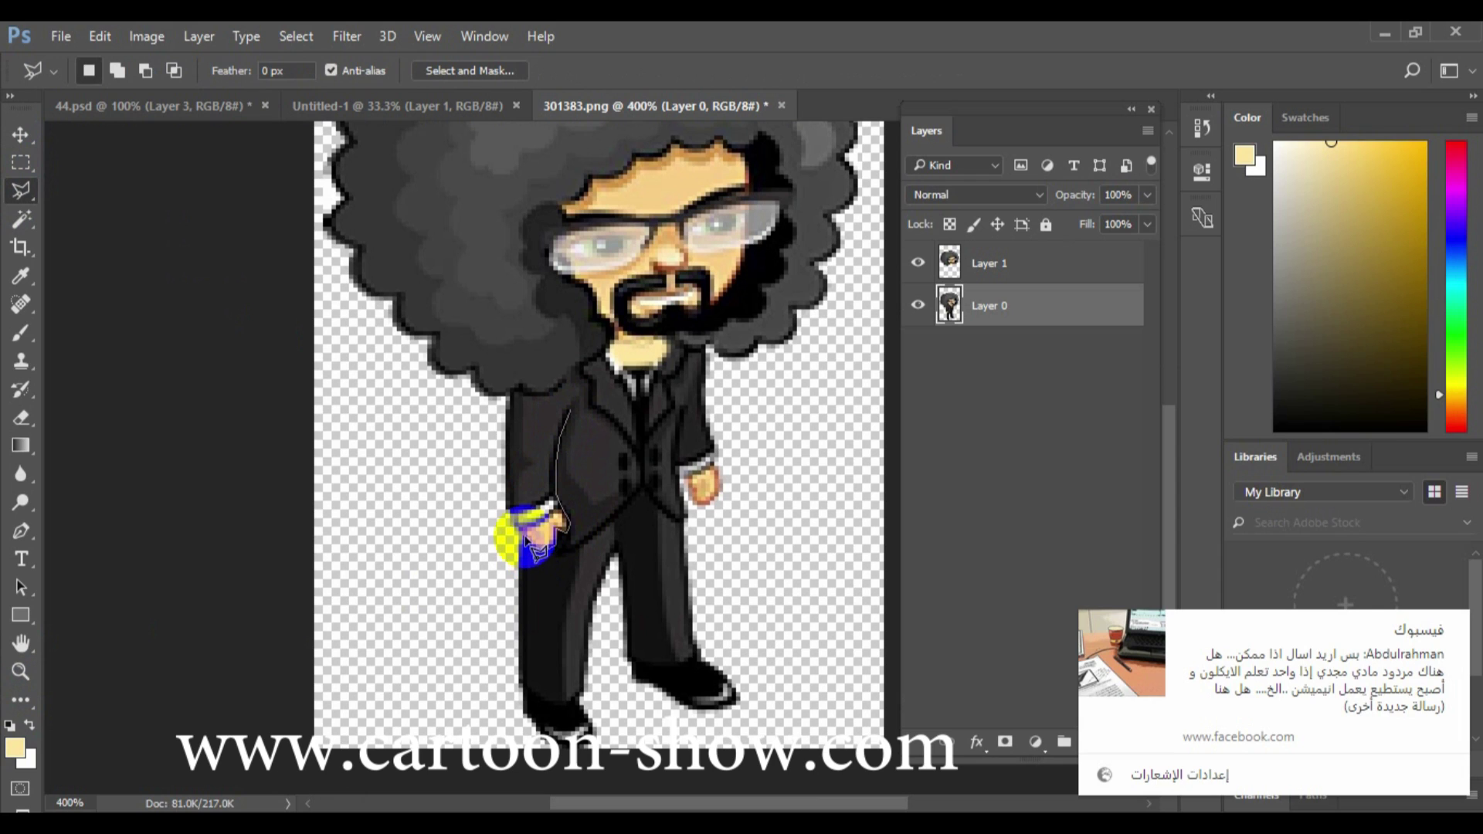
pyautogui.moveTo(527, 531)
pyautogui.mouseDown()
pyautogui.moveTo(492, 519)
pyautogui.moveTo(483, 448)
pyautogui.moveTo(498, 386)
pyautogui.moveTo(562, 360)
pyautogui.moveTo(572, 396)
pyautogui.mouseUp()
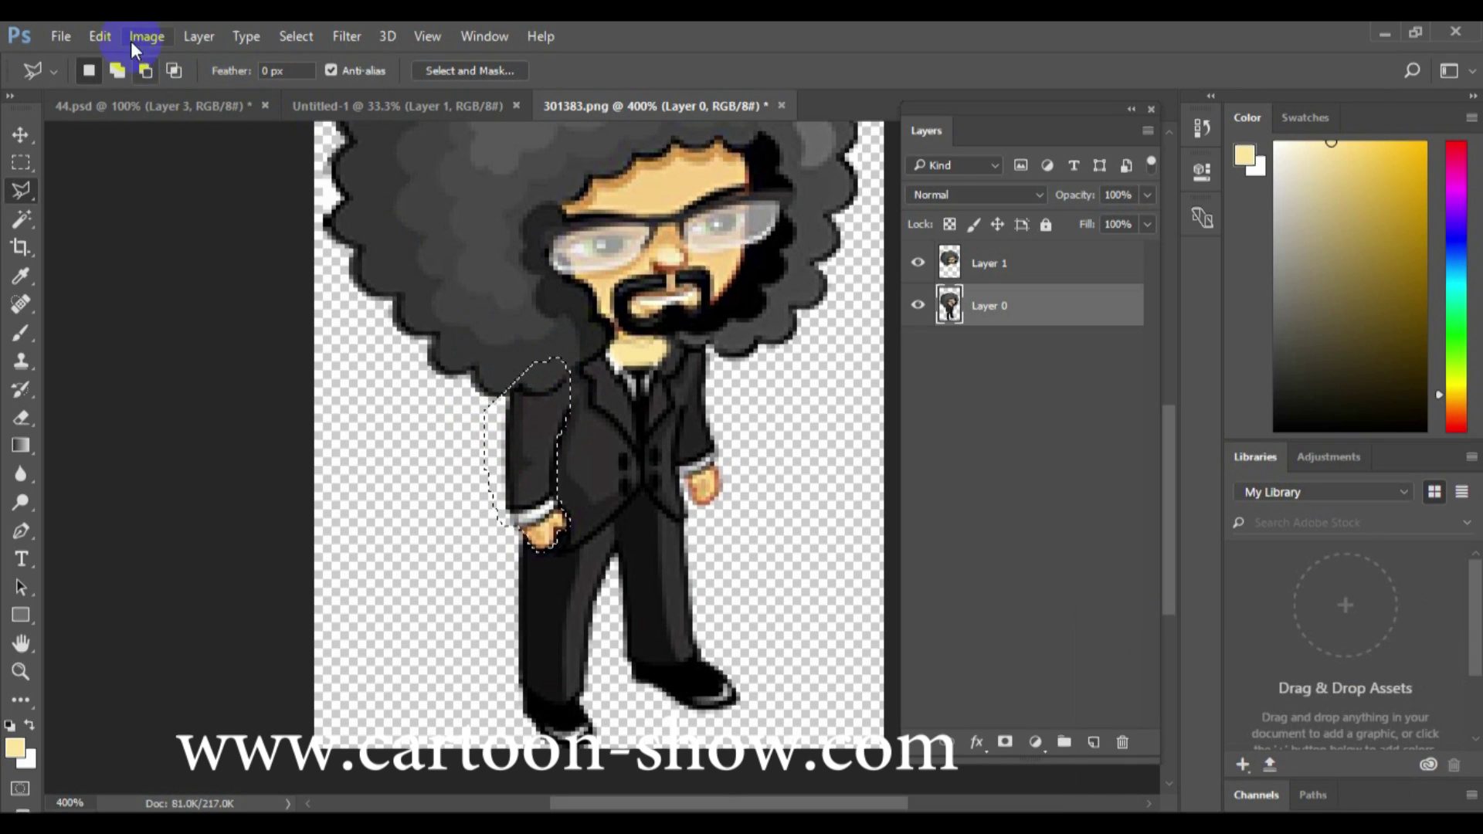
# Copy the selected arm onto a new layer and move it to the empty area beside the character's legs
pyautogui.click(109, 34)
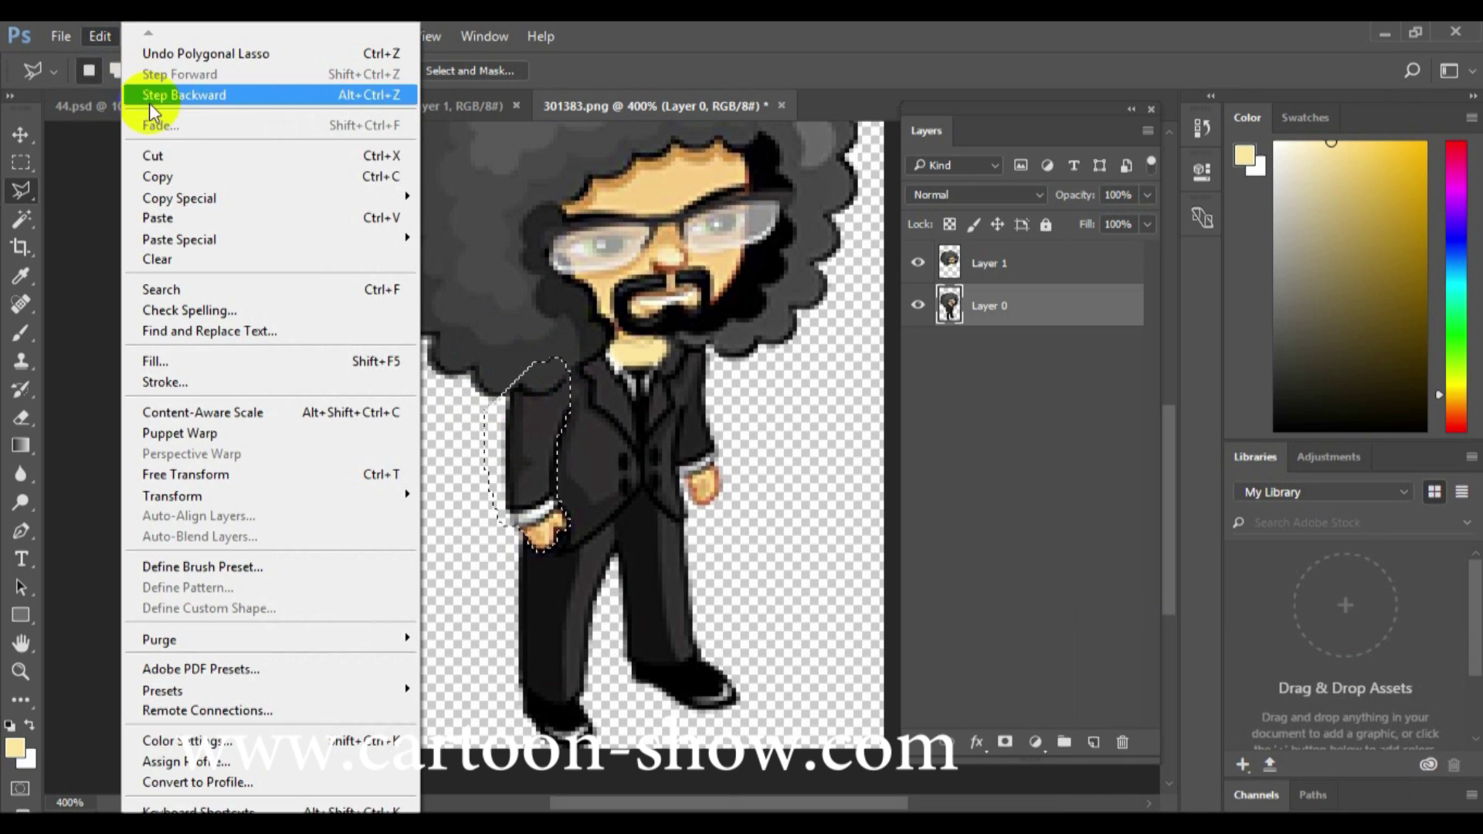
pyautogui.click(167, 182)
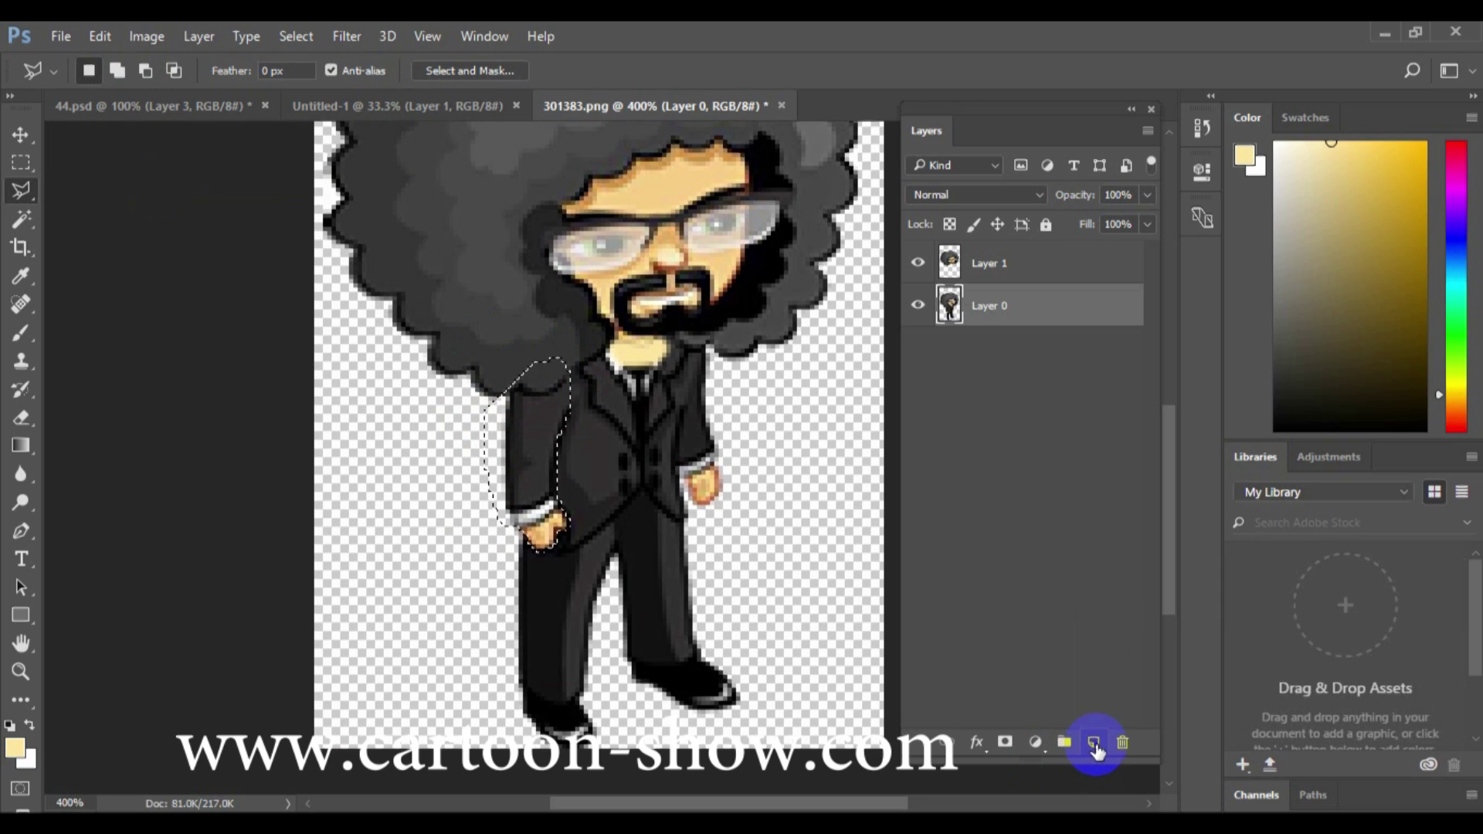
pyautogui.click(1094, 743)
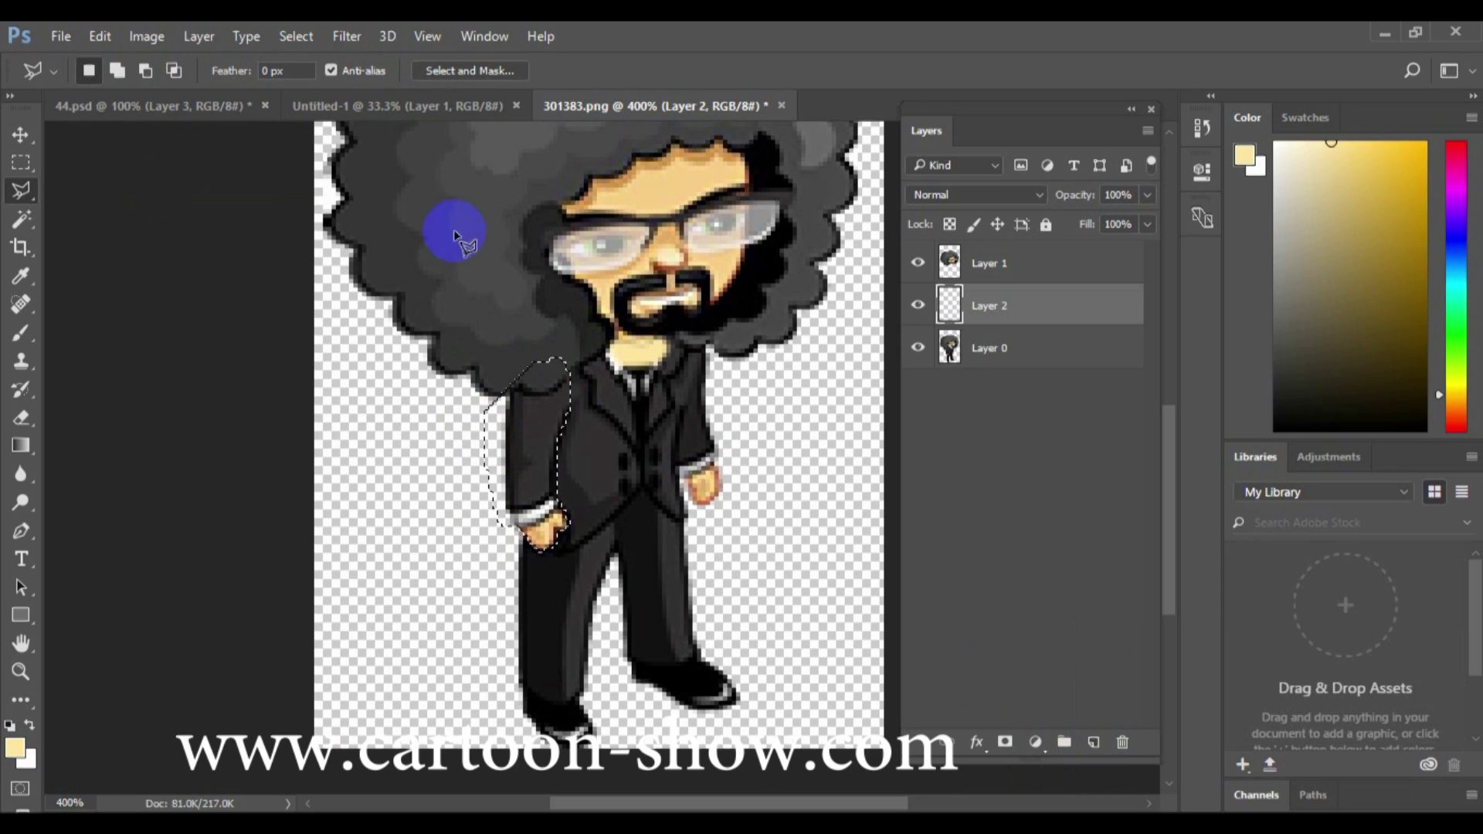
pyautogui.click(109, 38)
pyautogui.click(147, 225)
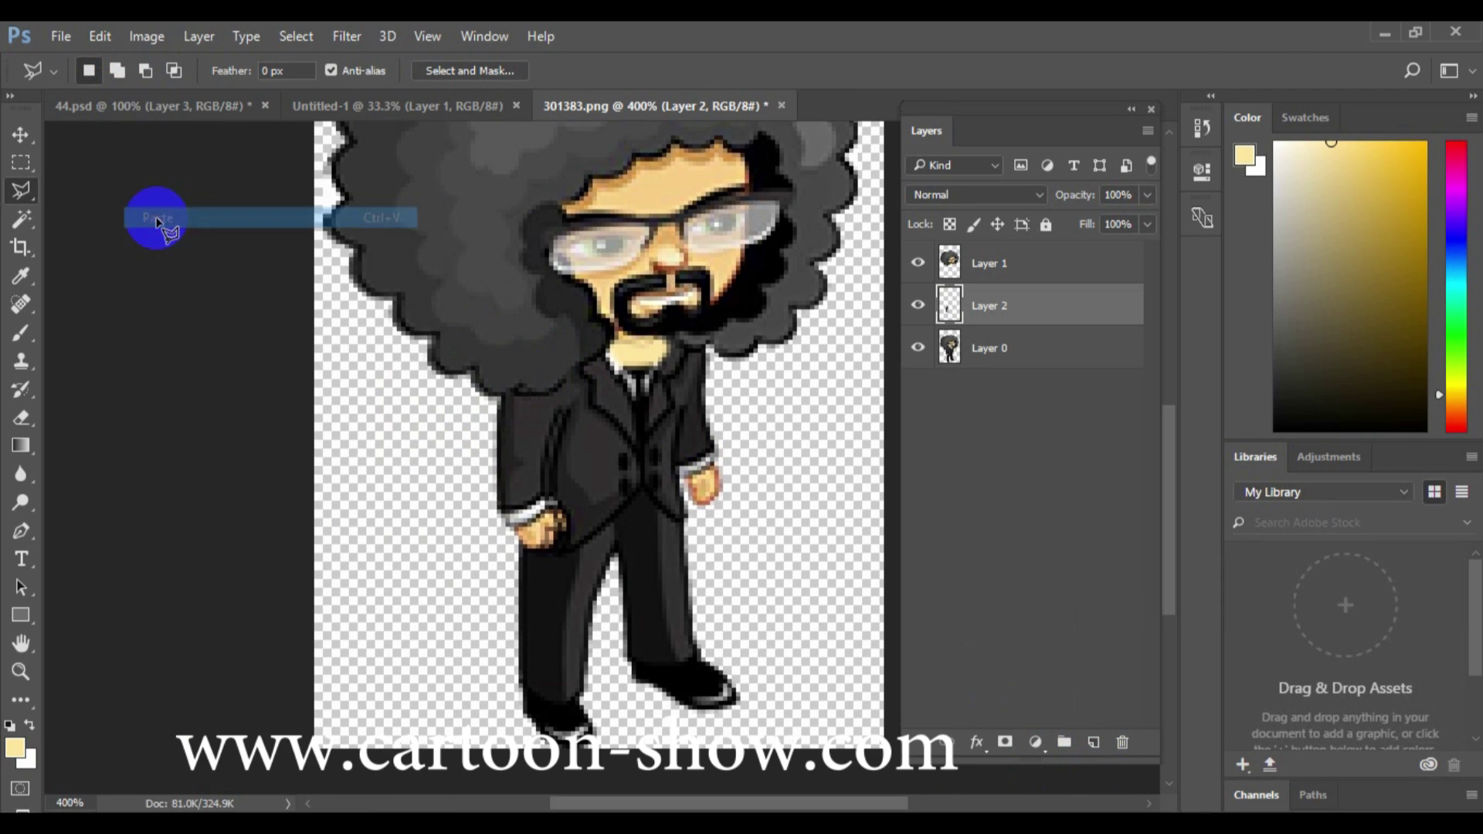
pyautogui.click(29, 140)
pyautogui.moveTo(520, 414); pyautogui.dragTo(763, 548)
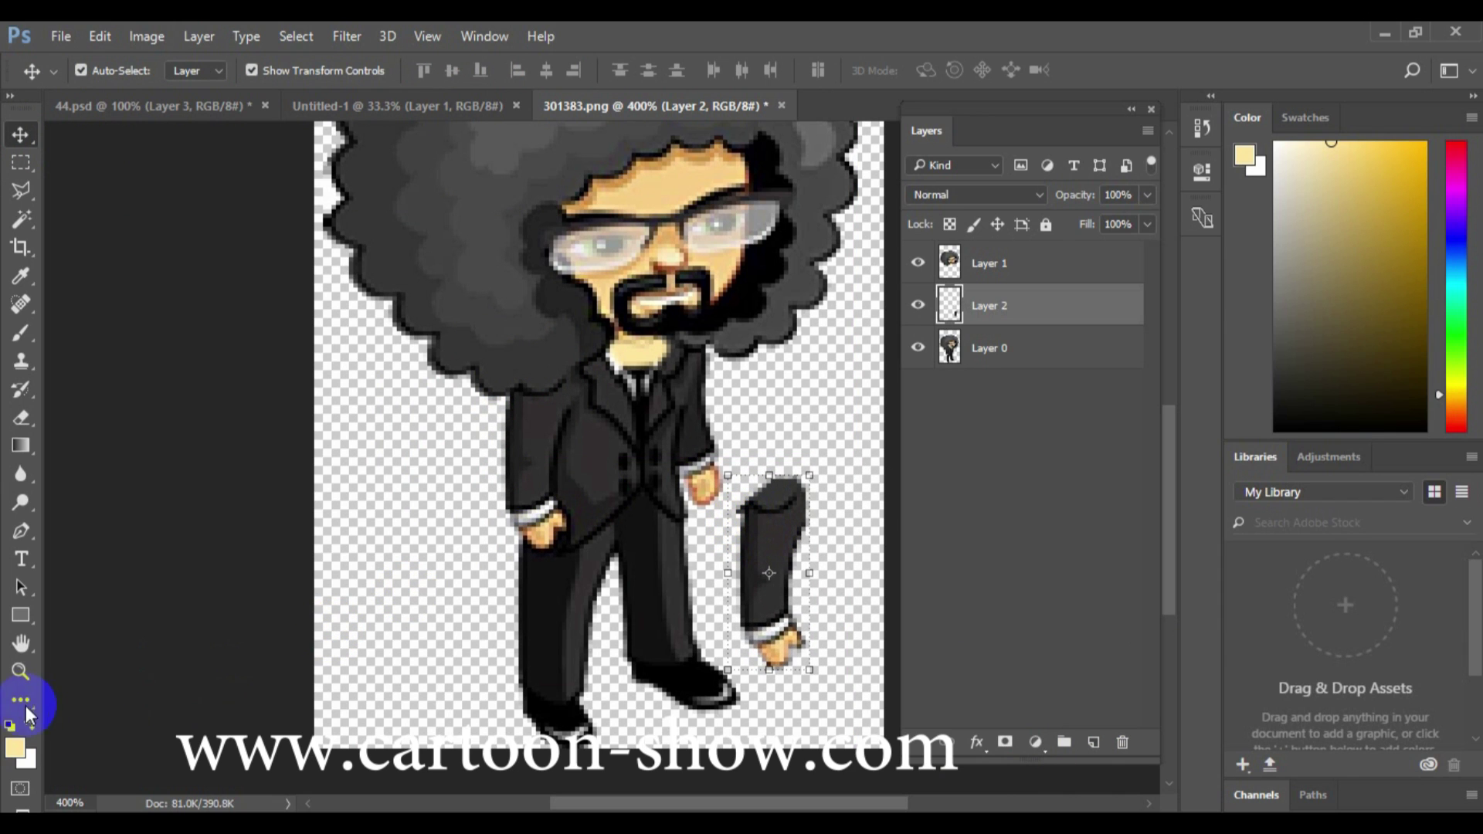
# Set the foreground colour to the dark grey of the suit sleeve
pyautogui.click(14, 748)
pyautogui.moveTo(678, 530); pyautogui.dragTo(810, 512)
pyautogui.click(1288, 438)
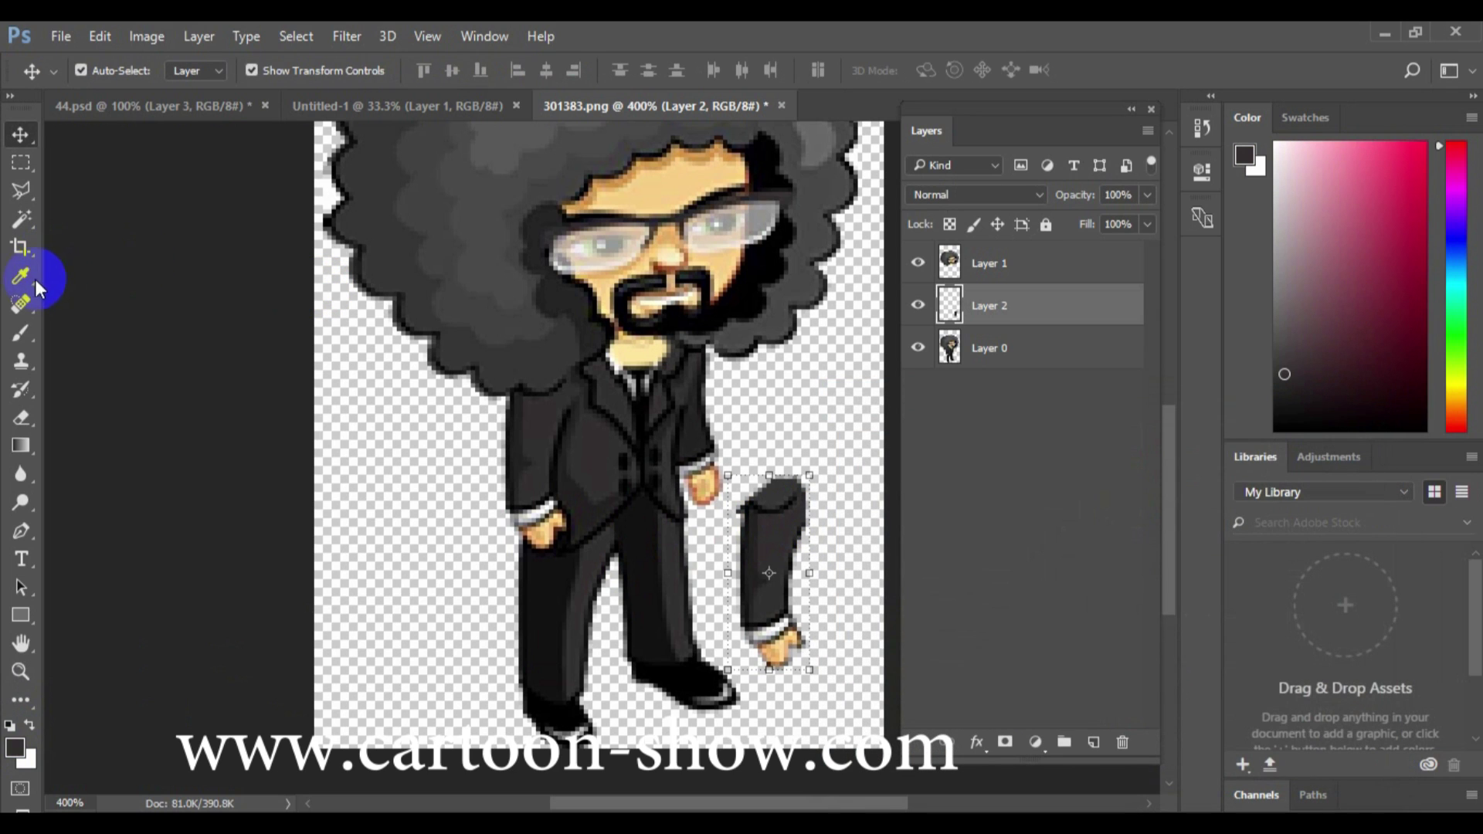
# Round off the copied arm's shoulder with the Brush tool and move the arm back over the original one
pyautogui.click(21, 333)
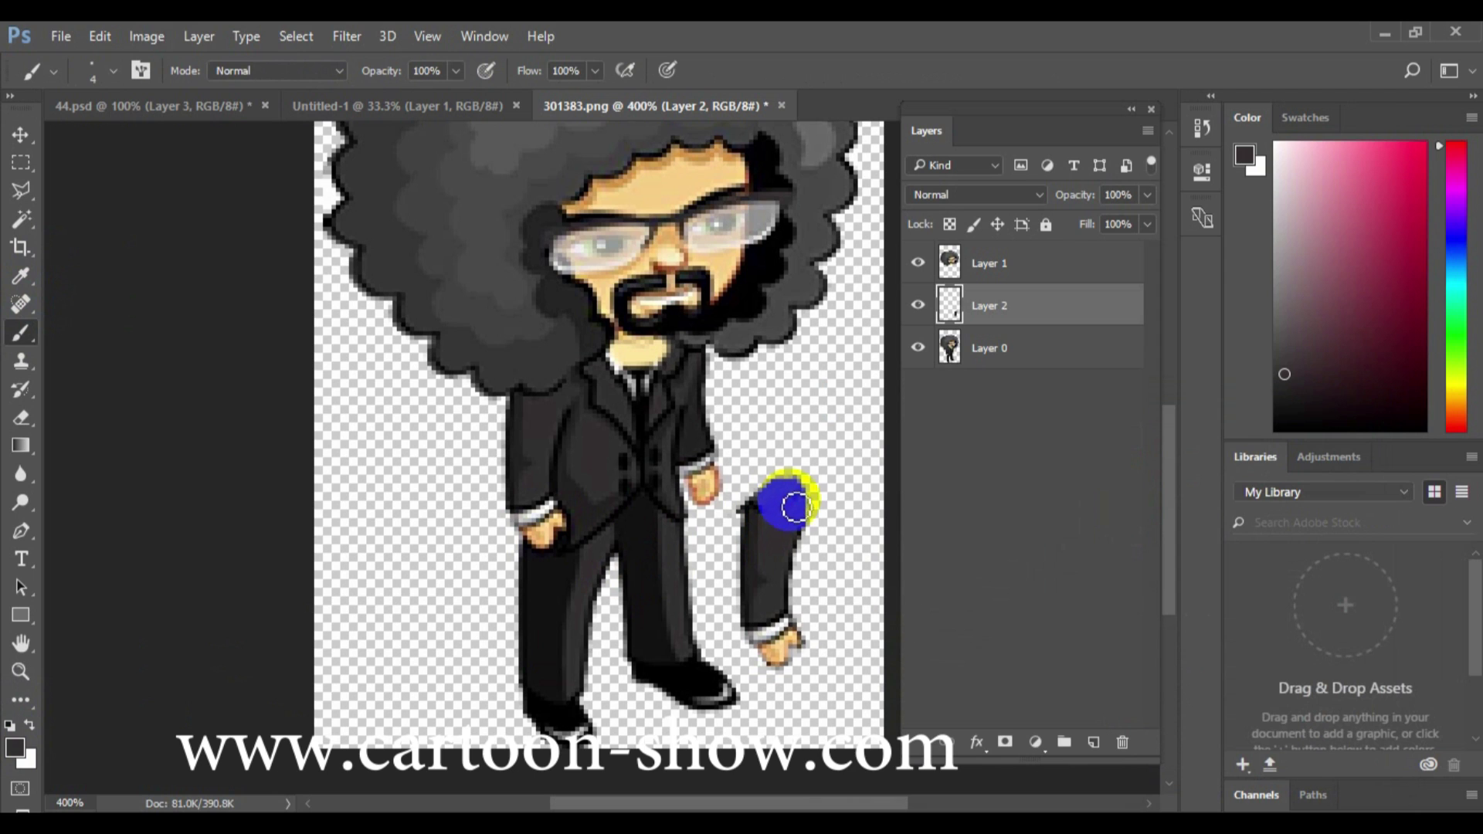
pyautogui.moveTo(789, 485)
pyautogui.mouseDown()
pyautogui.moveTo(756, 496)
pyautogui.moveTo(777, 489)
pyautogui.moveTo(775, 510)
pyautogui.mouseUp()
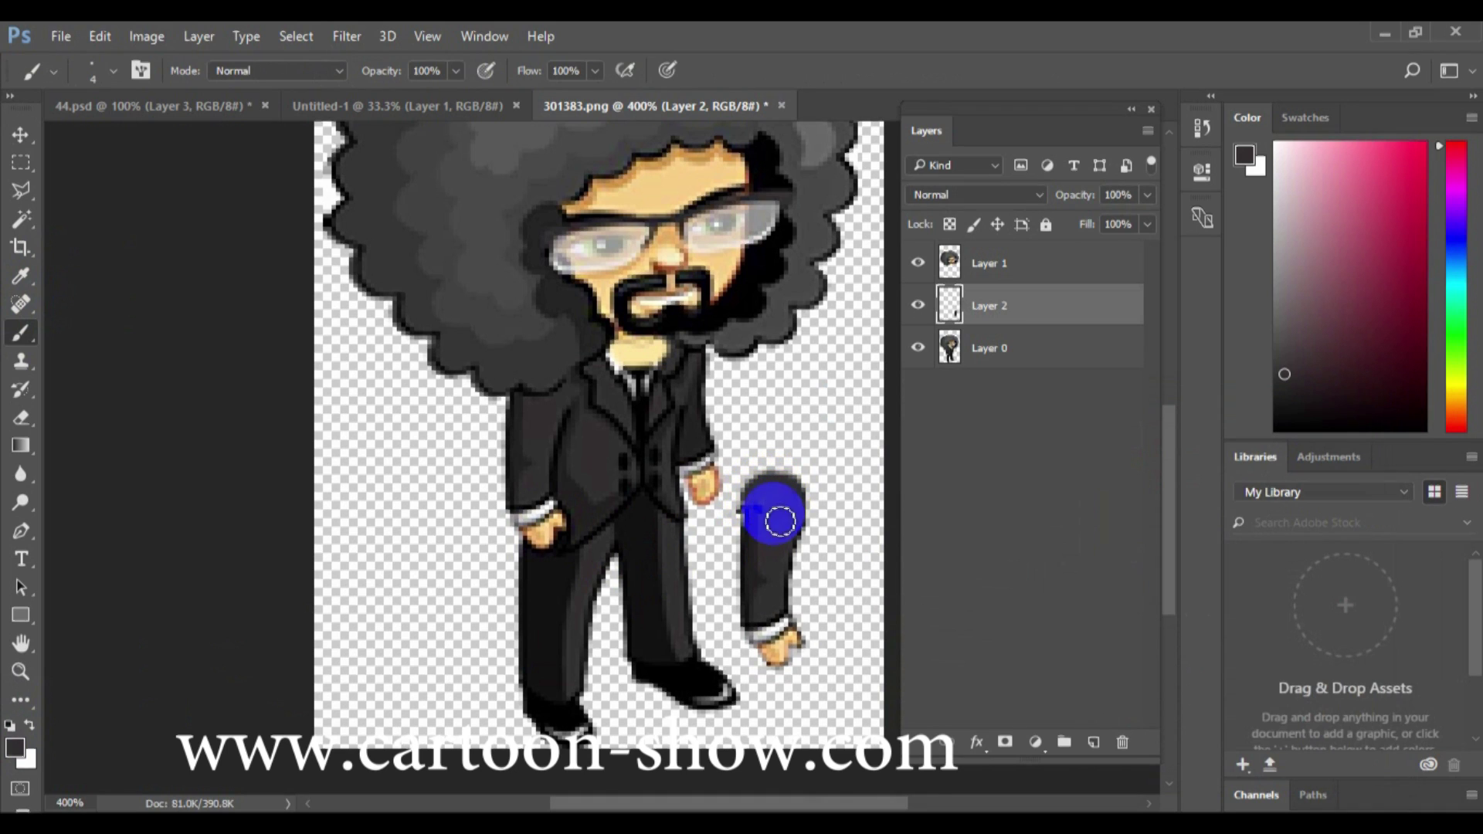
pyautogui.click(21, 136)
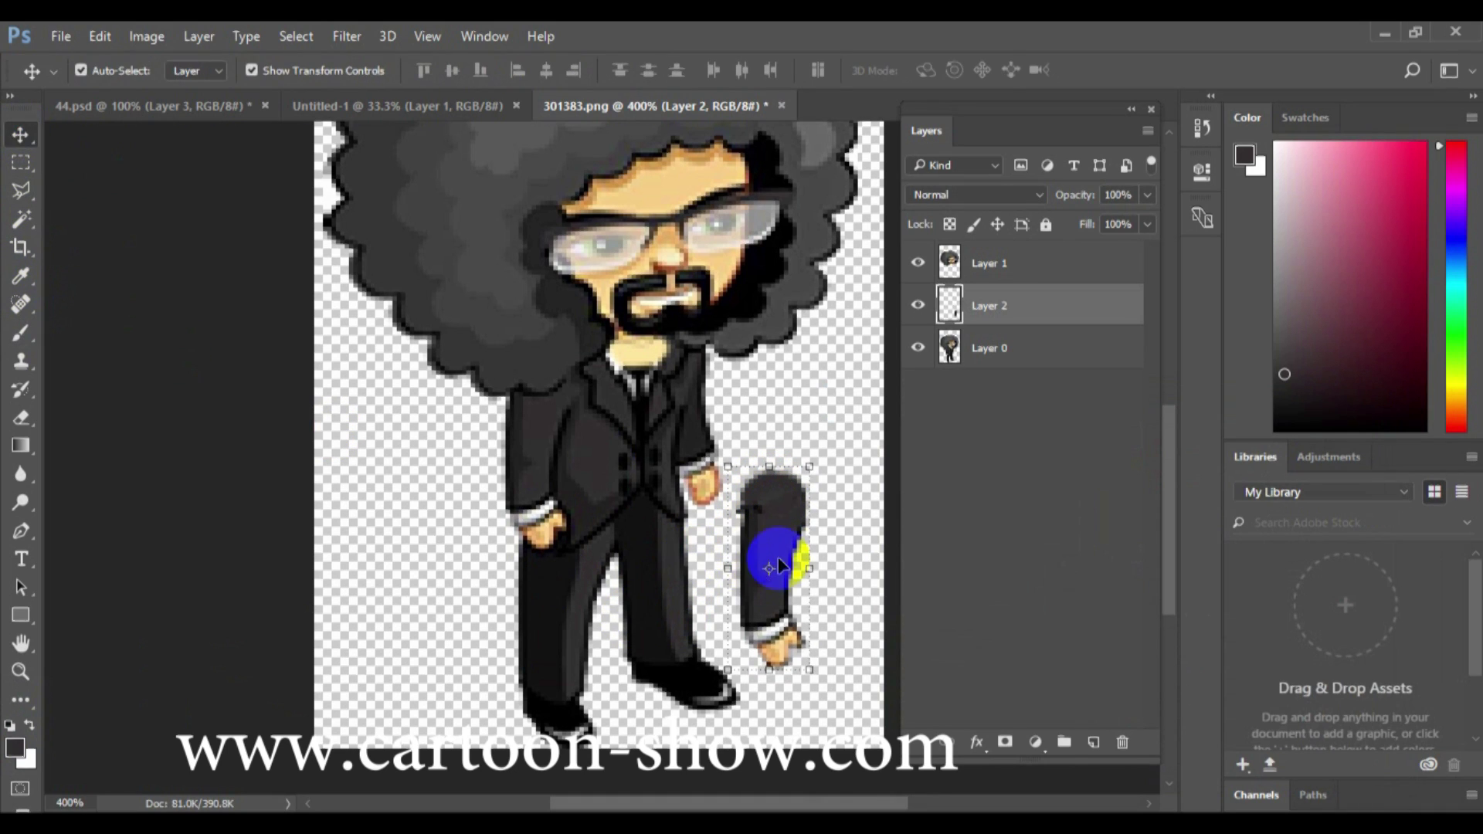
pyautogui.moveTo(771, 527); pyautogui.dragTo(536, 424)
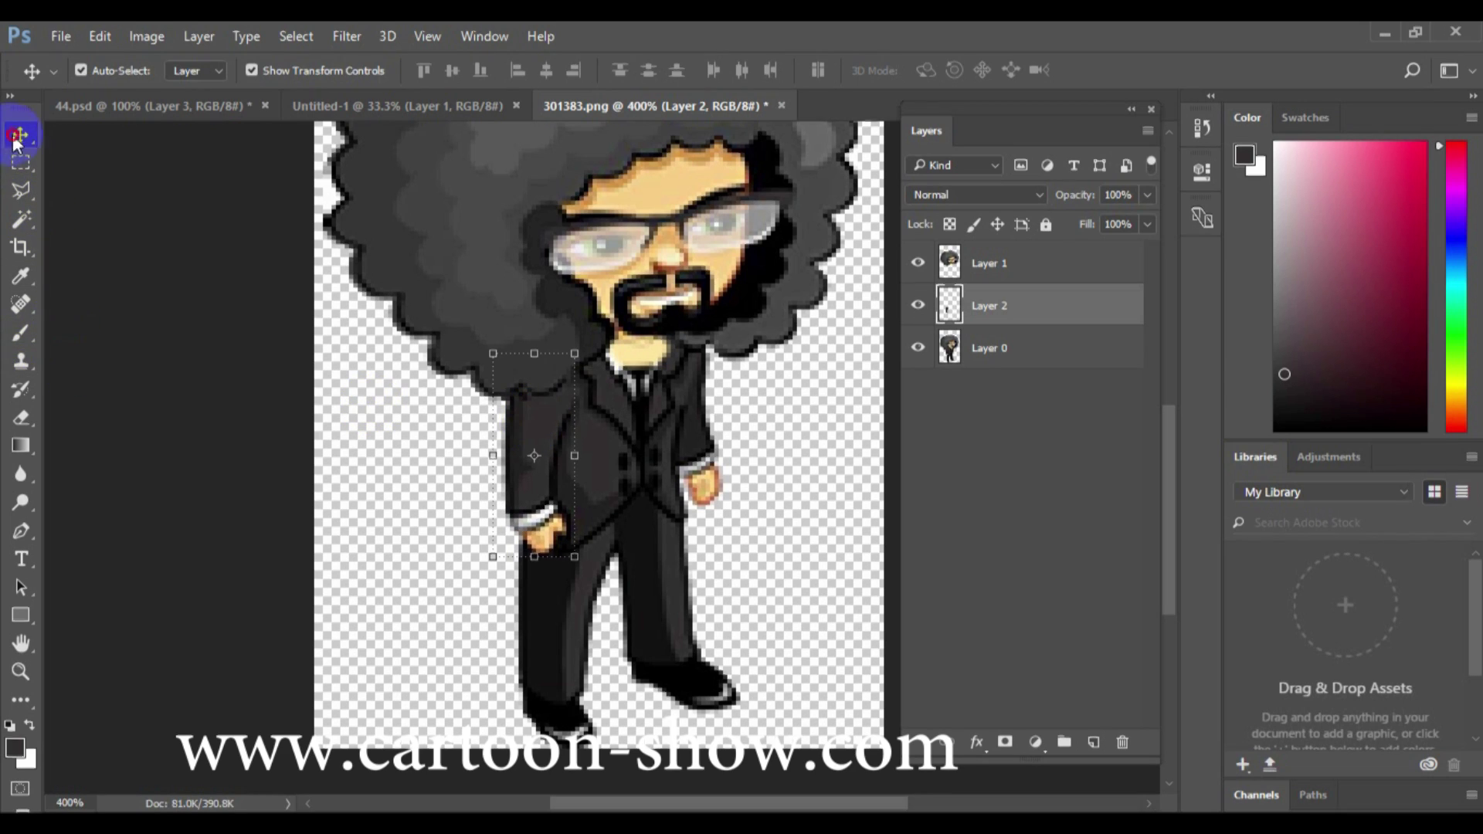
pyautogui.keyDown('ctrl'); pyautogui.click(972, 316); pyautogui.keyUp('ctrl')
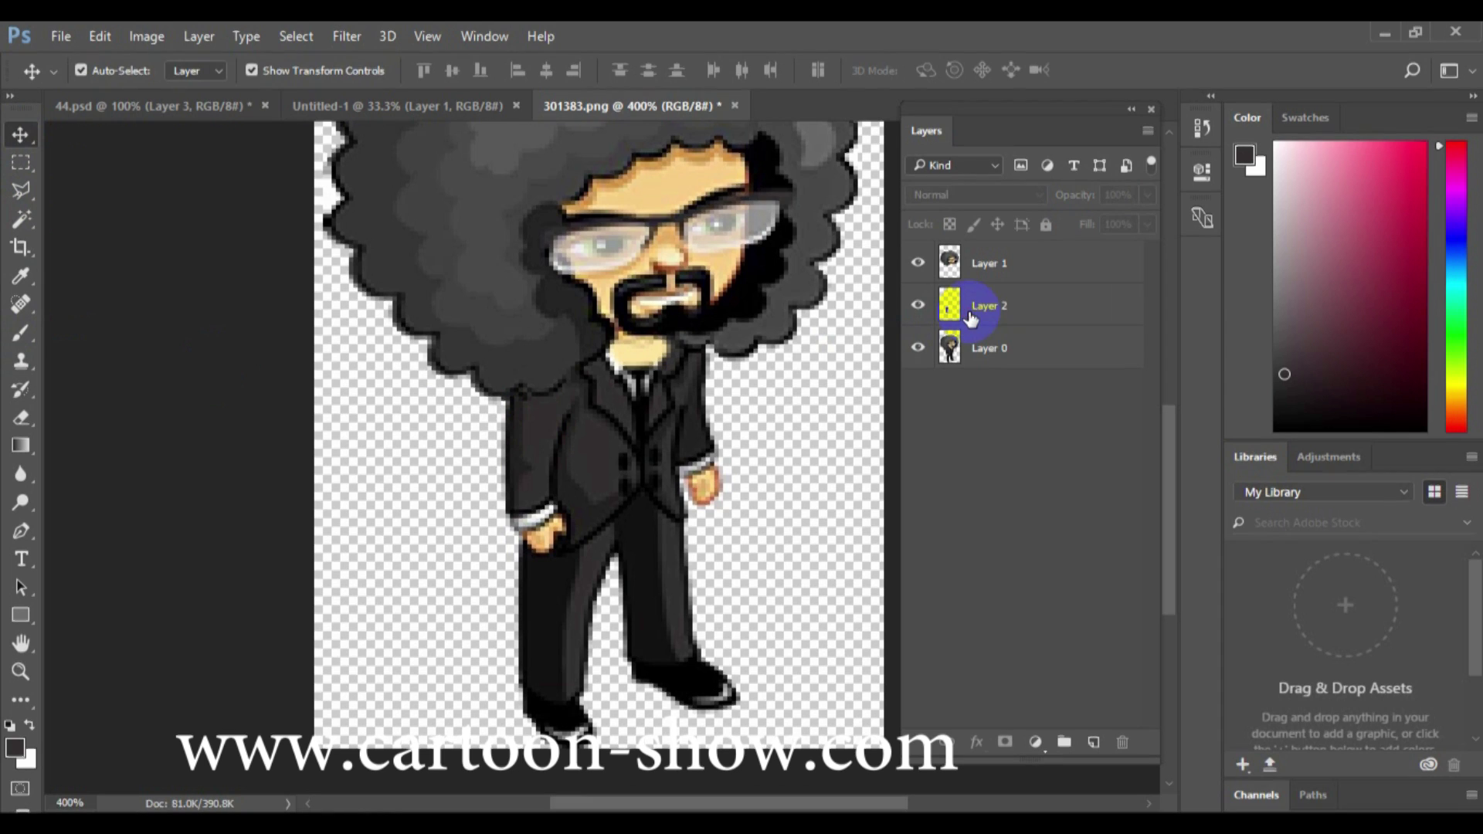
pyautogui.doubleClick(970, 318)
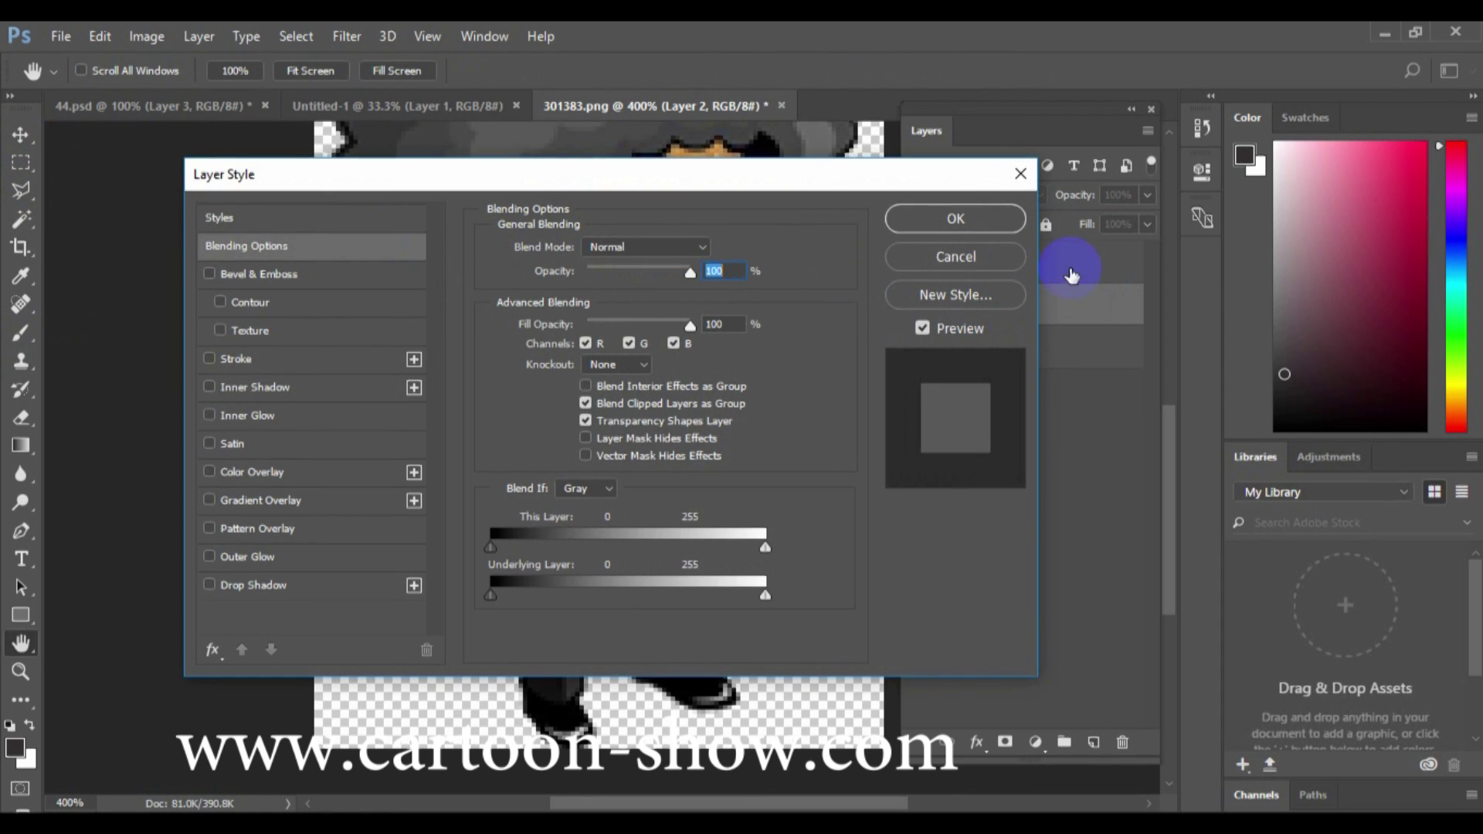
pyautogui.click(978, 266)
pyautogui.click(1006, 313)
pyautogui.rightClick(1000, 309)
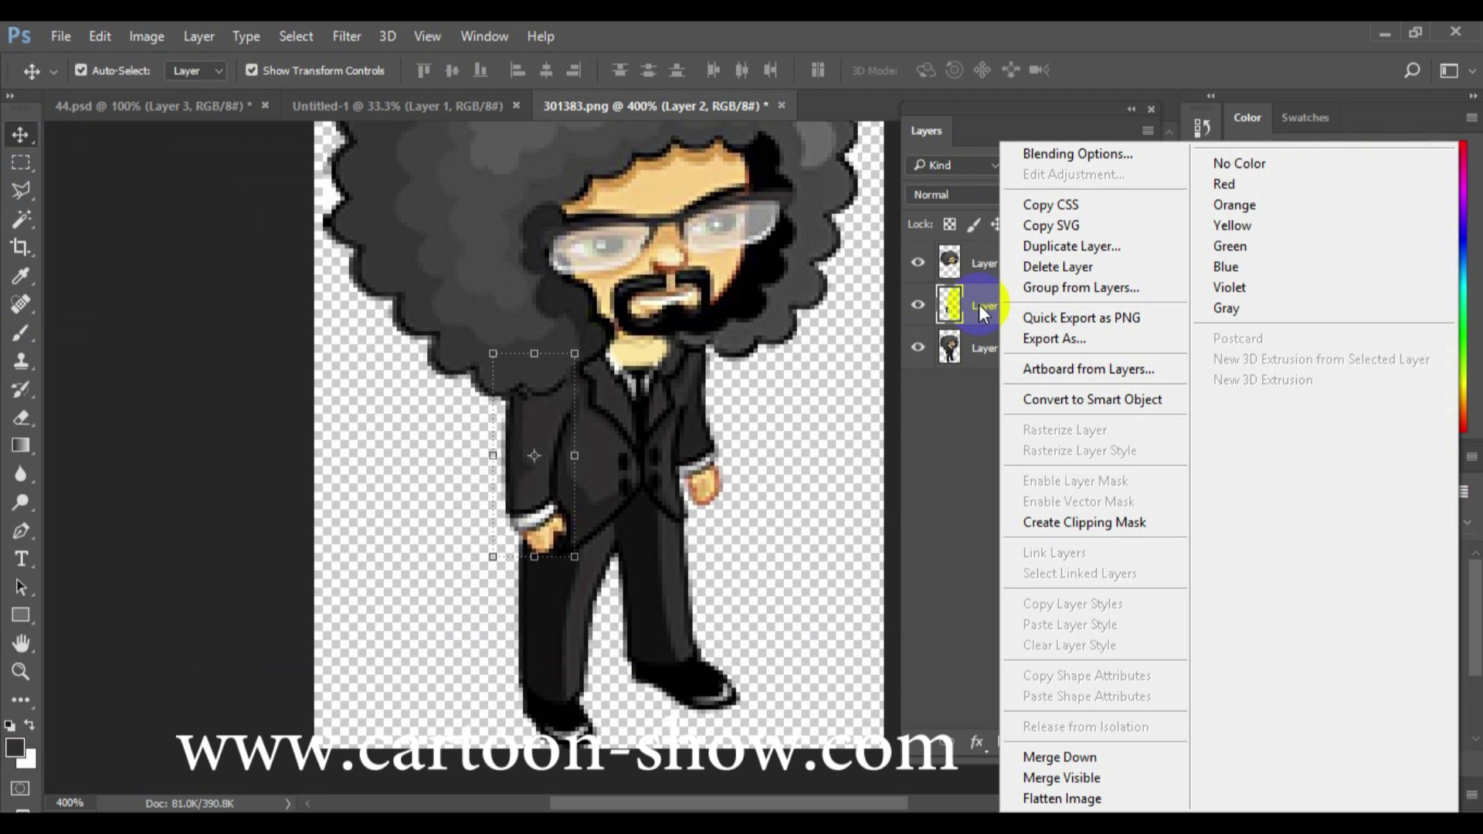
# Rename the arm layer, Layer 2, as R_HAND
pyautogui.click(980, 307)
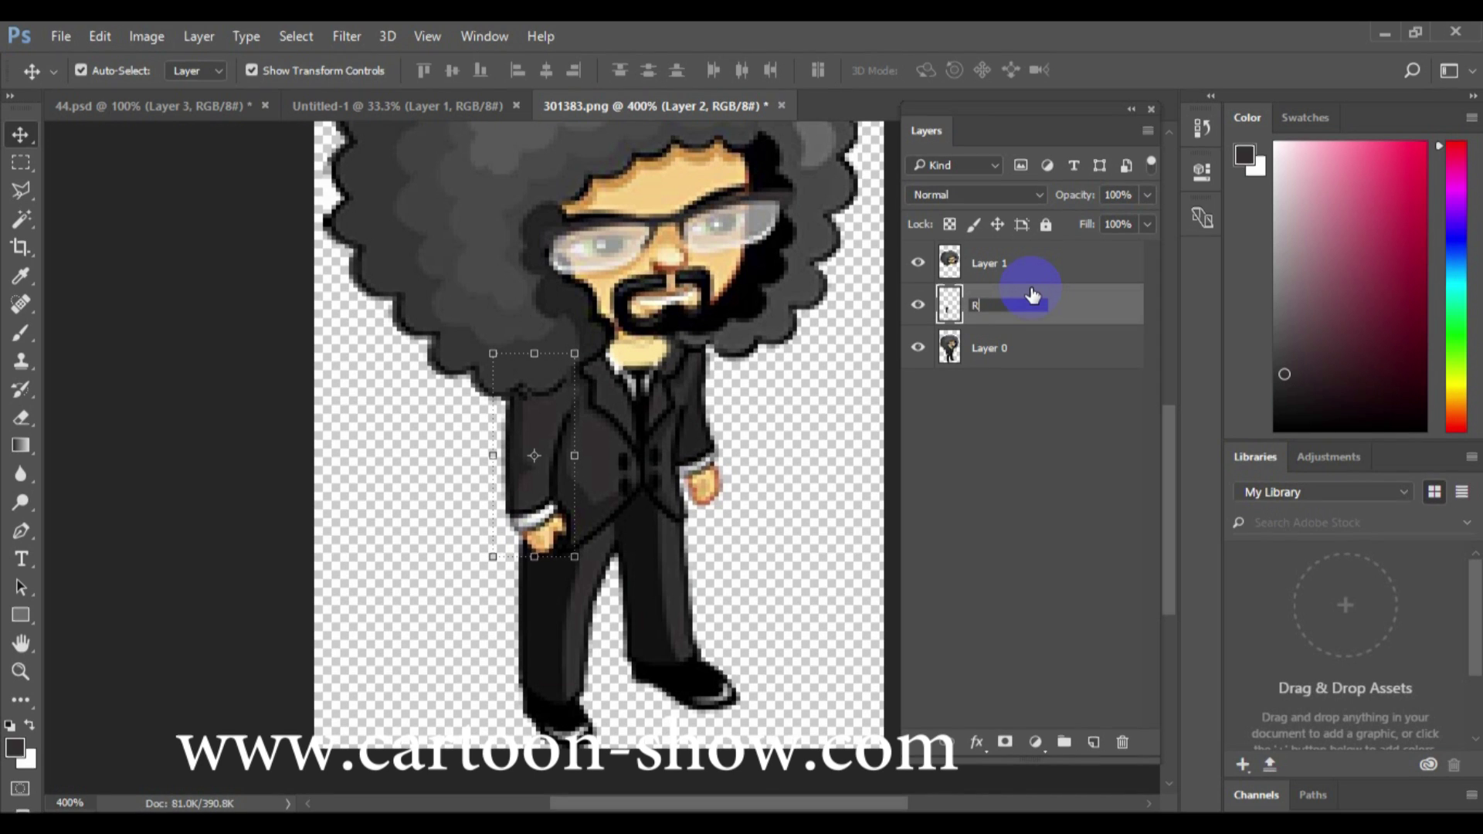
pyautogui.write('HAND')
pyautogui.press('Return')
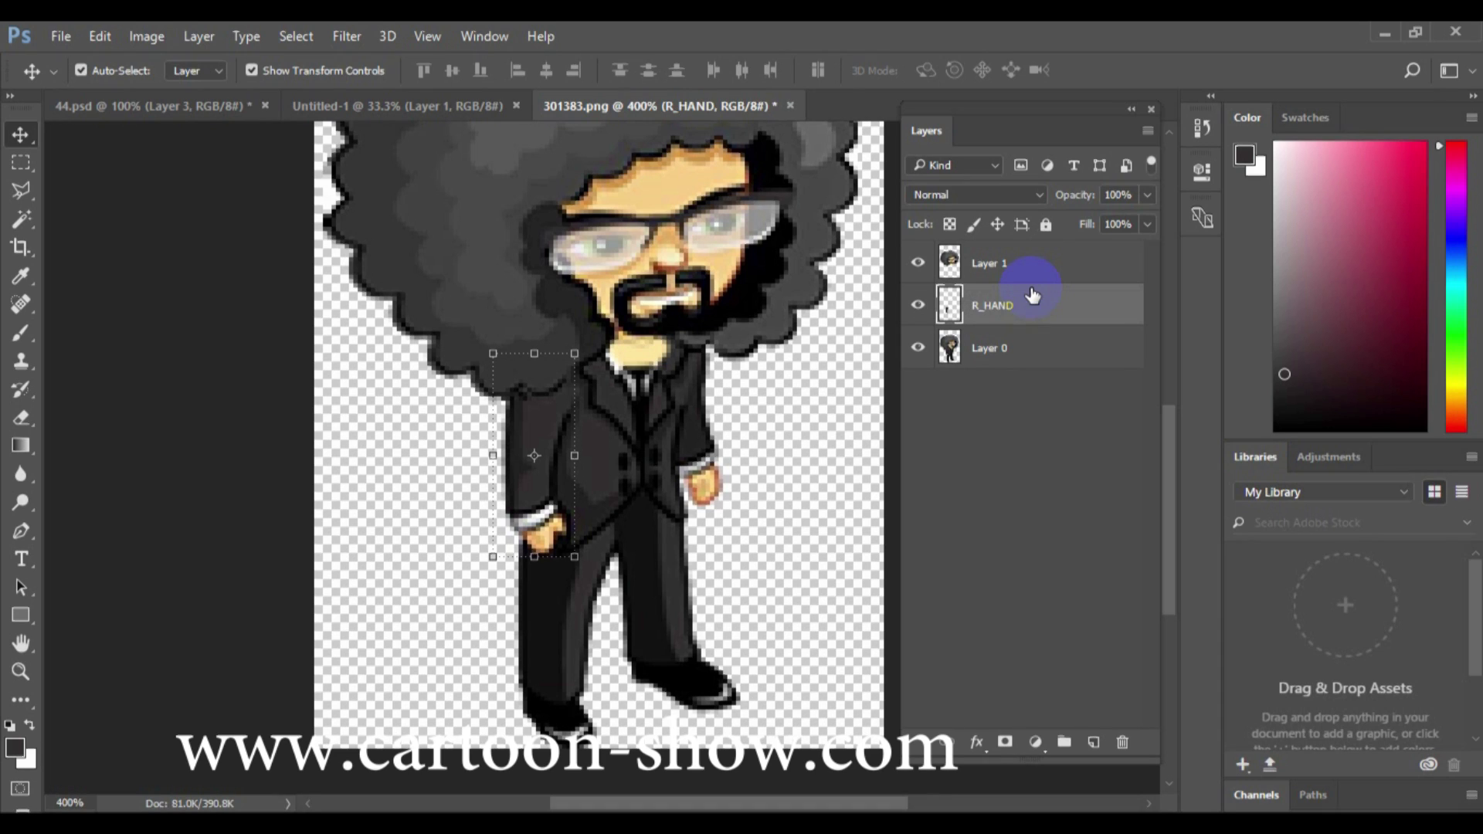
# Rename the head layer, Layer 1, as HEAD
pyautogui.click(998, 264)
pyautogui.doubleClick(998, 264)
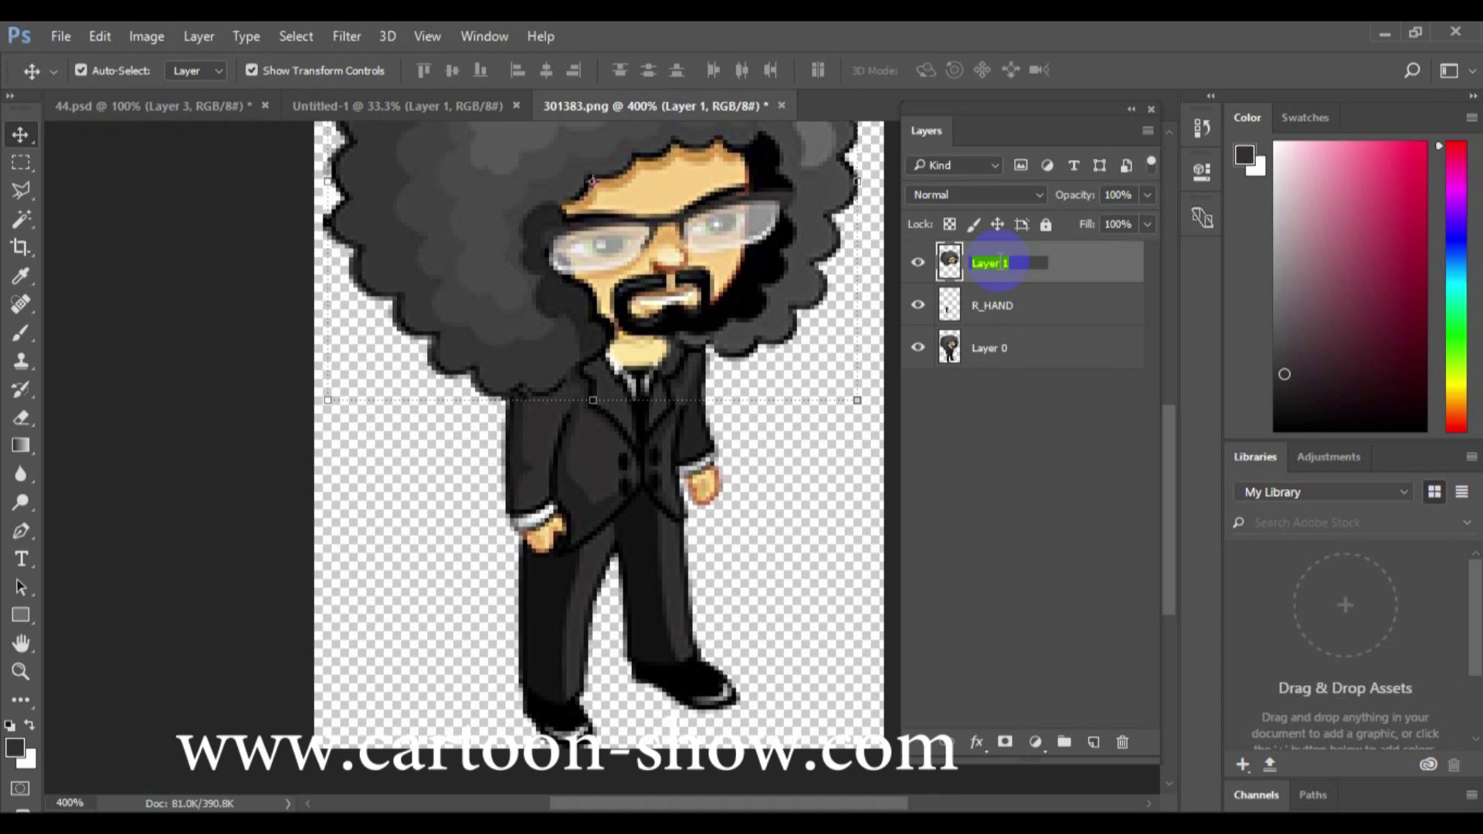
pyautogui.write('HEAD')
pyautogui.press('Return')
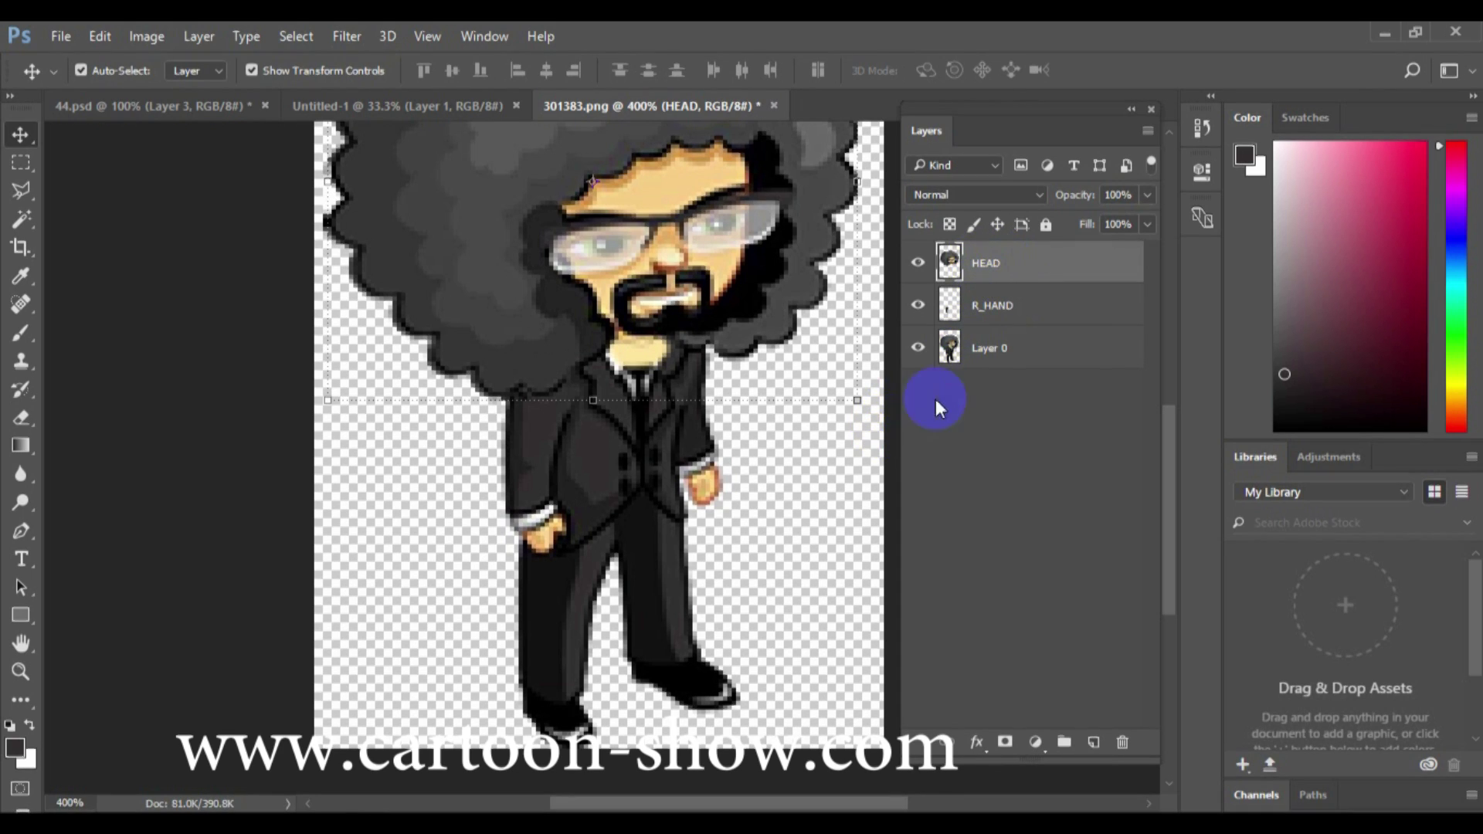
pyautogui.click(977, 351)
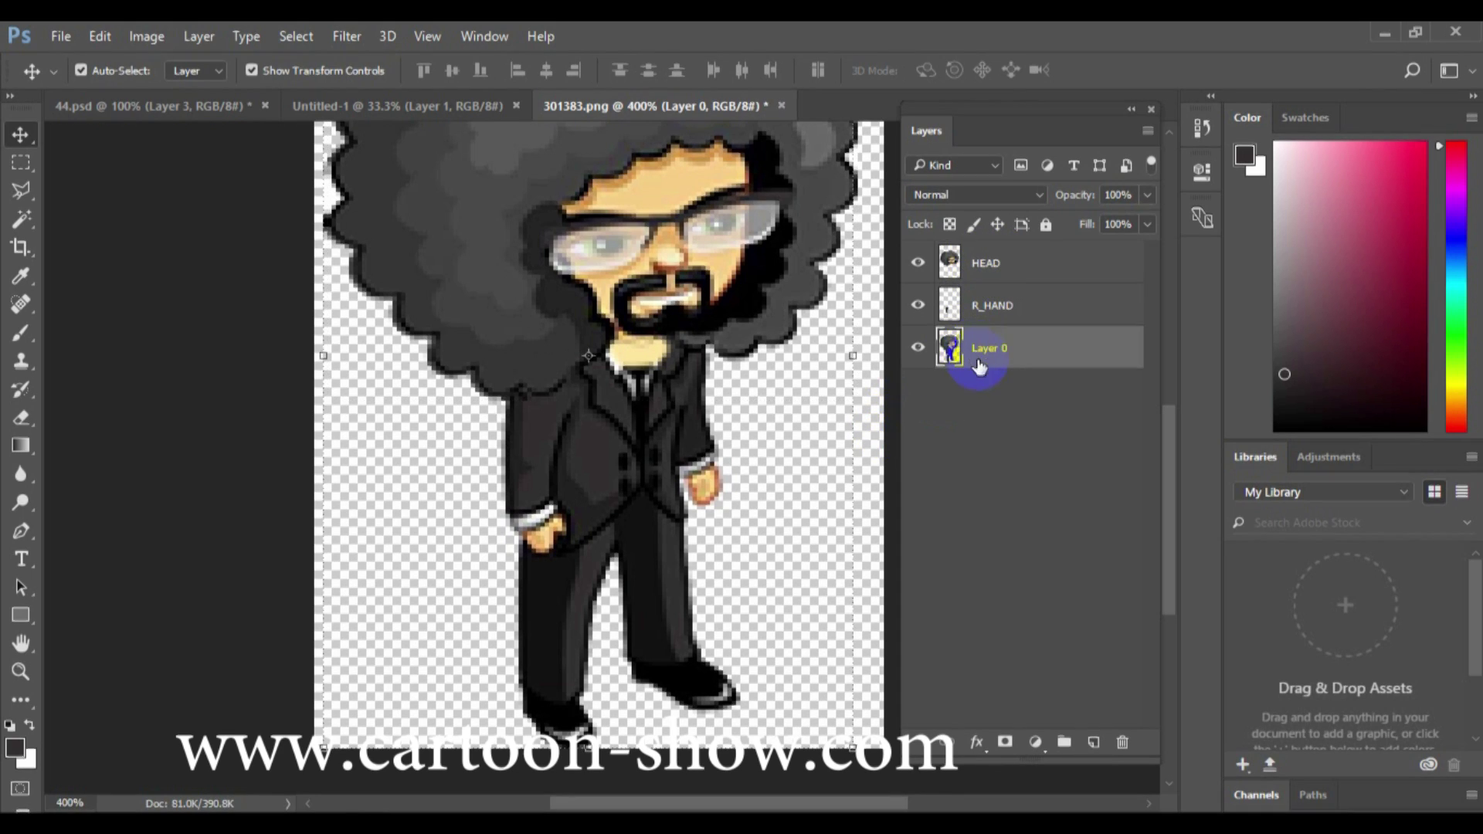
pyautogui.click(738, 399)
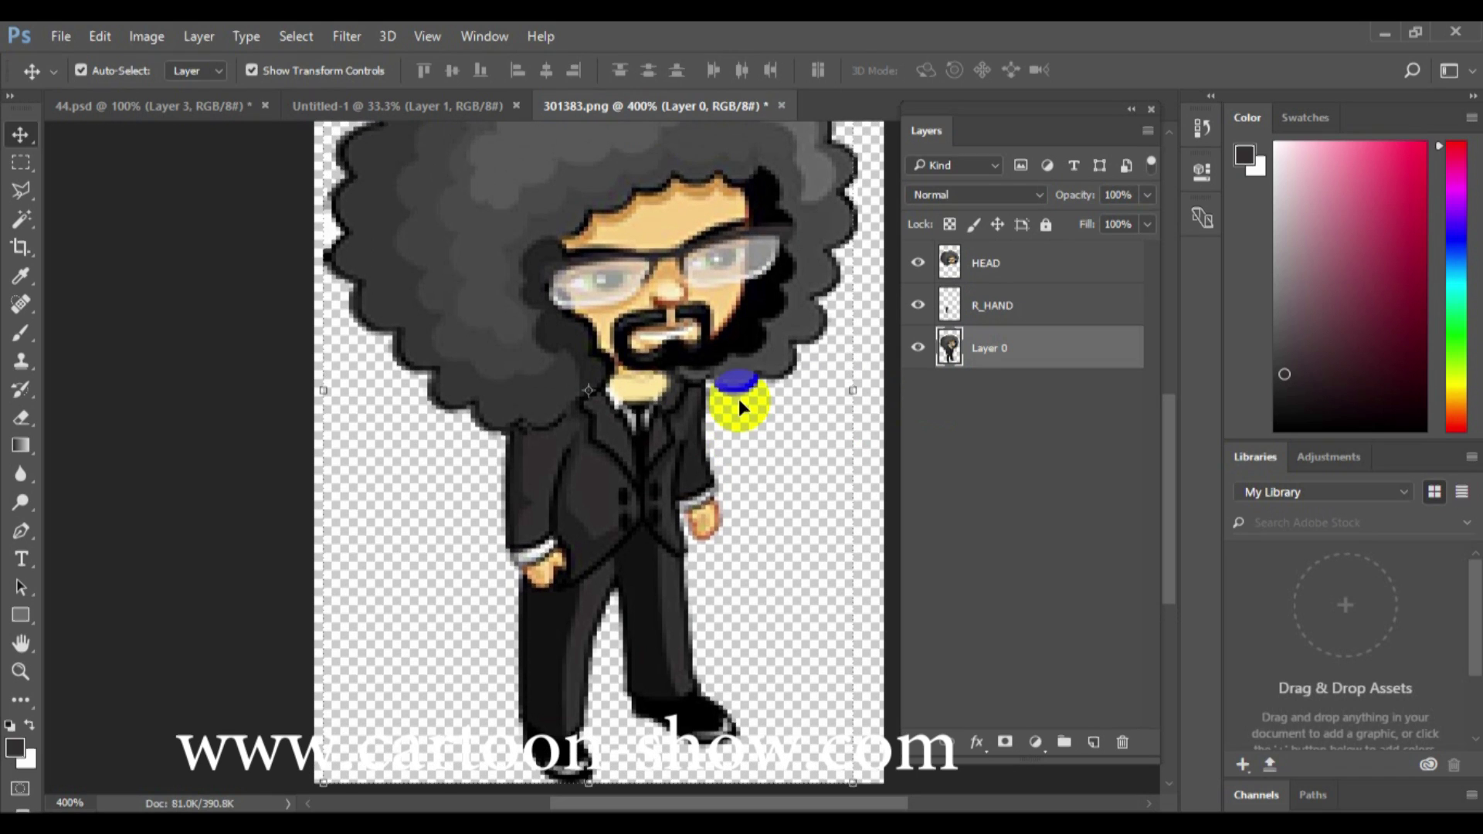
pyautogui.click(17, 190)
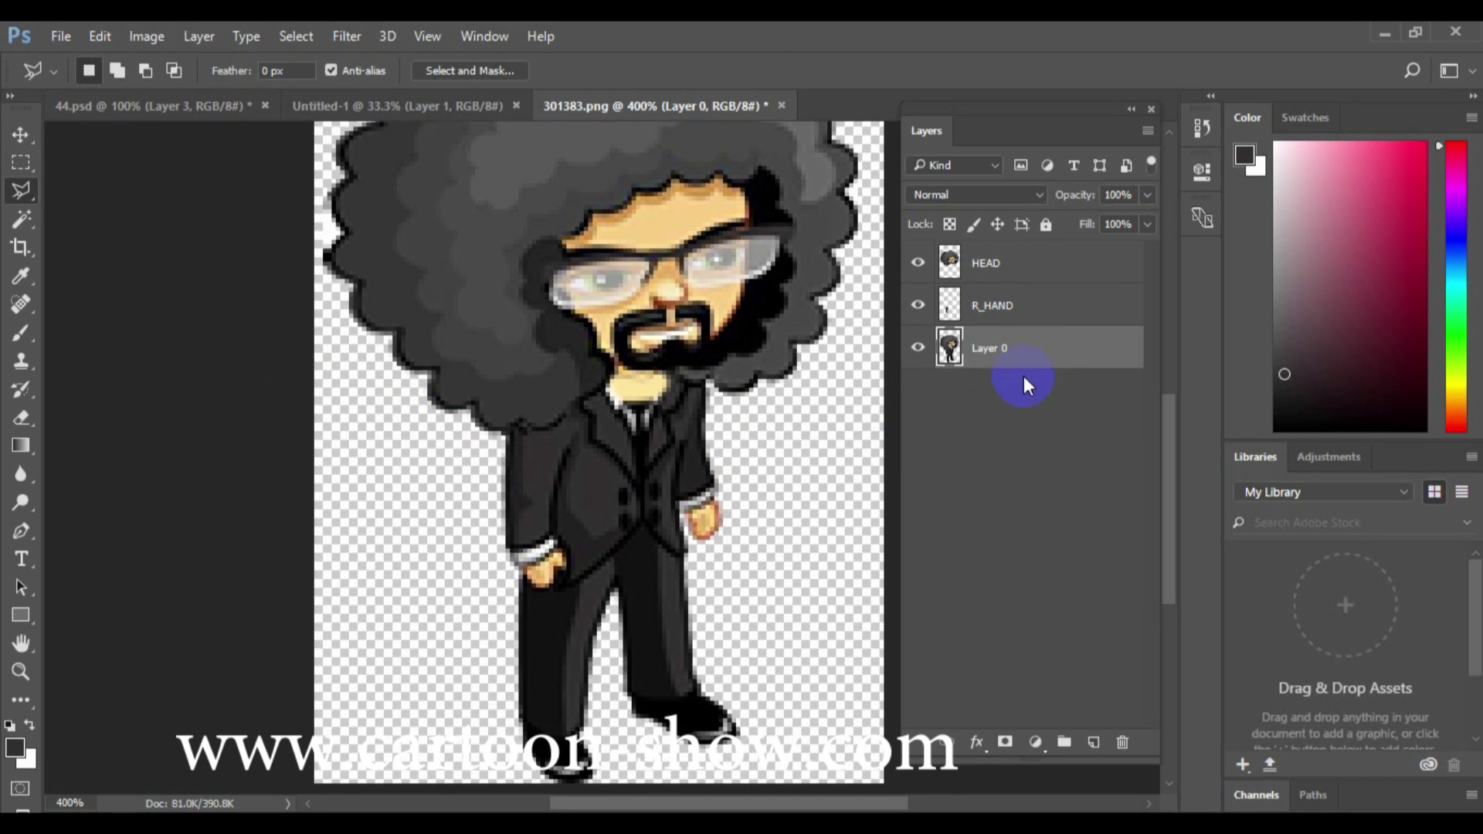
# Duplicate the R_HAND layer in the same document under the name L_HAND
pyautogui.click(995, 305)
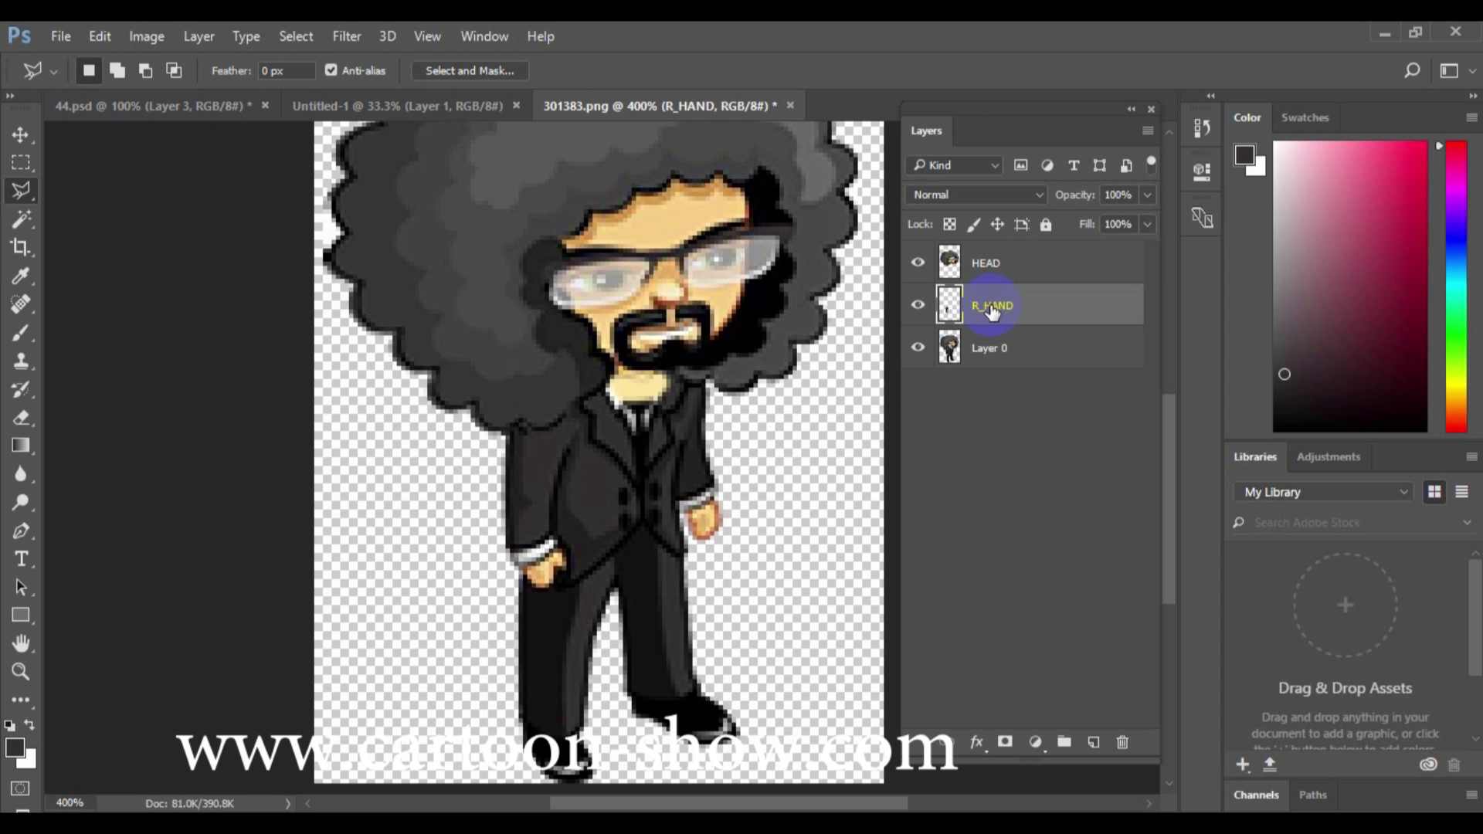
pyautogui.rightClick(991, 306)
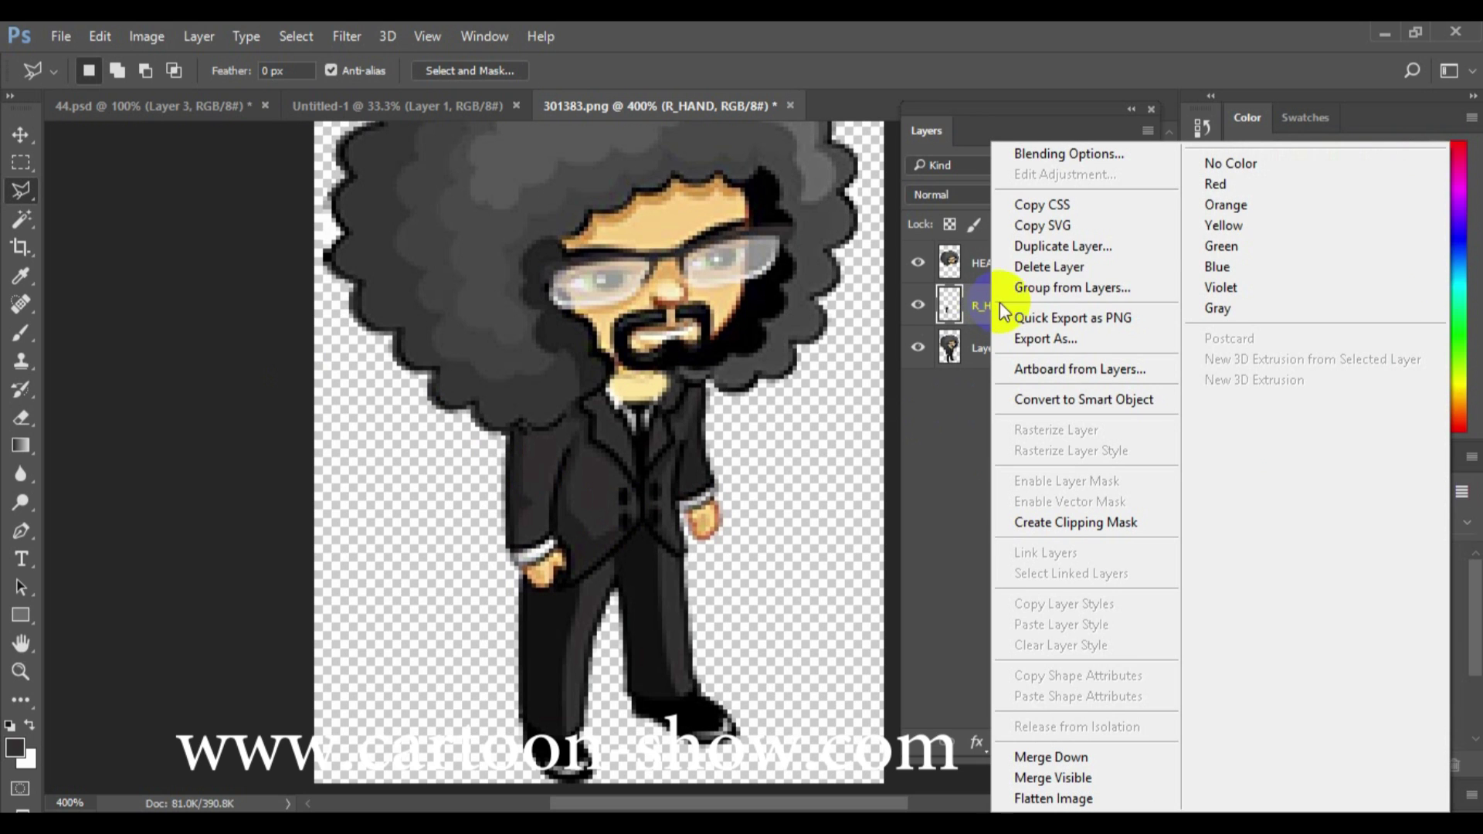
pyautogui.click(1045, 246)
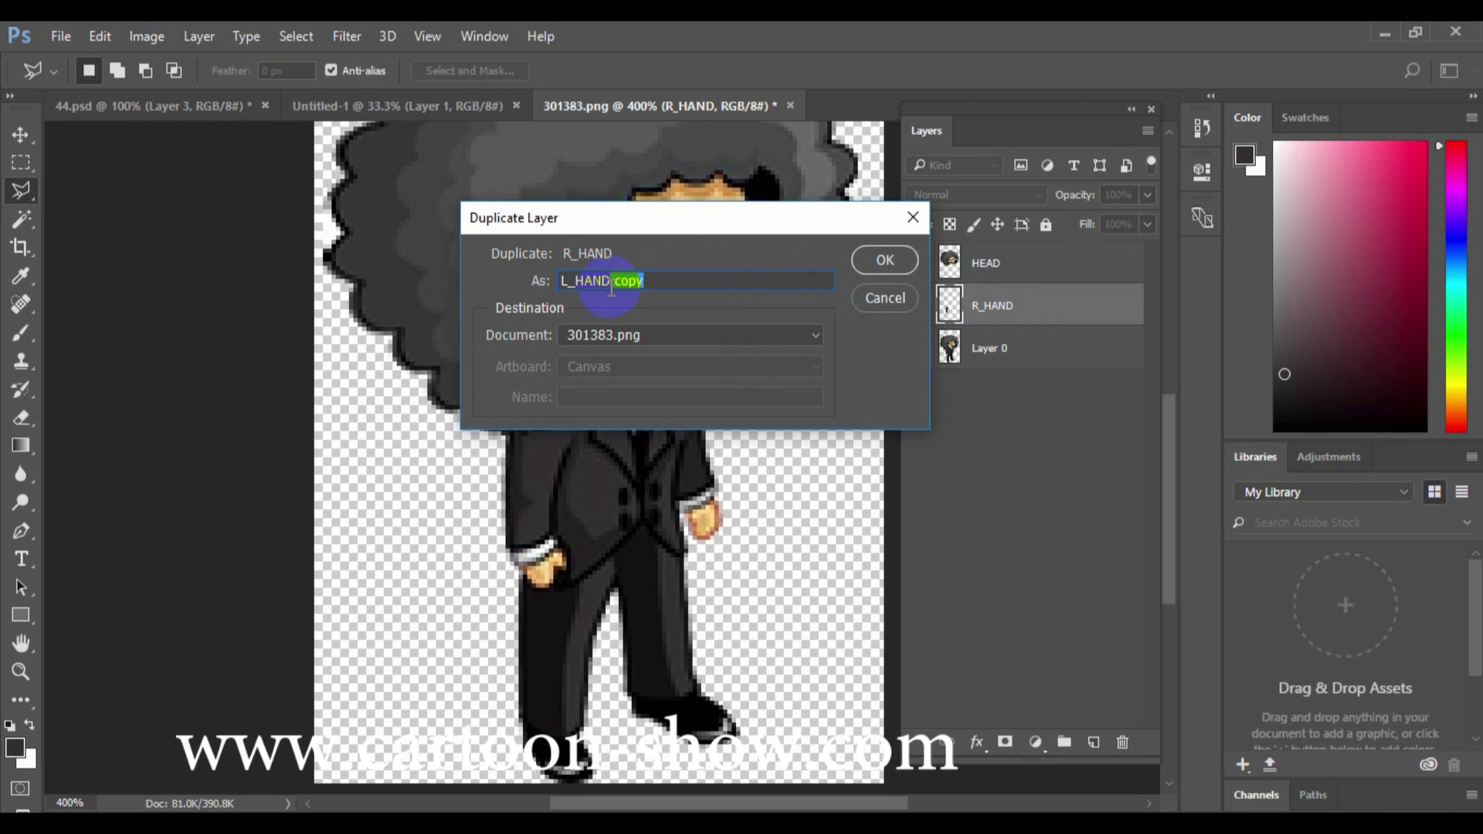
pyautogui.click(885, 260)
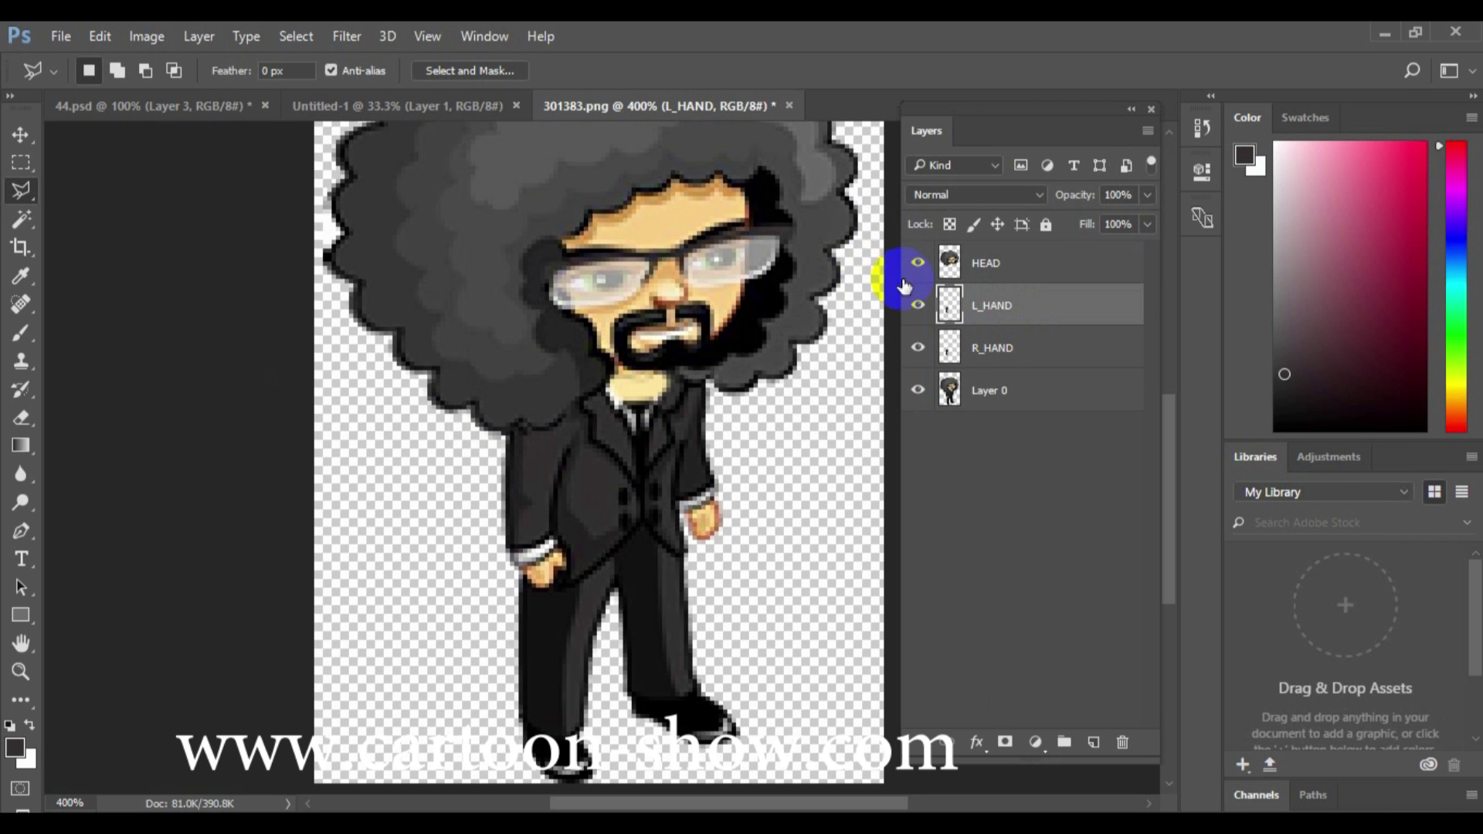
# Move the L_HAND arm to the character's other shoulder, rotate it by about -91.33° so it points outward, and apply the transformation
pyautogui.click(17, 140)
pyautogui.moveTo(529, 456); pyautogui.dragTo(709, 477)
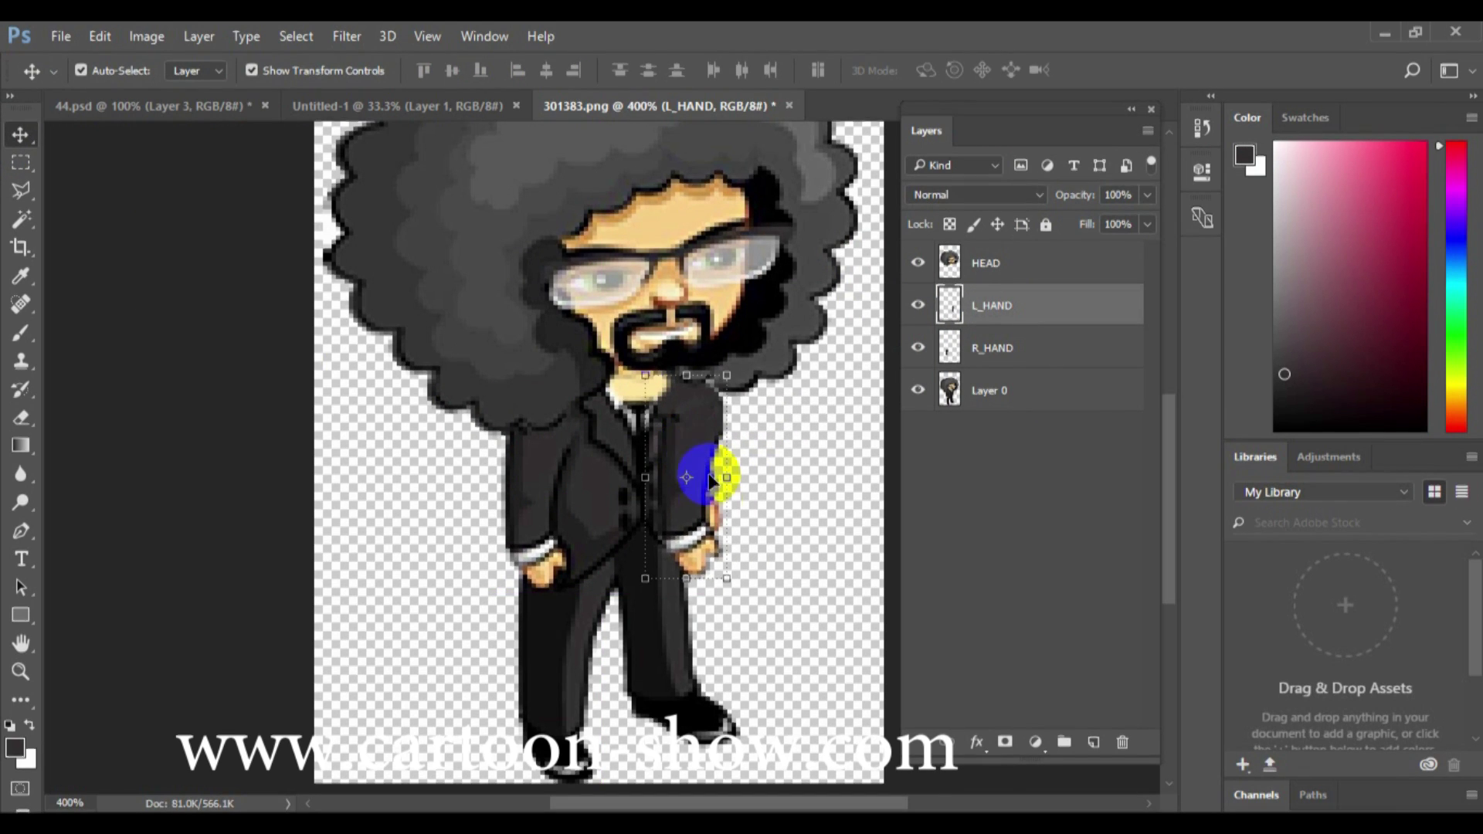
pyautogui.moveTo(692, 576); pyautogui.dragTo(647, 476)
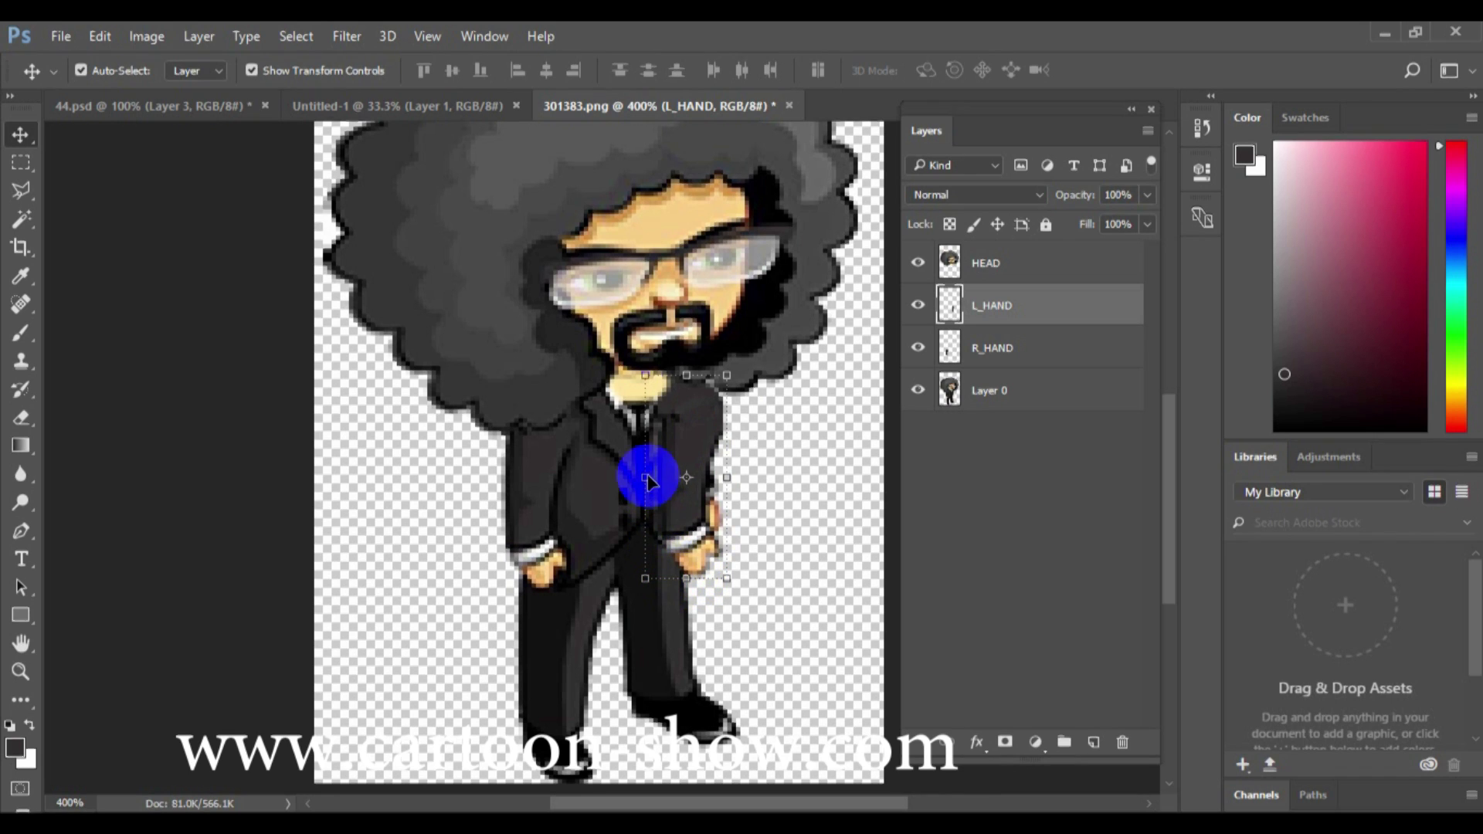
pyautogui.moveTo(655, 357); pyautogui.dragTo(682, 442)
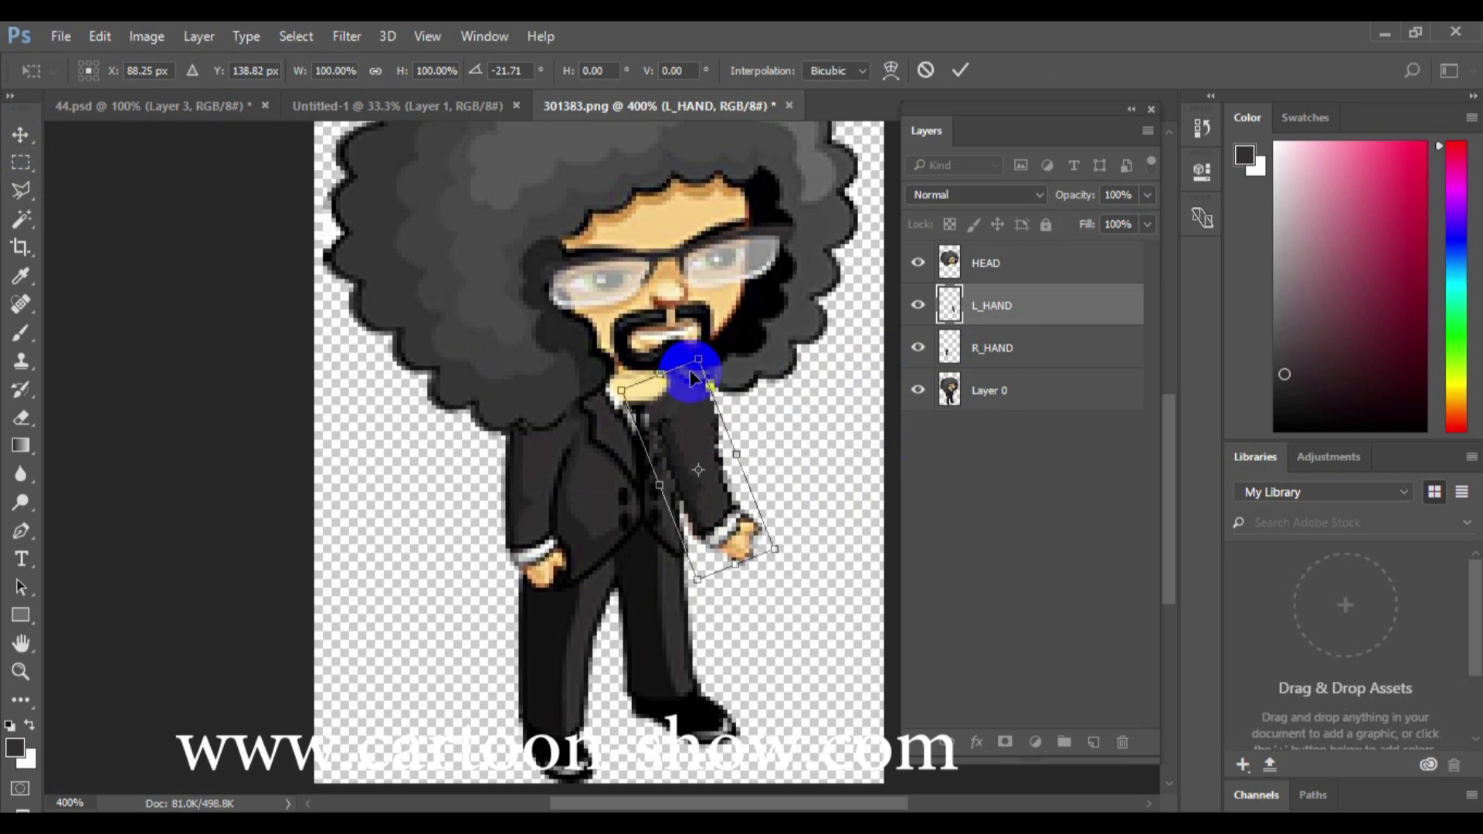
pyautogui.moveTo(665, 348); pyautogui.dragTo(553, 437)
pyautogui.moveTo(697, 477)
pyautogui.mouseDown()
pyautogui.moveTo(680, 477)
pyautogui.moveTo(712, 458)
pyautogui.moveTo(716, 471)
pyautogui.mouseUp()
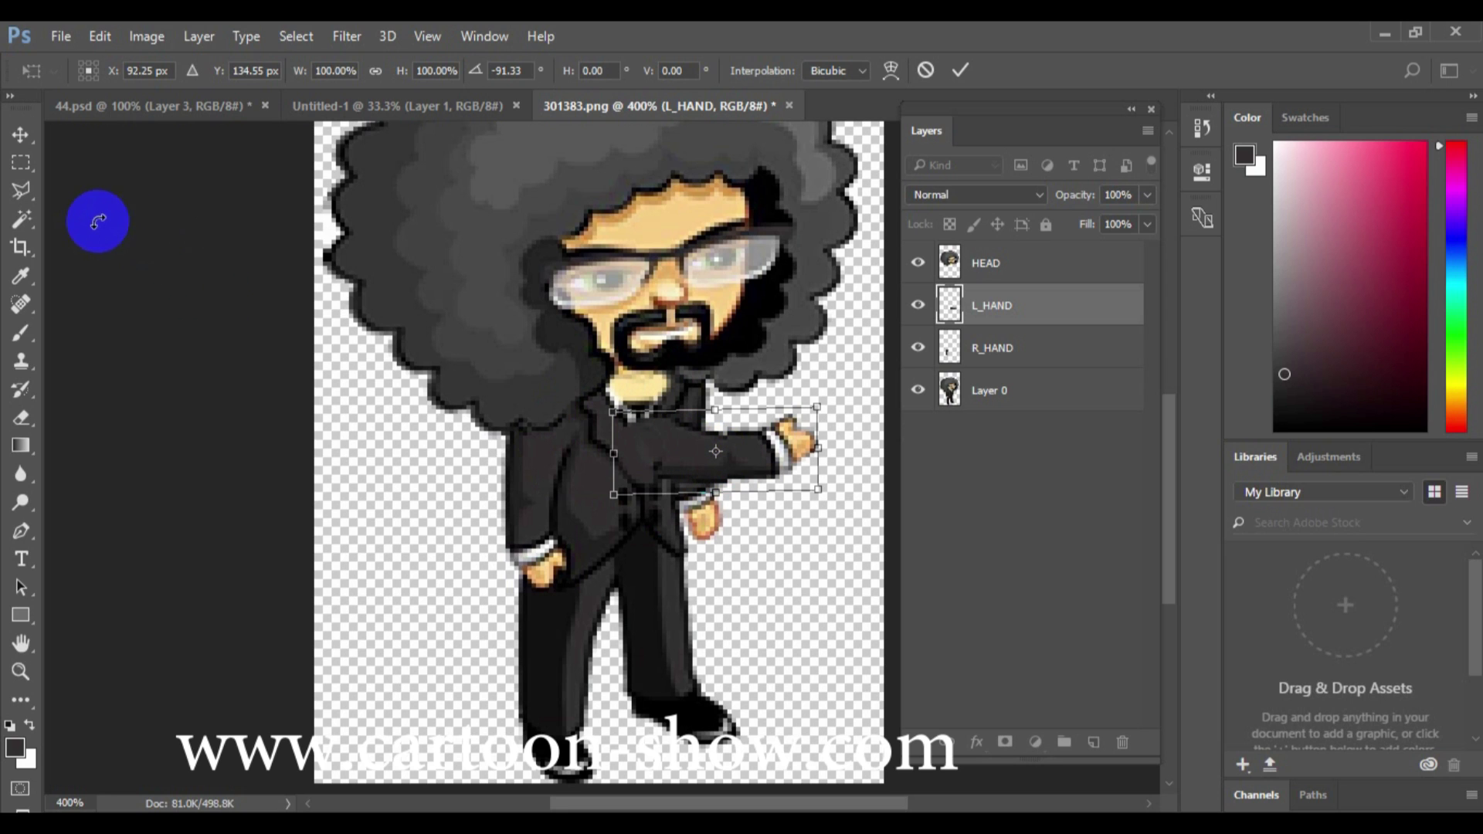
pyautogui.click(19, 137)
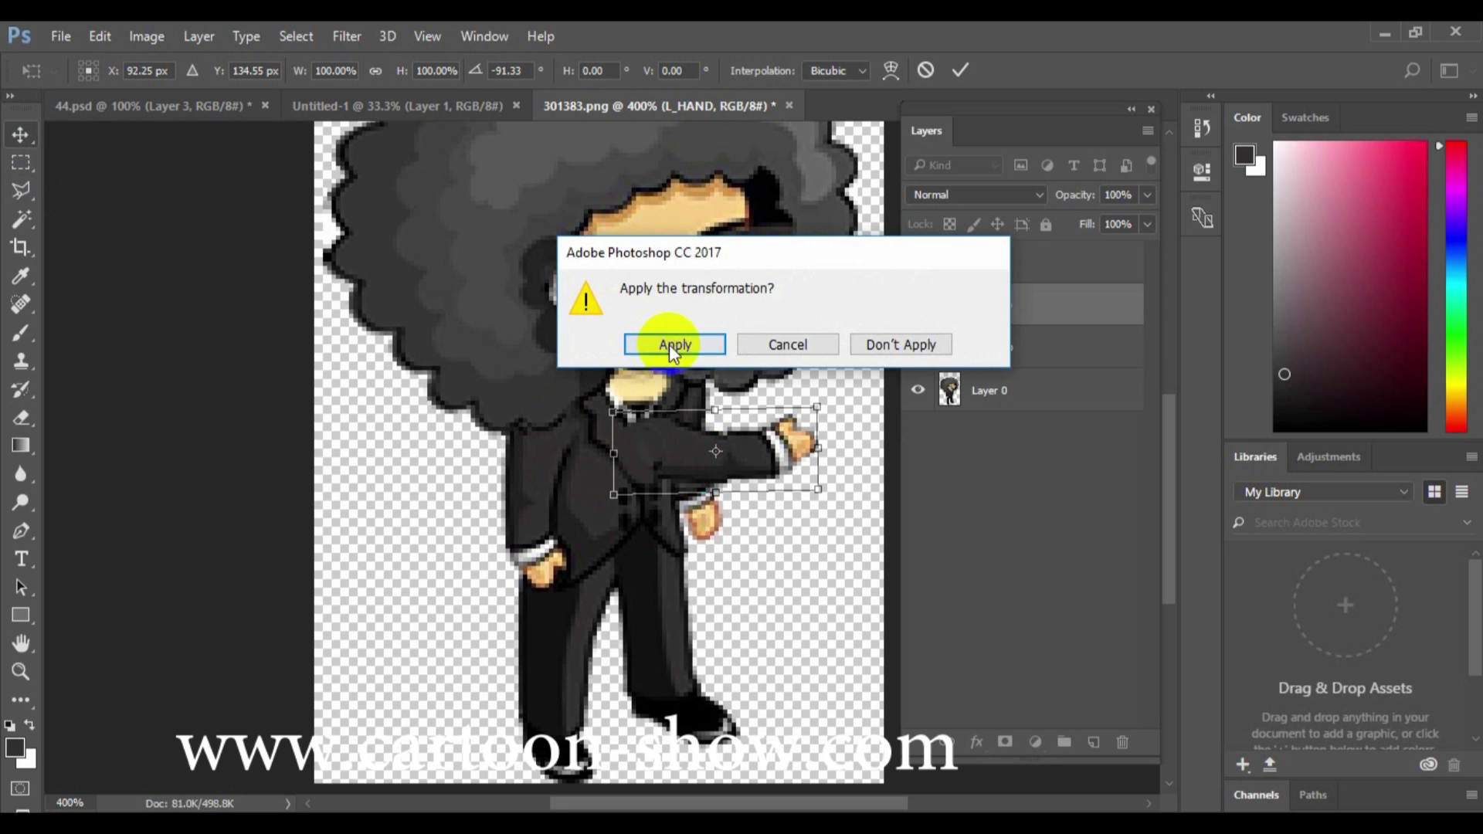
pyautogui.click(692, 343)
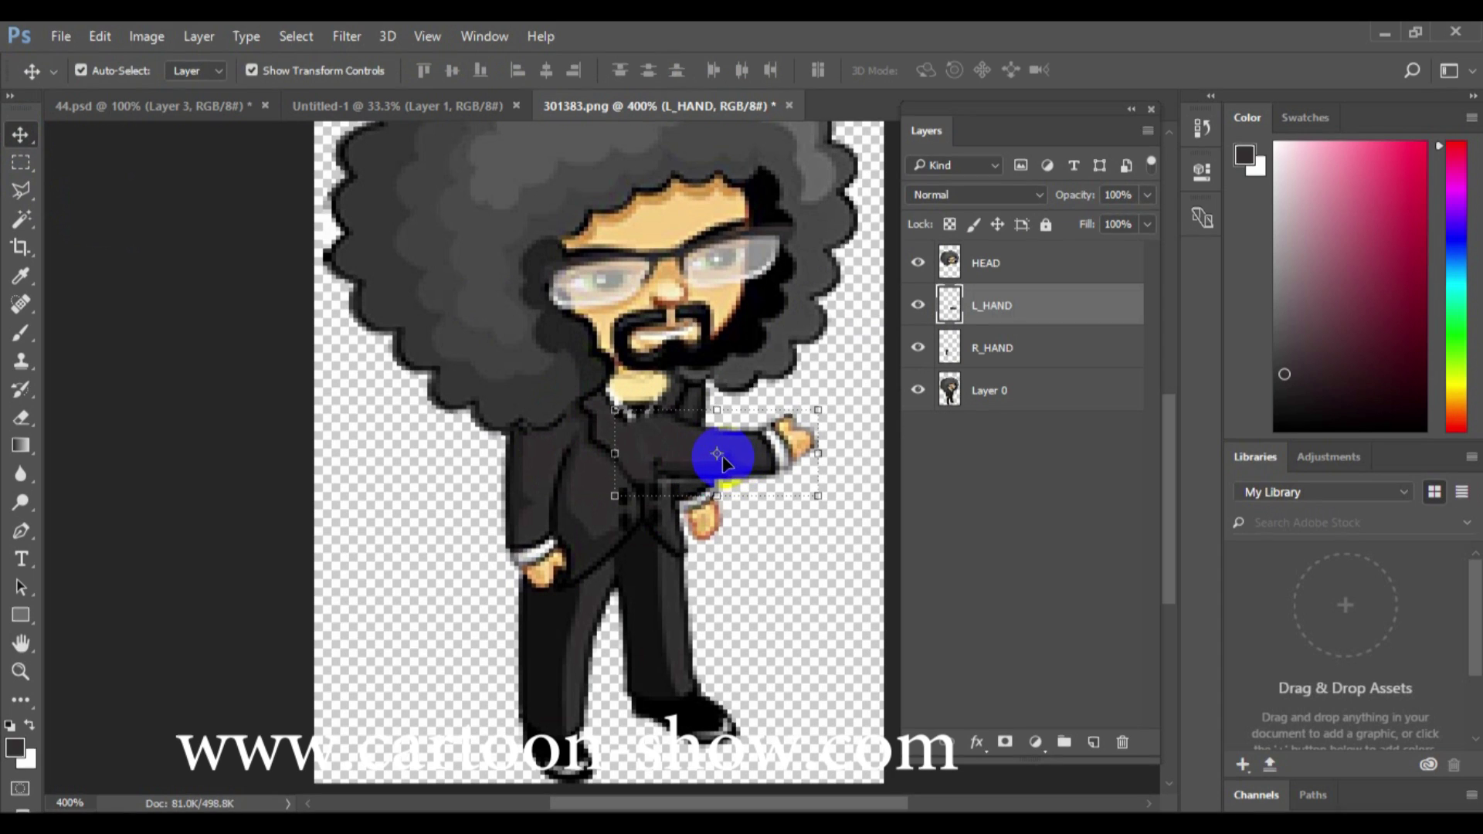
# Reposition the outstretched L_HAND arm so its shoulder end sits over the suit's chest
pyautogui.moveTo(722, 455); pyautogui.dragTo(702, 459)
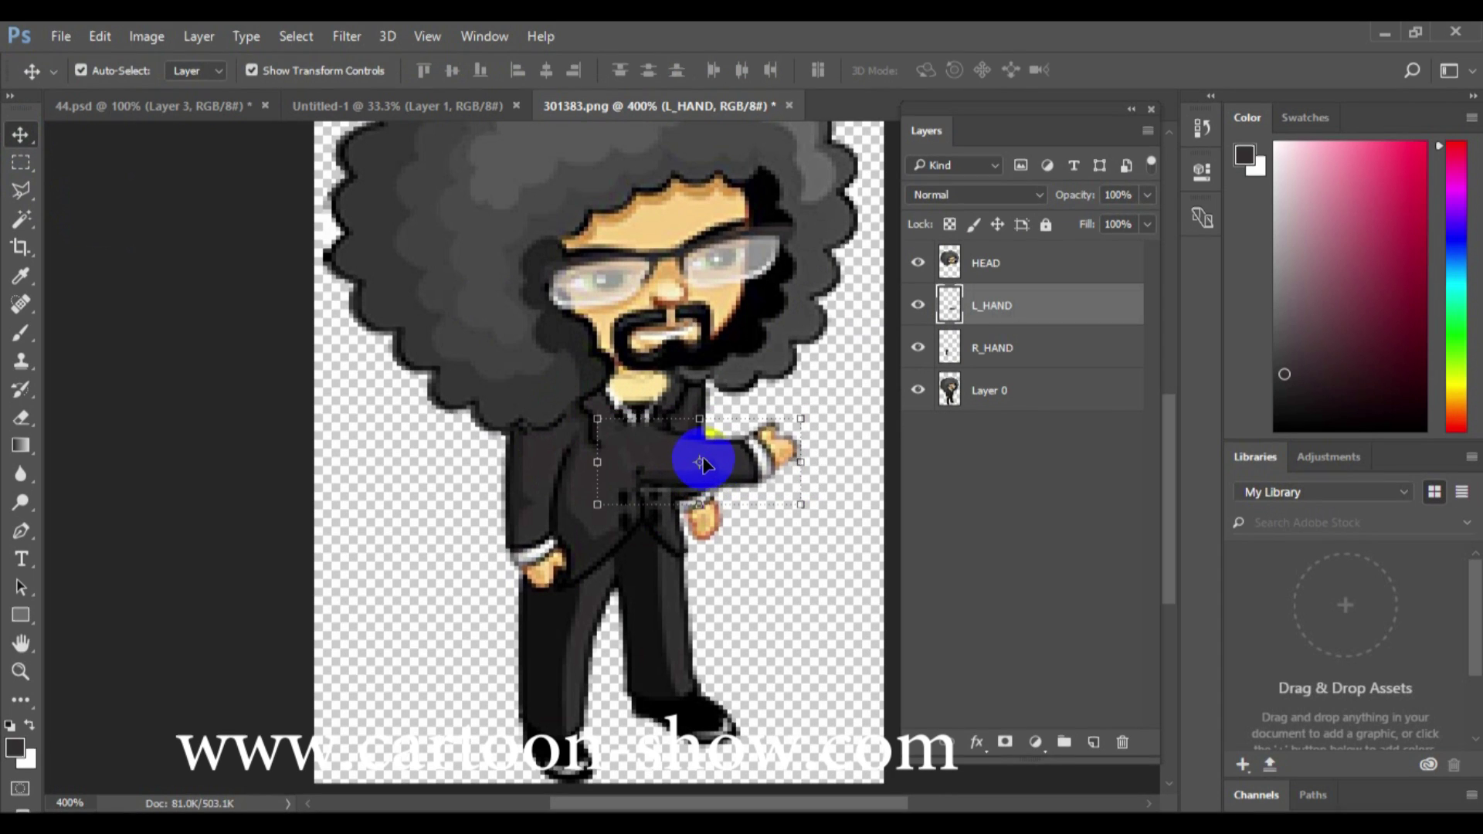
pyautogui.press('ctrl')
pyautogui.moveTo(699, 463)
pyautogui.mouseDown()
pyautogui.moveTo(676, 463)
pyautogui.moveTo(727, 462)
pyautogui.moveTo(722, 482)
pyautogui.moveTo(724, 467)
pyautogui.moveTo(624, 462)
pyautogui.mouseUp()
pyautogui.hotkey('ctrl', 't')
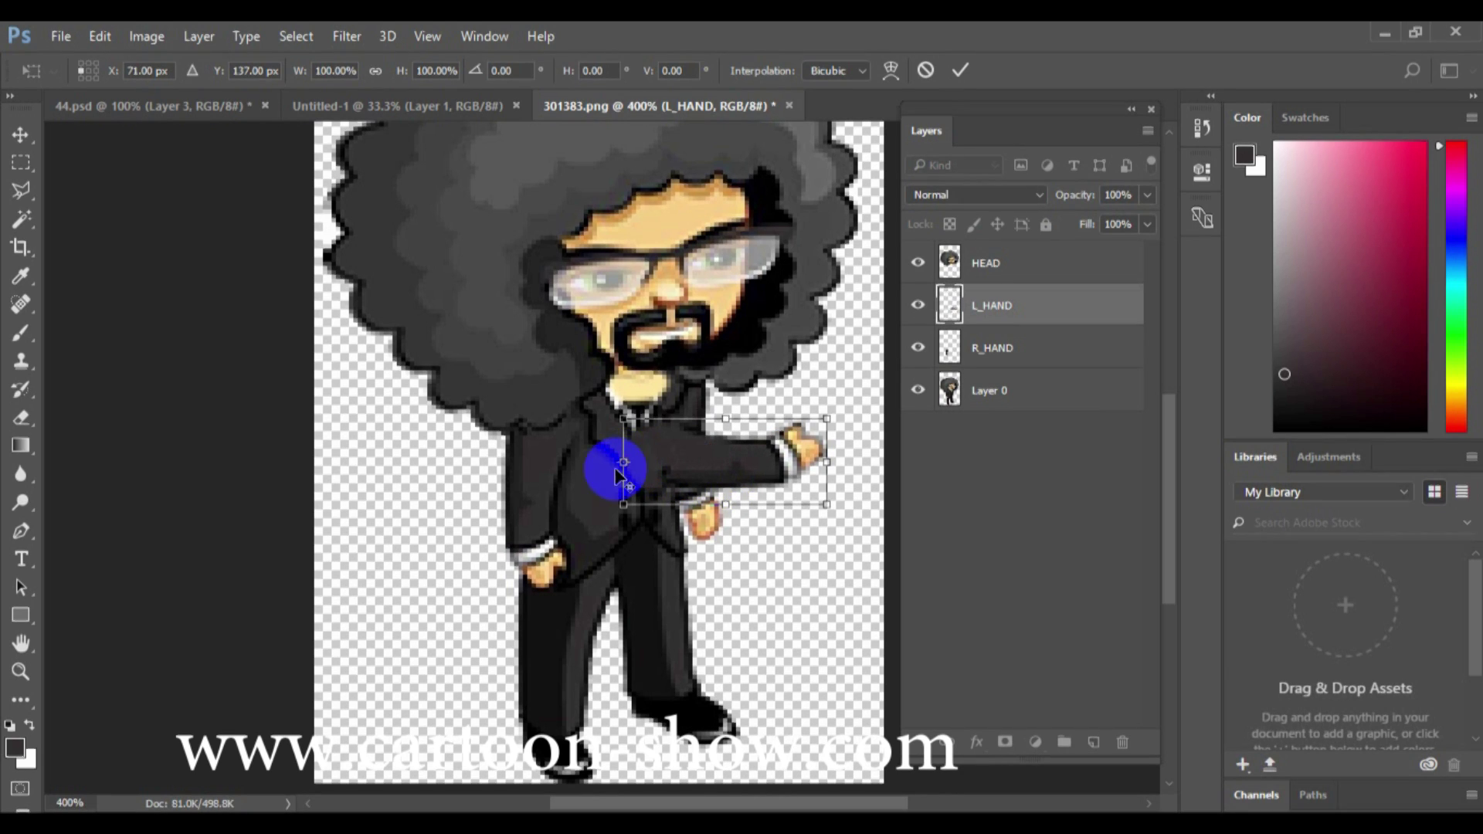
pyautogui.click(29, 137)
pyautogui.click(672, 344)
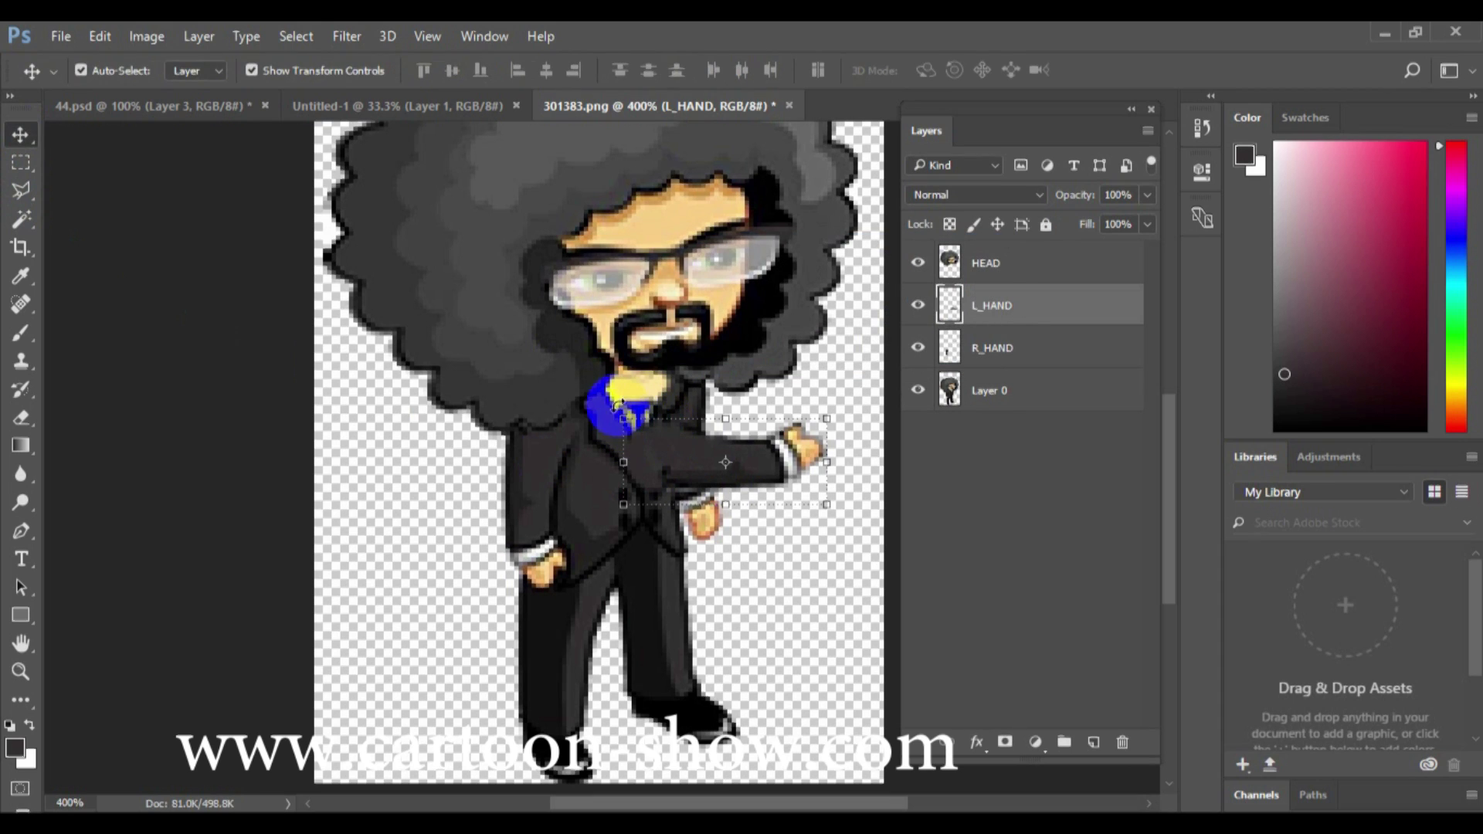
# Rotate the L_HAND arm by about 30.56°, fit it to the shoulder under the beard, and apply the transformation
pyautogui.moveTo(616, 400); pyautogui.dragTo(679, 381)
pyautogui.moveTo(682, 450)
pyautogui.mouseDown()
pyautogui.moveTo(734, 456)
pyautogui.moveTo(703, 437)
pyautogui.moveTo(704, 468)
pyautogui.mouseUp()
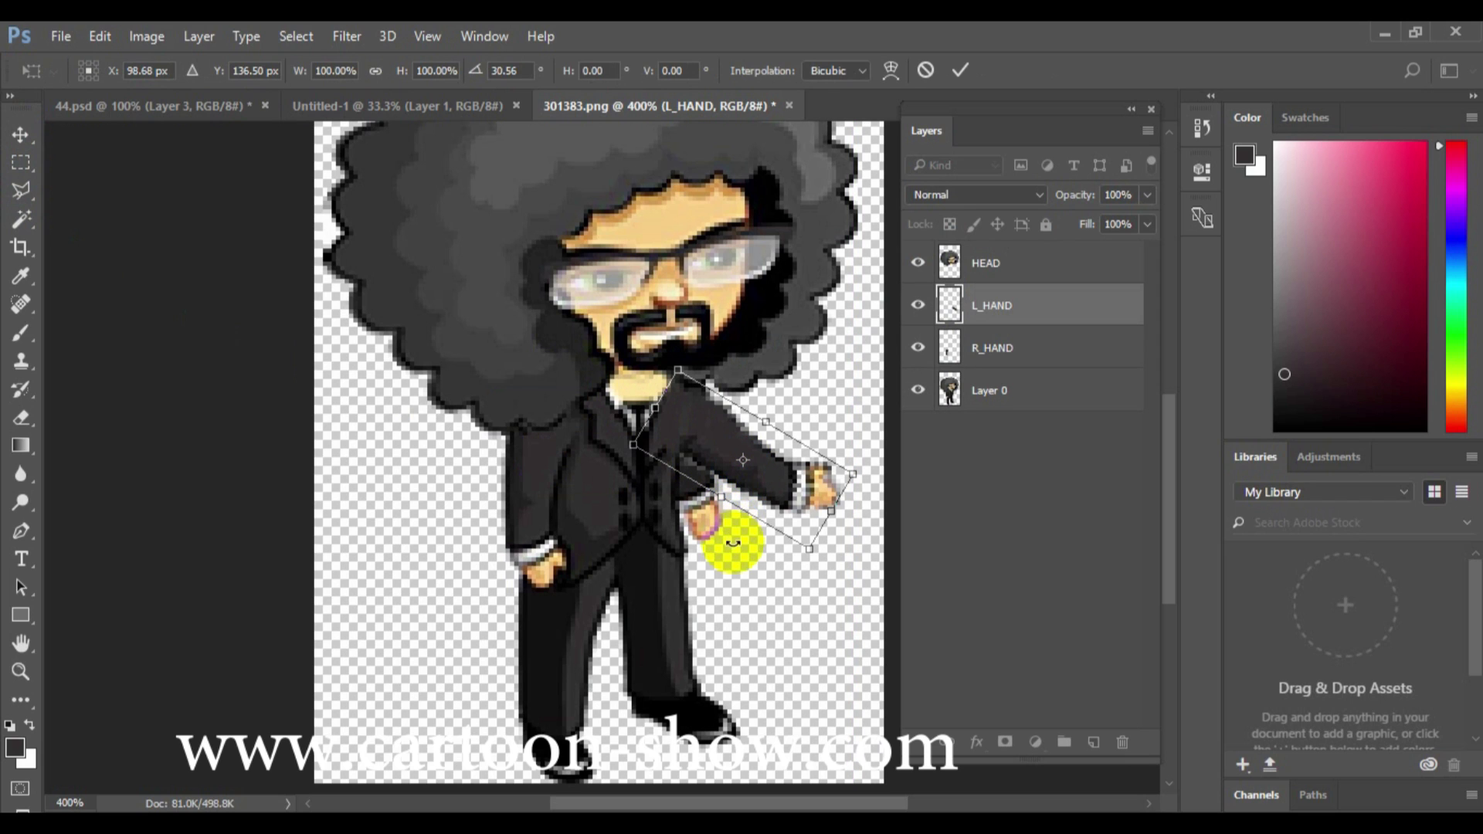
pyautogui.moveTo(728, 456); pyautogui.dragTo(742, 452)
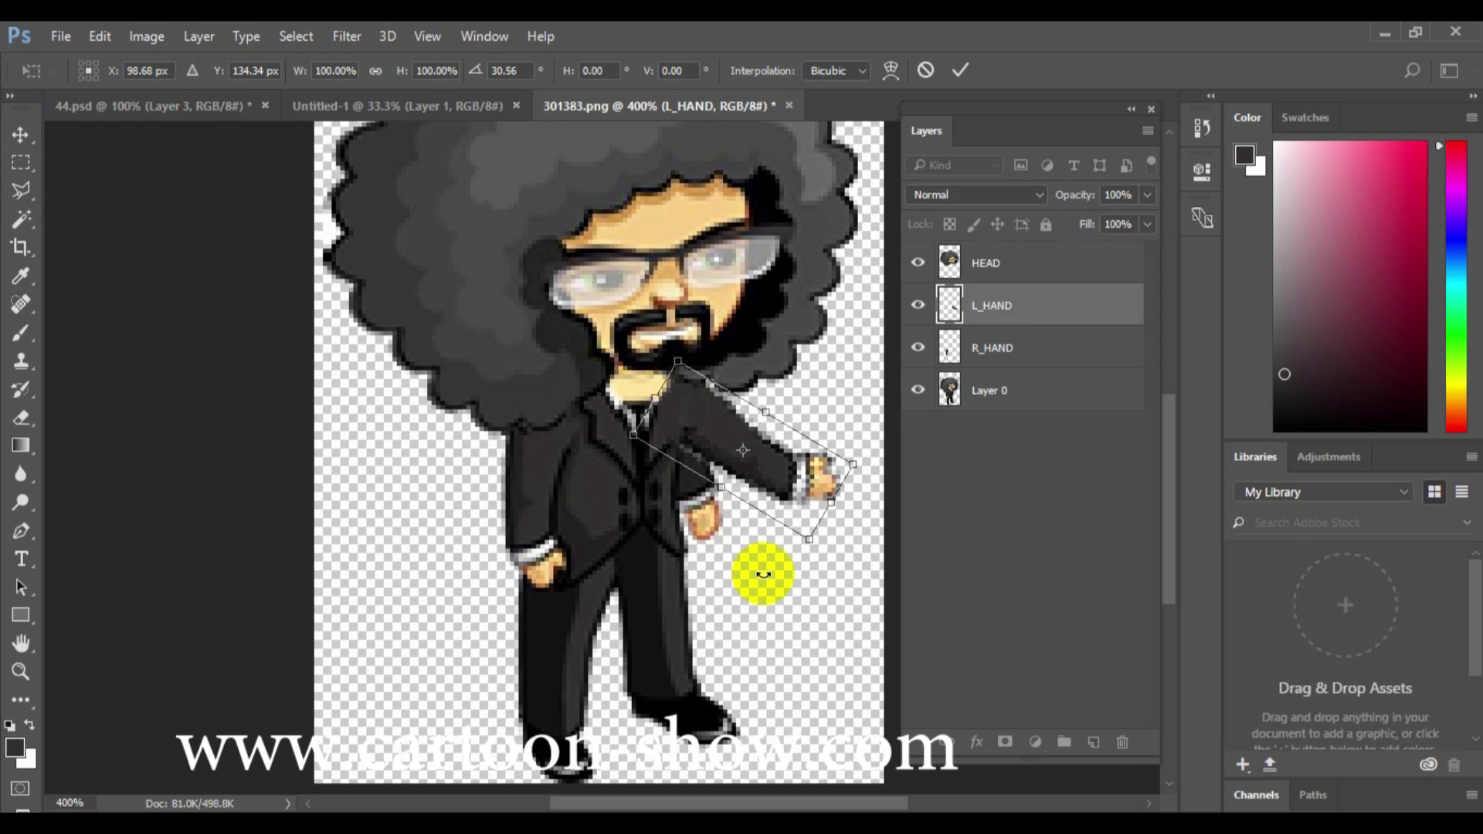
pyautogui.moveTo(754, 433)
pyautogui.mouseDown()
pyautogui.moveTo(737, 447)
pyautogui.moveTo(761, 520)
pyautogui.moveTo(726, 423)
pyautogui.mouseUp()
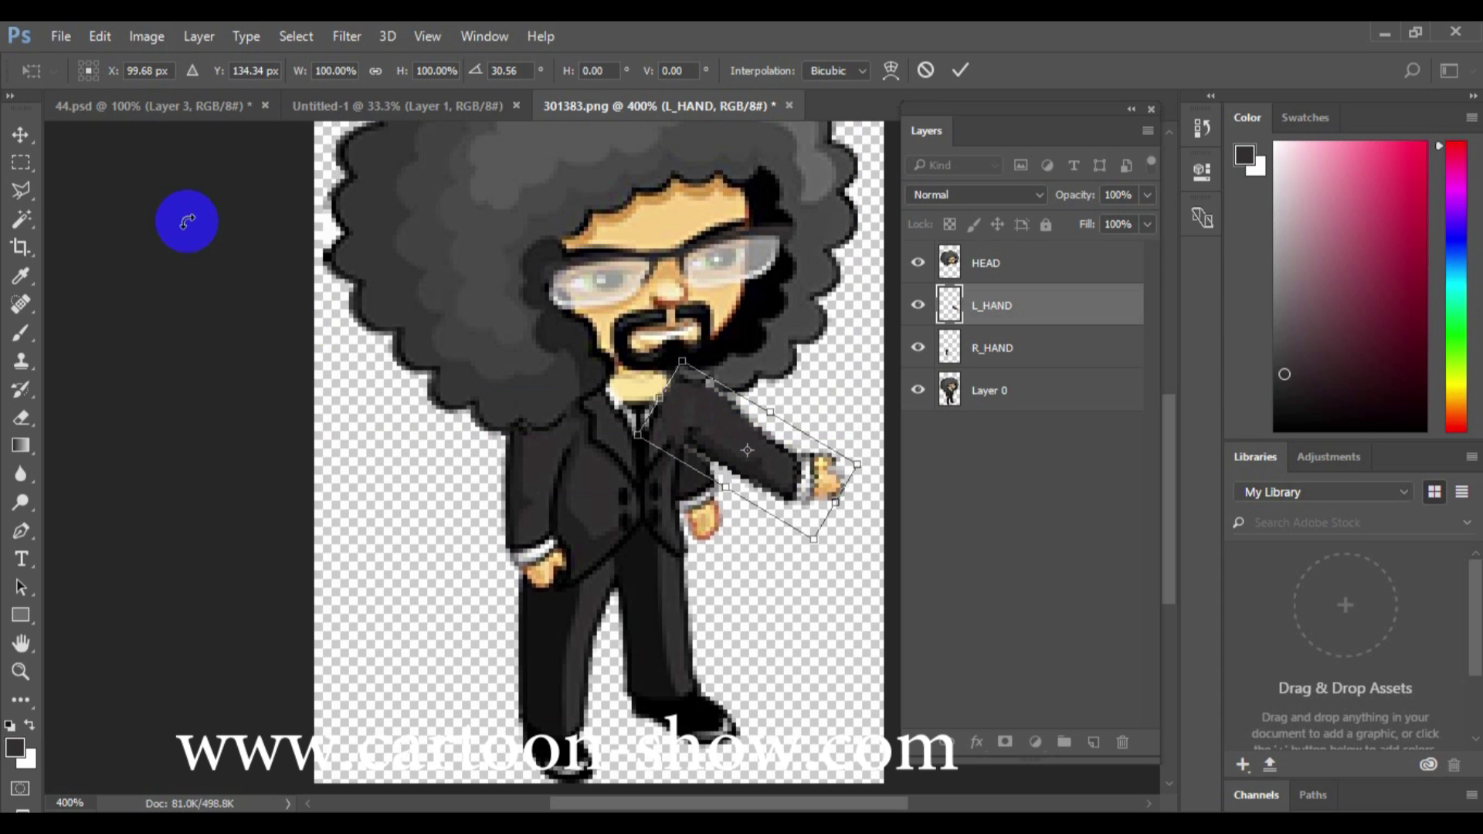
pyautogui.click(21, 136)
pyautogui.click(663, 344)
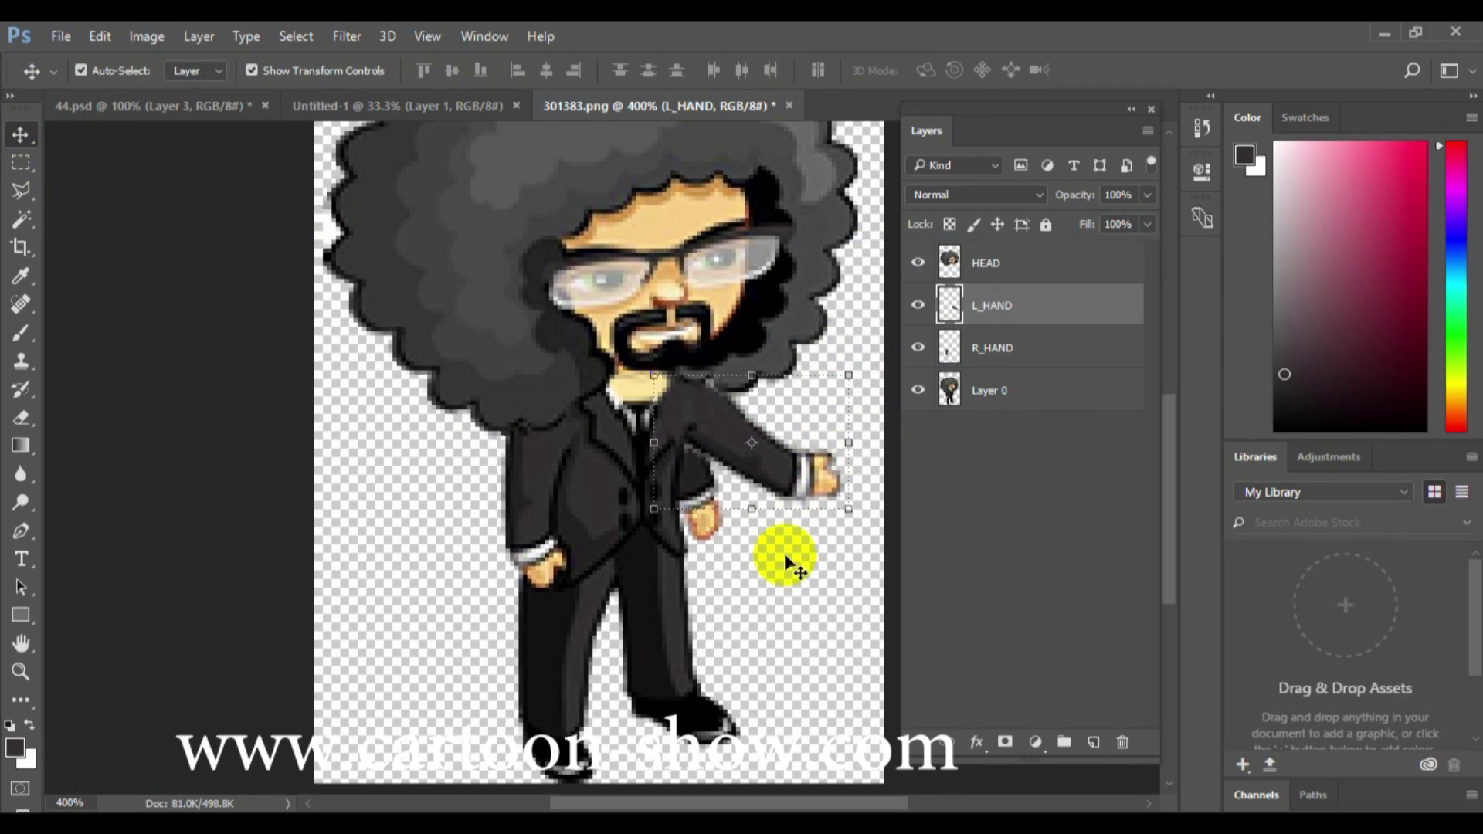
# Outline the character's right leg on Layer 0 with the Polygonal Lasso, including the hand and jacket hem overlapping its upper end
pyautogui.click(985, 391)
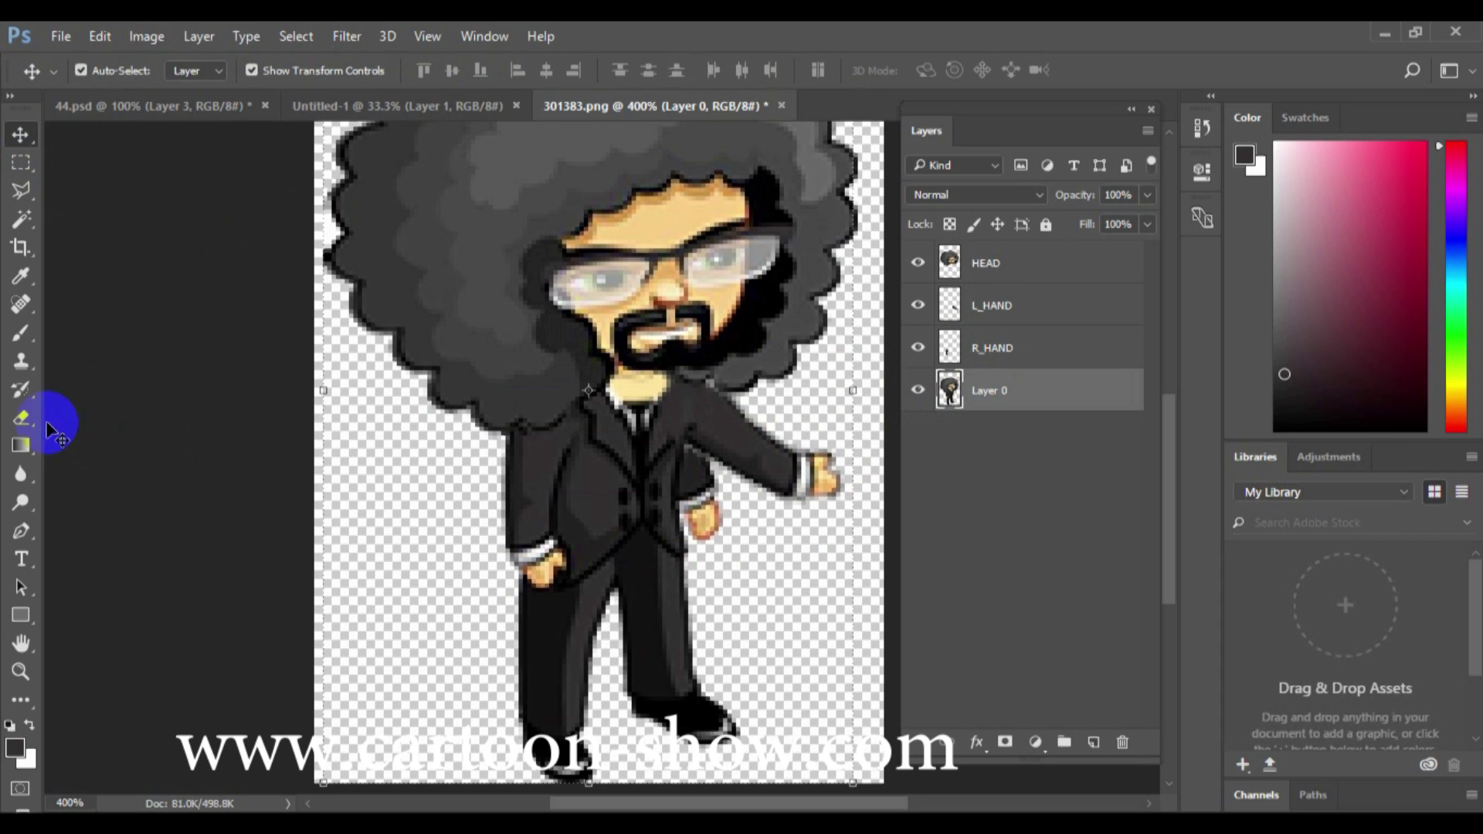
pyautogui.click(23, 194)
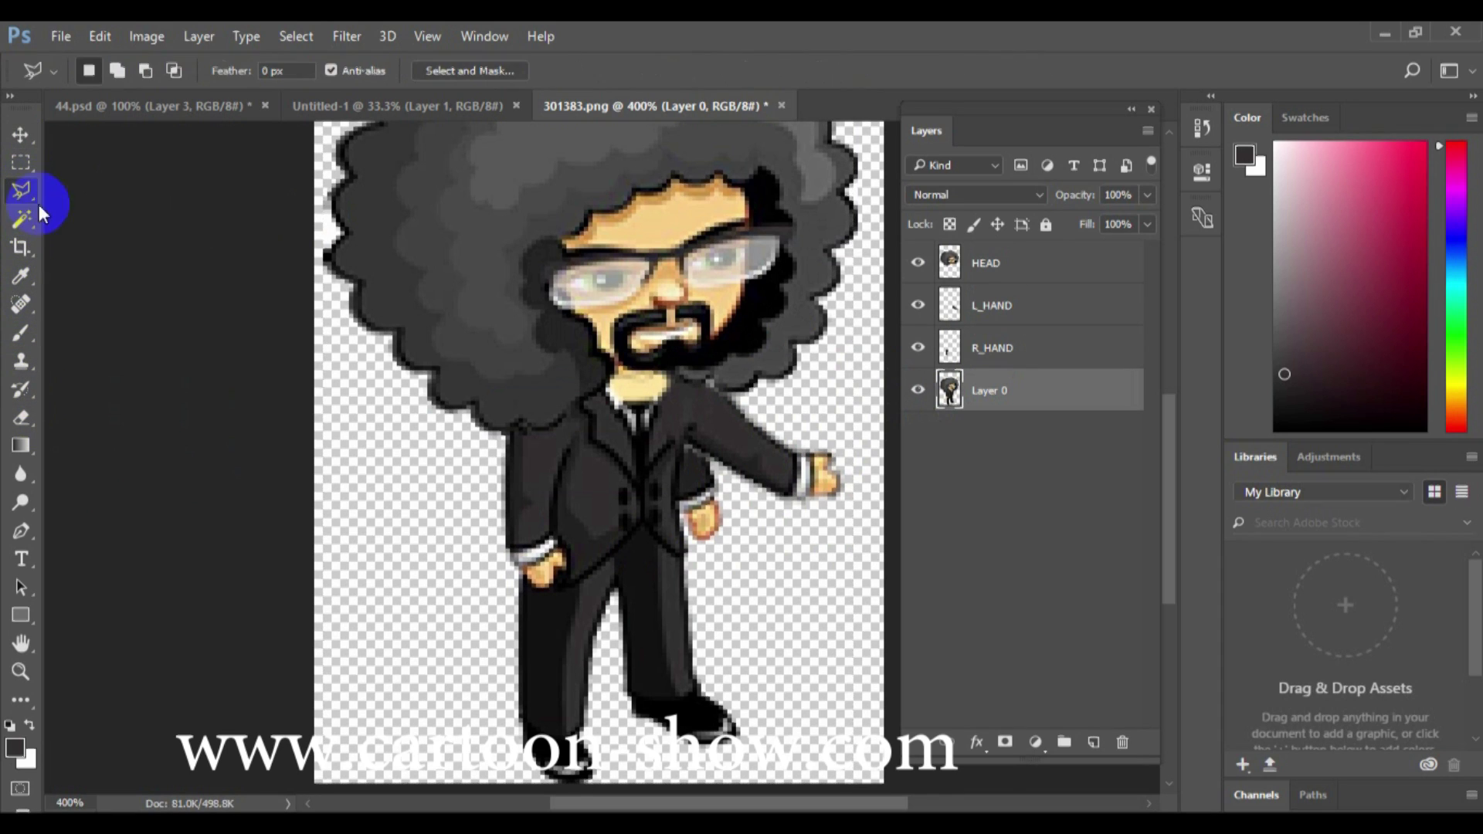
pyautogui.click(468, 452)
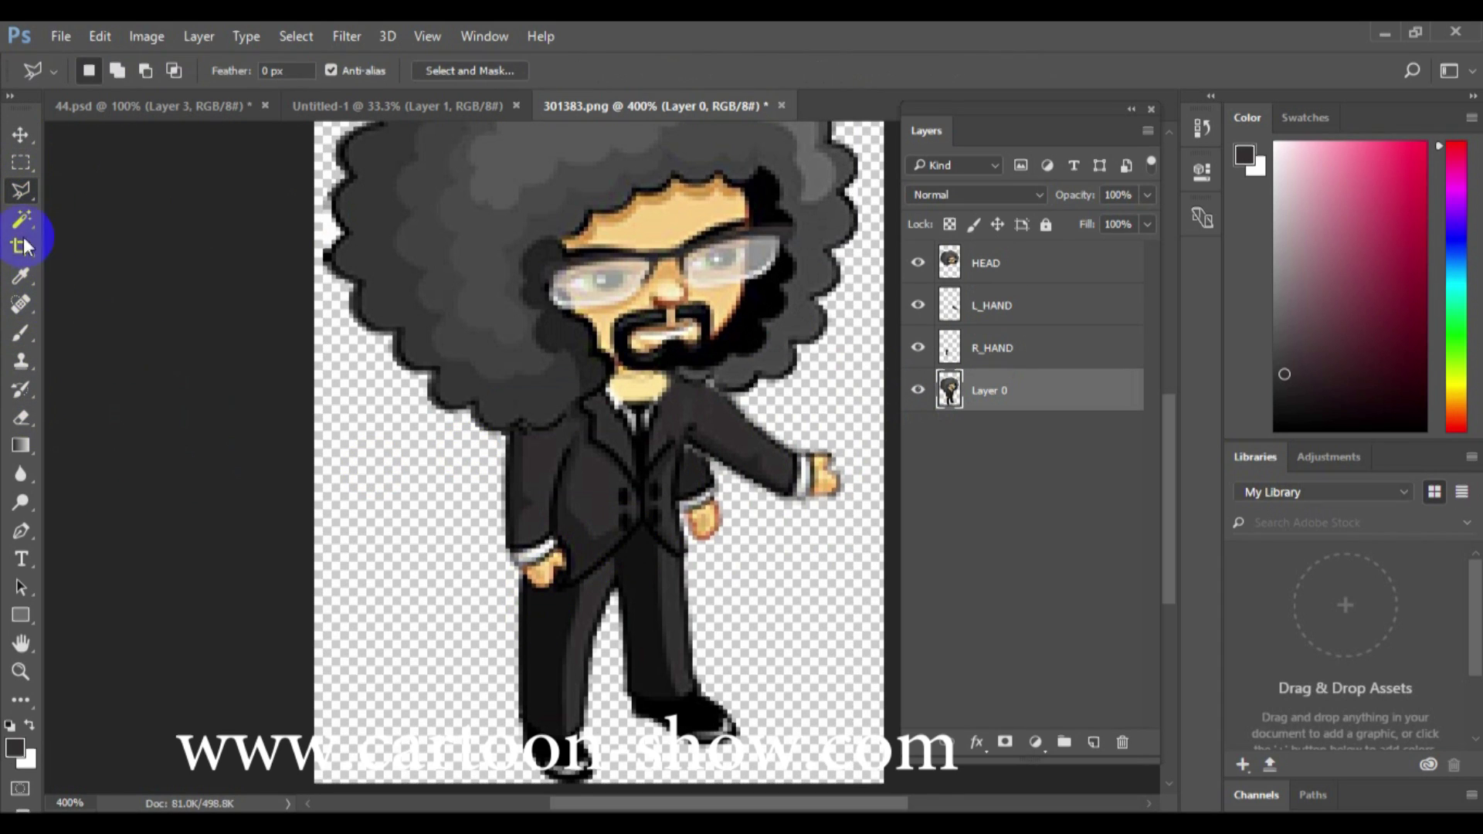
pyautogui.click(619, 539)
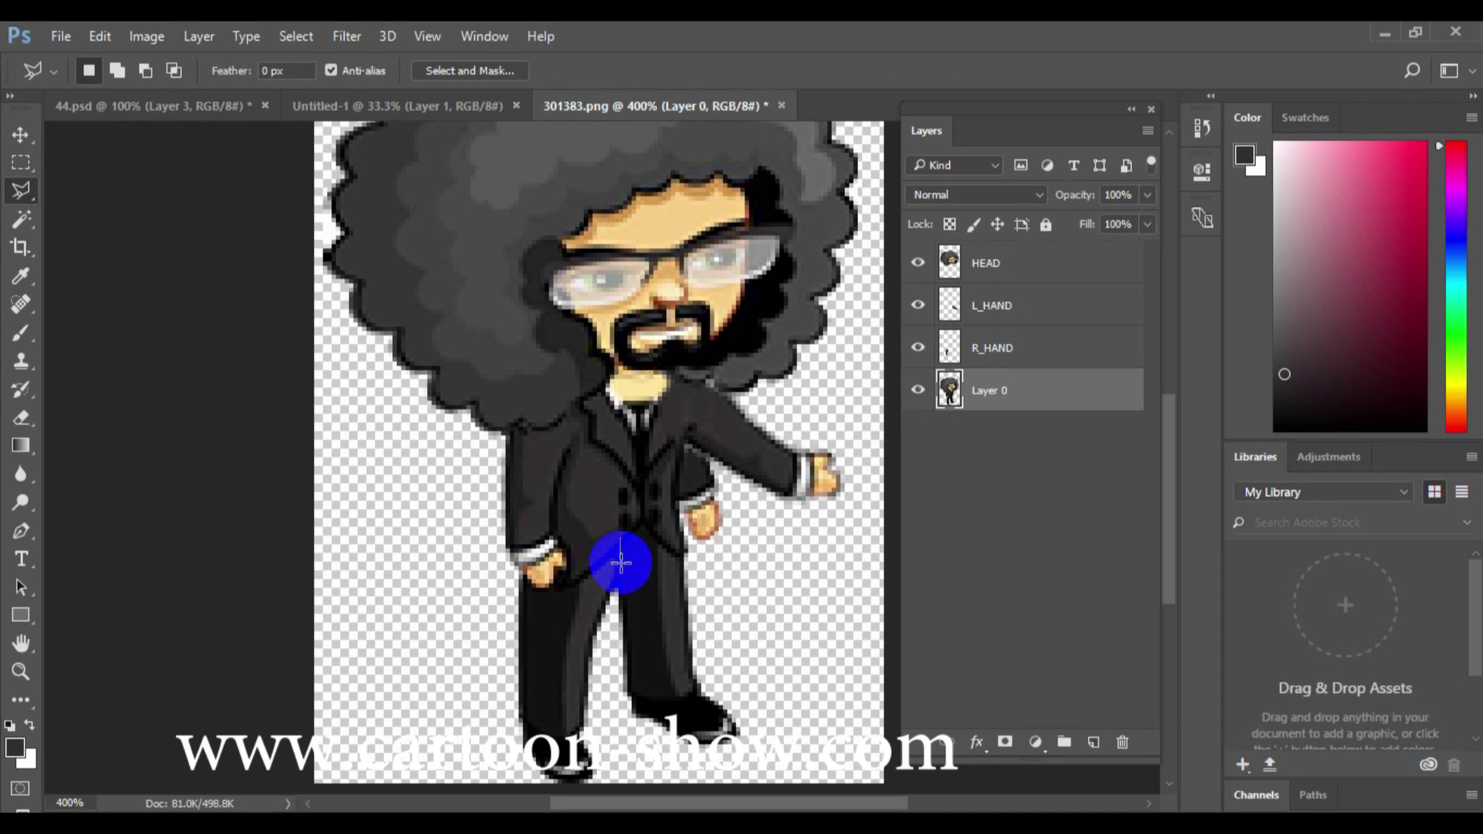
pyautogui.click(618, 586)
pyautogui.click(601, 680)
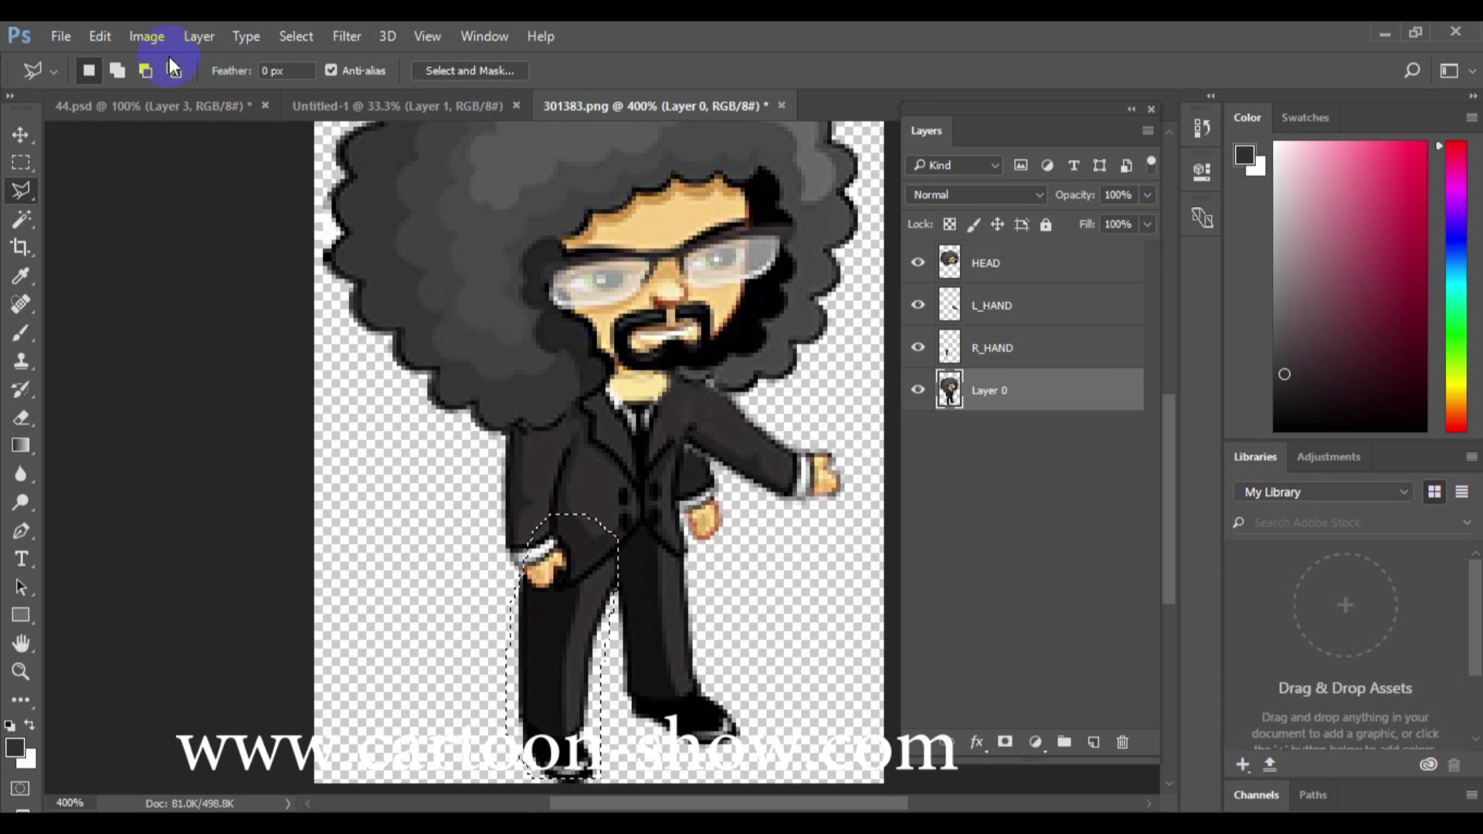
# Copy the selected leg into a new layer named R_LEG and move it onto the empty area beside the character
pyautogui.click(99, 36)
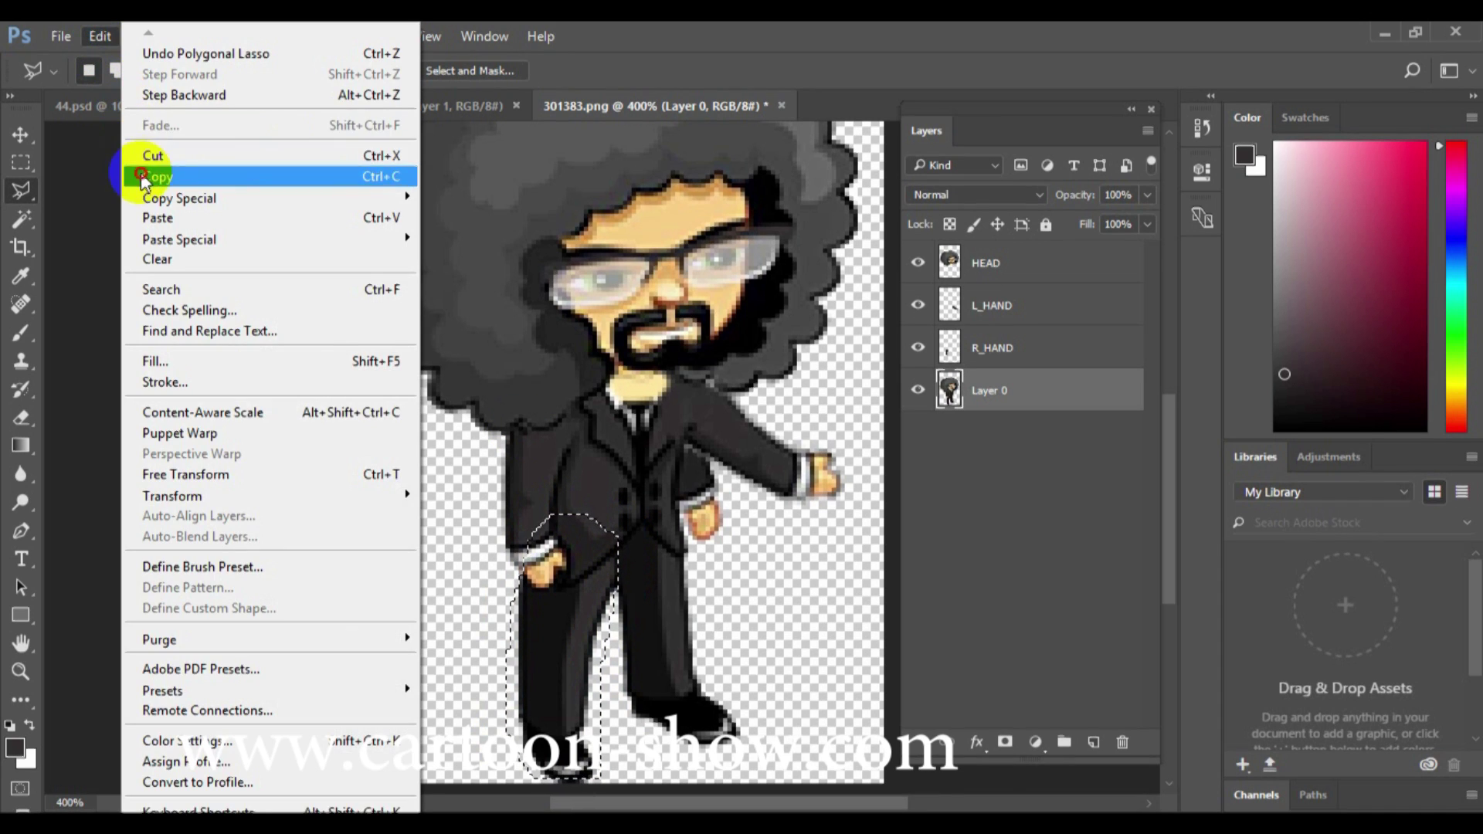
pyautogui.click(143, 178)
pyautogui.click(1092, 742)
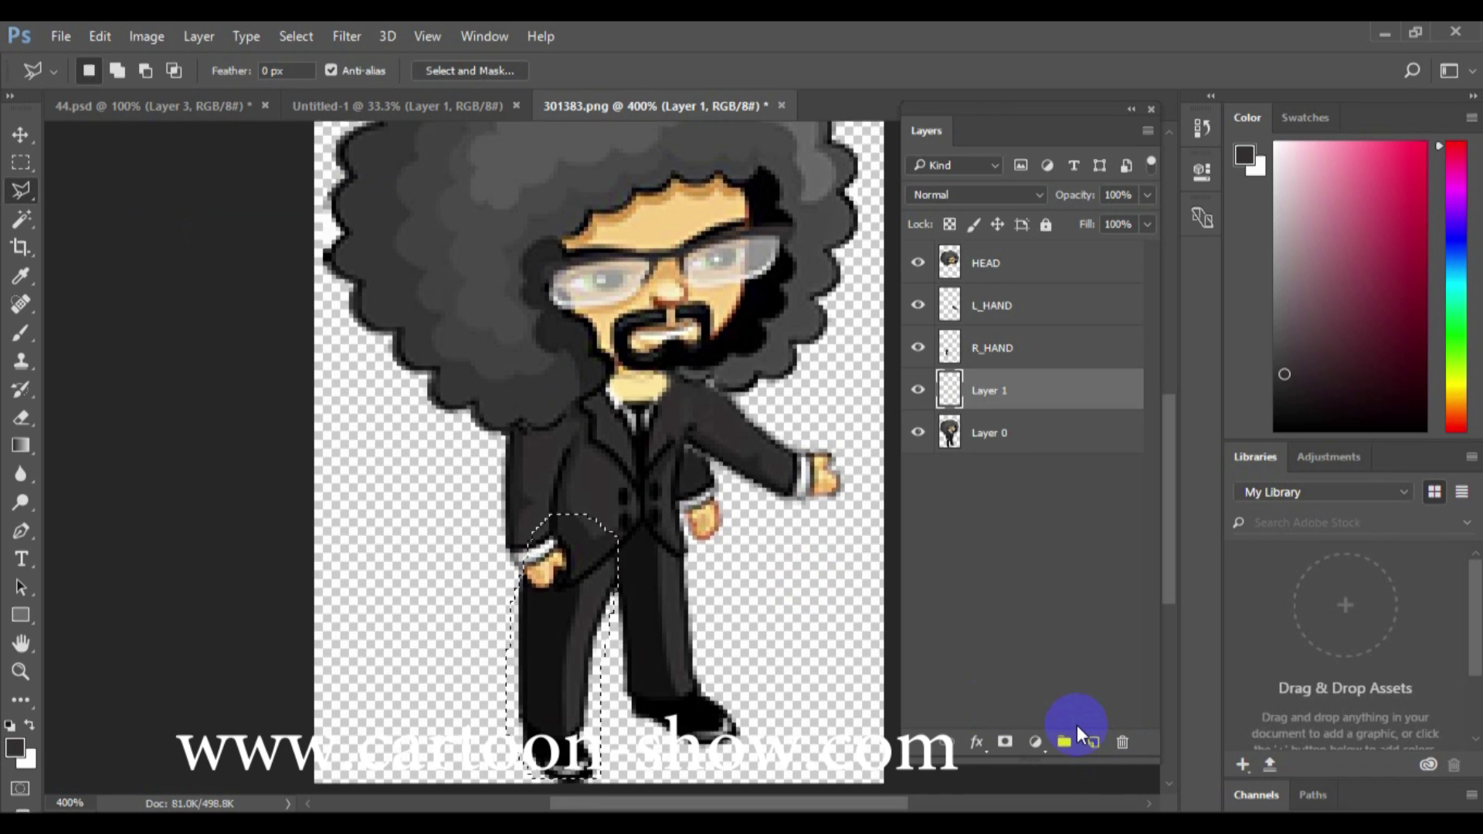
pyautogui.press('r')
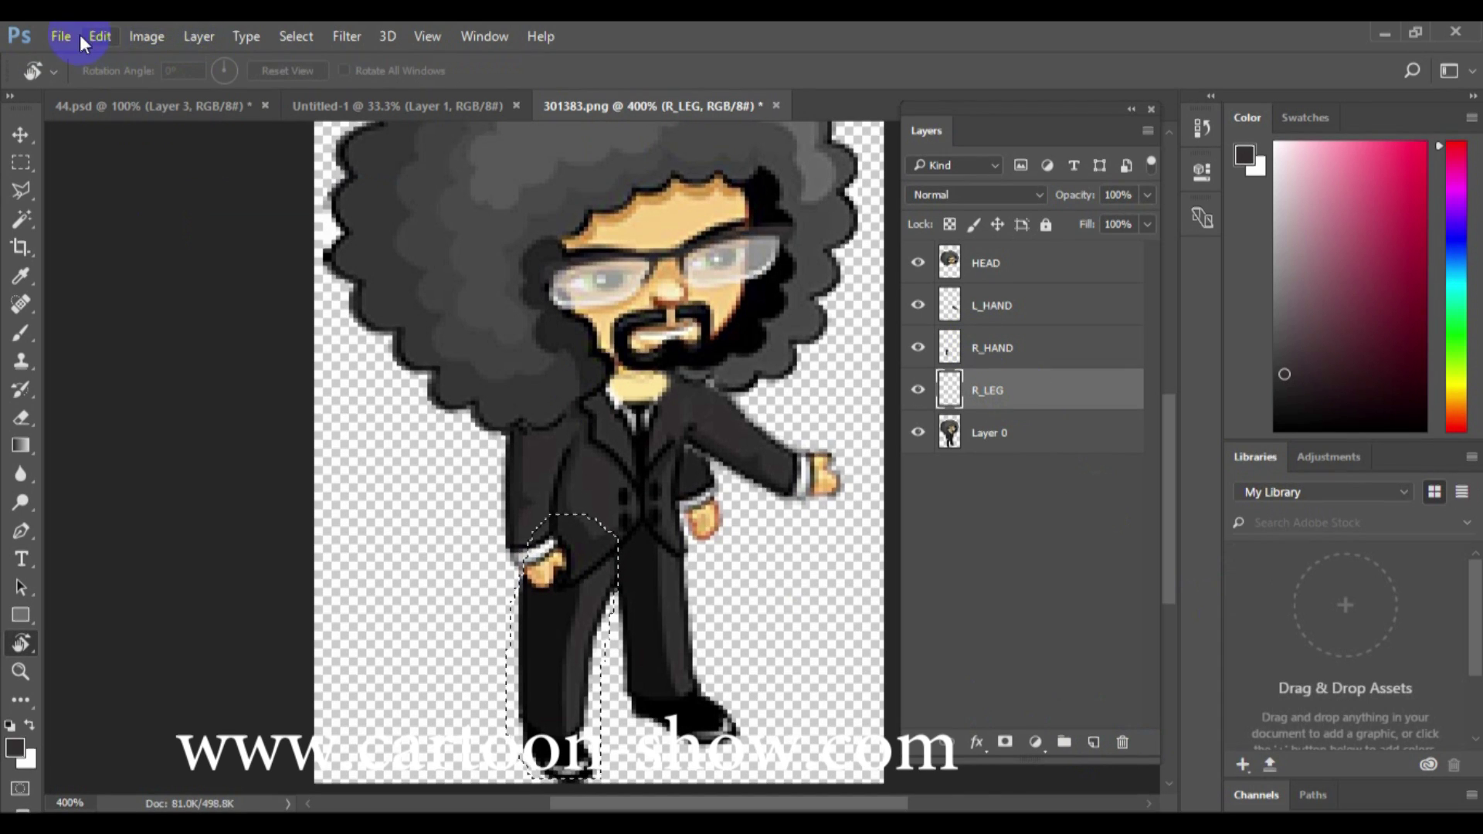
pyautogui.click(99, 36)
pyautogui.click(150, 216)
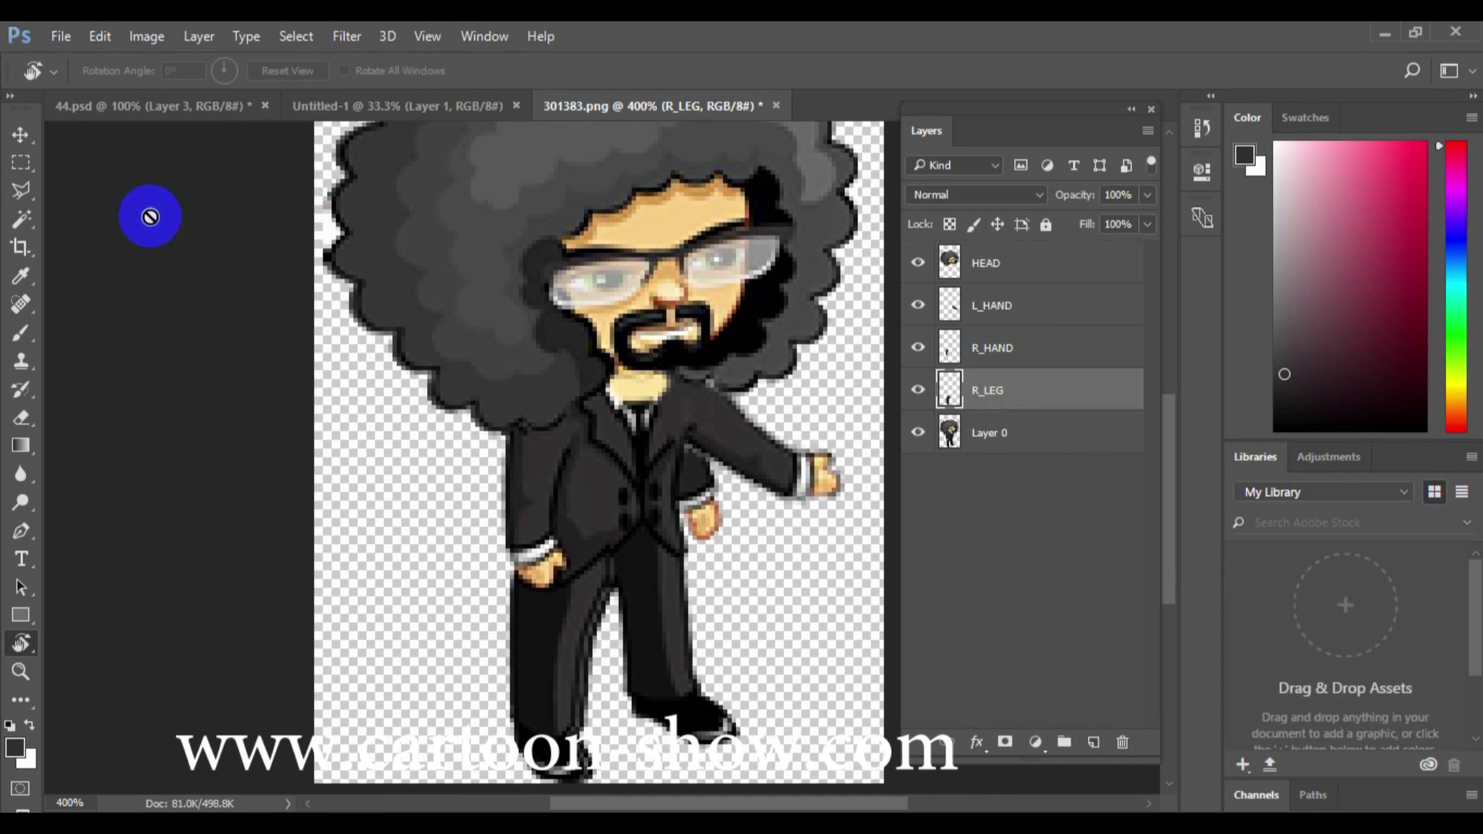
pyautogui.click(20, 133)
pyautogui.moveTo(540, 611); pyautogui.dragTo(402, 598)
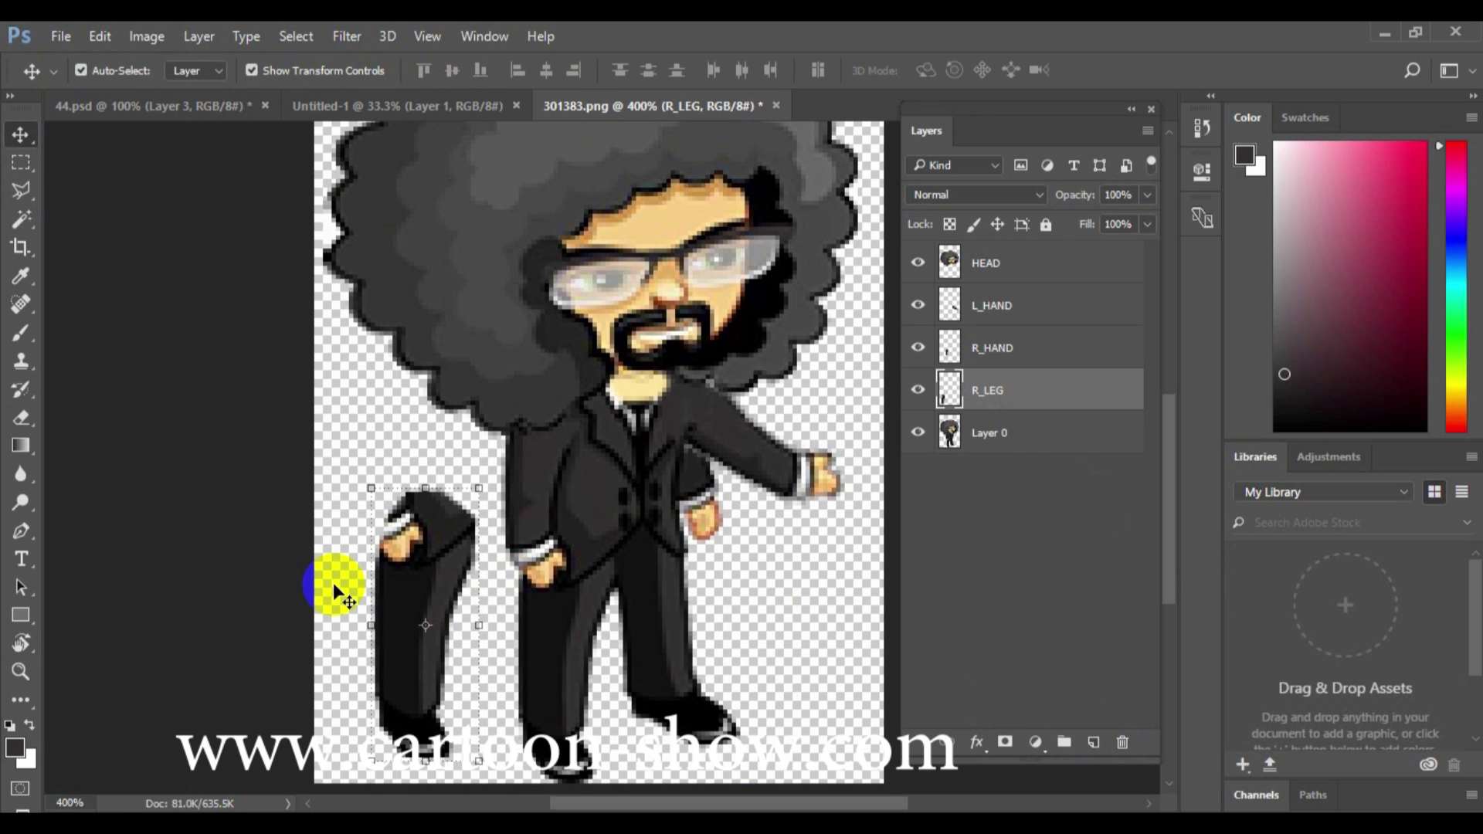
# Paint over the hand and sleeve on the copied leg with the Brush, using the near-black #131112 sampled from the trousers
pyautogui.click(16, 751)
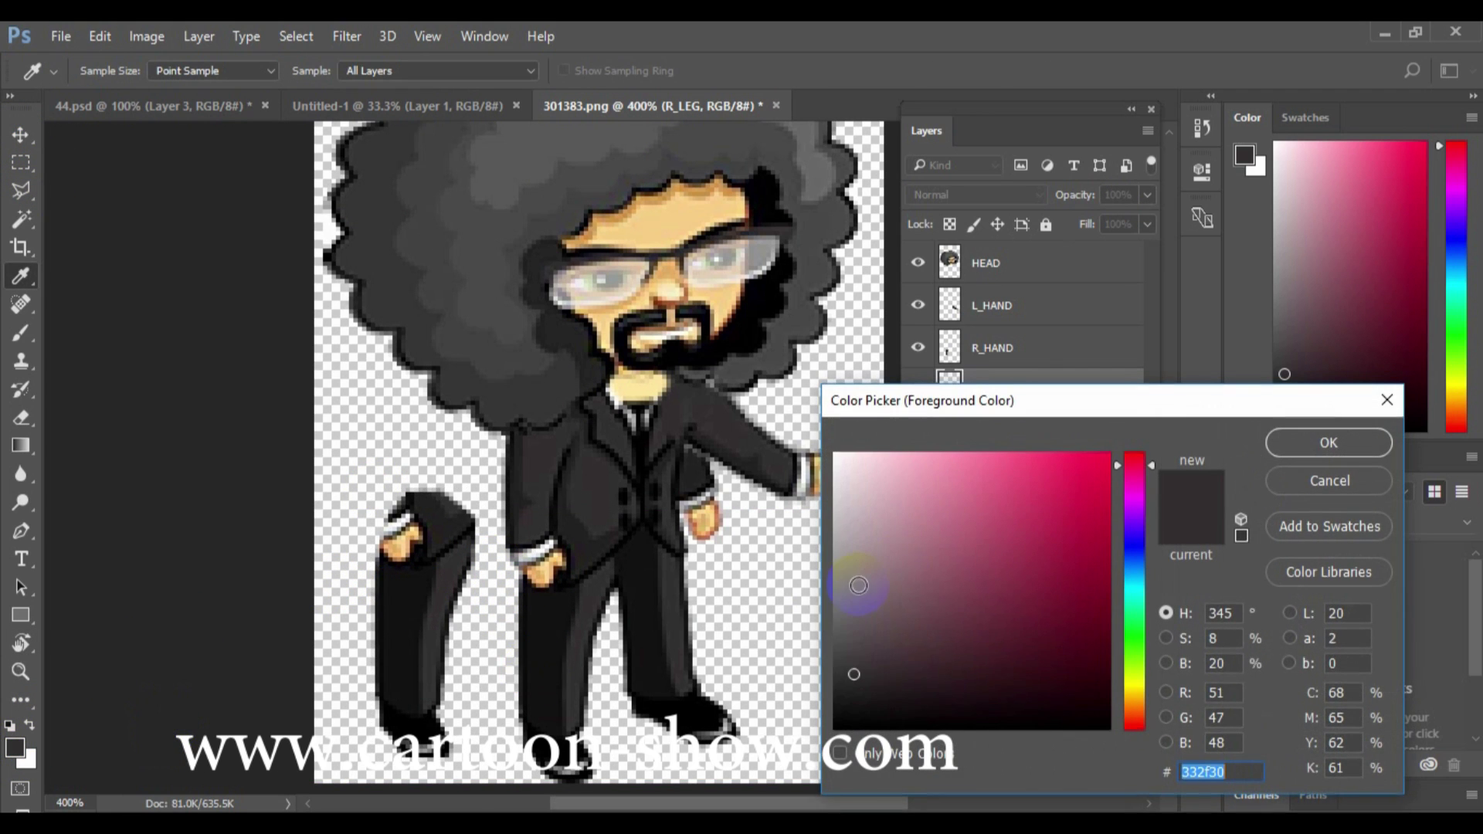
pyautogui.click(401, 594)
pyautogui.click(1325, 444)
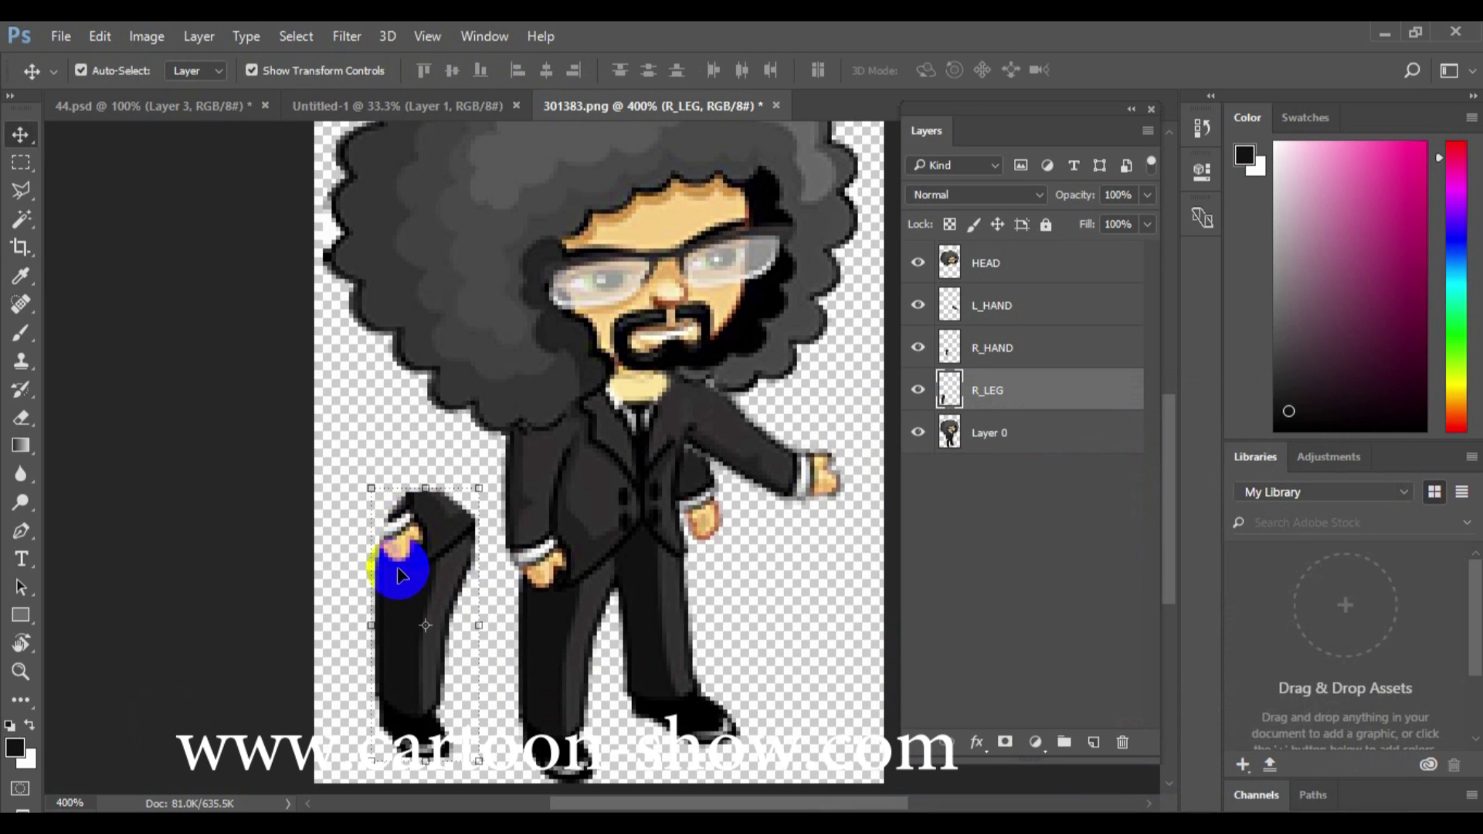
pyautogui.click(23, 336)
pyautogui.moveTo(399, 558)
pyautogui.mouseDown()
pyautogui.moveTo(400, 532)
pyautogui.moveTo(413, 533)
pyautogui.moveTo(417, 563)
pyautogui.moveTo(424, 507)
pyautogui.moveTo(414, 520)
pyautogui.moveTo(408, 502)
pyautogui.moveTo(387, 546)
pyautogui.moveTo(391, 523)
pyautogui.moveTo(400, 552)
pyautogui.moveTo(420, 516)
pyautogui.moveTo(414, 566)
pyautogui.moveTo(413, 553)
pyautogui.mouseUp()
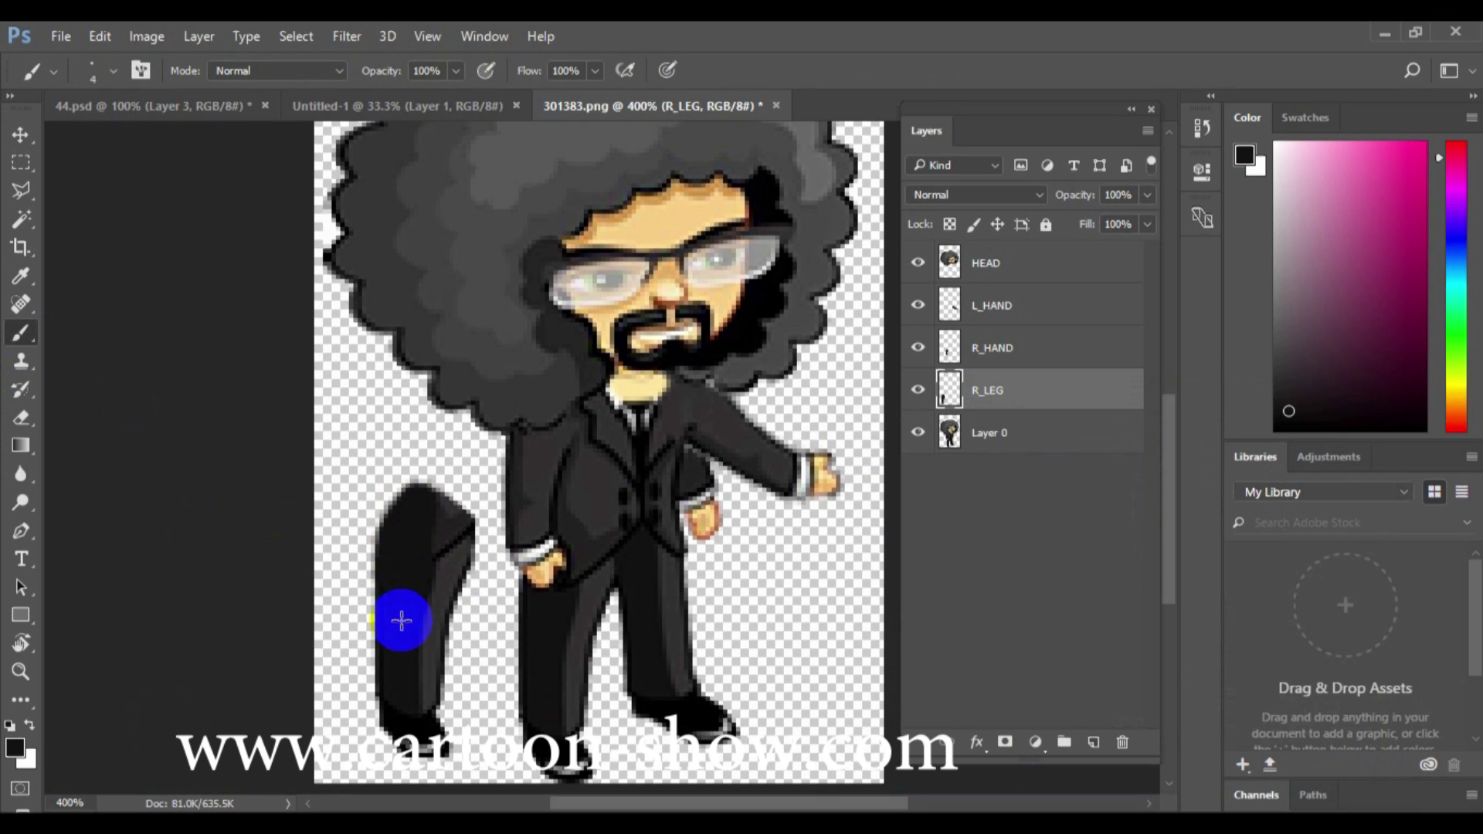
# Paint over the jacket remnant at the copied leg's upper end with the dark grey #332f30 sampled from the trousers
pyautogui.click(14, 746)
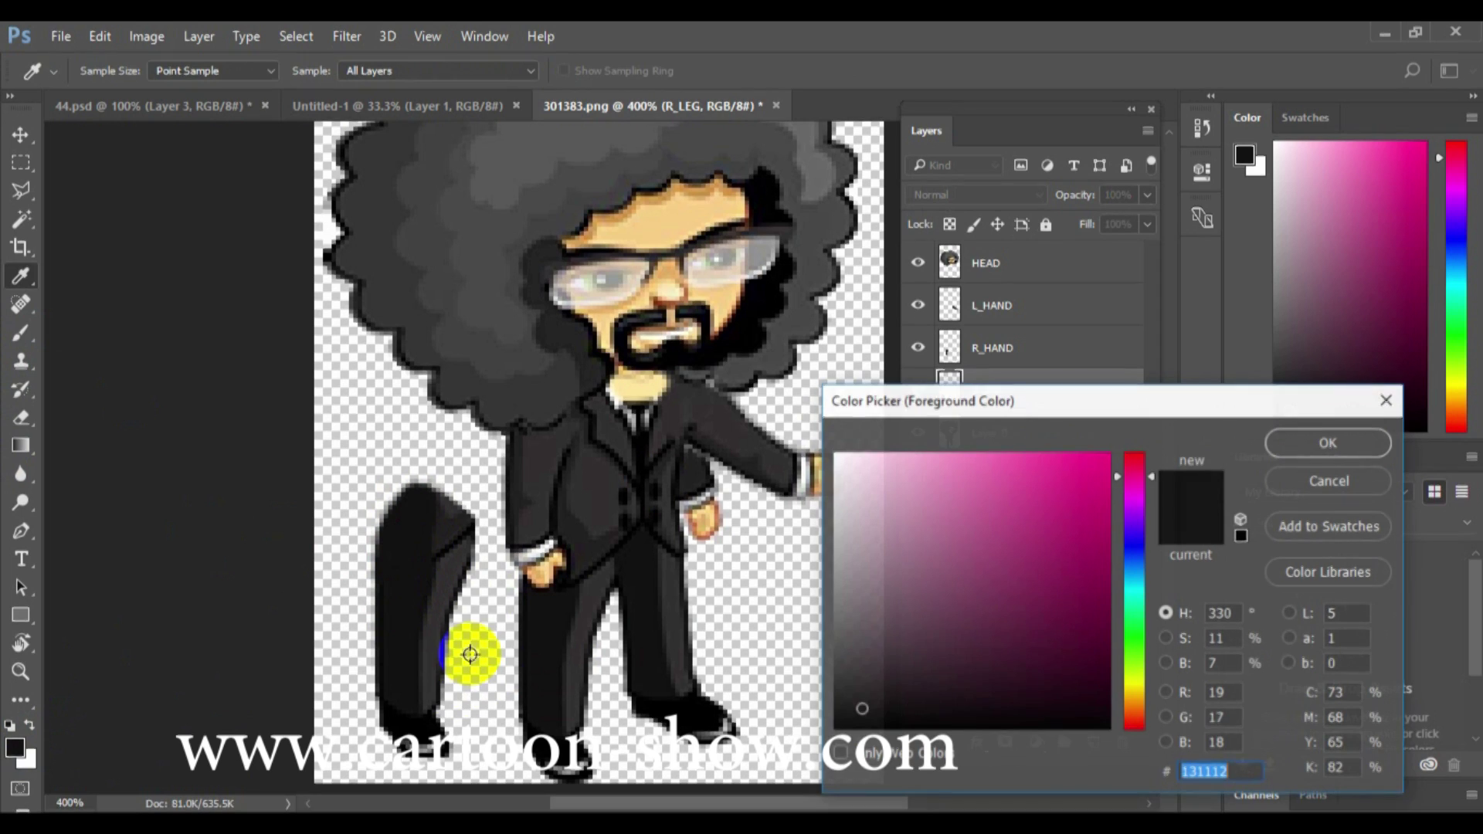
pyautogui.click(592, 599)
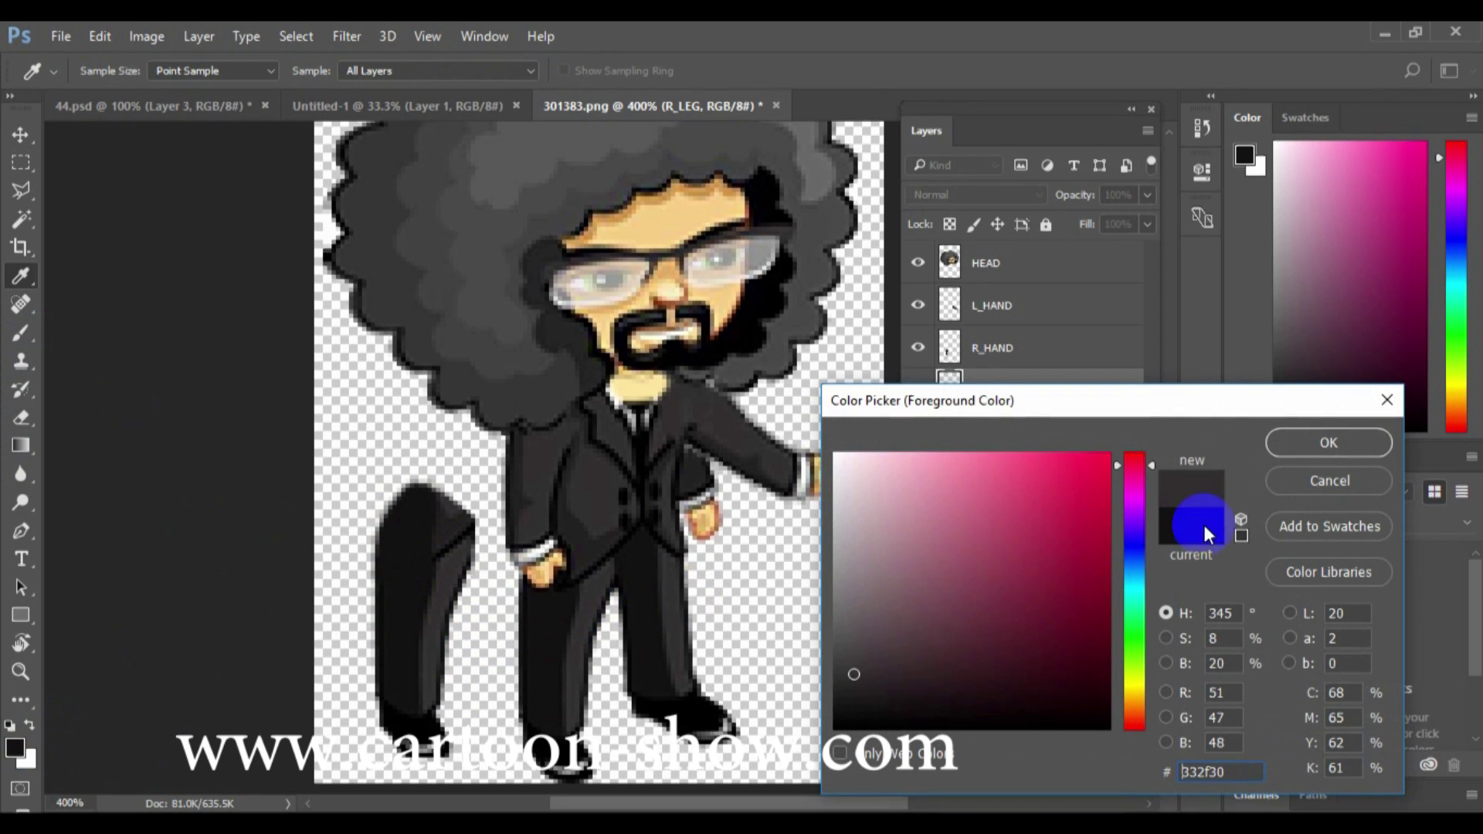
pyautogui.click(1304, 445)
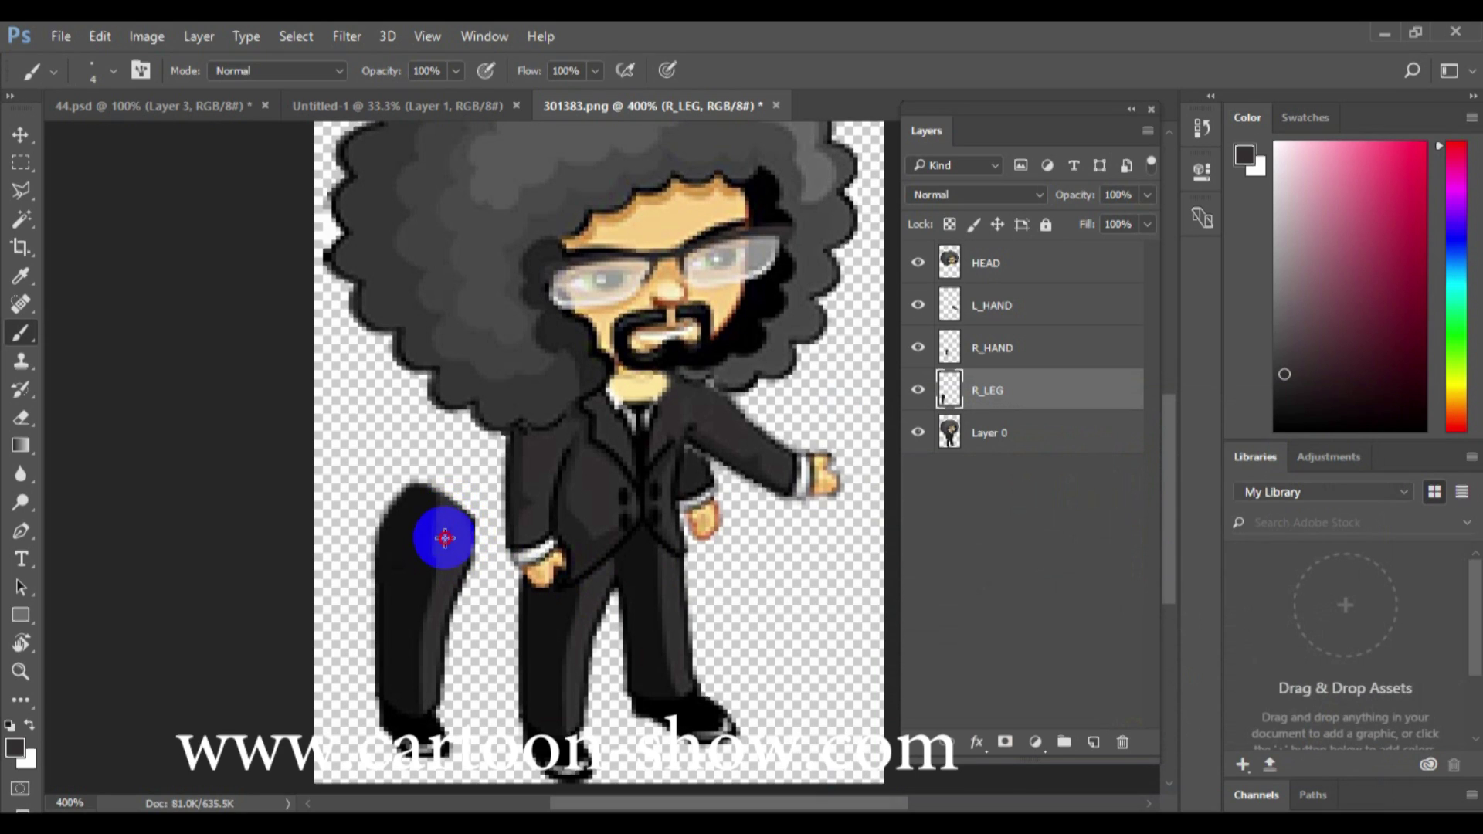
# Move the retouched R_LEG leg back over the original leg and make Layer 0 the active layer
pyautogui.click(21, 134)
pyautogui.moveTo(272, 474); pyautogui.dragTo(551, 581)
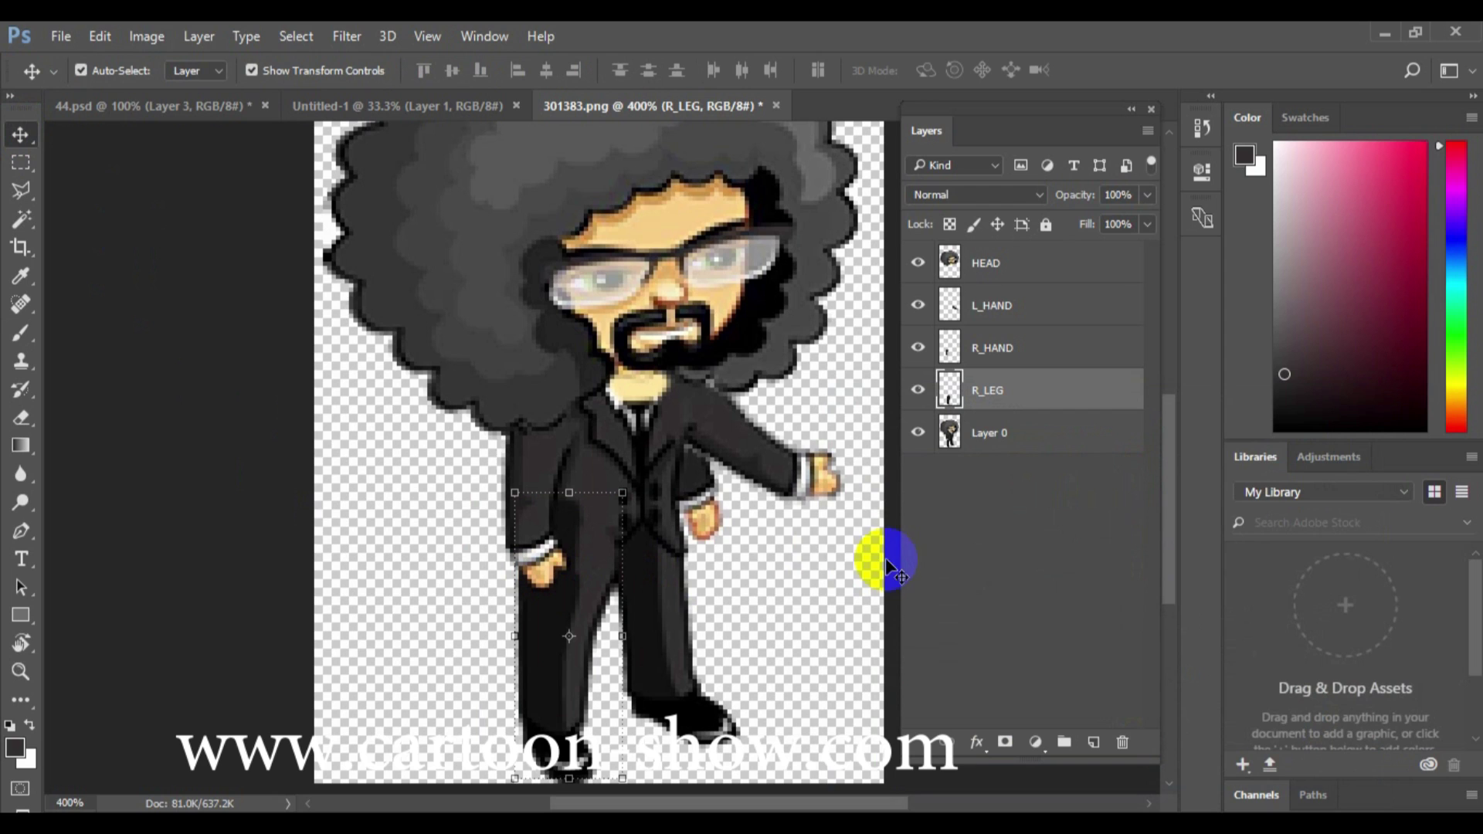
pyautogui.click(990, 436)
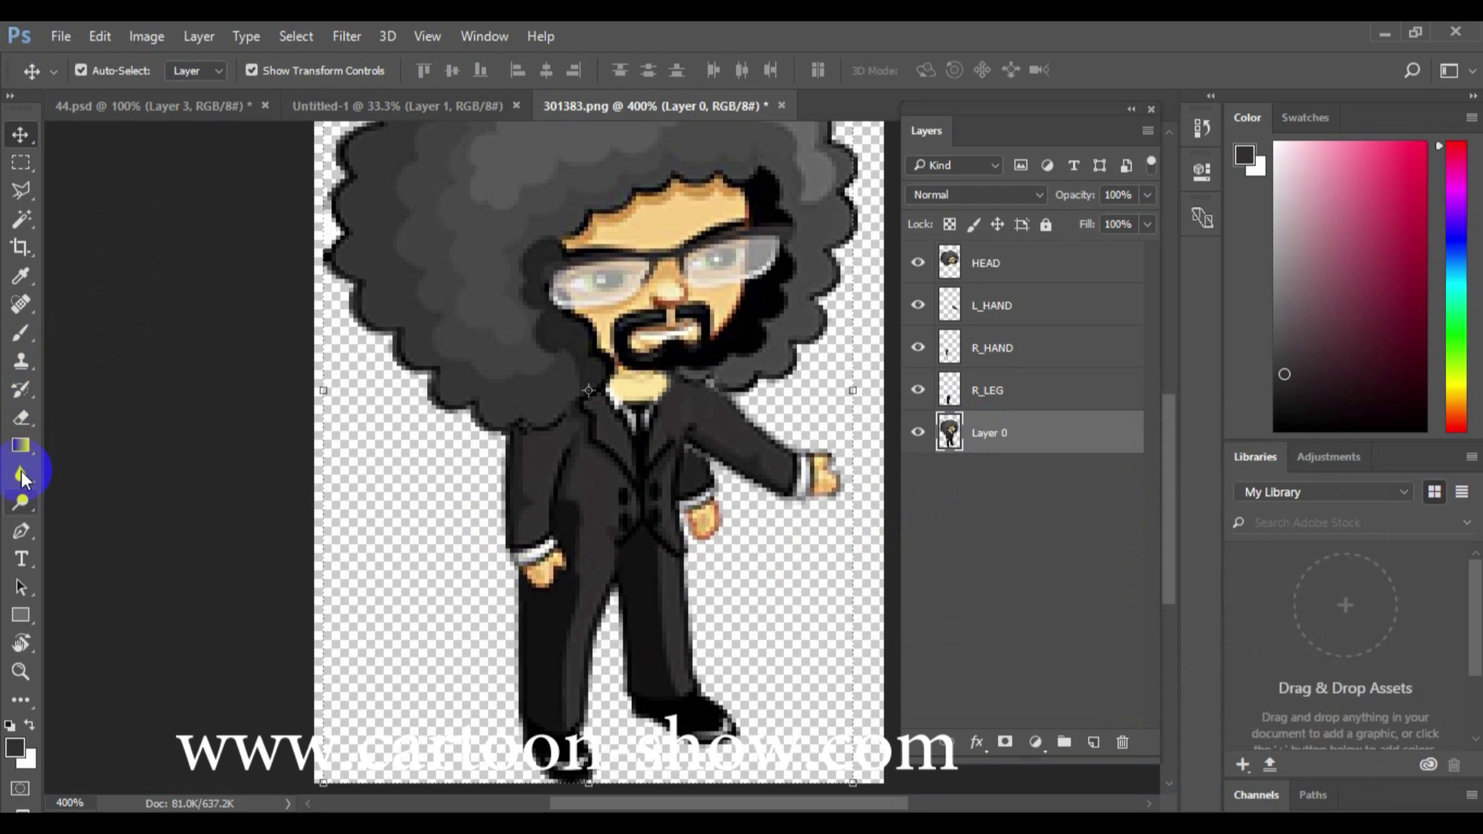
# Outline the character's other leg, from the jacket hem down around the shoe, with a Polygonal Lasso selection on Layer 0
pyautogui.click(21, 190)
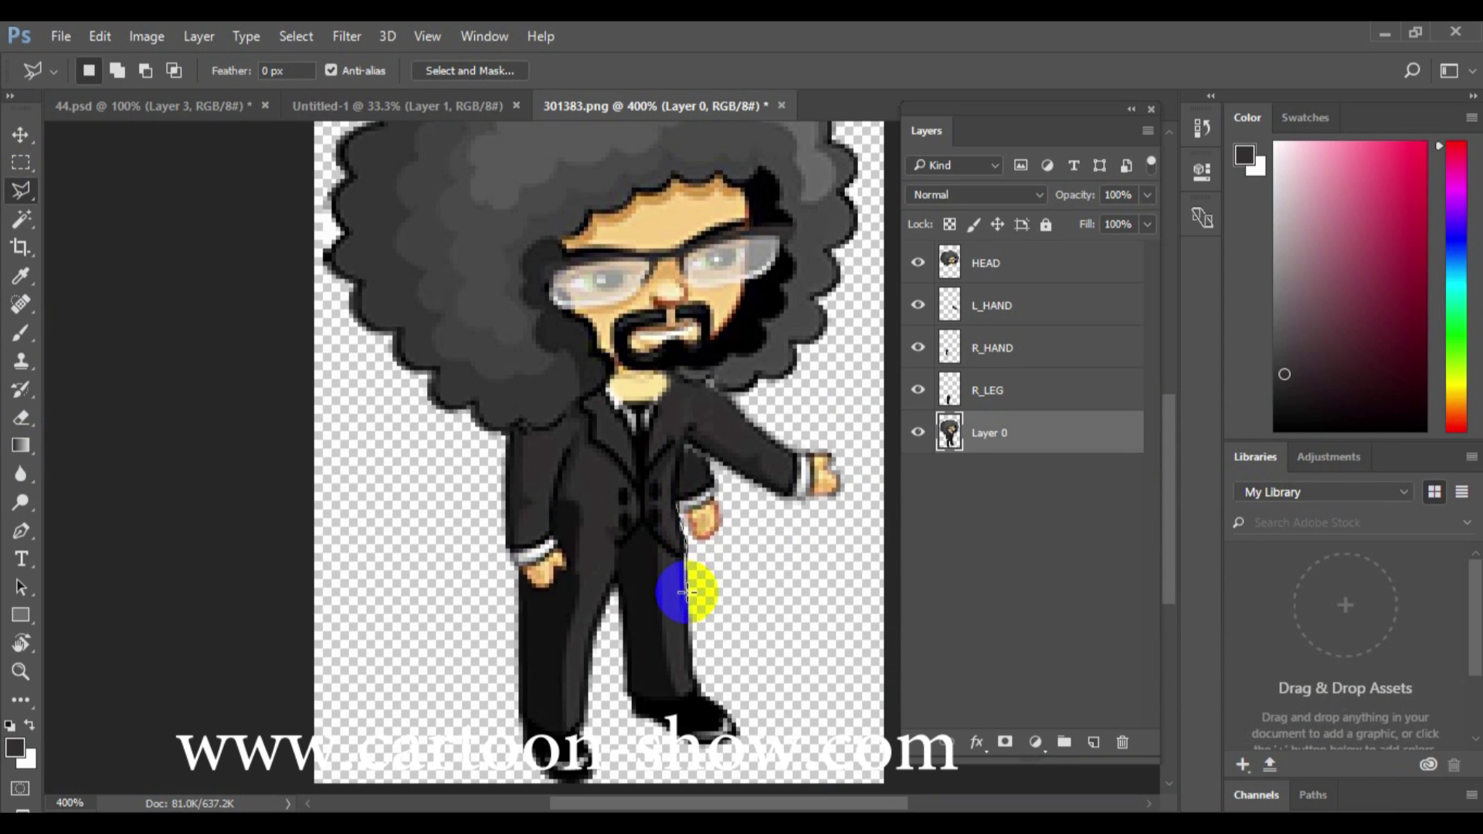
pyautogui.click(748, 764)
pyautogui.click(728, 764)
pyautogui.click(670, 764)
pyautogui.click(619, 731)
pyautogui.click(610, 690)
pyautogui.click(615, 645)
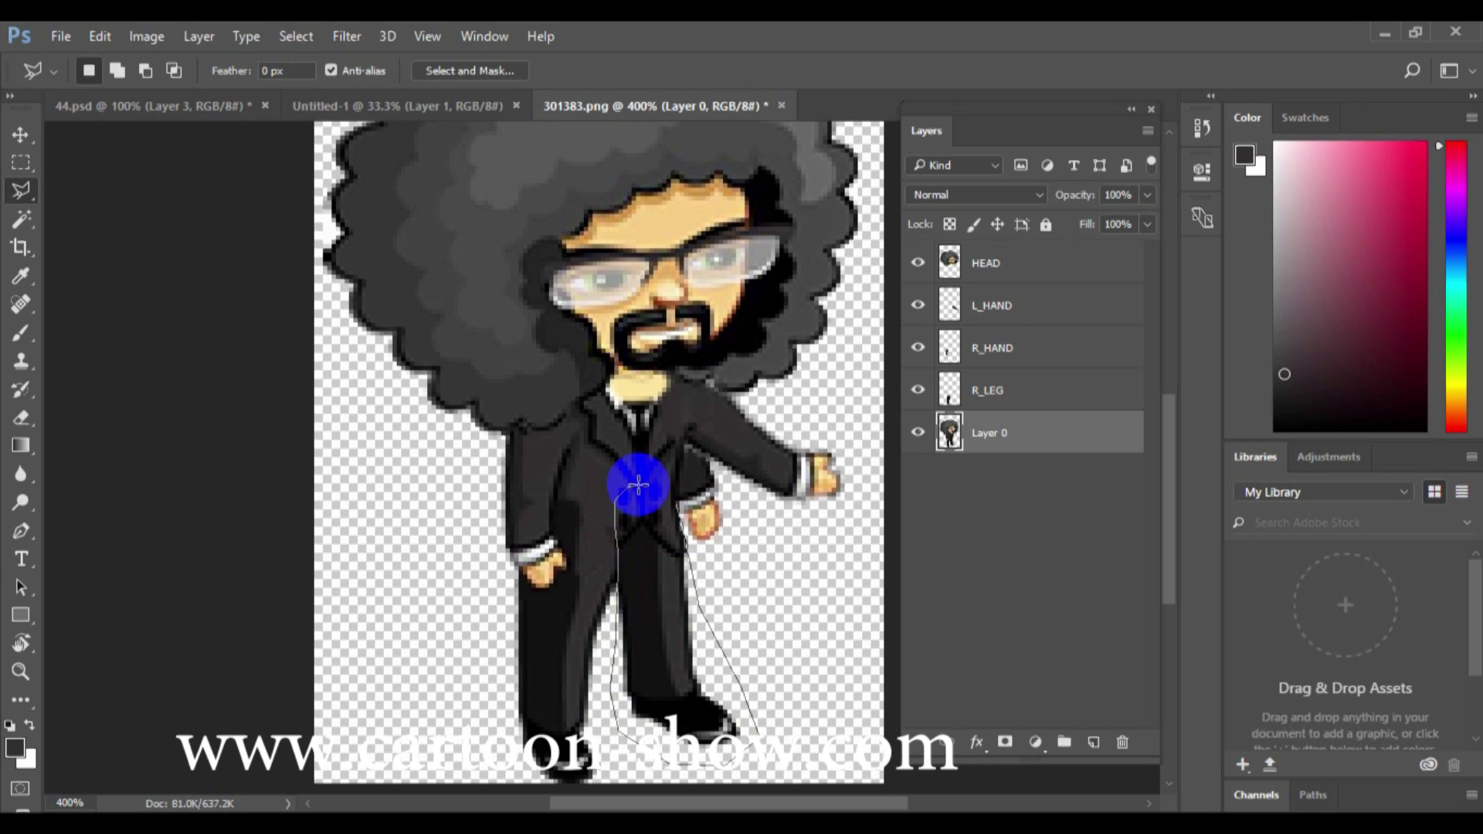
pyautogui.click(677, 508)
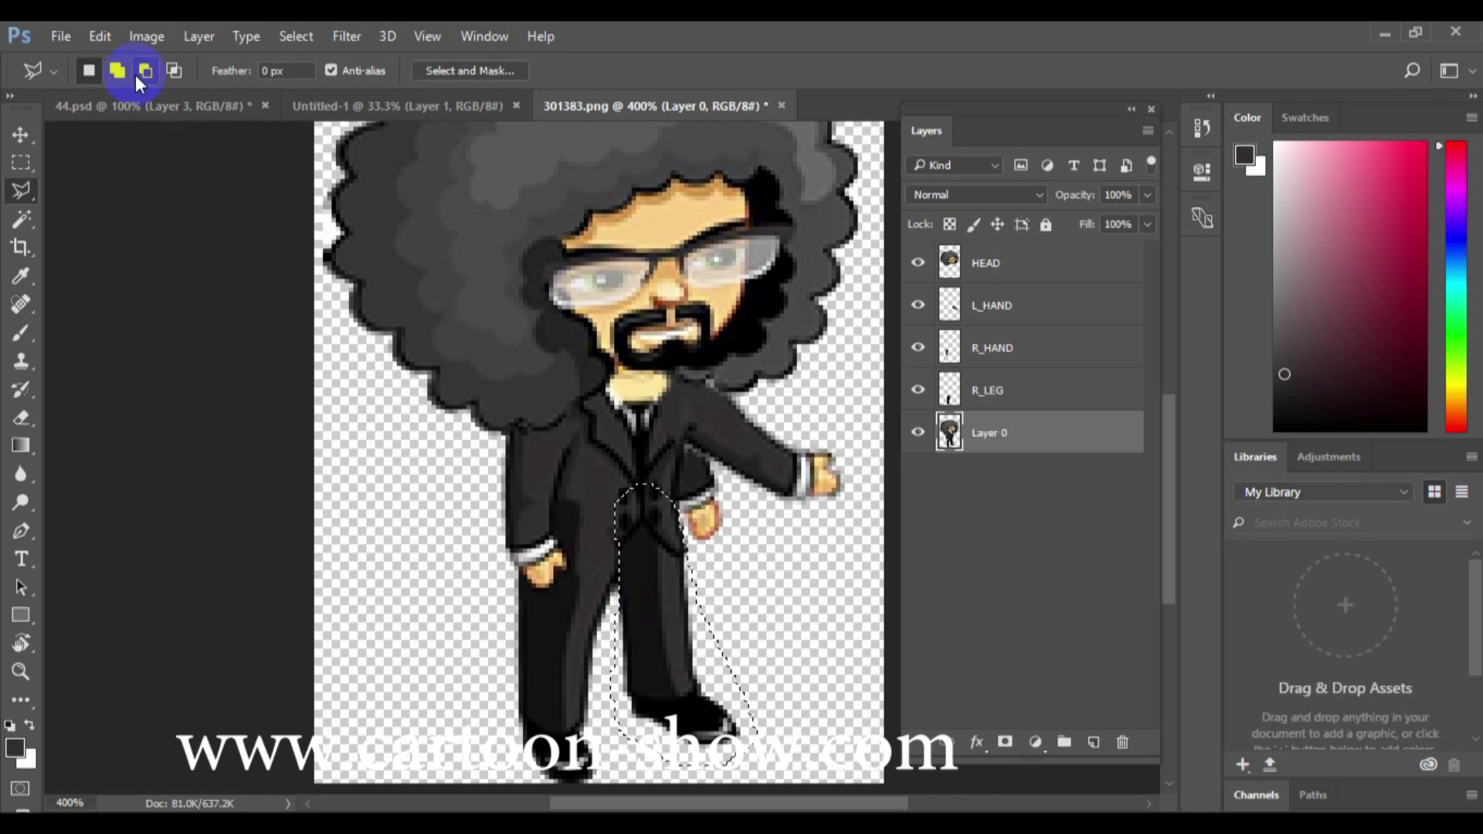
# Copy the selected leg into a new layer named L_LEG and move it onto the empty area beside the character
pyautogui.click(99, 37)
pyautogui.click(925, 522)
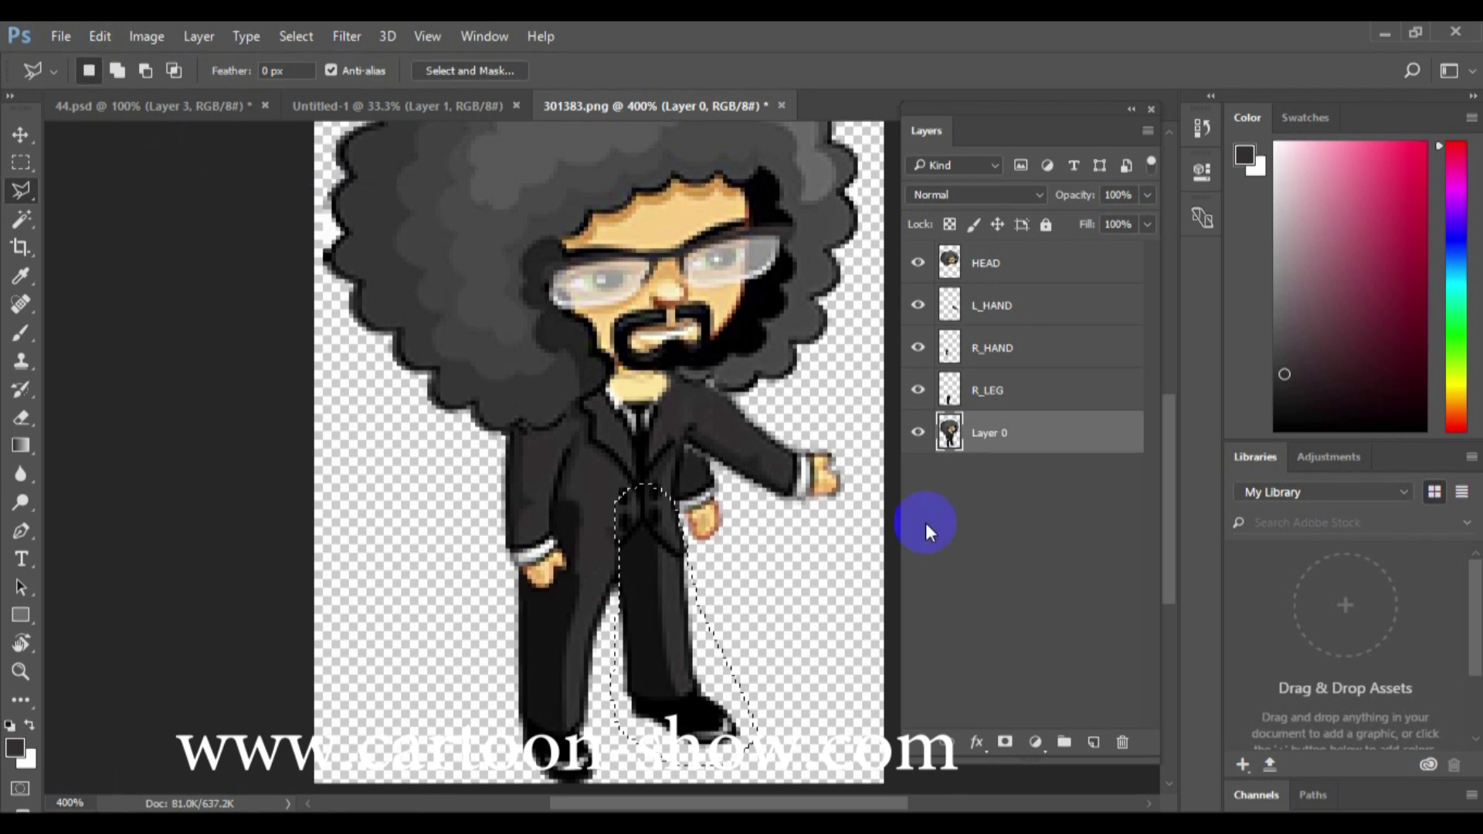
pyautogui.click(1093, 742)
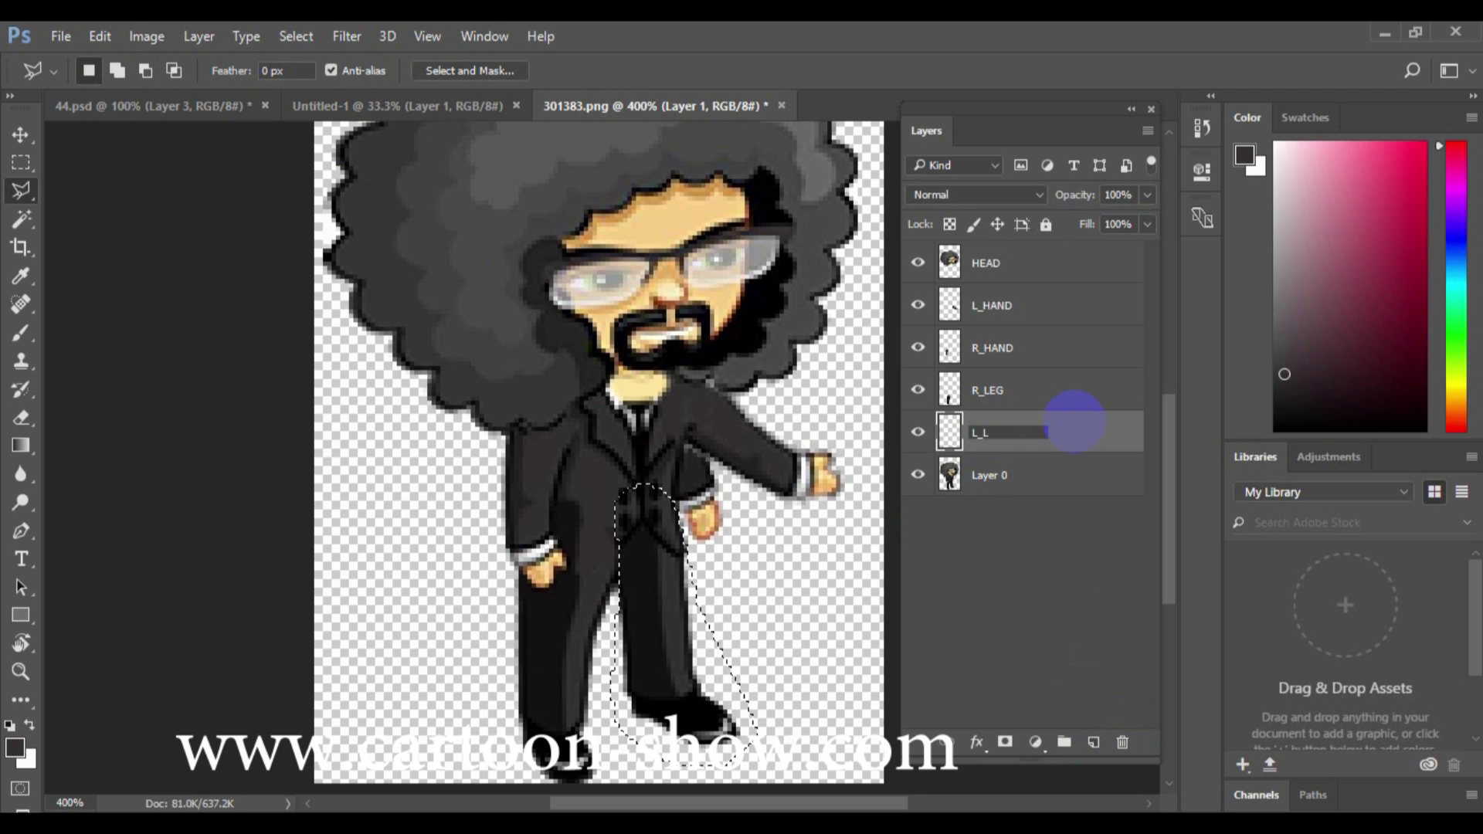
pyautogui.press('Return')
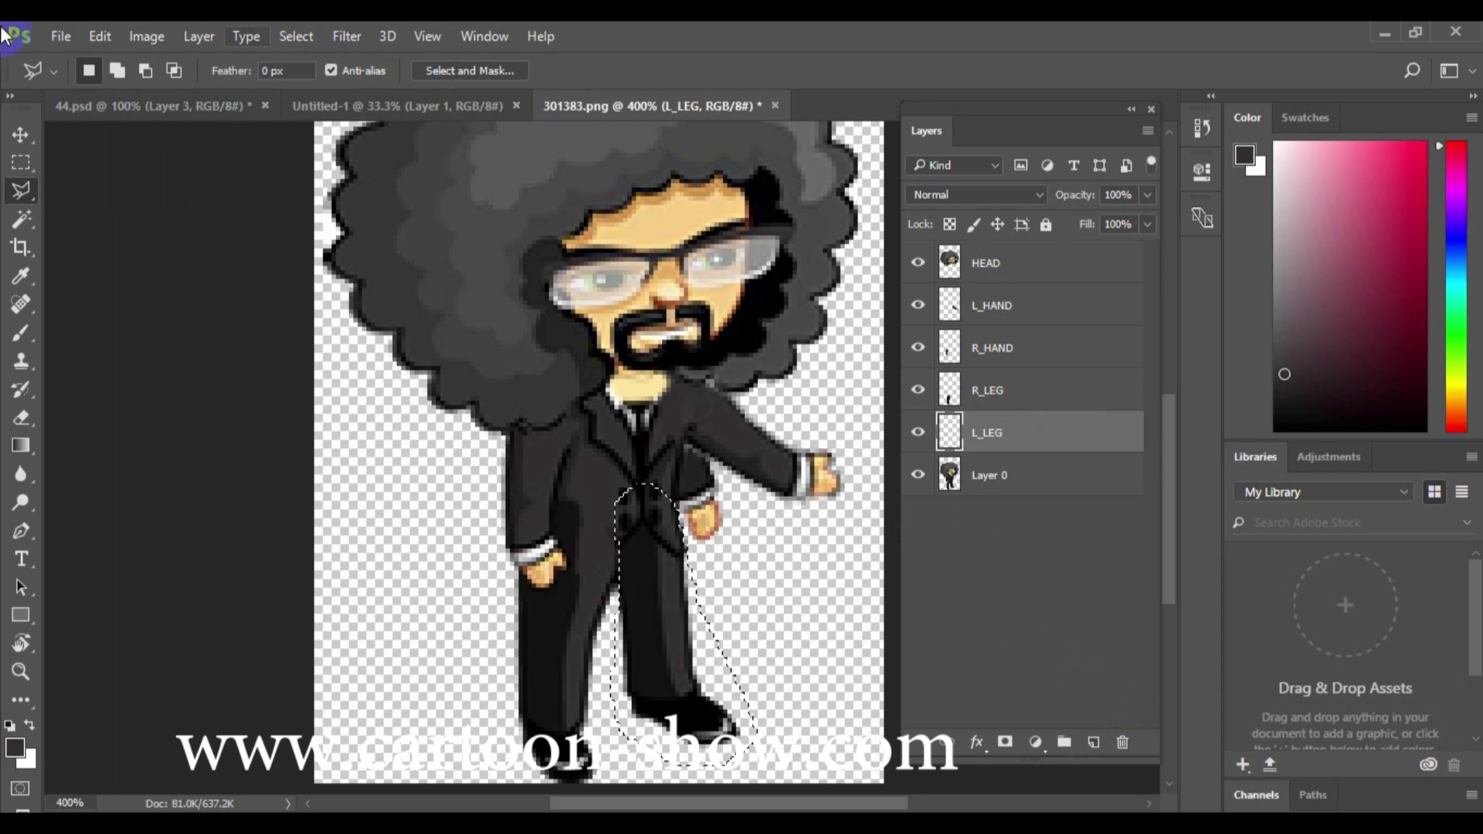
pyautogui.click(104, 39)
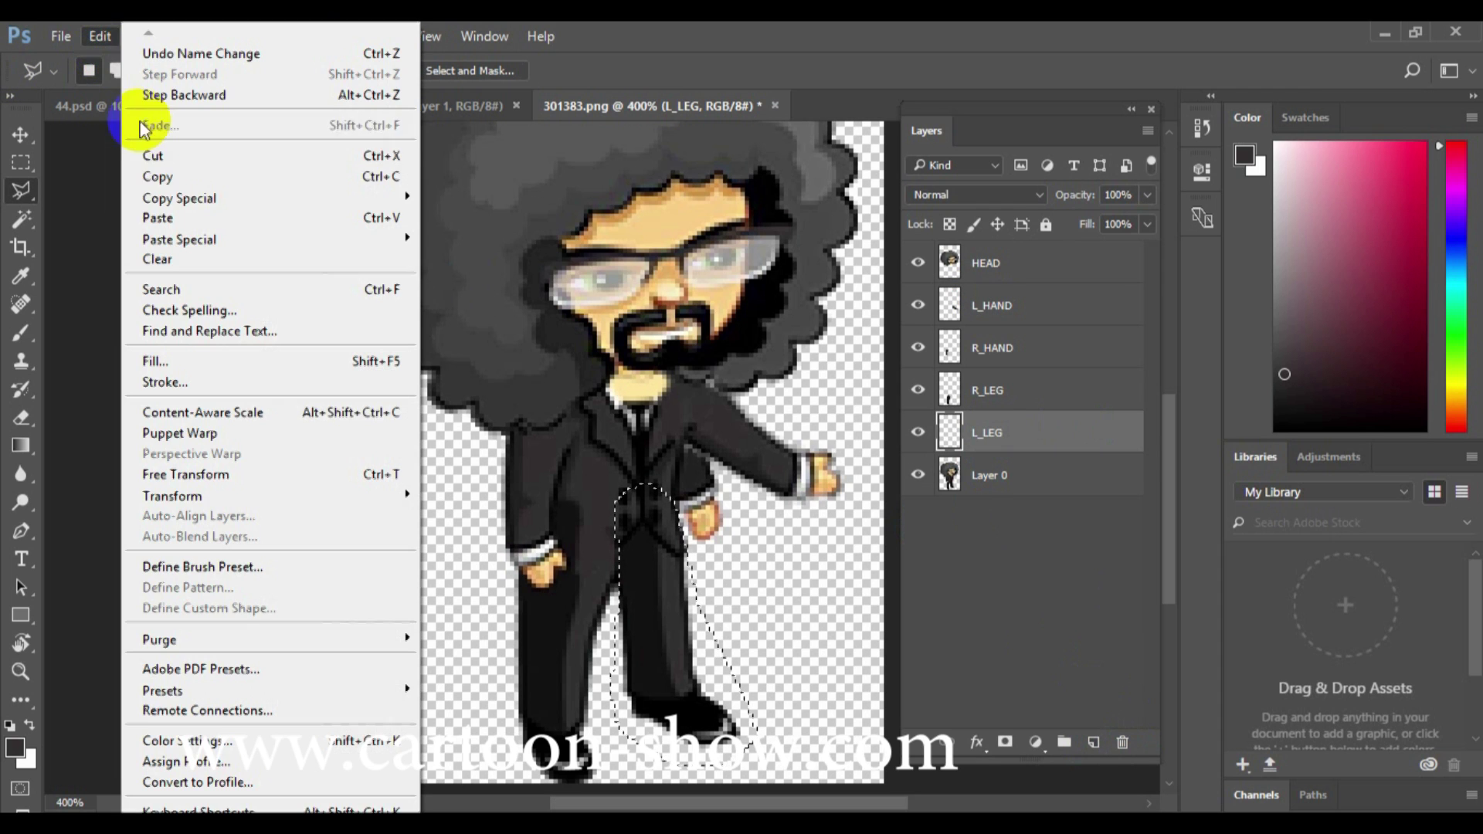
pyautogui.click(147, 216)
pyautogui.click(21, 134)
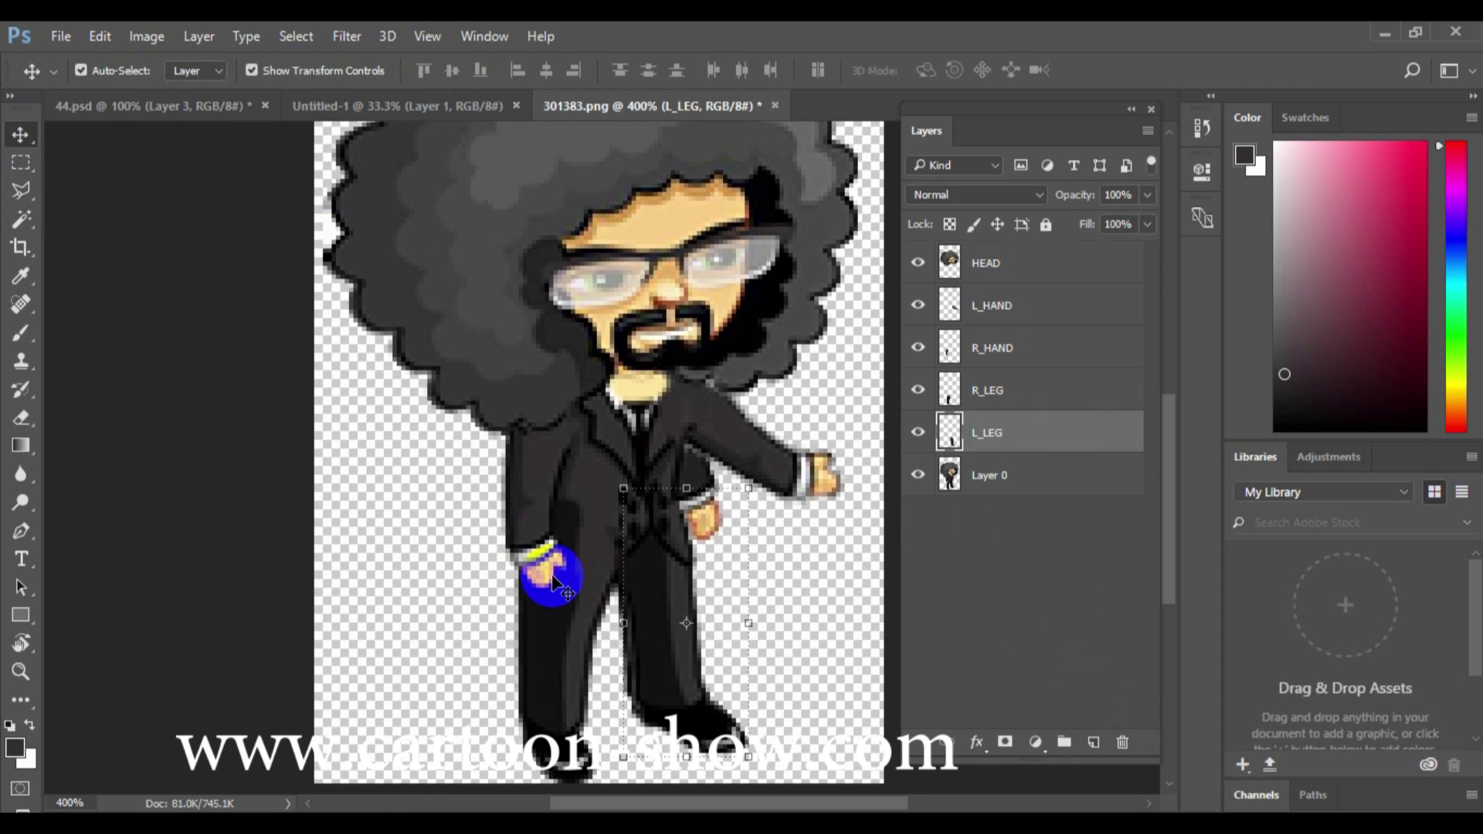
pyautogui.moveTo(656, 571); pyautogui.dragTo(401, 563)
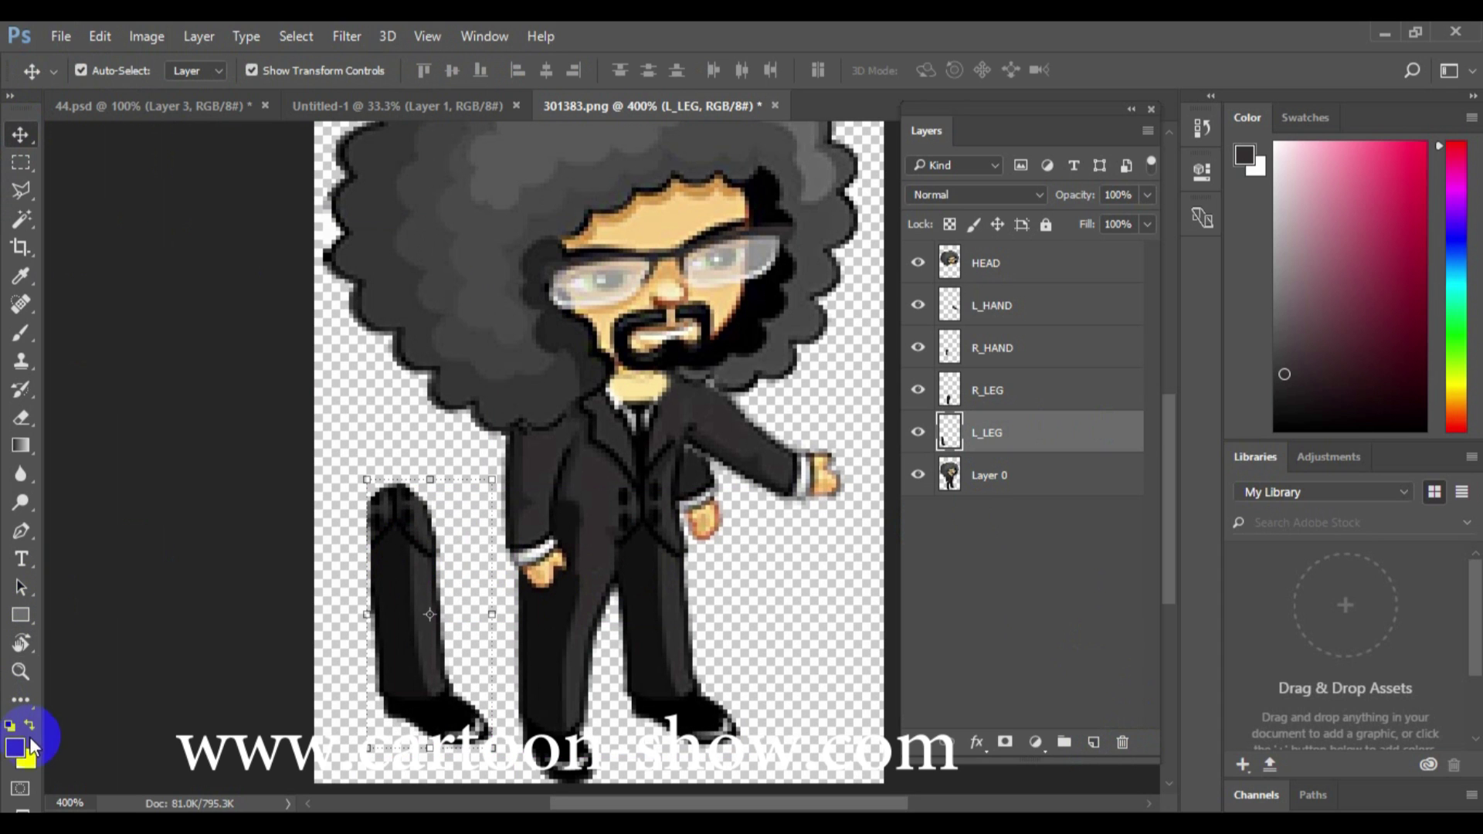
# Paint over the jacket remnant on the darker side of the copied leg with the Brush, using the near-black #131112 sampled from the trousers
pyautogui.click(9, 753)
pyautogui.click(388, 622)
pyautogui.click(1342, 452)
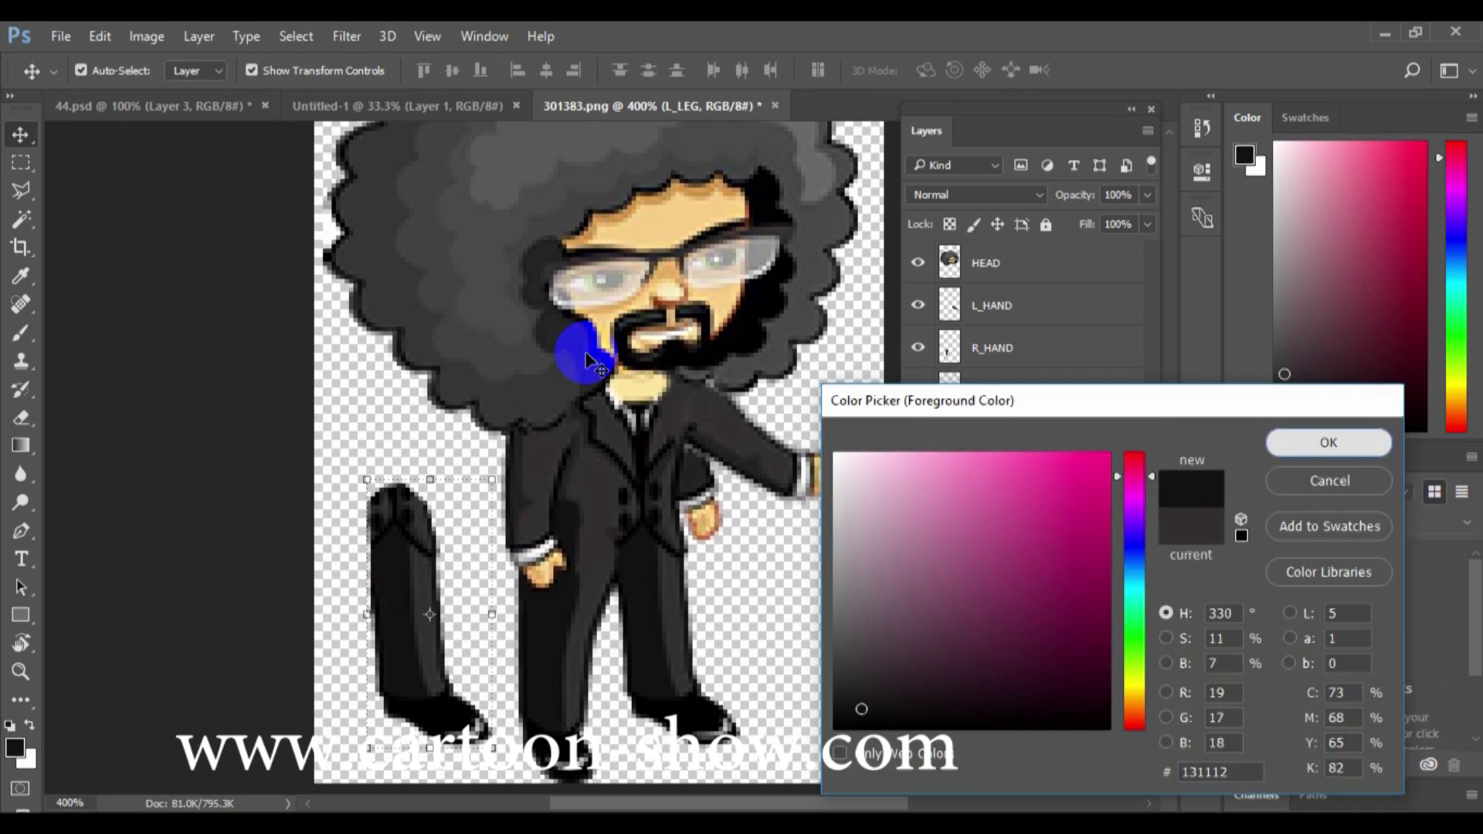
pyautogui.click(23, 332)
pyautogui.moveTo(381, 530)
pyautogui.mouseDown()
pyautogui.moveTo(387, 506)
pyautogui.moveTo(386, 532)
pyautogui.mouseUp()
# Paint over the remaining jacket detail on the copied leg's lighter side with the dark grey #323031 sampled from the trousers
pyautogui.click(17, 748)
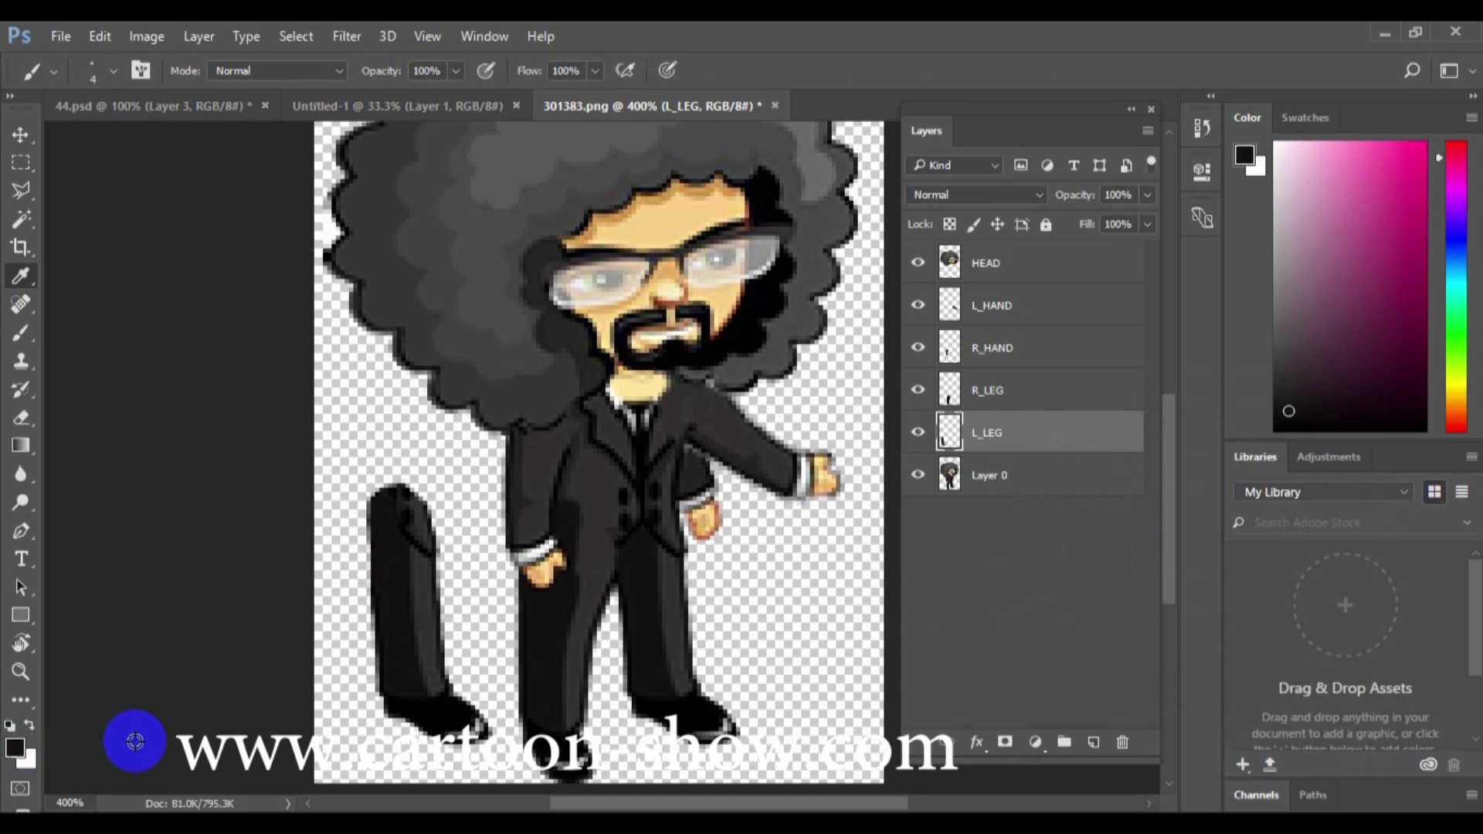
pyautogui.click(1330, 442)
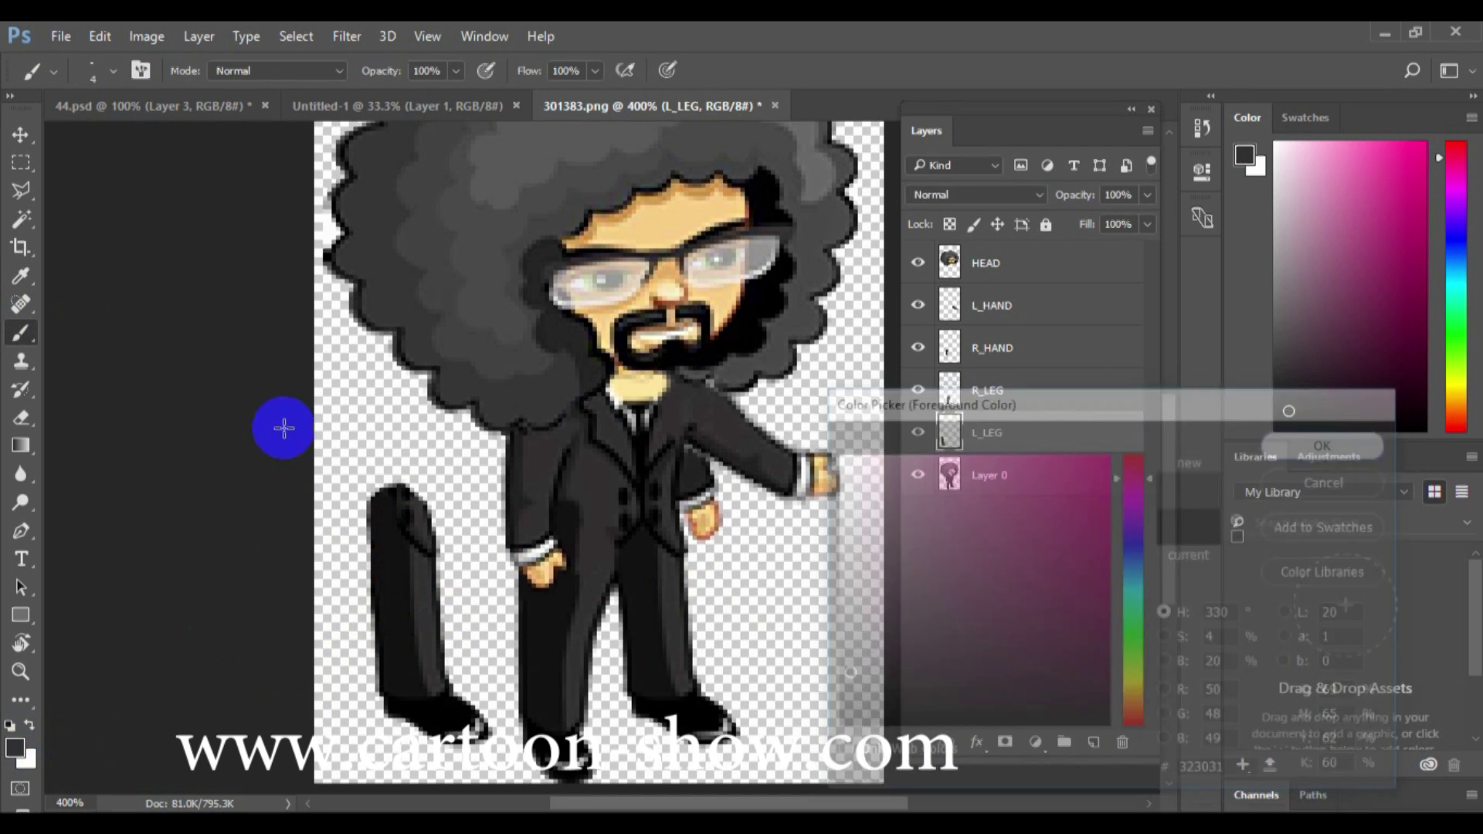
pyautogui.moveTo(426, 581); pyautogui.dragTo(413, 526)
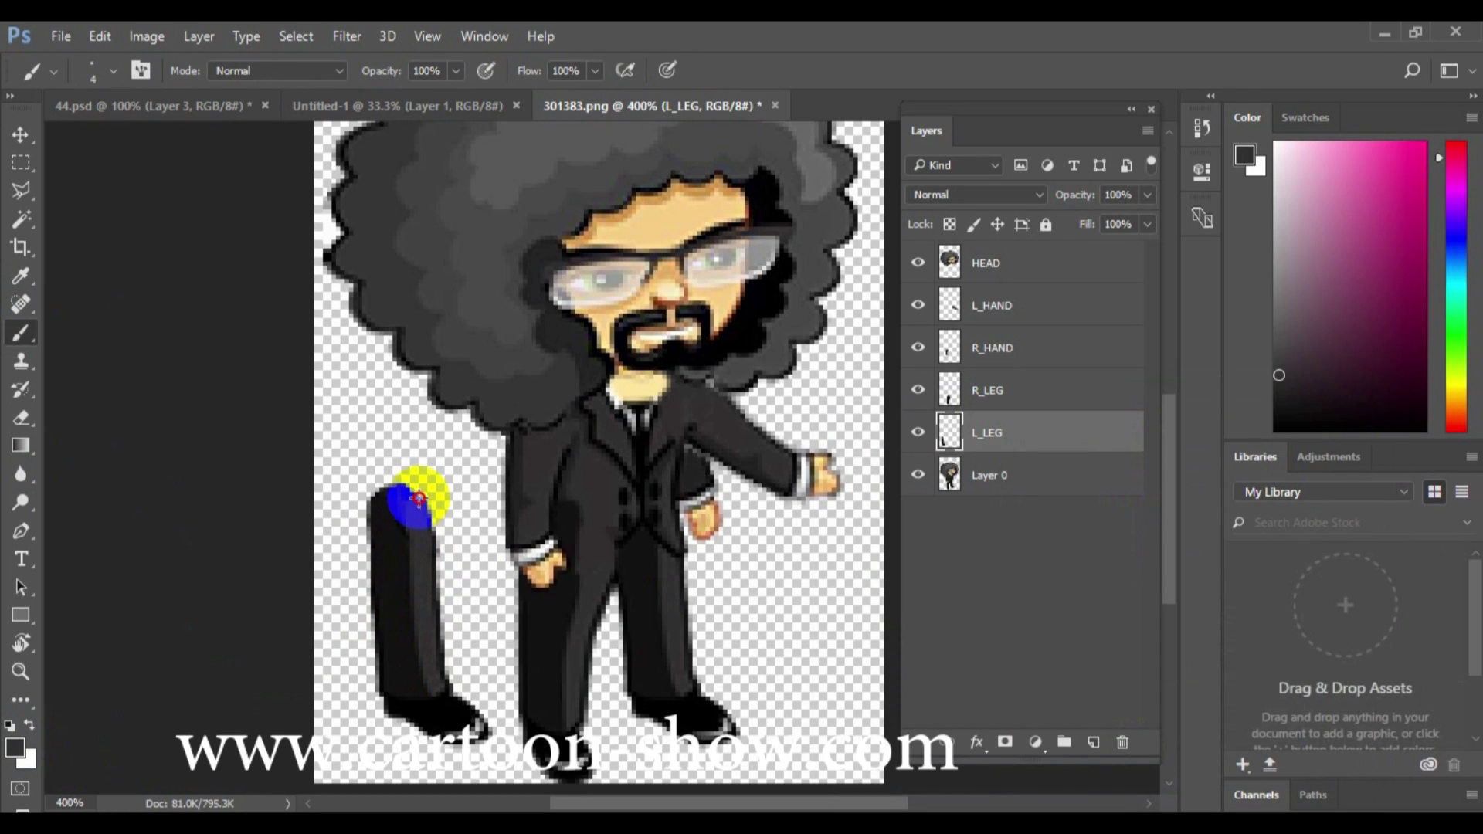
# Move the retouched L_LEG leg back over the original leg and make Layer 0 the active layer
pyautogui.moveTo(405, 491)
pyautogui.mouseDown()
pyautogui.moveTo(401, 569)
pyautogui.moveTo(556, 589)
pyautogui.moveTo(639, 590)
pyautogui.moveTo(640, 576)
pyautogui.mouseUp()
pyautogui.click(22, 191)
pyautogui.click(18, 135)
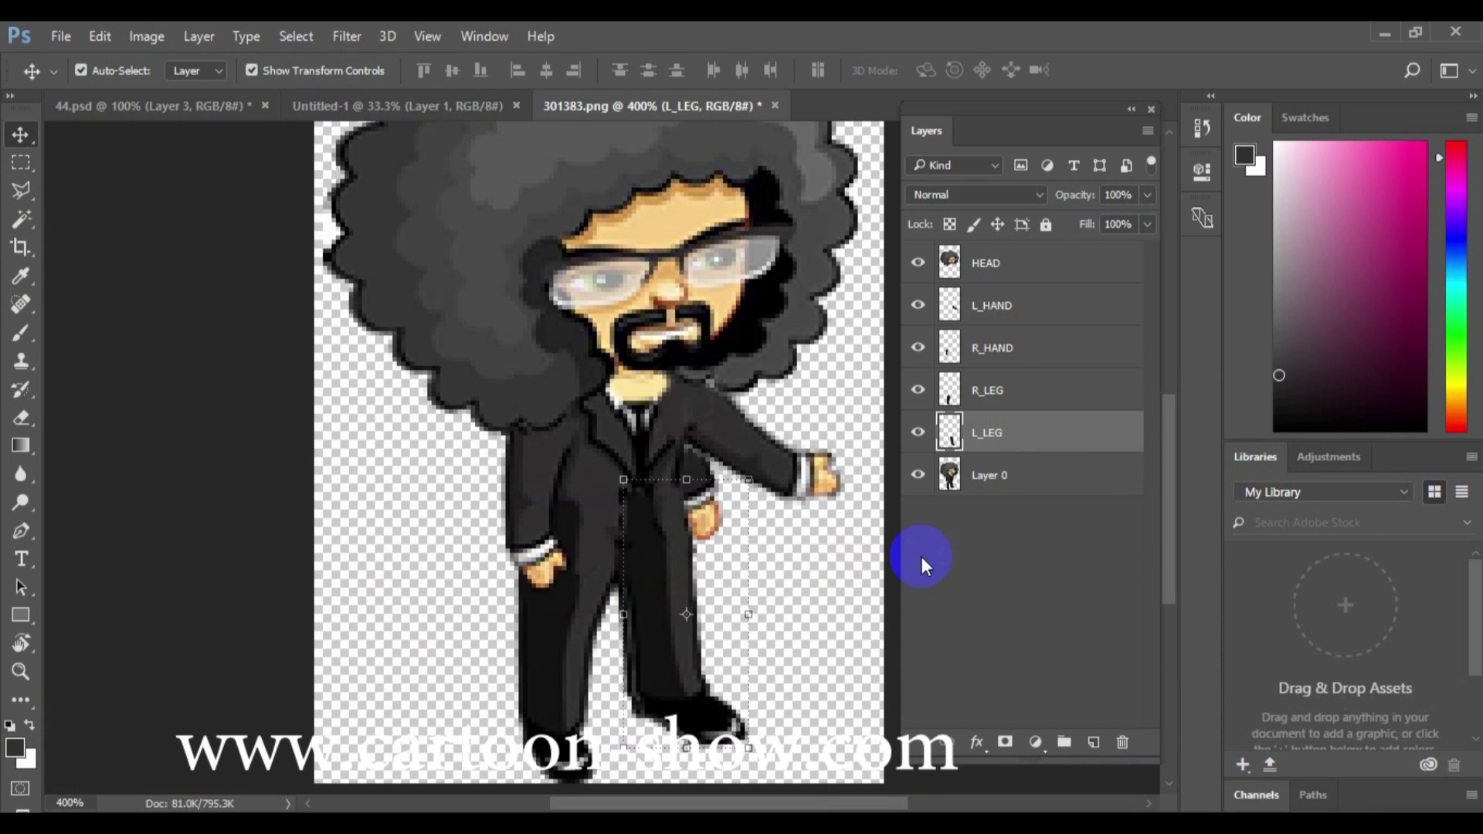
pyautogui.click(983, 478)
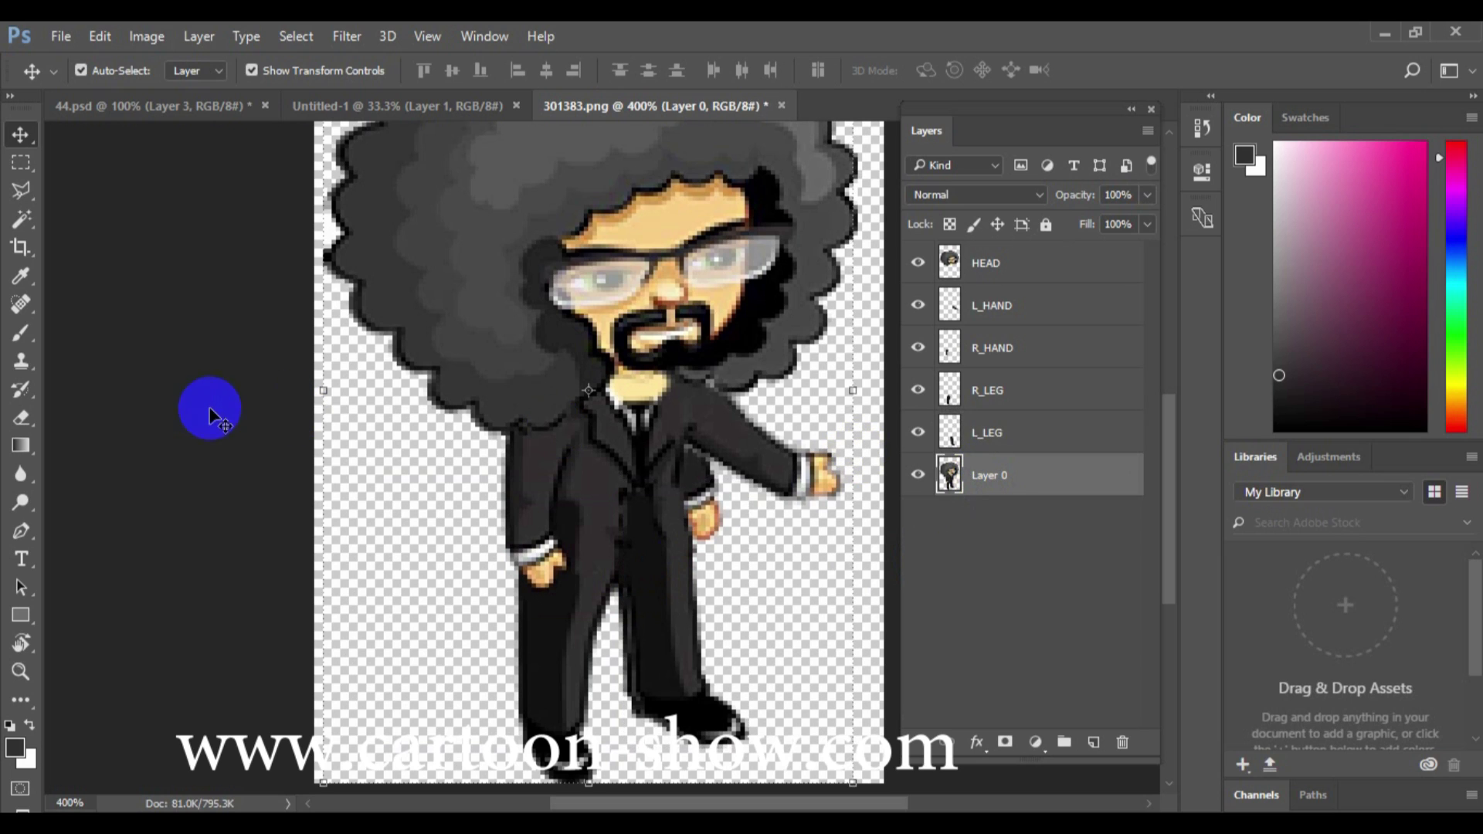
# Outline the torso from the neck down to the jacket hem with a closed Polygonal Lasso selection on Layer 0
pyautogui.click(21, 190)
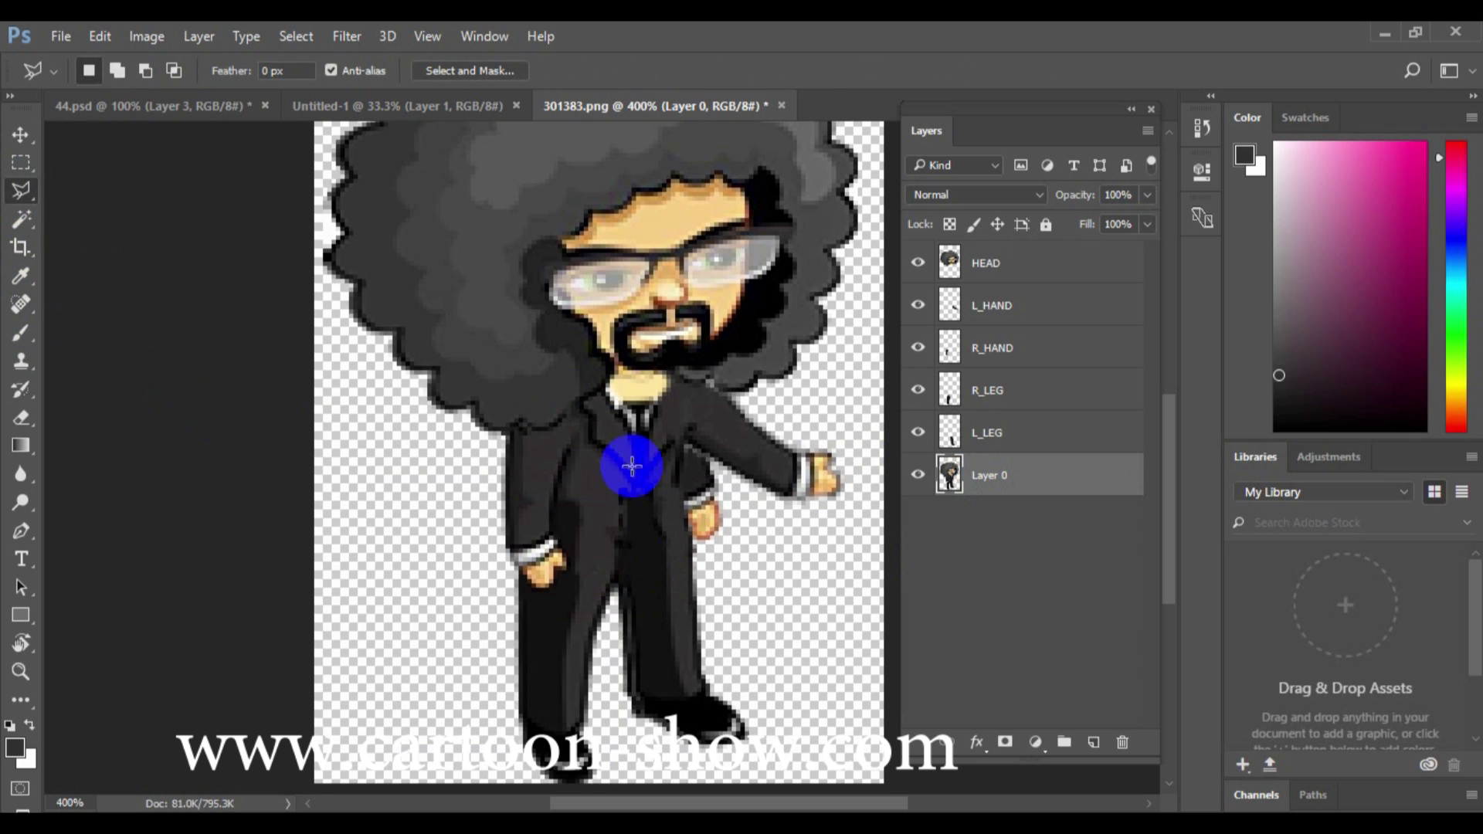
pyautogui.click(524, 512)
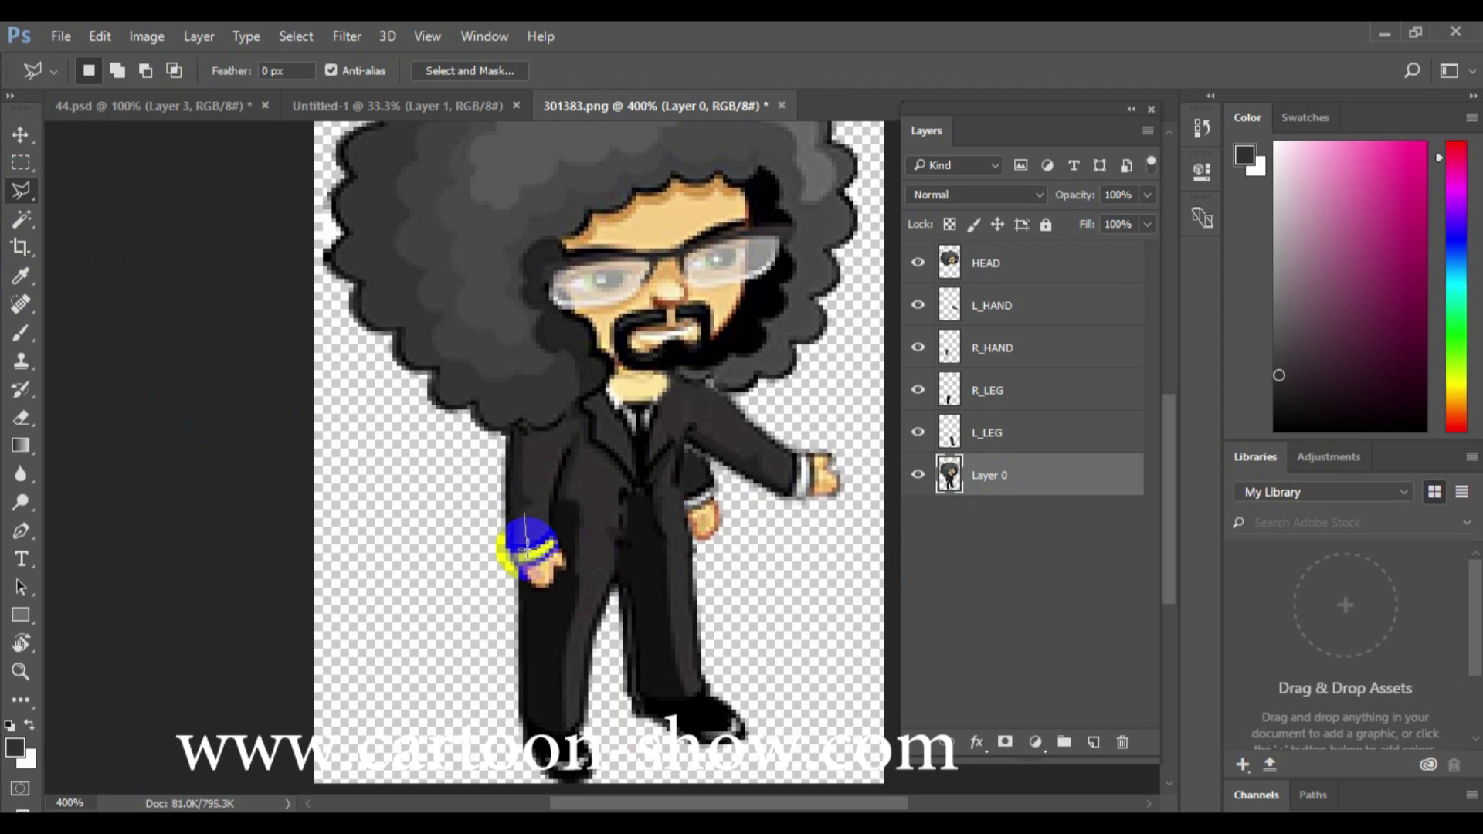
pyautogui.click(522, 556)
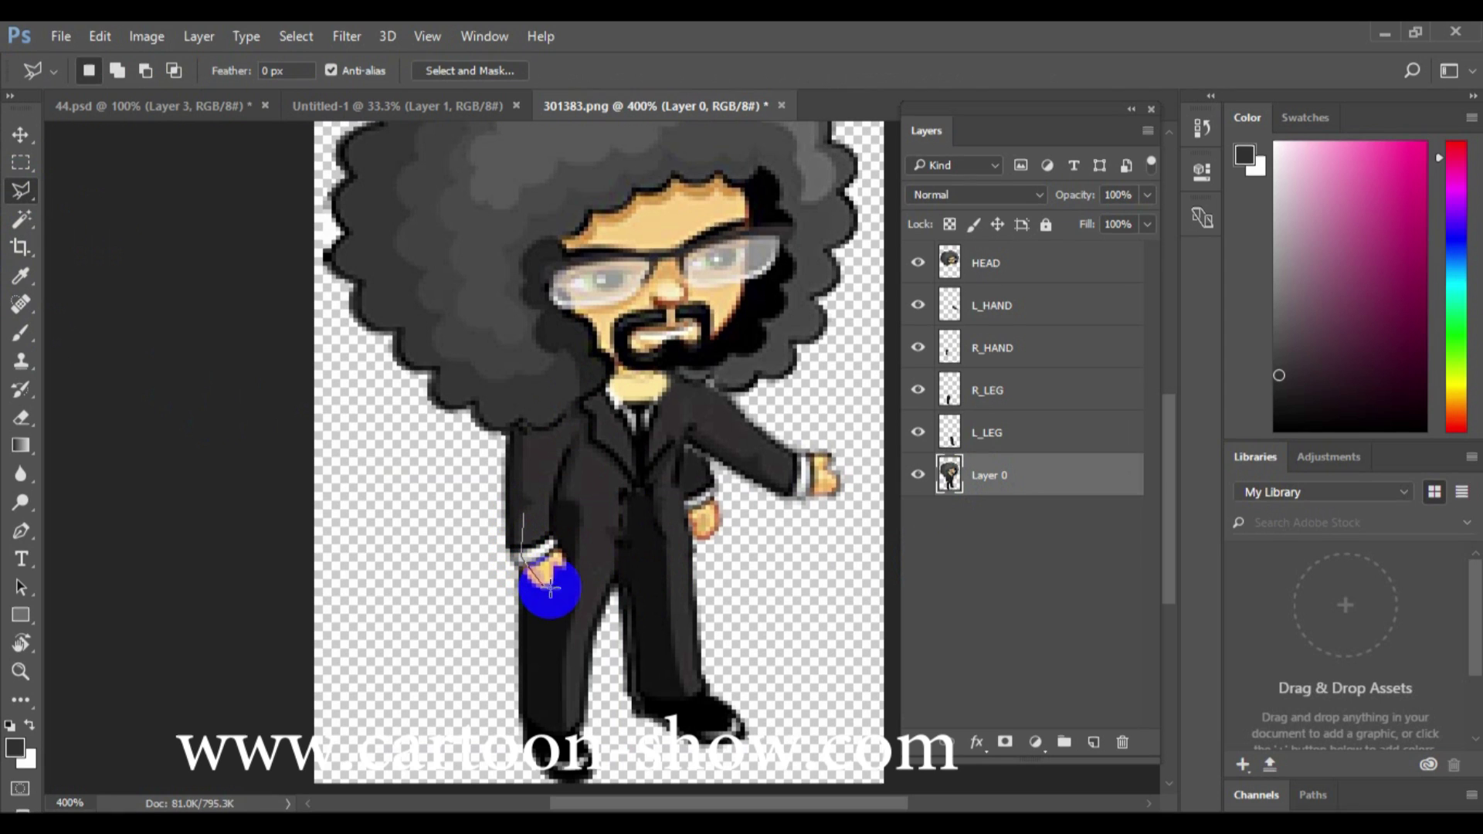
pyautogui.click(575, 587)
pyautogui.click(637, 585)
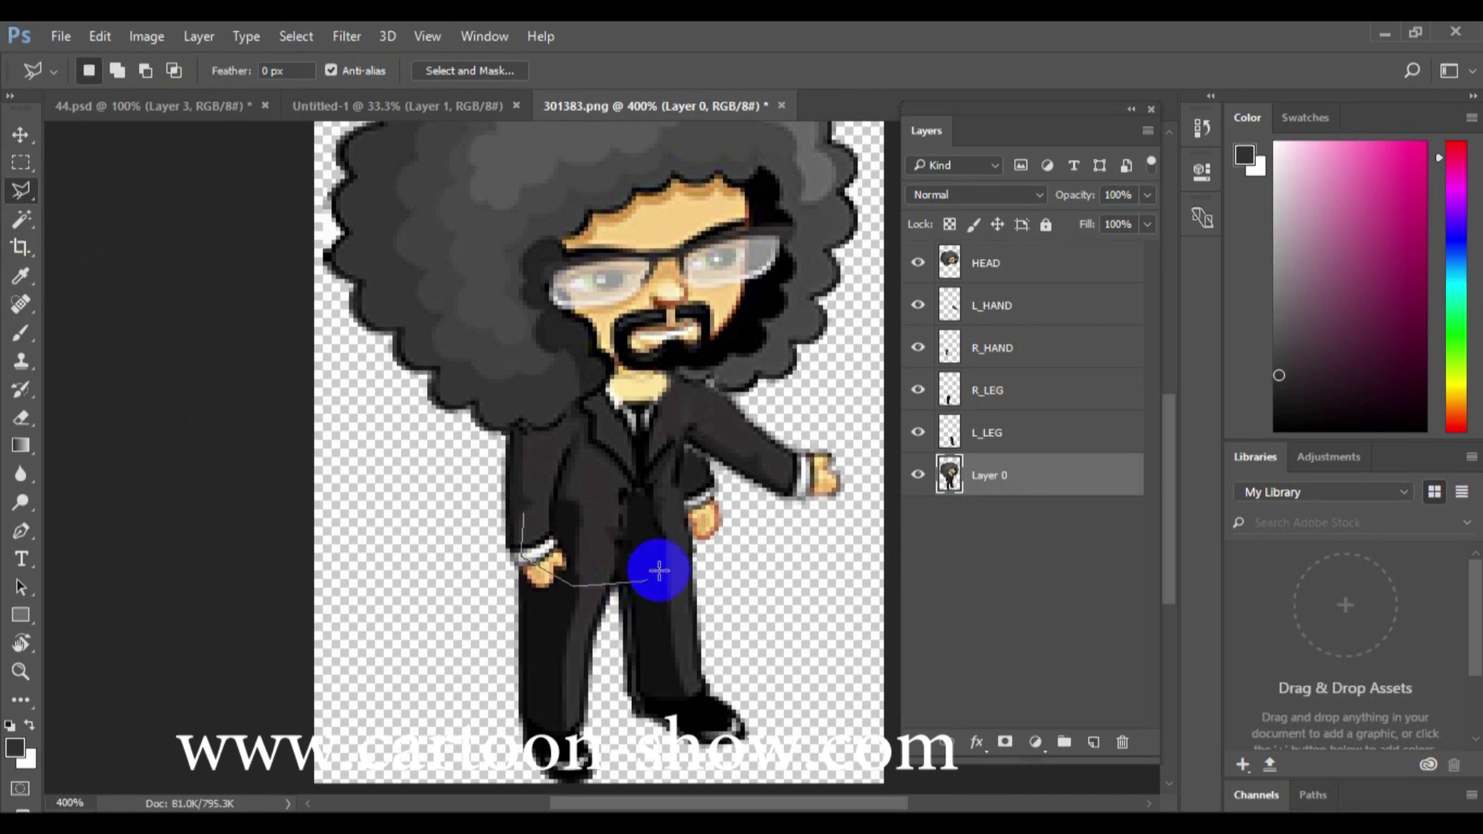
pyautogui.click(679, 545)
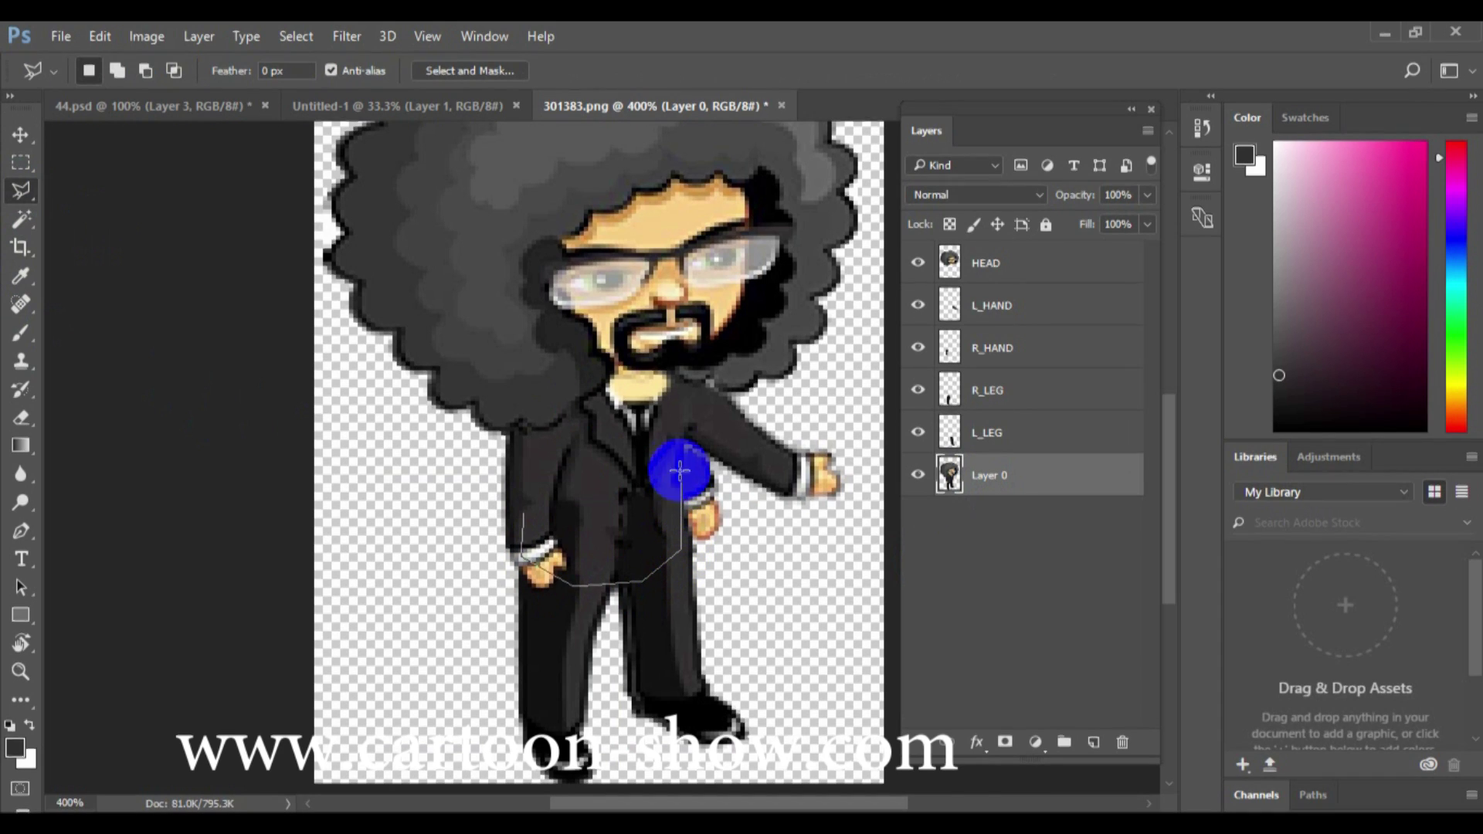
pyautogui.click(680, 402)
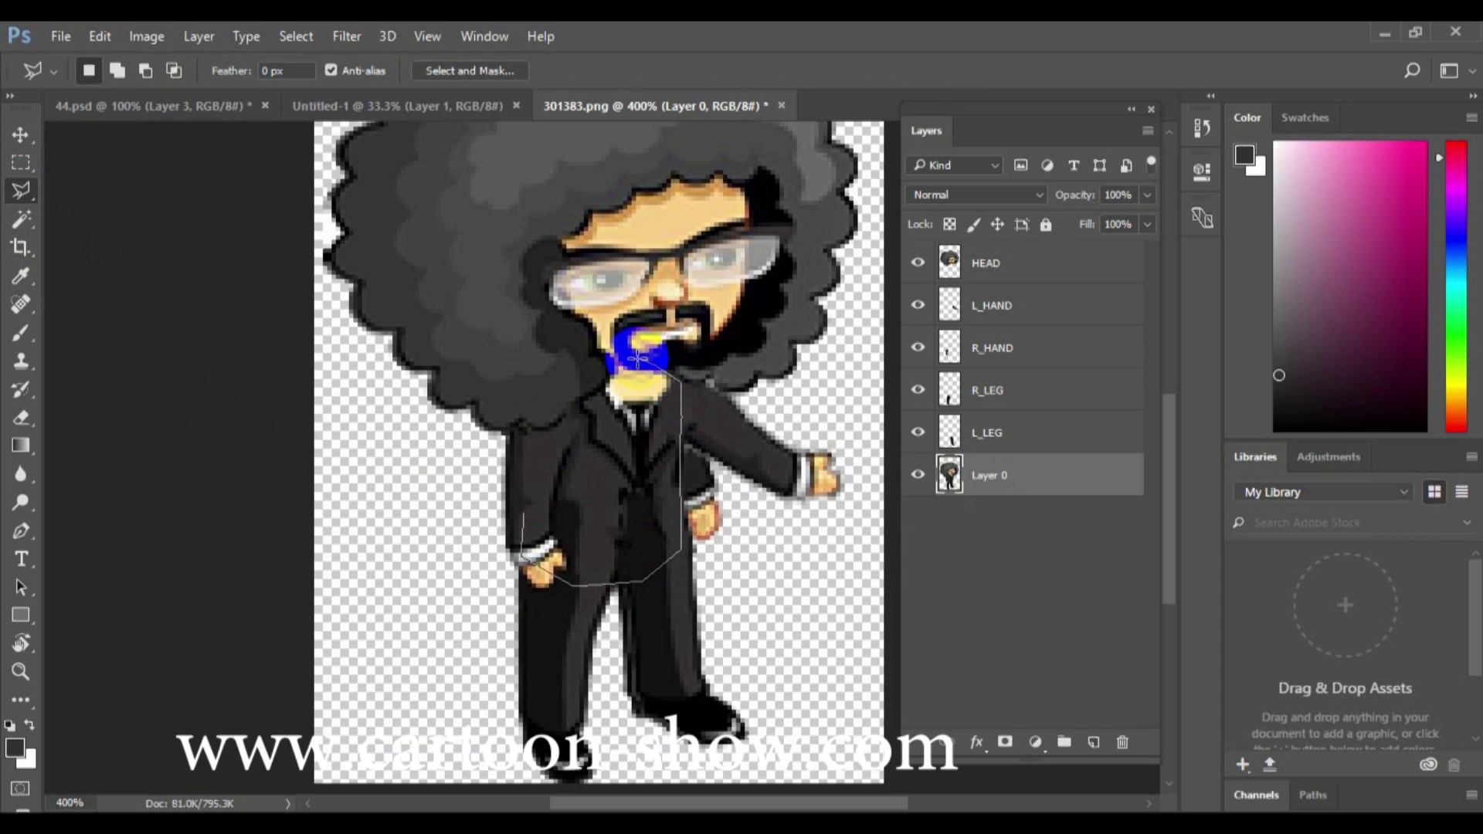
pyautogui.click(610, 355)
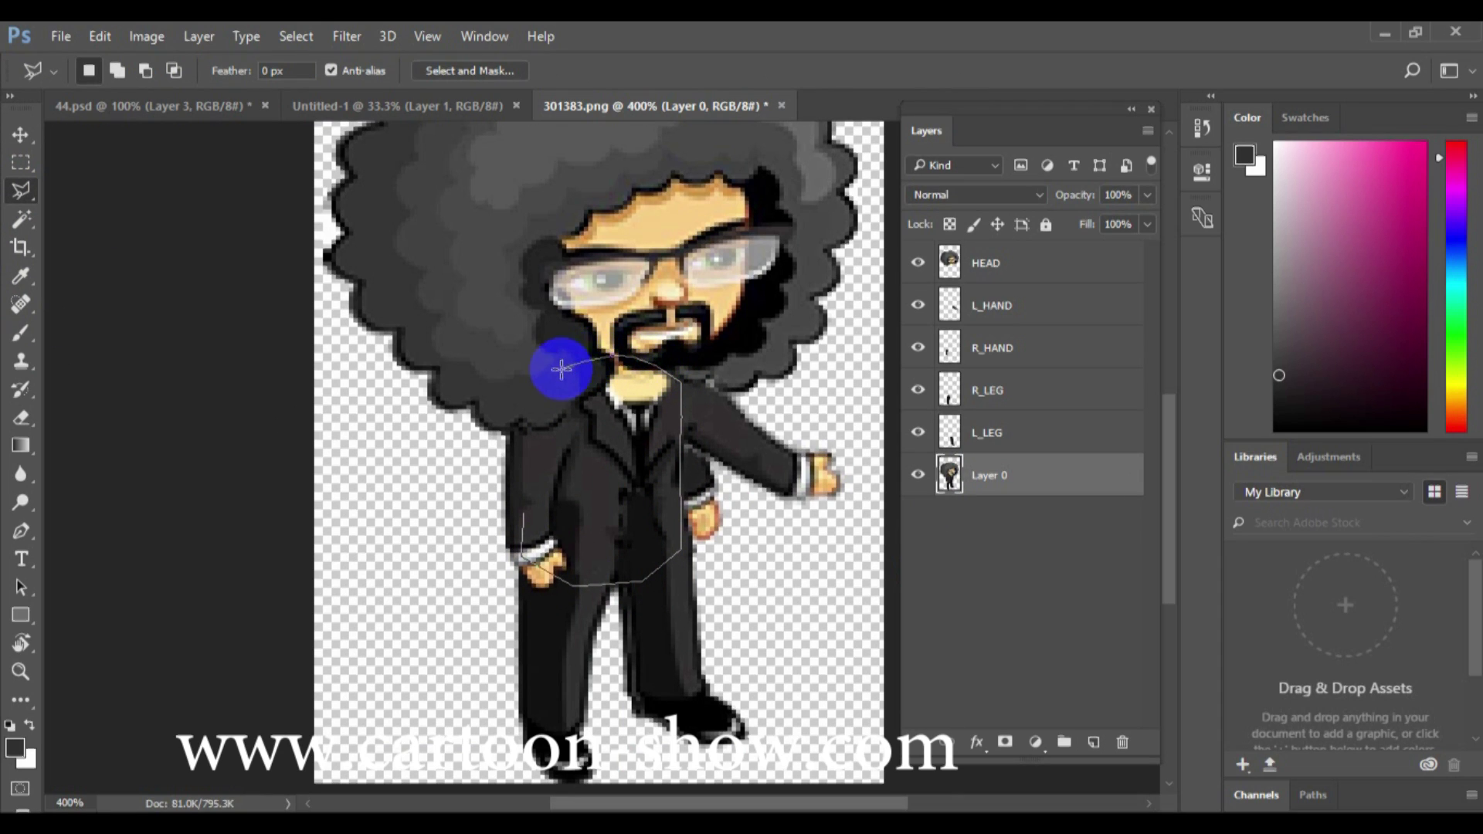
pyautogui.click(560, 368)
pyautogui.click(540, 396)
pyautogui.click(525, 475)
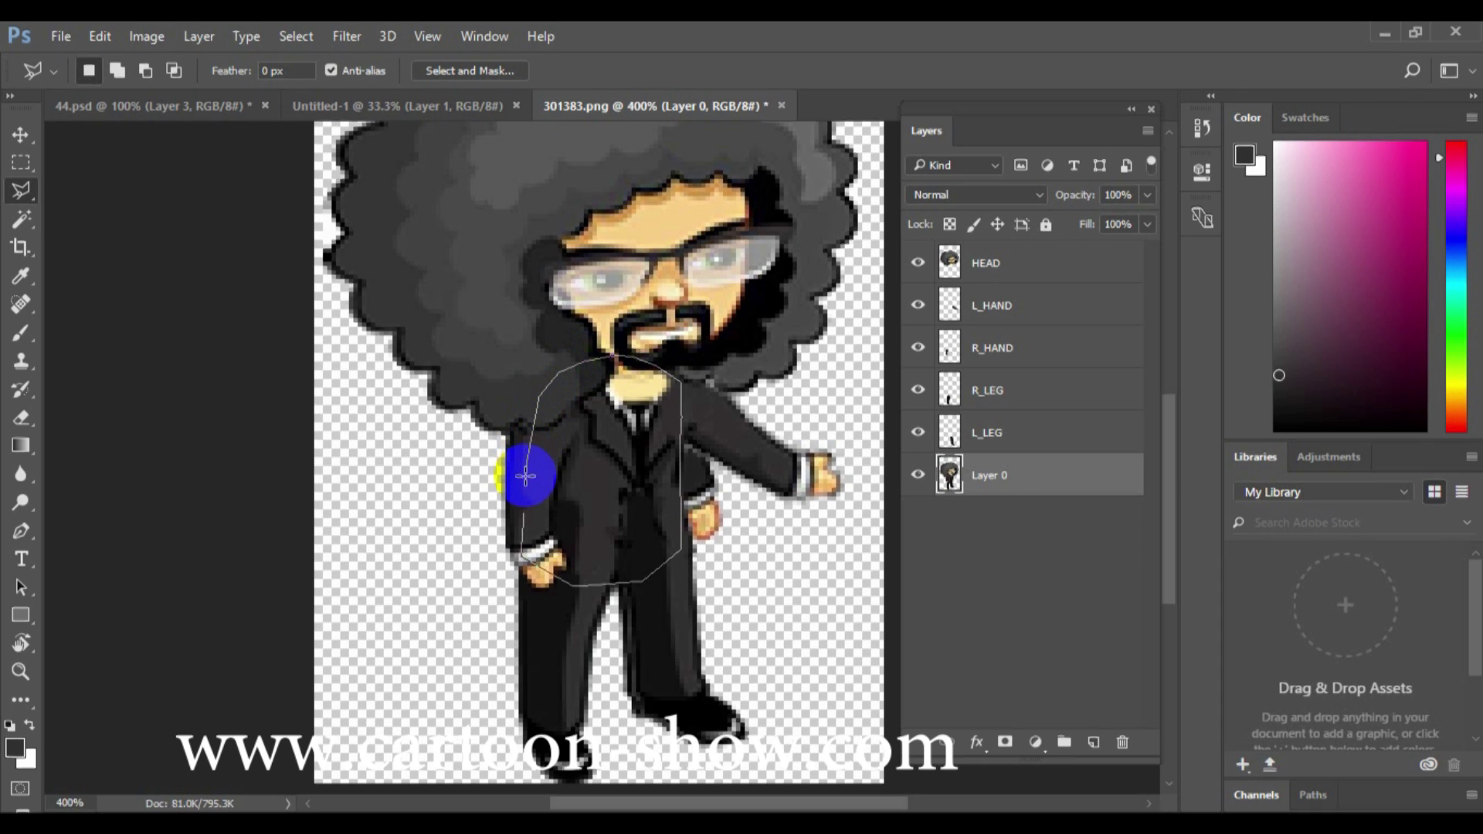
pyautogui.click(528, 481)
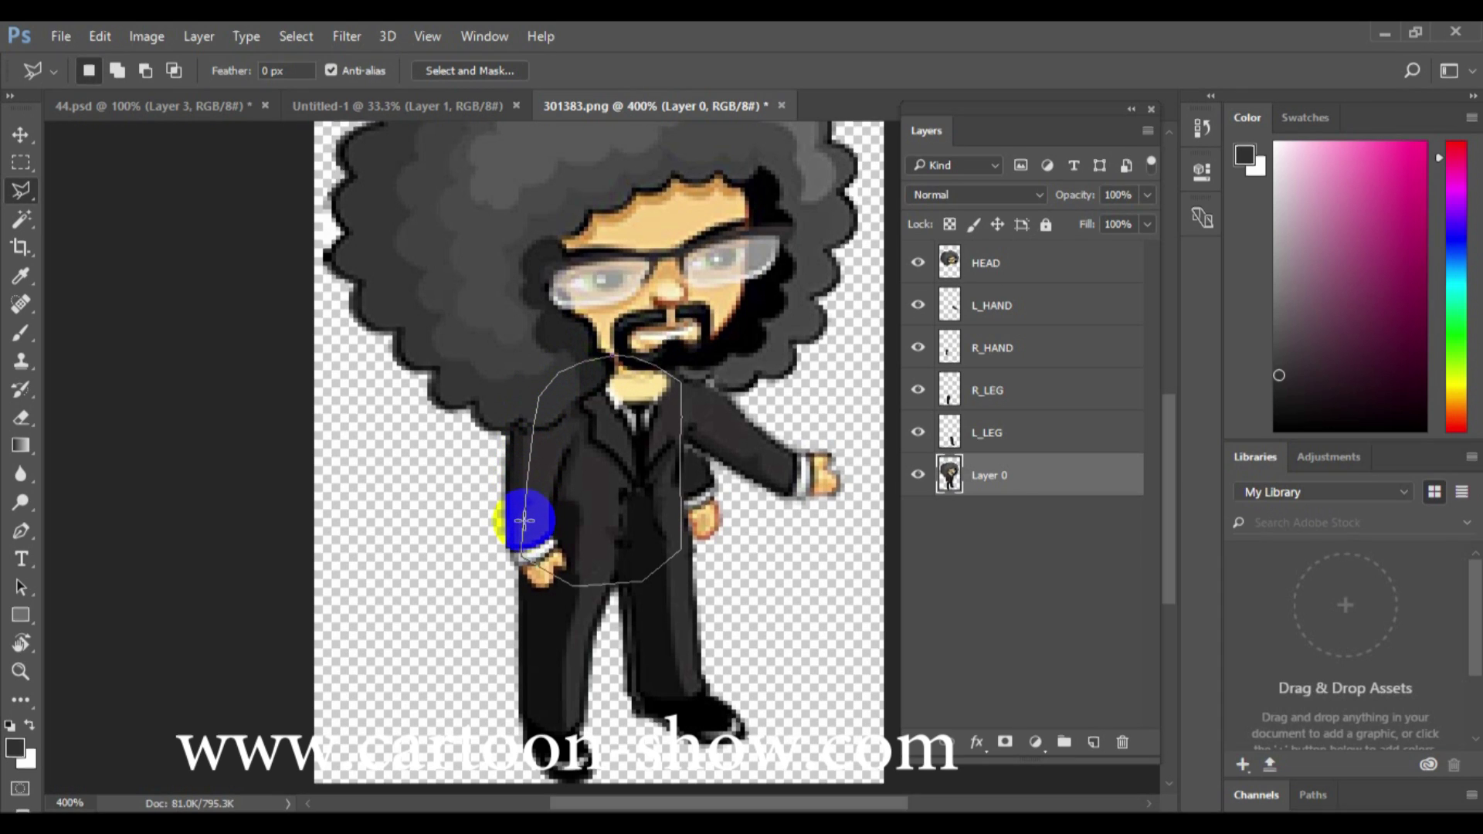
pyautogui.doubleClick(524, 520)
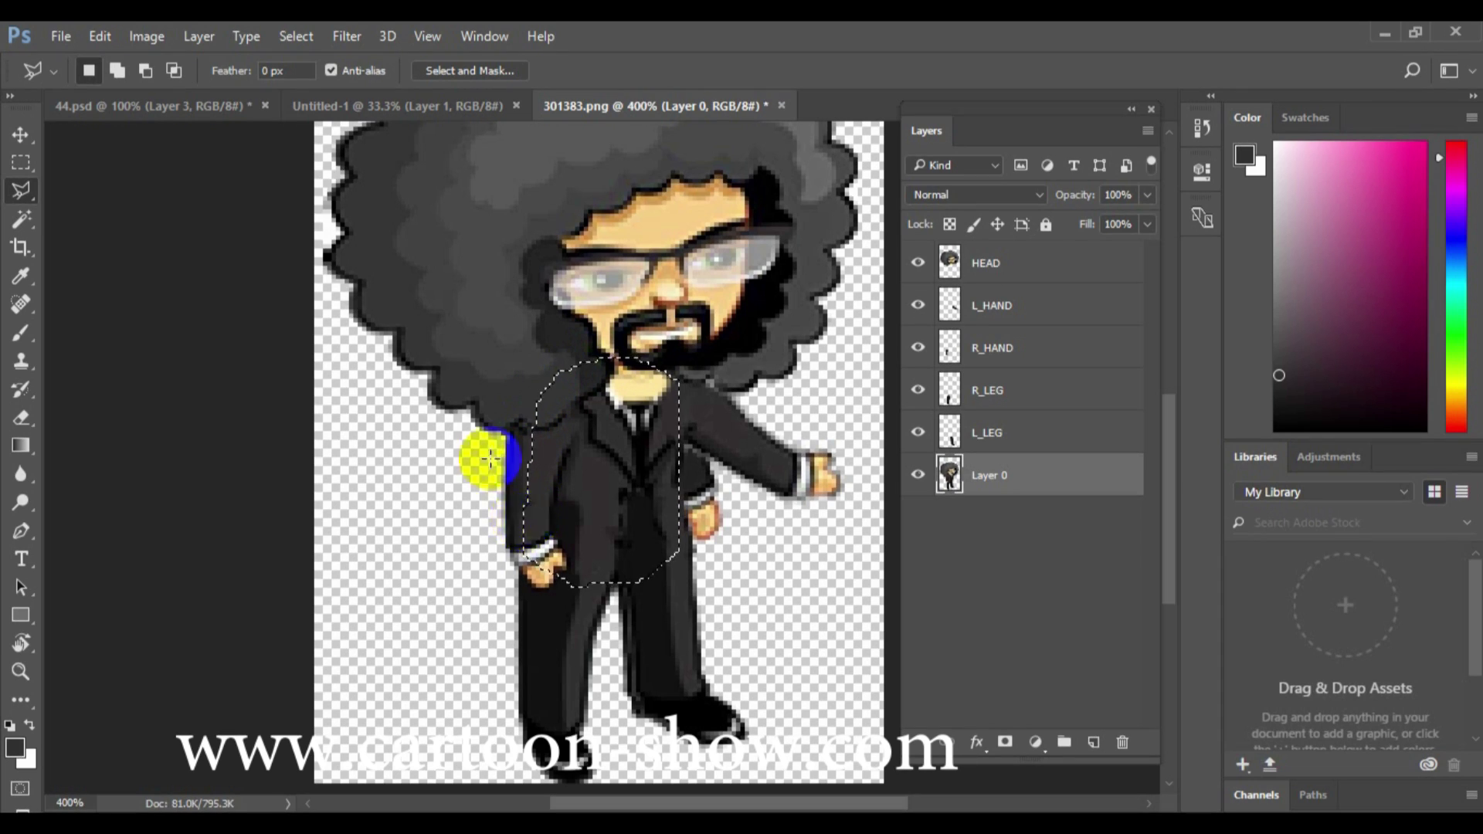
# Copy the selected torso into a new layer named BODY and move it onto the empty area beside the character
pyautogui.click(97, 34)
pyautogui.click(178, 176)
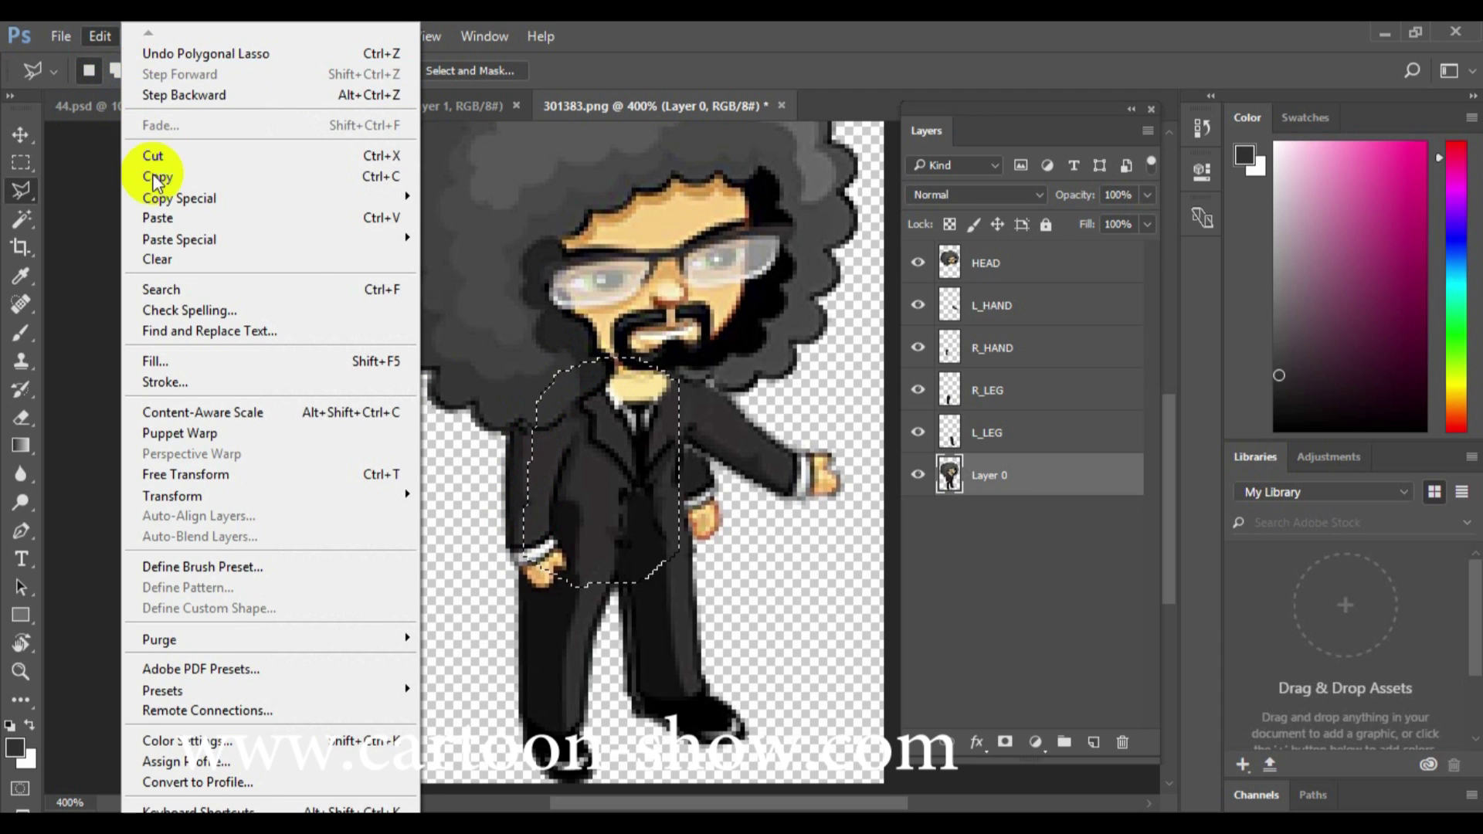
pyautogui.click(1095, 743)
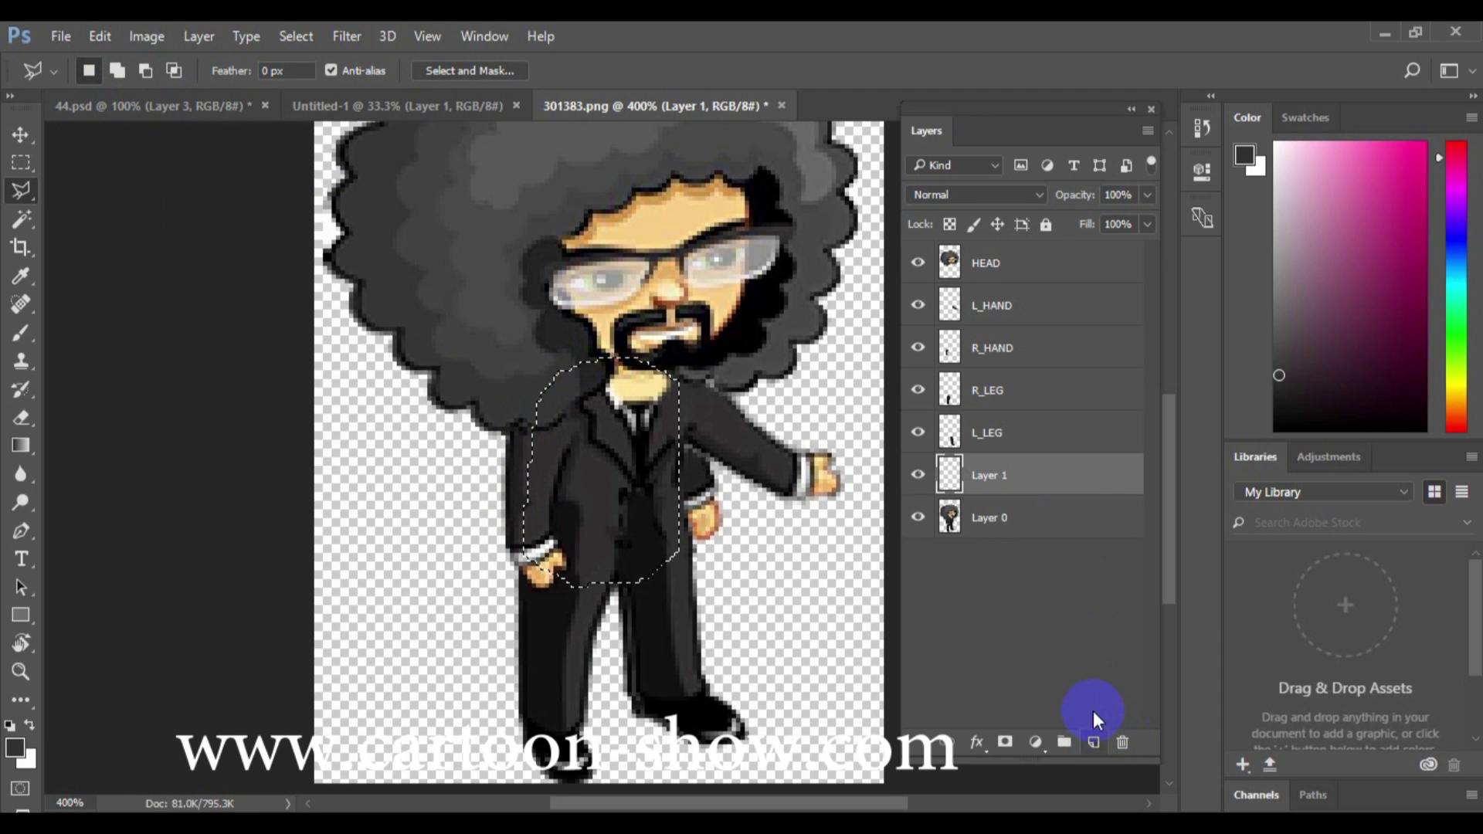
pyautogui.click(1010, 475)
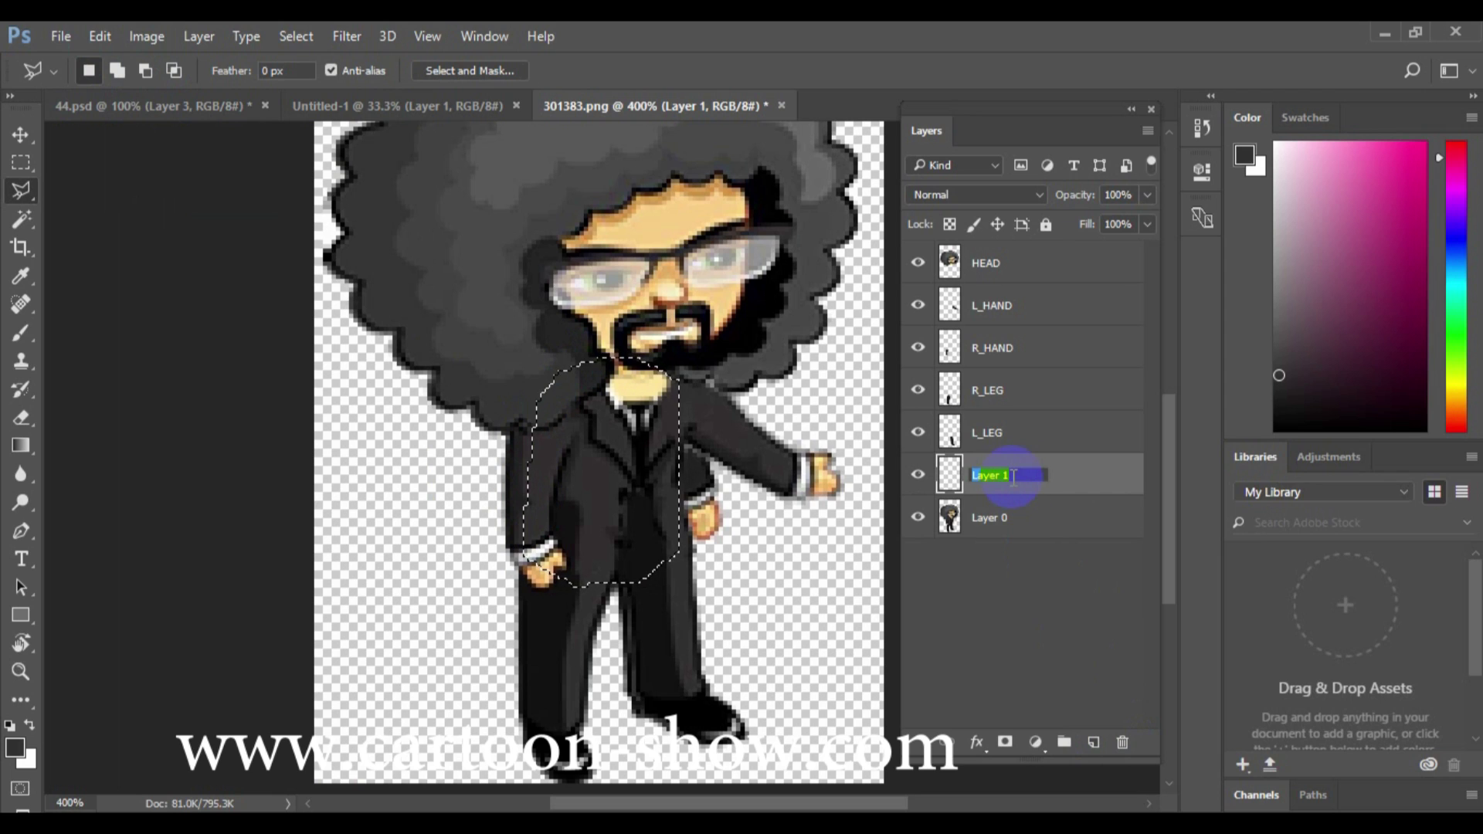
pyautogui.write('BODY')
pyautogui.press('Return')
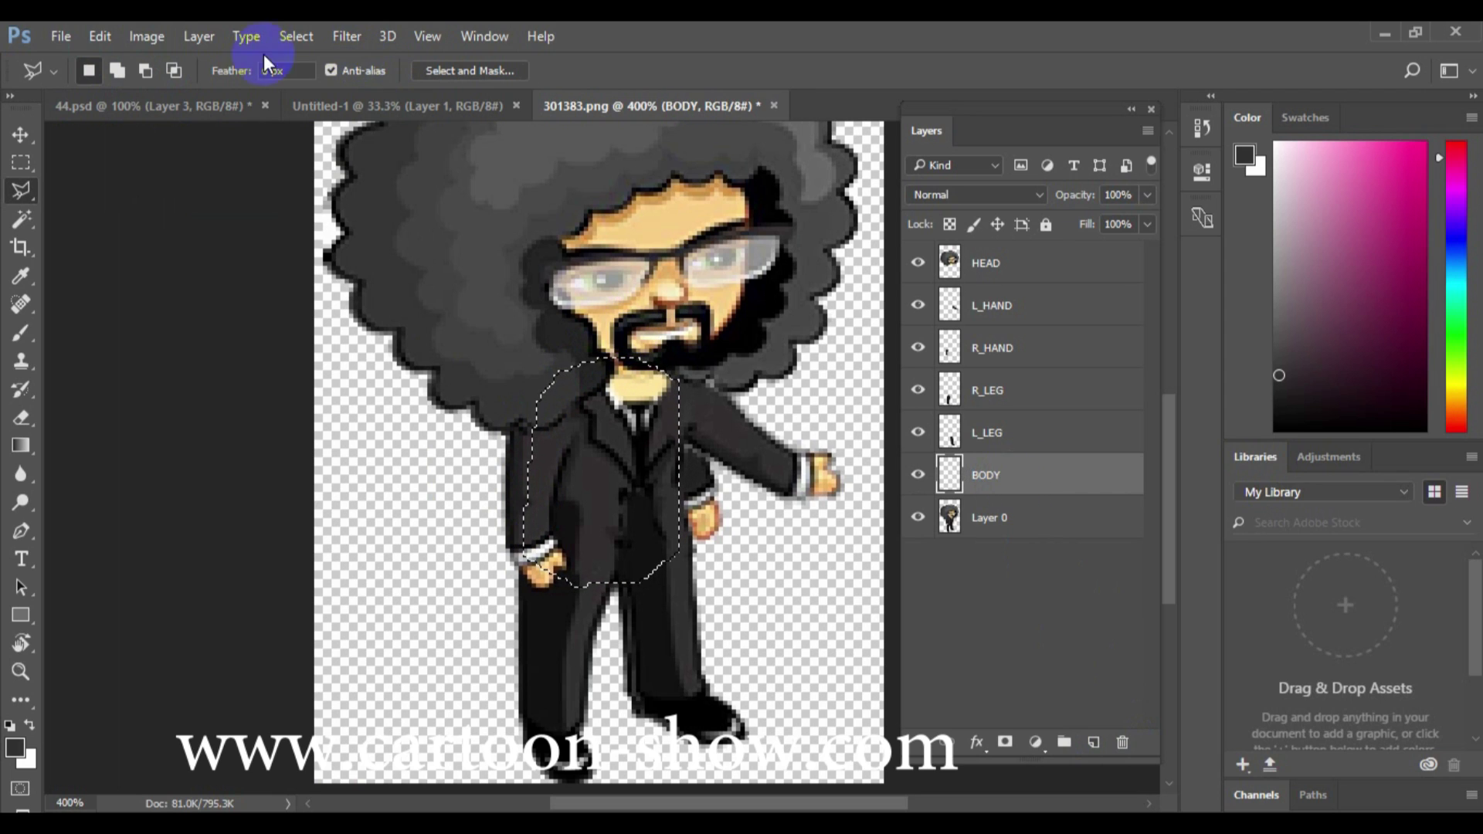
pyautogui.click(95, 36)
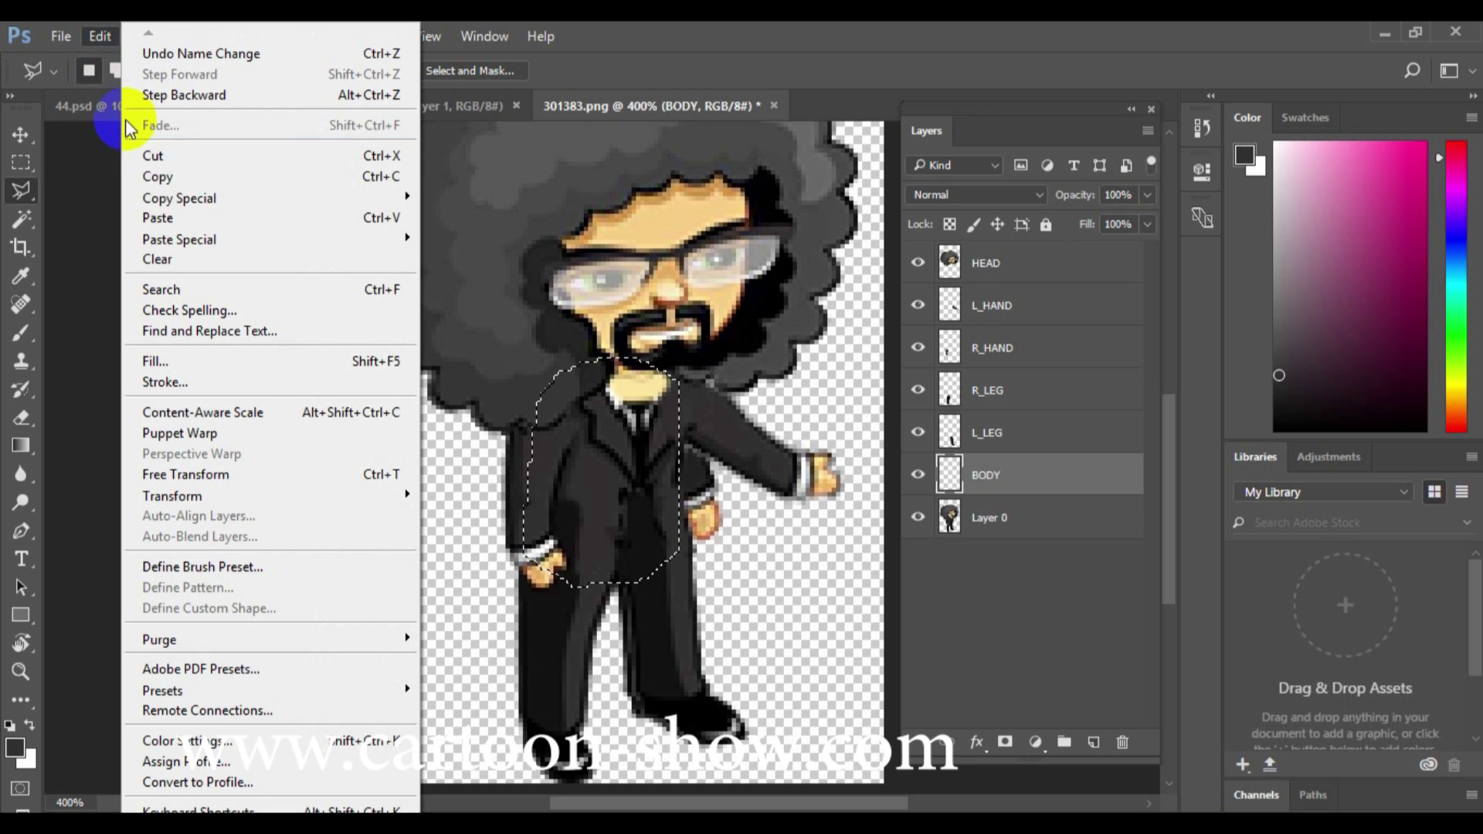
pyautogui.click(166, 218)
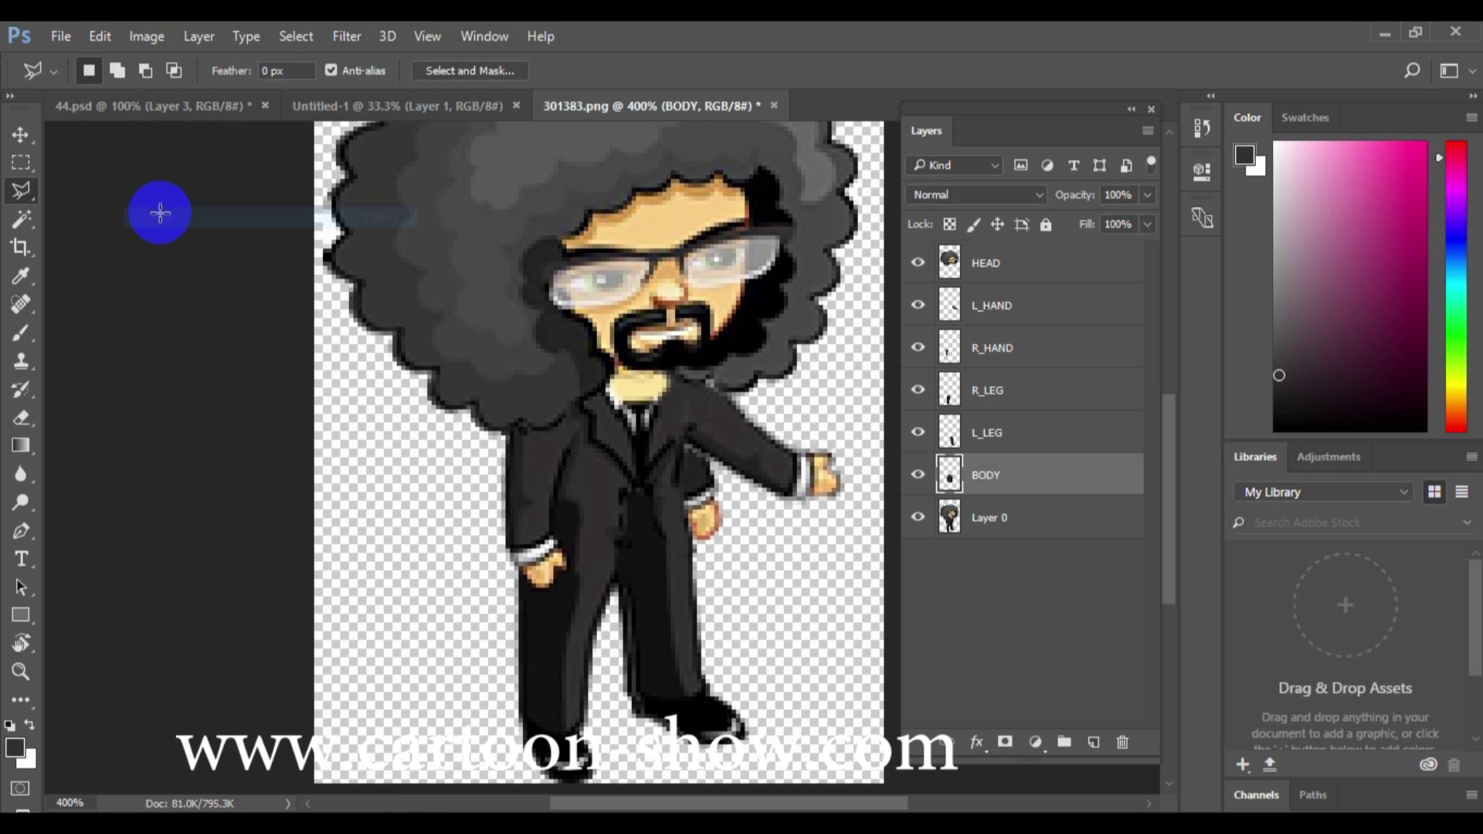
pyautogui.click(20, 134)
pyautogui.moveTo(544, 423); pyautogui.dragTo(388, 538)
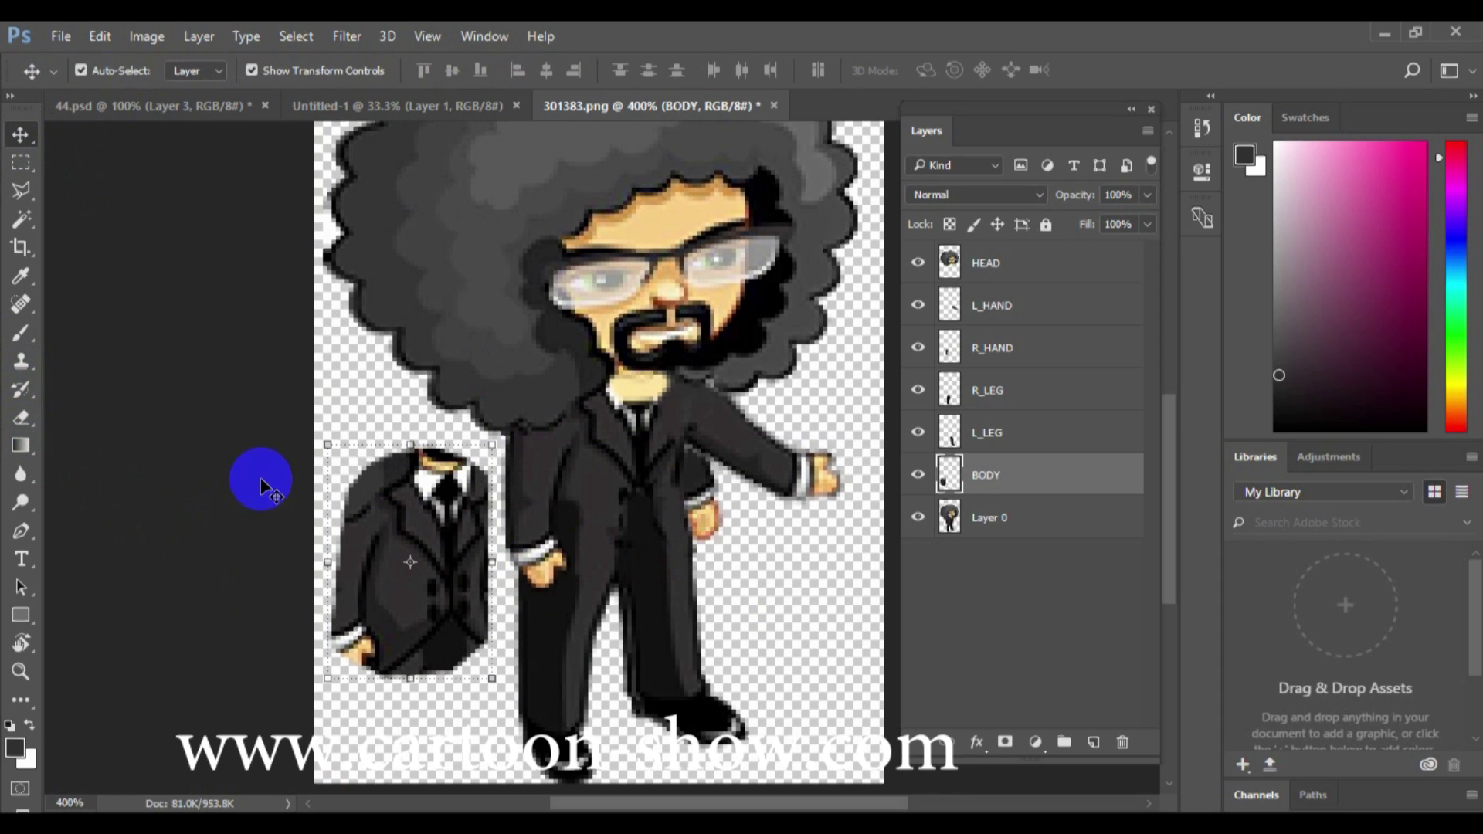
# Set the foreground color to a dark grey sampled from the jacket of the copied torso
pyautogui.click(15, 747)
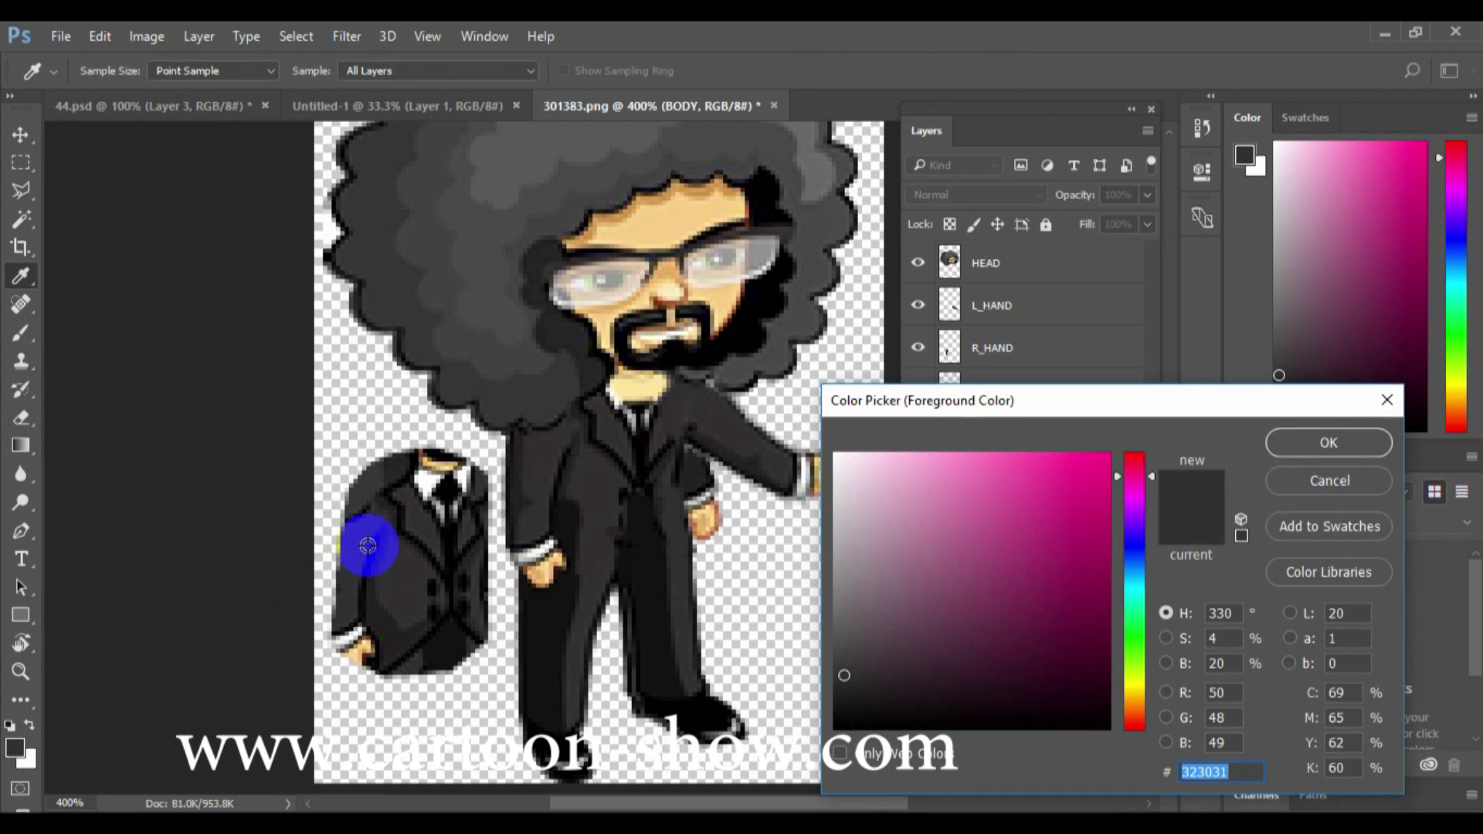
pyautogui.click(448, 523)
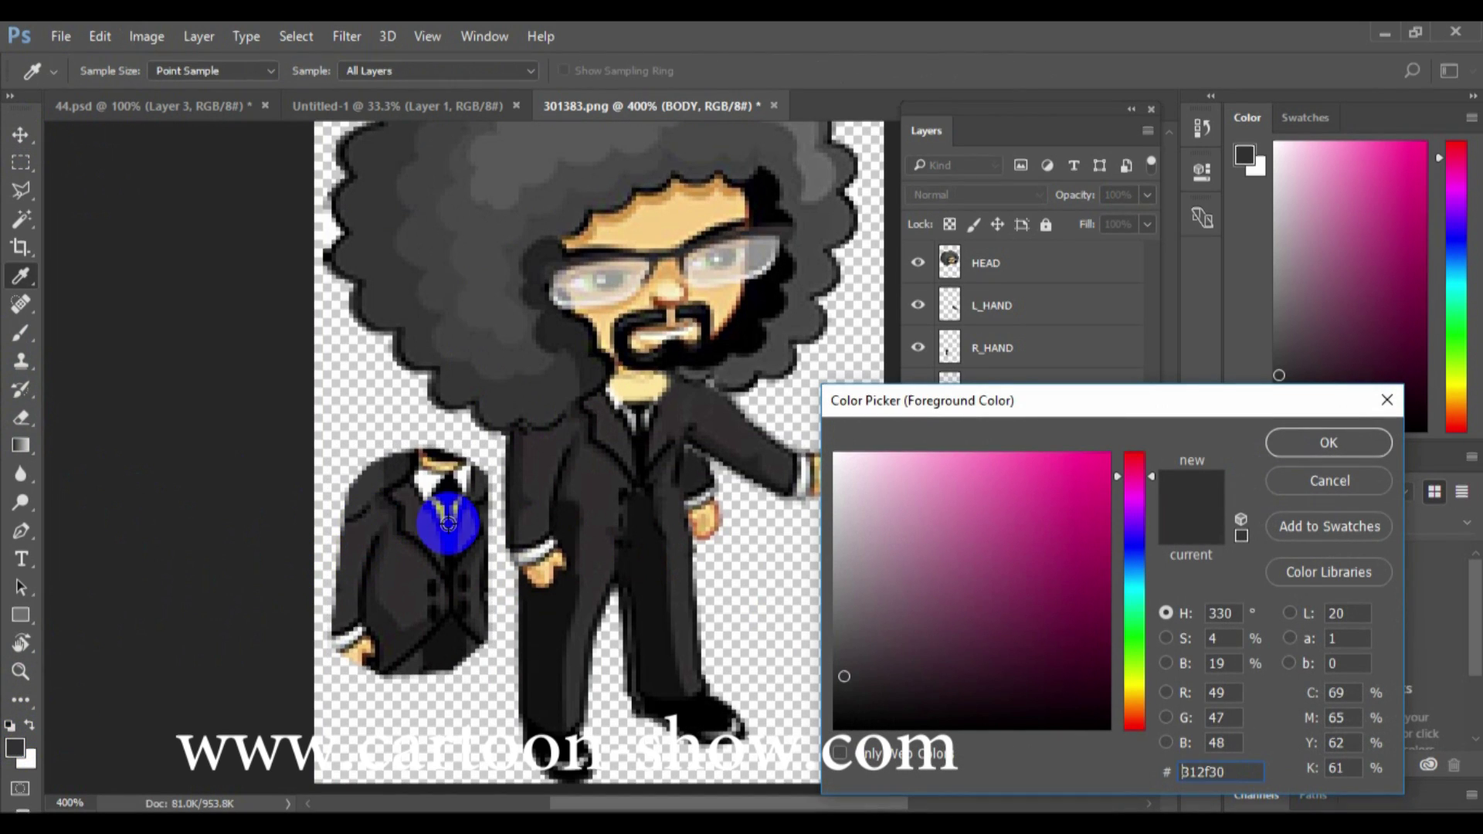
pyautogui.click(379, 620)
pyautogui.click(1294, 450)
pyautogui.press('v')
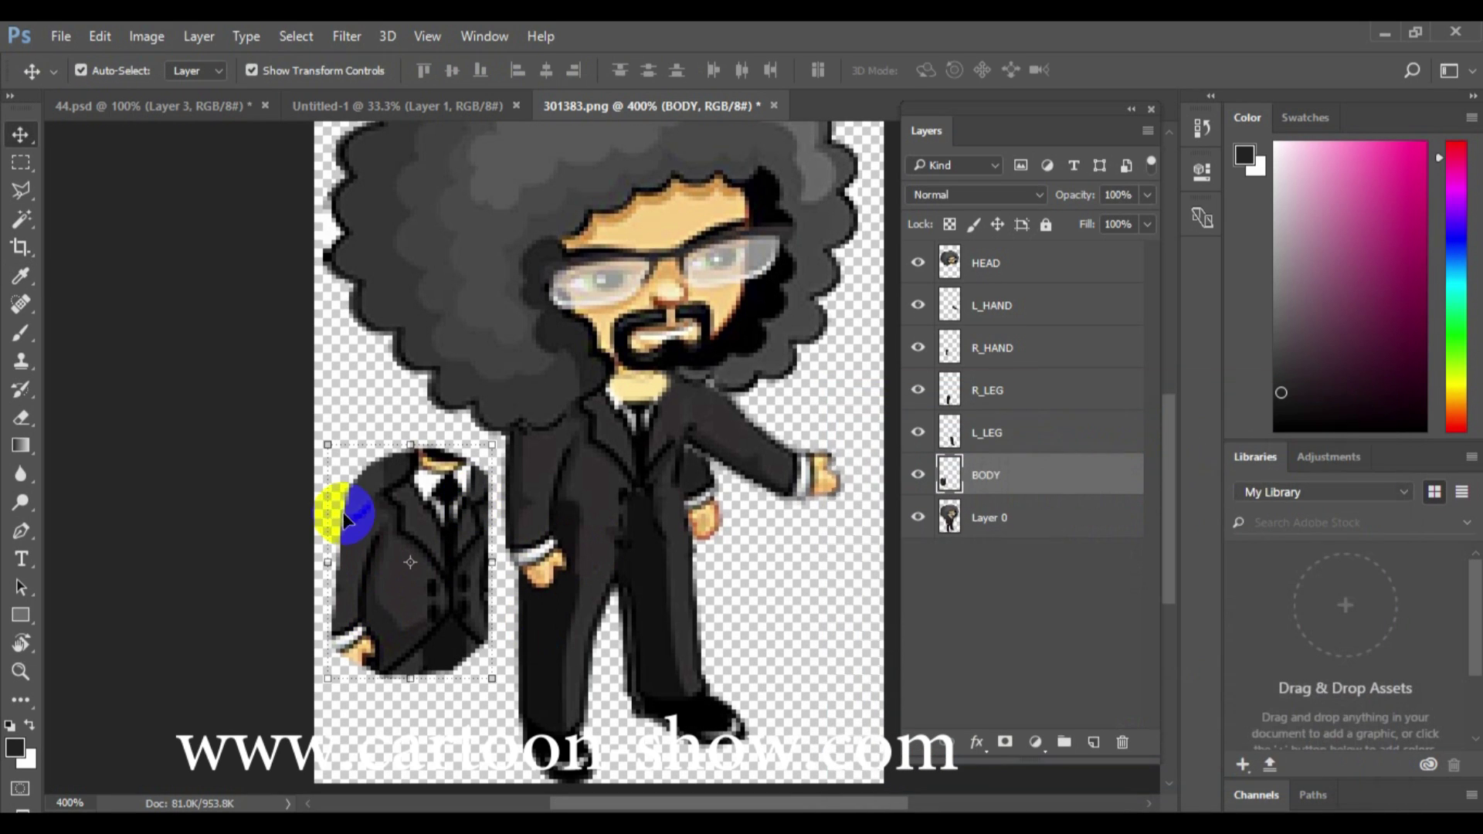
# Paint over the hand, cuff and sleeve outline on the BODY layer's jacket with the dark grey 4 px brush
pyautogui.click(19, 336)
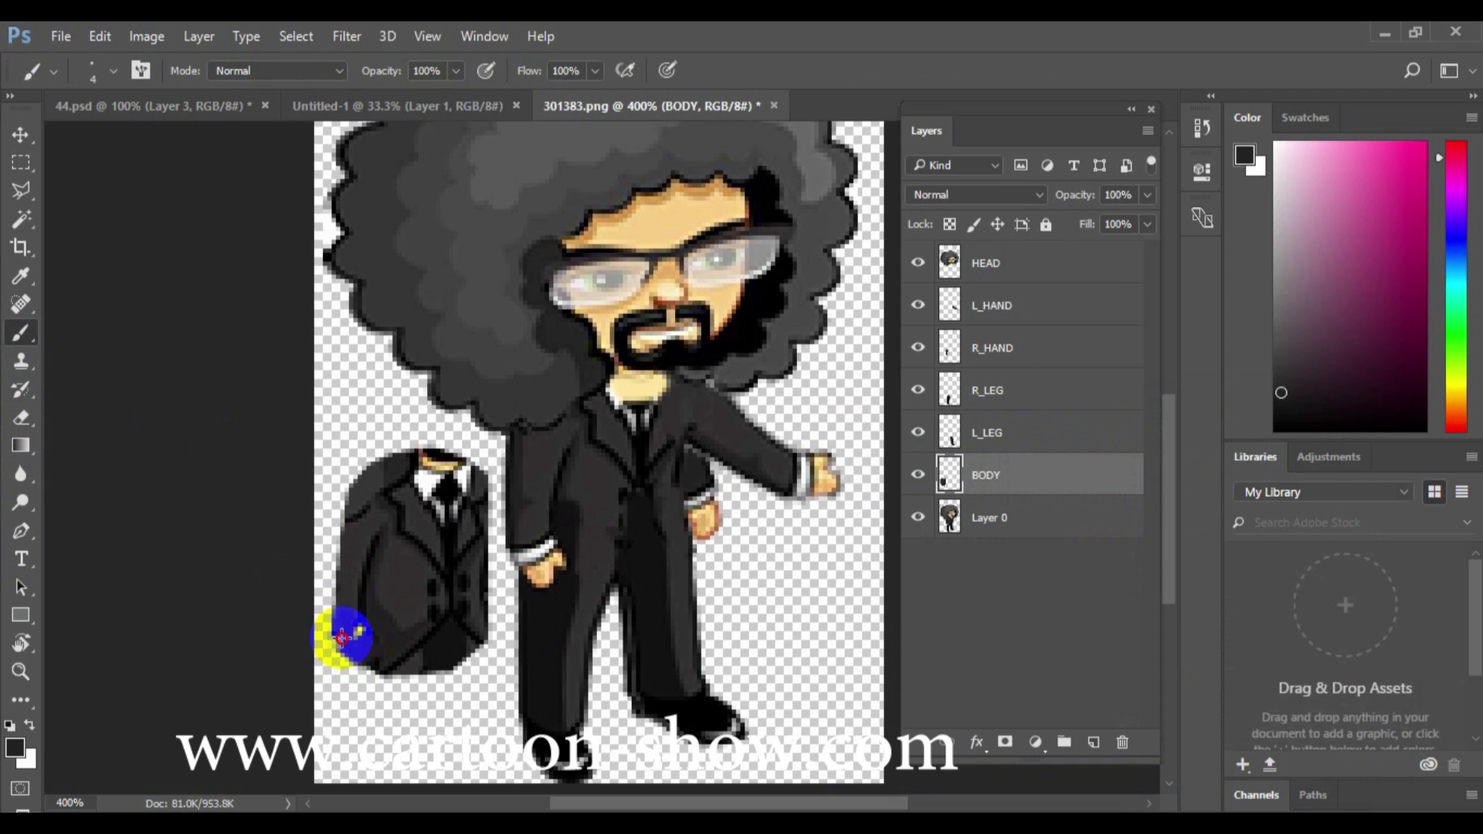
pyautogui.moveTo(364, 625)
pyautogui.mouseDown()
pyautogui.moveTo(372, 536)
pyautogui.moveTo(355, 596)
pyautogui.mouseUp()
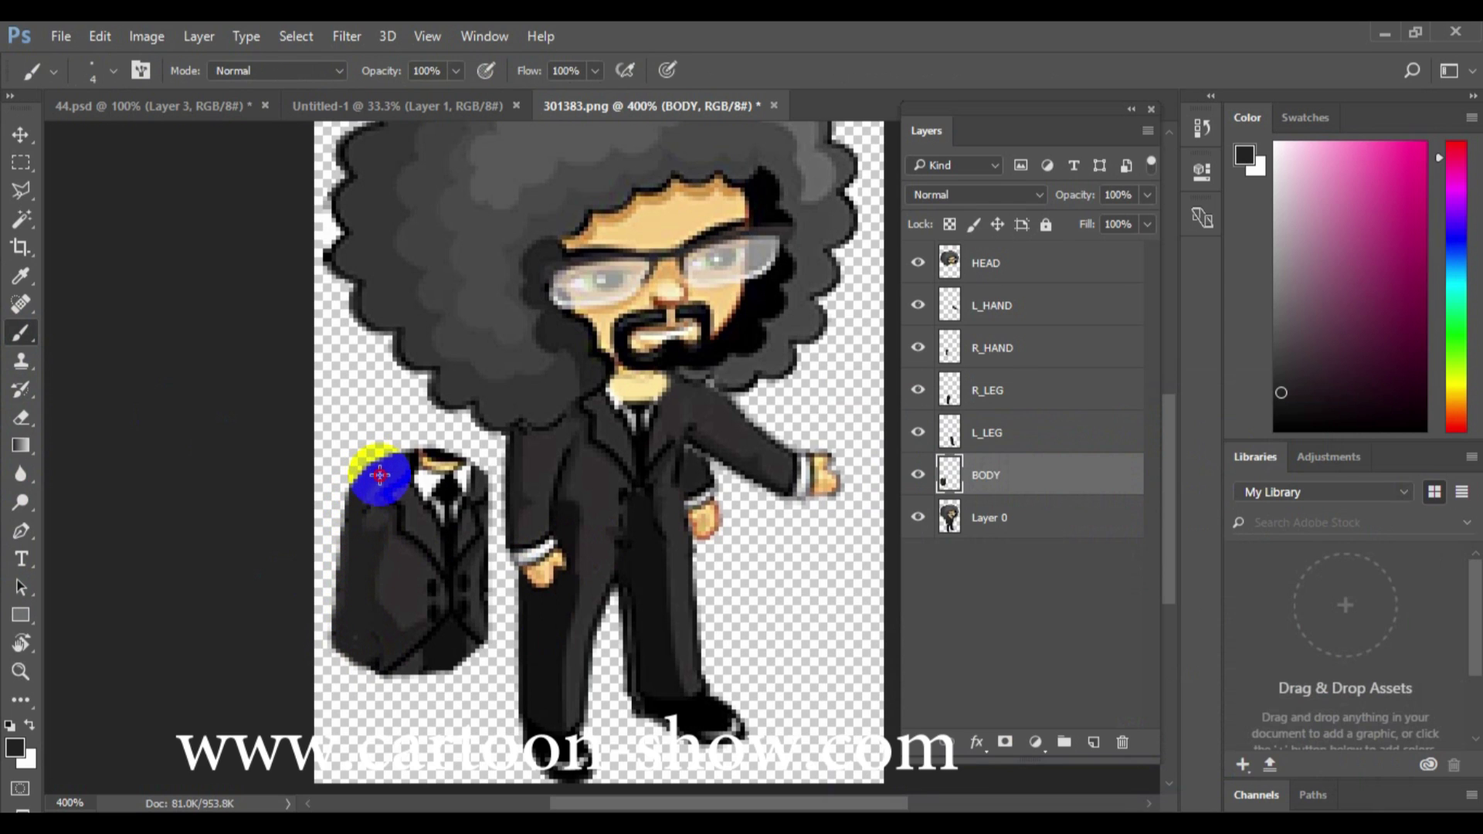
pyautogui.moveTo(376, 536); pyautogui.dragTo(373, 642)
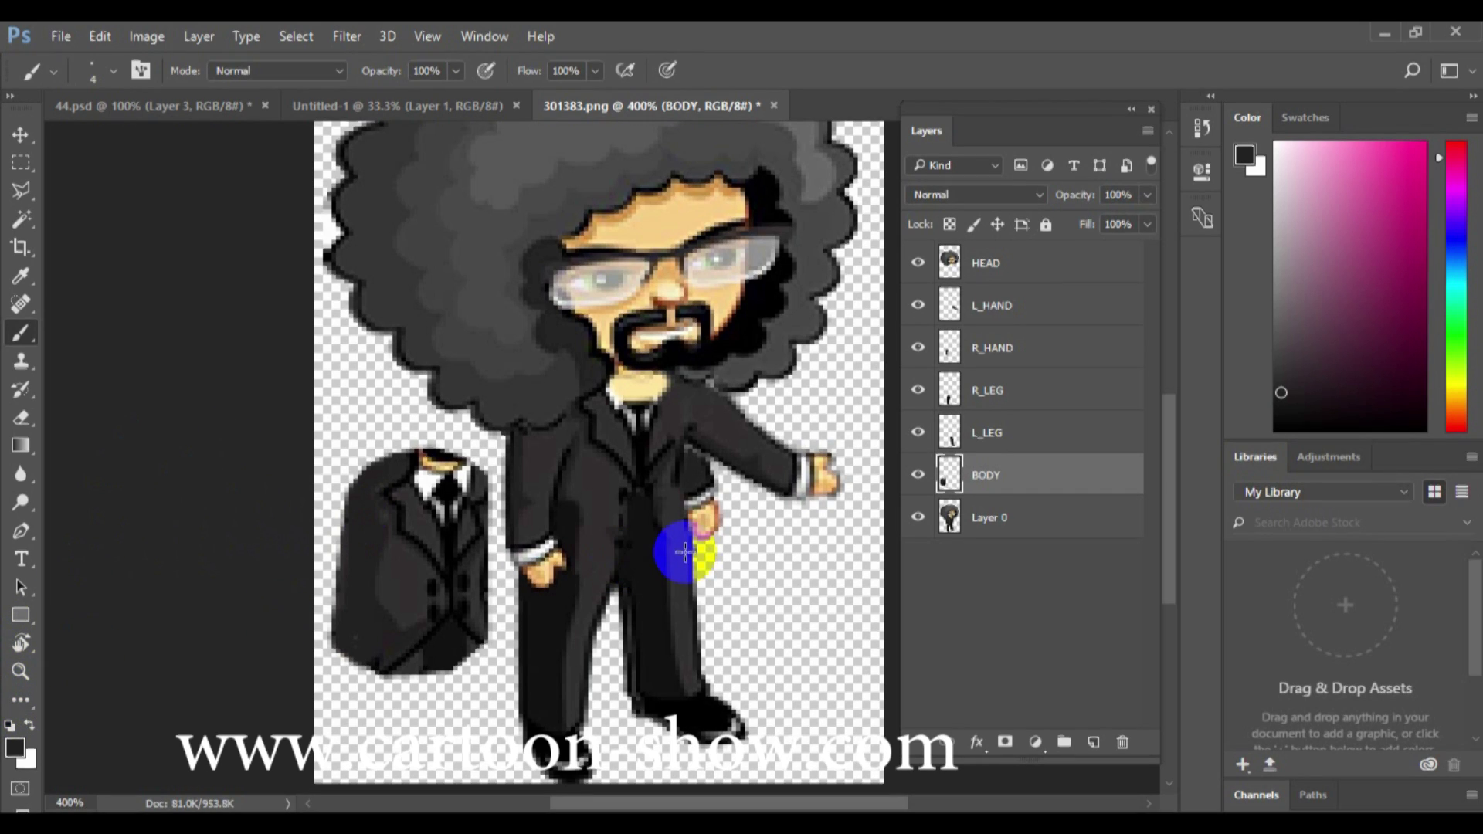
# Sample the skin tone from the copied torso's neck as foreground color and paint a rounded neck stump above the collar
pyautogui.click(15, 747)
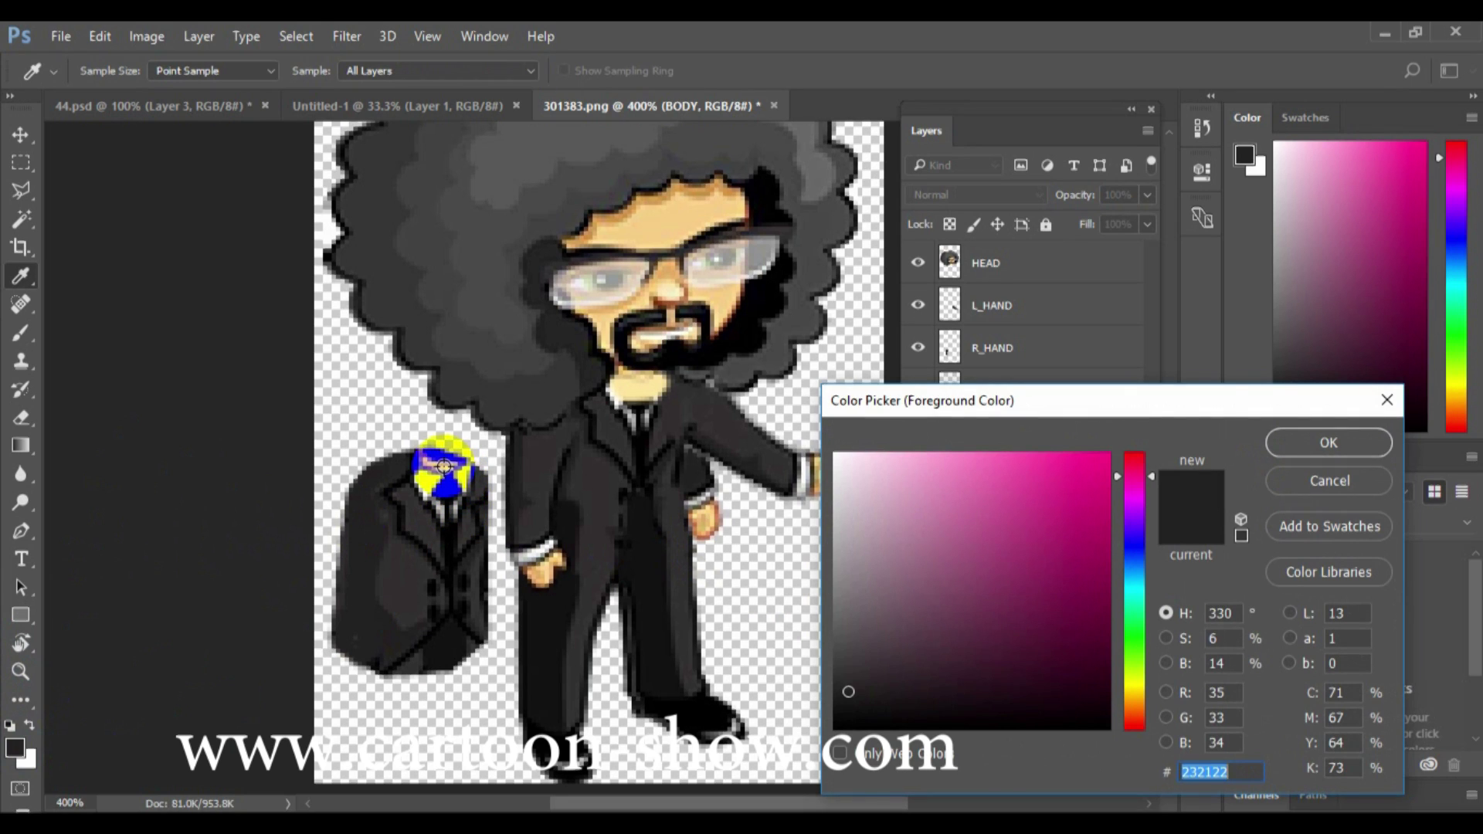
pyautogui.click(444, 466)
pyautogui.click(1304, 446)
pyautogui.press('b')
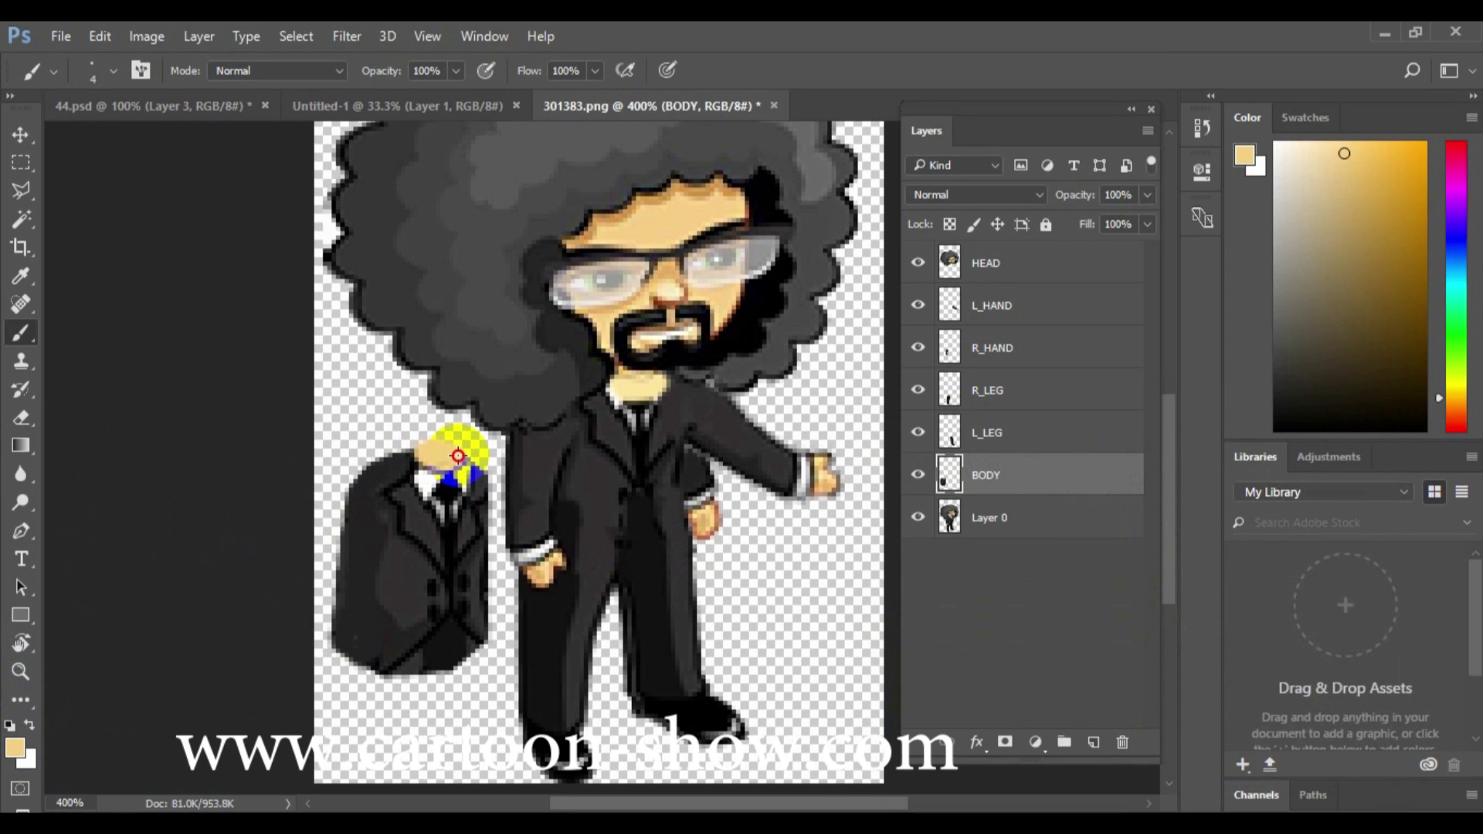
pyautogui.click(427, 463)
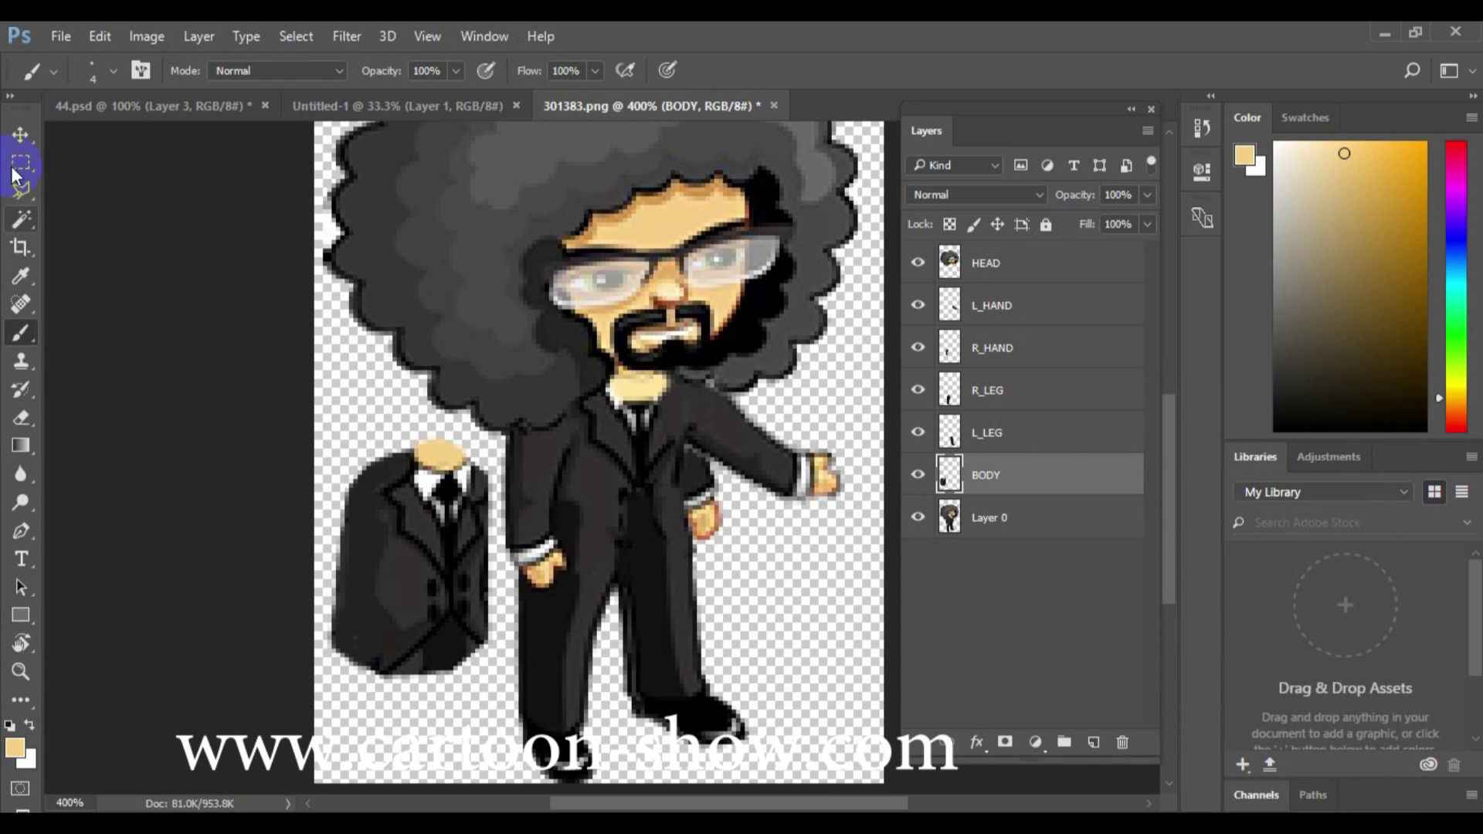
# Move the BODY torso back over the original torso and shift the HEAD layer aside to expose its neck
pyautogui.click(21, 138)
pyautogui.moveTo(403, 519); pyautogui.dragTo(608, 463)
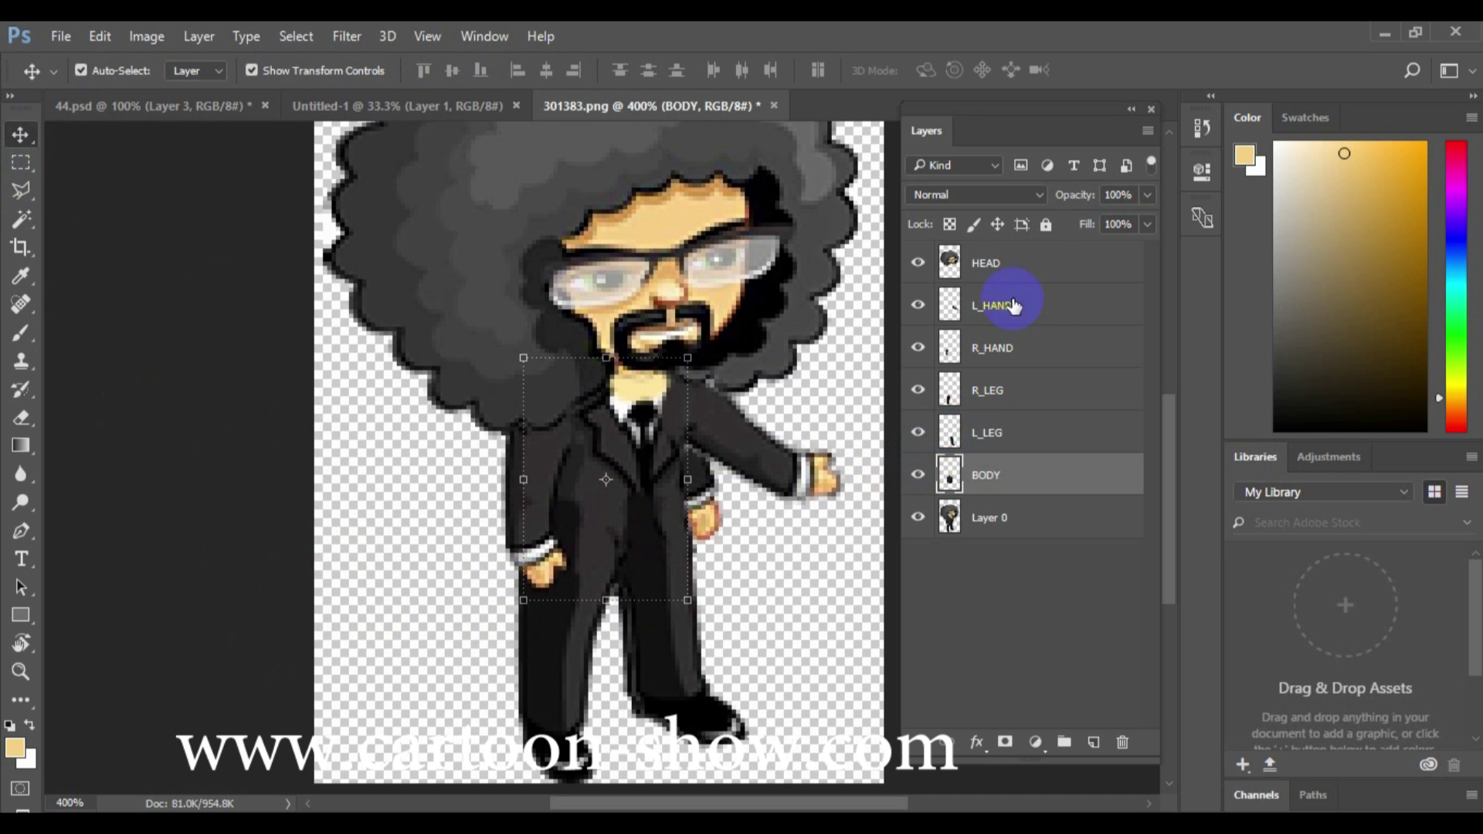
pyautogui.click(986, 271)
pyautogui.moveTo(665, 326); pyautogui.dragTo(479, 400)
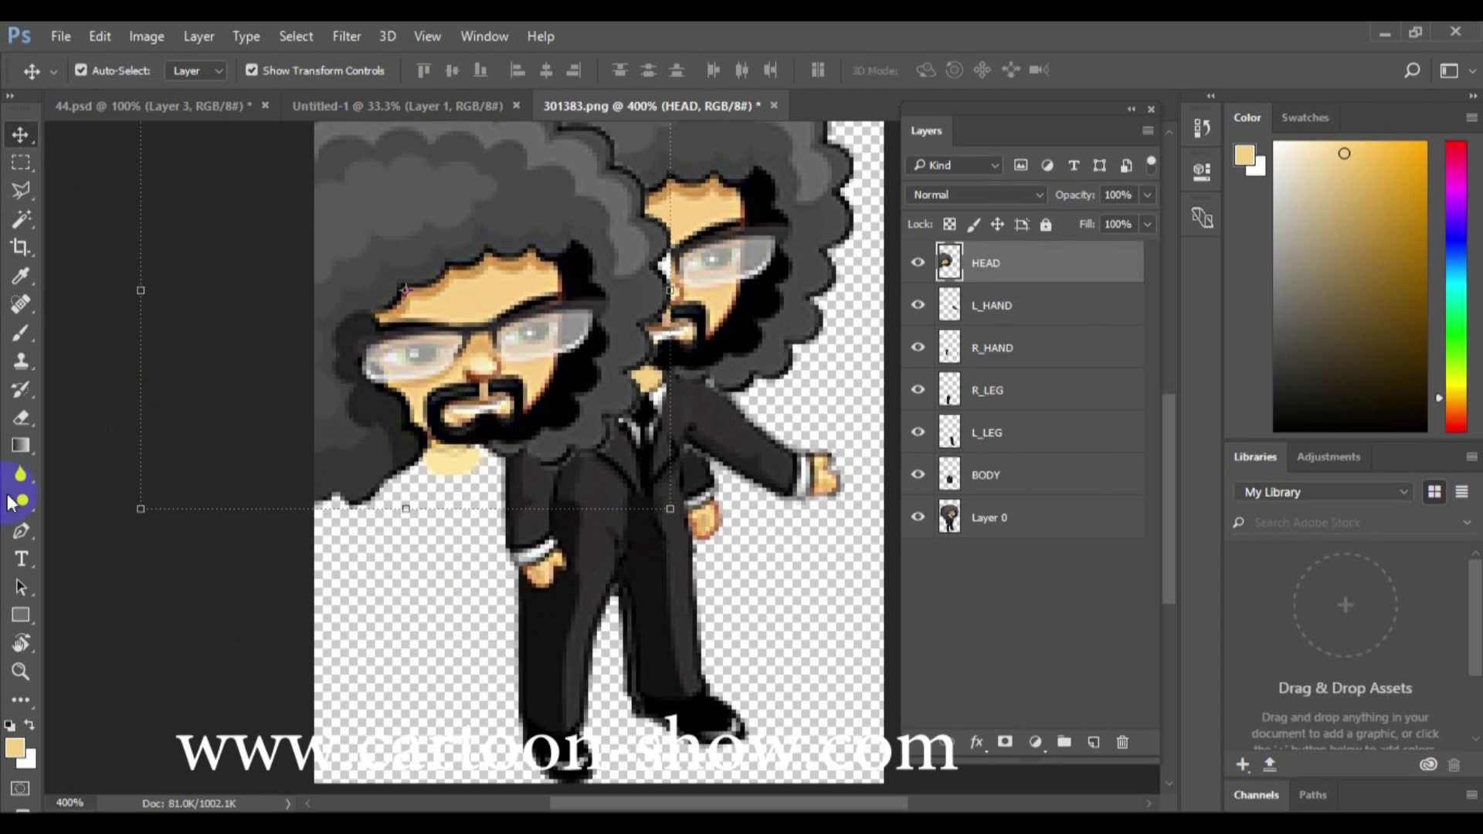
# Try to erase the neck skin below the chin on the HEAD layer with the 56 px eraser
pyautogui.click(21, 417)
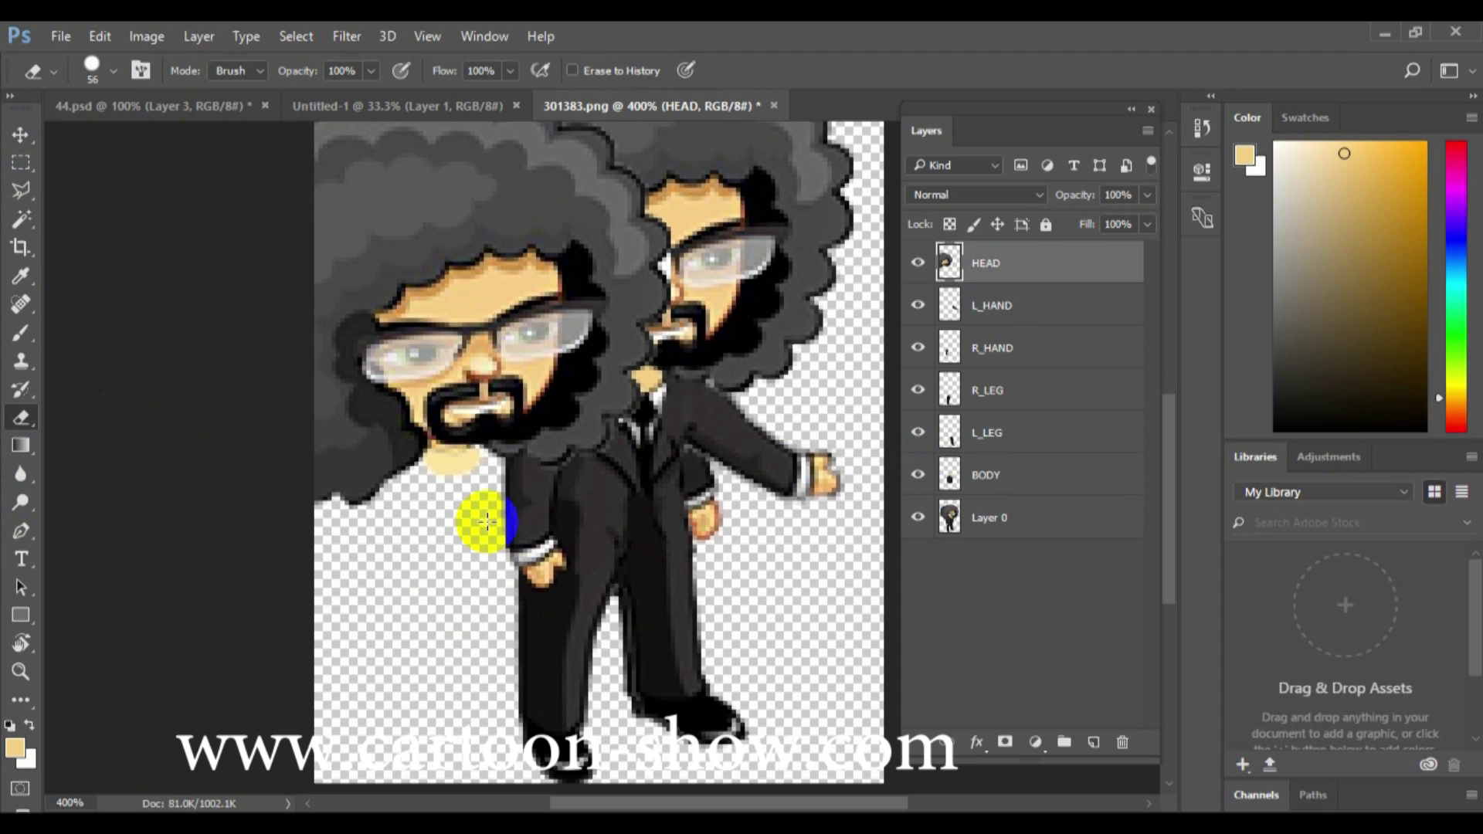
pyautogui.click(482, 459)
pyautogui.click(510, 350)
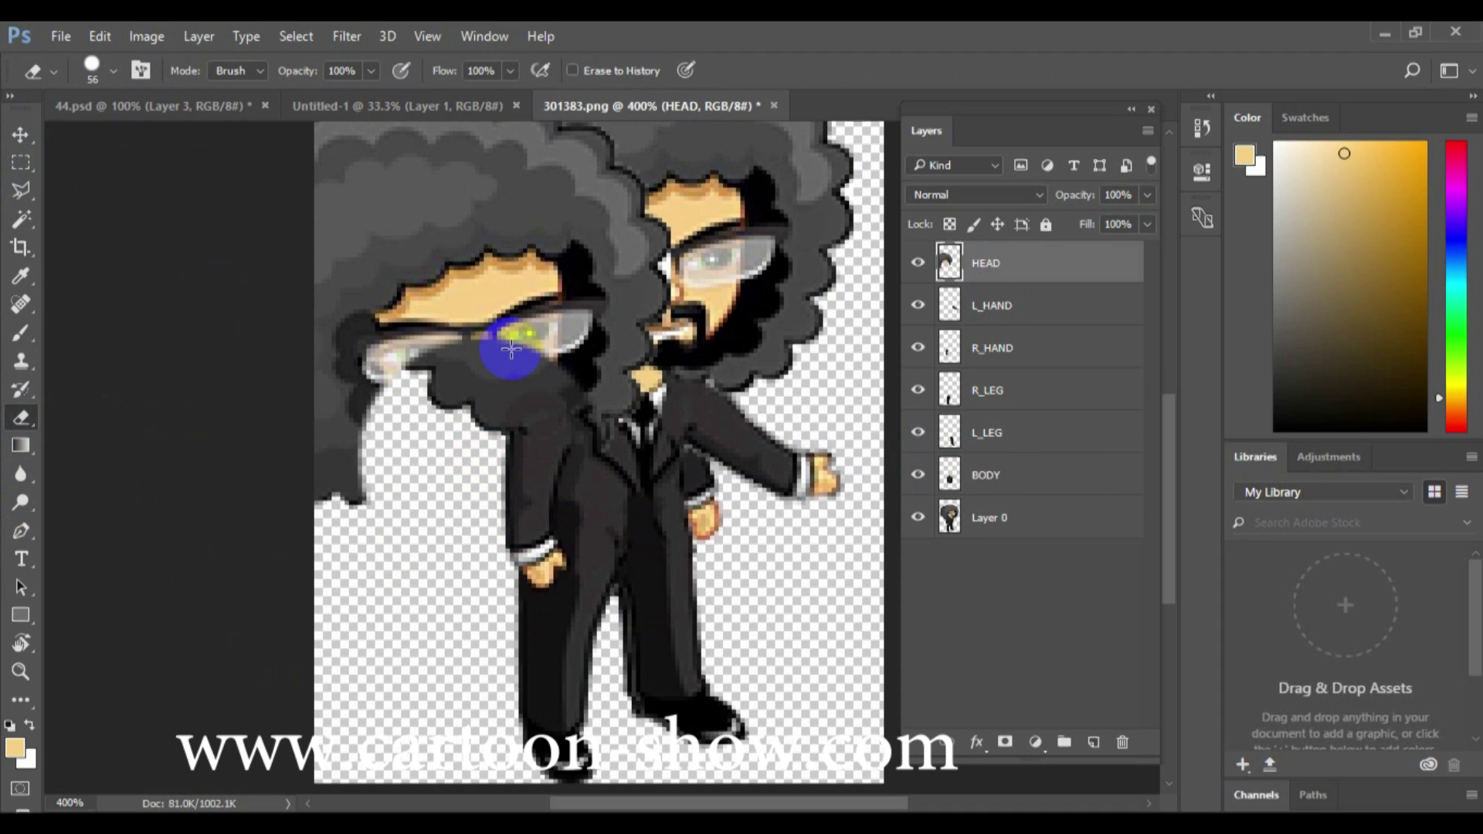
pyautogui.hotkey('ctrl', 'z')
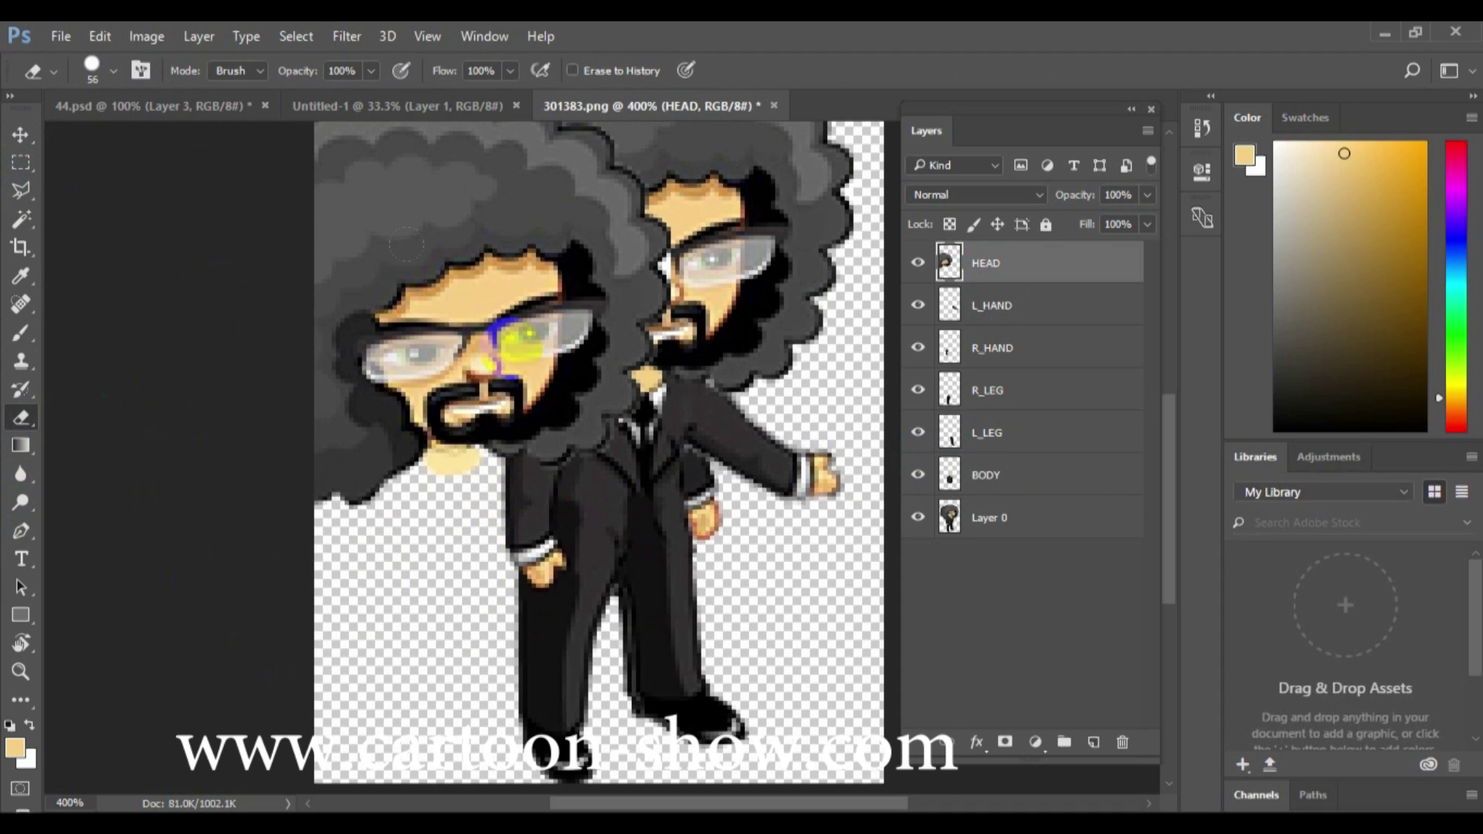
# Reduce the eraser size to 7 px and erase the excess neck skin below the chin on the HEAD layer
pyautogui.click(114, 71)
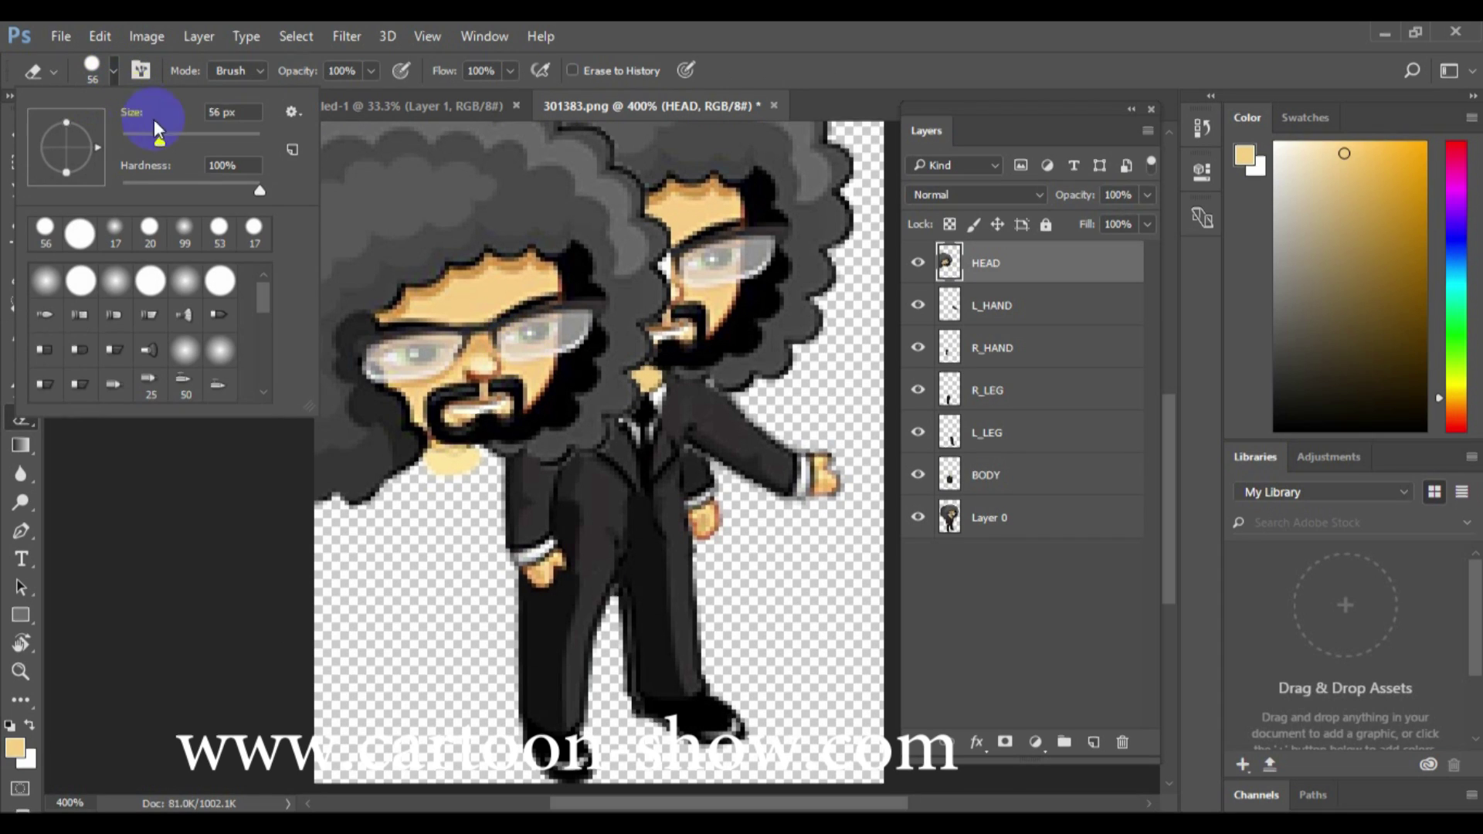
pyautogui.moveTo(156, 140); pyautogui.dragTo(128, 147)
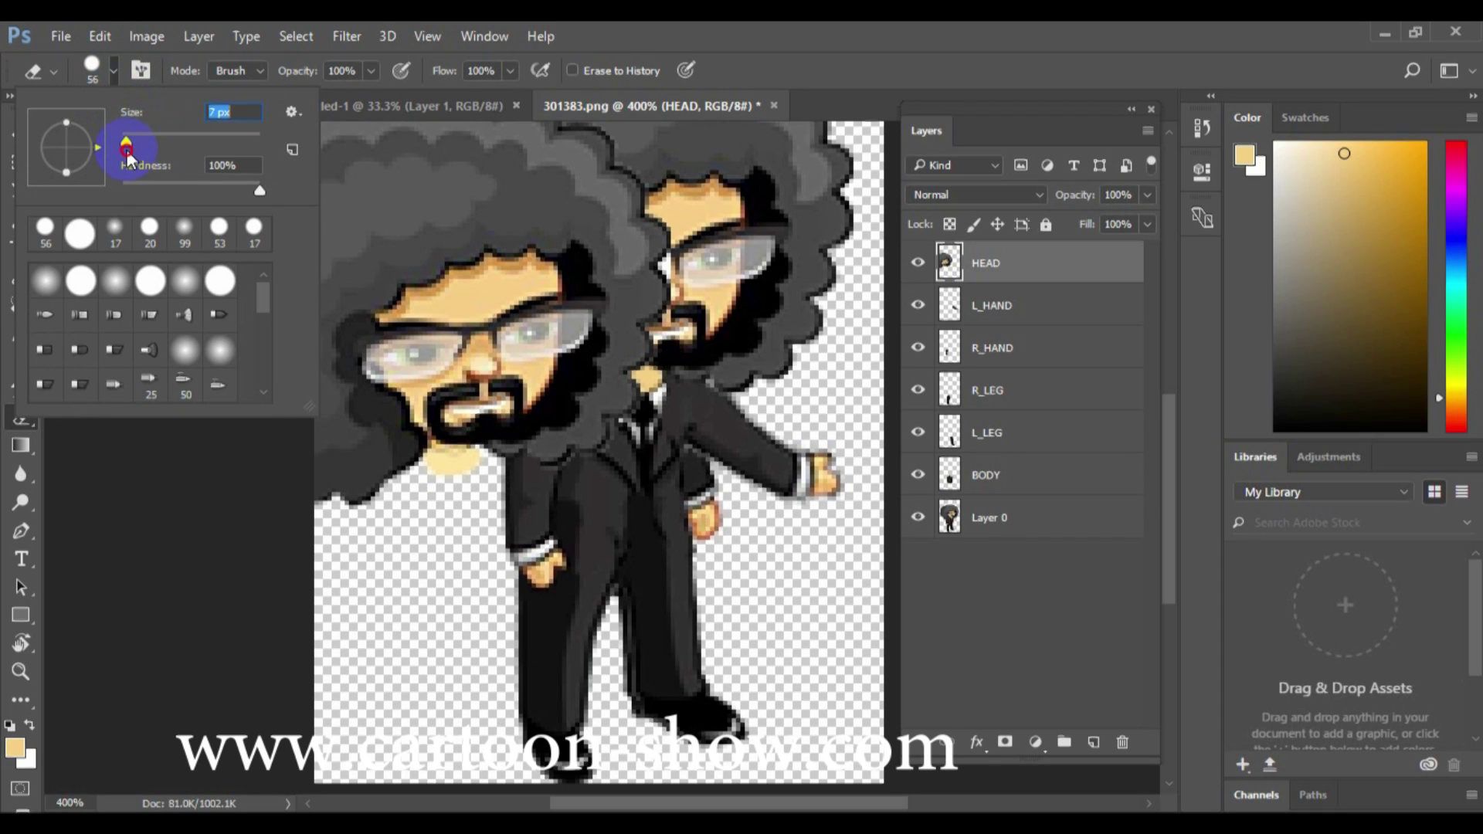
pyautogui.click(483, 473)
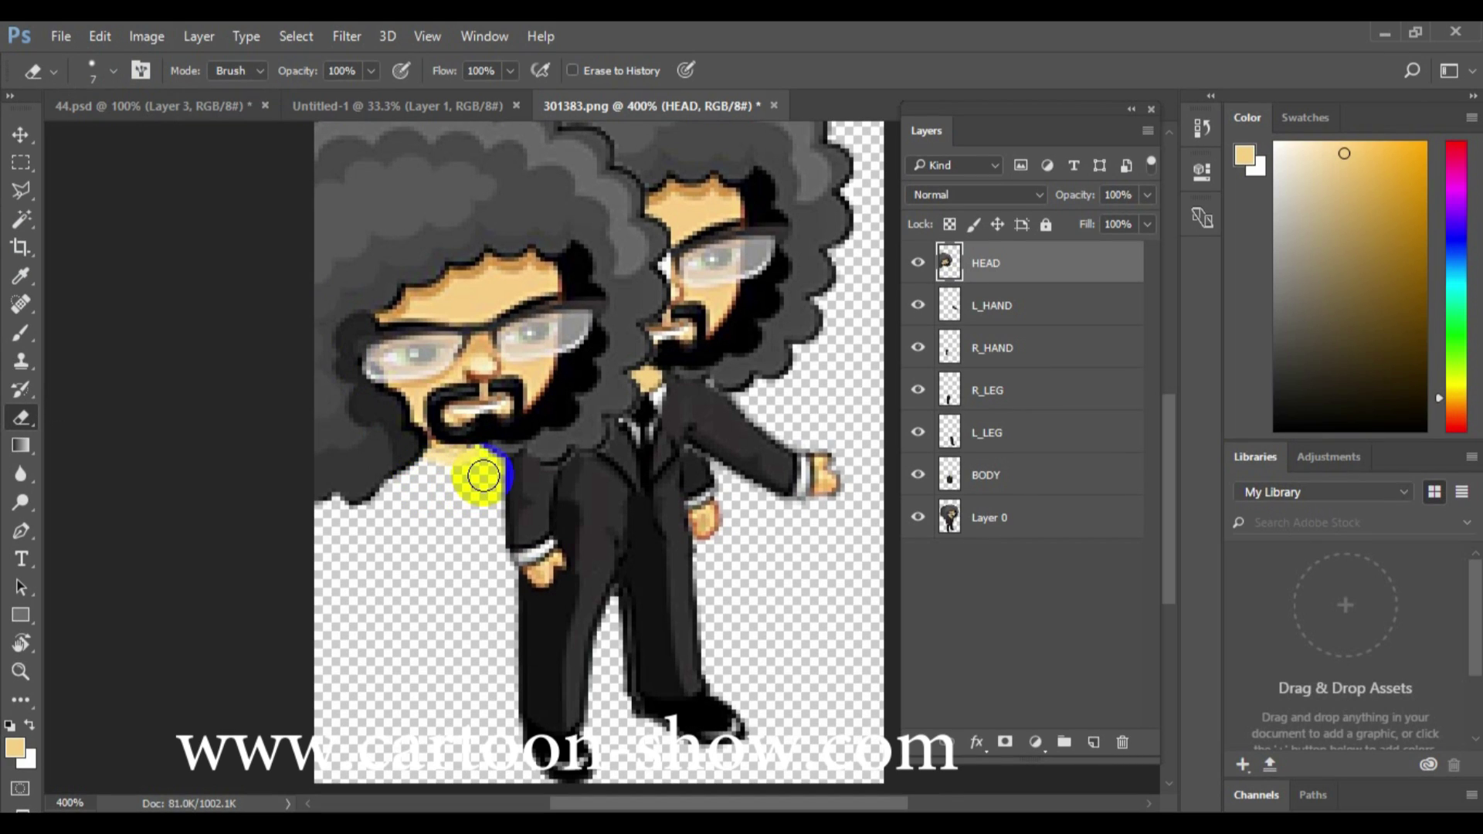
# Move the HEAD layer back over the original head and deselect all layers
pyautogui.click(20, 136)
pyautogui.moveTo(428, 266); pyautogui.dragTo(632, 212)
pyautogui.click(1017, 582)
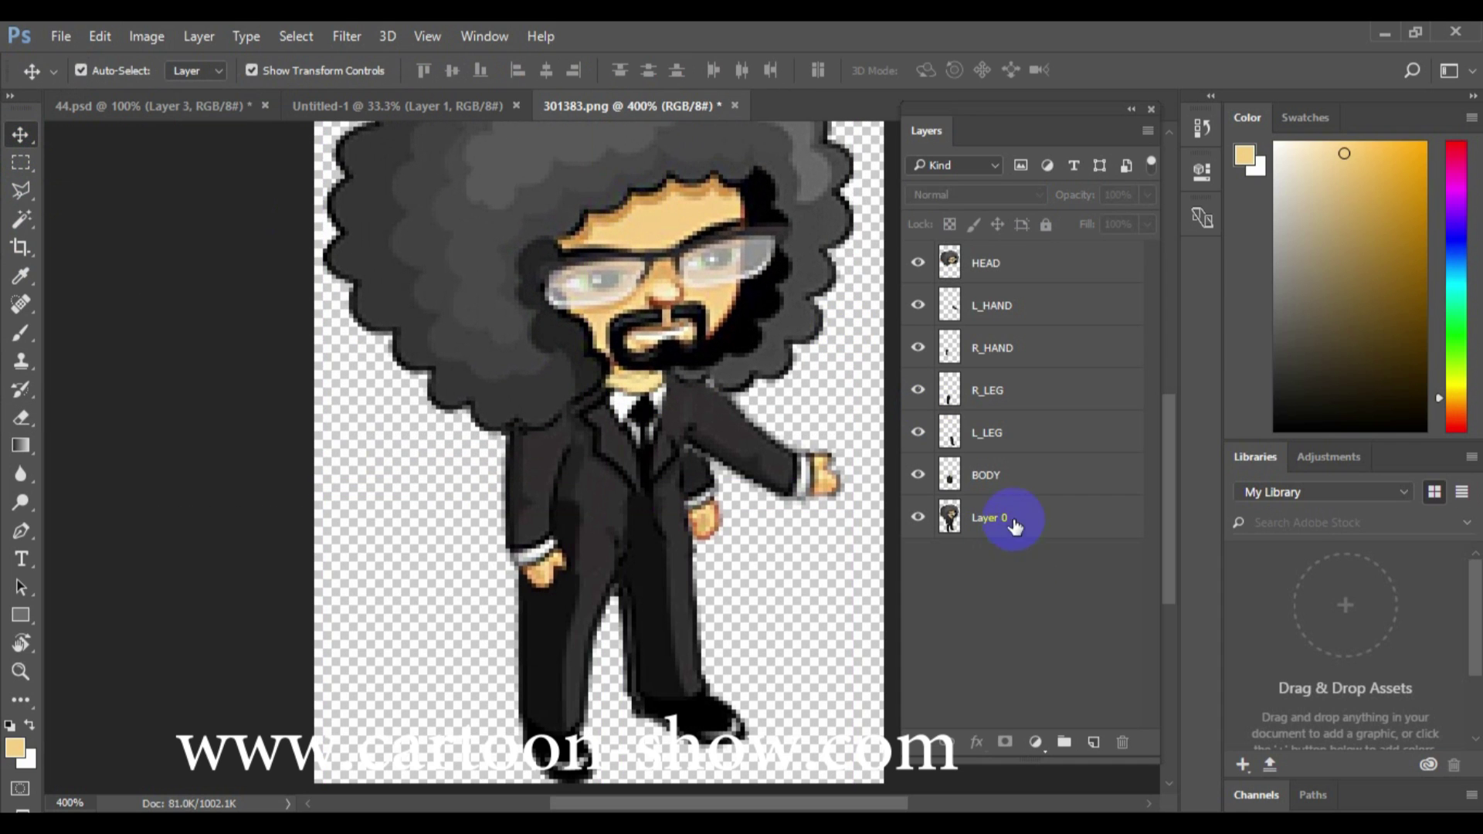
# Rename Layer 0 as ALL
pyautogui.click(996, 268)
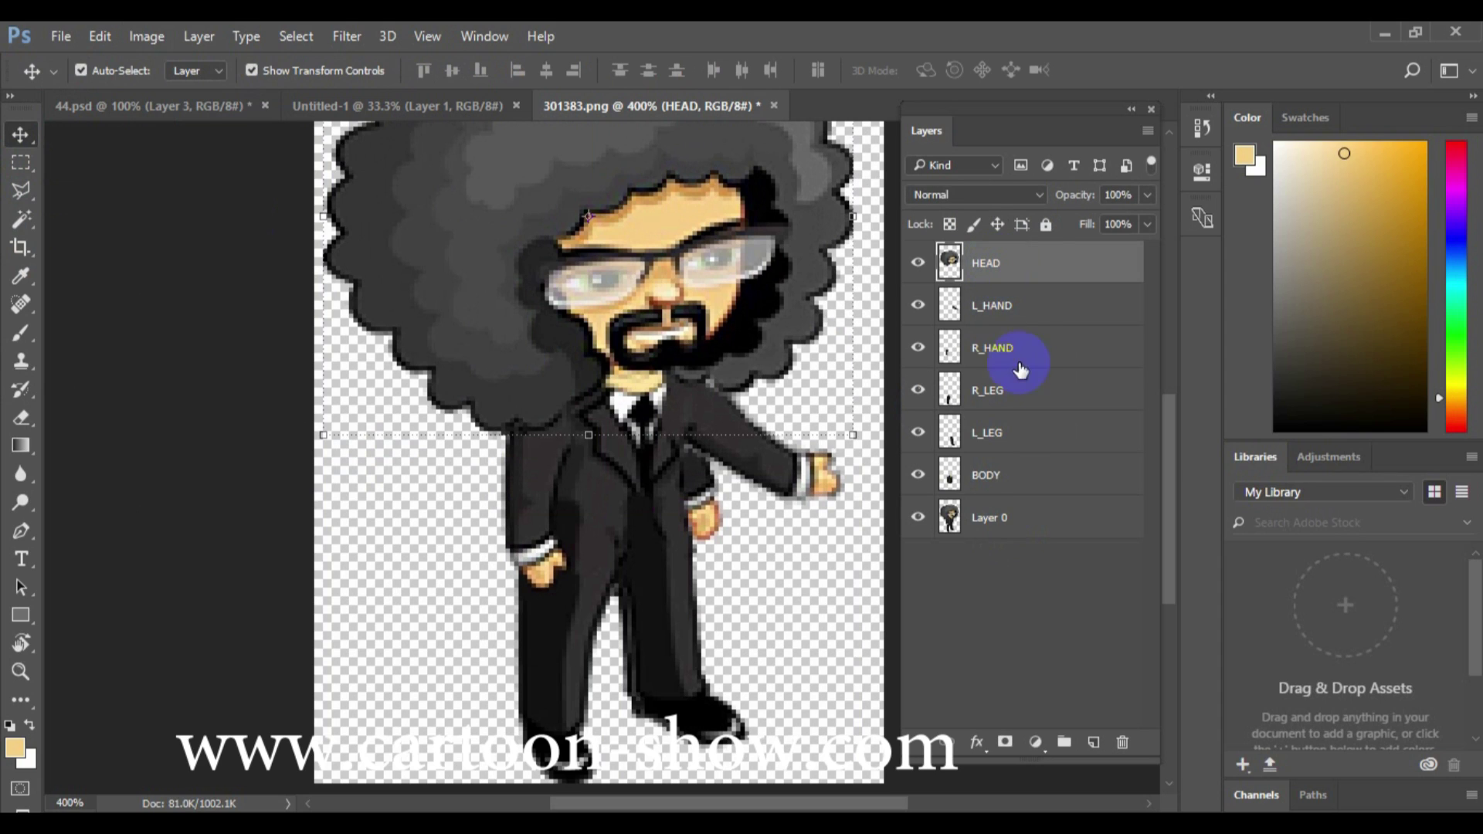
pyautogui.keyDown('shift'); pyautogui.click(1006, 516); pyautogui.keyUp('shift')
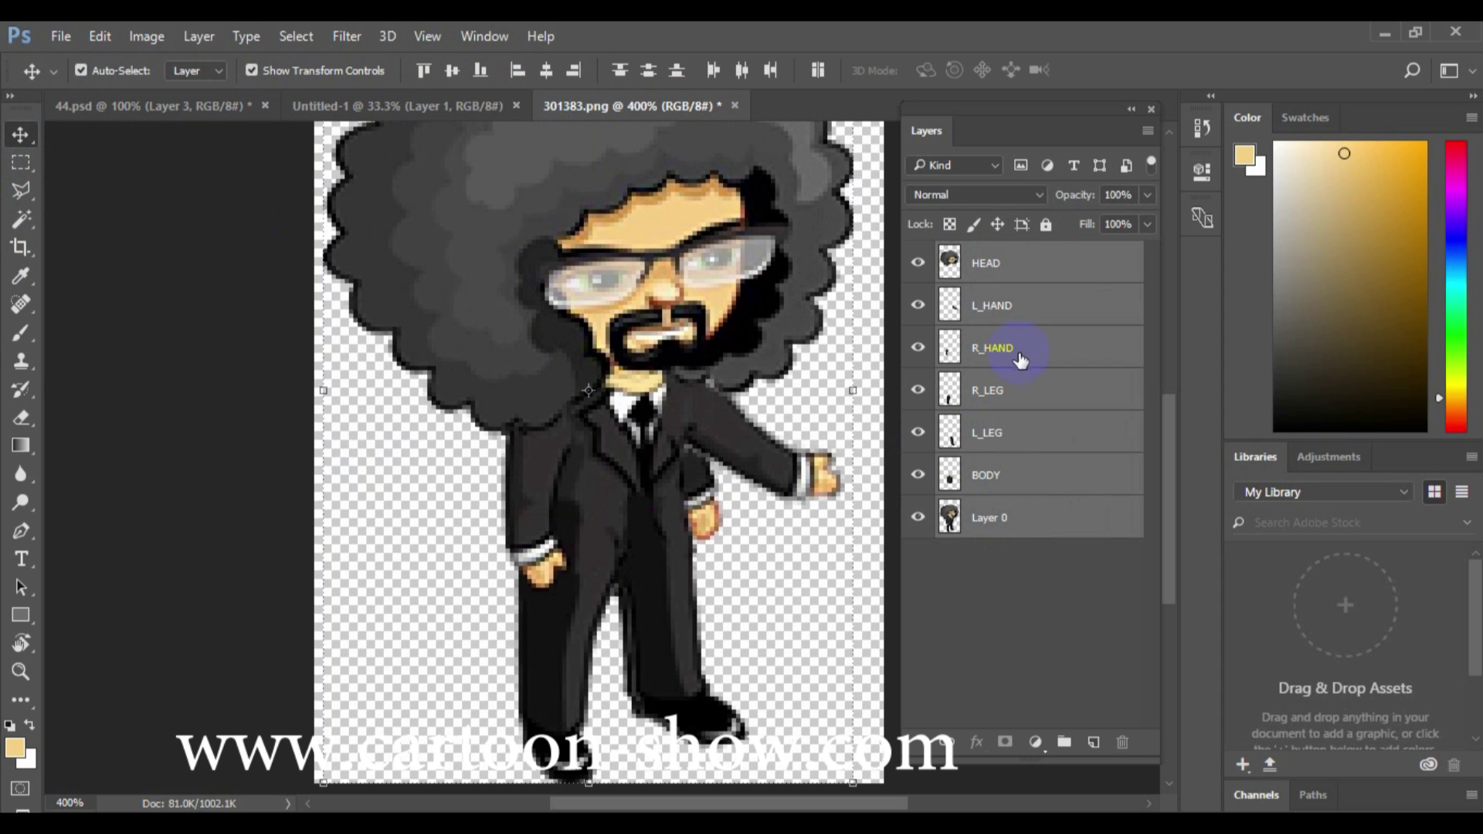
pyautogui.doubleClick(992, 518)
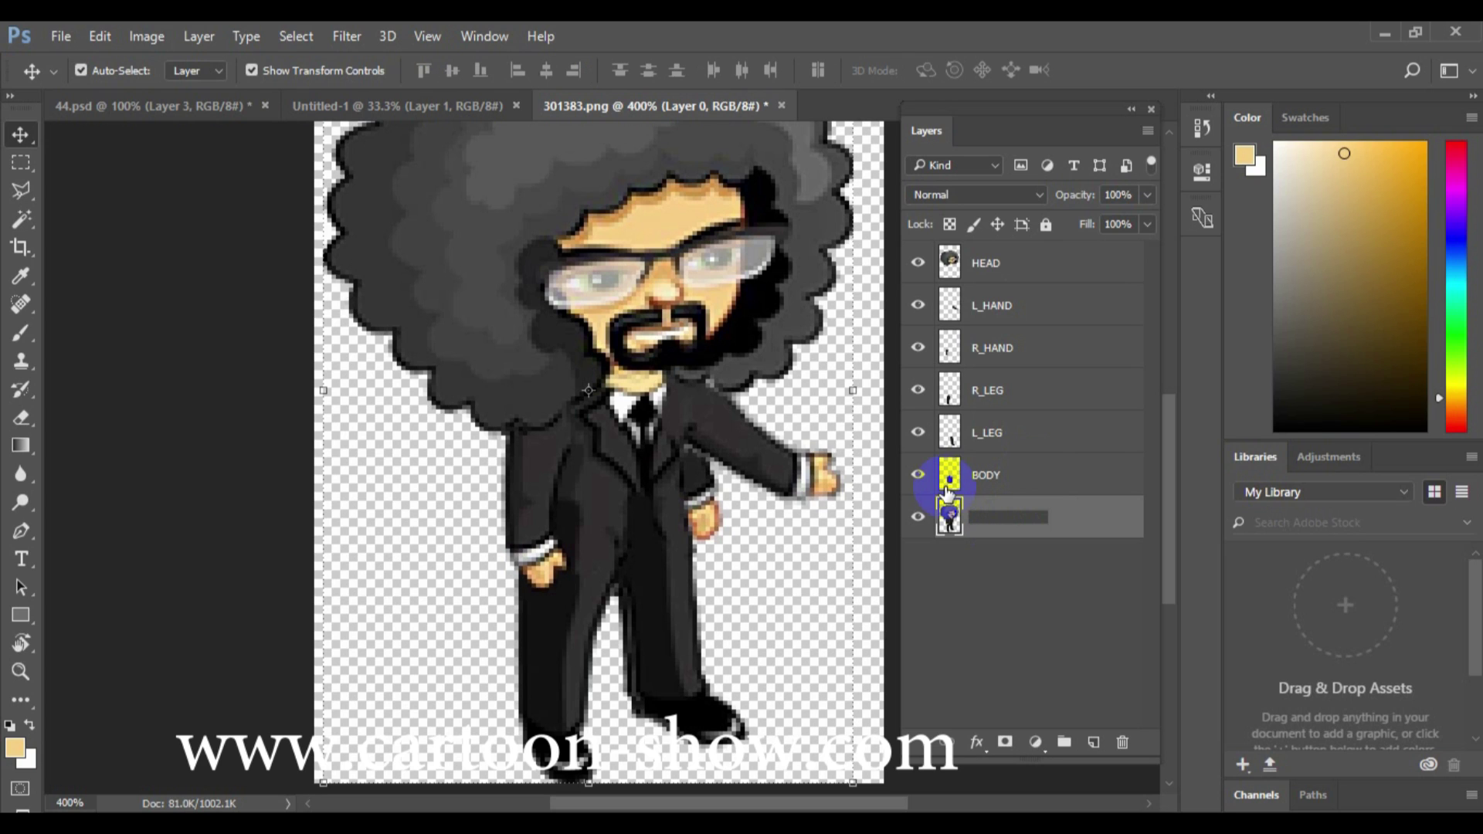
pyautogui.press('Return')
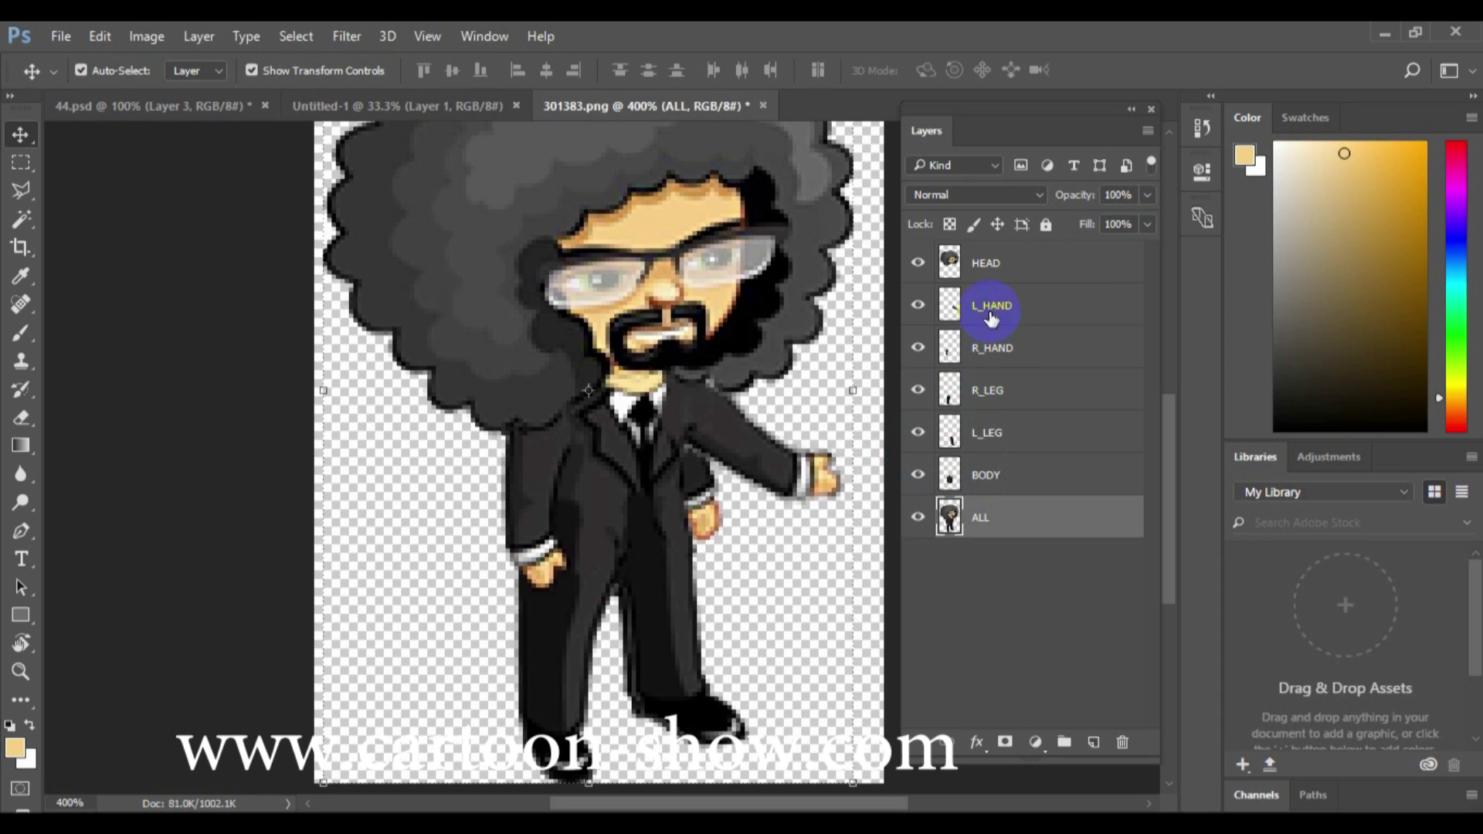
# Select all layers from ALL up to HEAD and save the document to the Desktop as MAN in Photoshop PSD format with Maximize Compatibility
pyautogui.keyDown('shift'); pyautogui.click(987, 282); pyautogui.keyUp('shift')
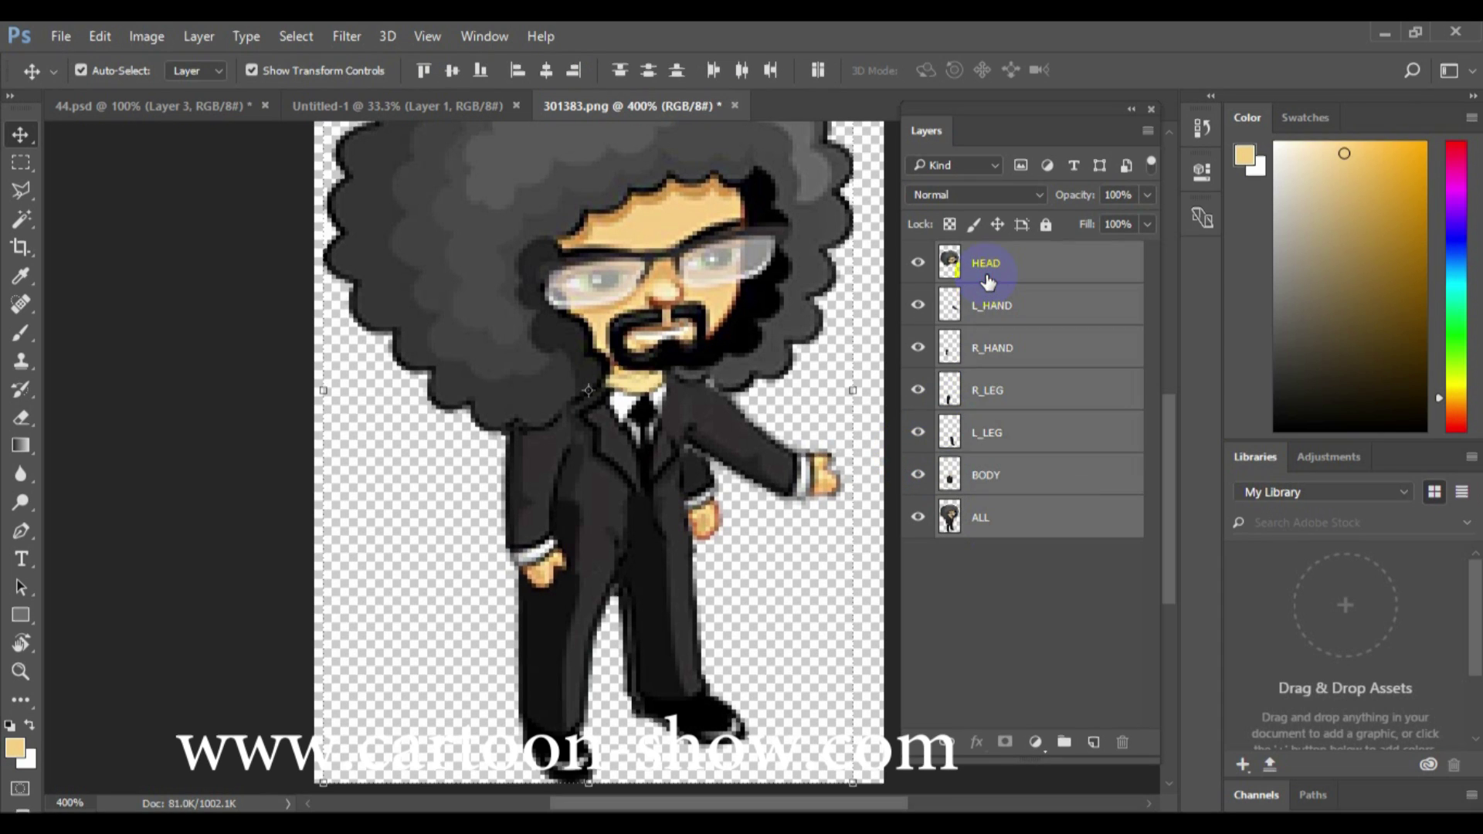
pyautogui.click(66, 38)
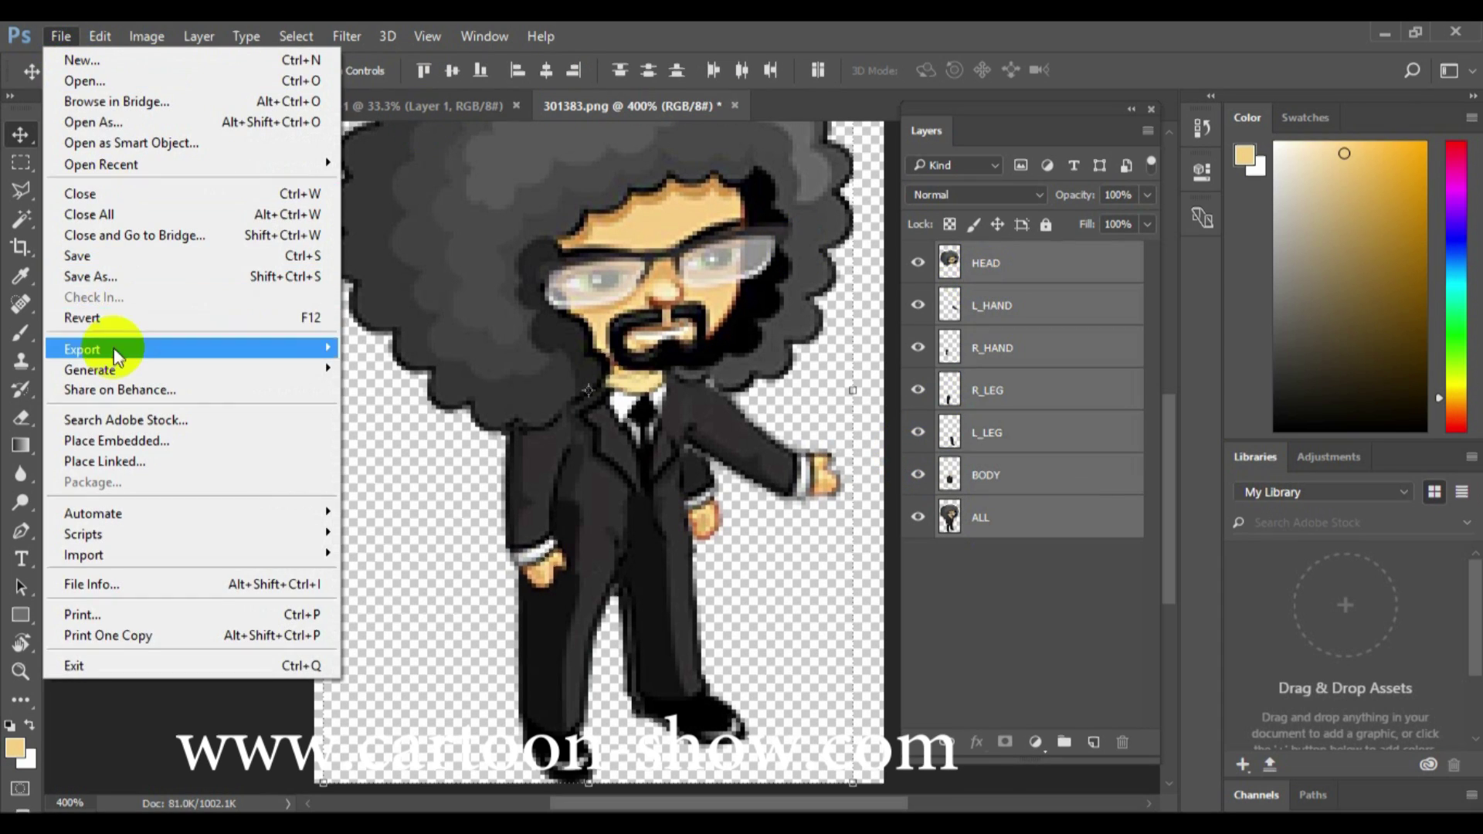
pyautogui.click(91, 276)
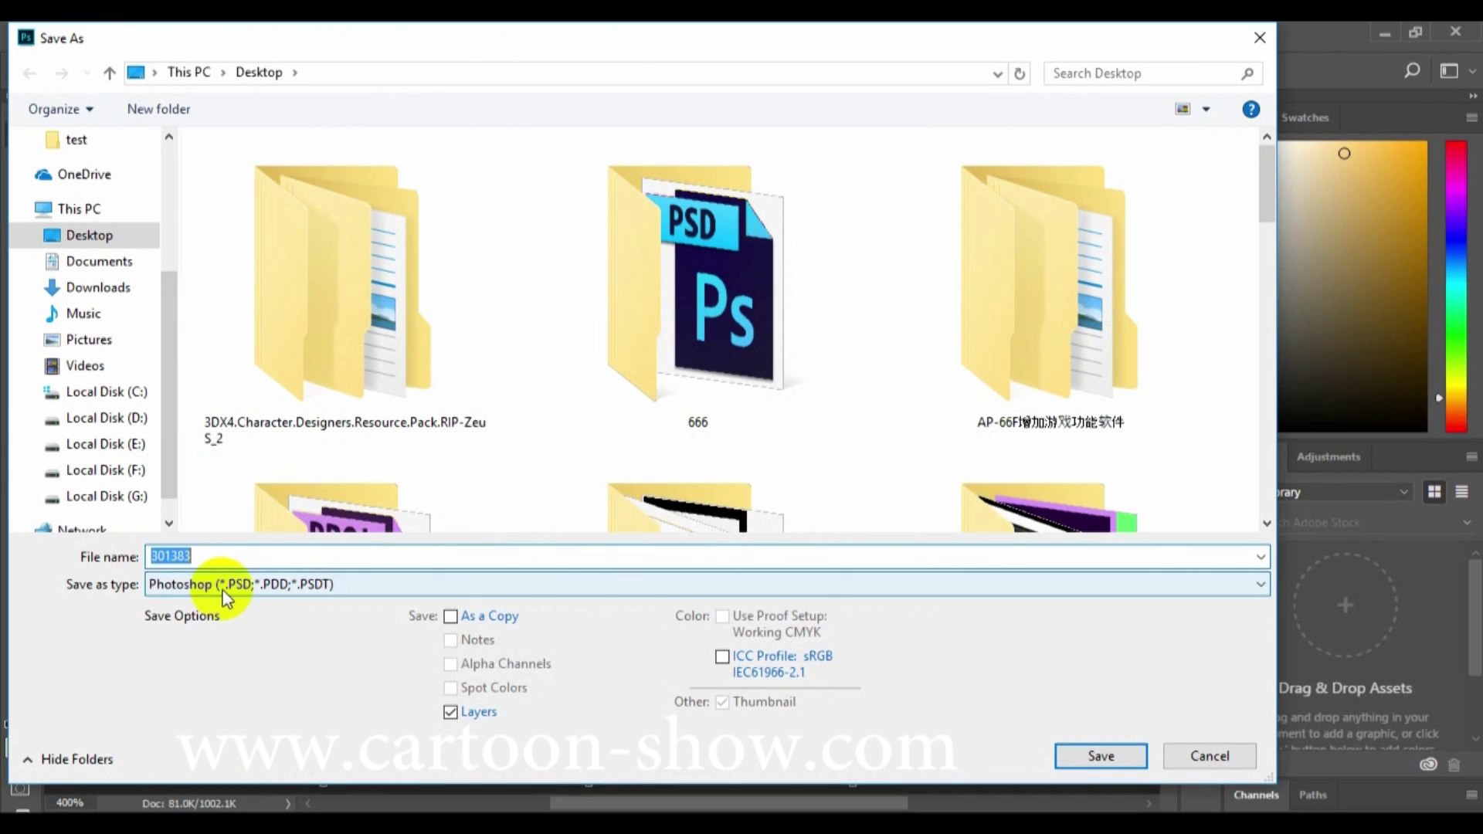
pyautogui.click(258, 587)
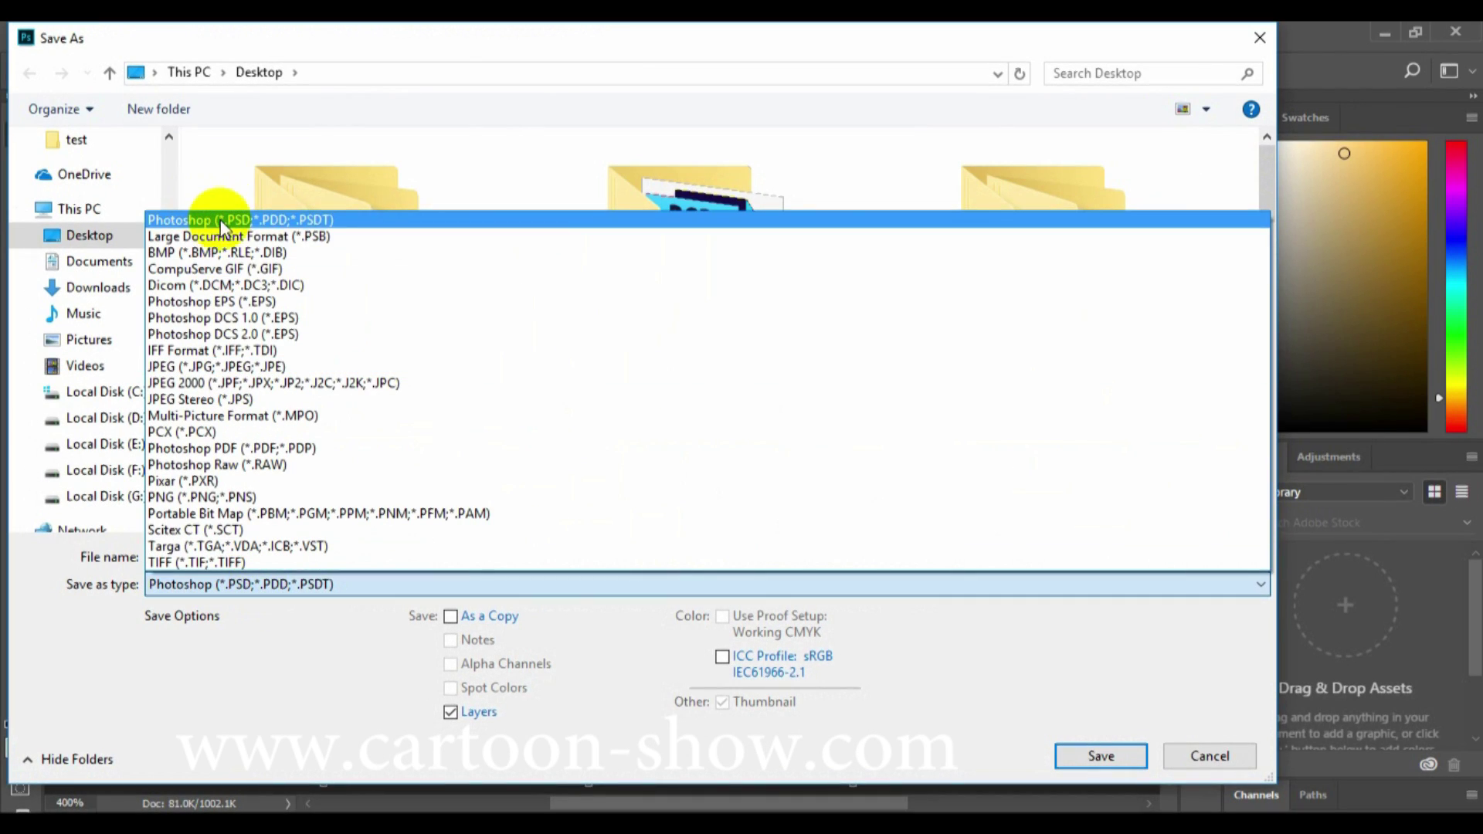
pyautogui.click(222, 222)
pyautogui.doubleClick(178, 556)
pyautogui.write('MAN')
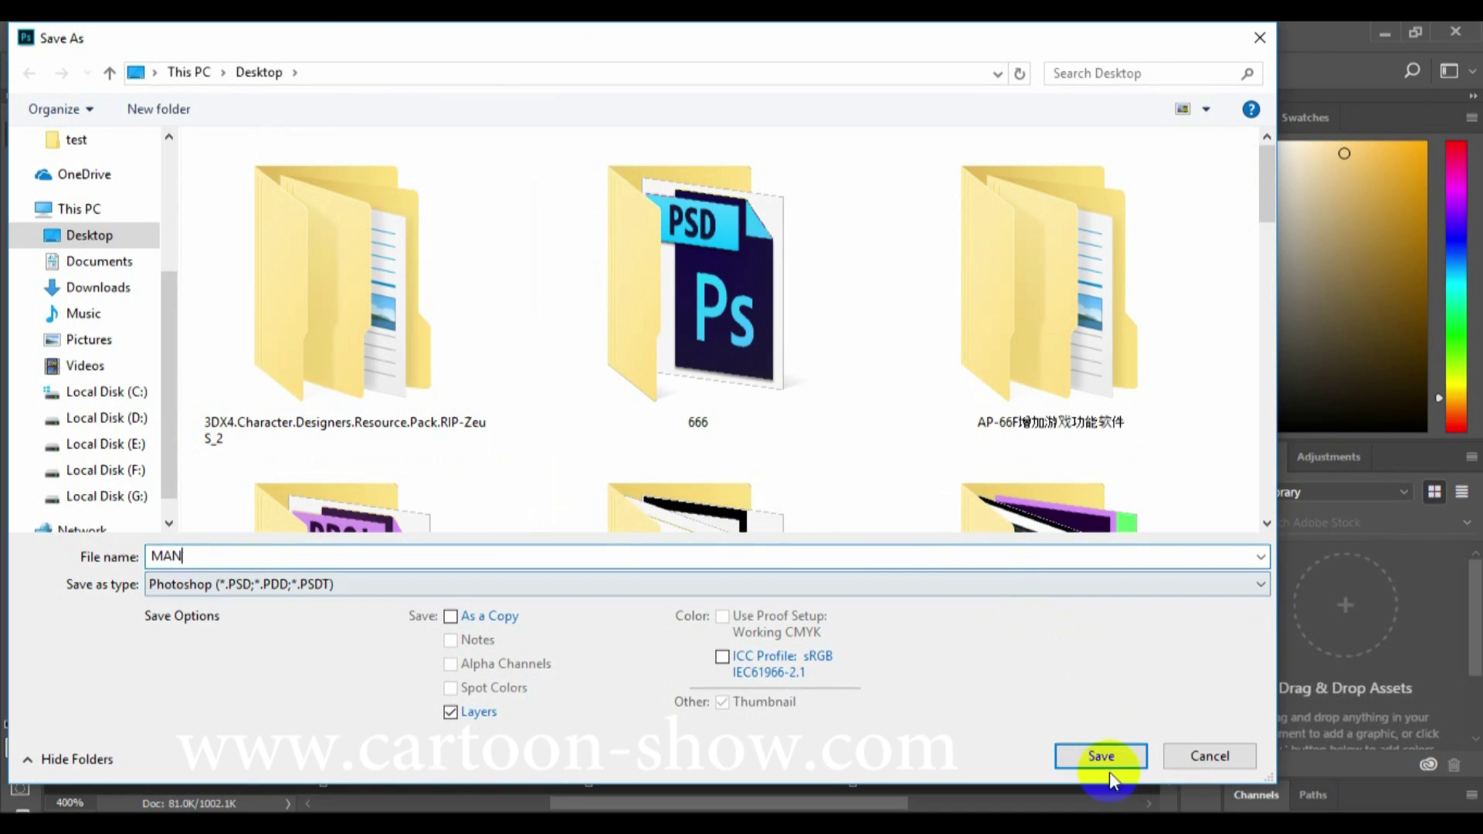
pyautogui.click(1095, 757)
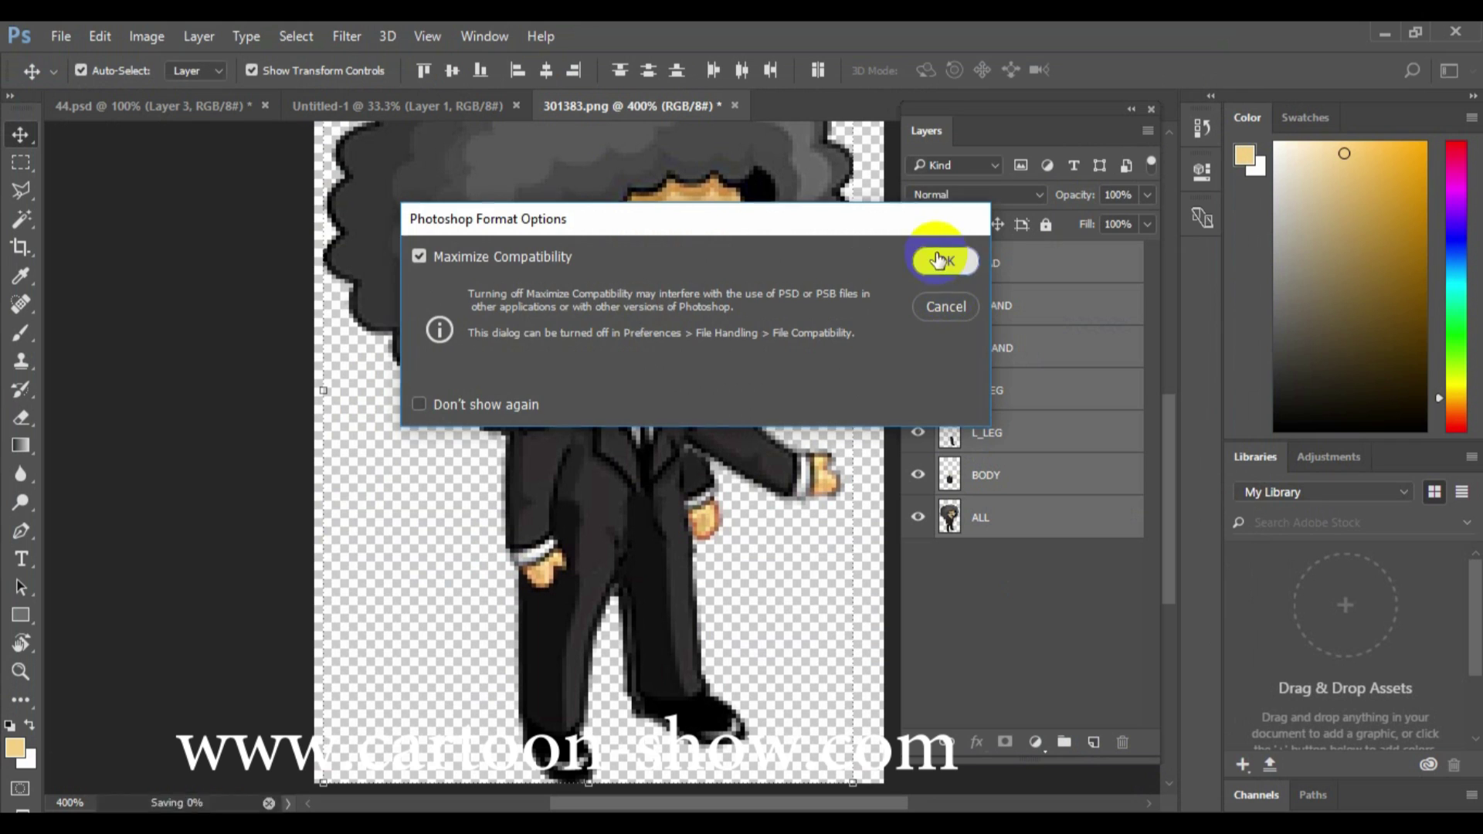
pyautogui.click(943, 258)
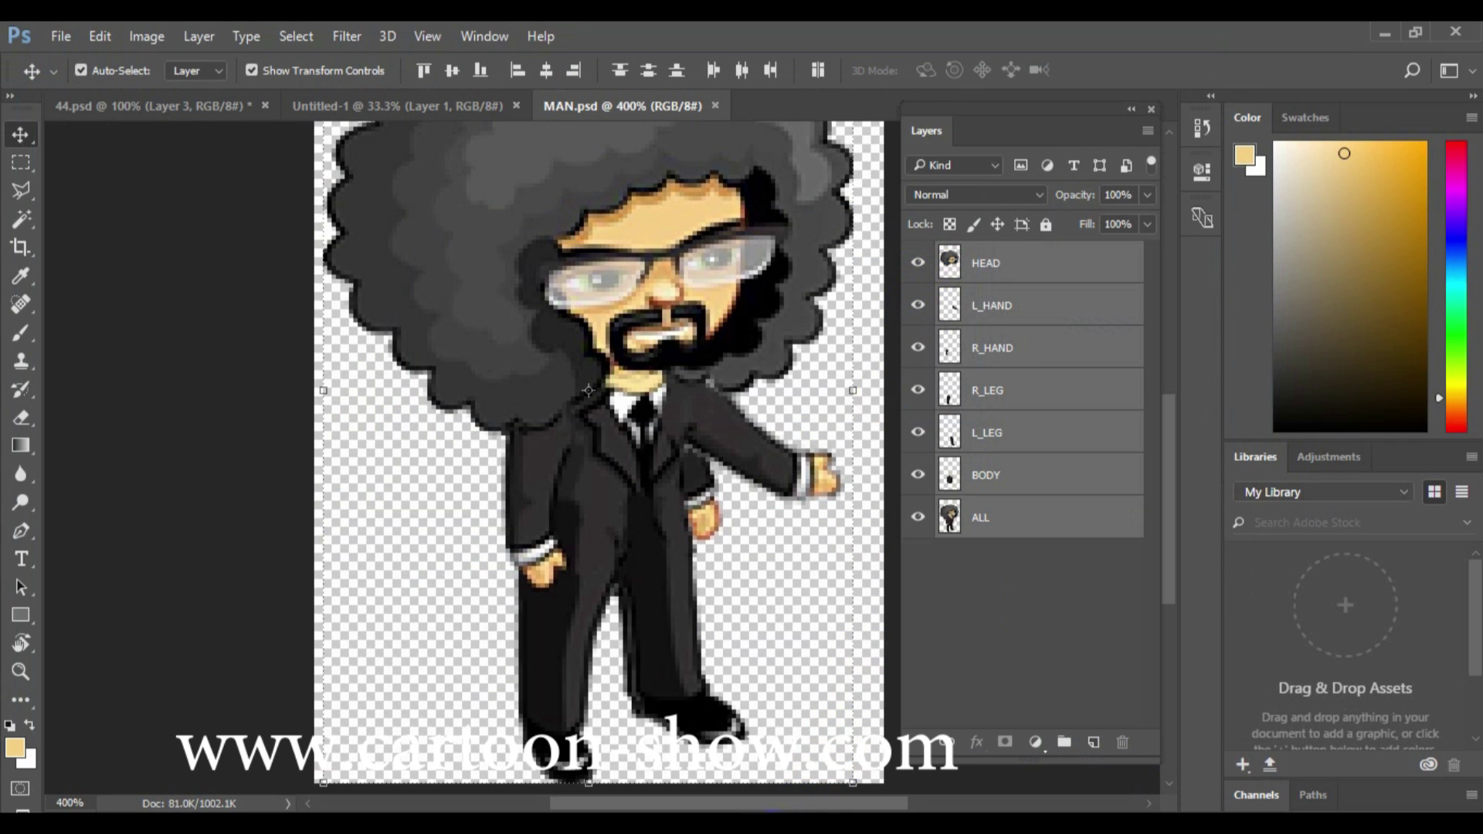
# Switch to Moho and start adding a new image layer to the Untitled 3 project
pyautogui.click(773, 816)
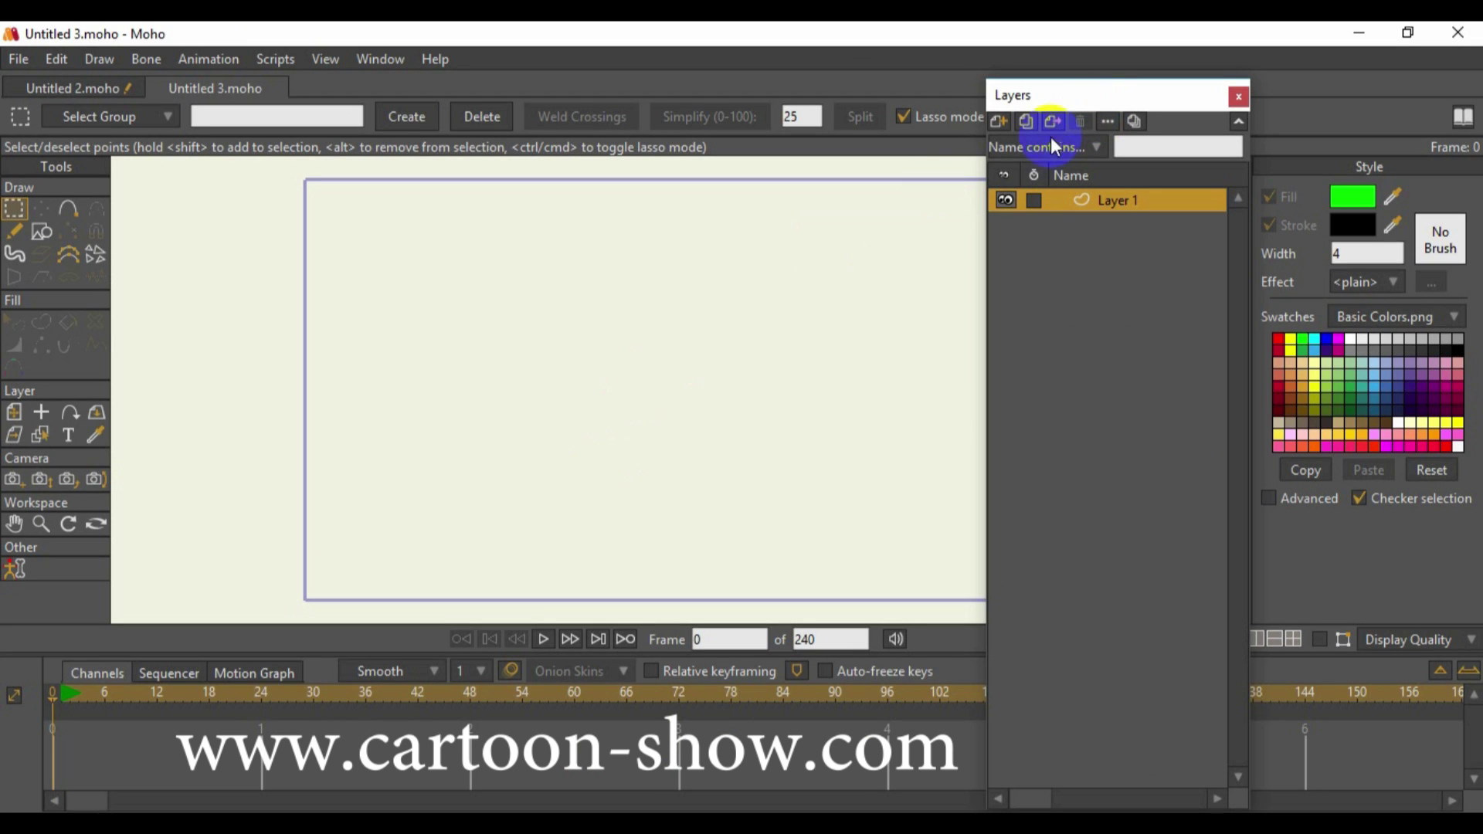
pyautogui.click(20, 65)
pyautogui.moveTo(40, 513)
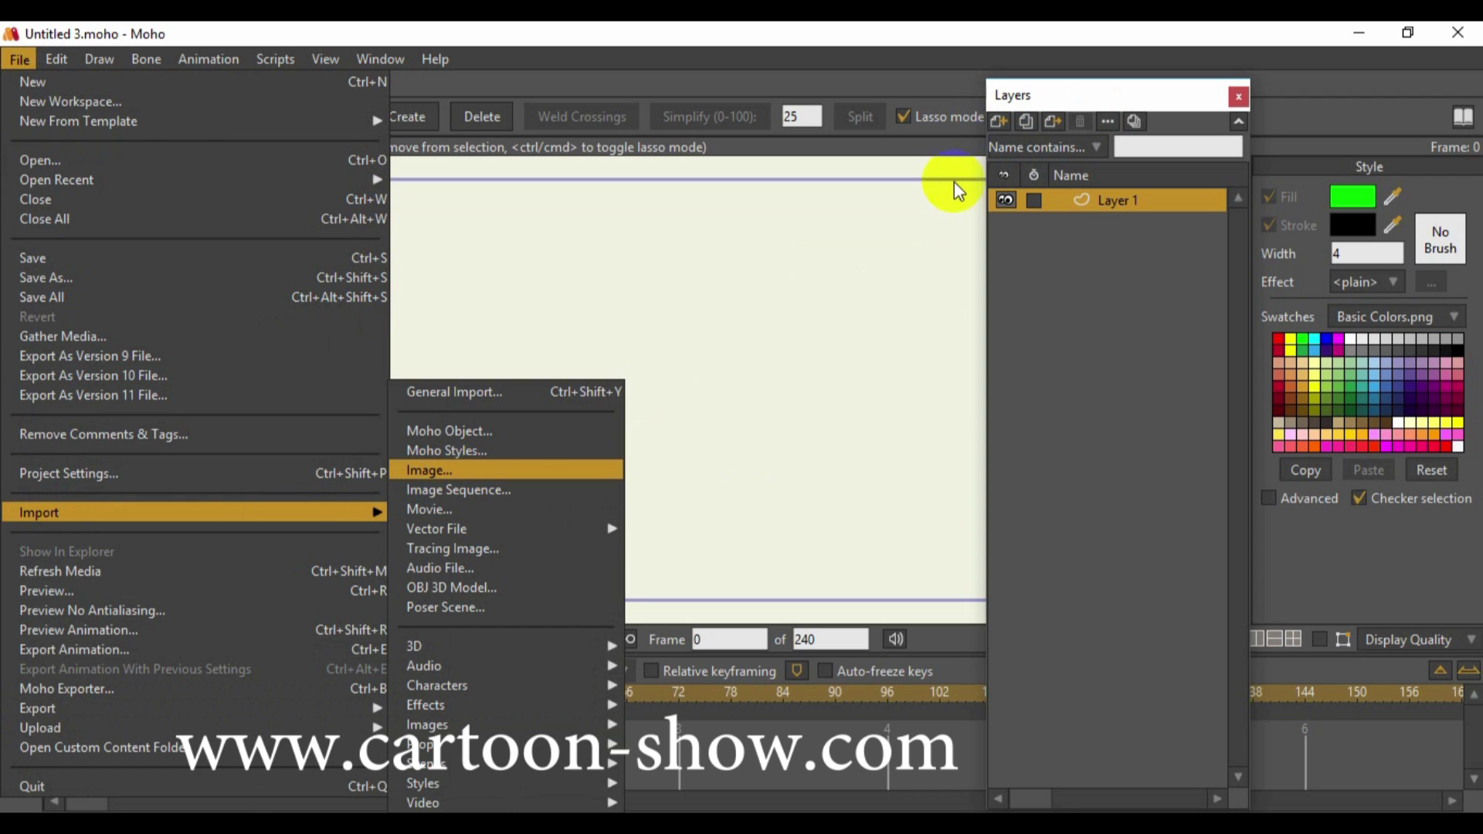
pyautogui.click(999, 118)
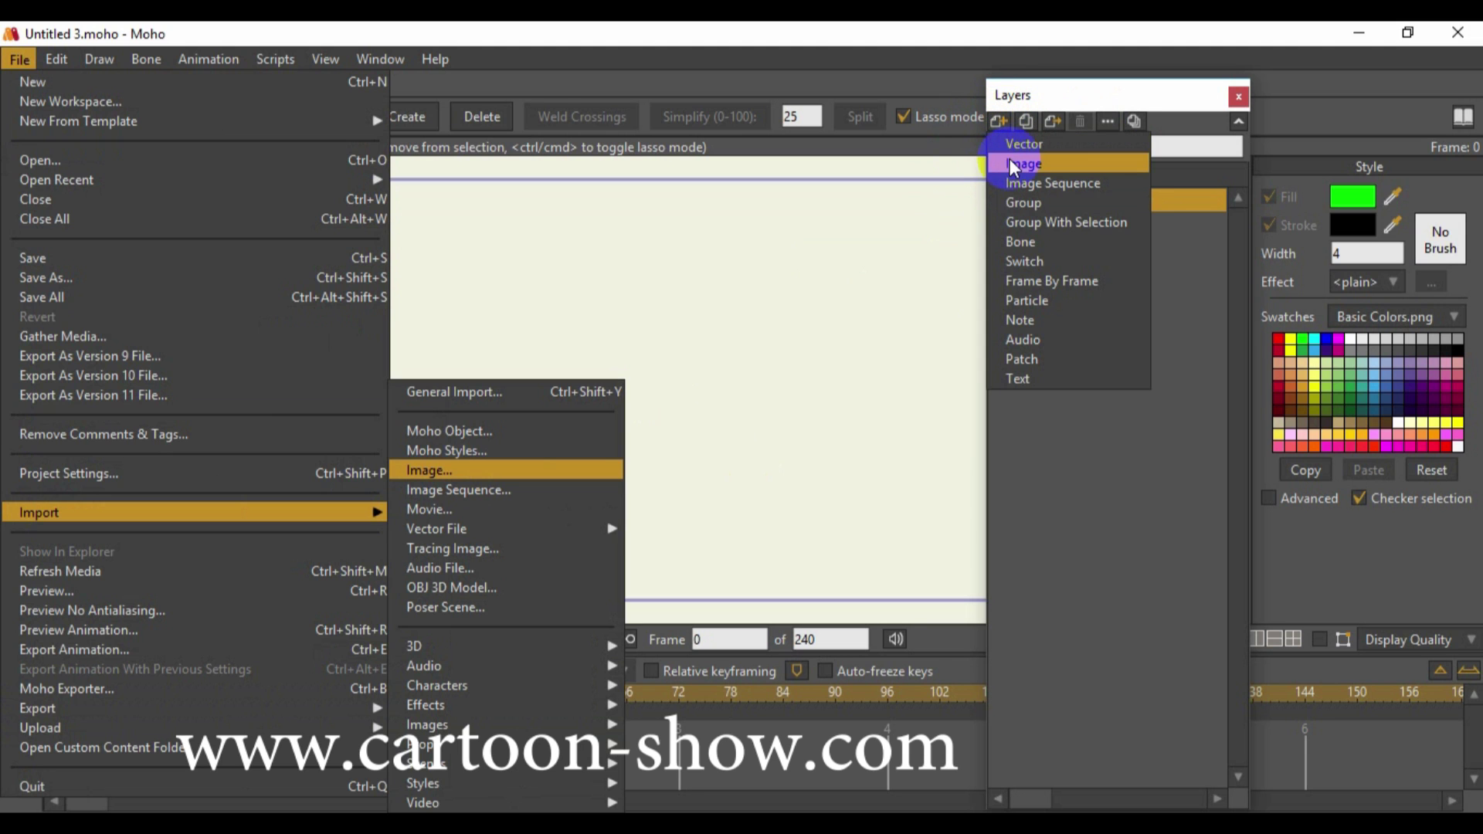
pyautogui.click(1009, 159)
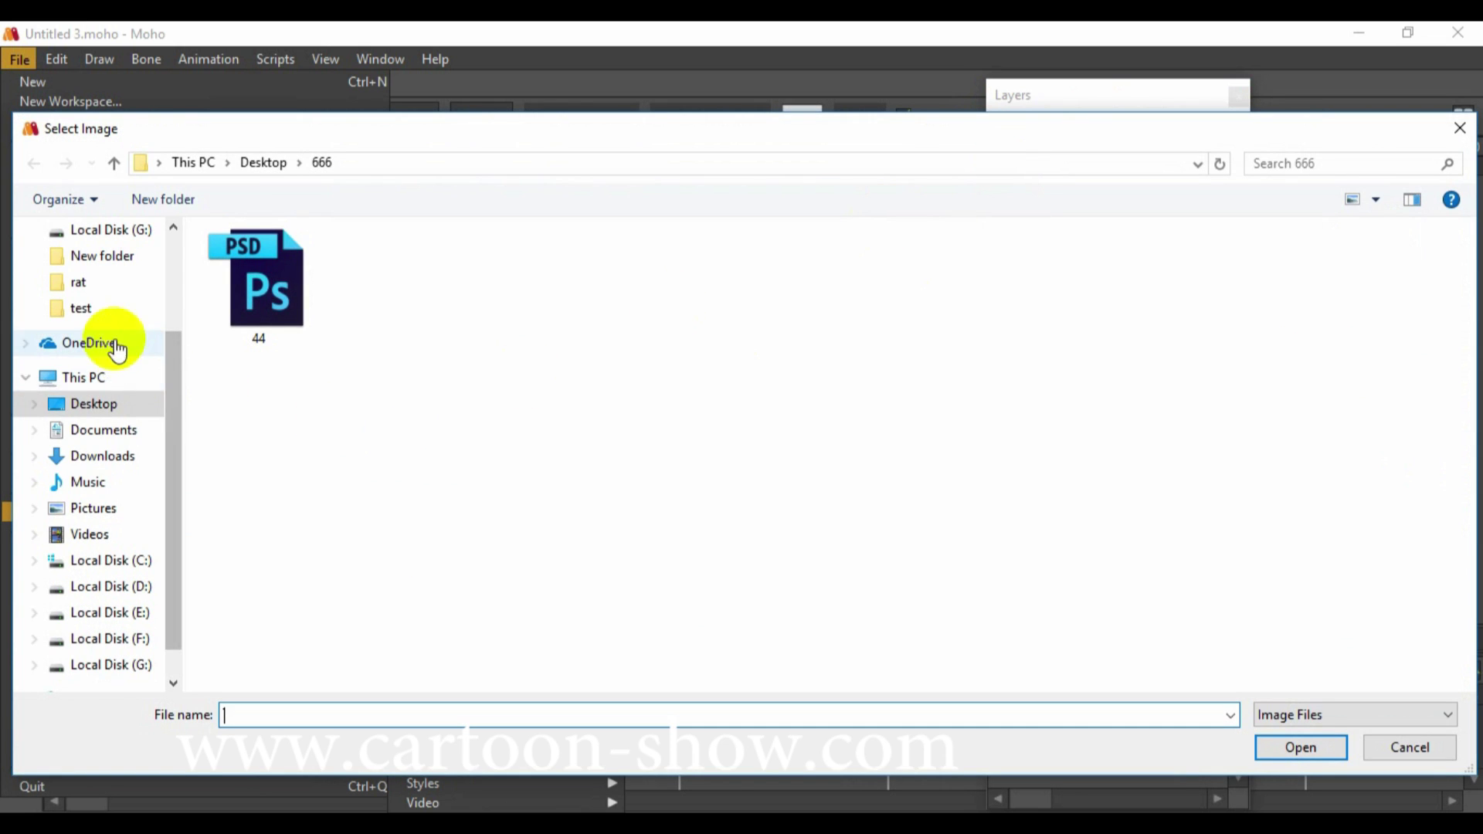
# Choose the MAN PSD file from the Desktop as the image to import and open it
pyautogui.click(159, 404)
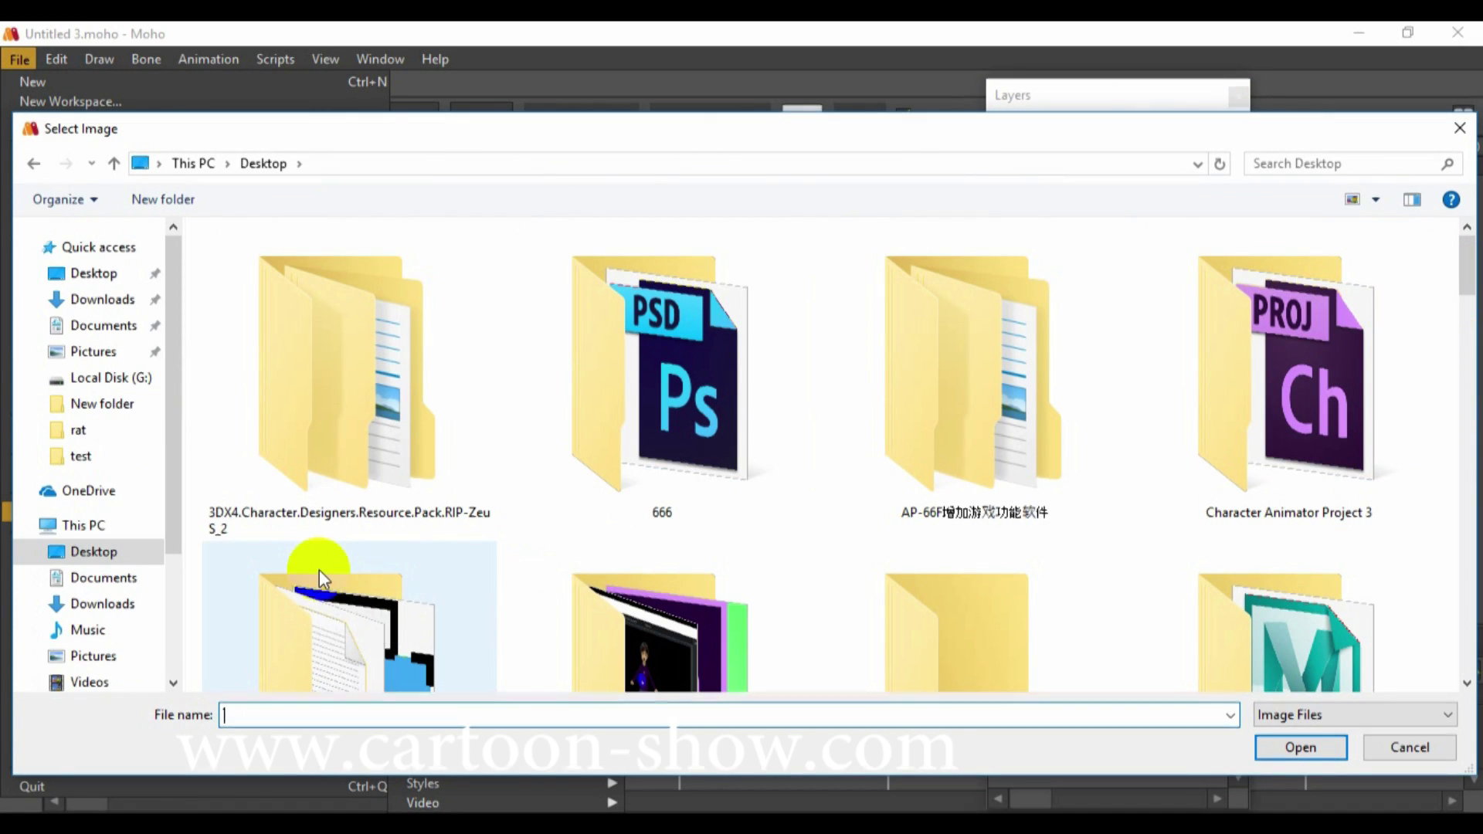
pyautogui.write('MAN')
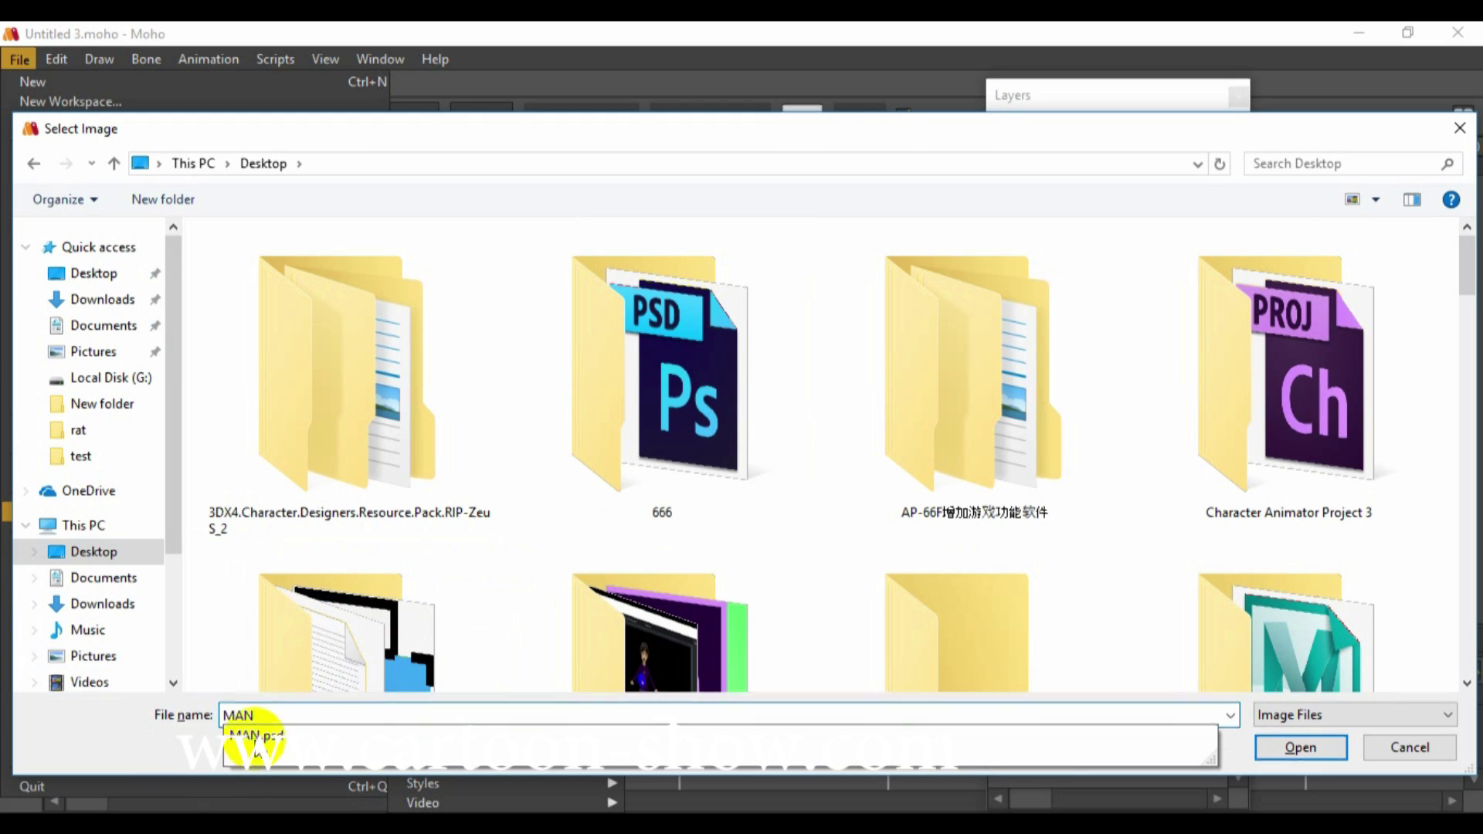
pyautogui.click(335, 734)
pyautogui.moveTo(1469, 281); pyautogui.dragTo(1448, 652)
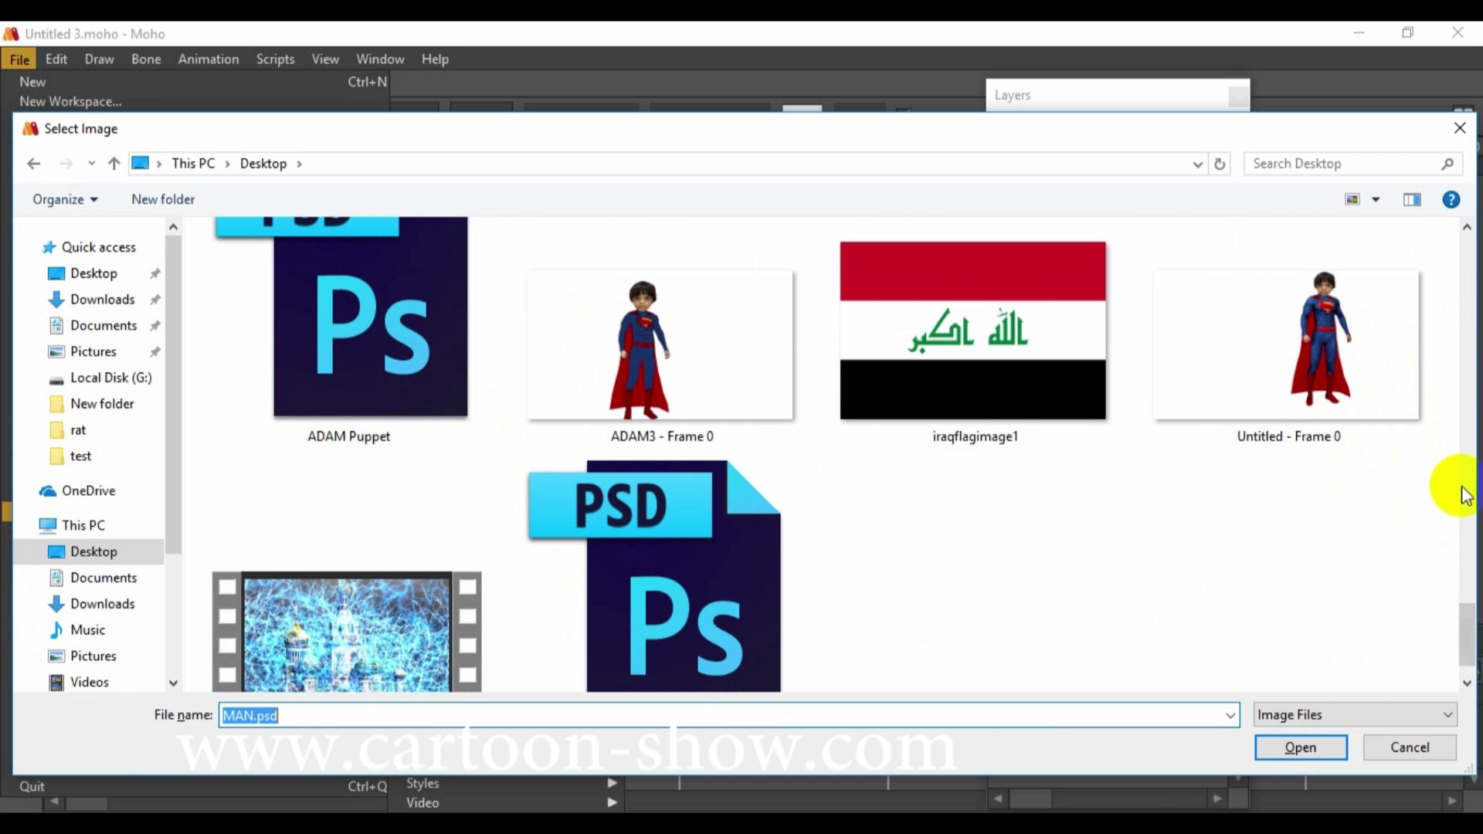
pyautogui.scroll(-1, 1470, 627)
pyautogui.click(682, 513)
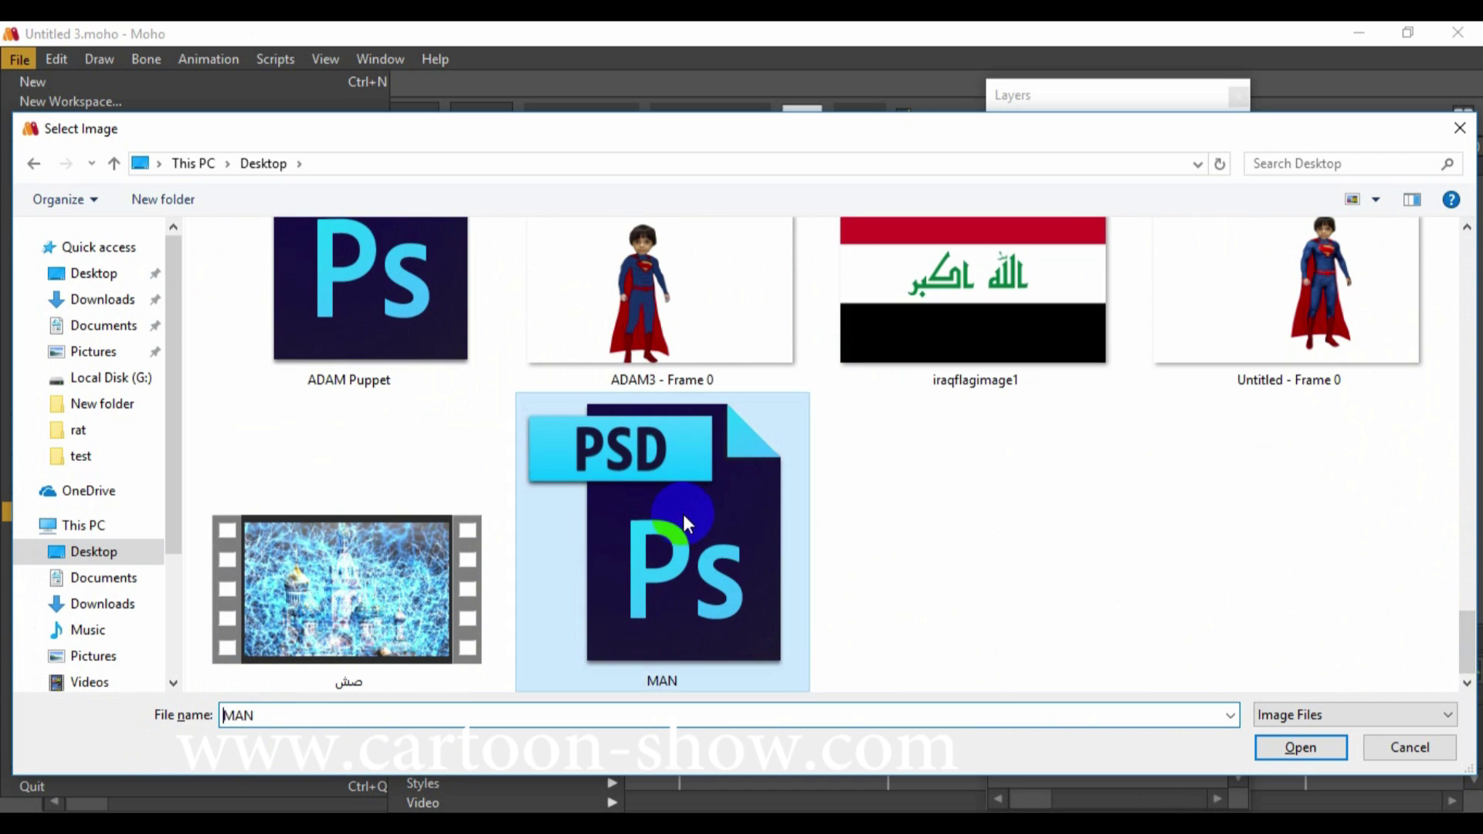
pyautogui.click(1300, 746)
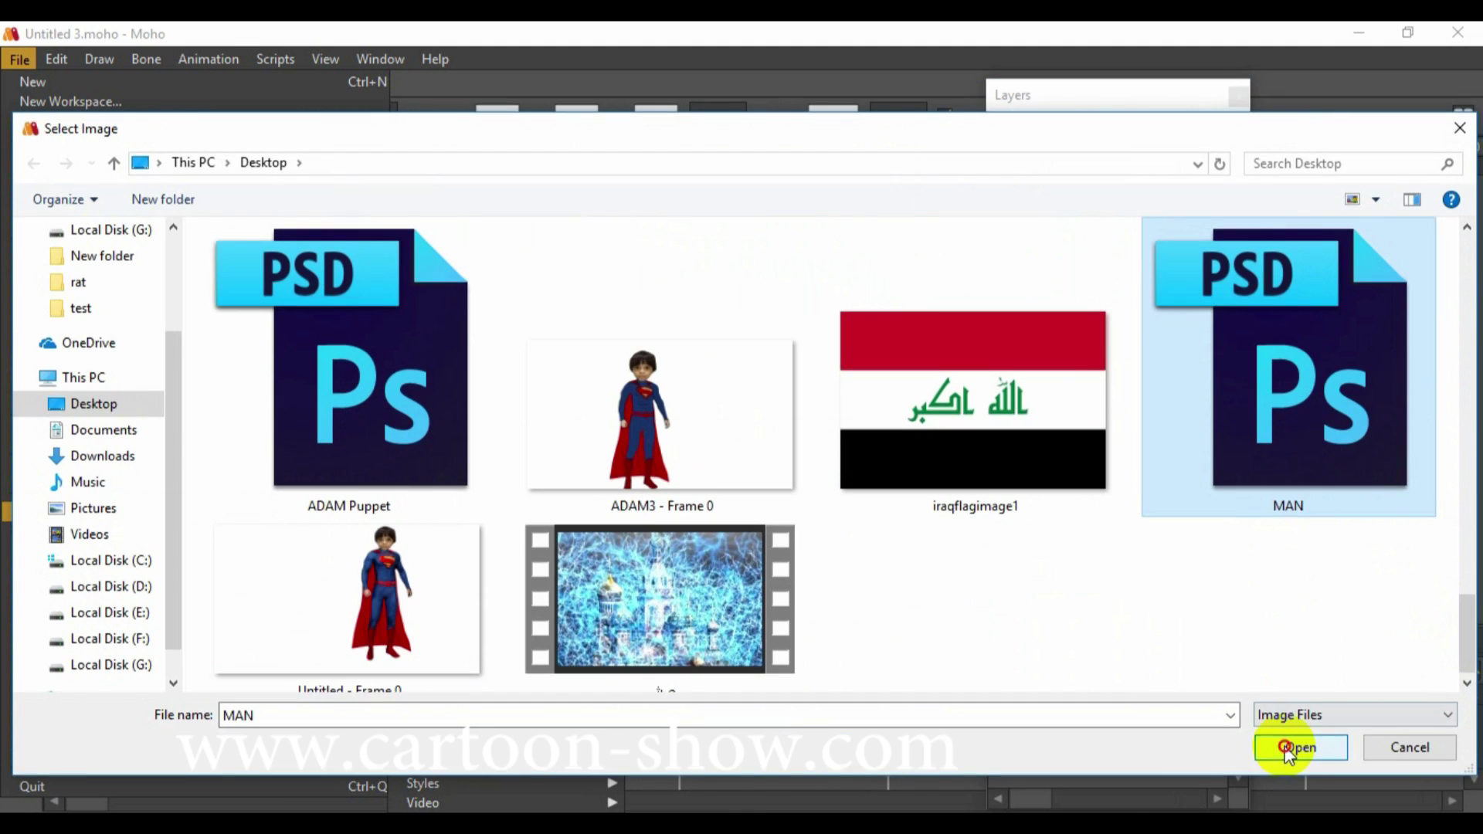
# Import the chosen MAN PSD file with its layers added individually
pyautogui.click(1299, 743)
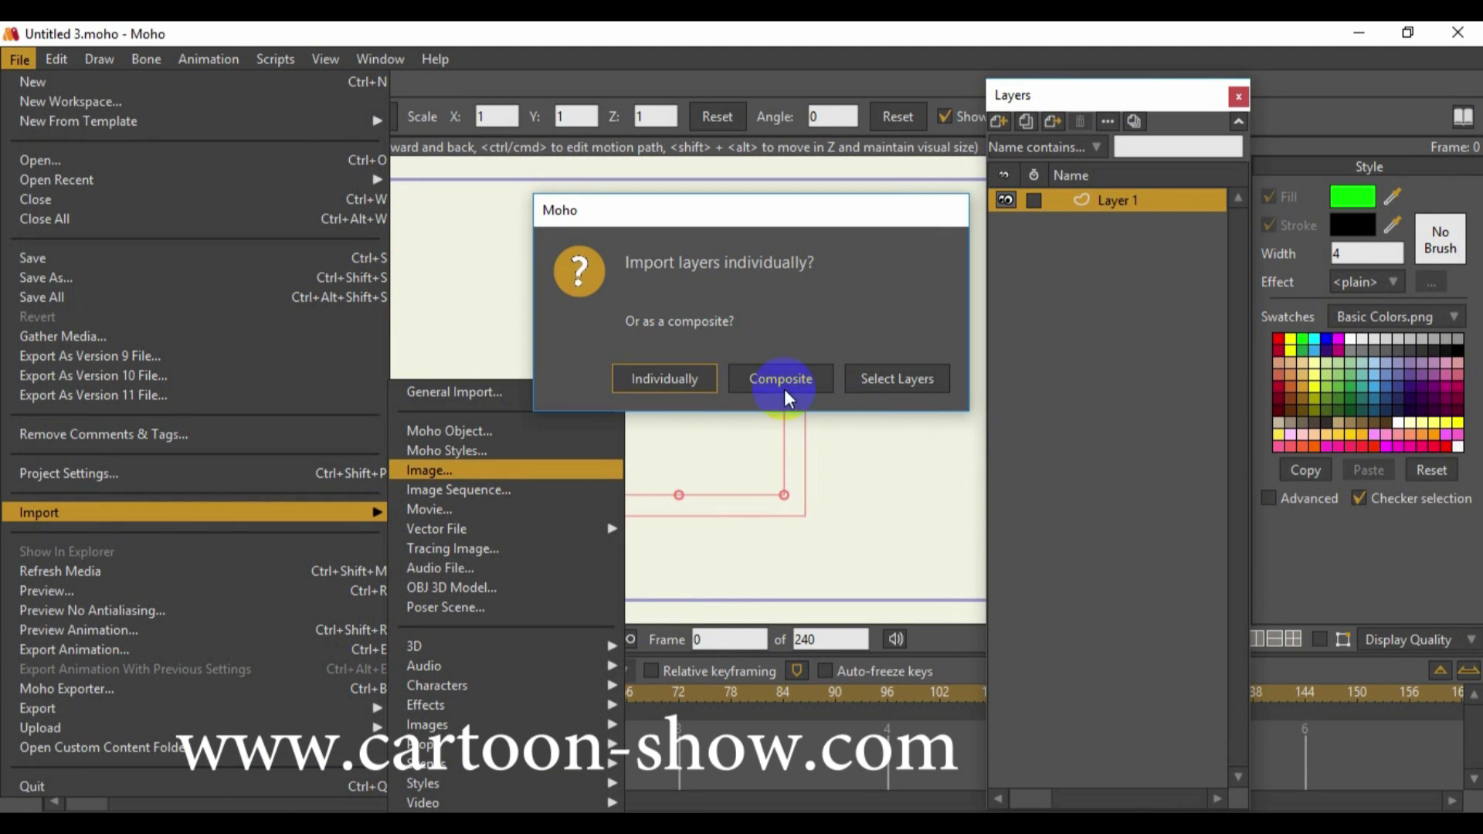
pyautogui.click(642, 377)
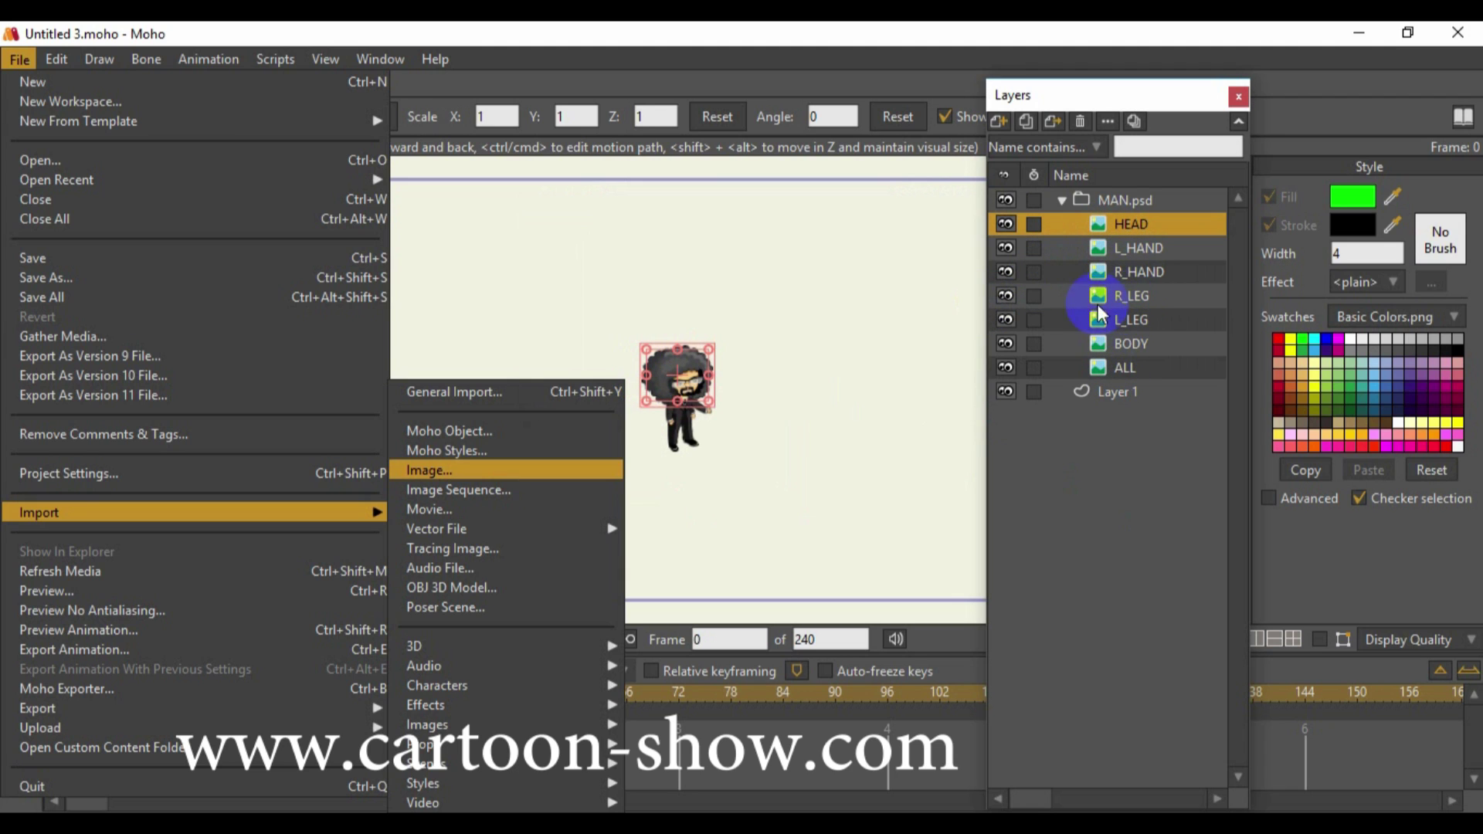
pyautogui.click(925, 300)
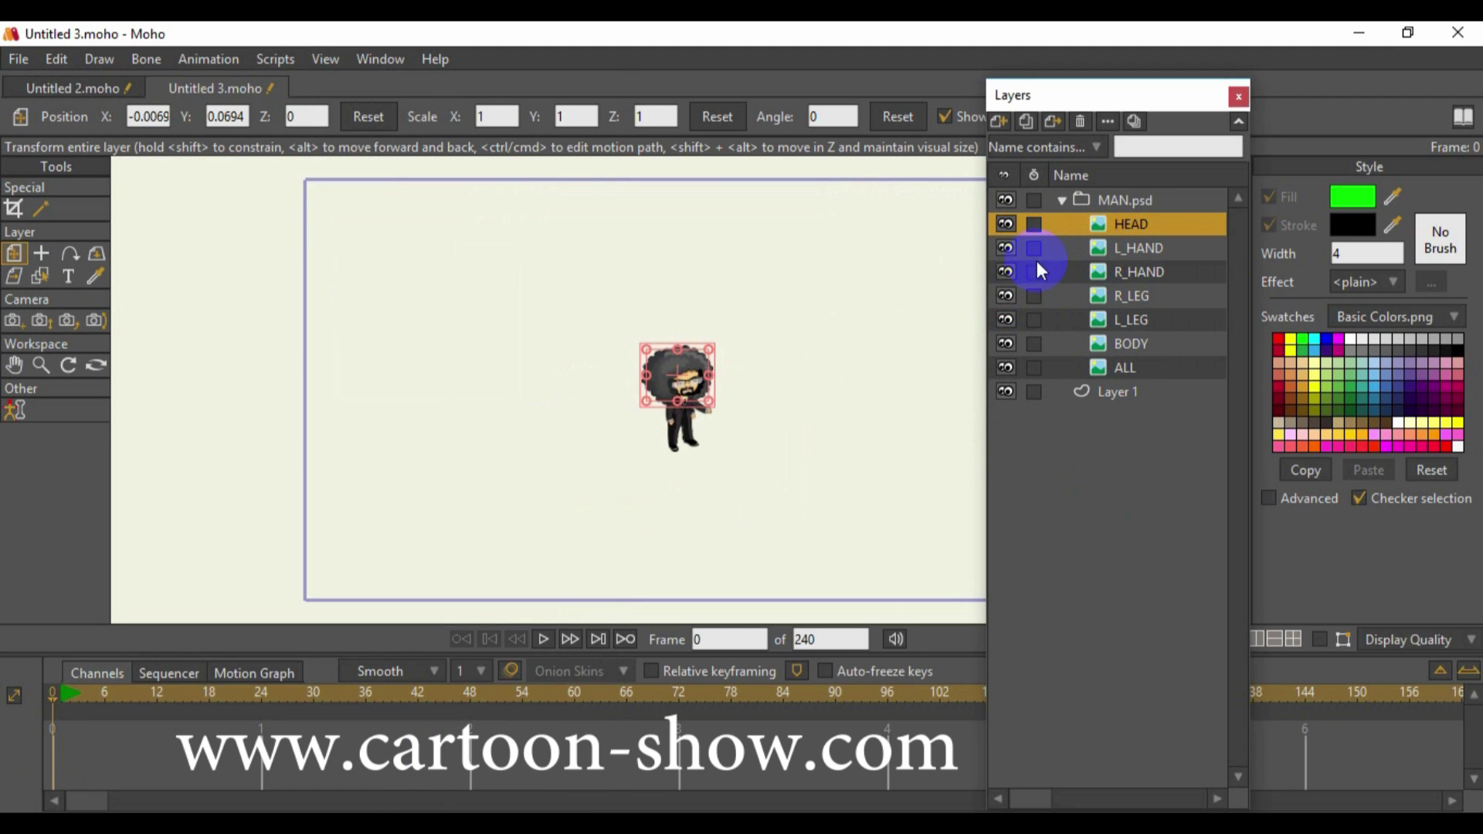
# Scale the MAN.psd group to about 4.05, position it to fill the frame's height, and hide the ALL layer
pyautogui.click(1109, 199)
pyautogui.scroll(10, 704, 369)
pyautogui.moveTo(778, 279); pyautogui.dragTo(756, 304)
pyautogui.moveTo(702, 392); pyautogui.dragTo(703, 360)
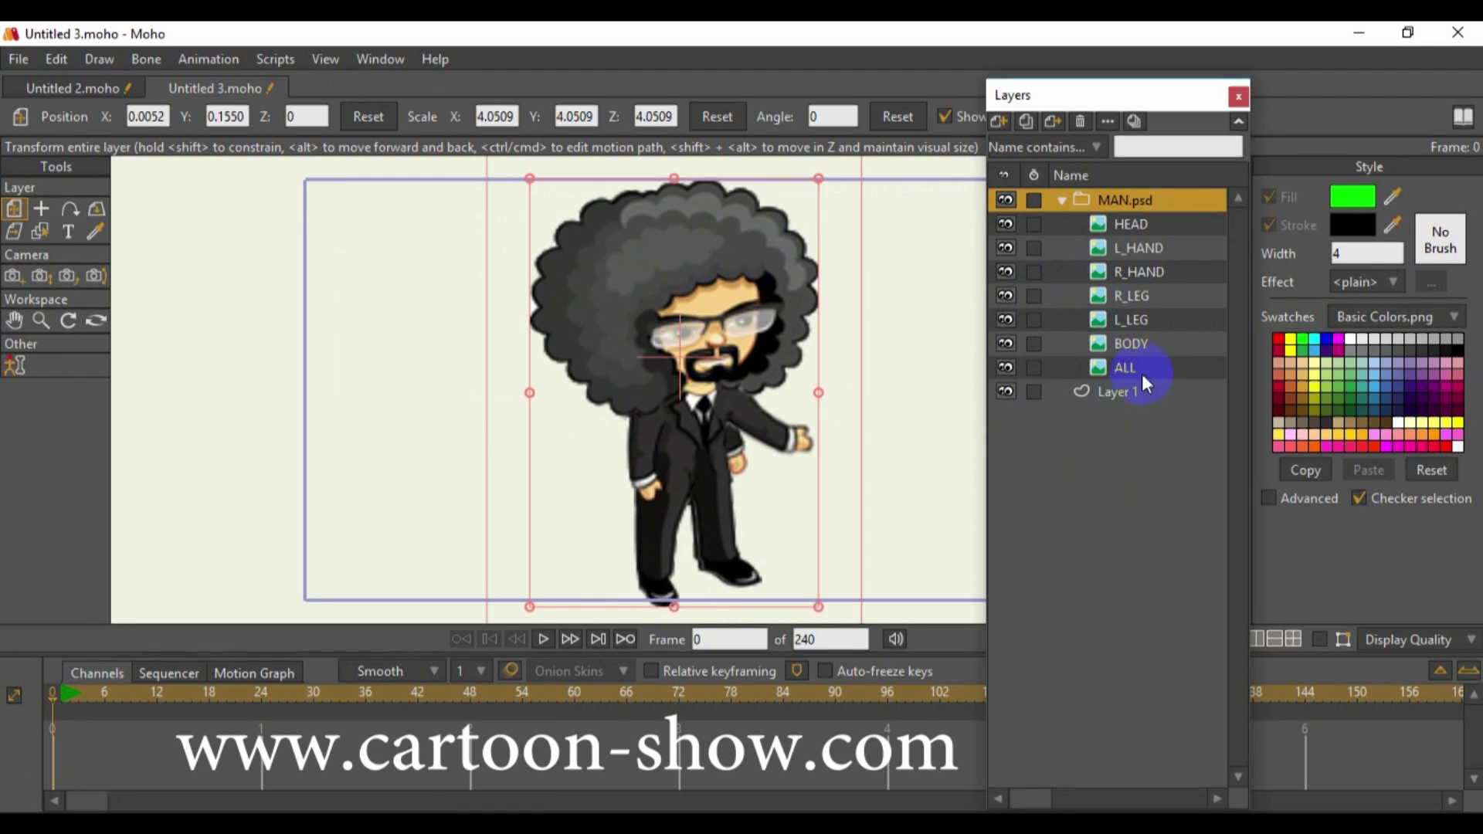
pyautogui.click(1006, 367)
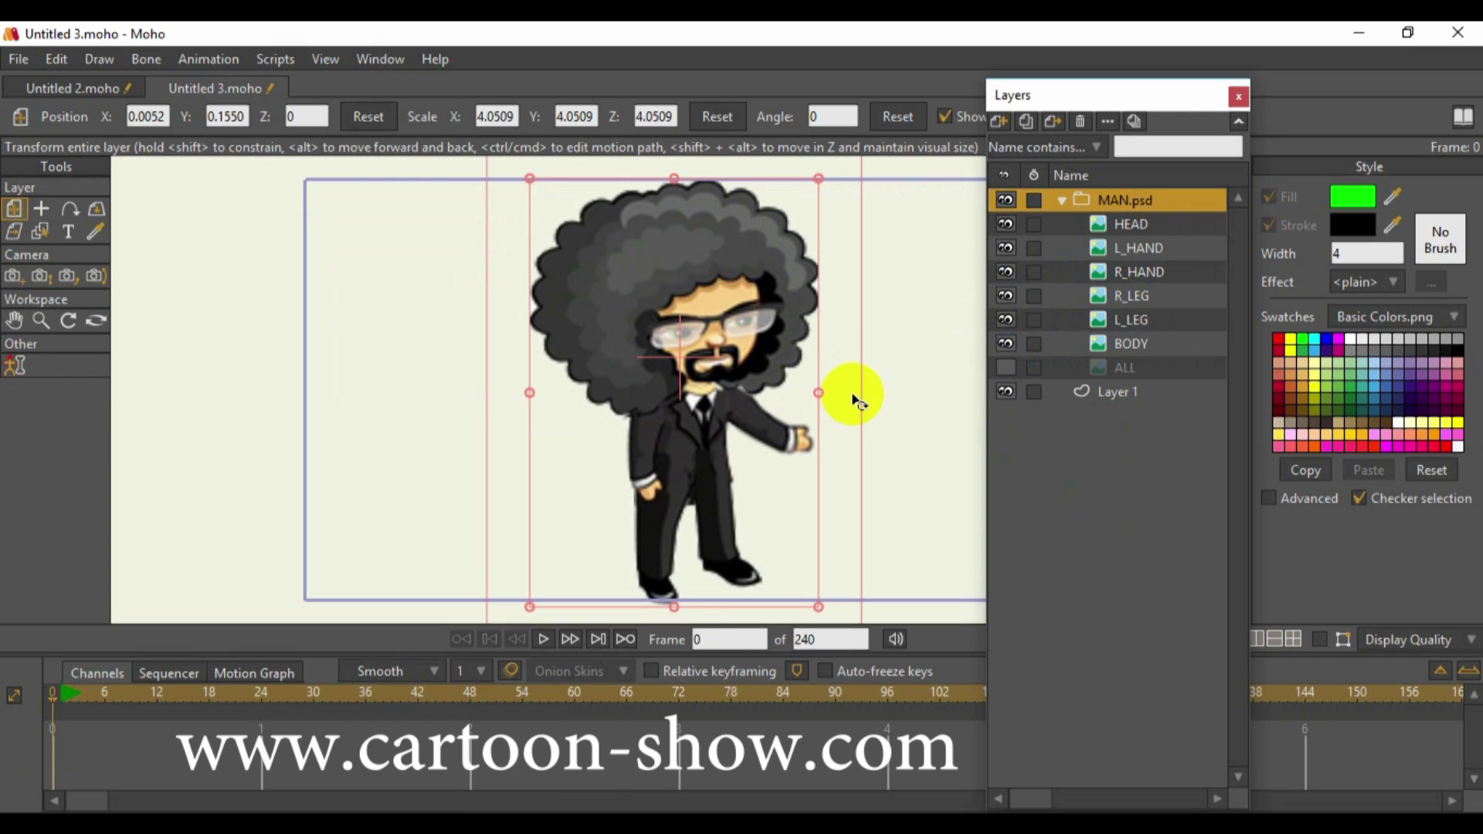
# Set the HEAD layer's origin at the neck, about X 0.03, Y -0.11, and rotate the head around it
pyautogui.click(1116, 231)
pyautogui.click(46, 253)
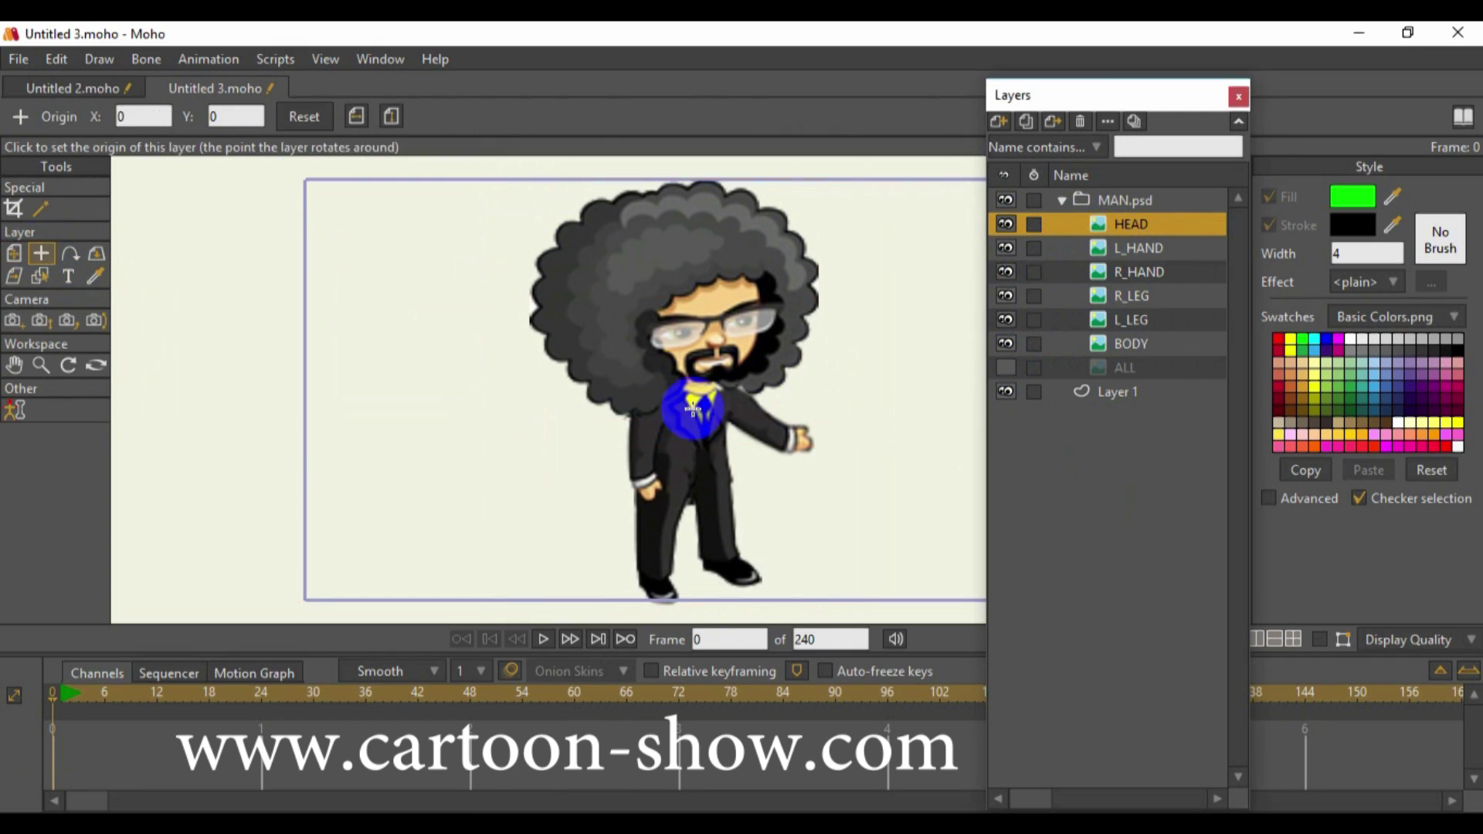
pyautogui.click(699, 391)
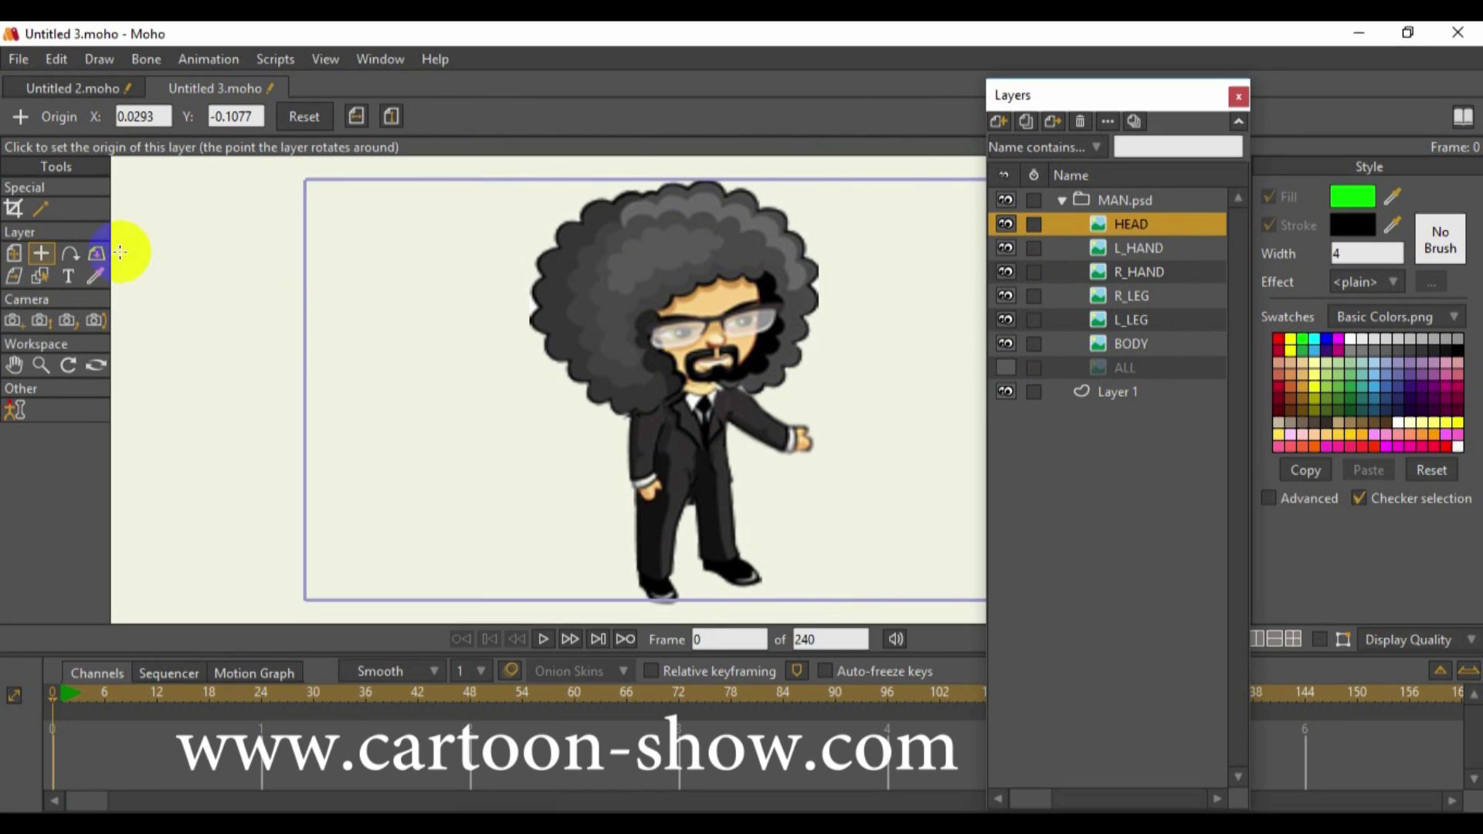
pyautogui.click(13, 259)
pyautogui.moveTo(816, 166); pyautogui.dragTo(815, 218)
# Set the L_HAND layer's origin at its shoulder, about X -0.04, Y 0.02
pyautogui.click(1129, 248)
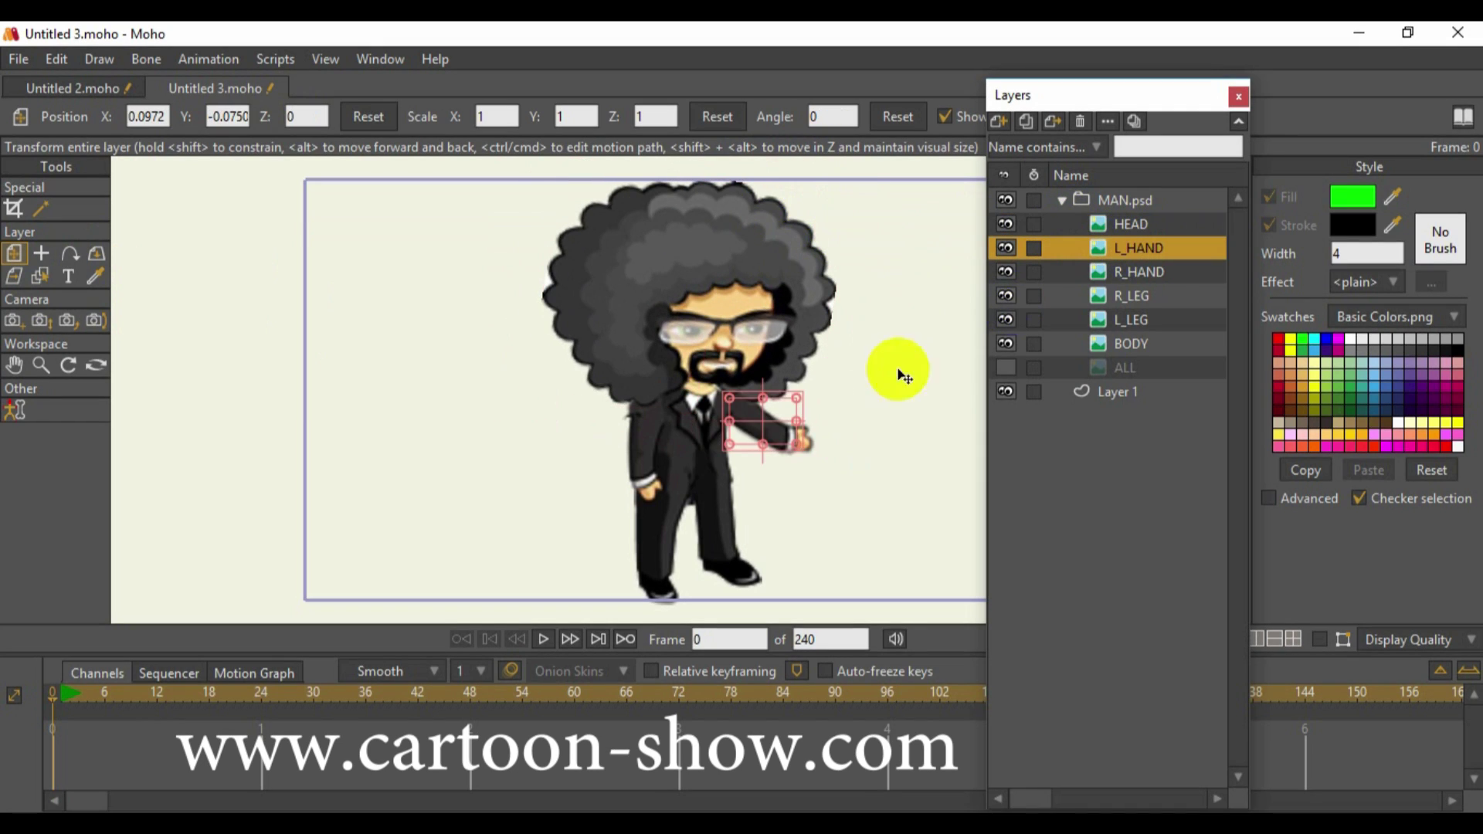
pyautogui.click(41, 253)
pyautogui.click(620, 462)
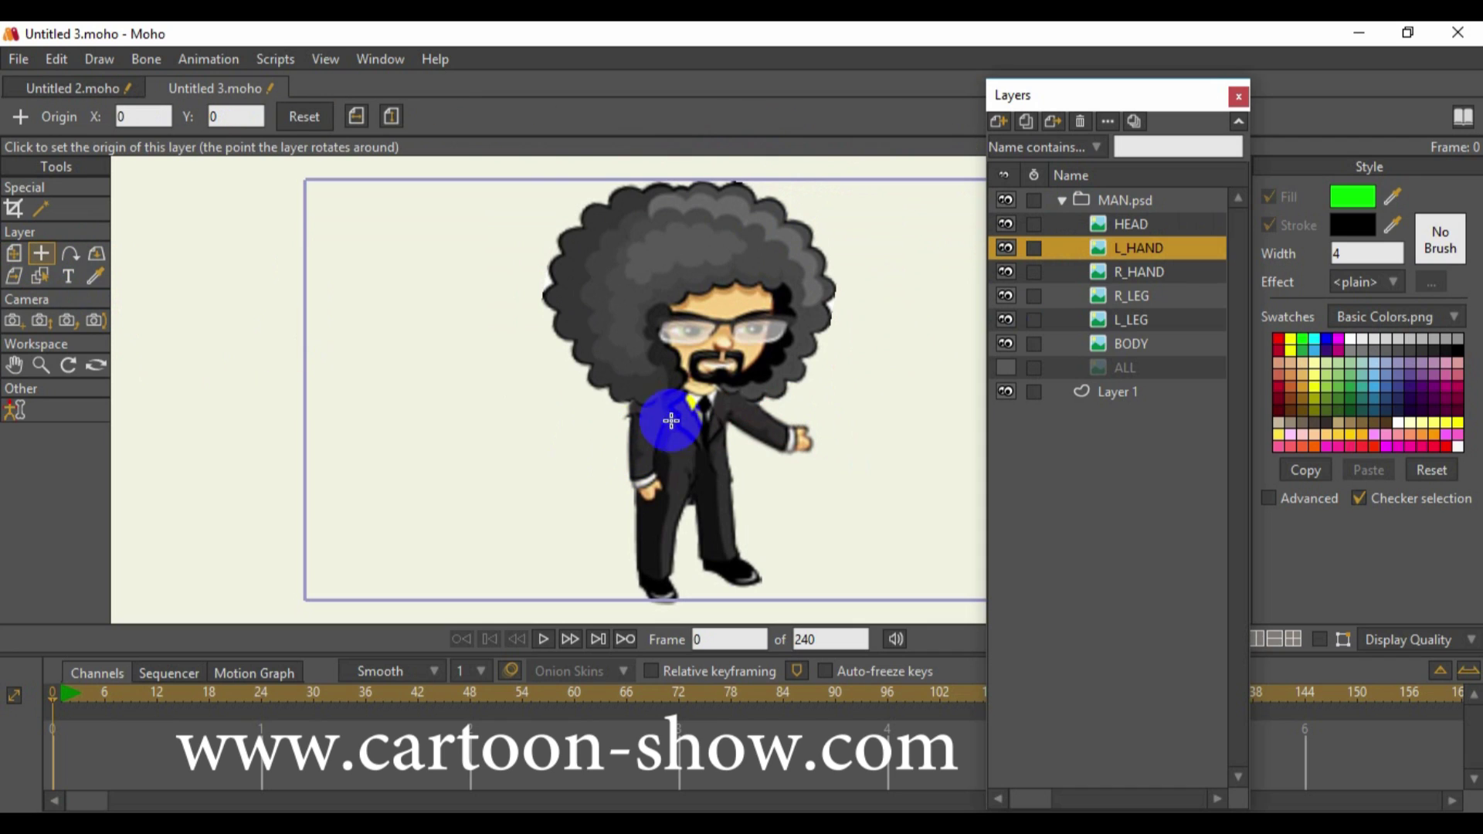
pyautogui.click(725, 406)
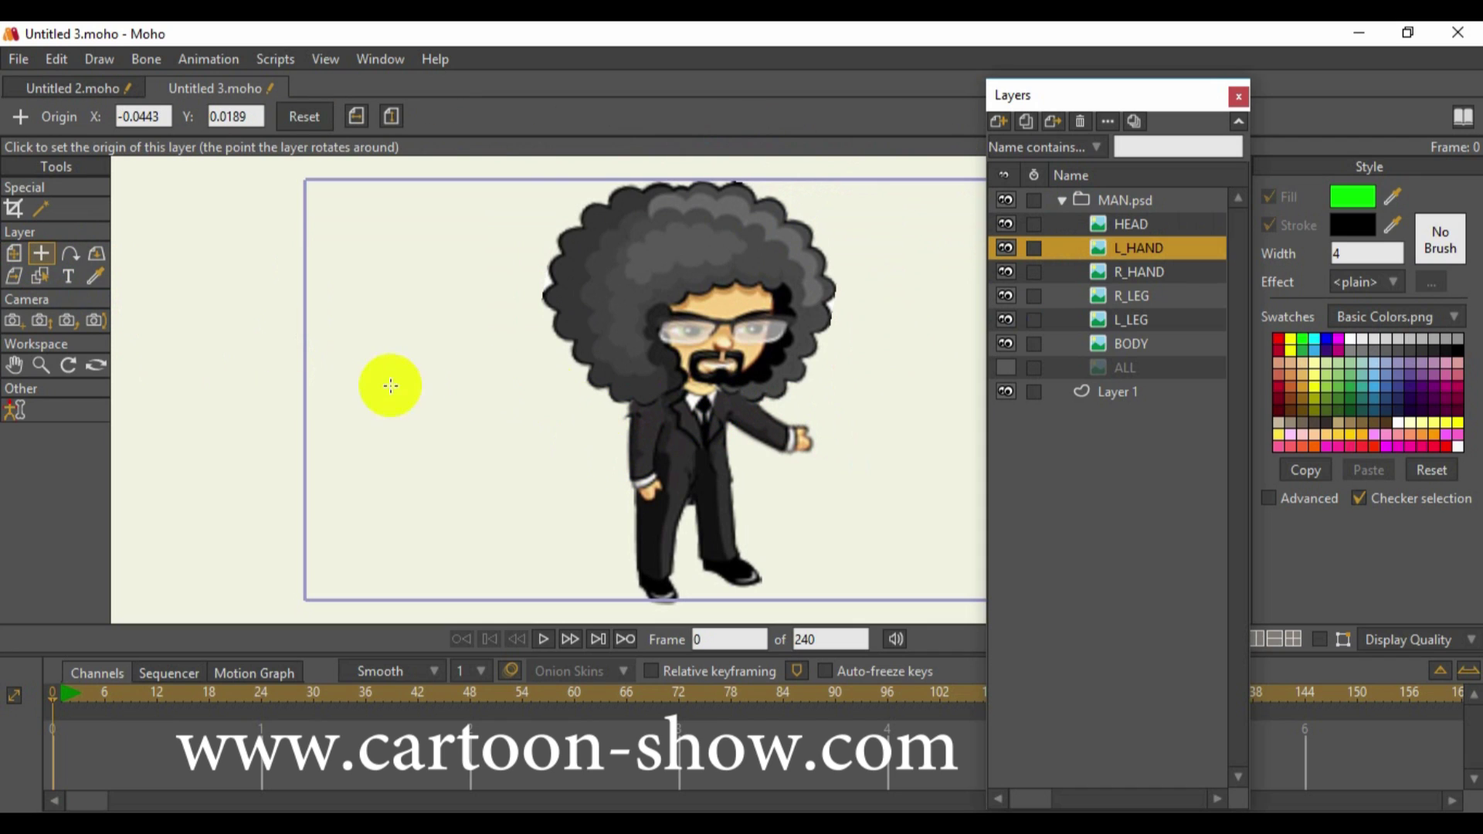
pyautogui.click(729, 403)
pyautogui.click(15, 254)
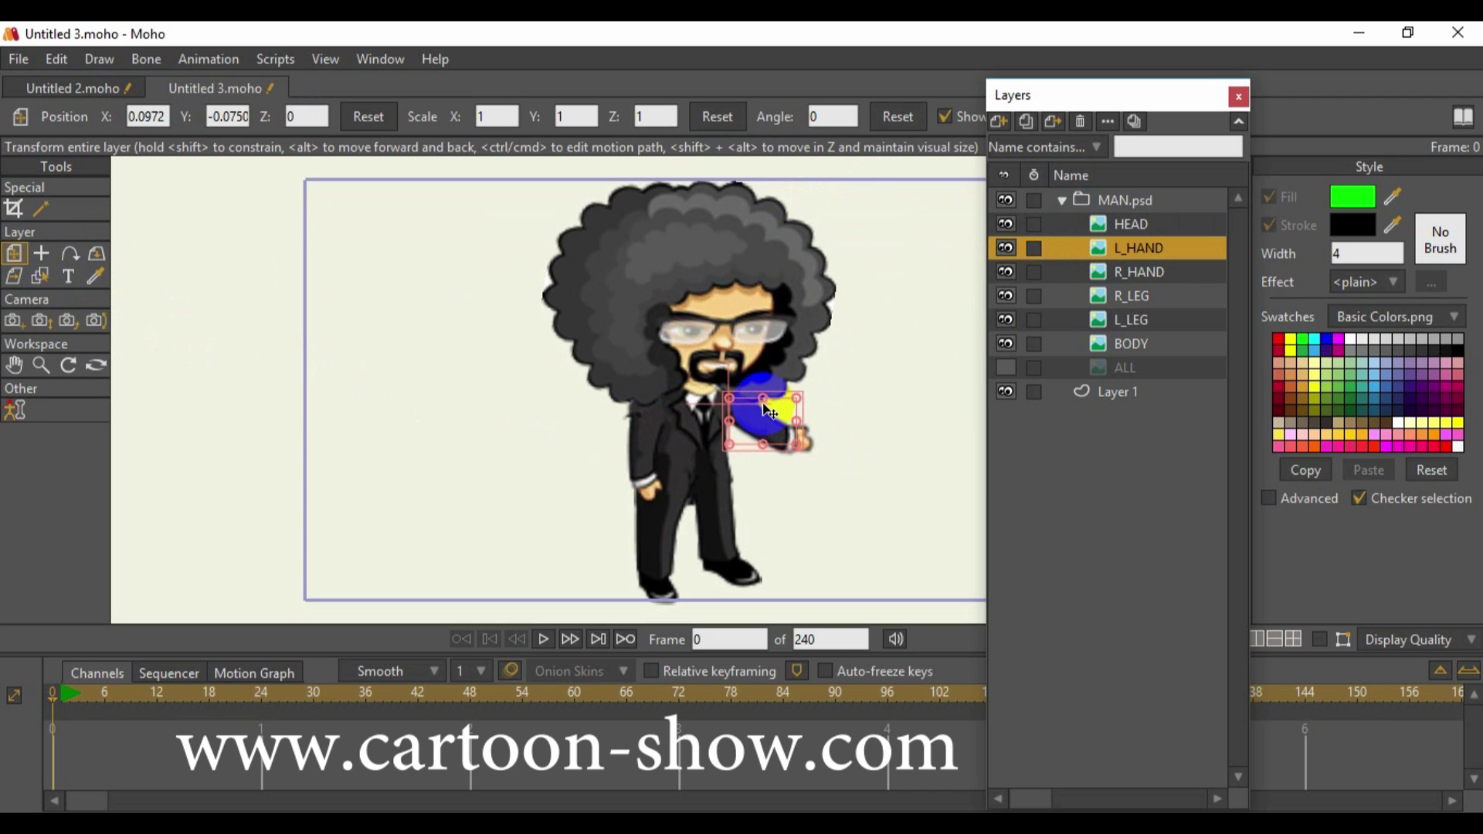
# Move the L_HAND layer below BODY and rotate the arm around its shoulder to about -11.7°
pyautogui.moveTo(776, 392); pyautogui.dragTo(859, 343)
pyautogui.moveTo(1142, 253); pyautogui.dragTo(1143, 359)
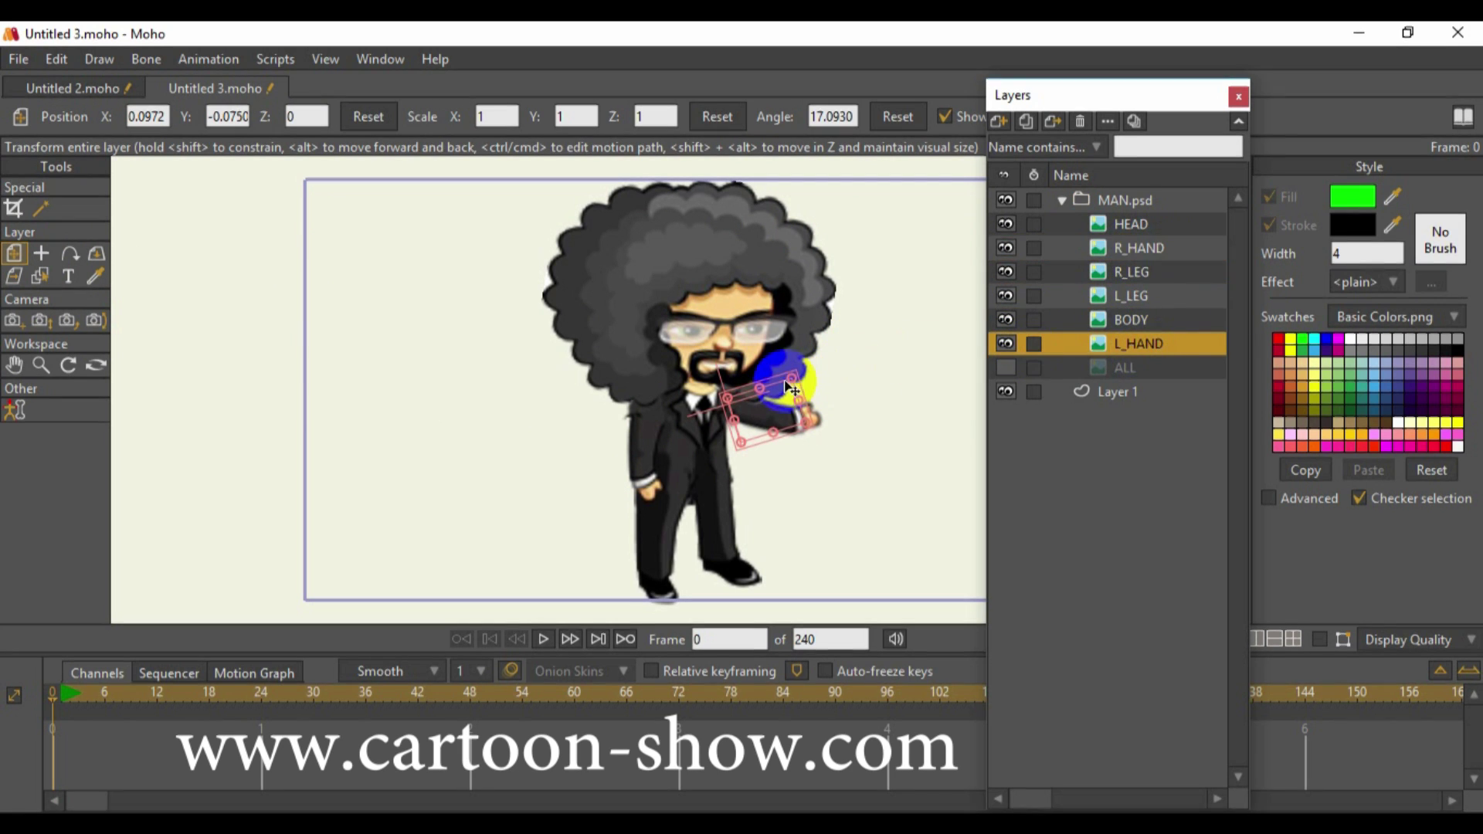
pyautogui.moveTo(788, 398); pyautogui.dragTo(927, 383)
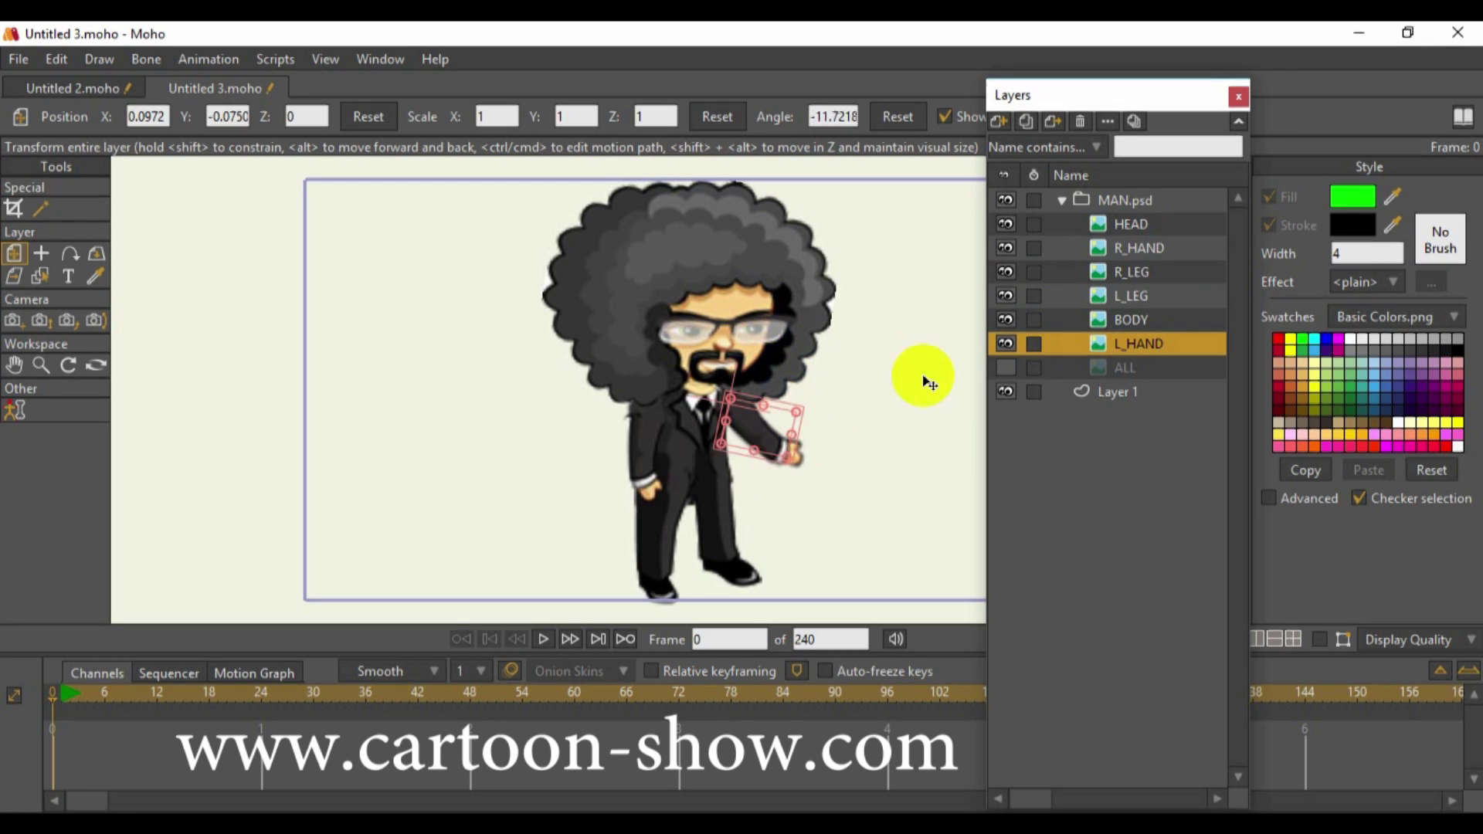
# Set the R_HAND layer's origin at its shoulder, about X 0.01, Y 0.04, and swing both arms outward from the body
pyautogui.click(1130, 249)
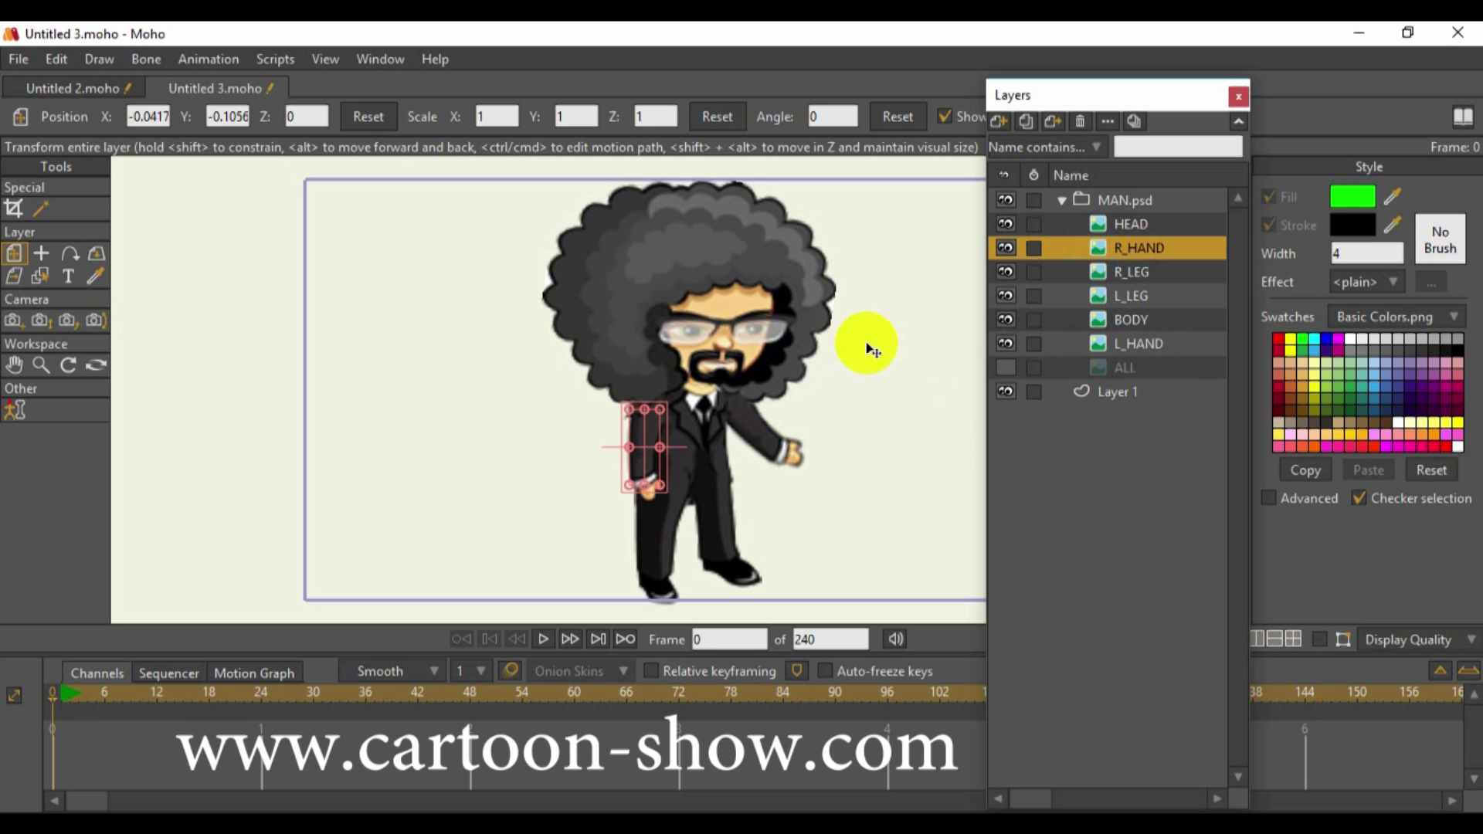
pyautogui.click(43, 254)
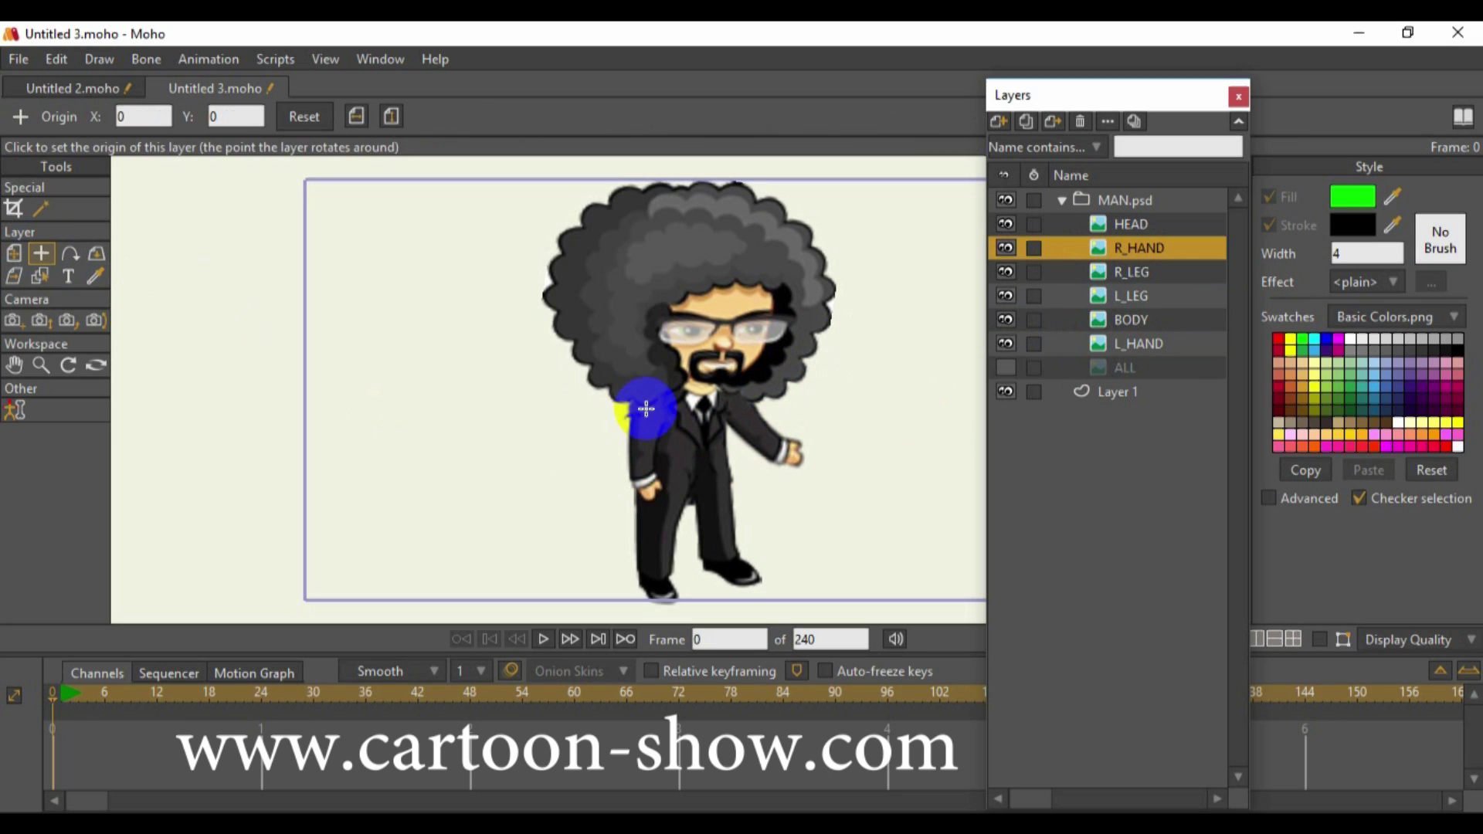
pyautogui.click(650, 410)
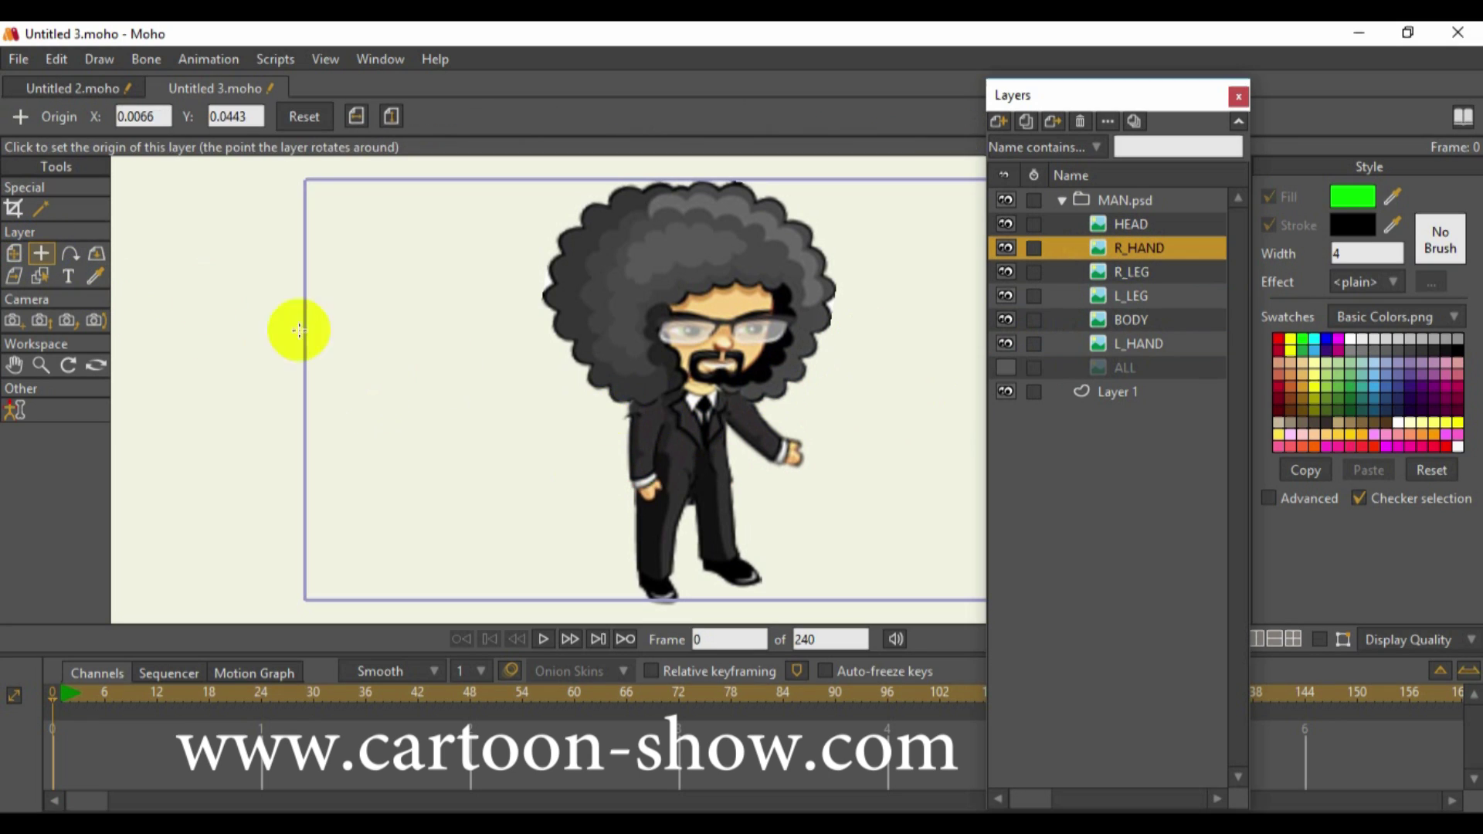
pyautogui.click(12, 254)
pyautogui.moveTo(629, 479); pyautogui.dragTo(363, 463)
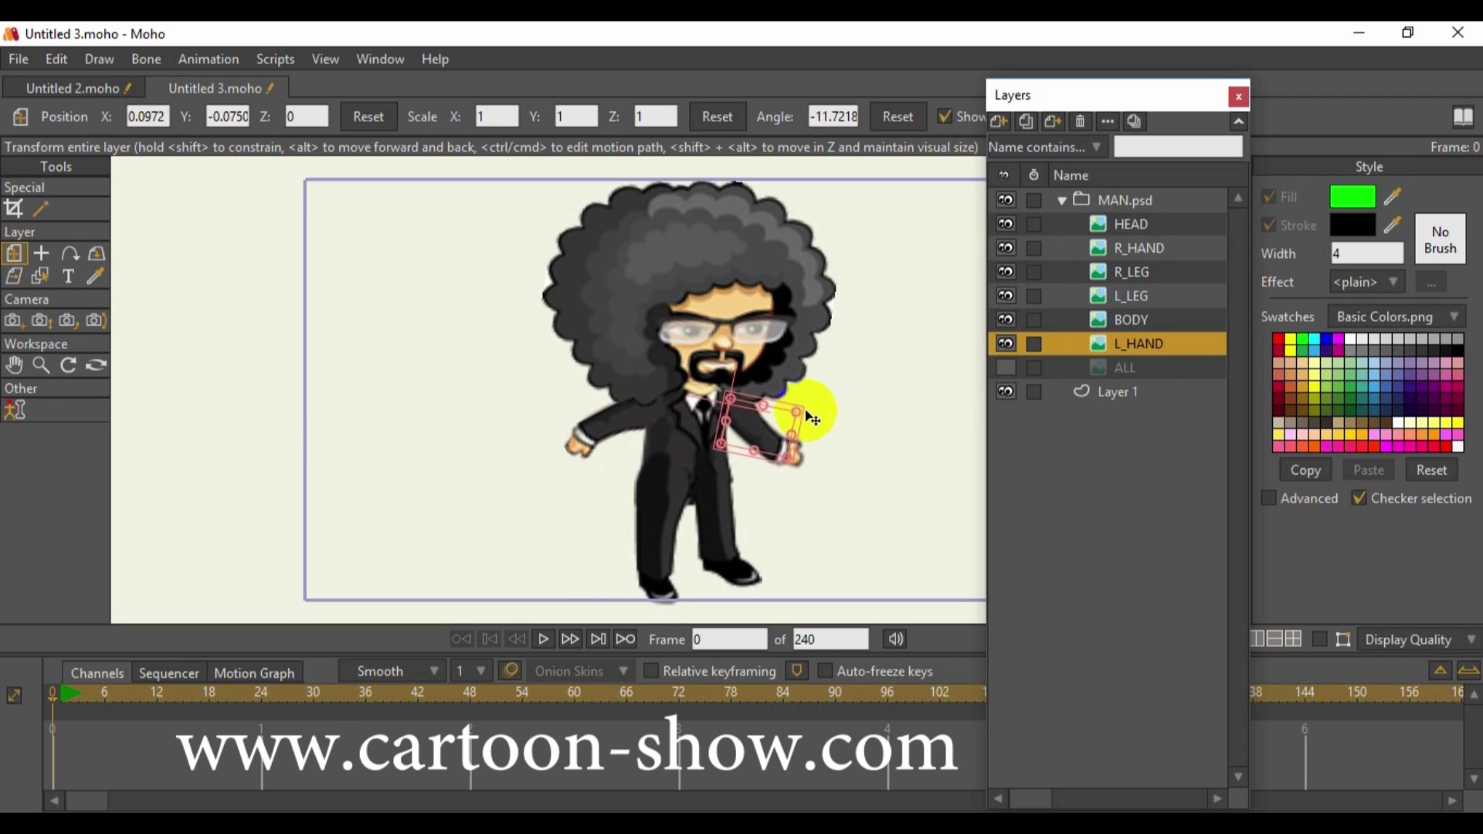
pyautogui.moveTo(786, 409); pyautogui.dragTo(804, 369)
# Set the BODY layer's origin at the hips between the legs, about X 0.01, Y -0.06
pyautogui.click(1132, 319)
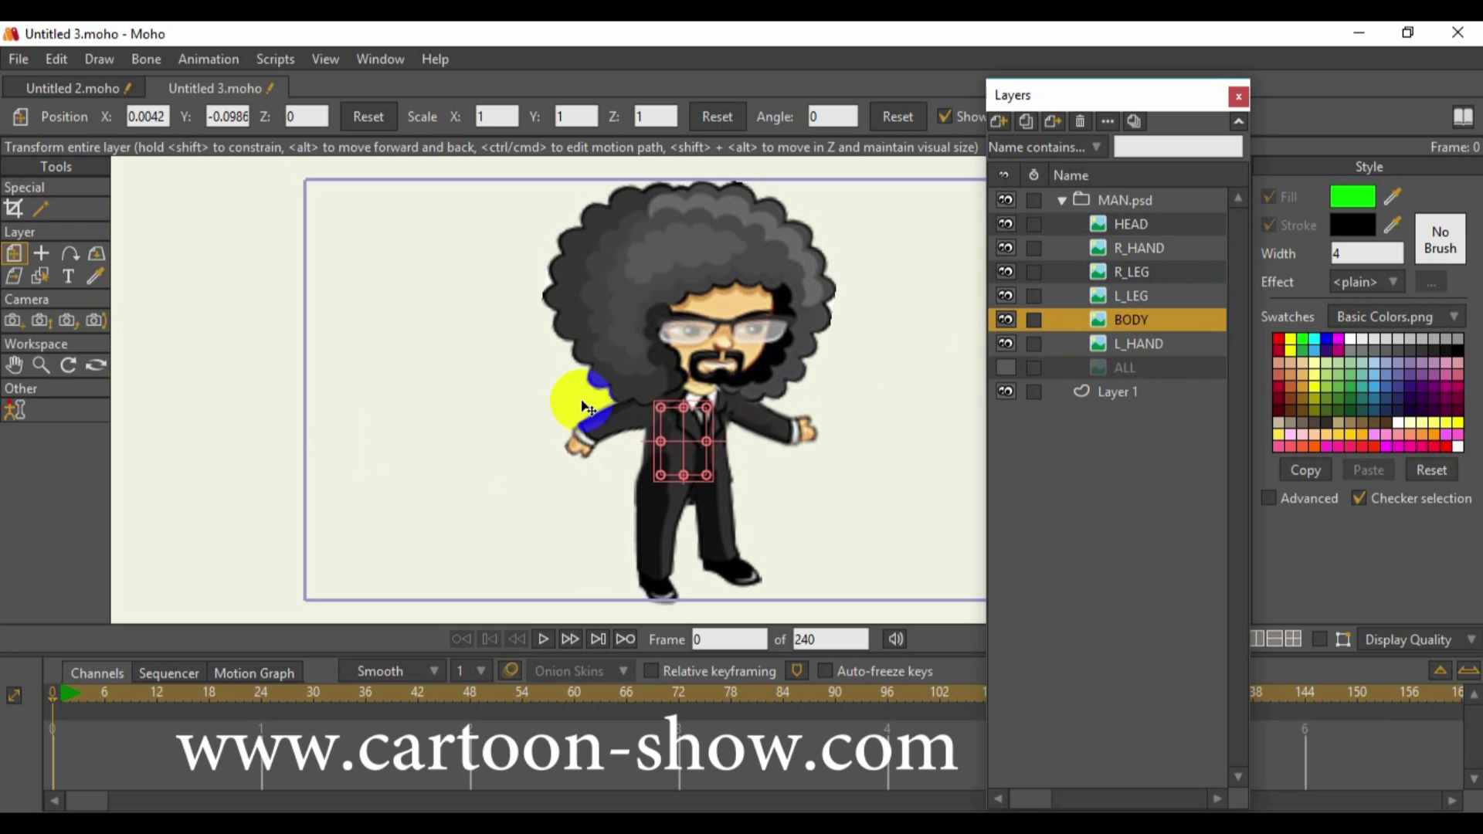
pyautogui.click(41, 252)
pyautogui.click(672, 516)
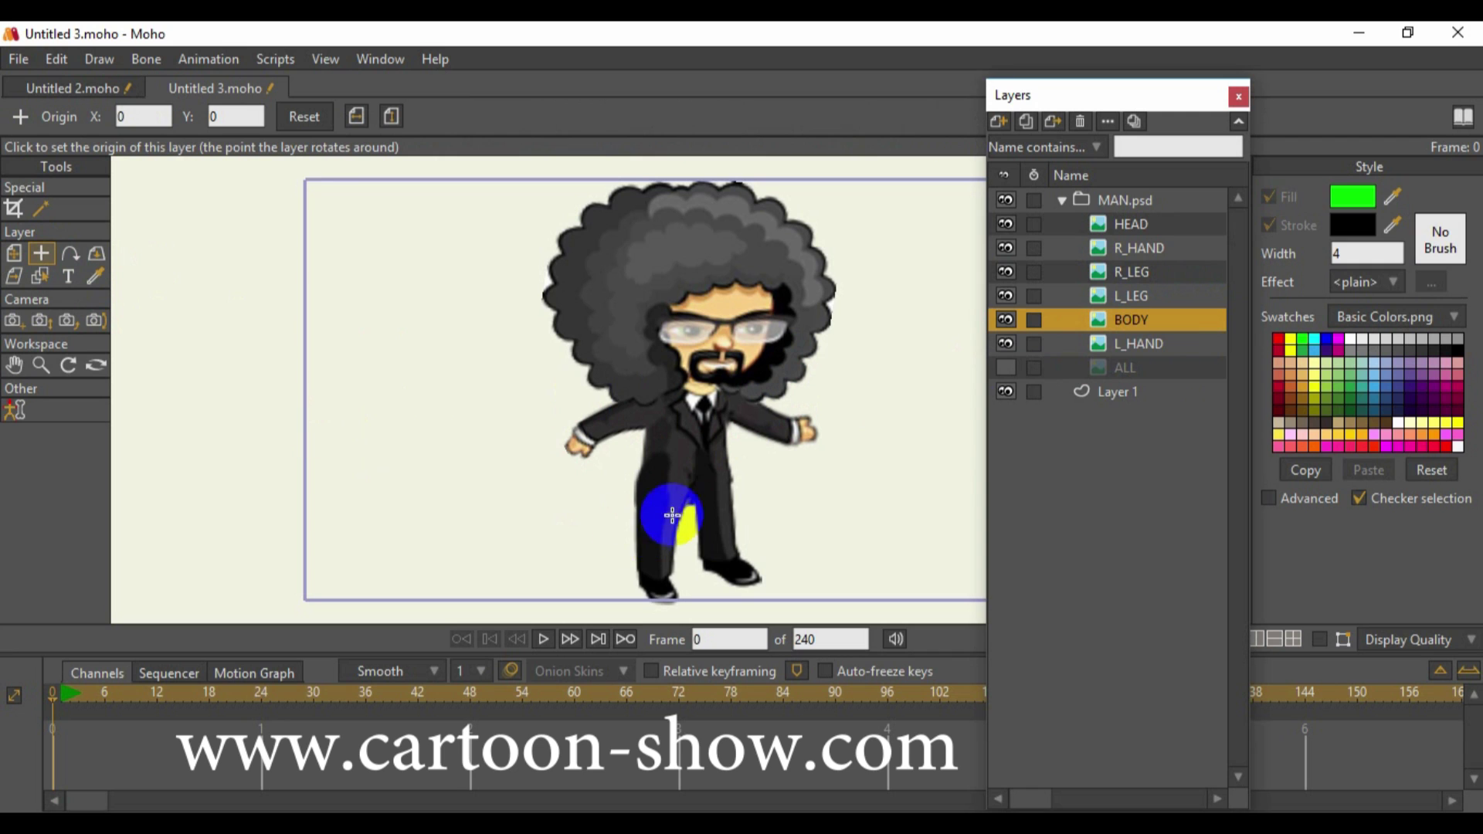
pyautogui.click(692, 490)
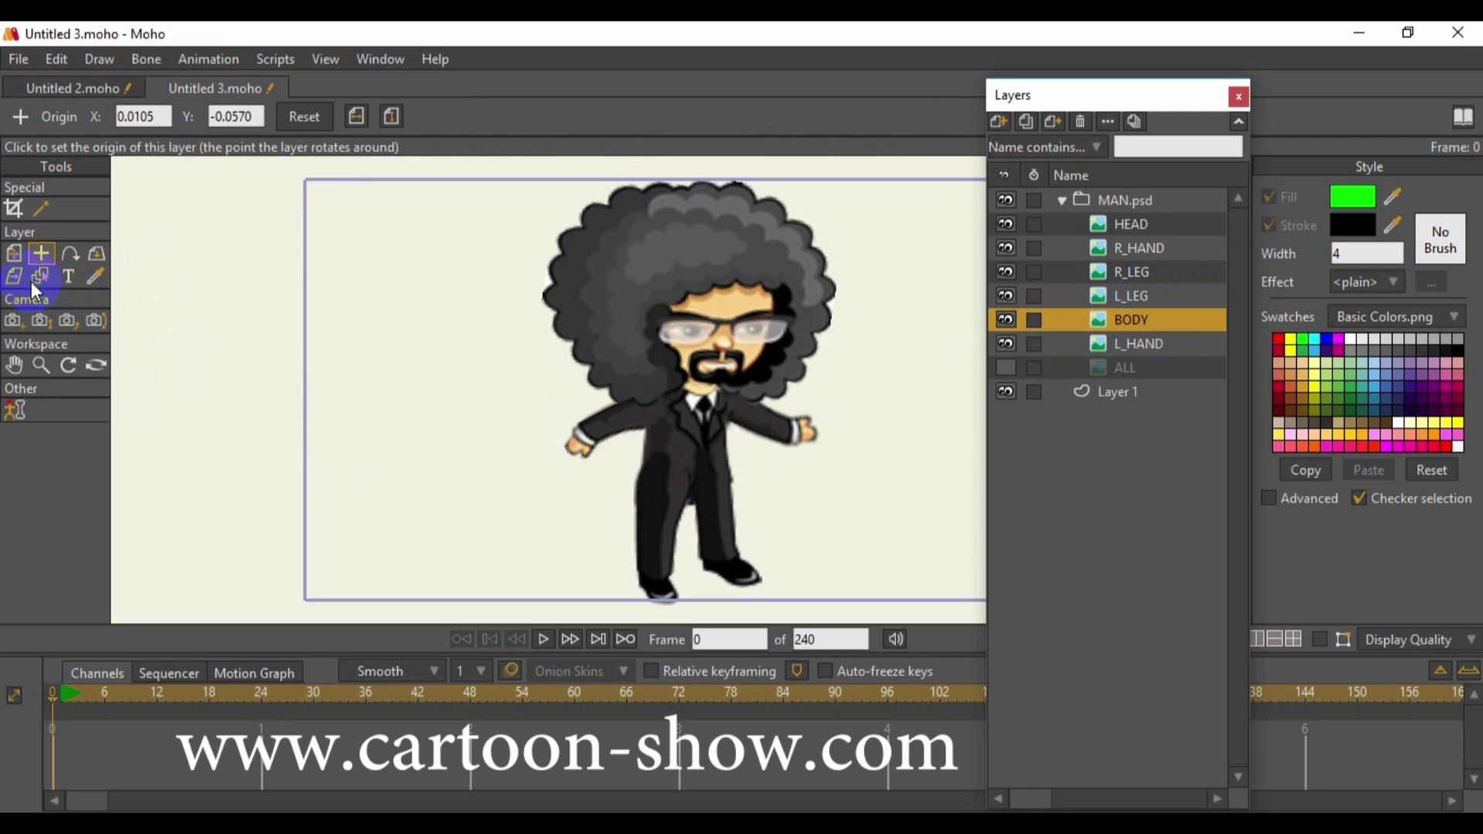
pyautogui.click(14, 257)
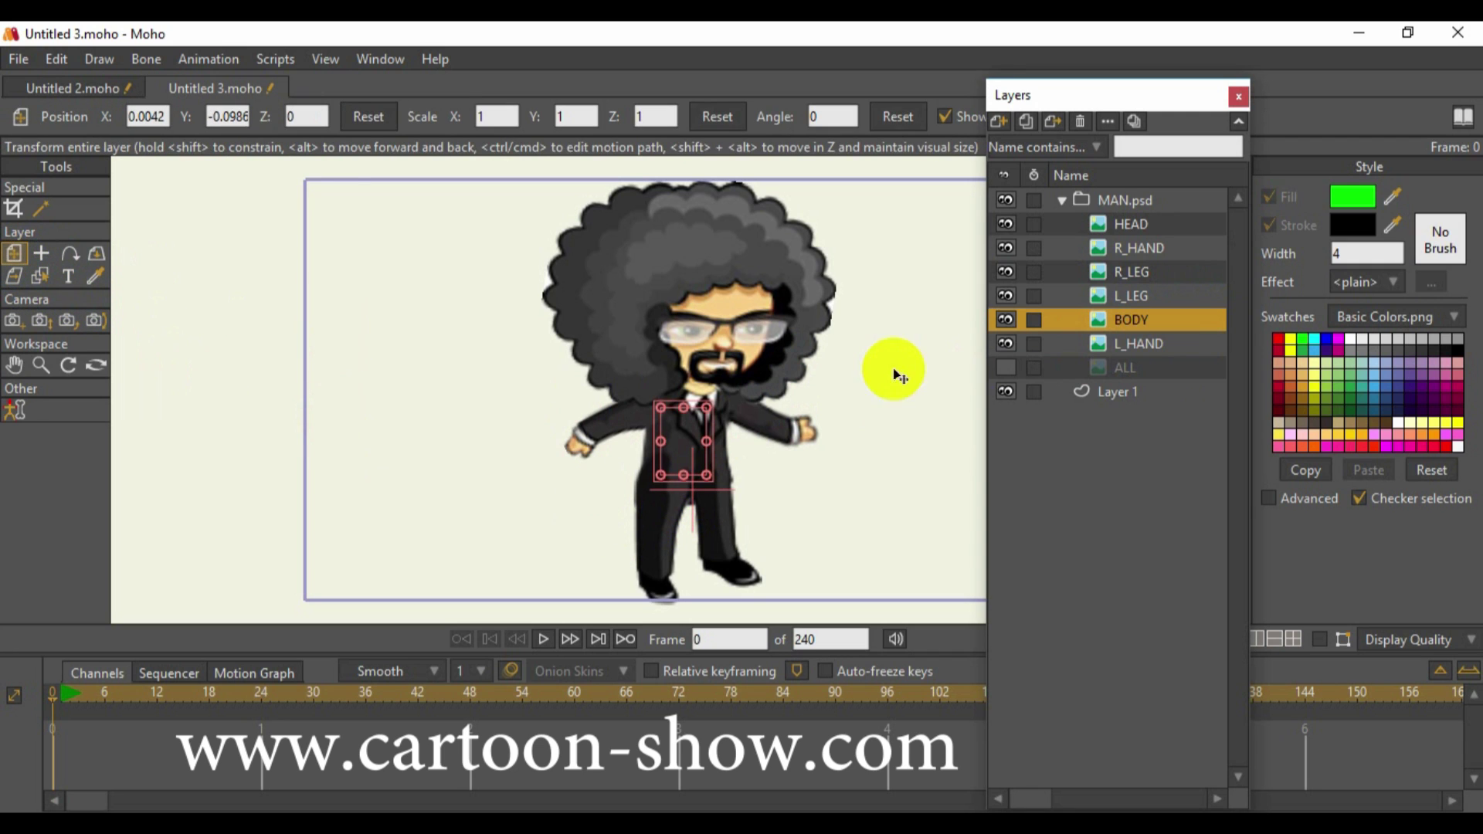
# Set the L_LEG layer's origin at the top of the leg, at the hip joint
pyautogui.click(1124, 296)
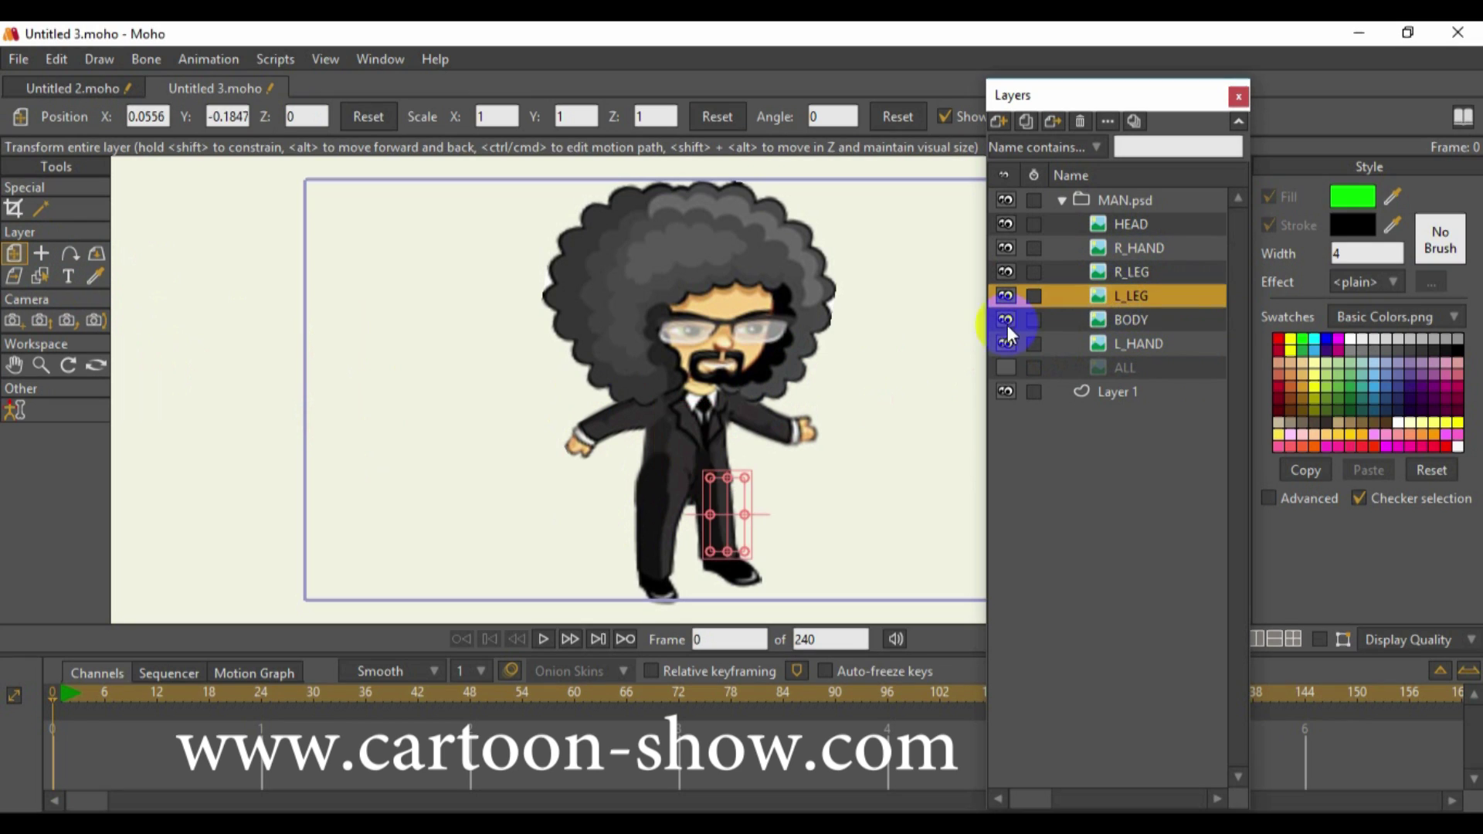
pyautogui.click(45, 253)
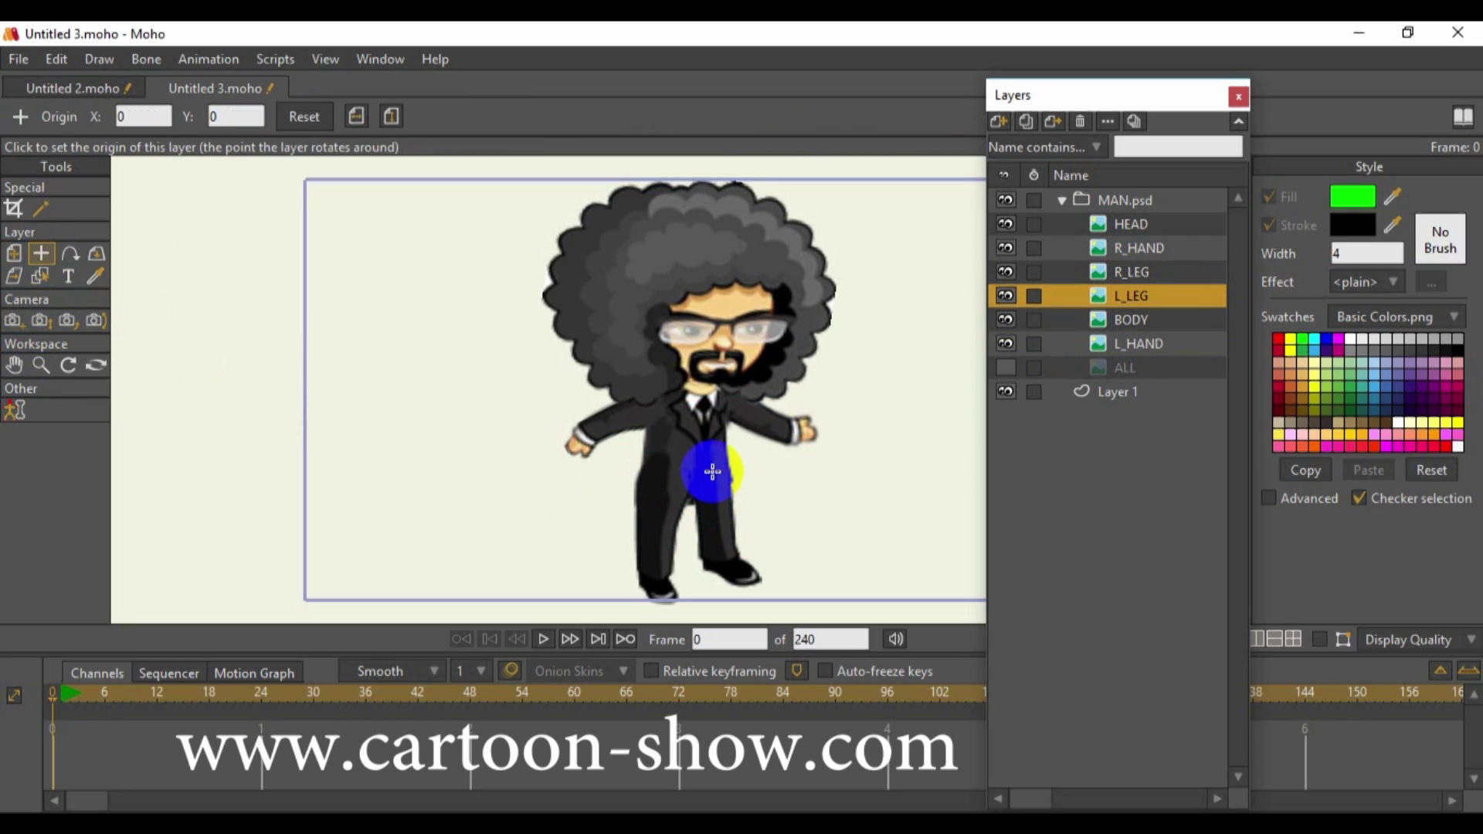
pyautogui.click(14, 254)
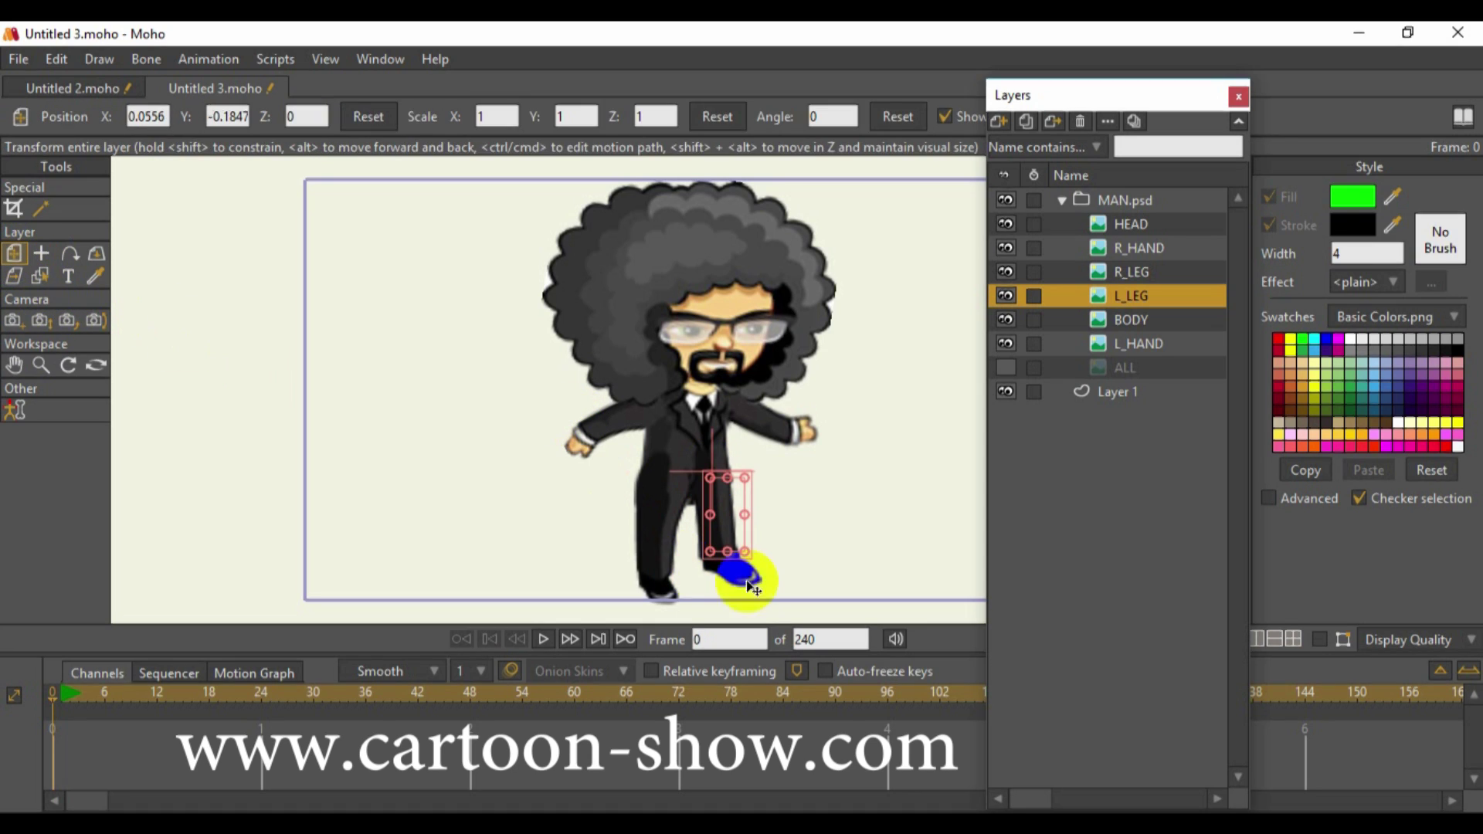
# Move the L_LEG layer below BODY and rotate the leg outward to about 6.8°
pyautogui.moveTo(748, 547)
pyautogui.mouseDown()
pyautogui.moveTo(788, 503)
pyautogui.moveTo(759, 546)
pyautogui.mouseUp()
pyautogui.moveTo(1135, 295); pyautogui.dragTo(1133, 342)
pyautogui.moveTo(723, 547); pyautogui.dragTo(723, 547)
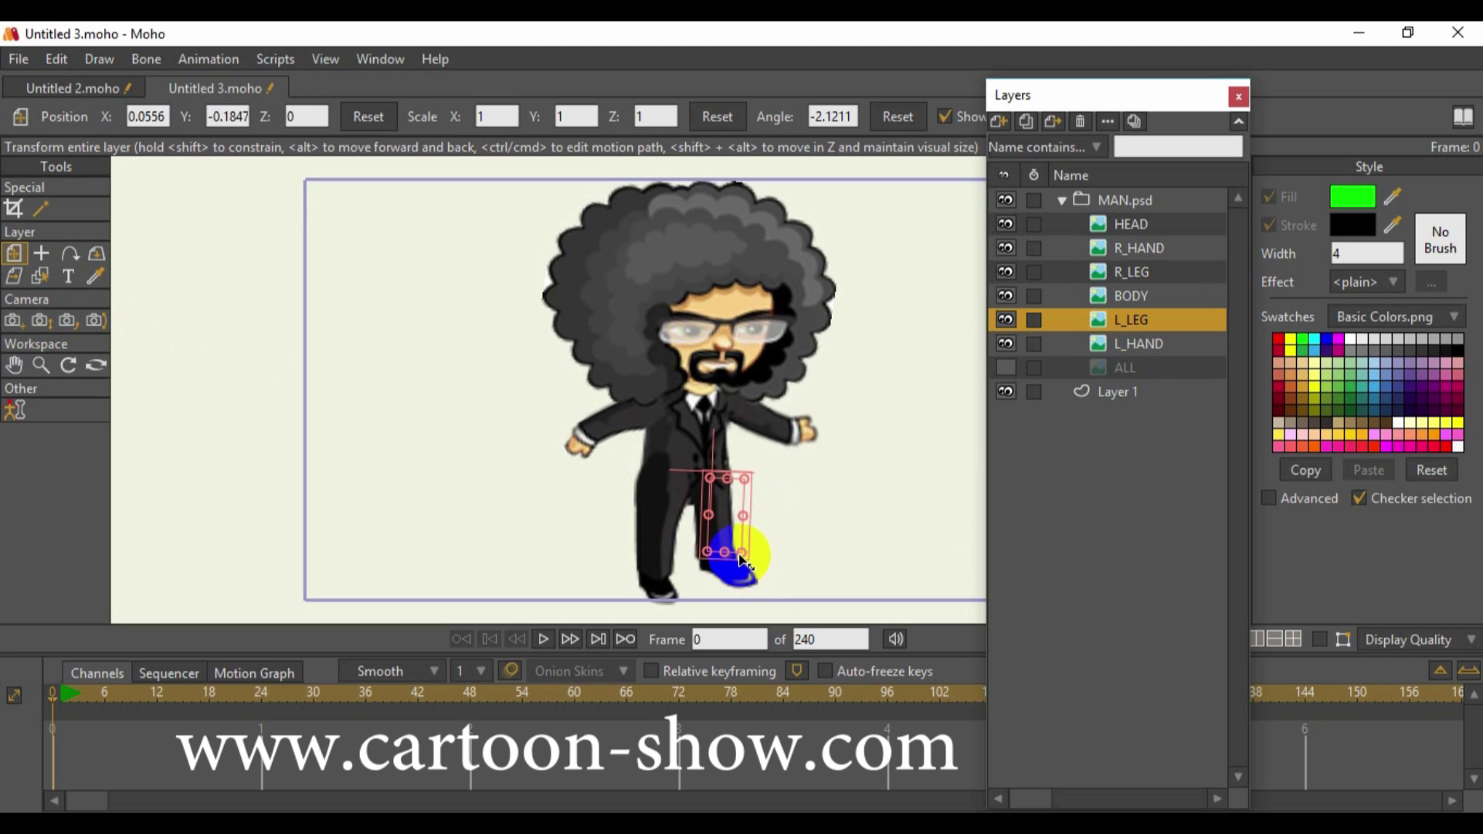
pyautogui.moveTo(723, 562); pyautogui.dragTo(745, 591)
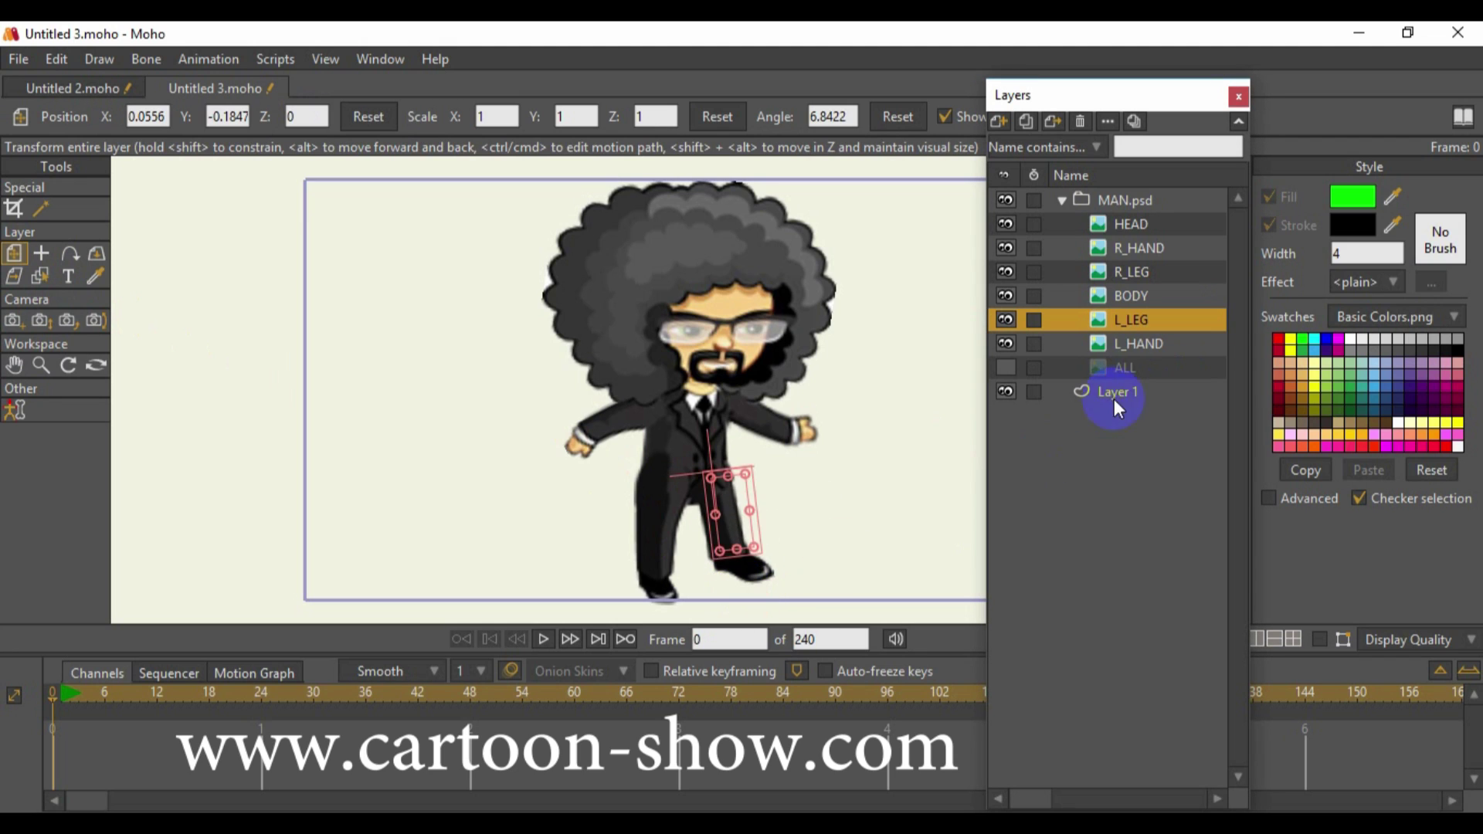
# Set the R_LEG layer's origin at its hip joint, about X 0.00, Y 0.07
pyautogui.click(1132, 273)
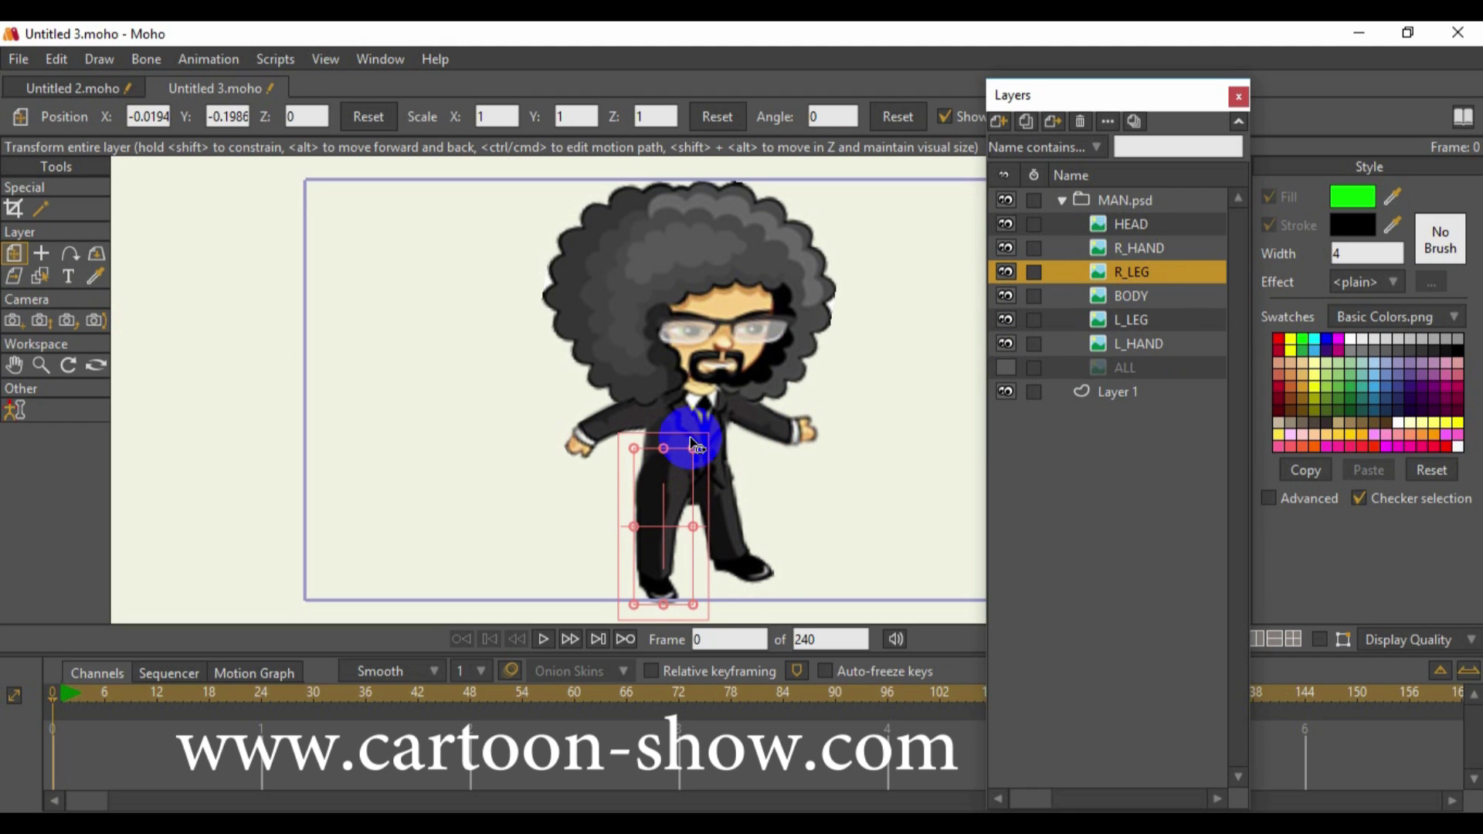
pyautogui.click(34, 256)
pyautogui.click(659, 488)
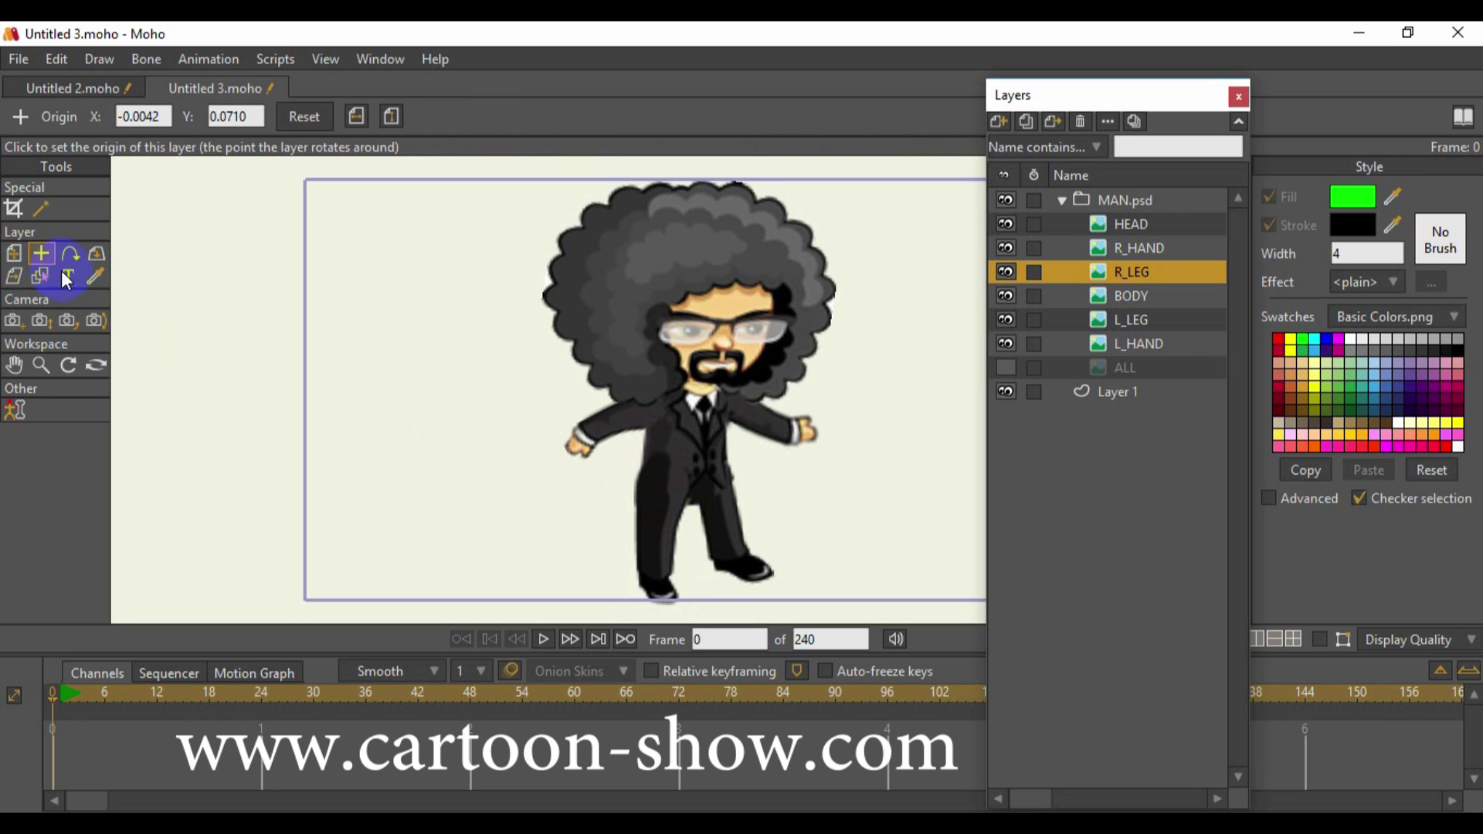
# Move the R_LEG layer between BODY and L_LEG and rotate the leg to about 2.2°
pyautogui.click(13, 254)
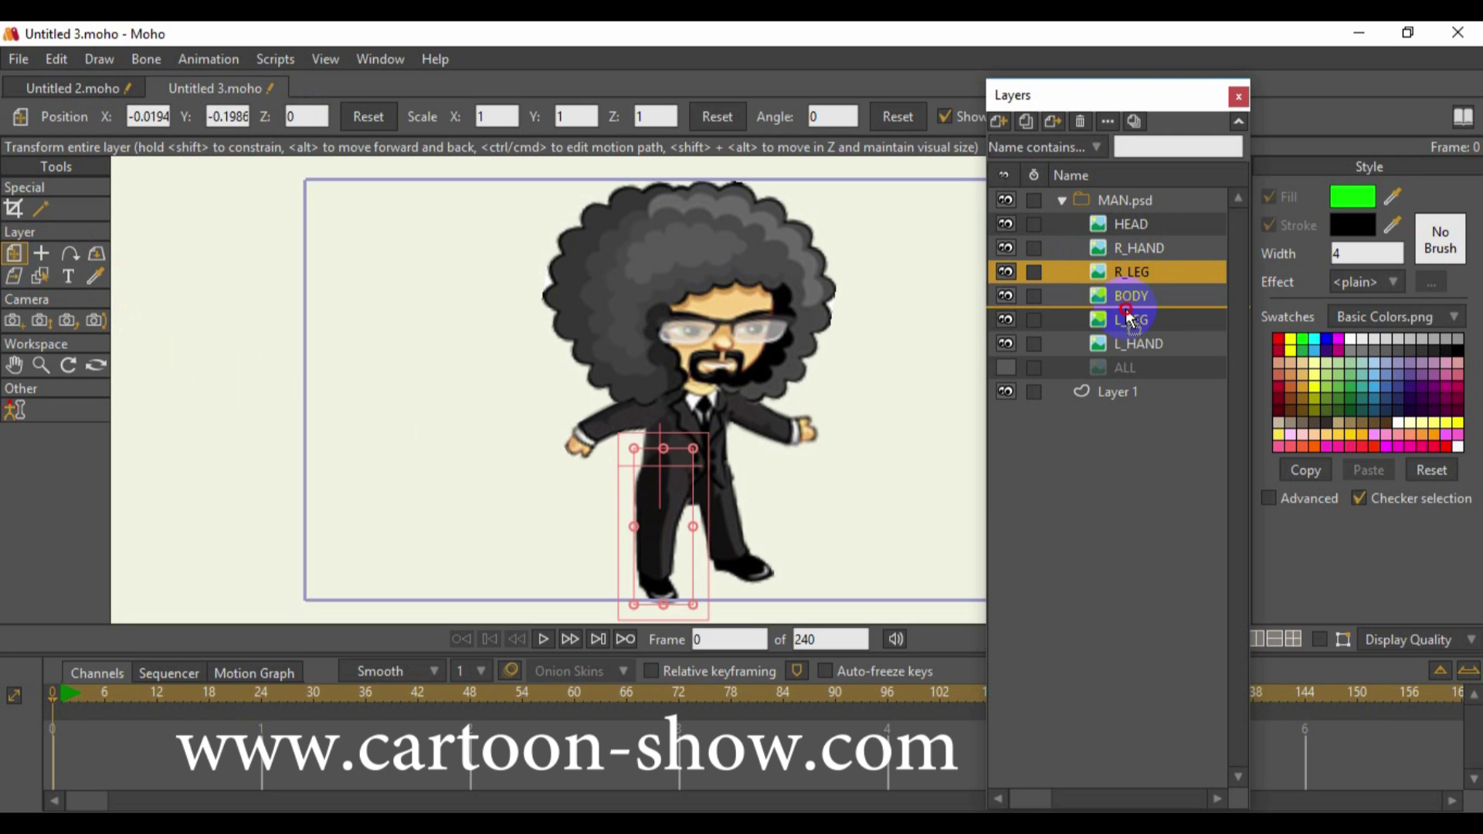
pyautogui.moveTo(1126, 311); pyautogui.dragTo(1126, 309)
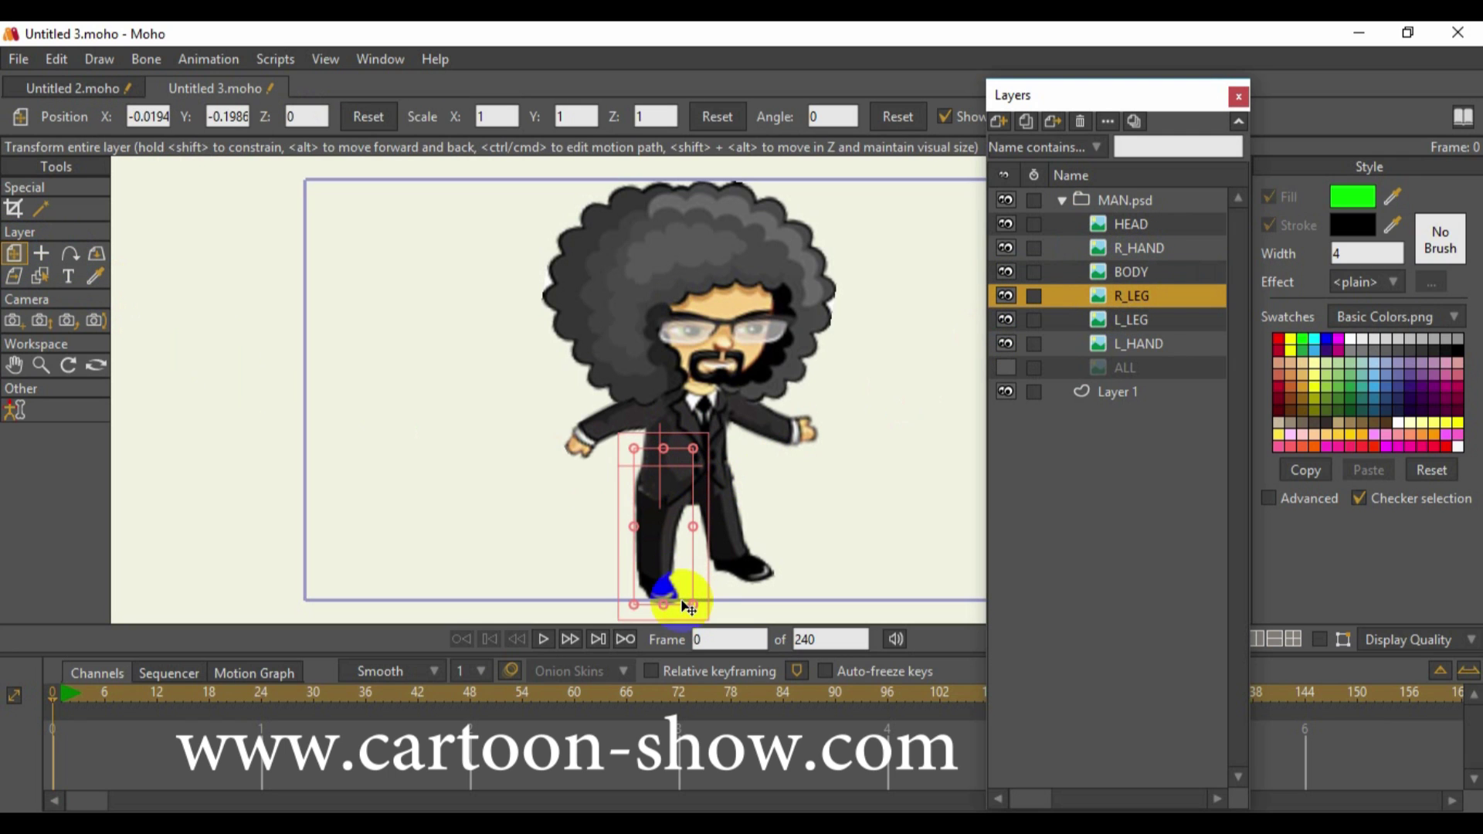
pyautogui.moveTo(695, 601); pyautogui.dragTo(666, 614)
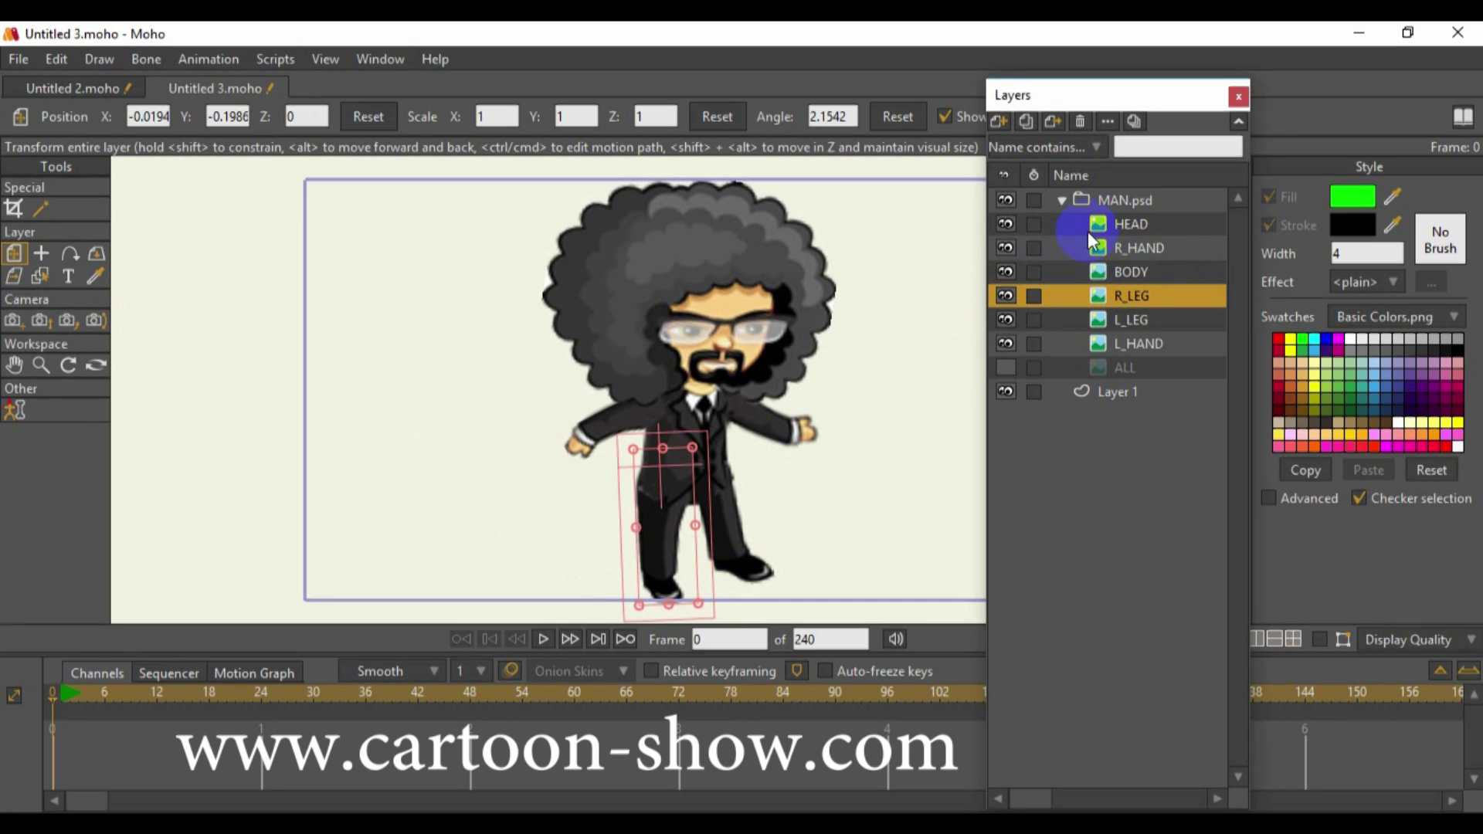
# Rotate the HEAD layer around the neck to about -7.5°
pyautogui.click(1112, 223)
pyautogui.moveTo(829, 188)
pyautogui.mouseDown()
pyautogui.moveTo(789, 183)
pyautogui.moveTo(854, 187)
pyautogui.moveTo(823, 189)
pyautogui.mouseUp()
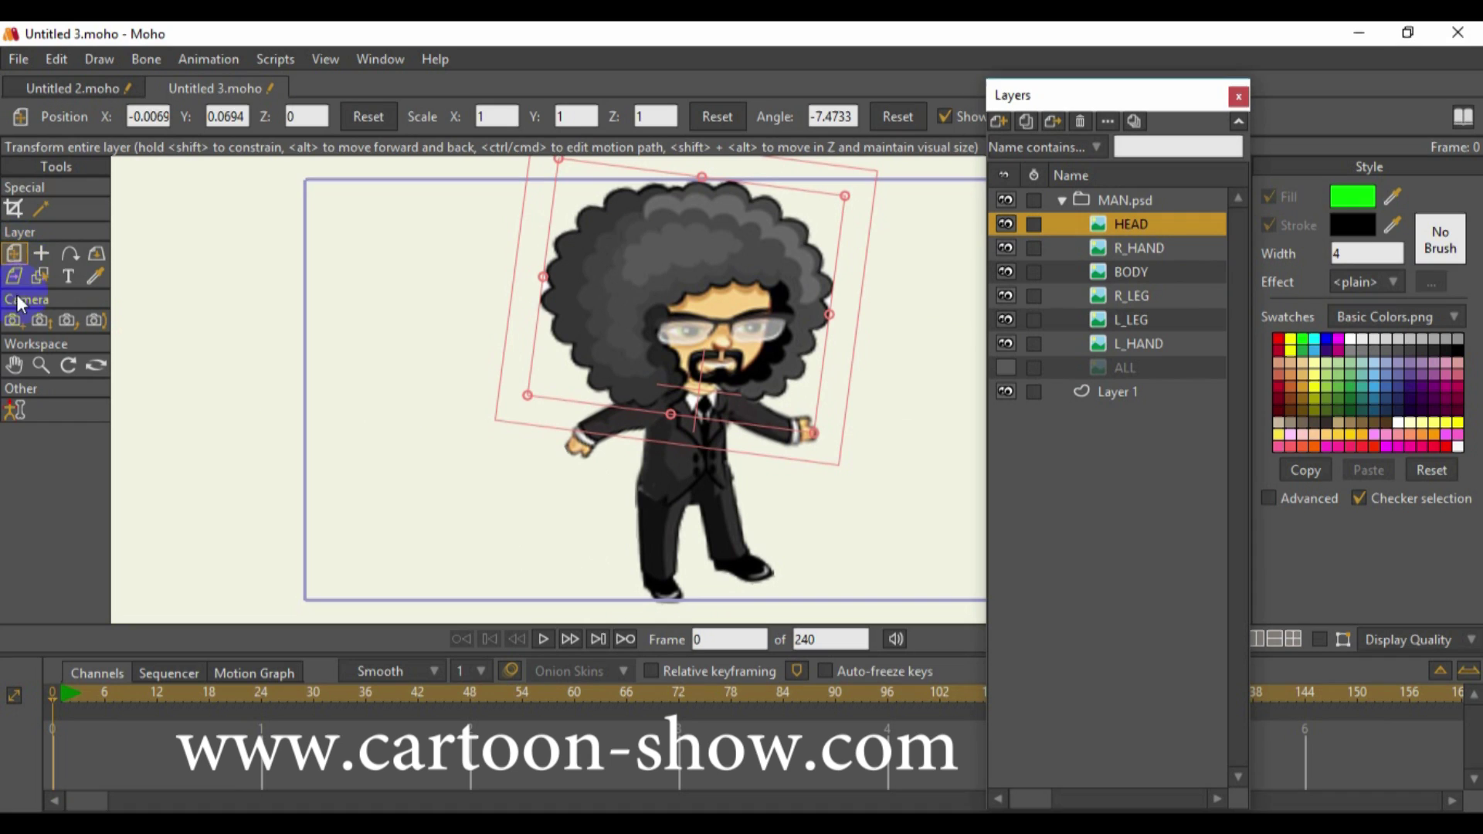
pyautogui.click(14, 366)
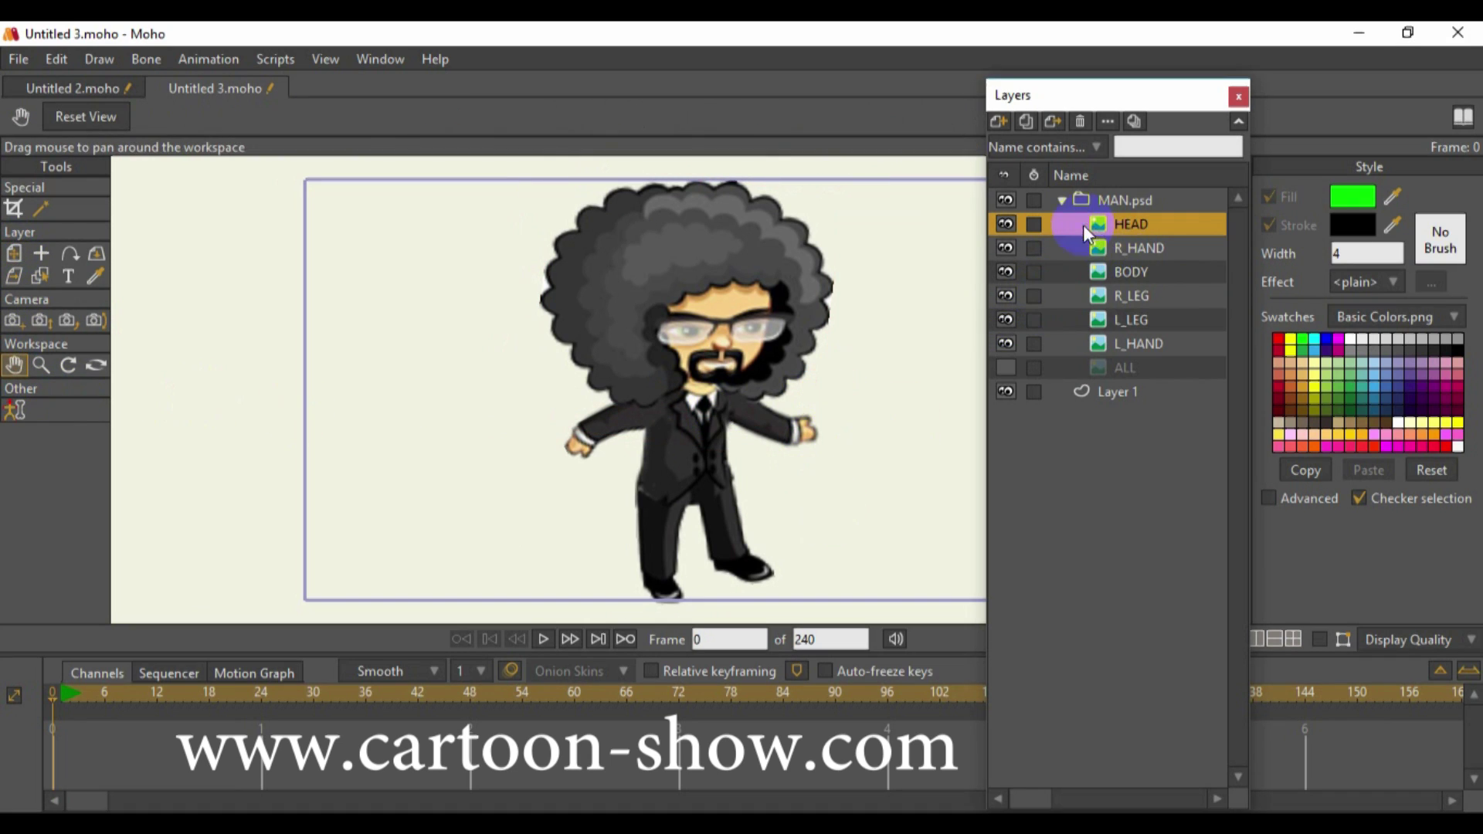
# Collapse the MAN.psd group and convert it to a bone layer
pyautogui.click(1061, 200)
pyautogui.click(1122, 203)
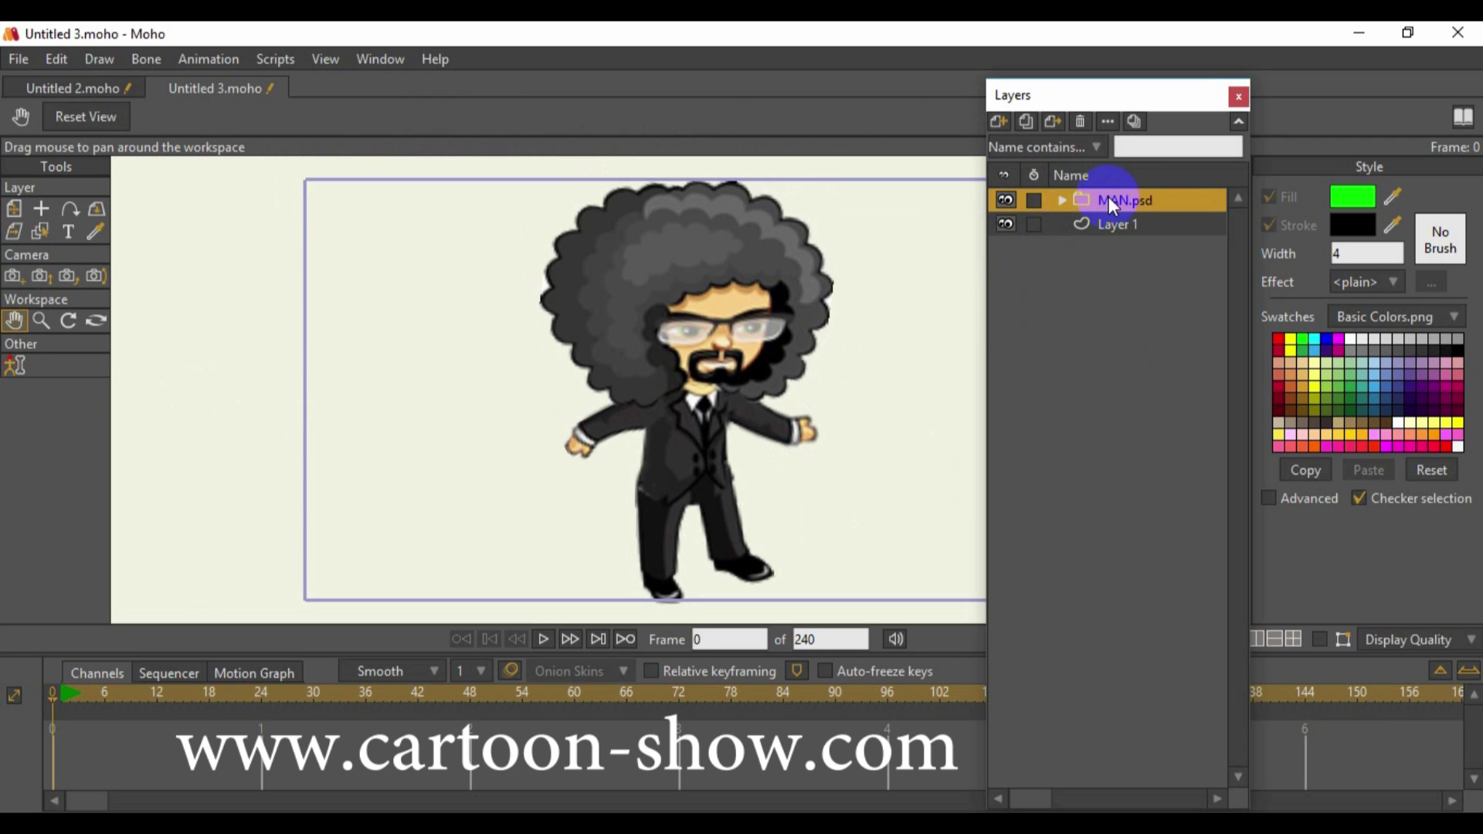
pyautogui.rightClick(1110, 198)
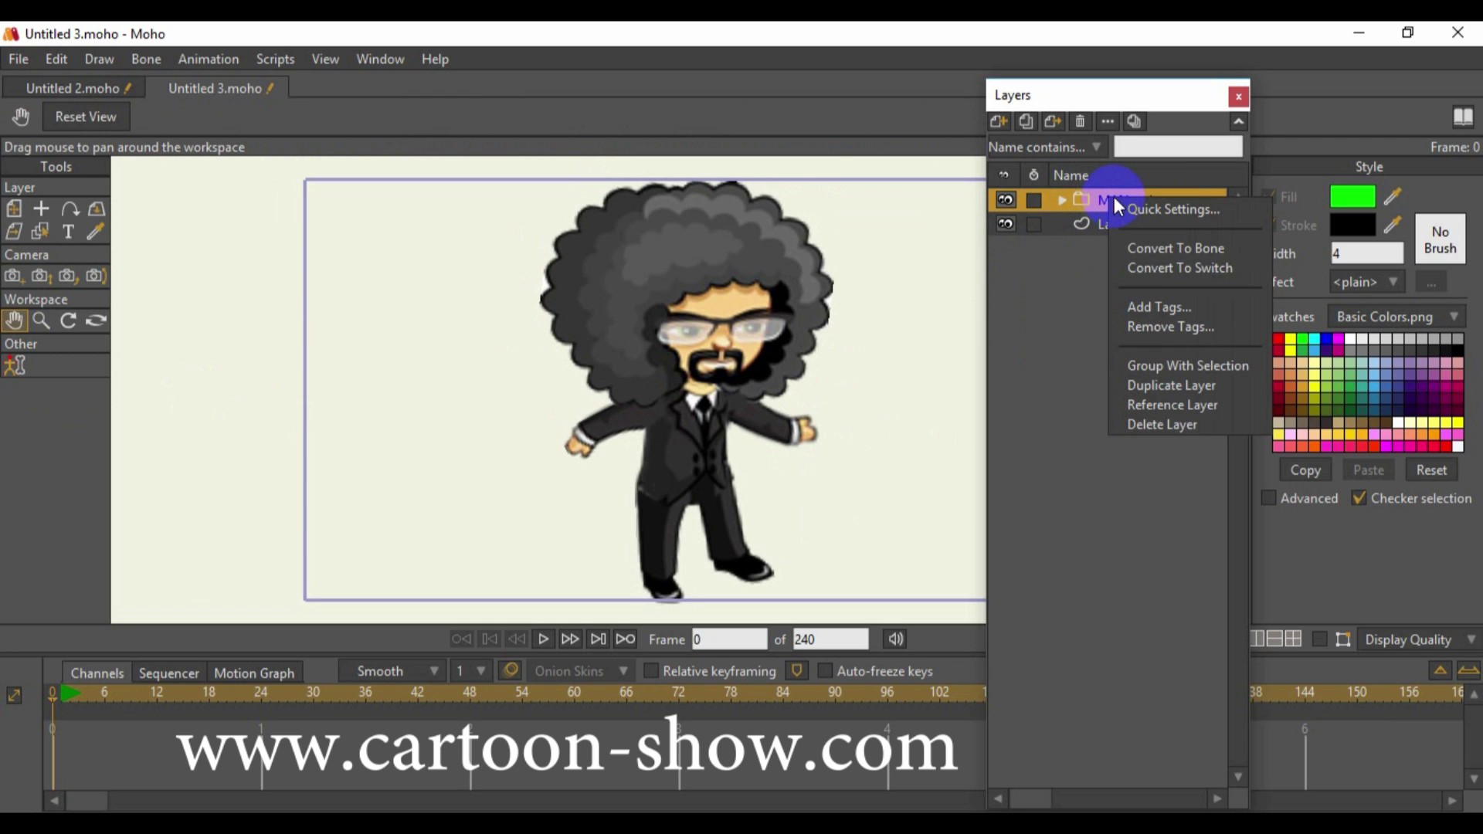
pyautogui.click(1165, 249)
# Draw a torso bone from hips to neck and a head bone up to the top of the hair, showing the bones on the canvas
pyautogui.click(43, 207)
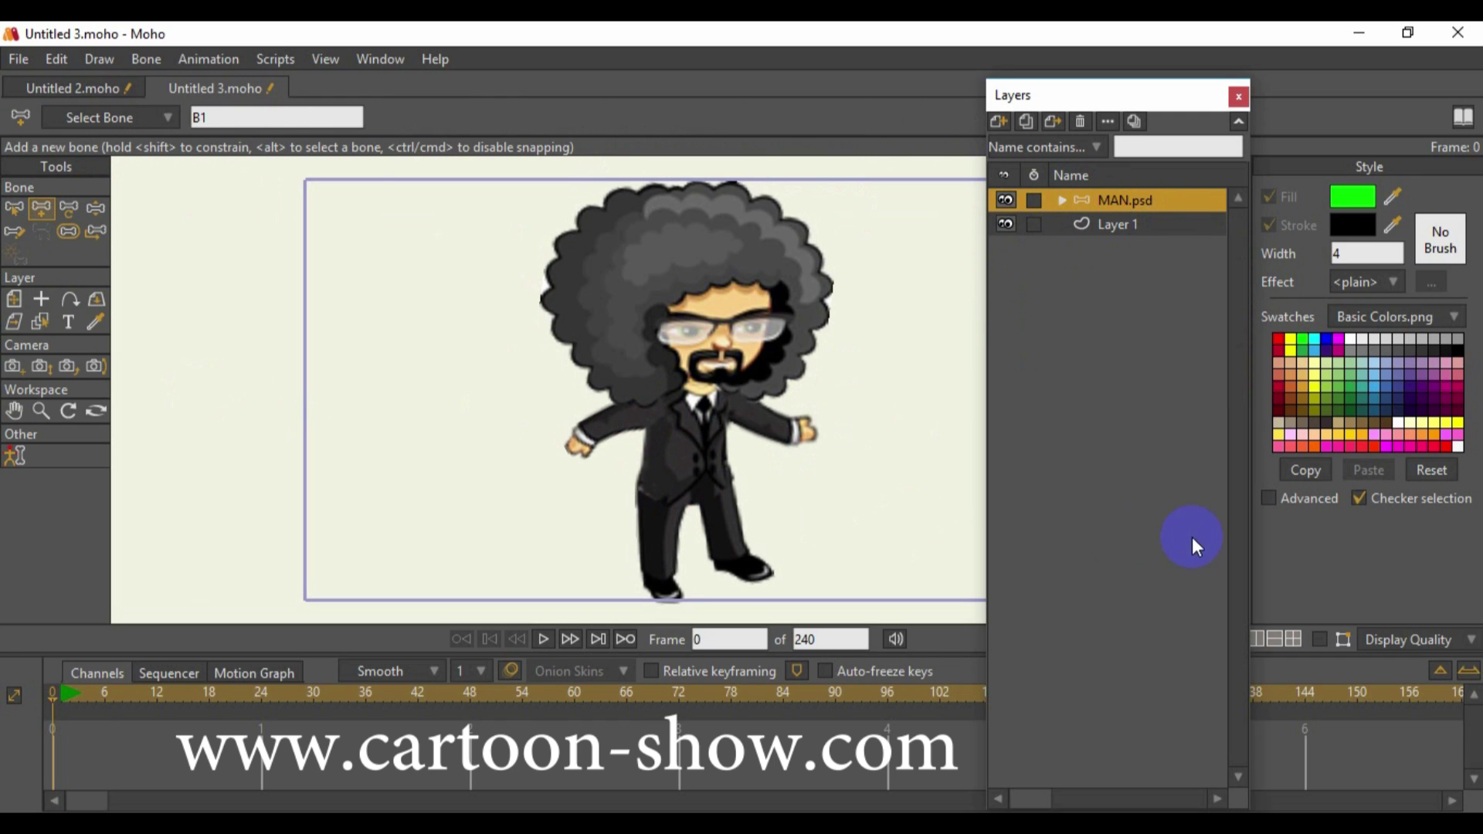
pyautogui.click(1316, 640)
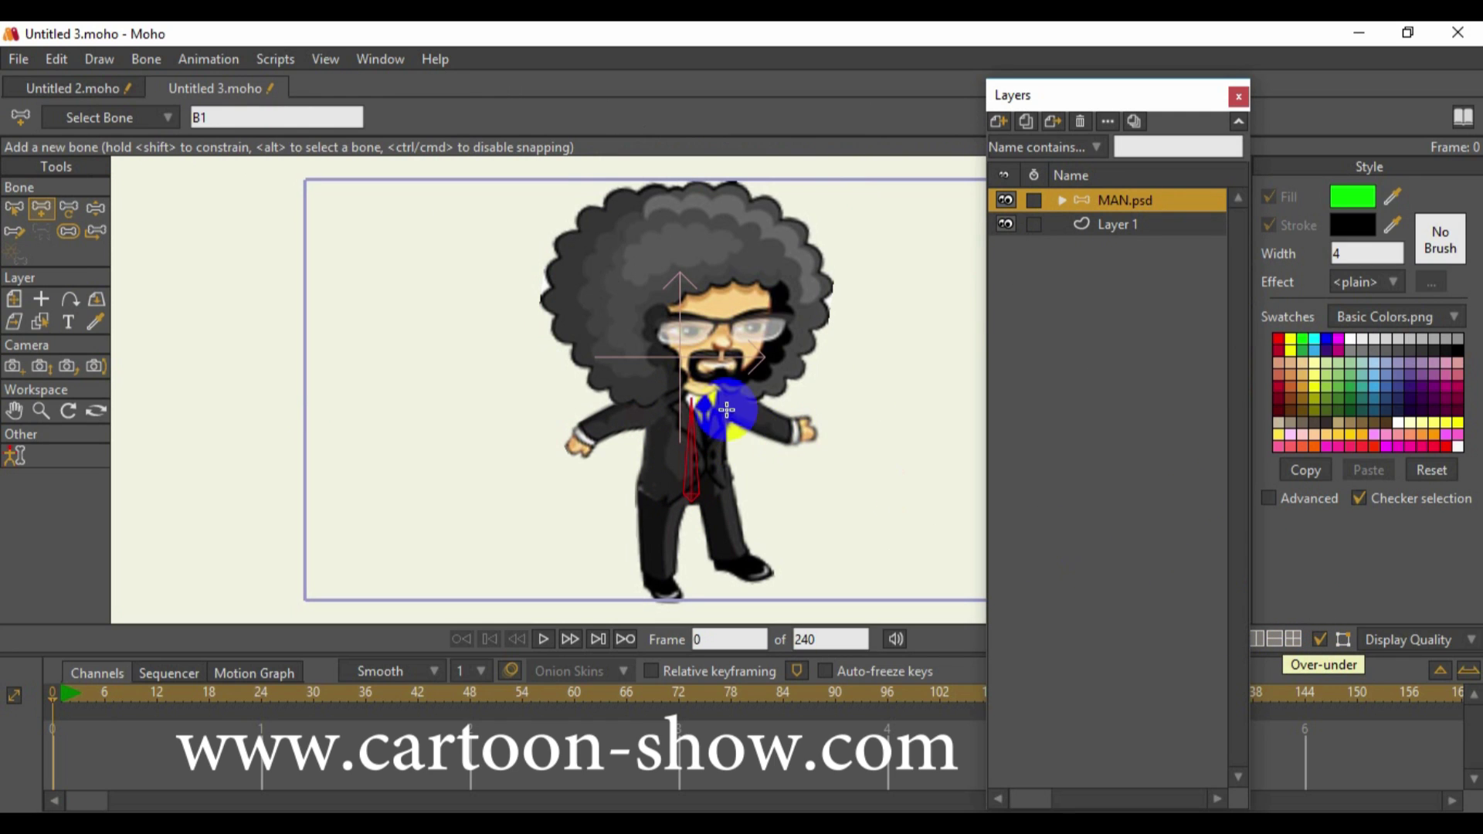
pyautogui.moveTo(691, 391); pyautogui.dragTo(695, 198)
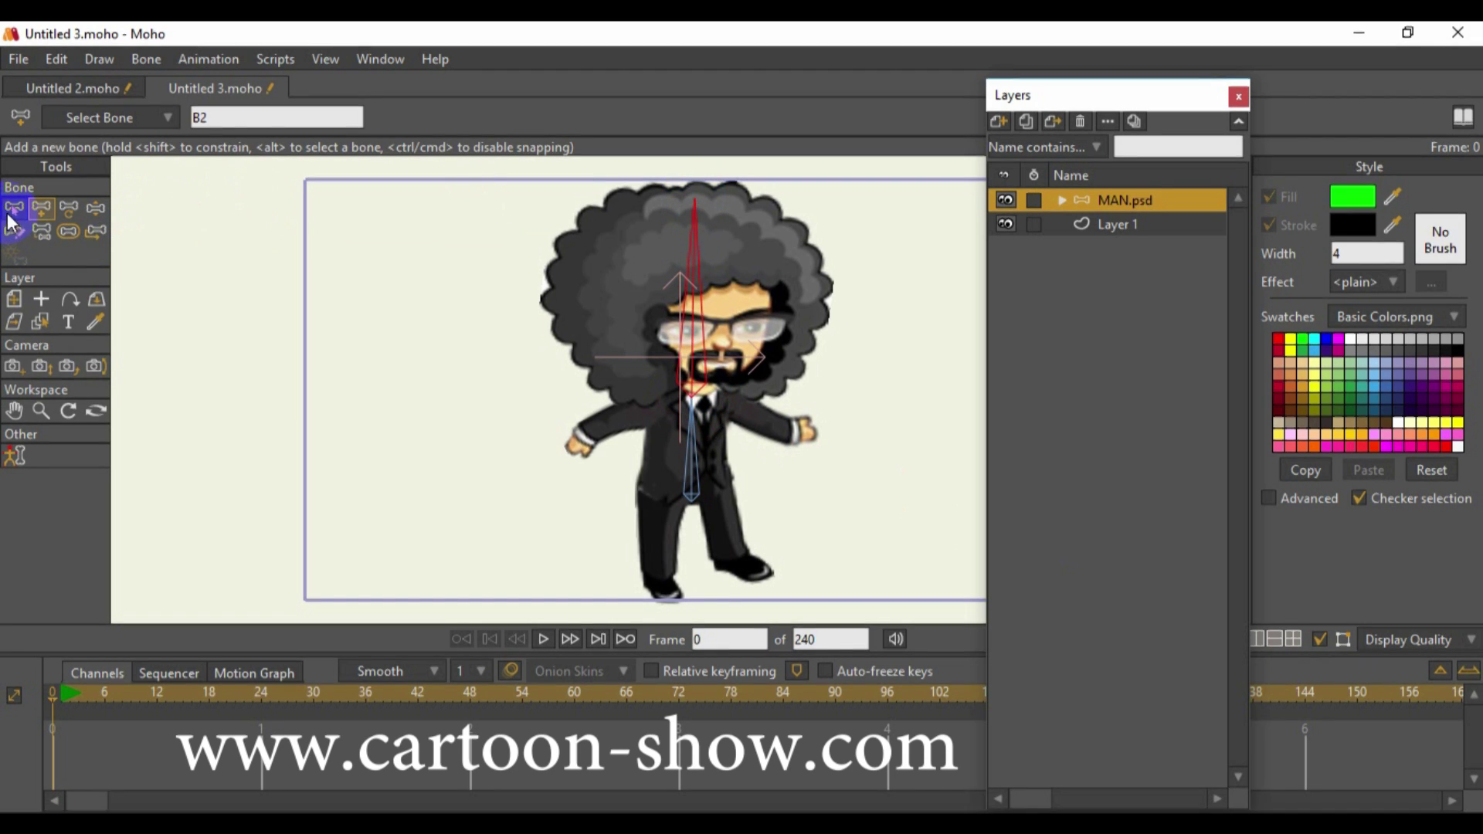
# Add a bone along the R_HAND arm from shoulder to wrist as a child of the torso bone
pyautogui.click(14, 208)
pyautogui.click(691, 471)
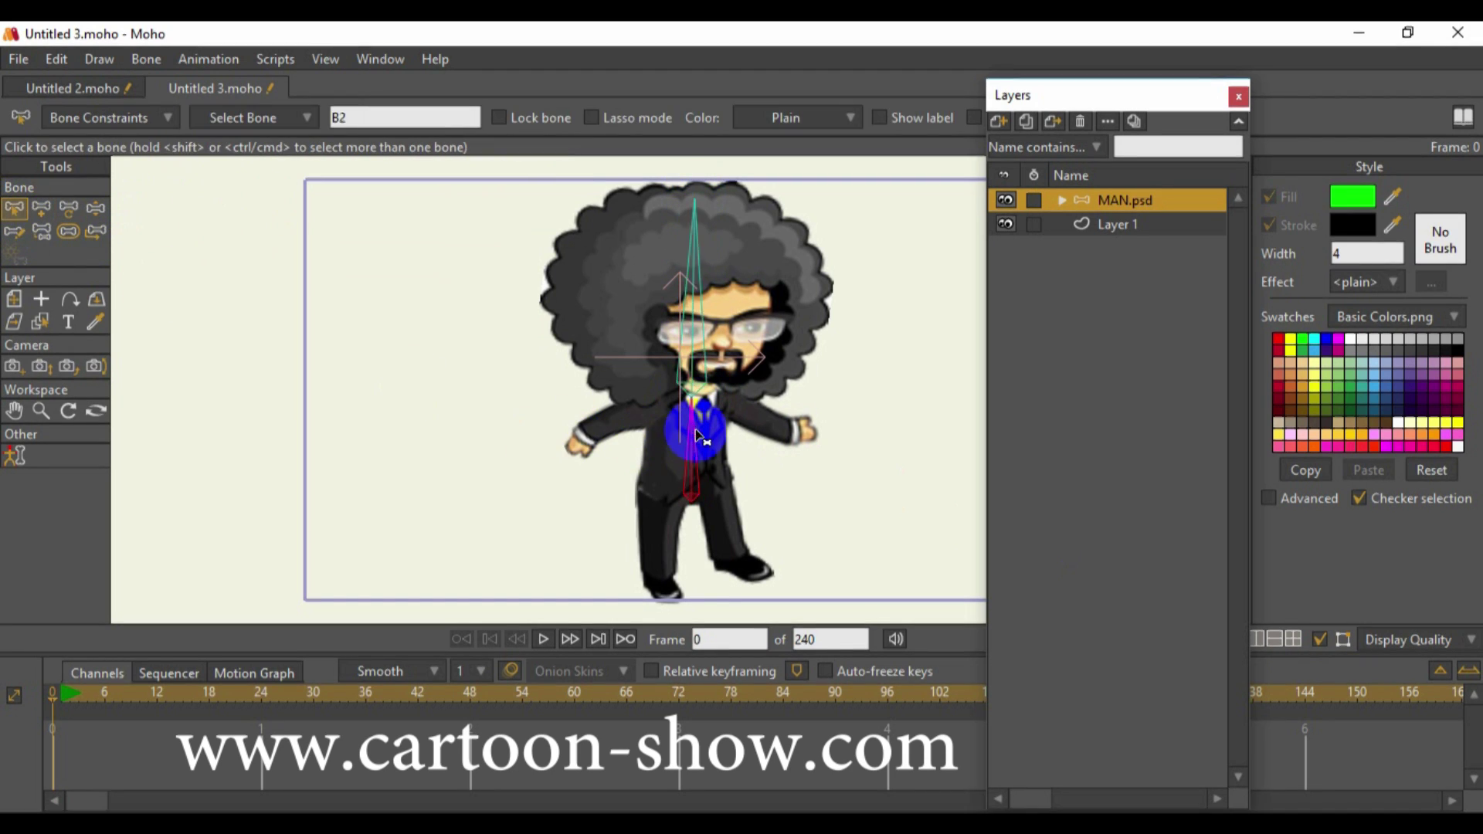
pyautogui.click(40, 206)
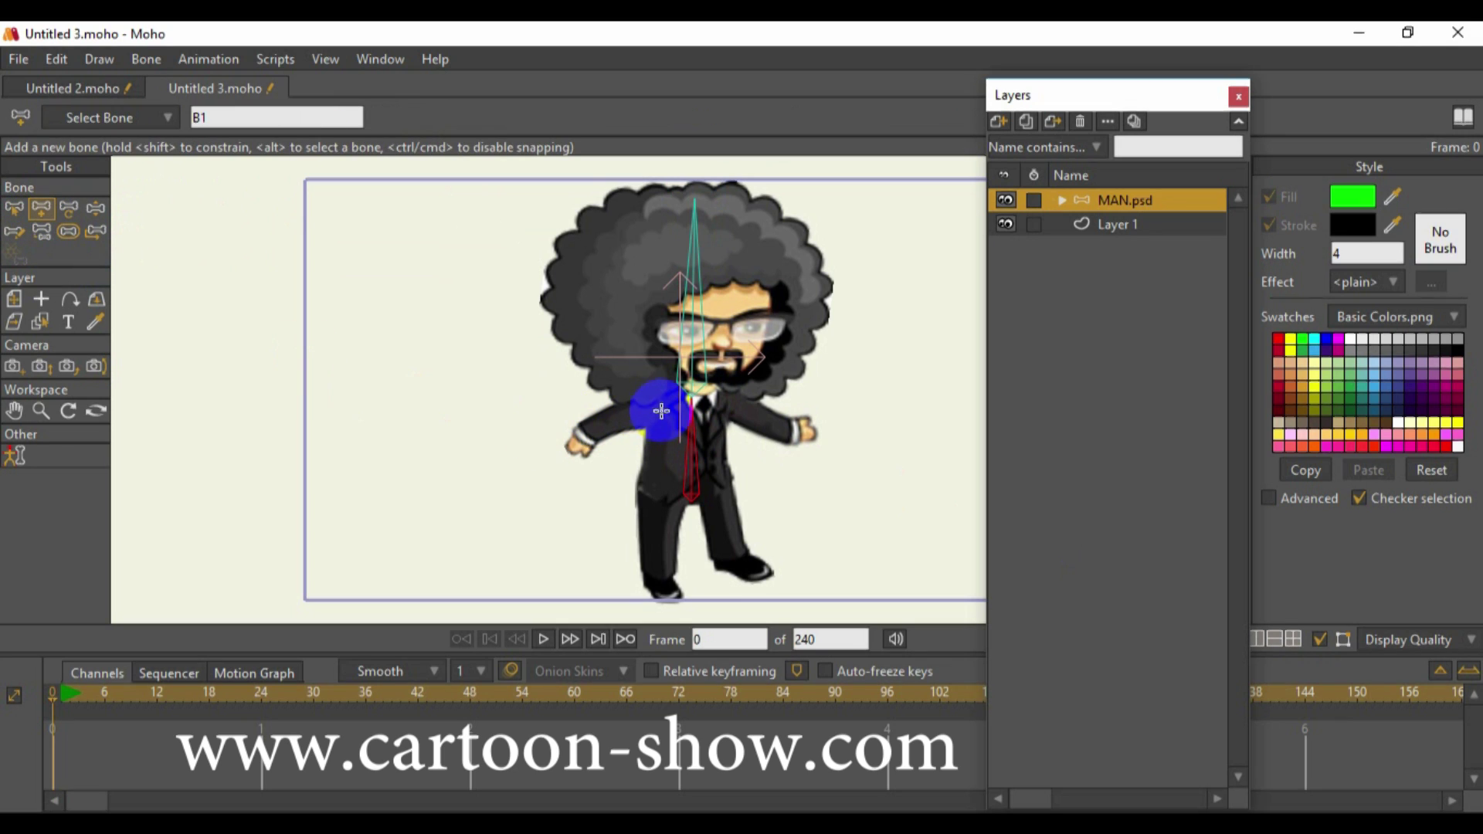
pyautogui.moveTo(653, 409); pyautogui.dragTo(572, 442)
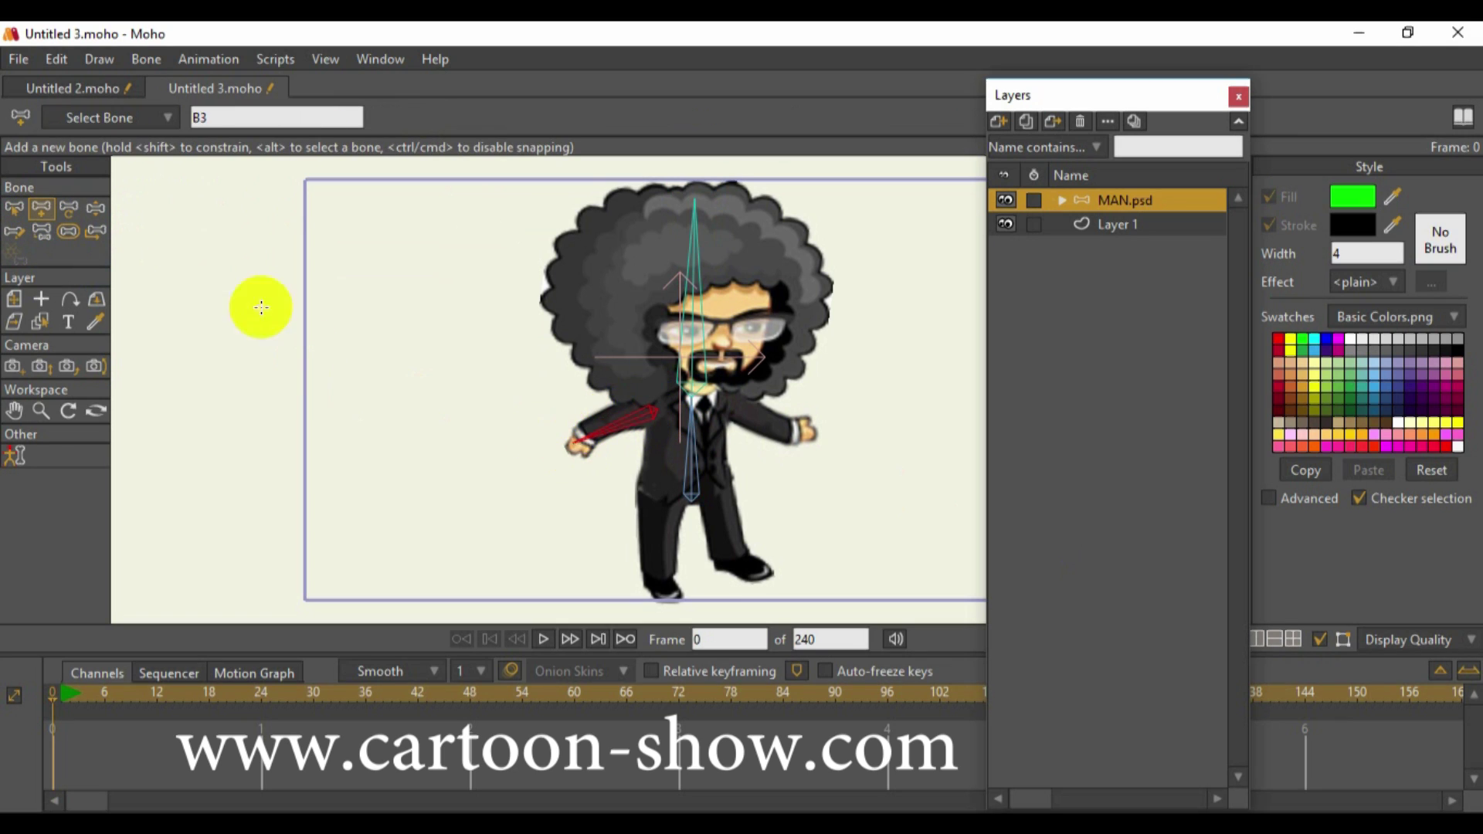
# Add a bone along the L_HAND arm from shoulder to hand as a child of the torso bone
pyautogui.click(12, 210)
pyautogui.click(683, 452)
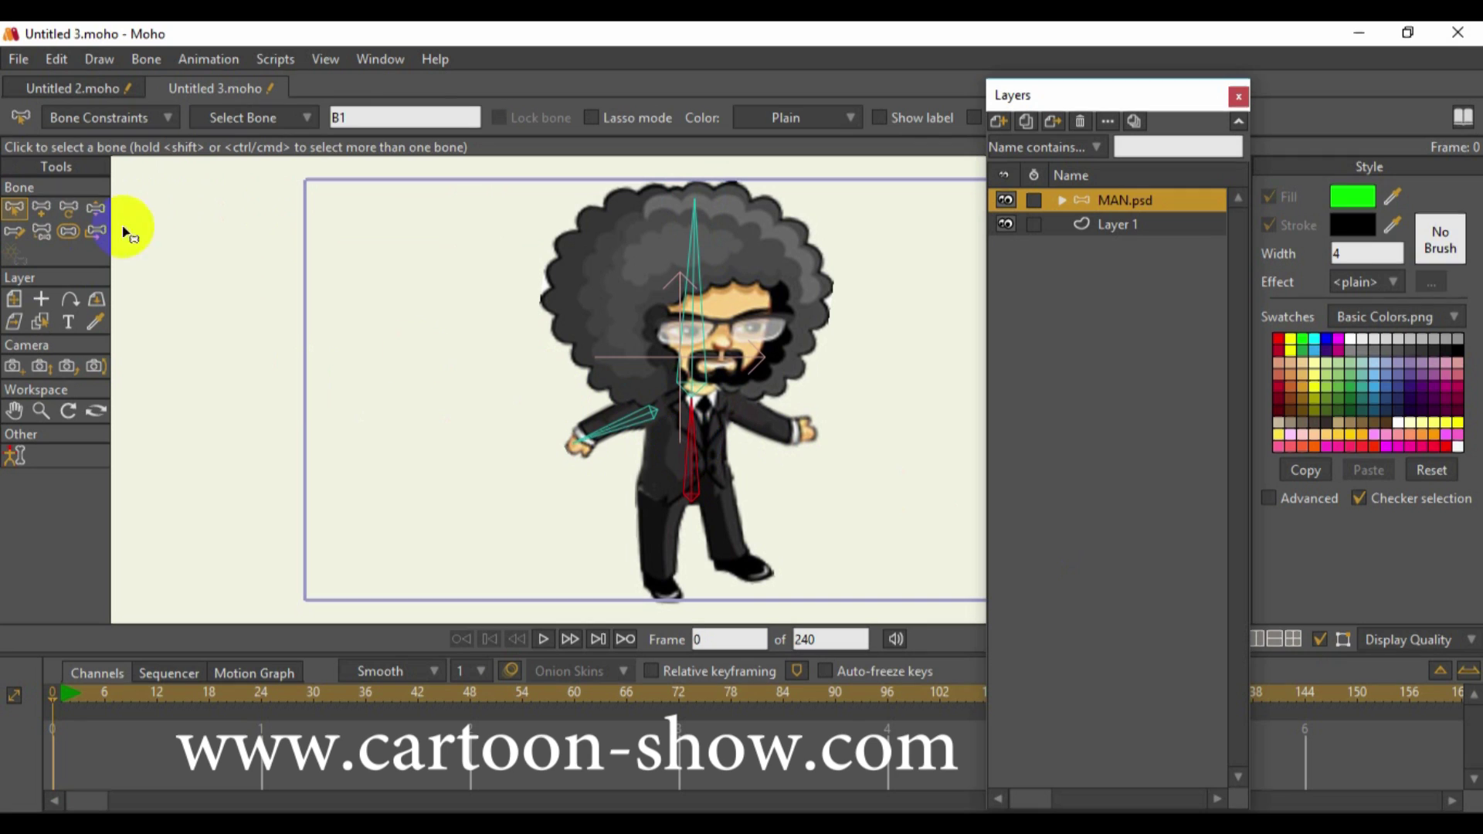
pyautogui.click(39, 207)
pyautogui.moveTo(724, 398); pyautogui.dragTo(807, 436)
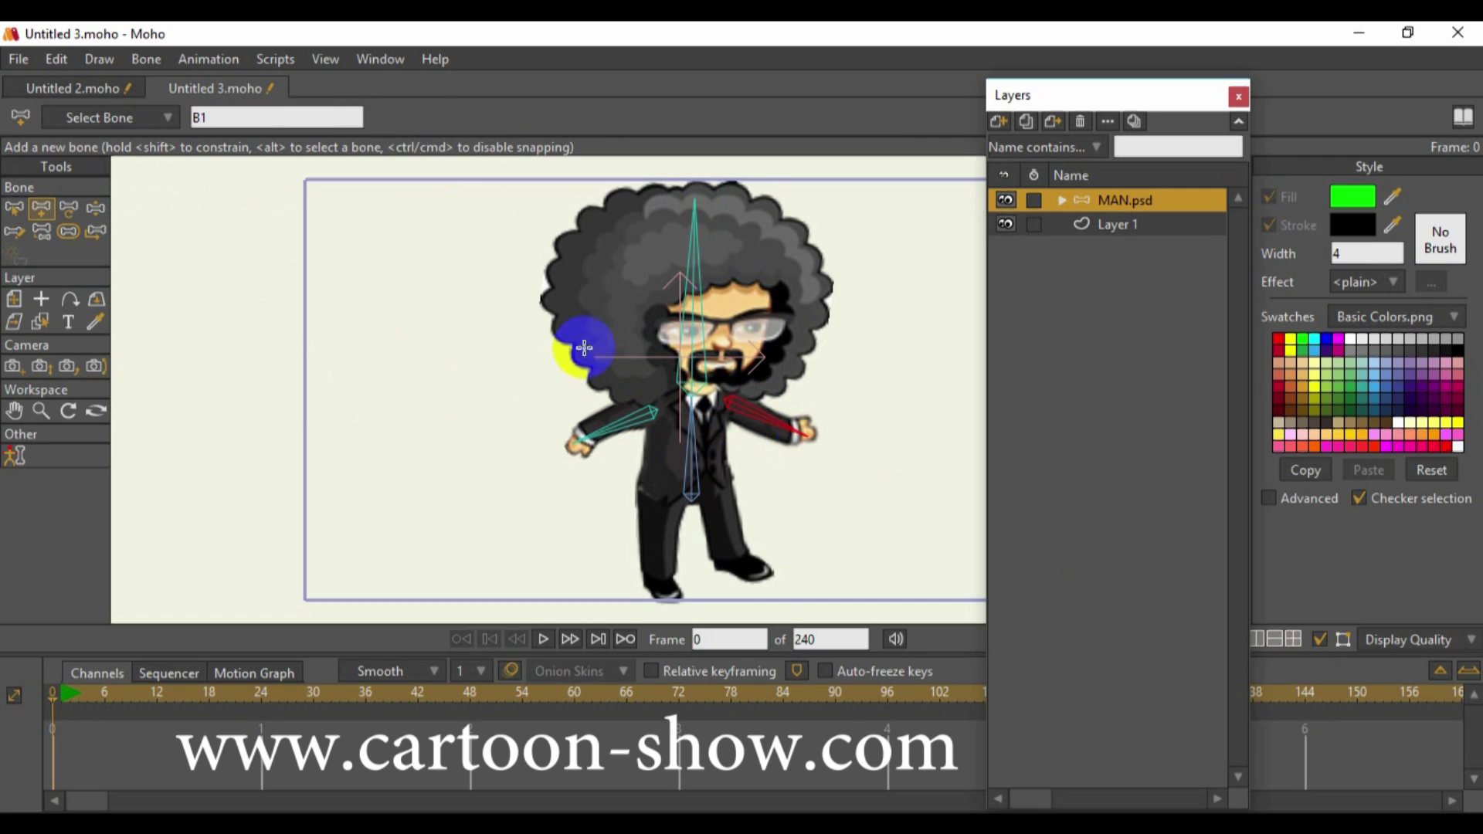
# Add a bone down the L_LEG leg from hip to foot as a child of the torso bone
pyautogui.click(14, 208)
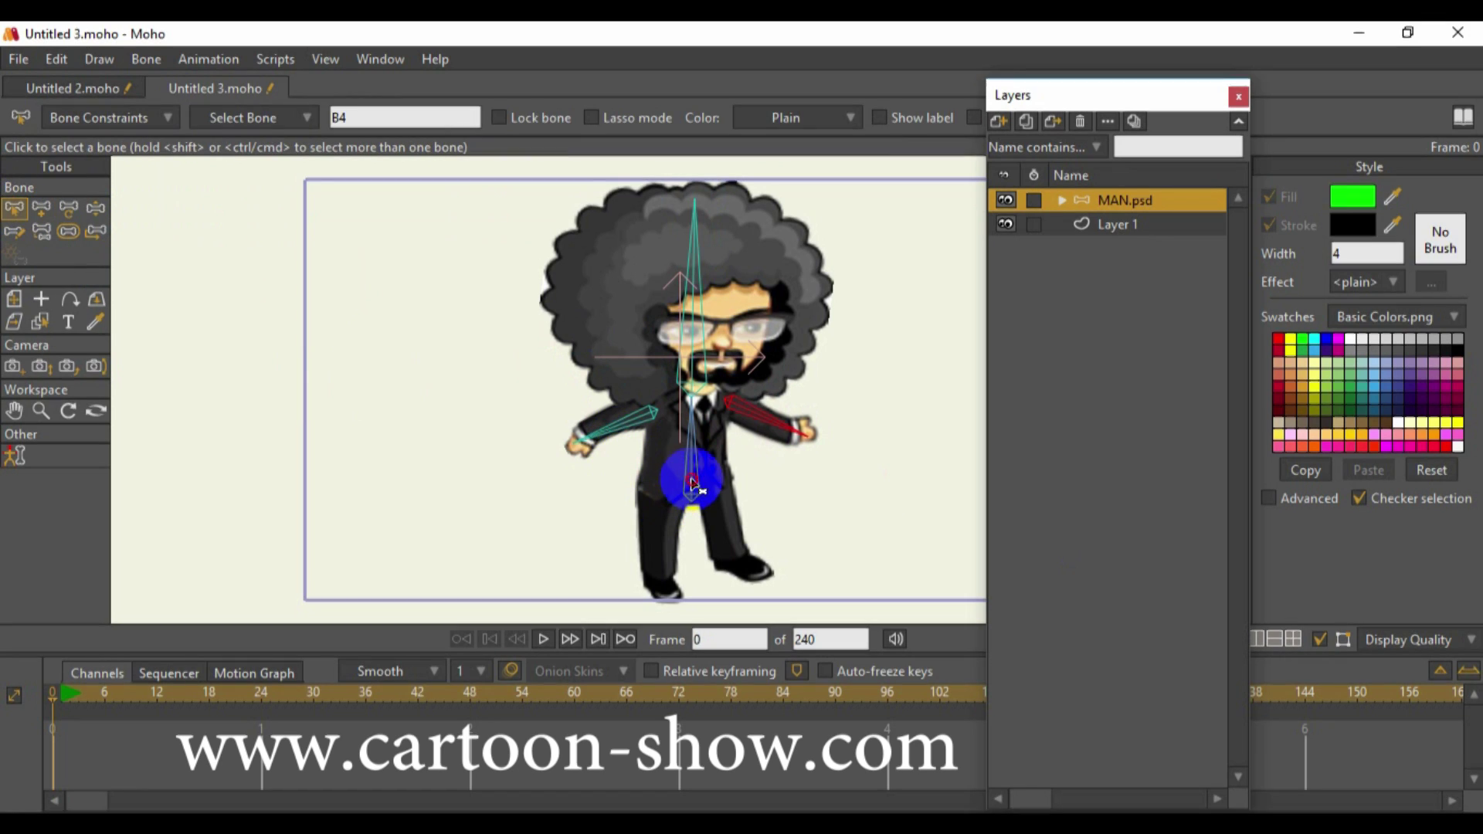
pyautogui.click(693, 485)
pyautogui.click(35, 204)
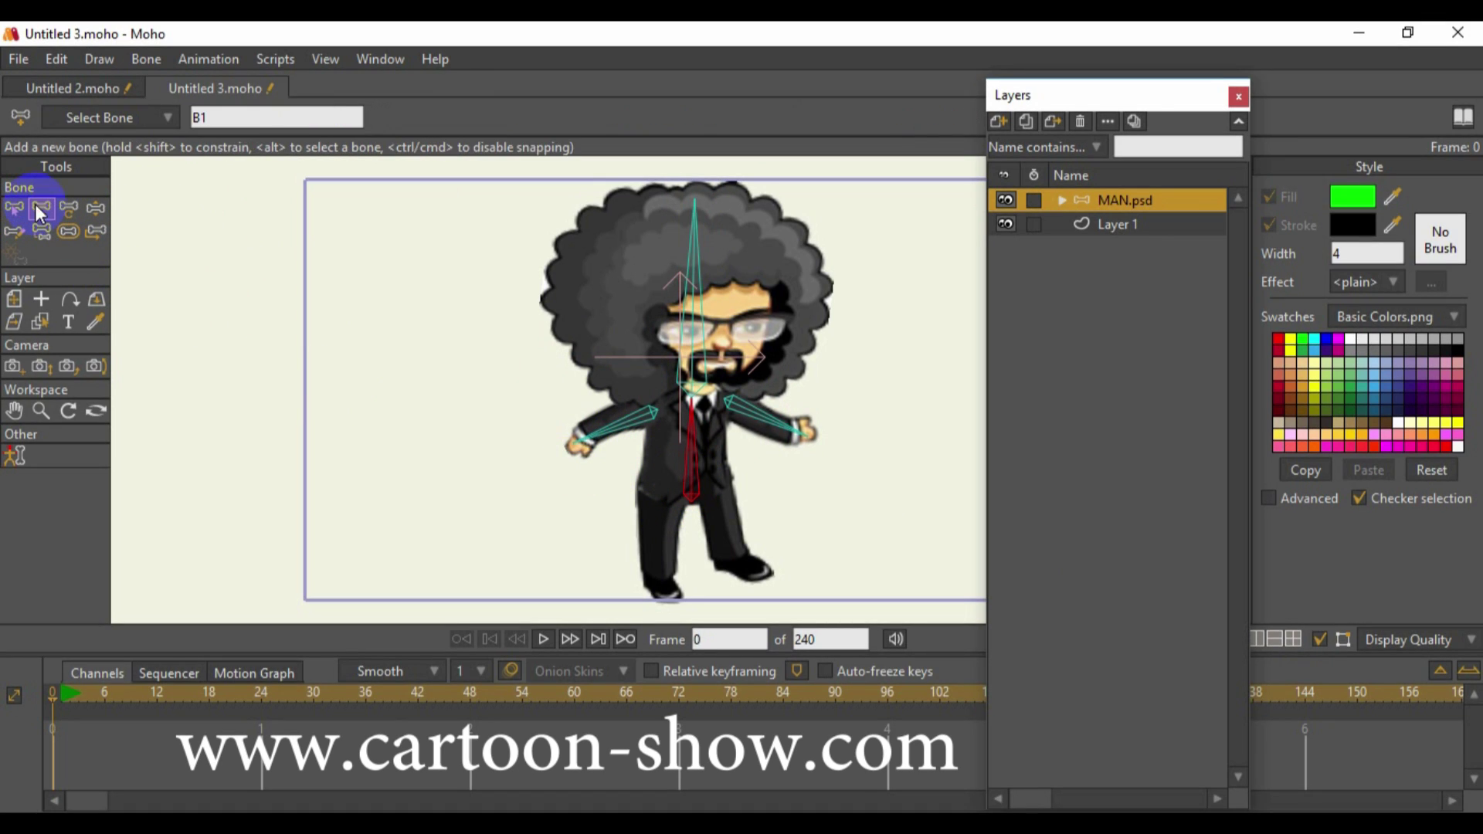
pyautogui.moveTo(713, 478); pyautogui.dragTo(746, 575)
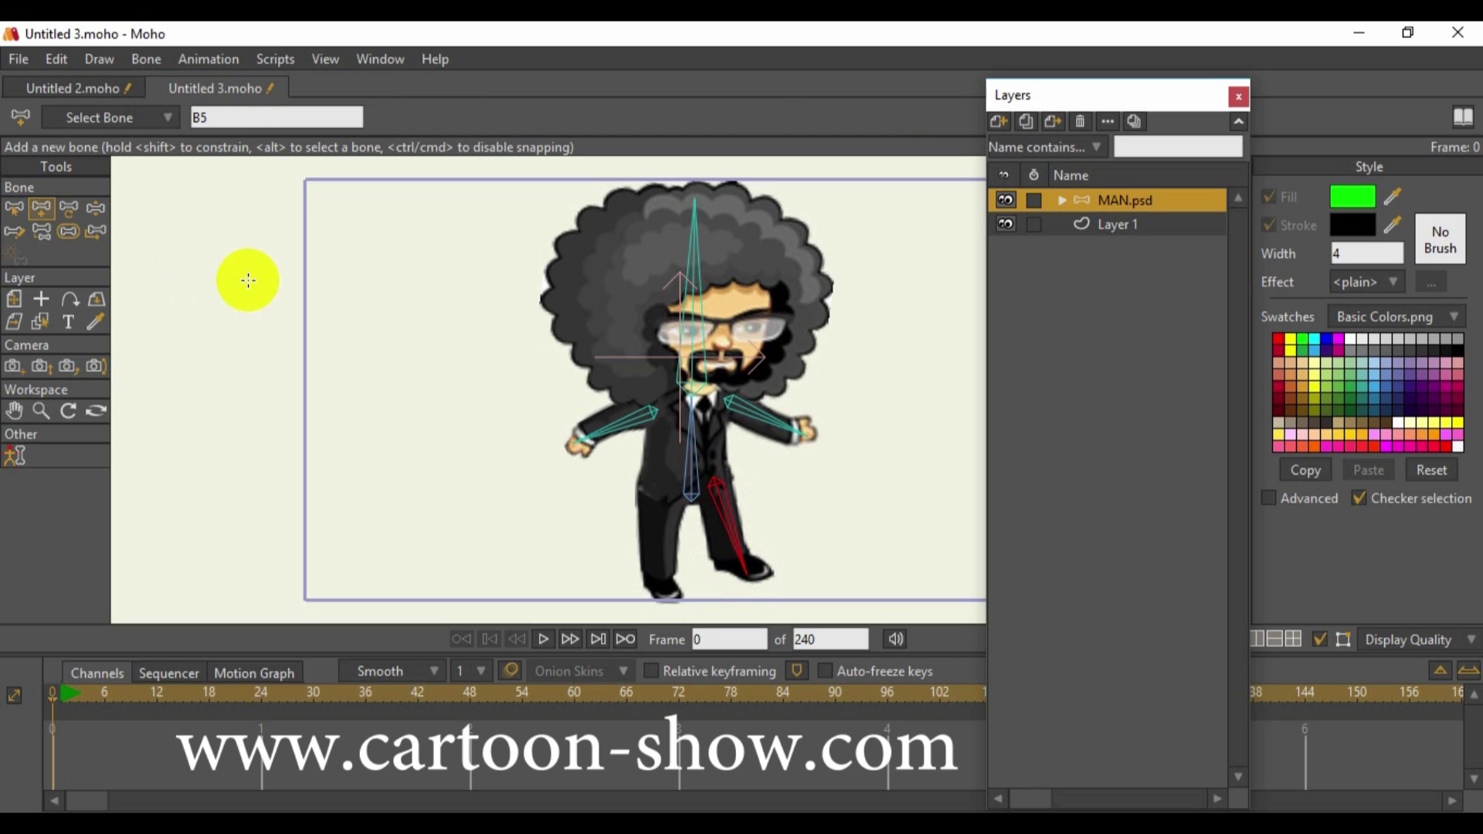
# Add a bone down the R_LEG leg from hip to foot as a child of the torso bone, and deselect it
pyautogui.click(14, 215)
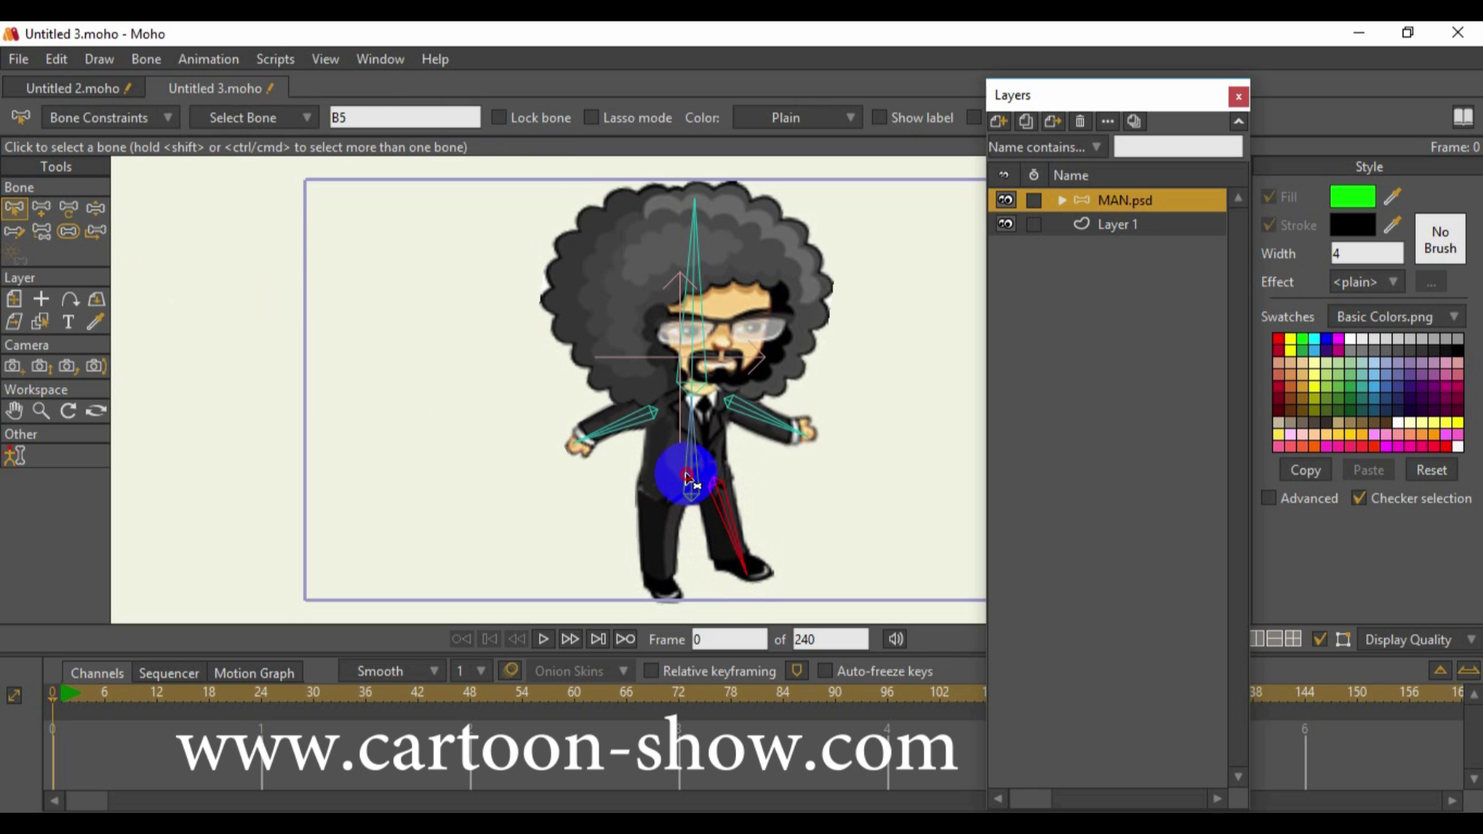
pyautogui.click(687, 476)
pyautogui.click(43, 209)
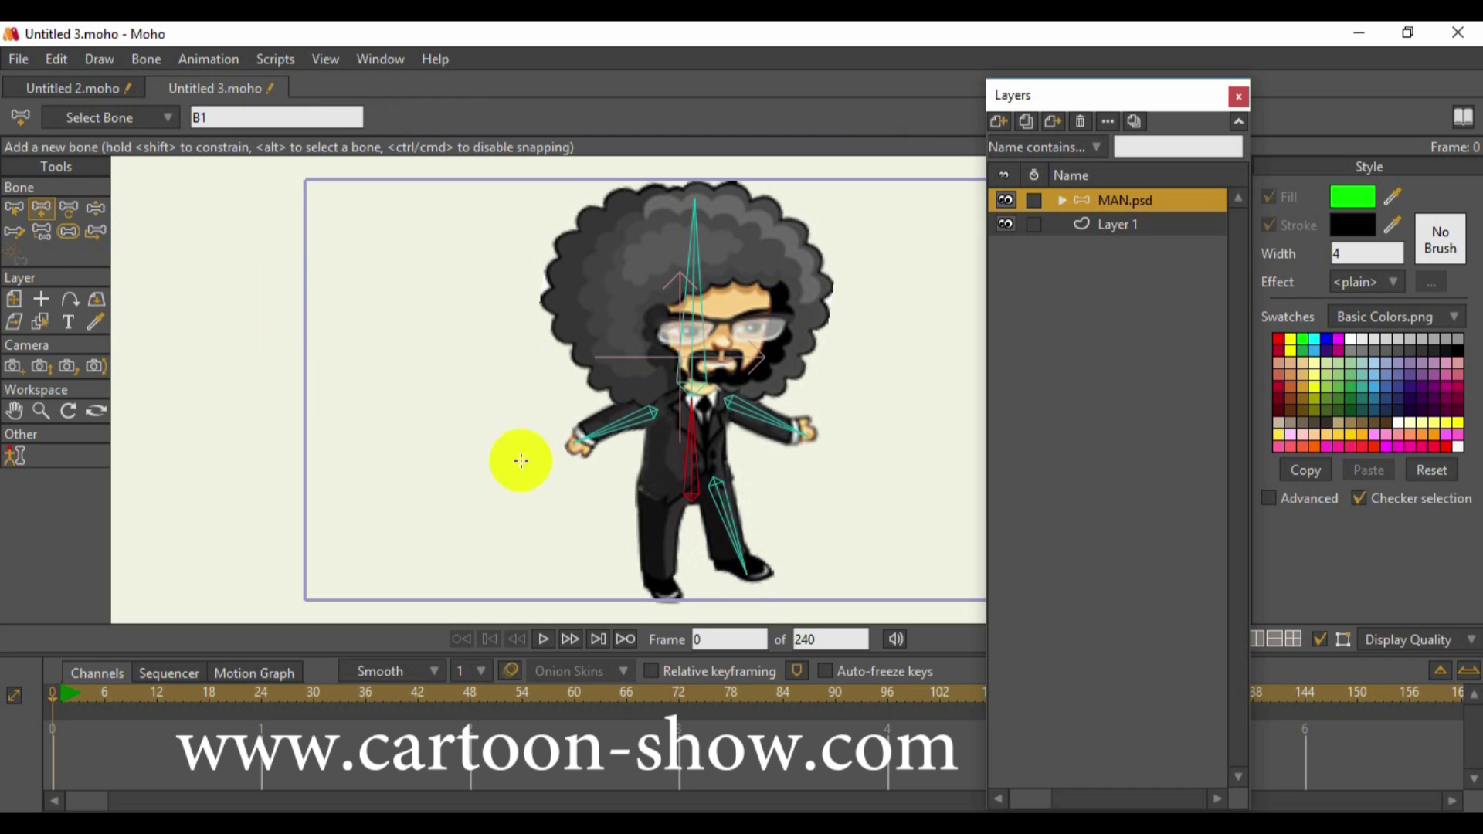
pyautogui.click(658, 484)
pyautogui.moveTo(661, 475); pyautogui.dragTo(664, 595)
pyautogui.click(26, 212)
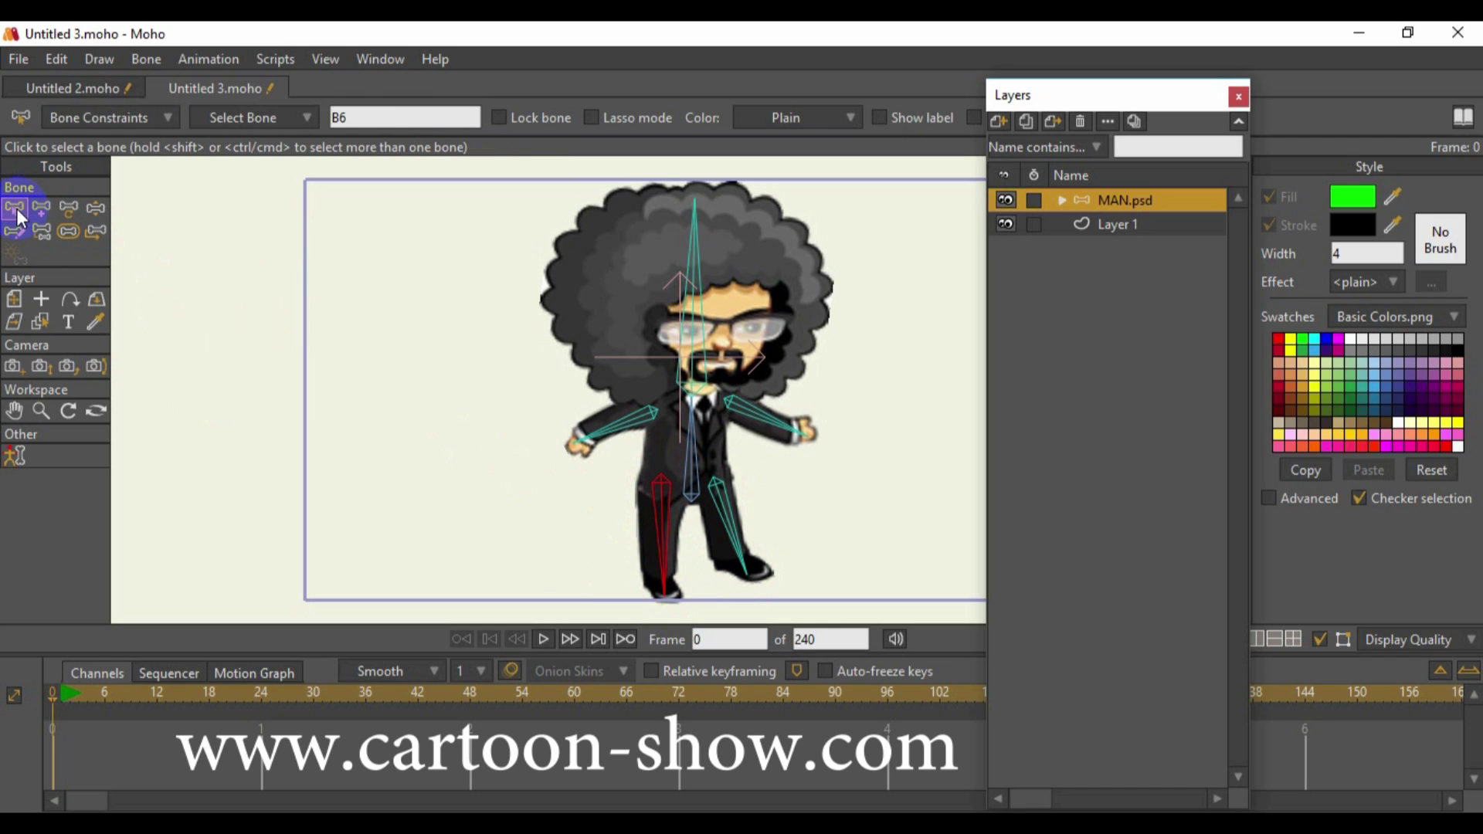
pyautogui.click(246, 330)
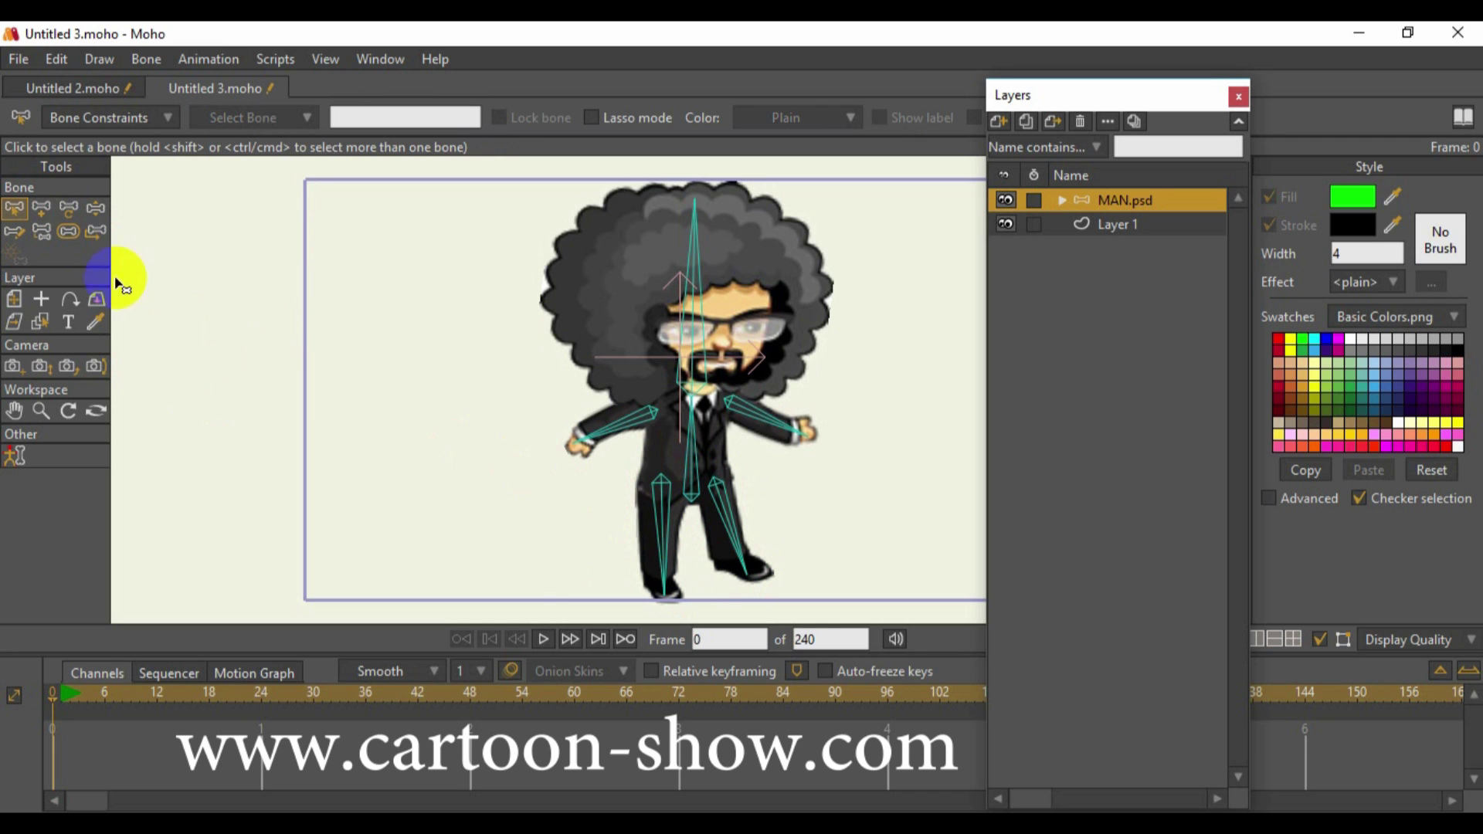
# Select all the character's bones and reduce their bone strength to about 0.08
pyautogui.click(693, 482)
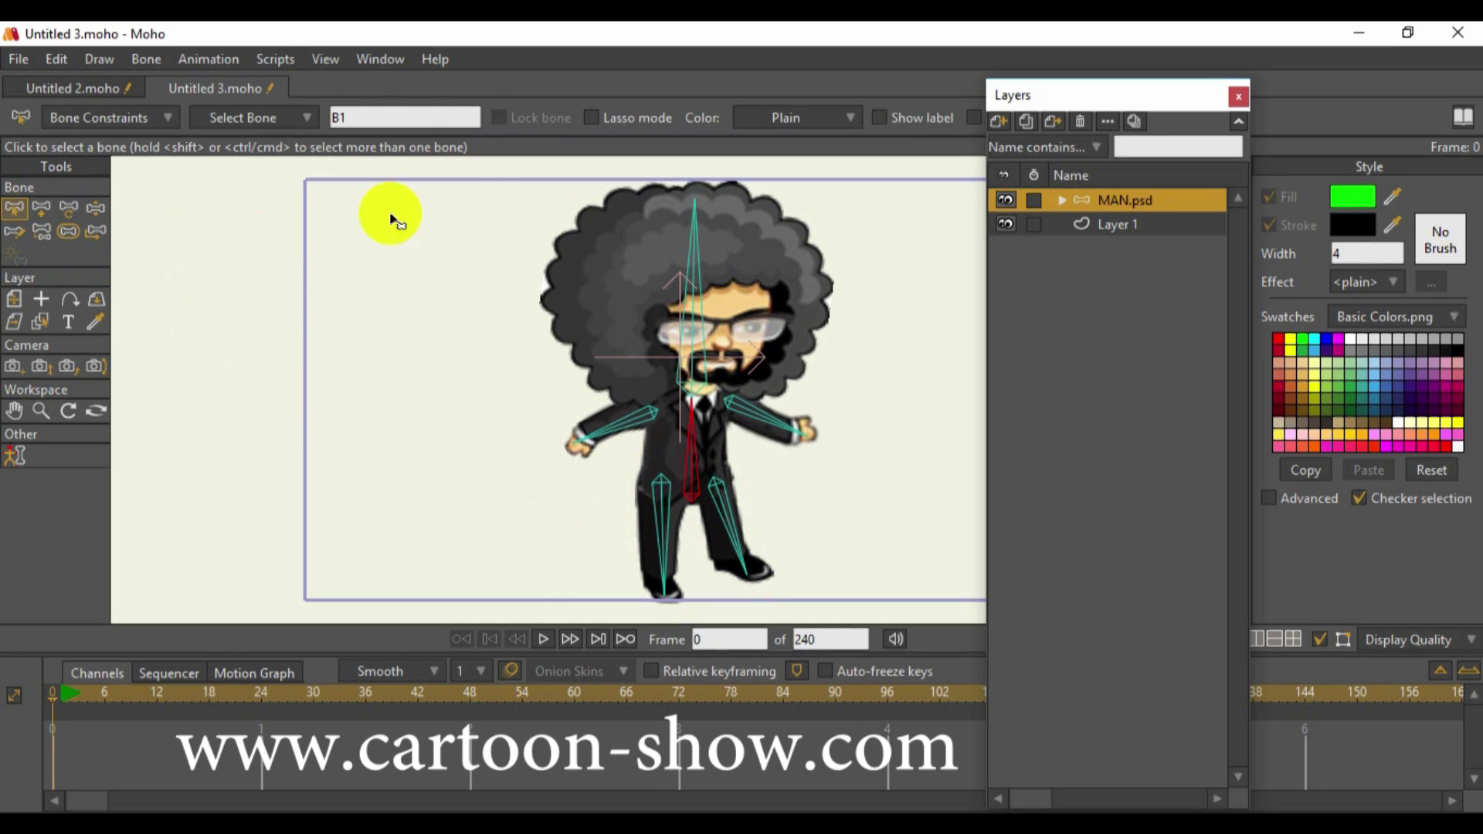
pyautogui.moveTo(505, 180); pyautogui.dragTo(919, 608)
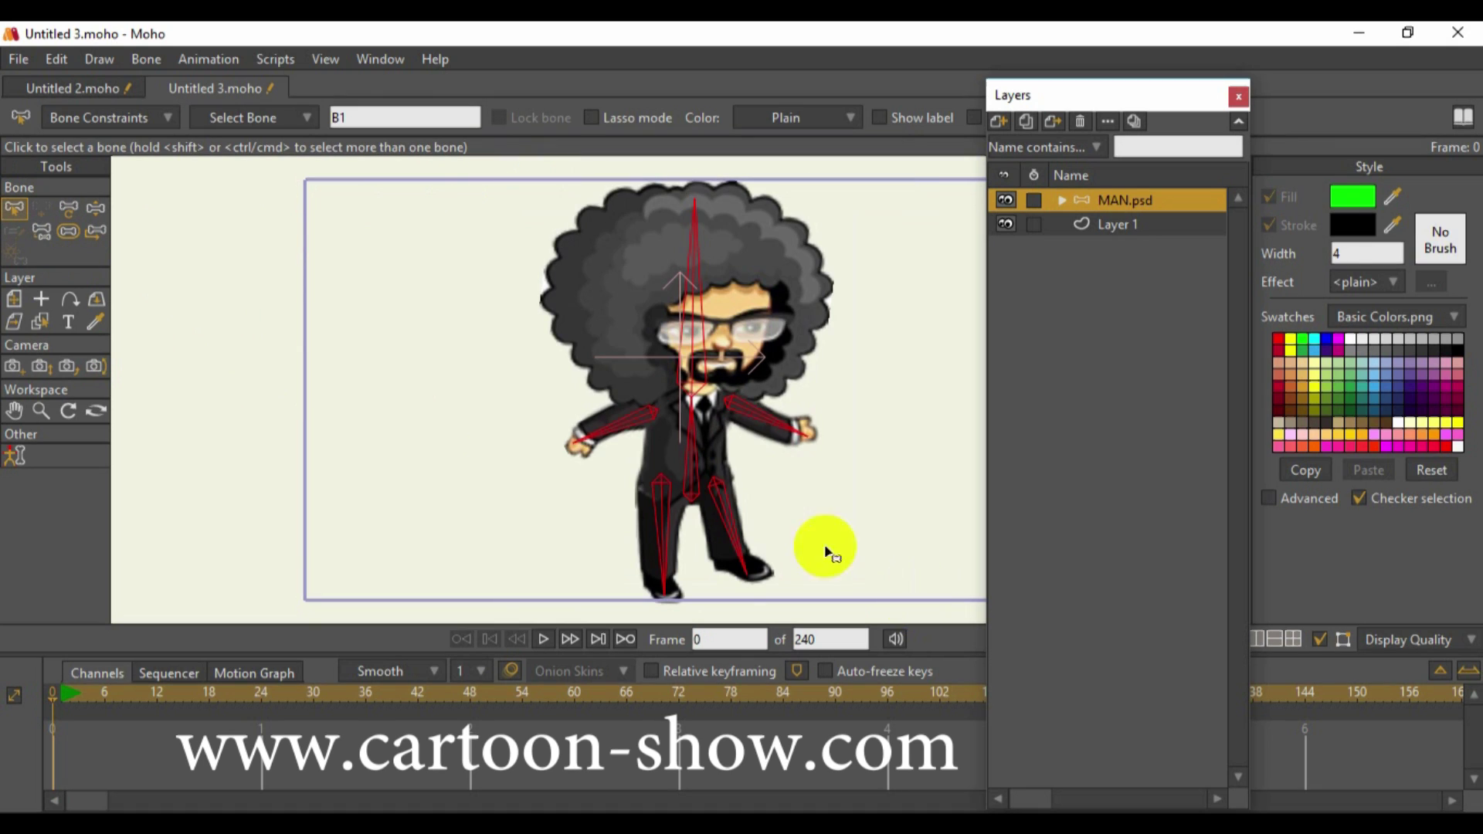
pyautogui.click(68, 230)
pyautogui.moveTo(700, 438); pyautogui.dragTo(592, 453)
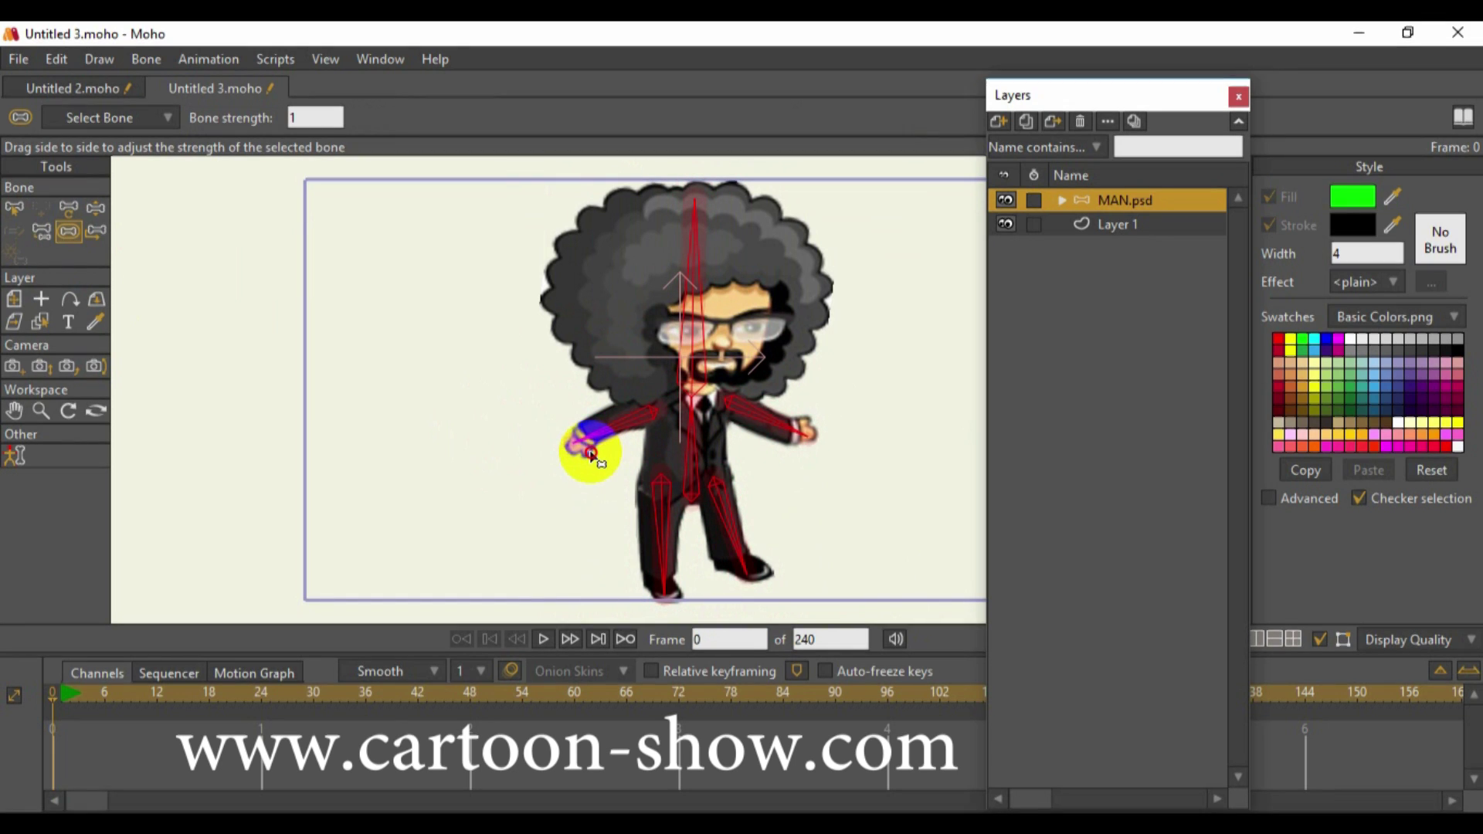
pyautogui.moveTo(590, 454); pyautogui.dragTo(588, 453)
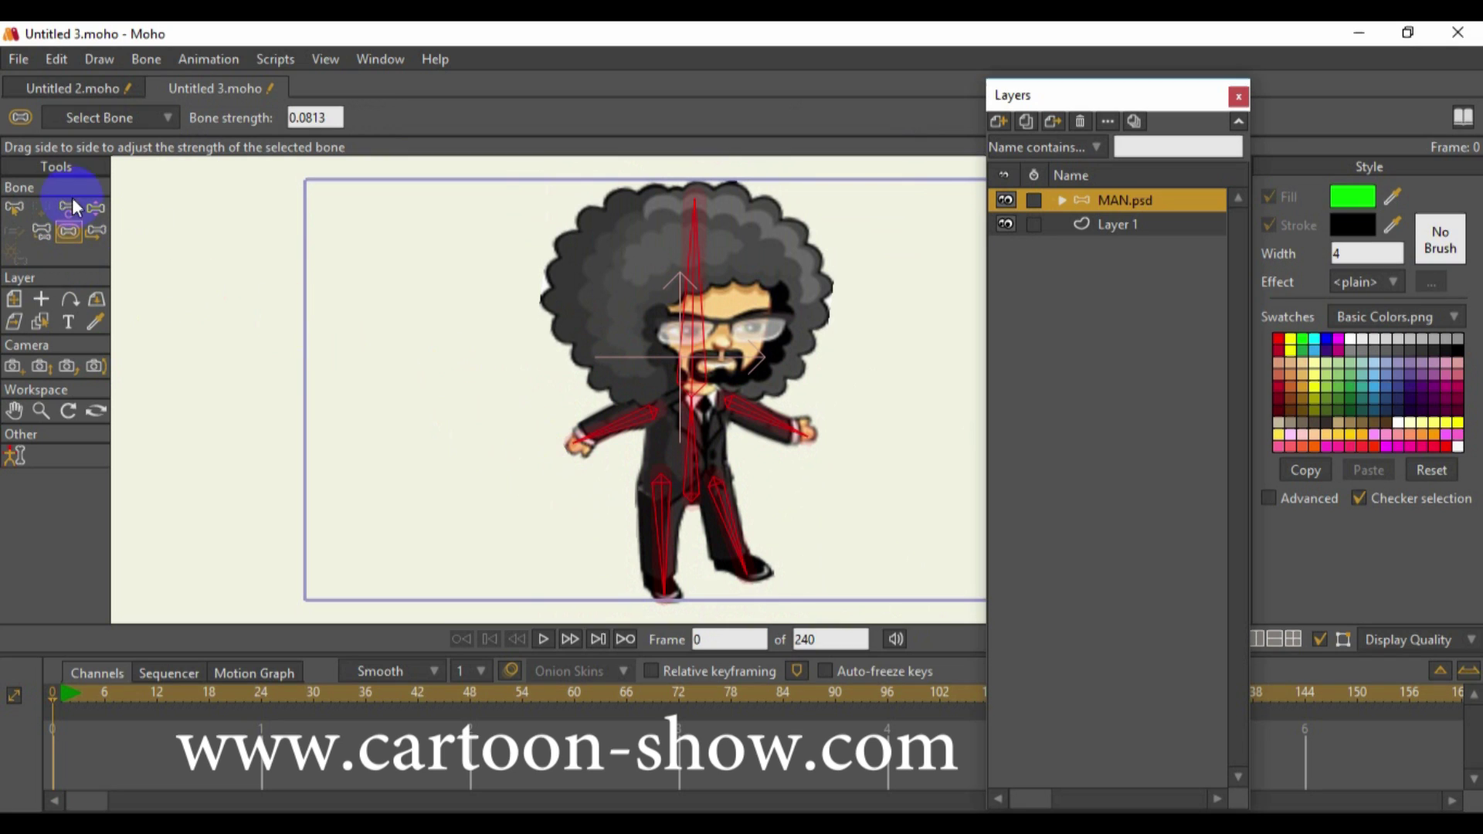
# Test how the character deforms by manipulating the head and R_HAND arm bones
pyautogui.click(95, 209)
pyautogui.moveTo(685, 258); pyautogui.dragTo(709, 284)
pyautogui.moveTo(626, 434); pyautogui.dragTo(570, 421)
# Flexi-bind the HEAD layer with the head bone selected and test the bone's movement
pyautogui.click(17, 209)
pyautogui.click(613, 316)
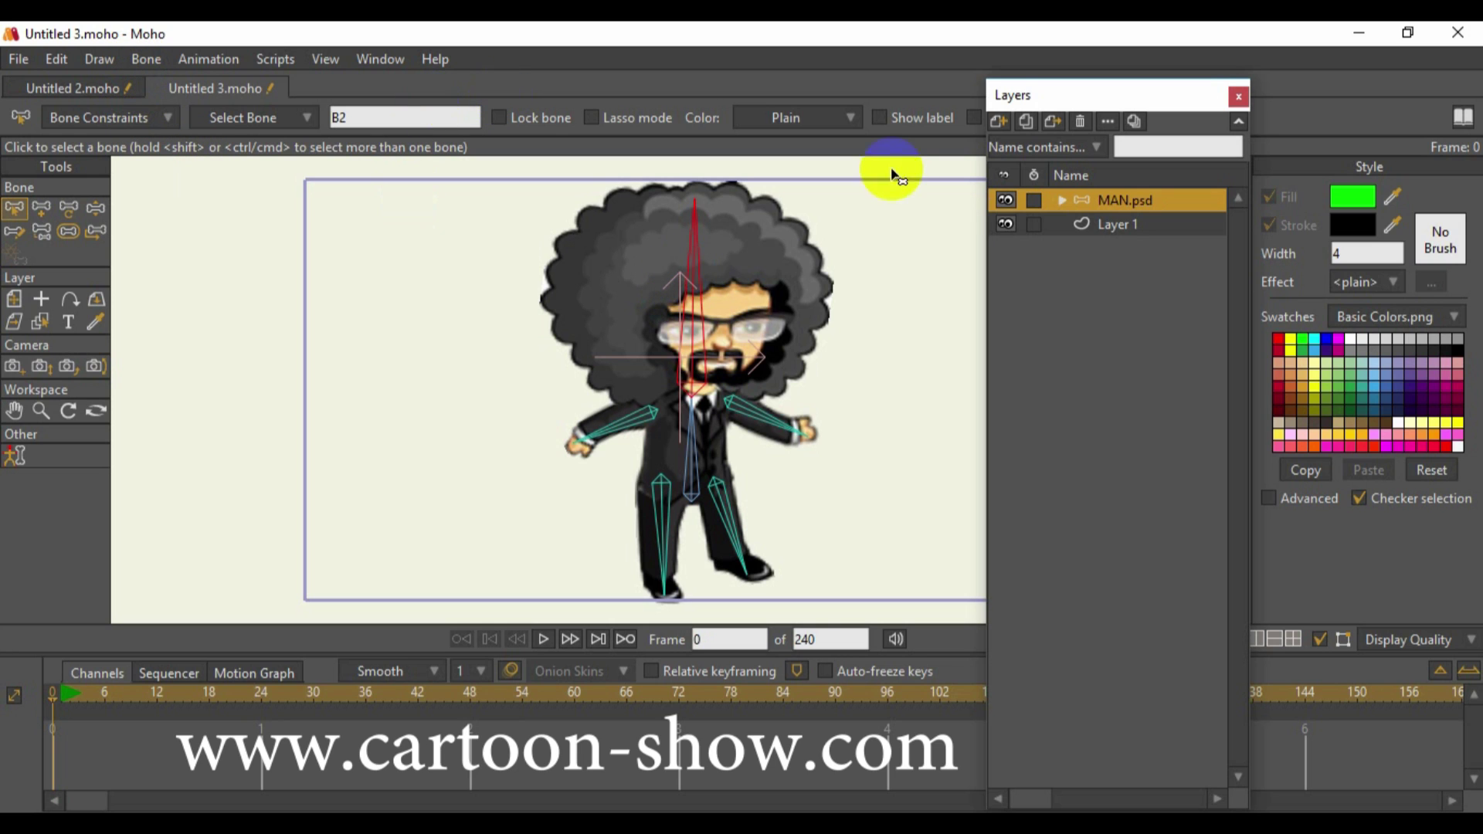
pyautogui.click(1064, 200)
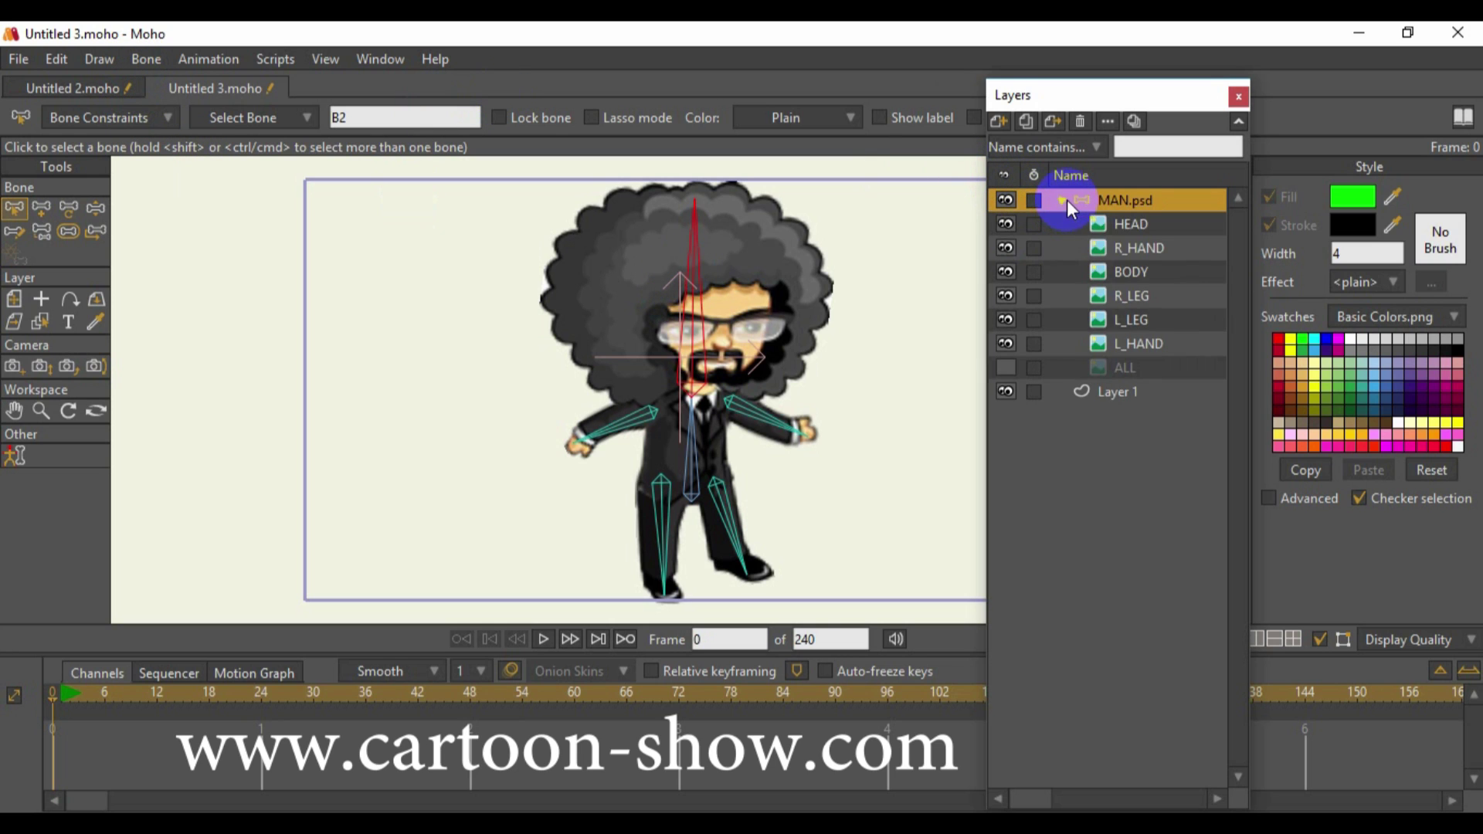
pyautogui.click(1128, 225)
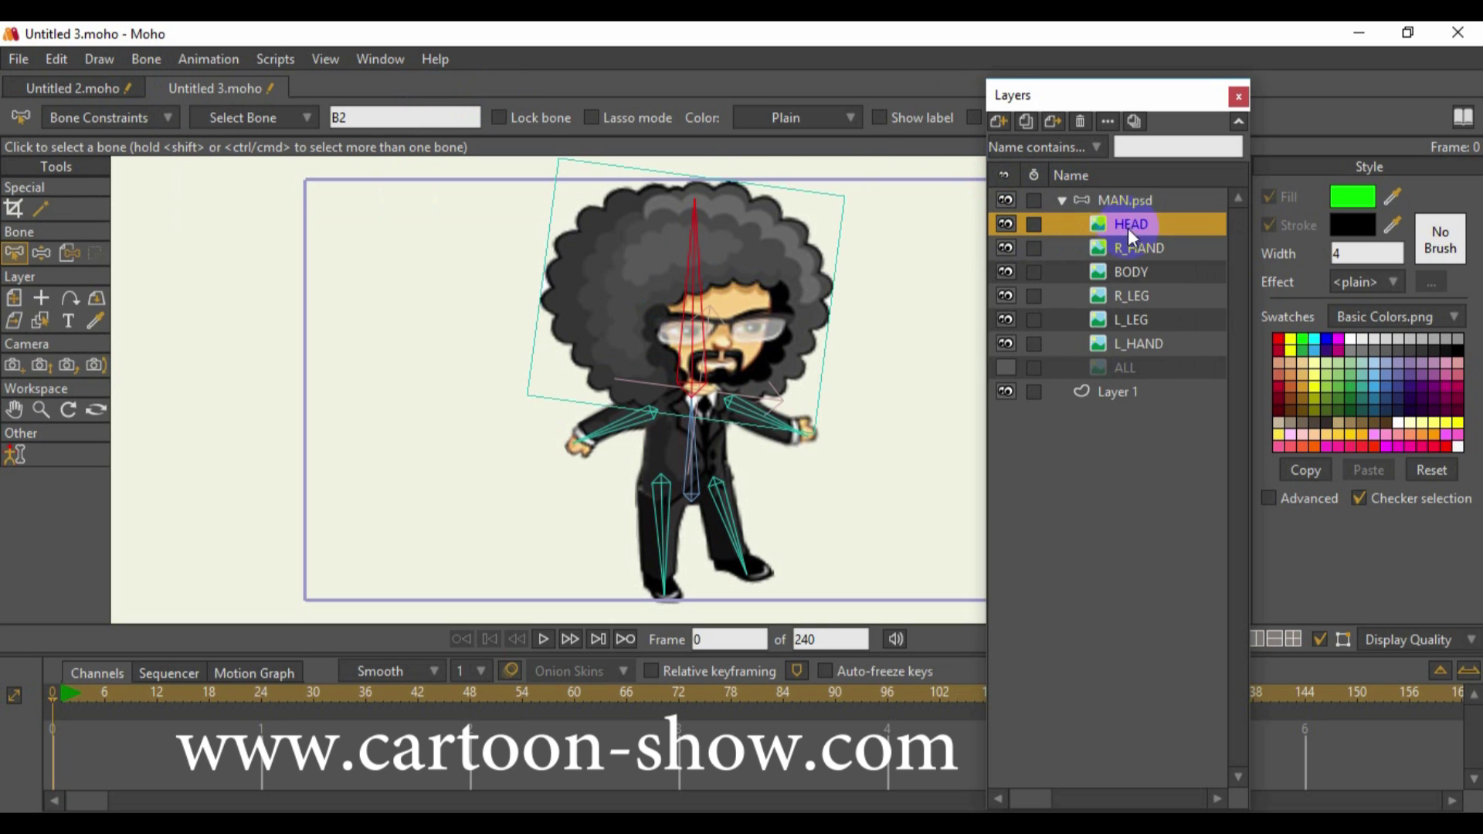
pyautogui.click(146, 58)
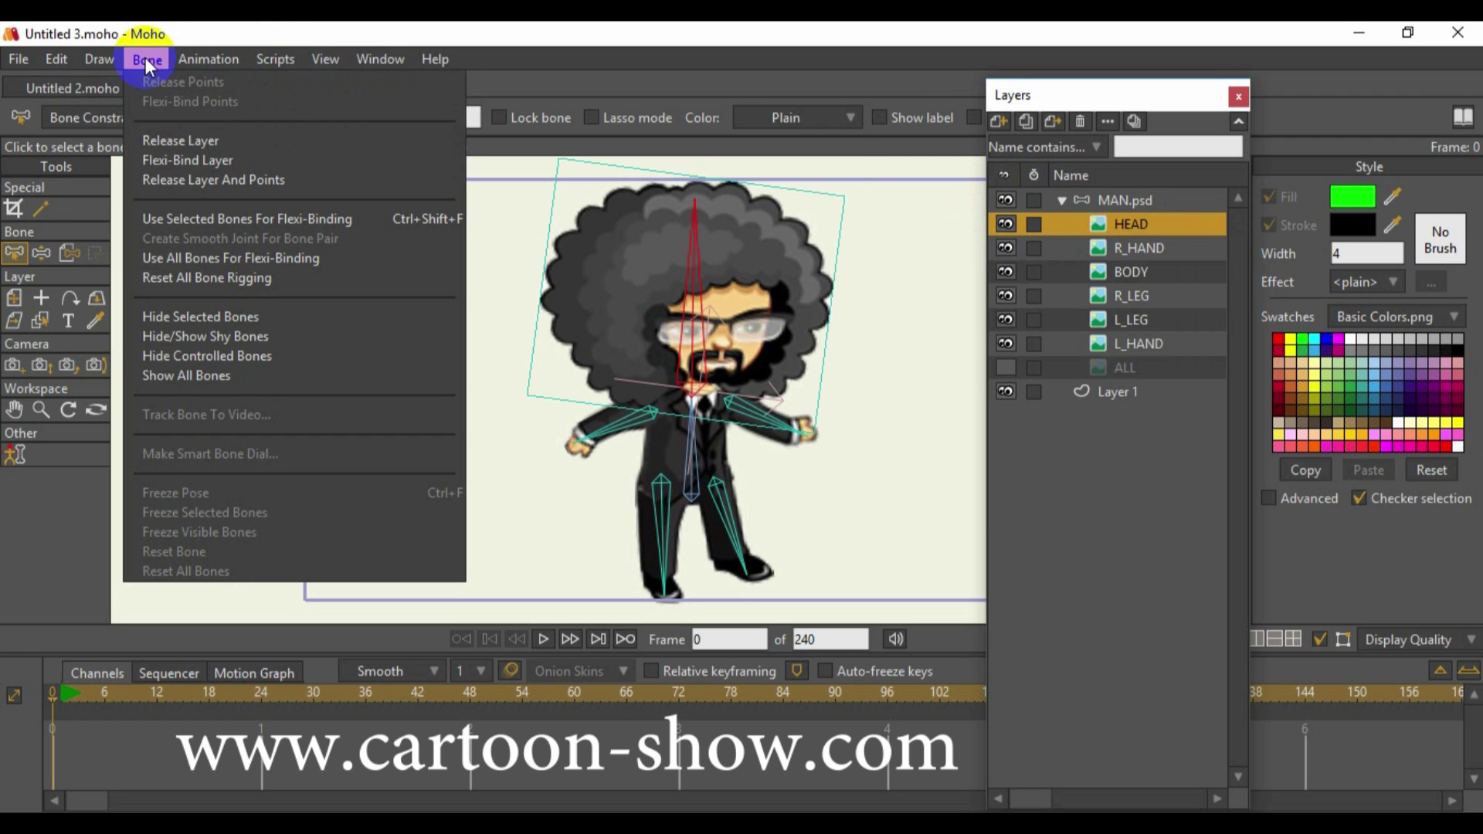
pyautogui.click(159, 159)
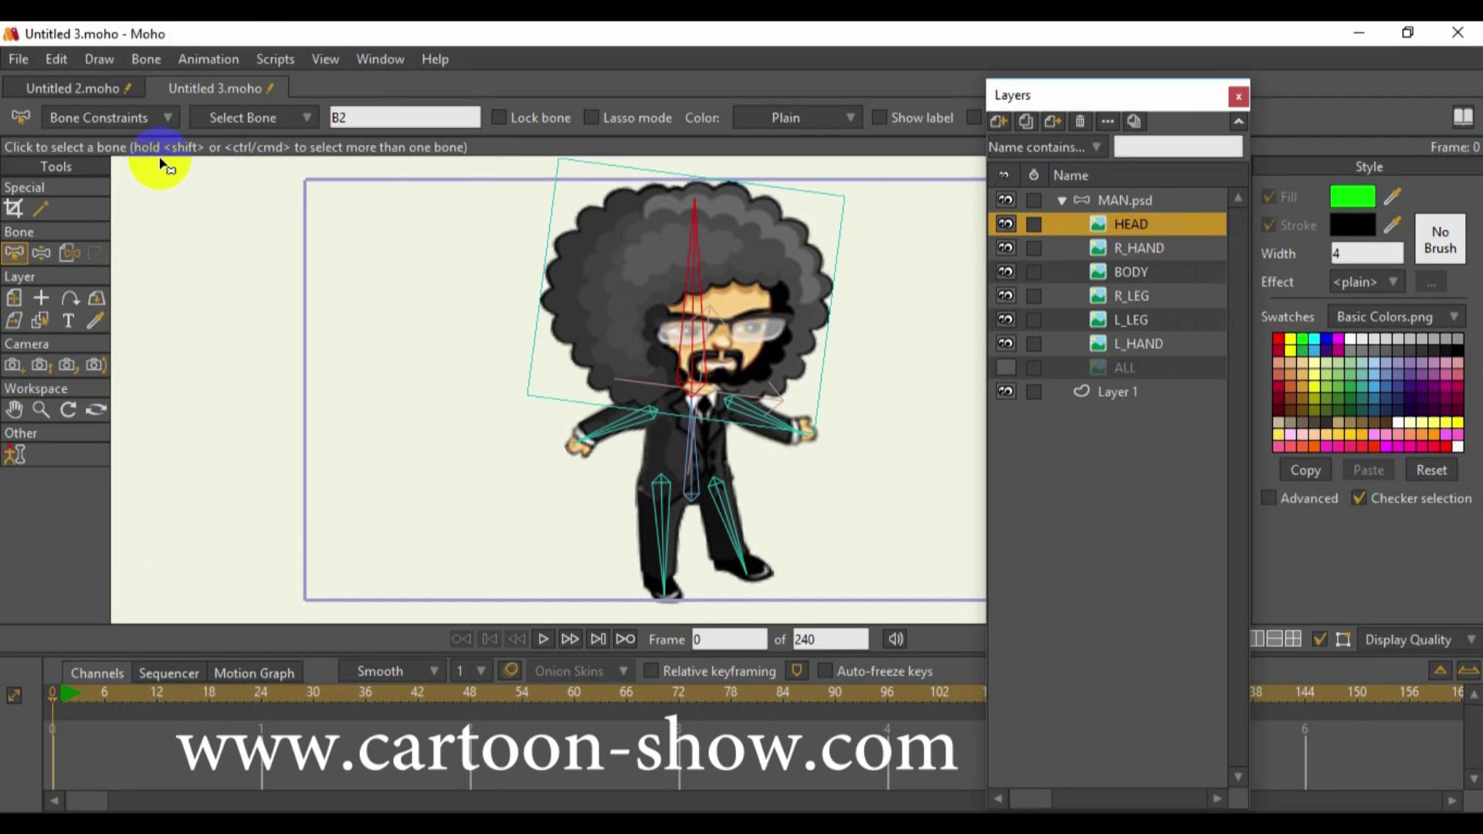
pyautogui.click(39, 255)
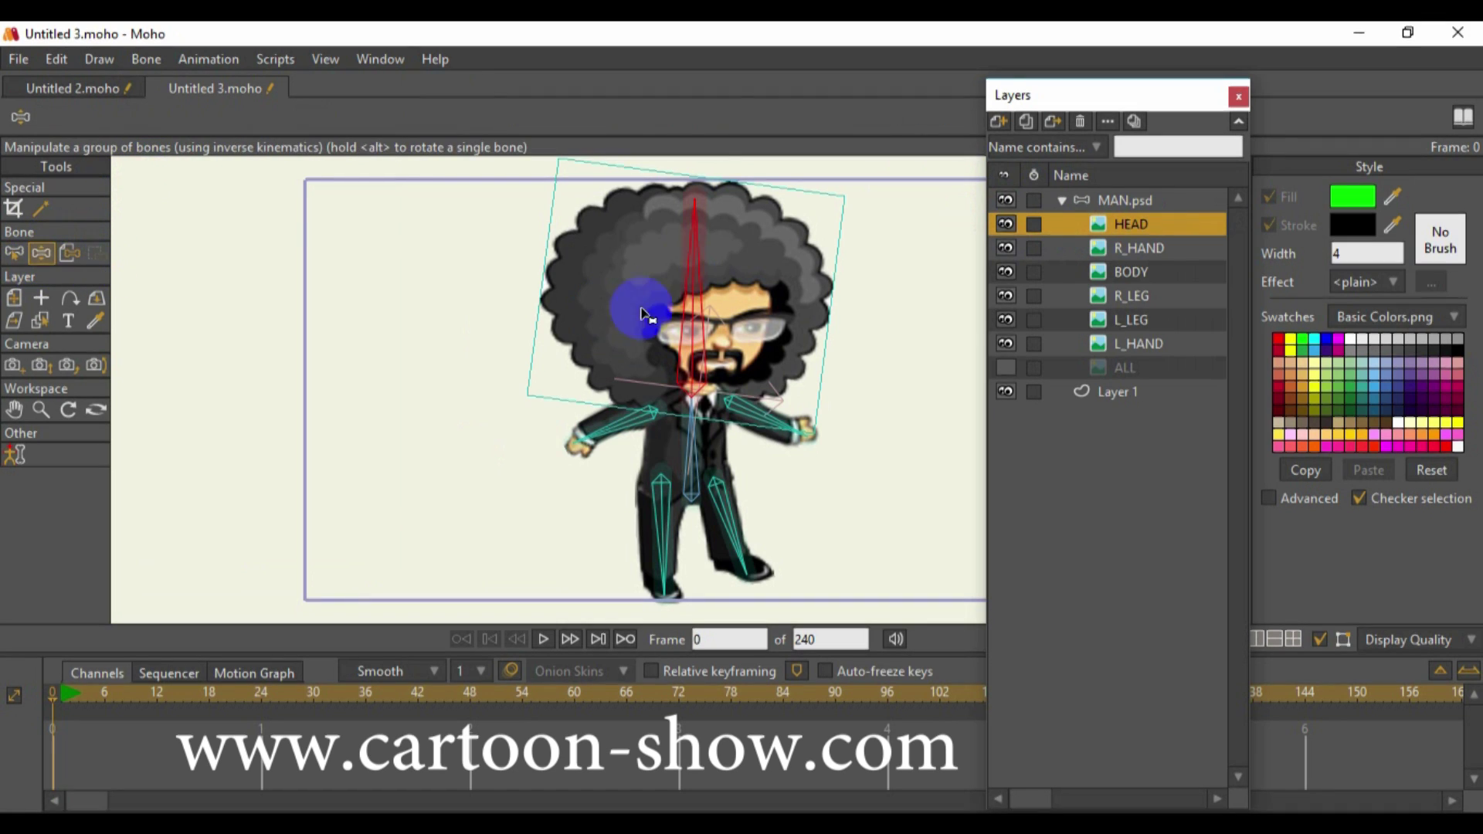
pyautogui.moveTo(709, 271)
pyautogui.mouseDown()
pyautogui.moveTo(656, 258)
pyautogui.moveTo(721, 308)
pyautogui.moveTo(599, 265)
pyautogui.moveTo(734, 274)
pyautogui.moveTo(579, 281)
pyautogui.moveTo(662, 249)
pyautogui.moveTo(629, 304)
pyautogui.moveTo(708, 278)
pyautogui.mouseUp()
# Flexi-bind the R_HAND layer with its arm bone selected
pyautogui.click(14, 252)
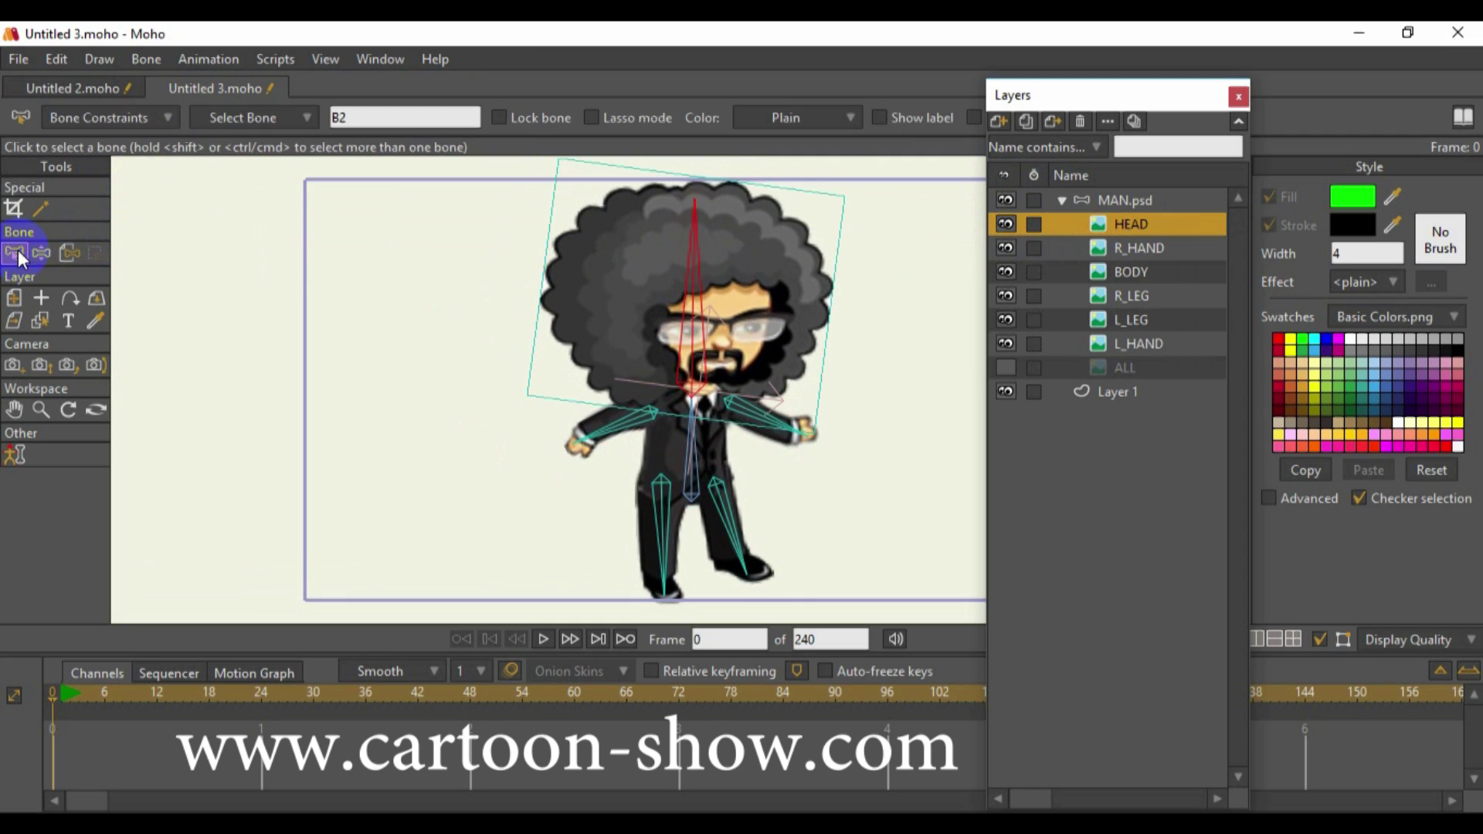
pyautogui.click(1122, 246)
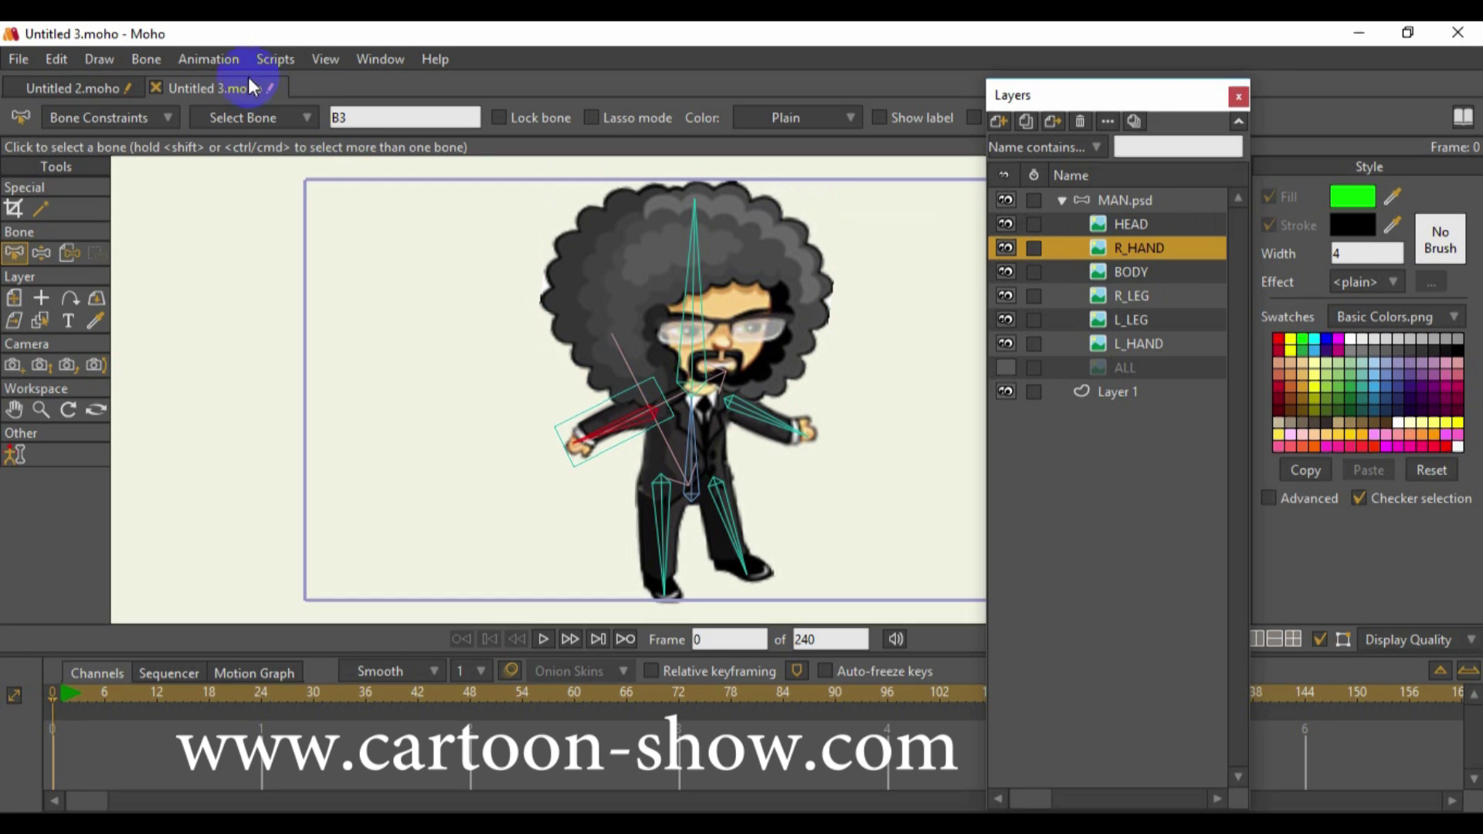
pyautogui.click(145, 58)
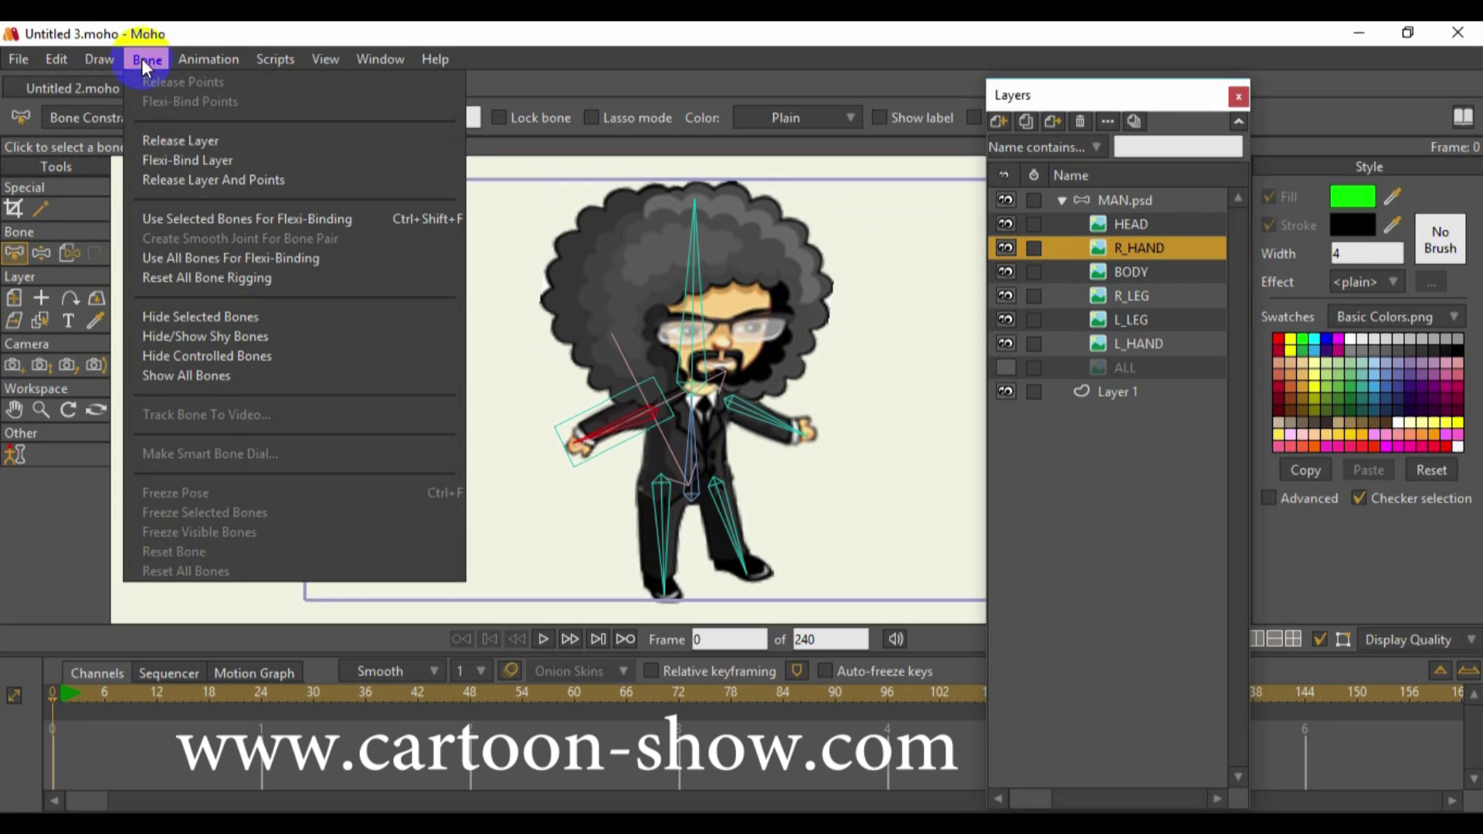
pyautogui.click(161, 161)
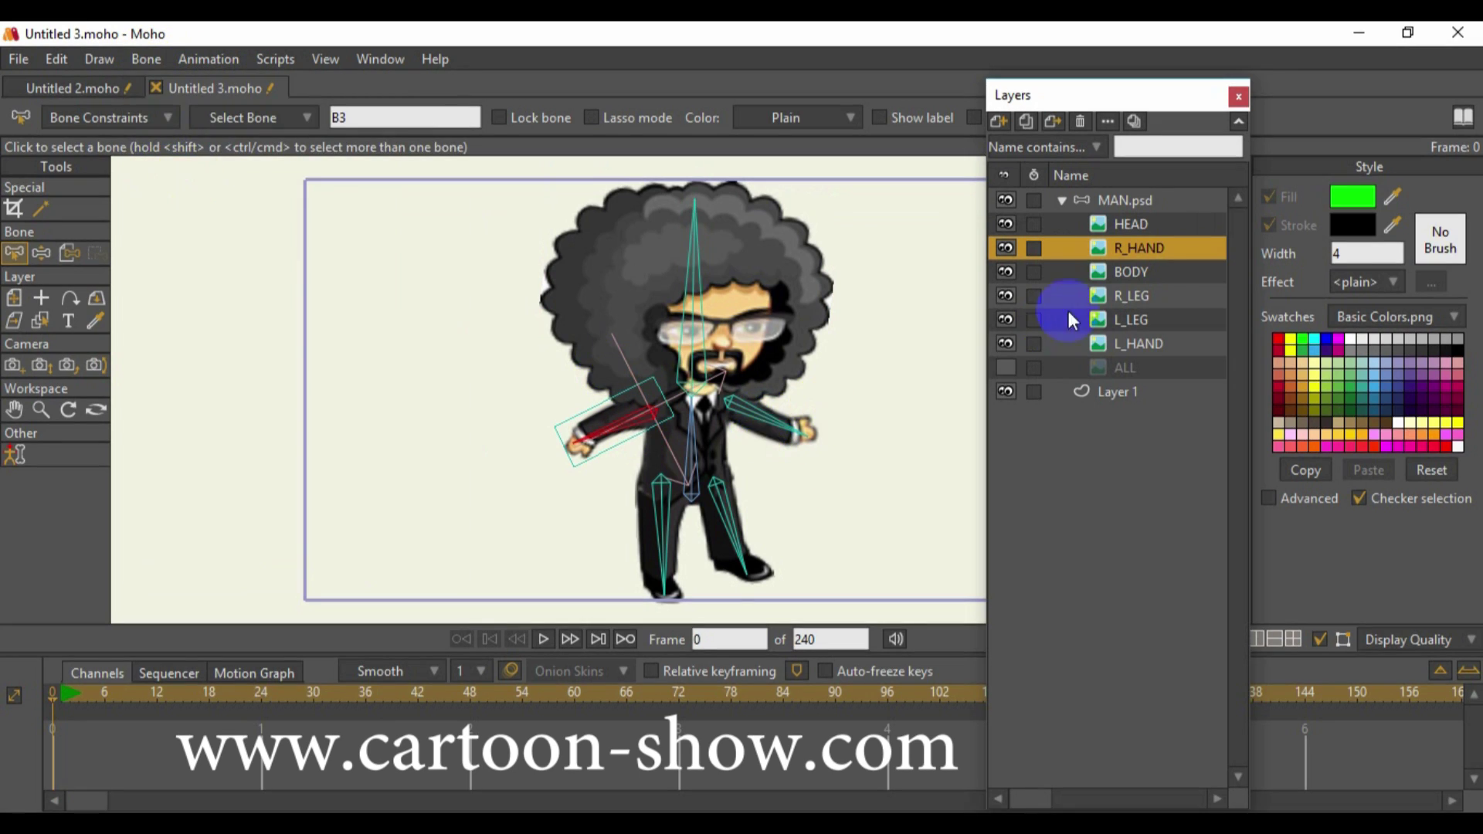
# Flexi-bind the BODY layer with the torso bone selected
pyautogui.click(1123, 273)
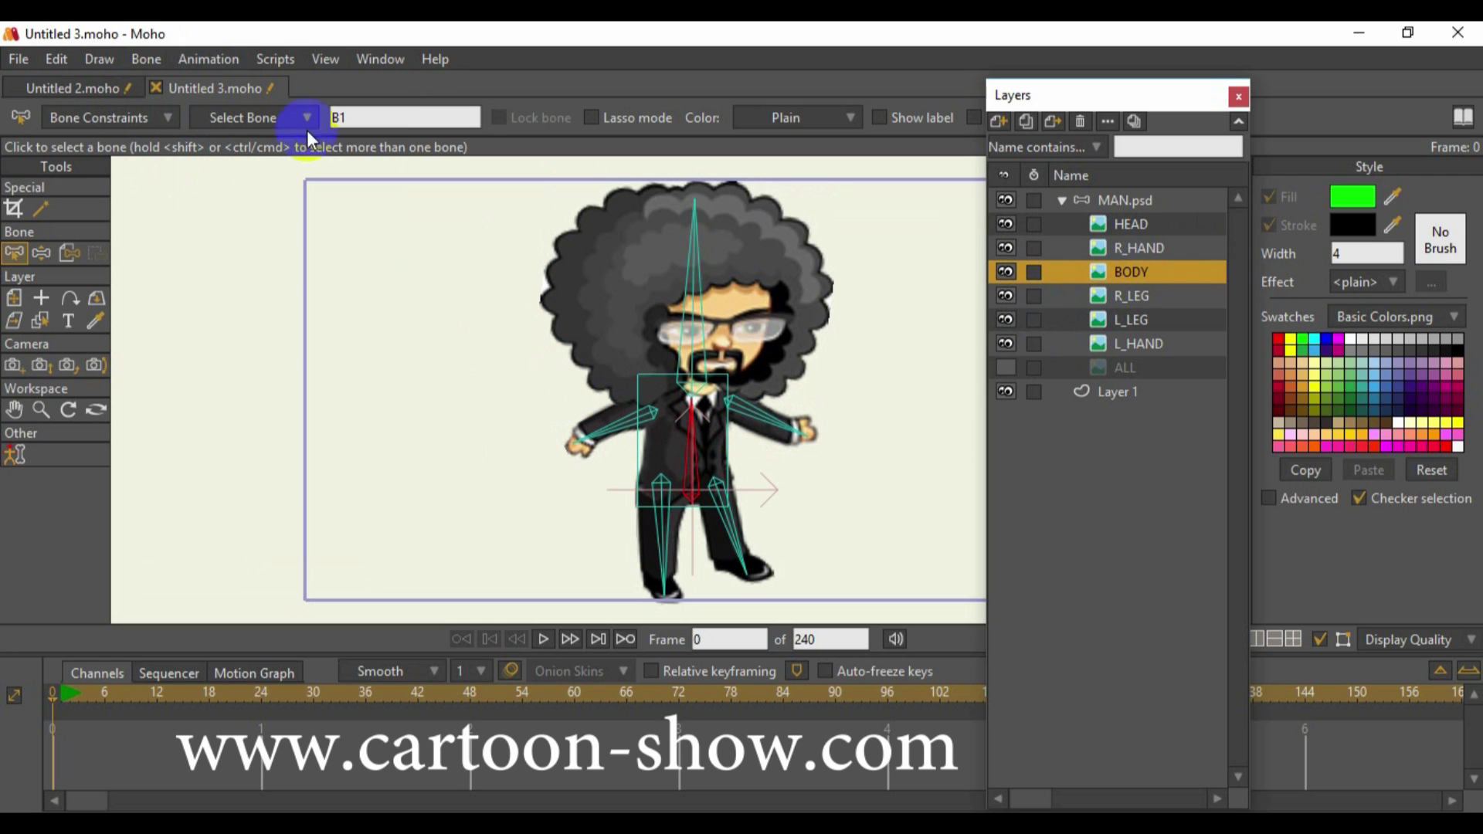
pyautogui.click(146, 59)
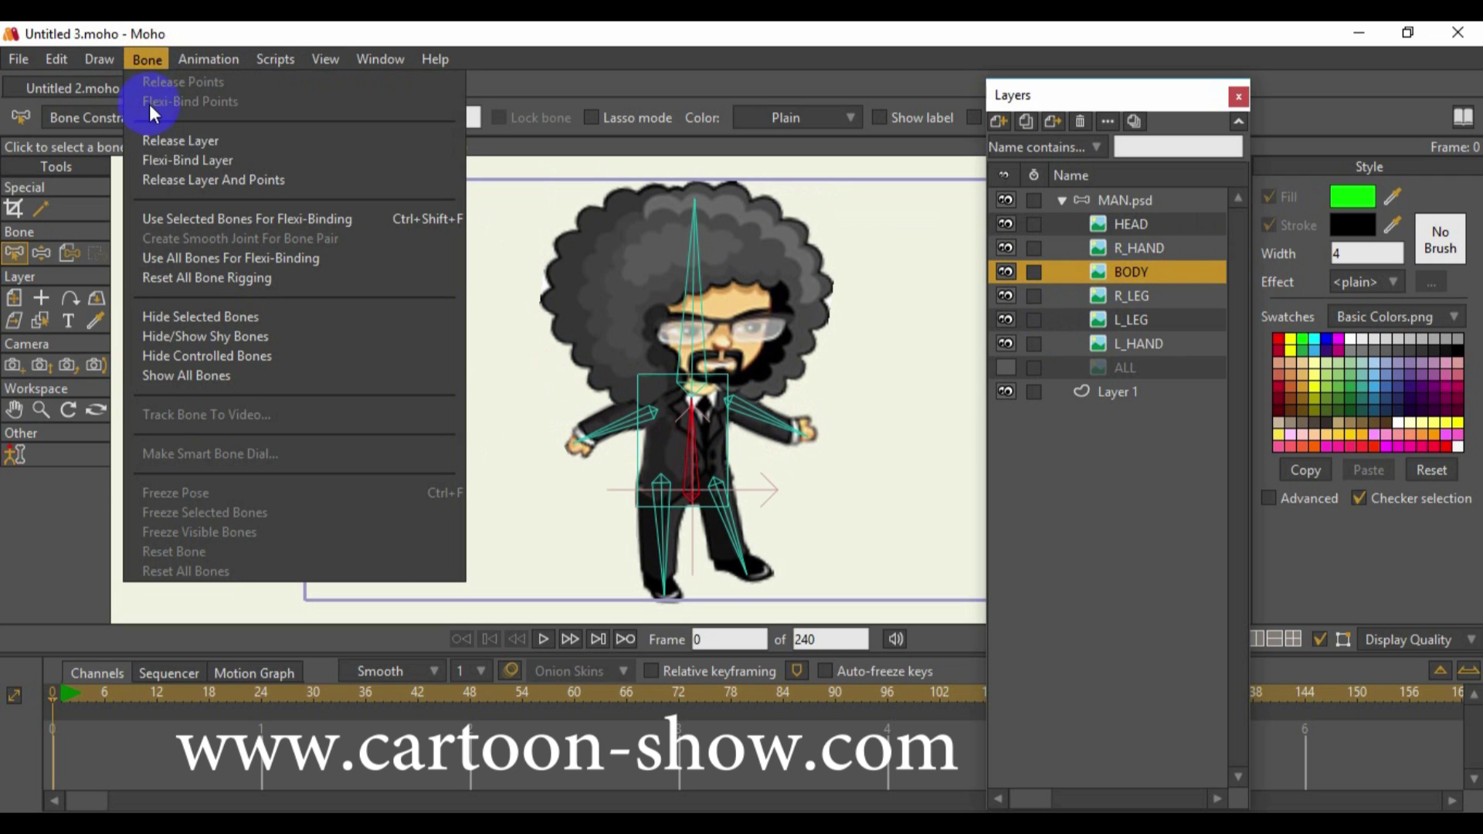
pyautogui.click(161, 160)
# Flexi-bind the R_LEG layer with its leg bone selected
pyautogui.click(1138, 302)
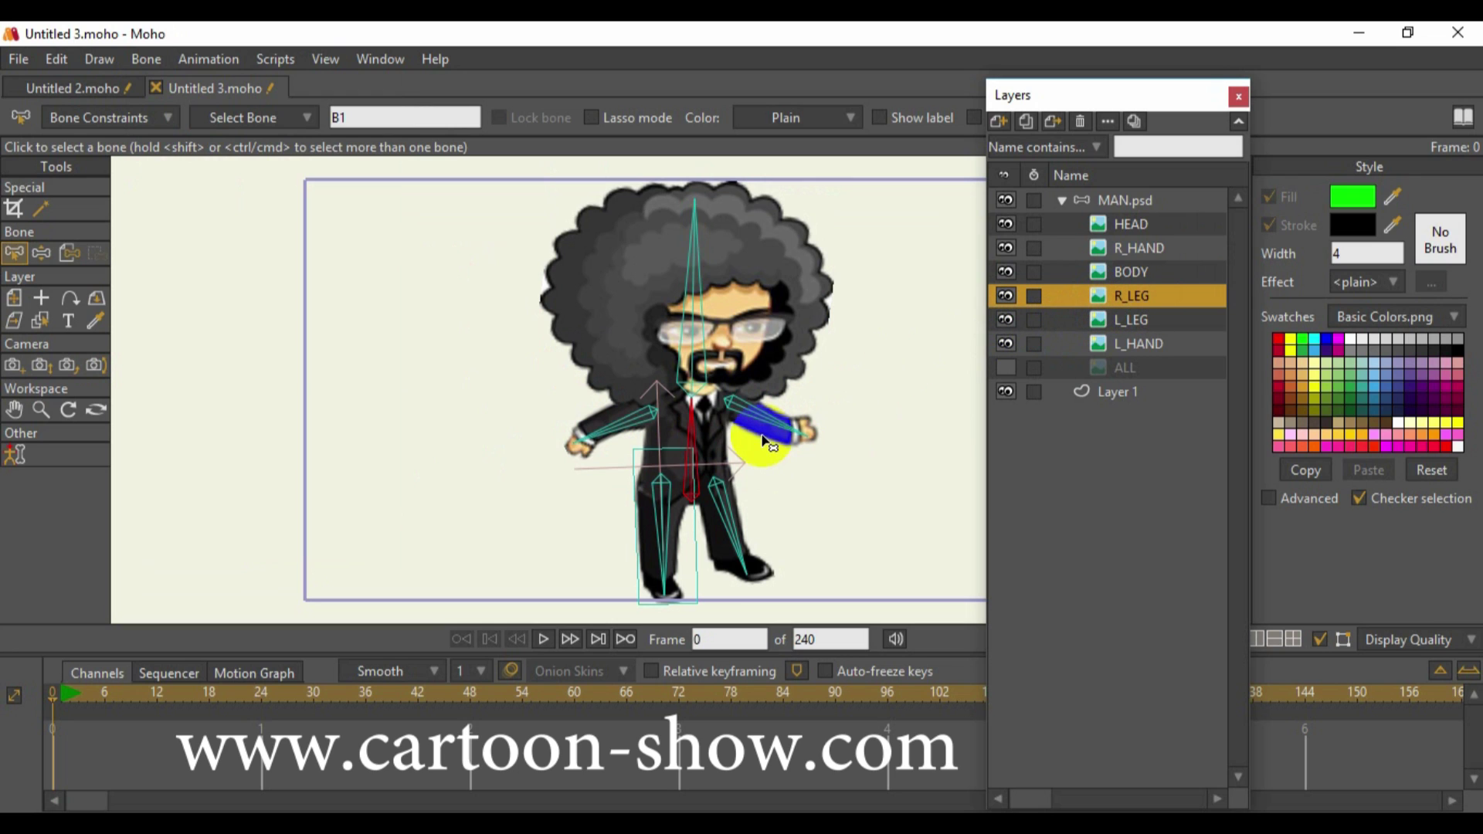
pyautogui.click(666, 522)
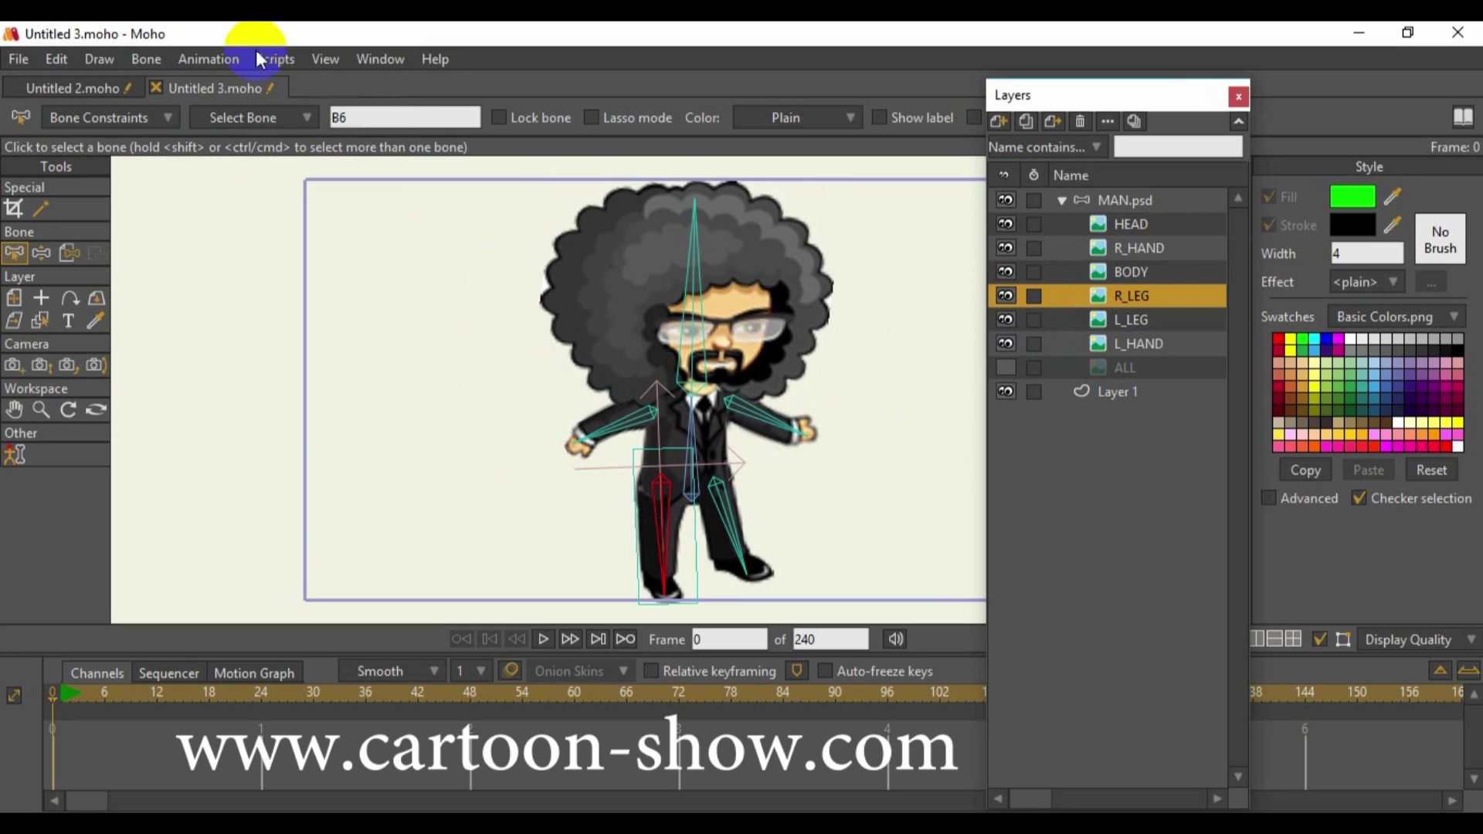
pyautogui.click(146, 58)
pyautogui.click(173, 160)
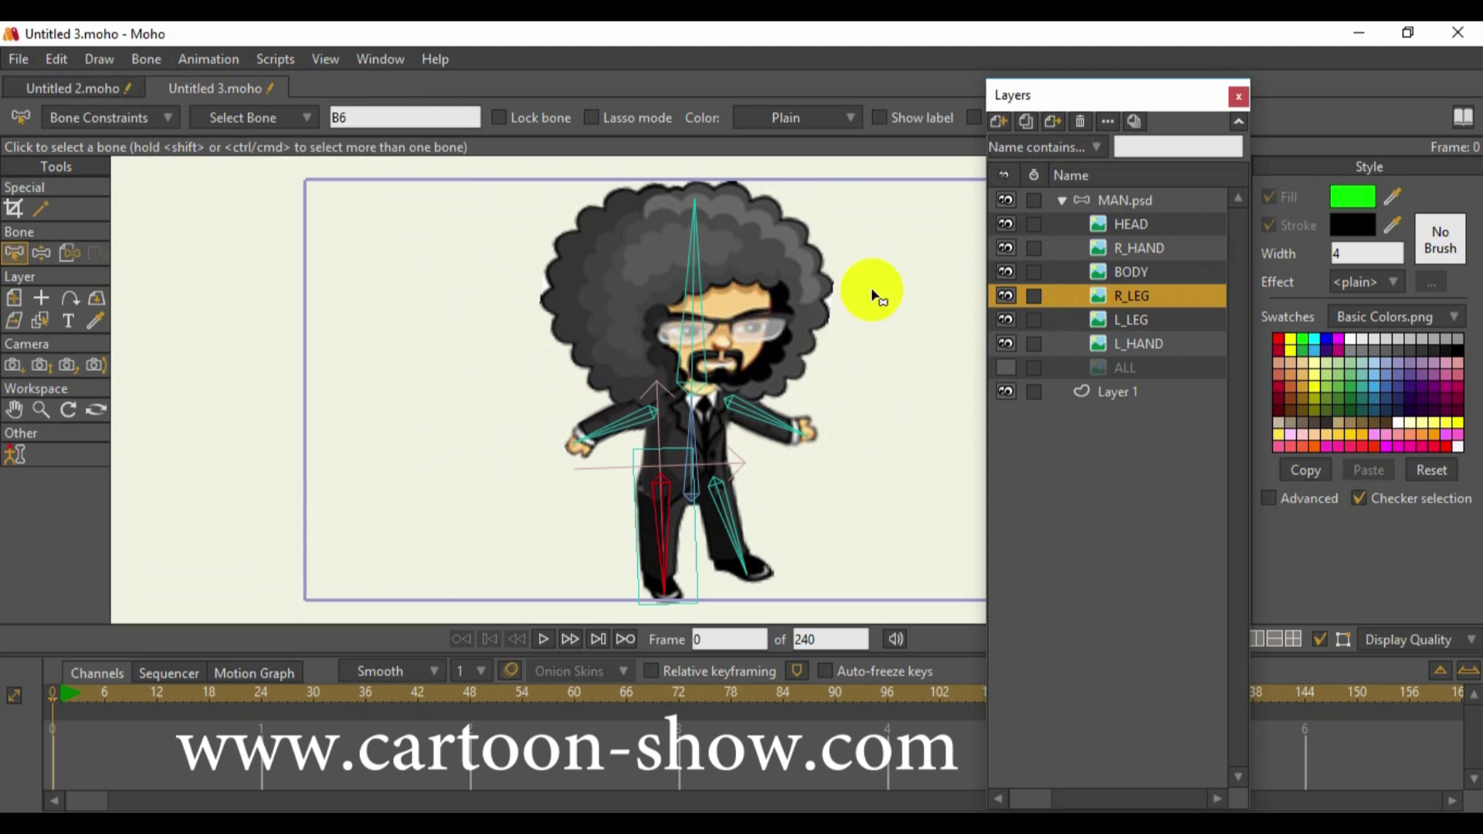
# Flexi-bind the L_LEG layer with its leg bone selected
pyautogui.click(1112, 316)
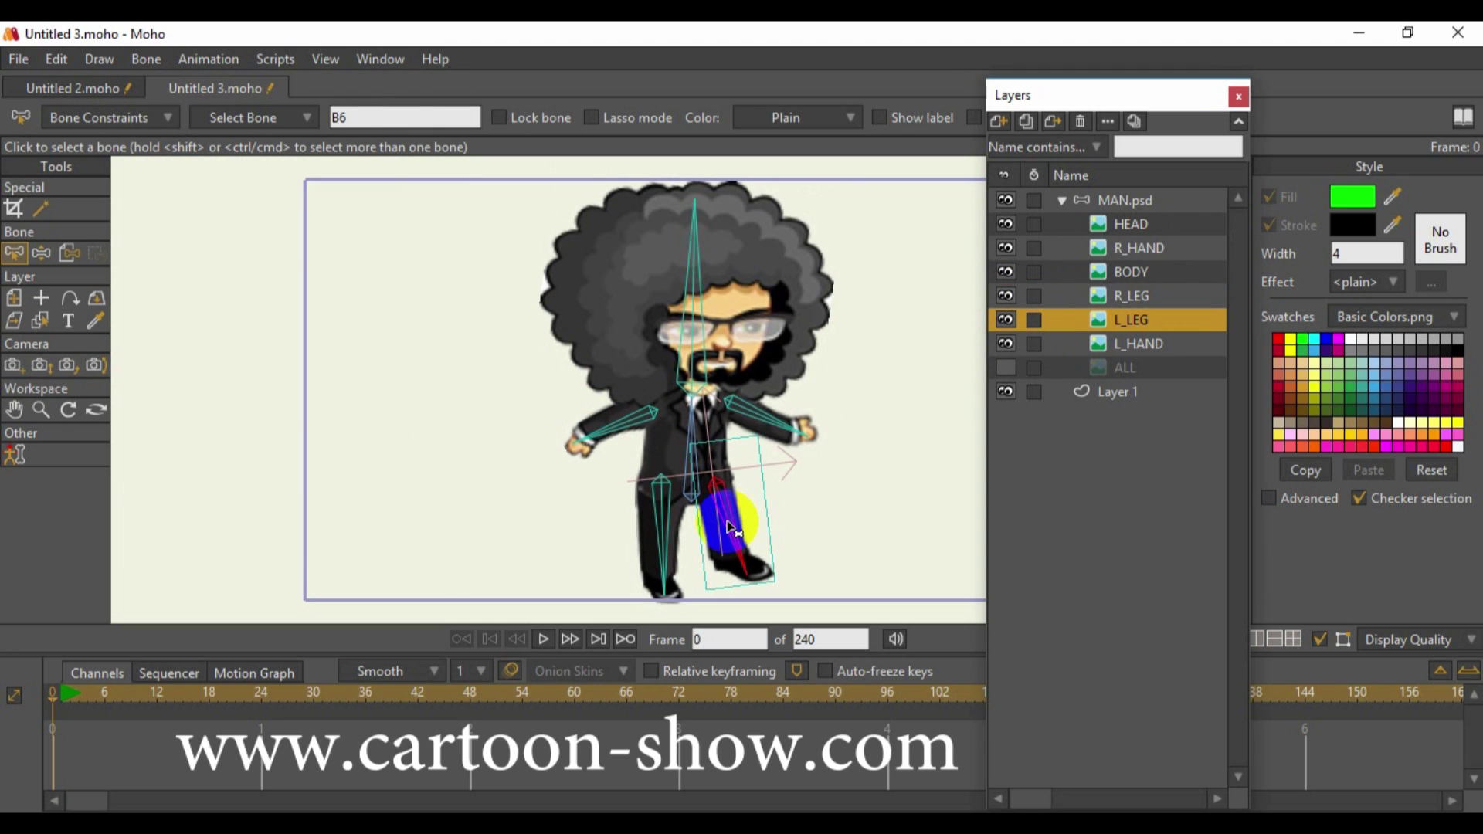
pyautogui.click(139, 62)
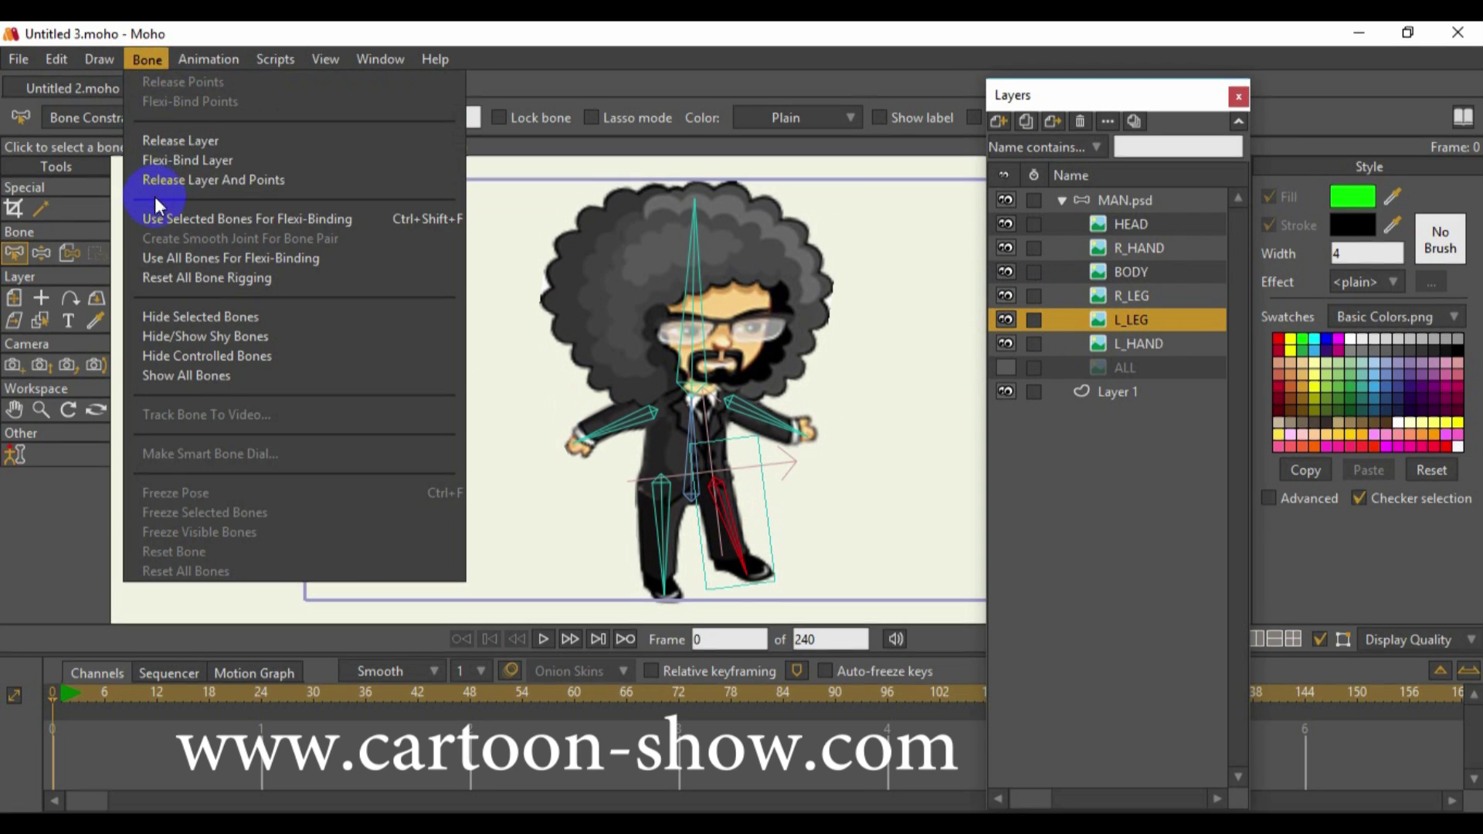
pyautogui.click(165, 159)
# Flexi-bind the L_HAND layer with its arm bone selected and test how the arm and leg bones move
pyautogui.click(1119, 343)
pyautogui.click(758, 405)
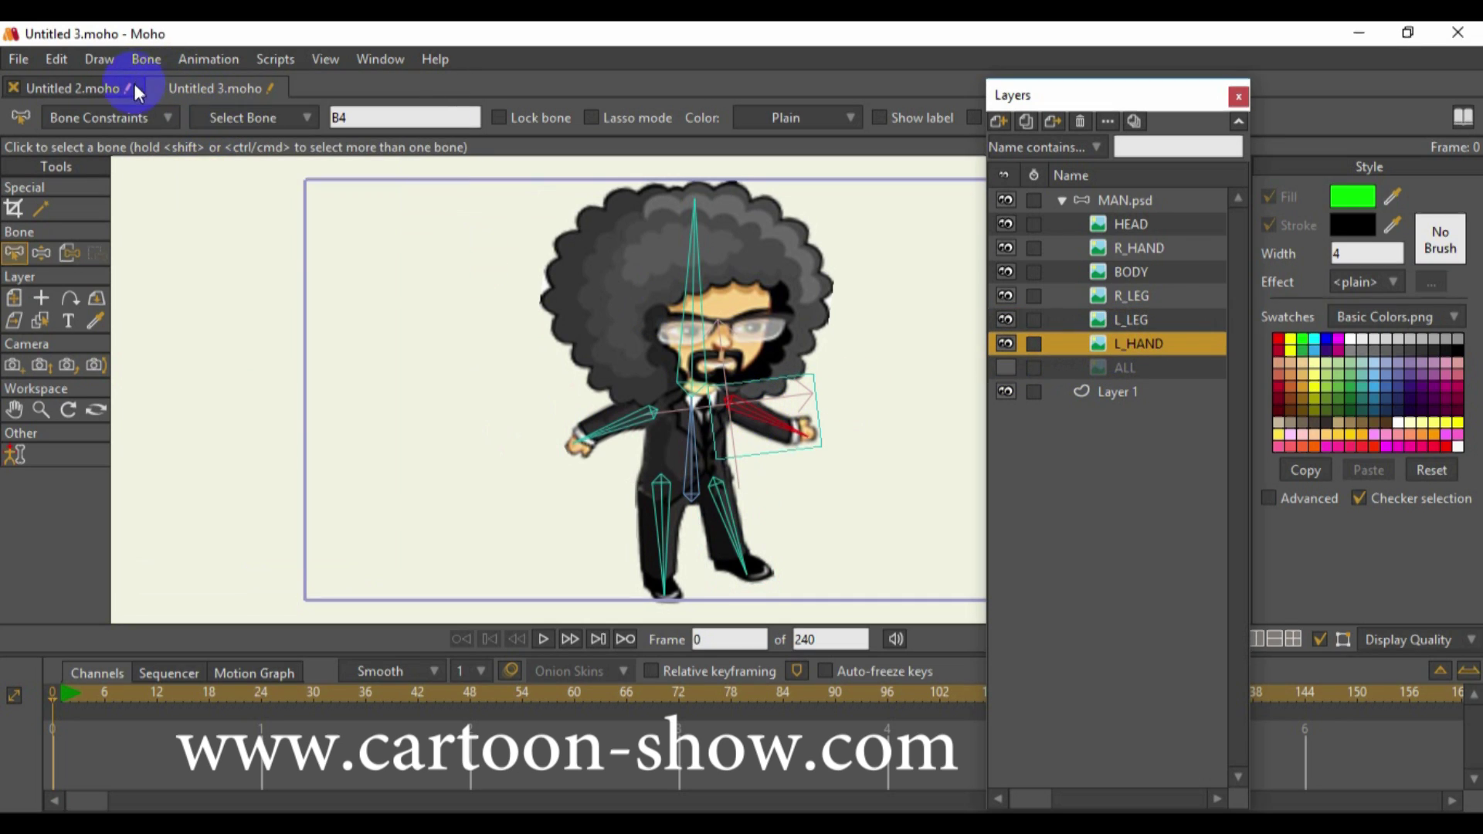
pyautogui.click(141, 59)
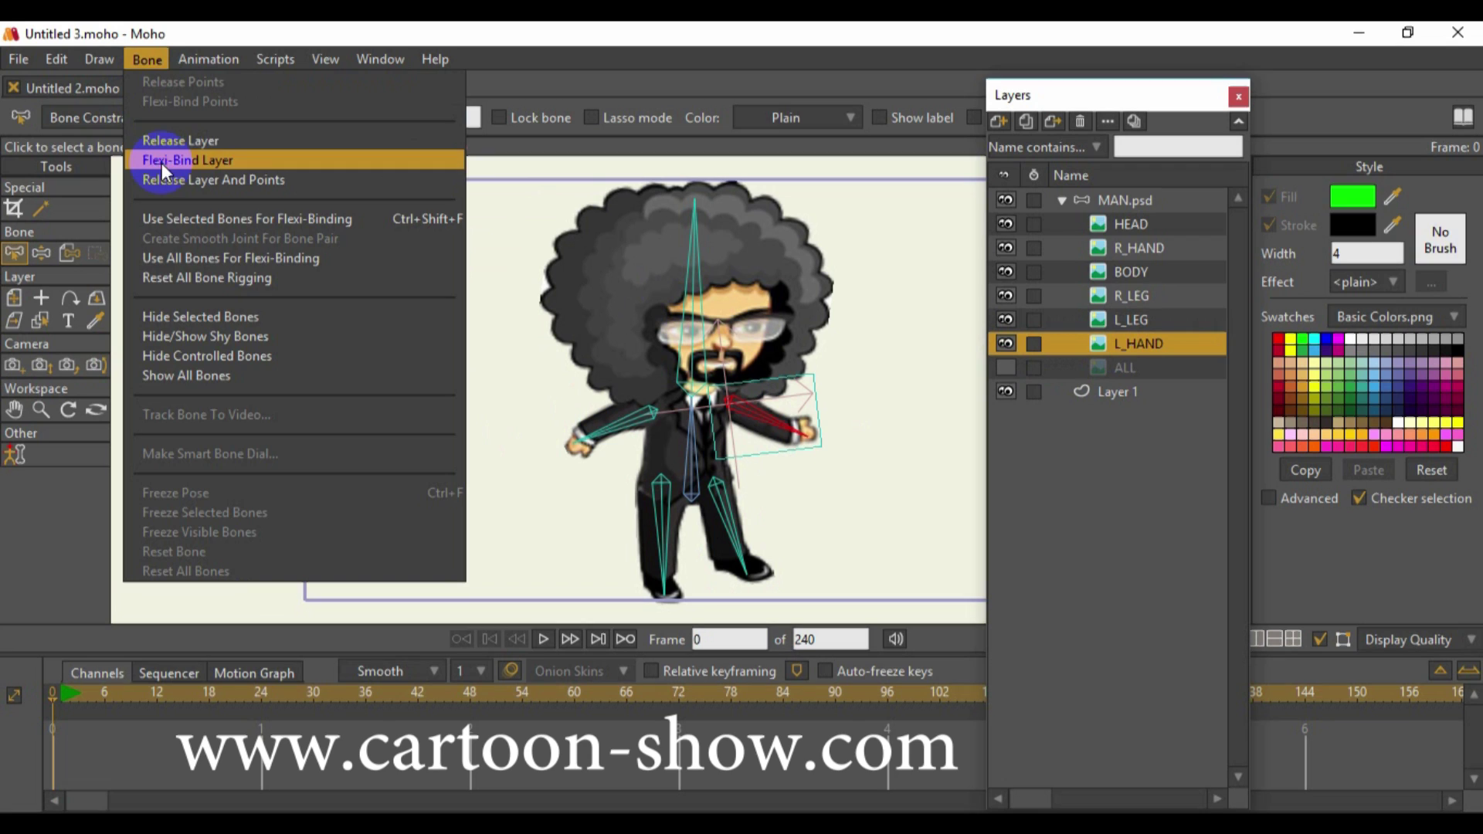
pyautogui.click(162, 161)
pyautogui.click(42, 253)
pyautogui.moveTo(767, 423); pyautogui.dragTo(666, 514)
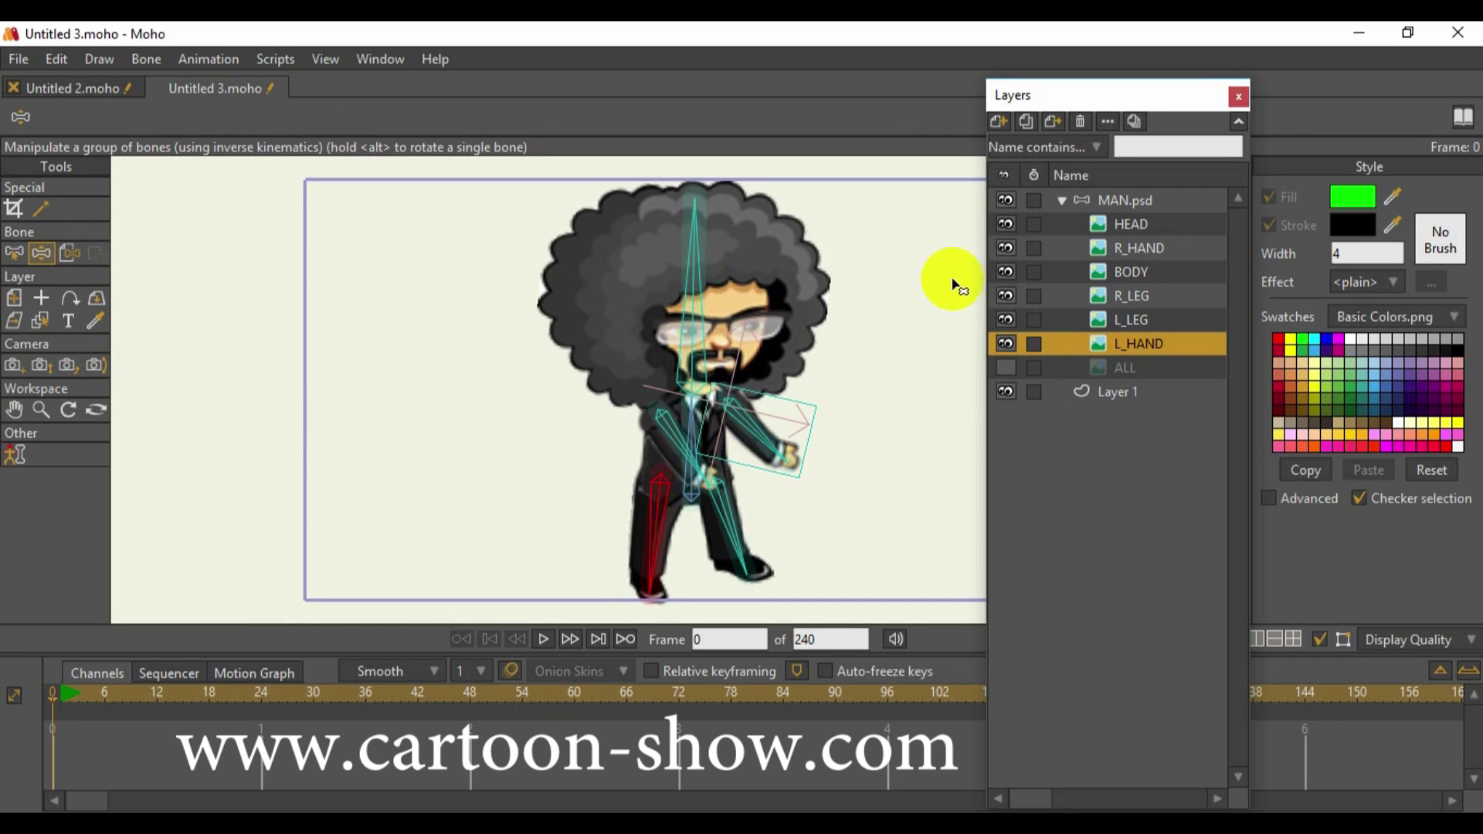
# Reduce the R_LEG bone's strength to 0.0191 on the MAN.psd bone layer
pyautogui.click(1091, 200)
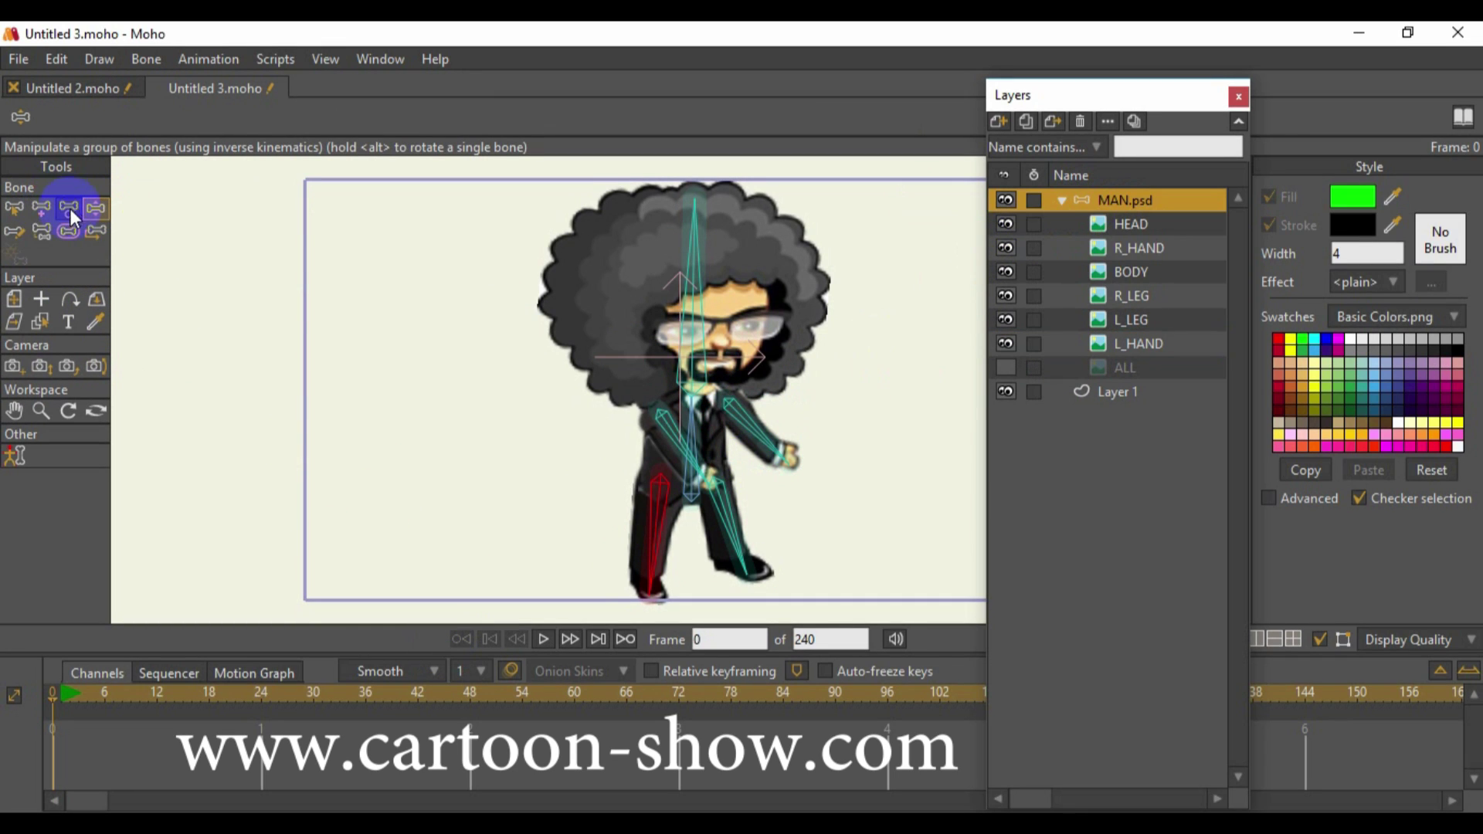
pyautogui.click(68, 230)
pyautogui.moveTo(653, 512); pyautogui.dragTo(653, 512)
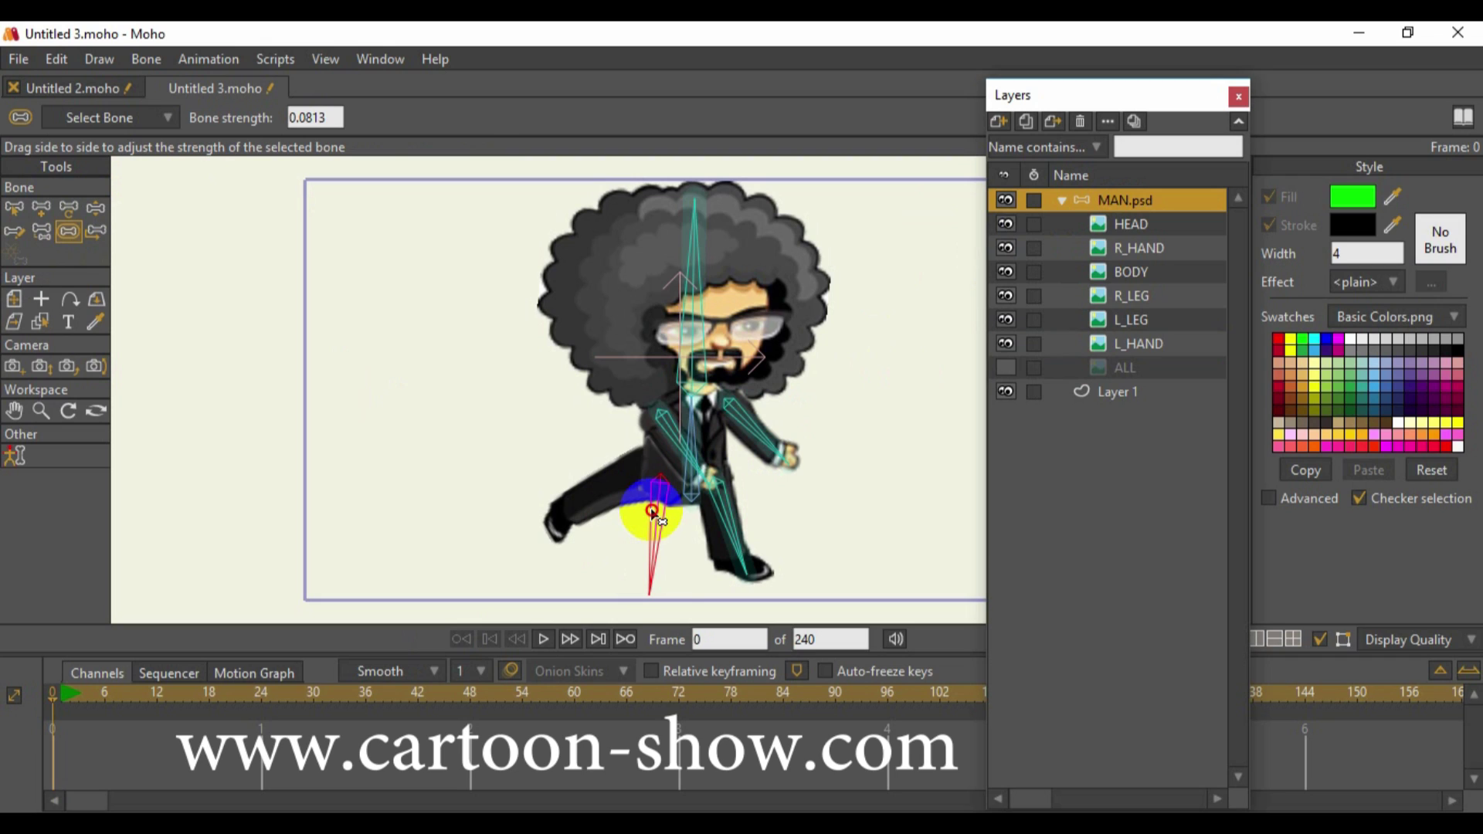
pyautogui.moveTo(653, 512); pyautogui.dragTo(661, 514)
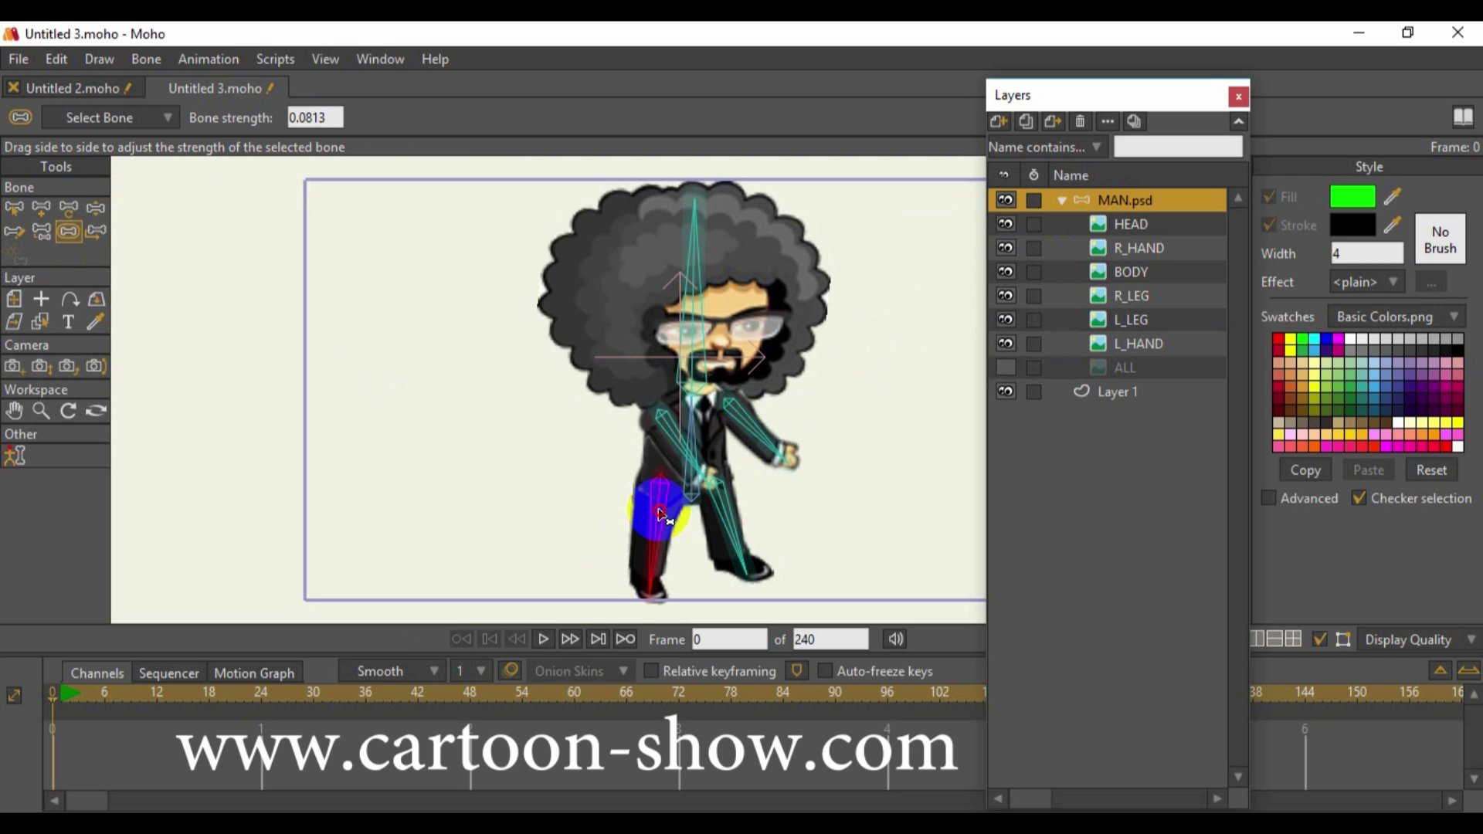
pyautogui.moveTo(656, 516); pyautogui.dragTo(407, 404)
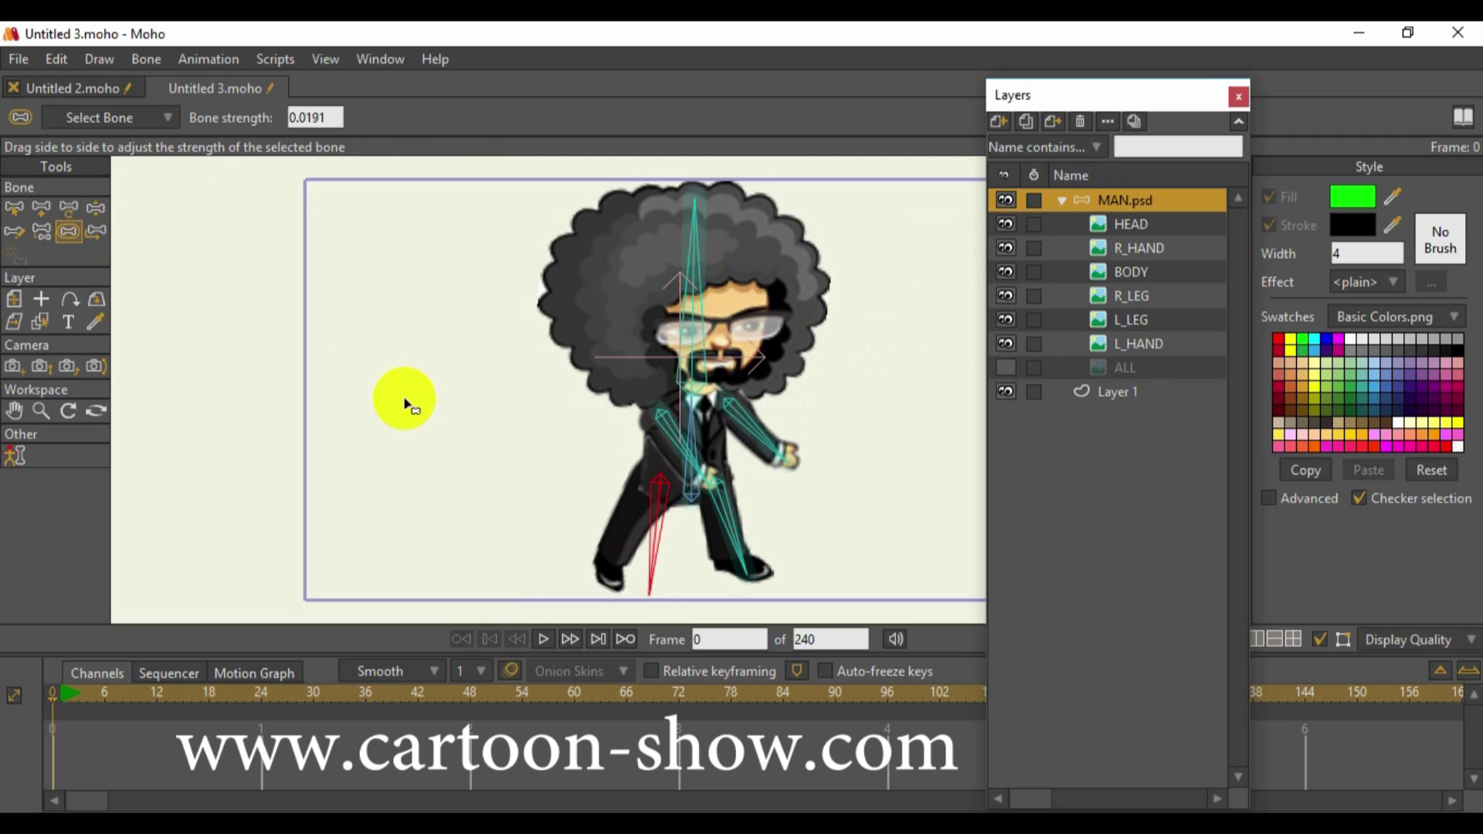
# Test how both legs deform by manipulating the R_LEG and L_LEG bones
pyautogui.click(96, 207)
pyautogui.moveTo(640, 551); pyautogui.dragTo(690, 577)
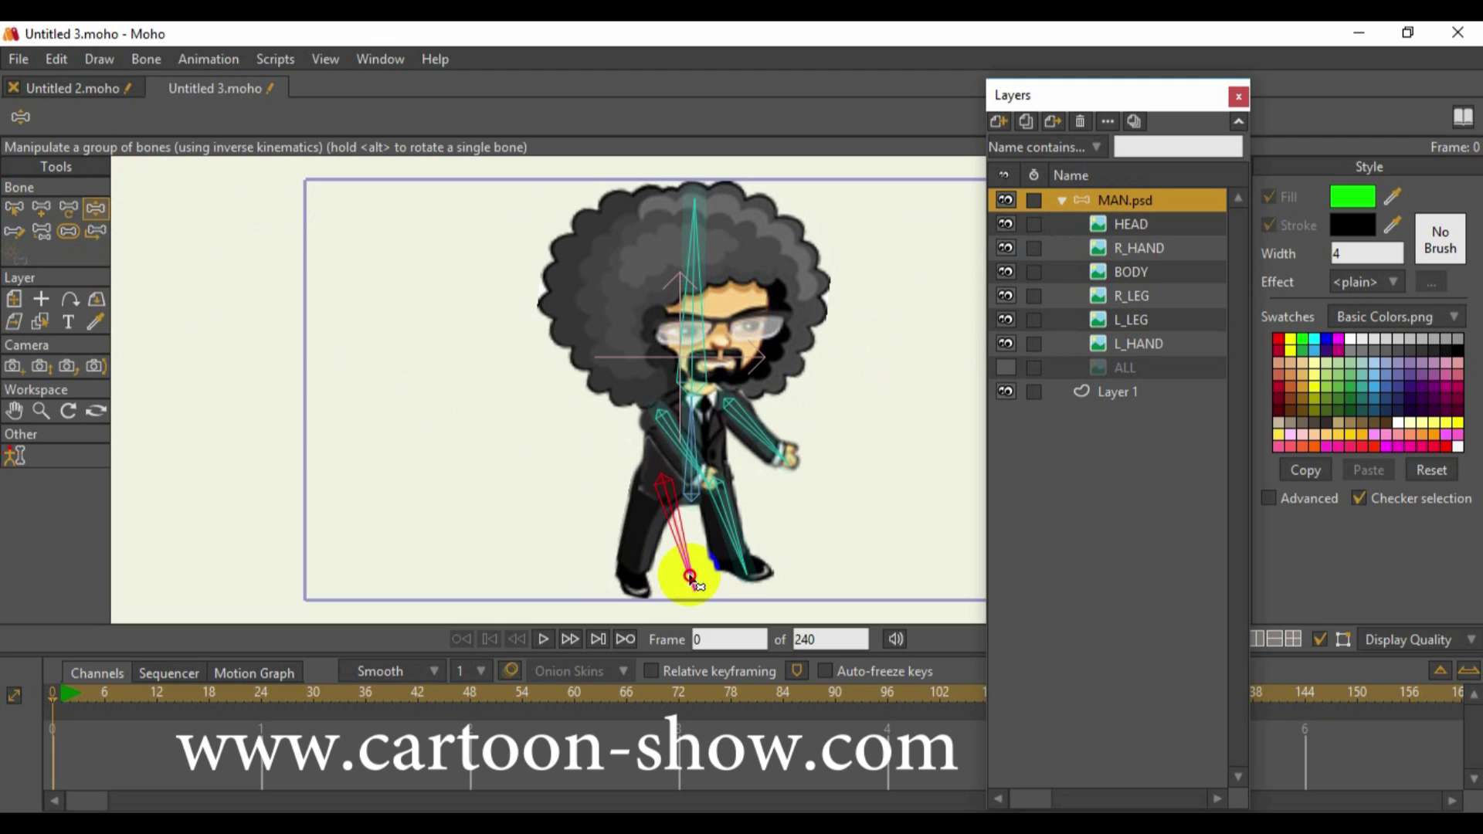
pyautogui.click(68, 207)
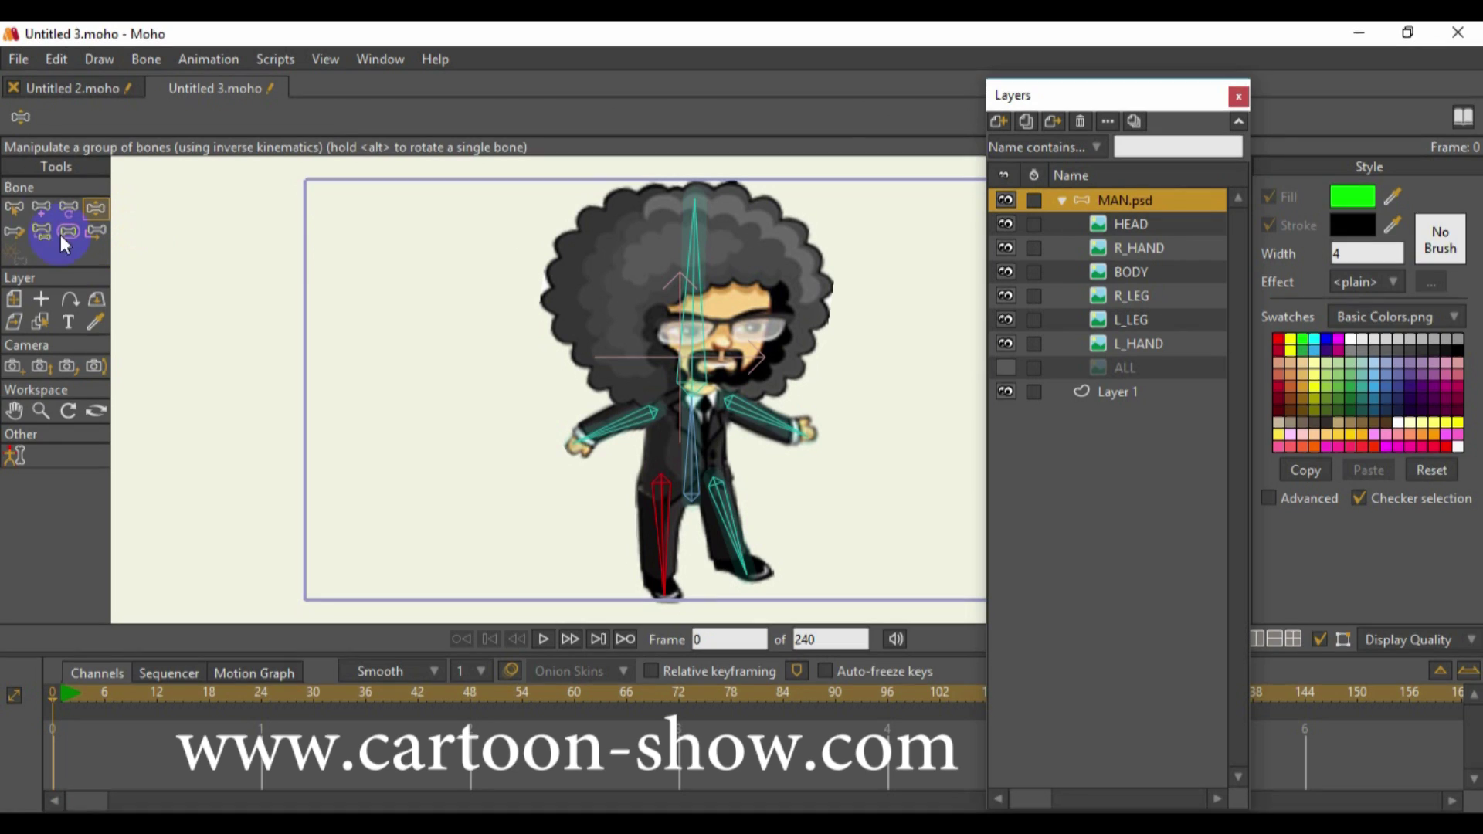
pyautogui.click(14, 207)
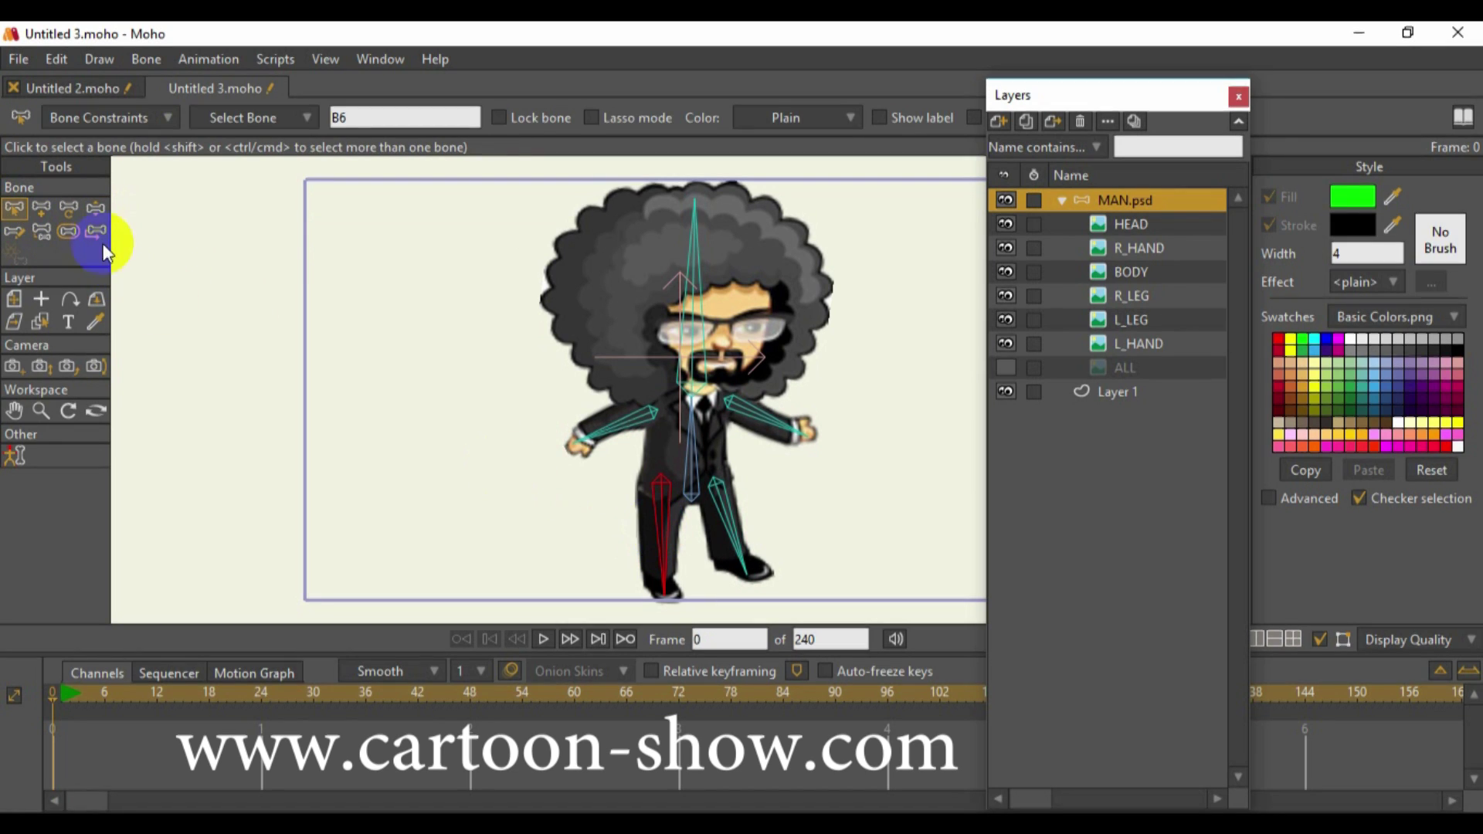
pyautogui.click(96, 207)
pyautogui.moveTo(656, 551); pyautogui.dragTo(721, 563)
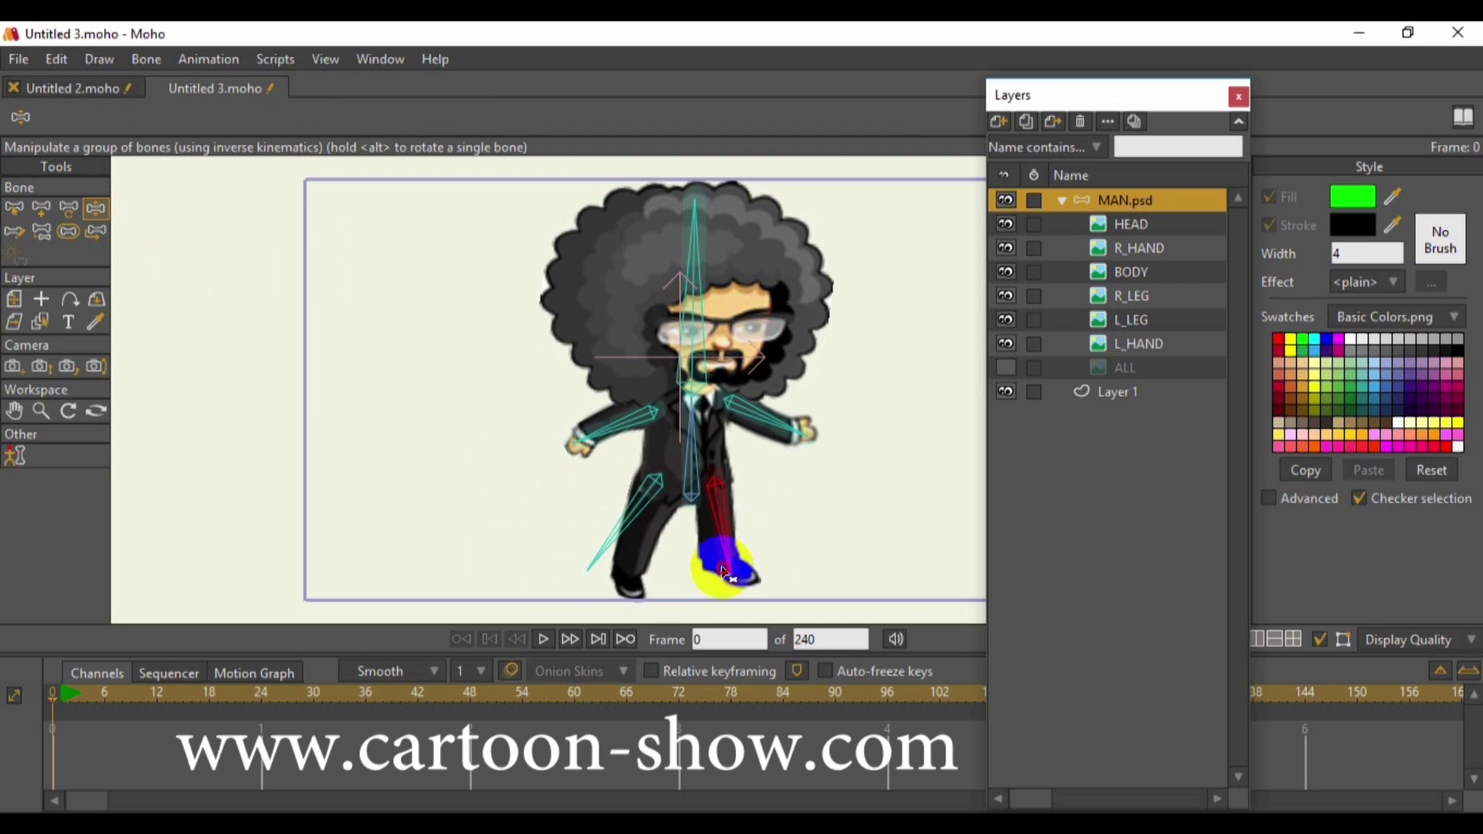
# Inspect the L_LEG bone's strength and test the movement of the L_LEG and R_HAND bones
pyautogui.click(68, 230)
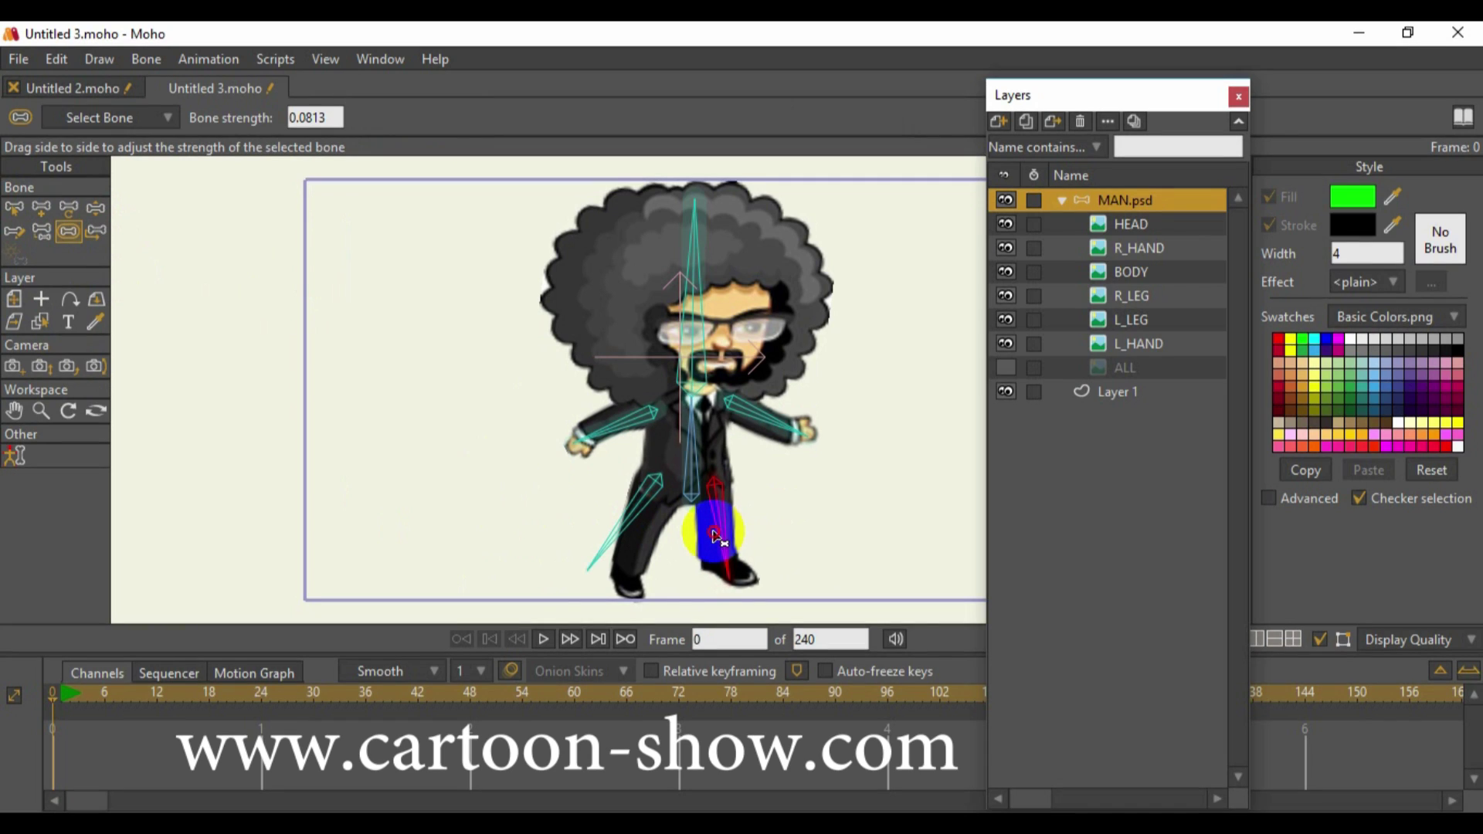
pyautogui.click(95, 208)
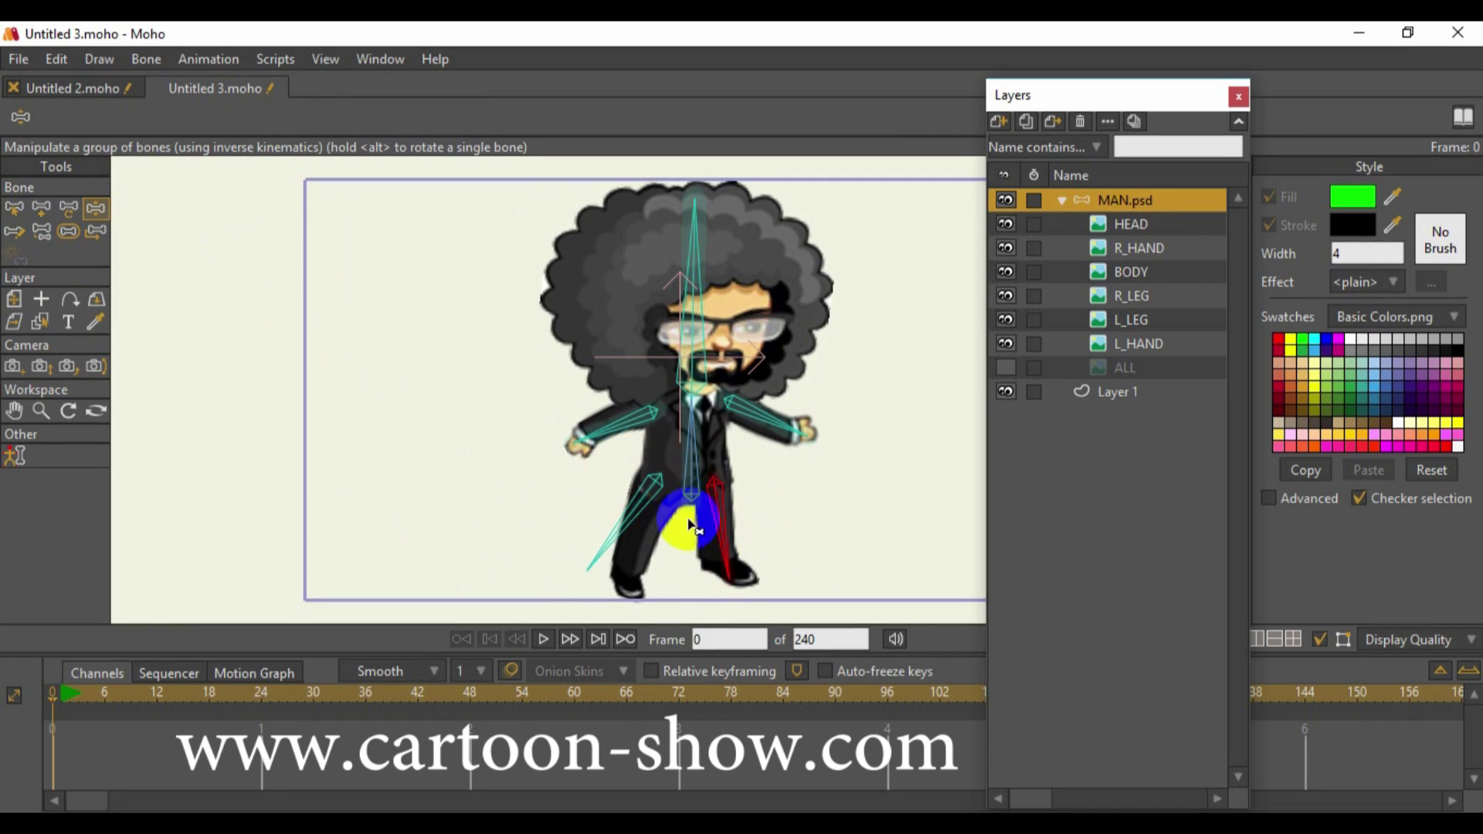
pyautogui.moveTo(726, 542)
pyautogui.mouseDown()
pyautogui.moveTo(762, 520)
pyautogui.moveTo(752, 540)
pyautogui.mouseUp()
pyautogui.moveTo(613, 433)
pyautogui.mouseDown()
pyautogui.moveTo(622, 457)
pyautogui.moveTo(616, 438)
pyautogui.mouseUp()
# Reduce the R_HAND arm bone's strength to 0.0144 and test the movement of both arms and the head
pyautogui.click(62, 231)
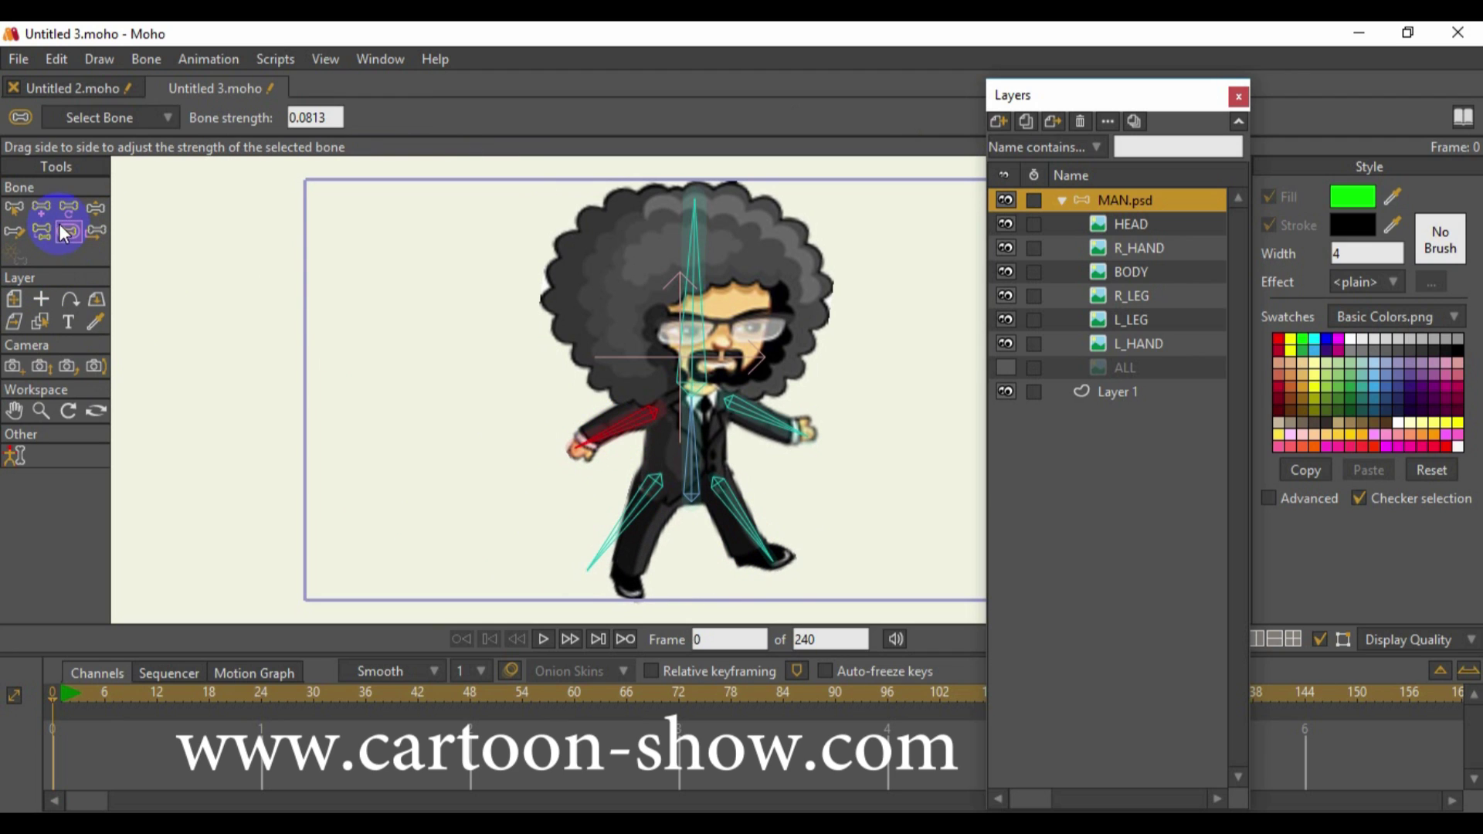
pyautogui.click(613, 434)
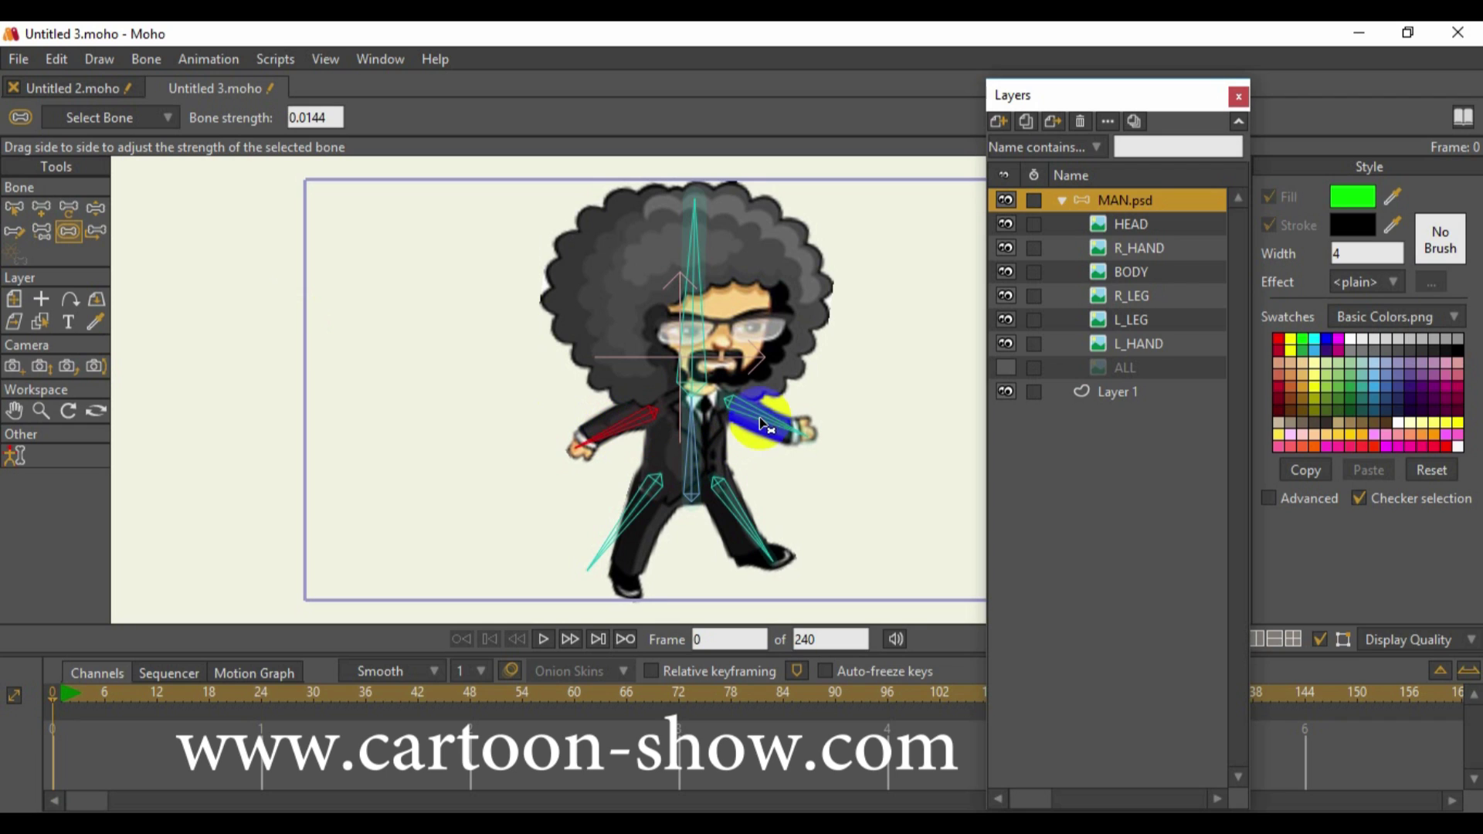
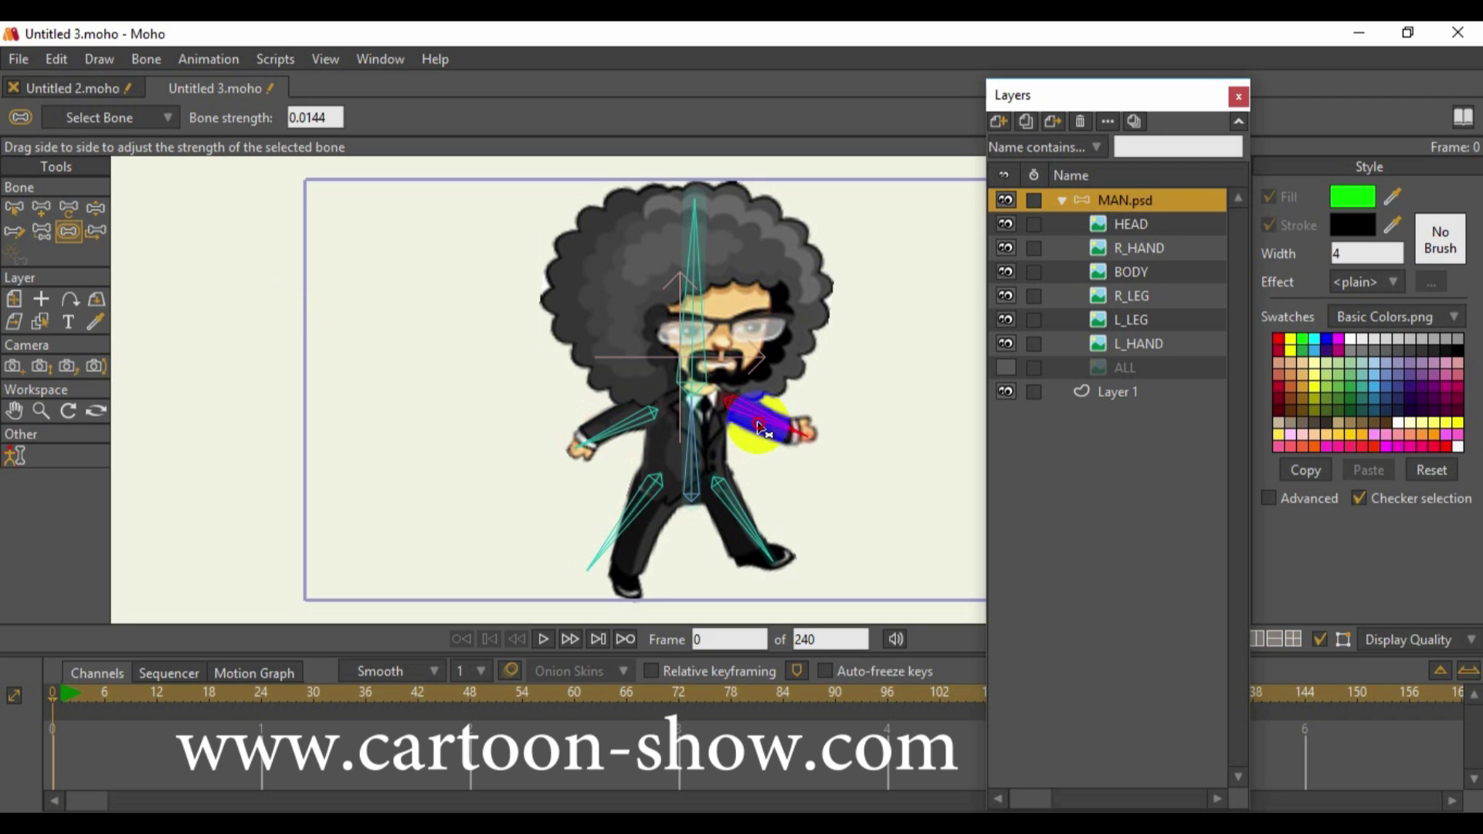
pyautogui.click(94, 210)
pyautogui.moveTo(621, 435)
pyautogui.mouseDown()
pyautogui.moveTo(626, 457)
pyautogui.moveTo(618, 413)
pyautogui.moveTo(622, 450)
pyautogui.mouseUp()
pyautogui.moveTo(759, 435)
pyautogui.mouseDown()
pyautogui.moveTo(773, 455)
pyautogui.moveTo(787, 444)
pyautogui.moveTo(743, 445)
pyautogui.mouseUp()
pyautogui.moveTo(679, 333)
pyautogui.mouseDown()
pyautogui.moveTo(645, 248)
pyautogui.moveTo(679, 248)
pyautogui.moveTo(662, 291)
pyautogui.moveTo(679, 309)
pyautogui.mouseUp()
# Set the head bone's strength to 0.0431 and test how the head moves
pyautogui.click(68, 231)
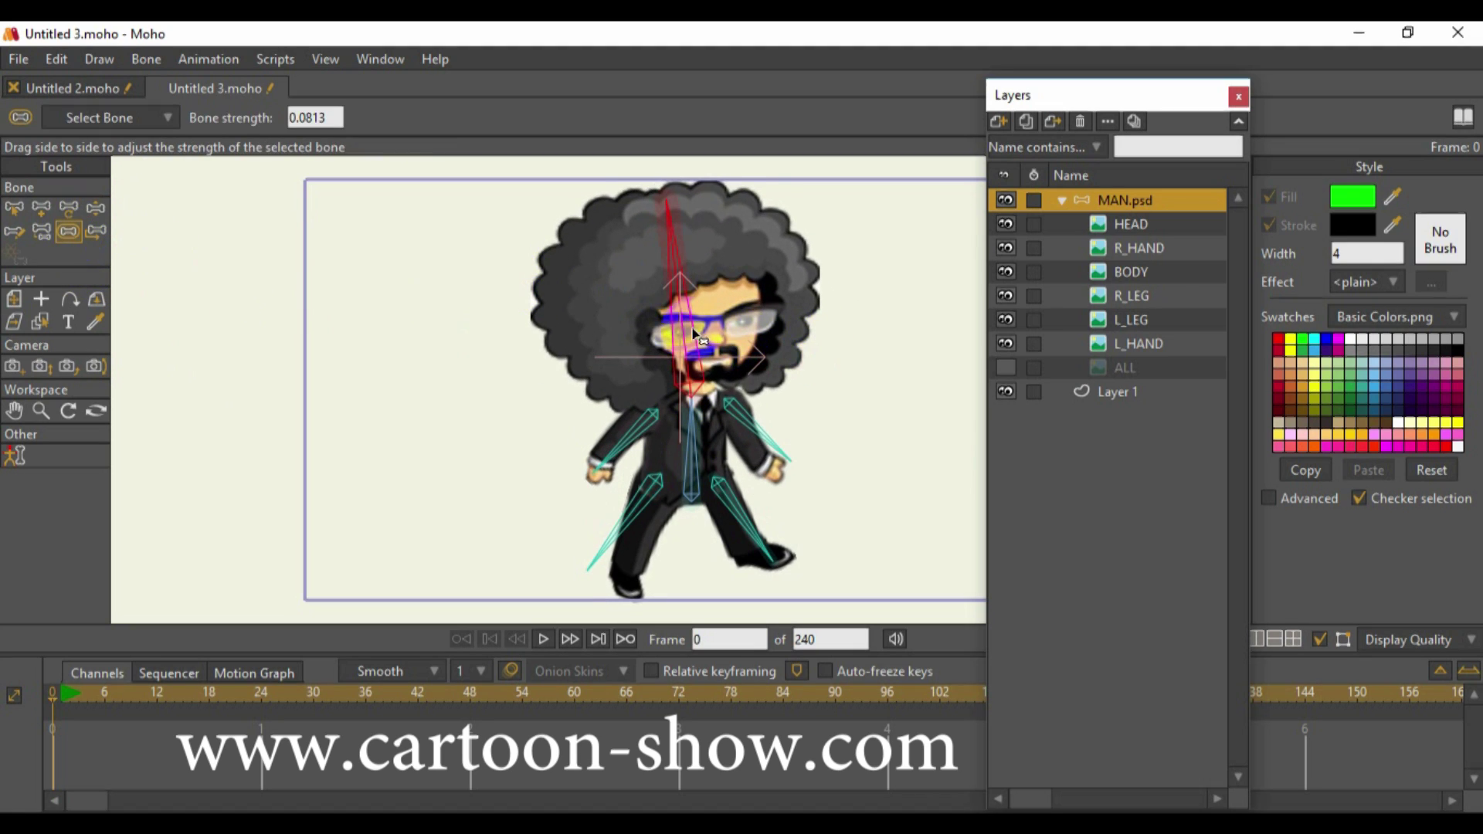
pyautogui.moveTo(689, 337); pyautogui.dragTo(685, 336)
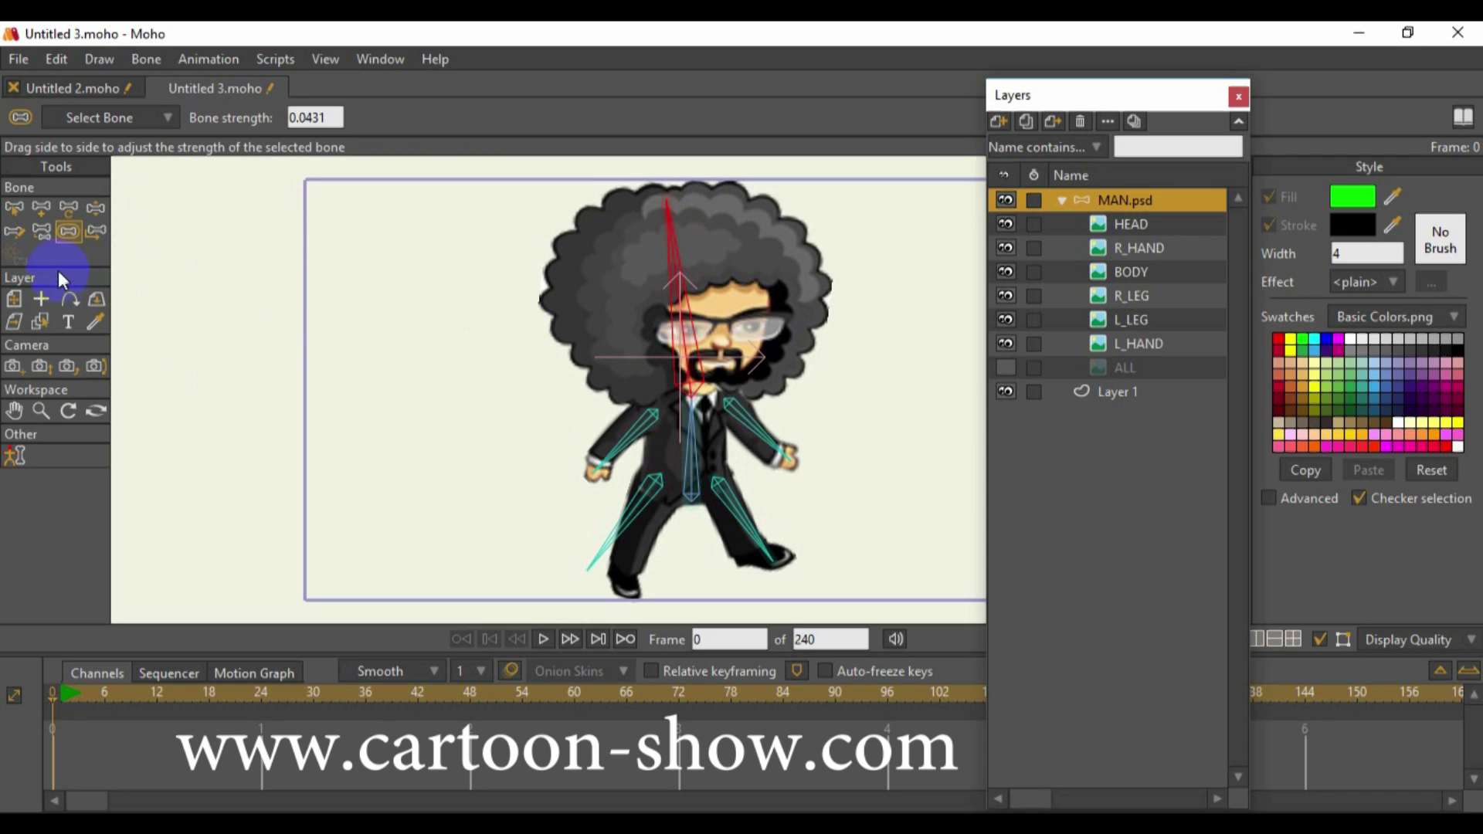
pyautogui.click(95, 210)
pyautogui.moveTo(674, 287); pyautogui.dragTo(566, 268)
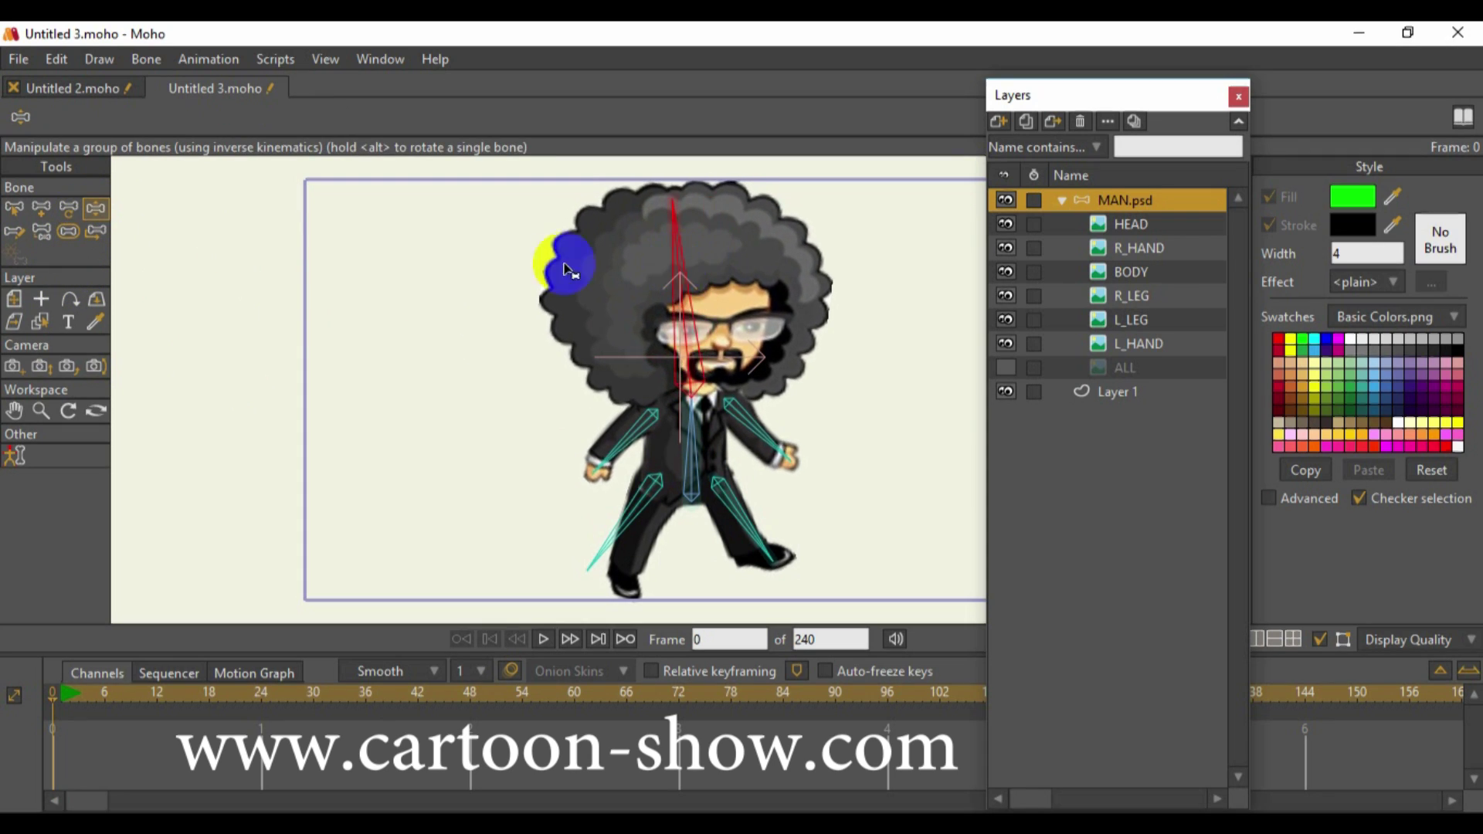
# Apply Flexi-Bind Layer to the HEAD layer again and test the head bone's movement
pyautogui.click(1131, 226)
pyautogui.click(146, 59)
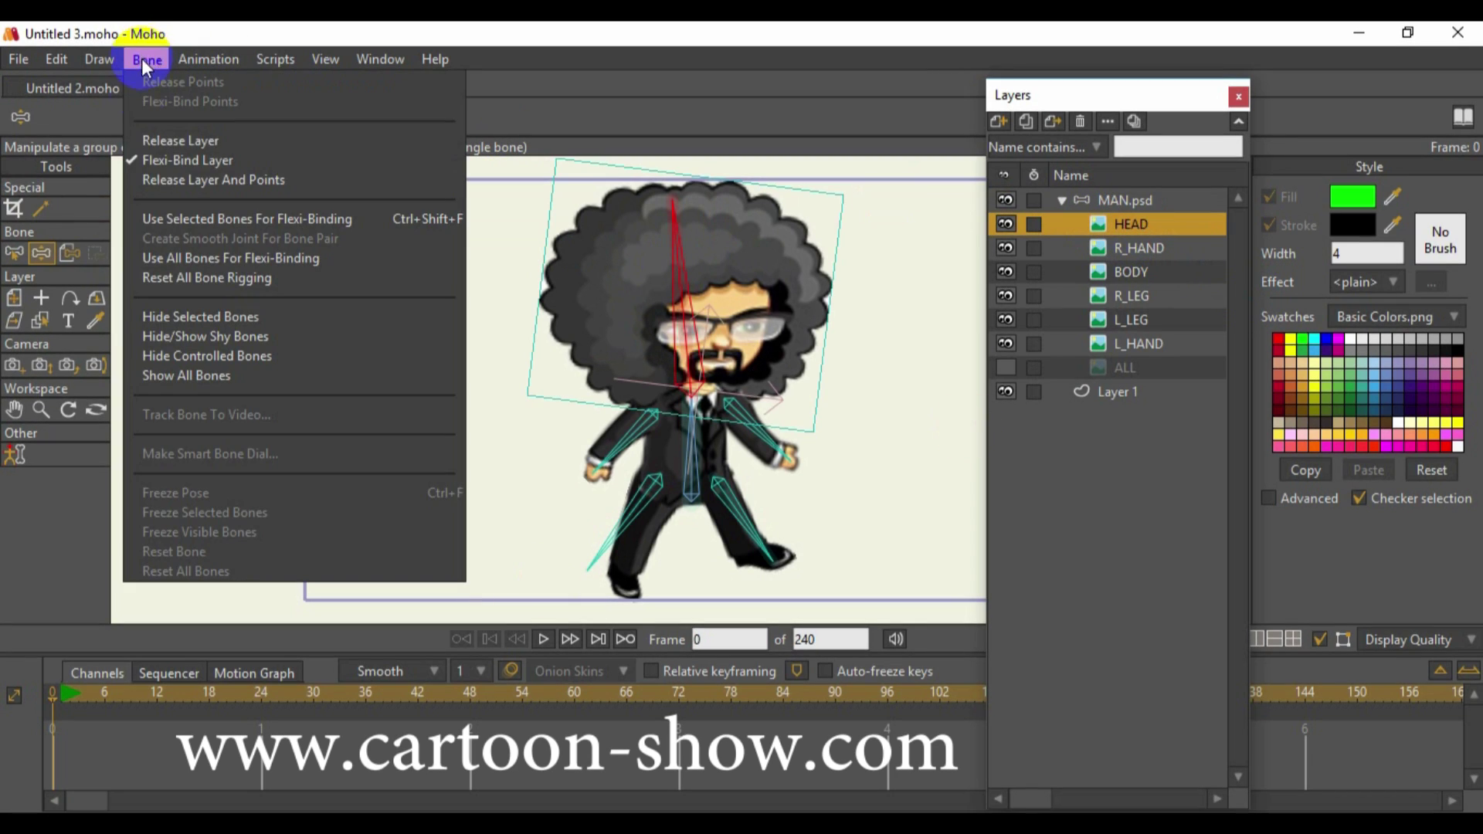
pyautogui.click(197, 161)
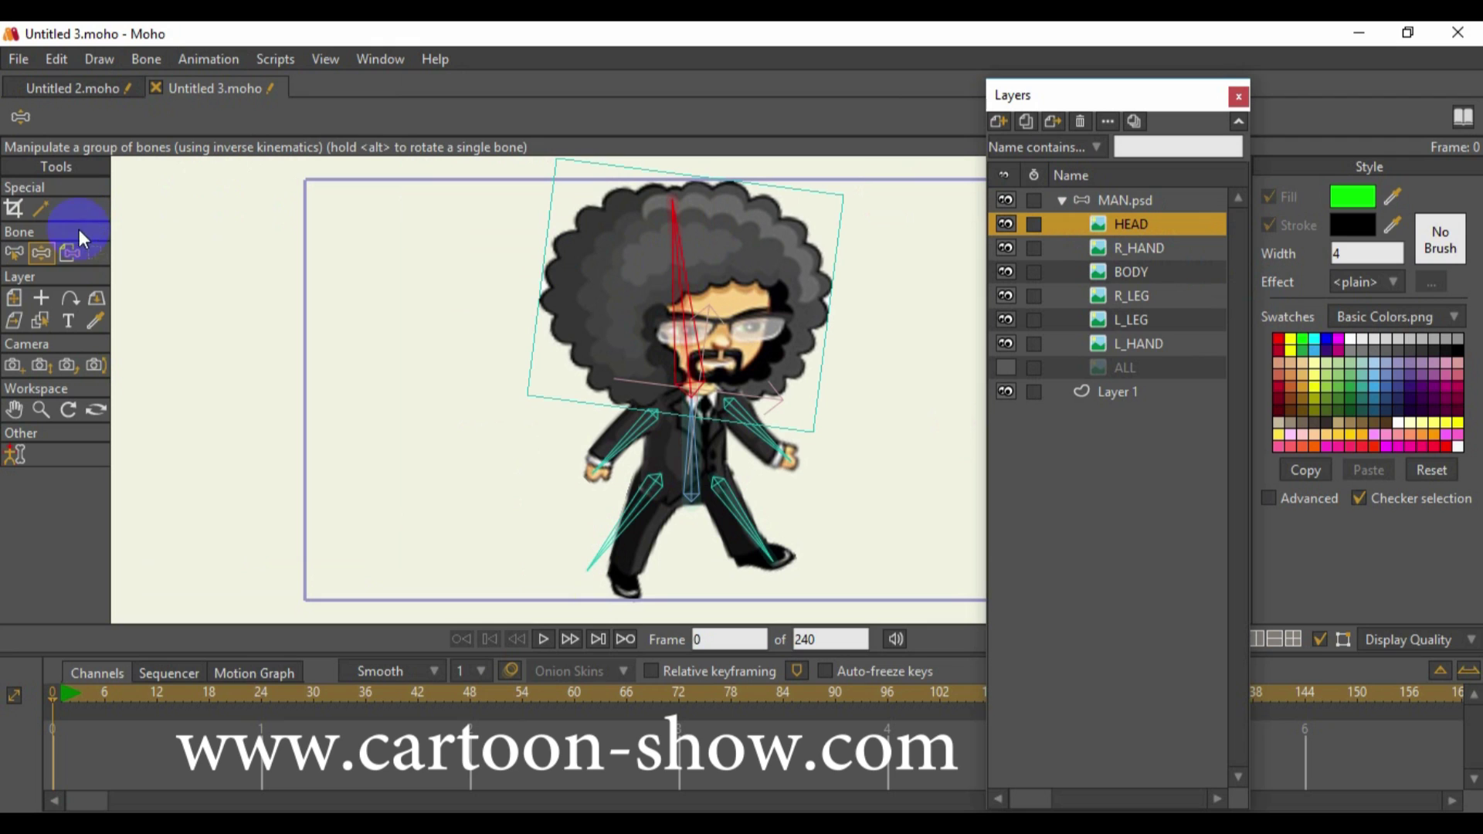
pyautogui.moveTo(680, 268); pyautogui.dragTo(673, 269)
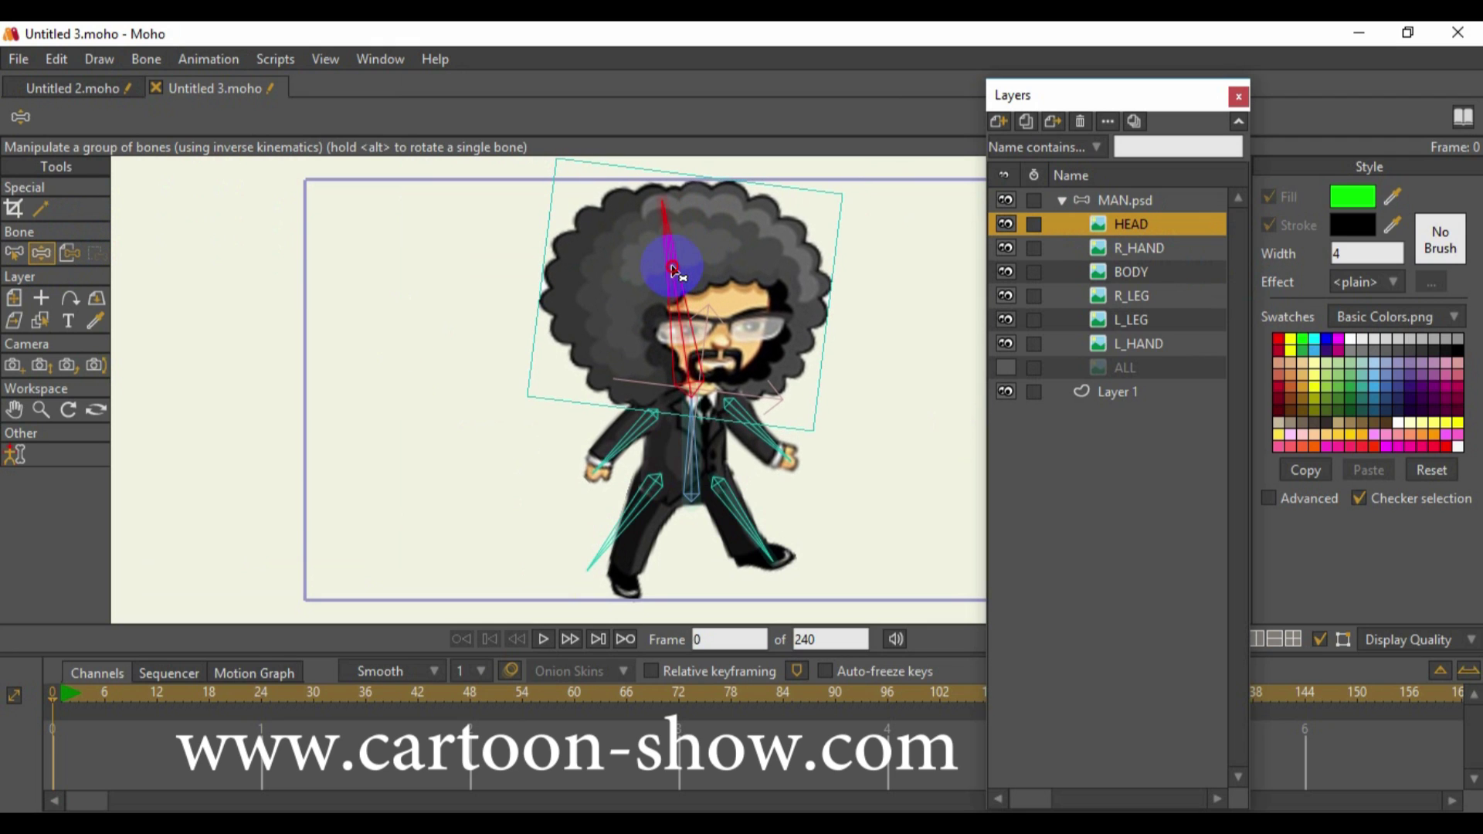
# Increase the head bone's strength on the MAN.psd bone layer so the head follows the bone
pyautogui.click(1100, 202)
pyautogui.click(68, 232)
pyautogui.moveTo(674, 285); pyautogui.dragTo(681, 279)
# Test the rig by manipulating both arm bones and both leg bones
pyautogui.click(95, 208)
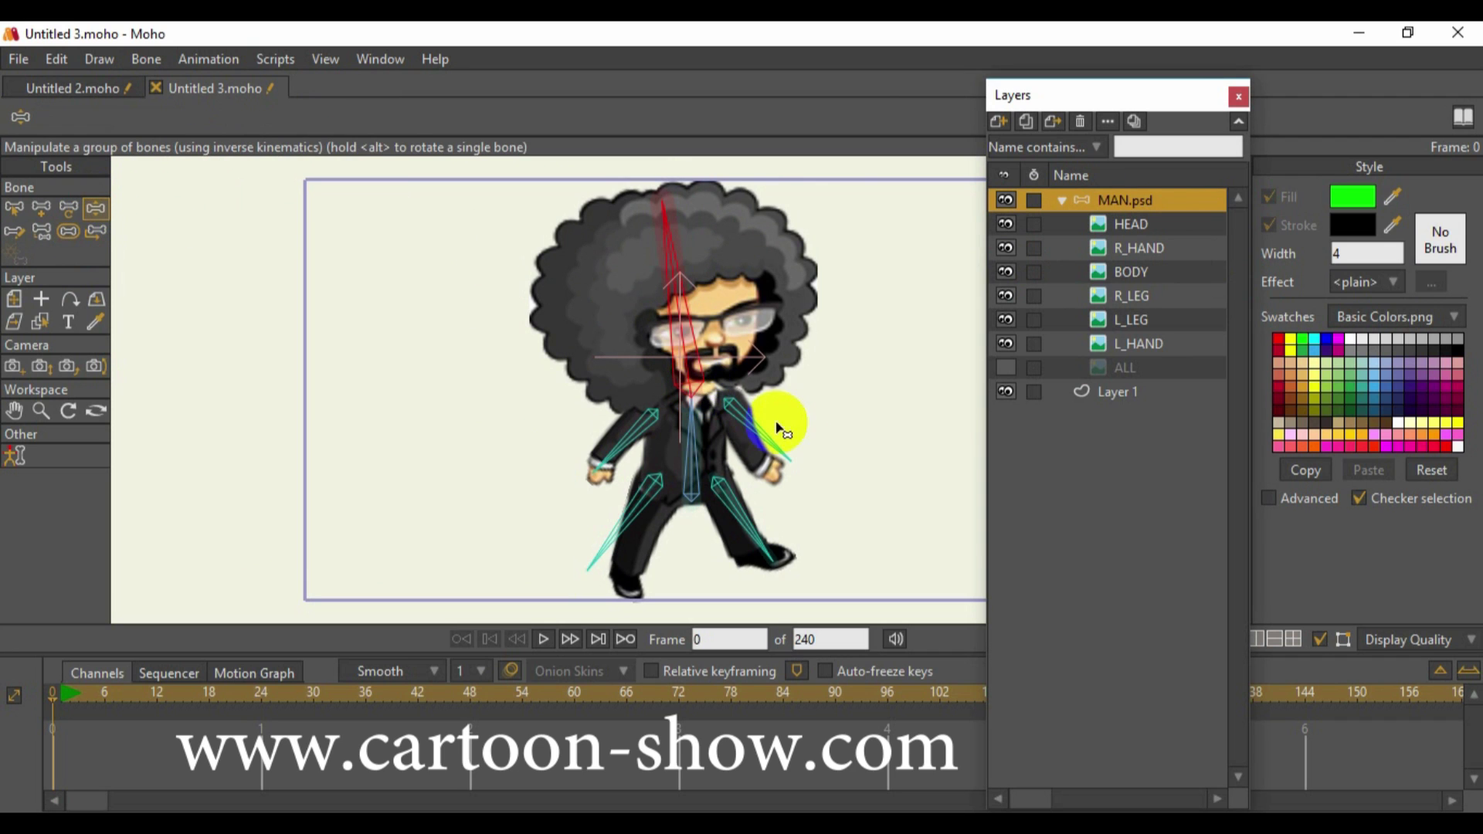
pyautogui.moveTo(764, 438); pyautogui.dragTo(800, 439)
pyautogui.moveTo(627, 445); pyautogui.dragTo(618, 448)
pyautogui.moveTo(639, 527)
pyautogui.mouseDown()
pyautogui.moveTo(689, 554)
pyautogui.moveTo(641, 529)
pyautogui.mouseUp()
pyautogui.moveTo(740, 542)
pyautogui.mouseDown()
pyautogui.moveTo(723, 552)
pyautogui.moveTo(758, 562)
pyautogui.mouseUp()
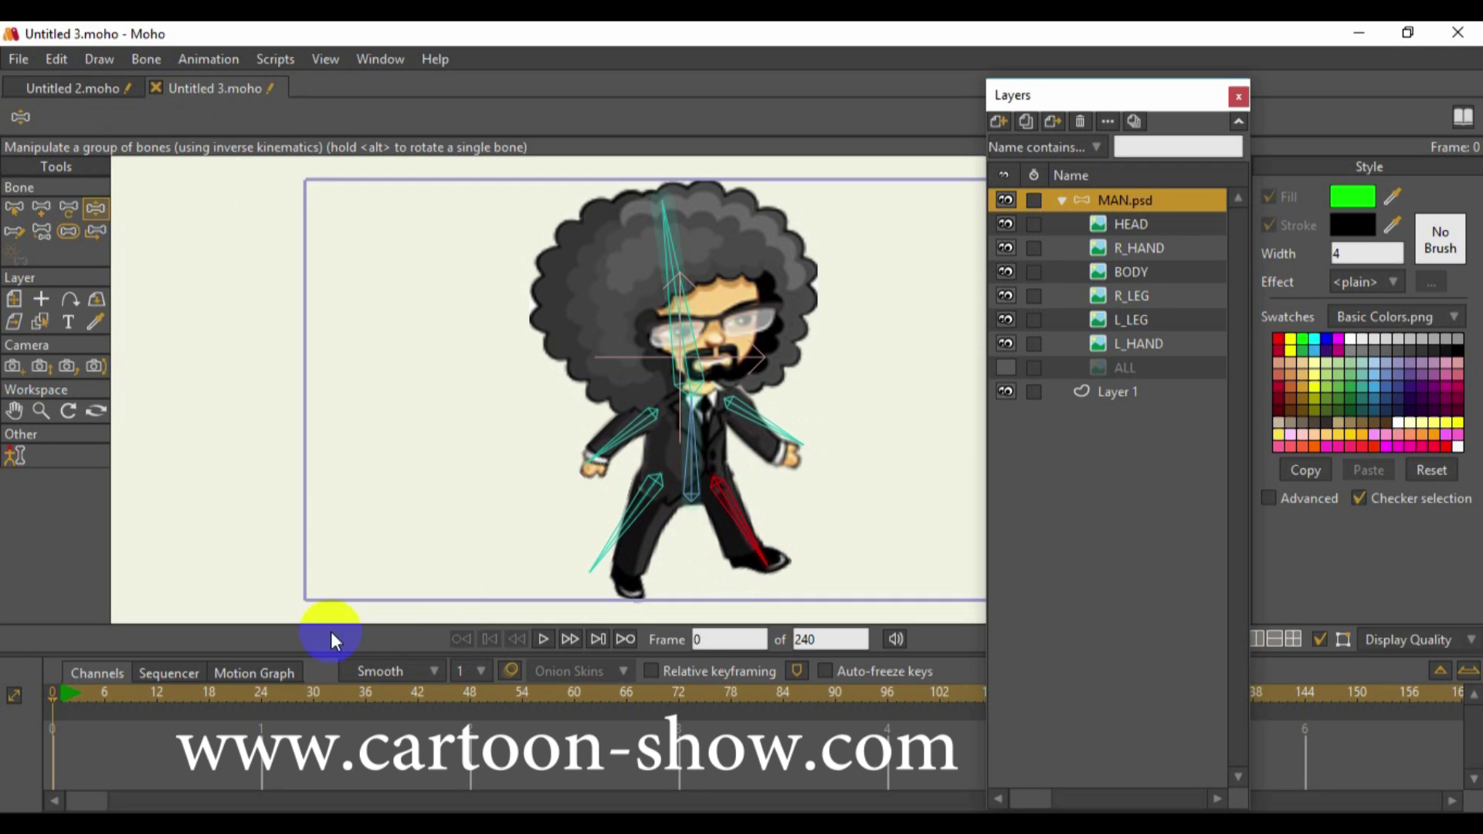
# Advance to frame 1 and manipulate the torso bone slightly to key the starting pose
pyautogui.press('Right')
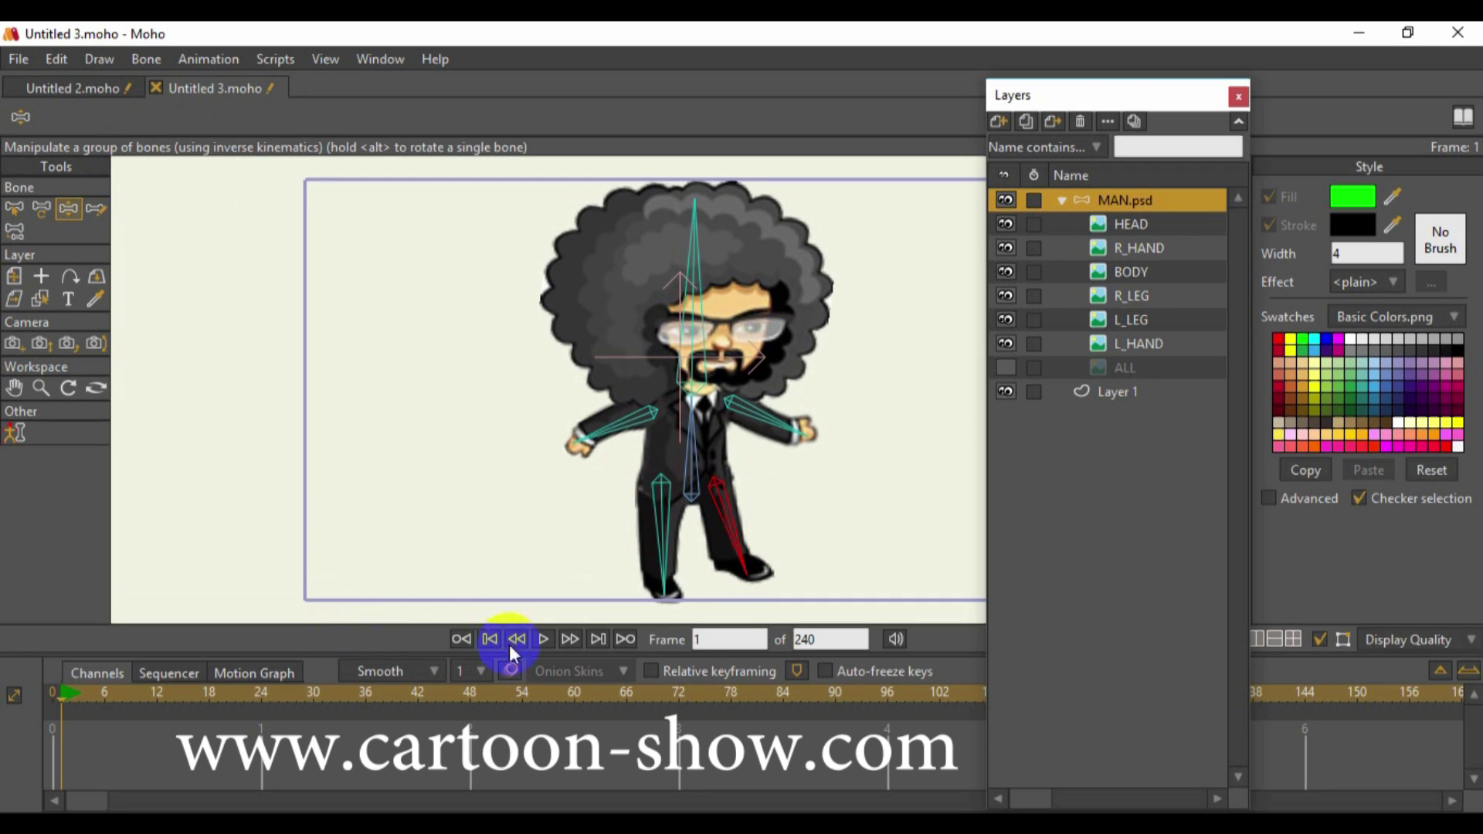
pyautogui.moveTo(723, 638); pyautogui.dragTo(664, 638)
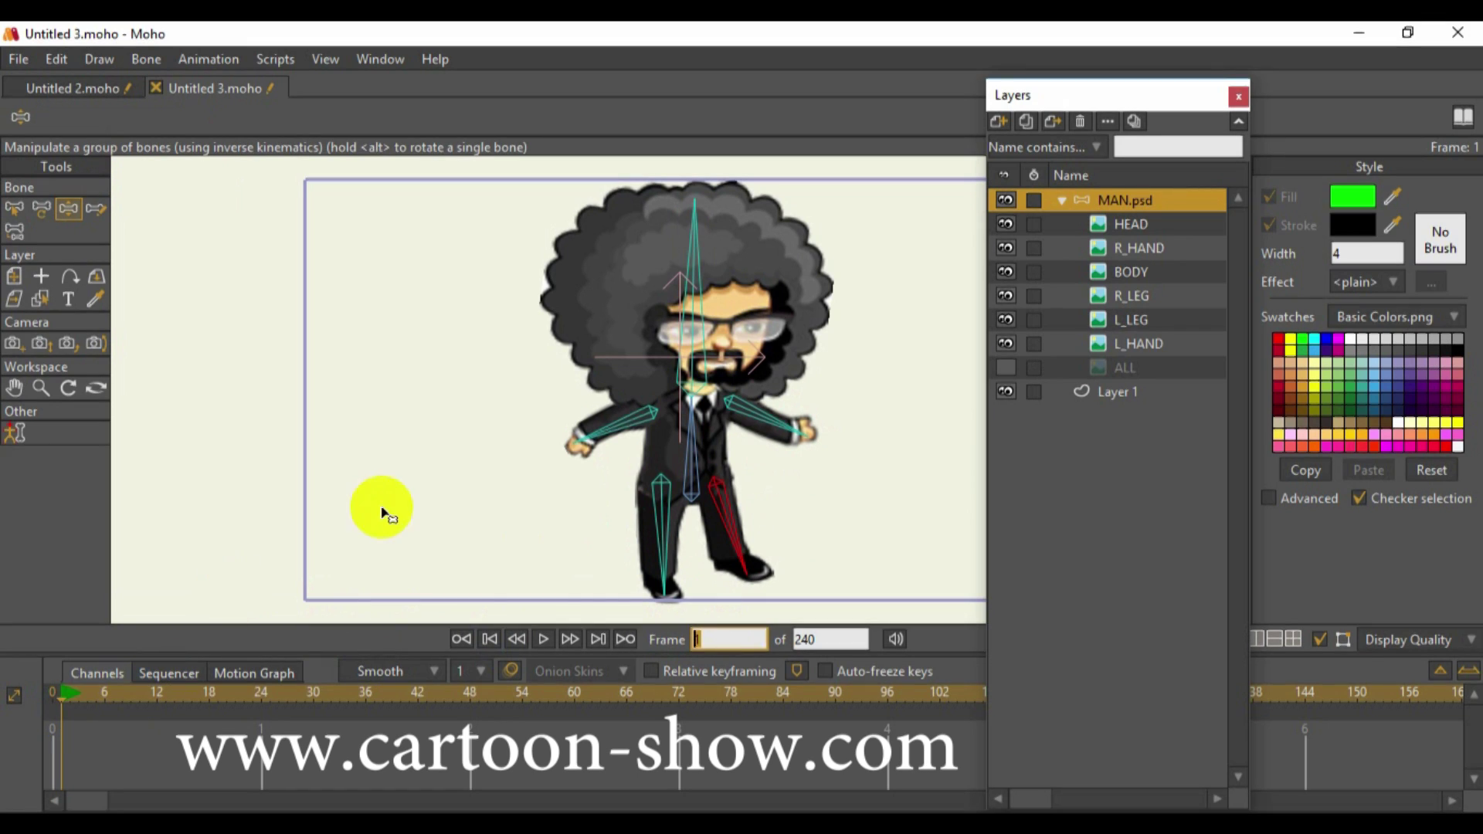
pyautogui.click(698, 451)
pyautogui.moveTo(685, 479); pyautogui.dragTo(690, 474)
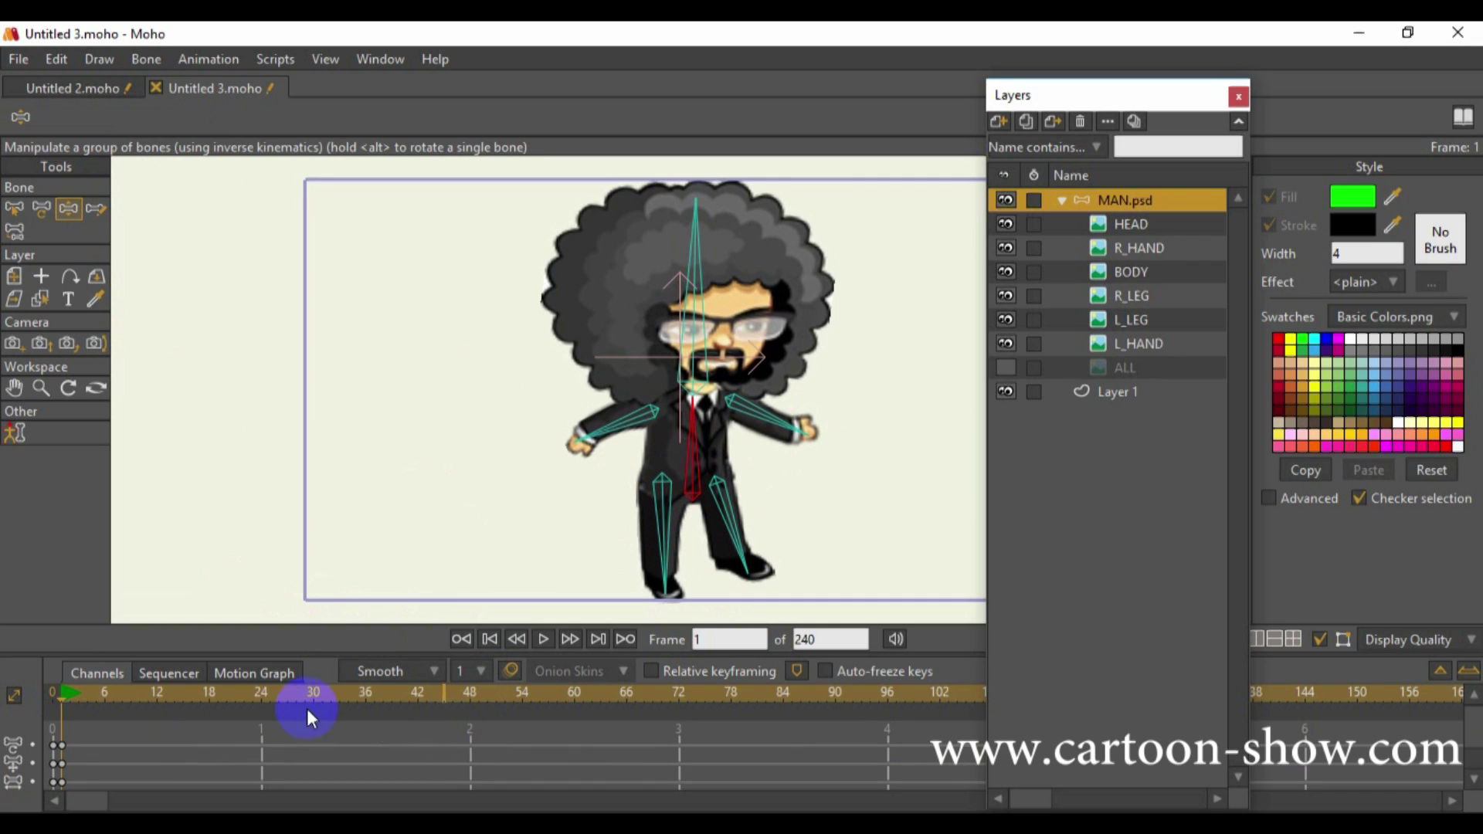
# At frame 6, rotate the R_LEG and L_LEG bones so the legs cross in a walking pose
pyautogui.click(98, 692)
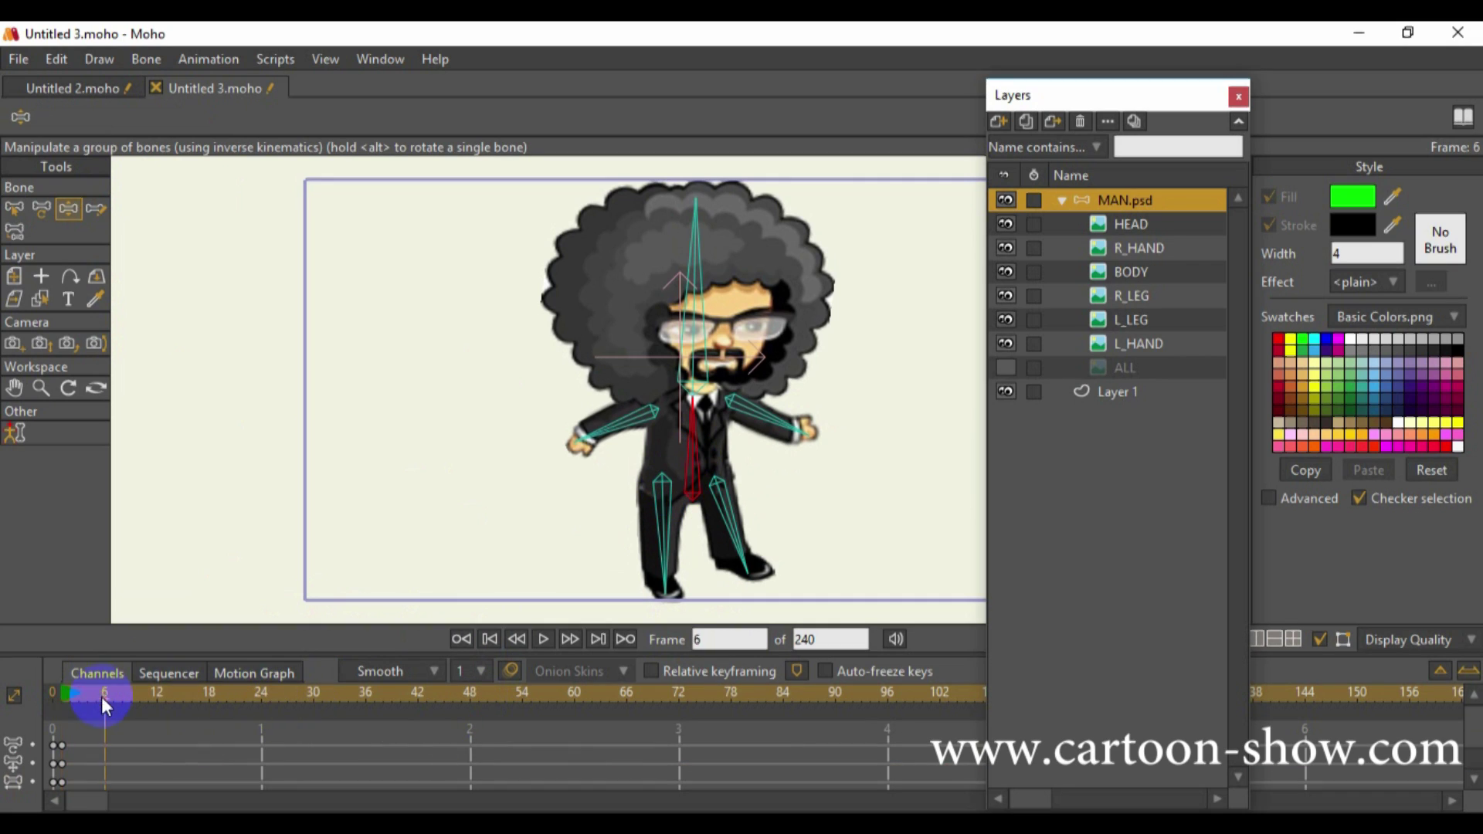
pyautogui.click(649, 548)
pyautogui.moveTo(665, 553)
pyautogui.mouseDown()
pyautogui.moveTo(649, 550)
pyautogui.moveTo(755, 541)
pyautogui.moveTo(758, 553)
pyautogui.moveTo(664, 580)
pyautogui.moveTo(633, 572)
pyautogui.mouseUp()
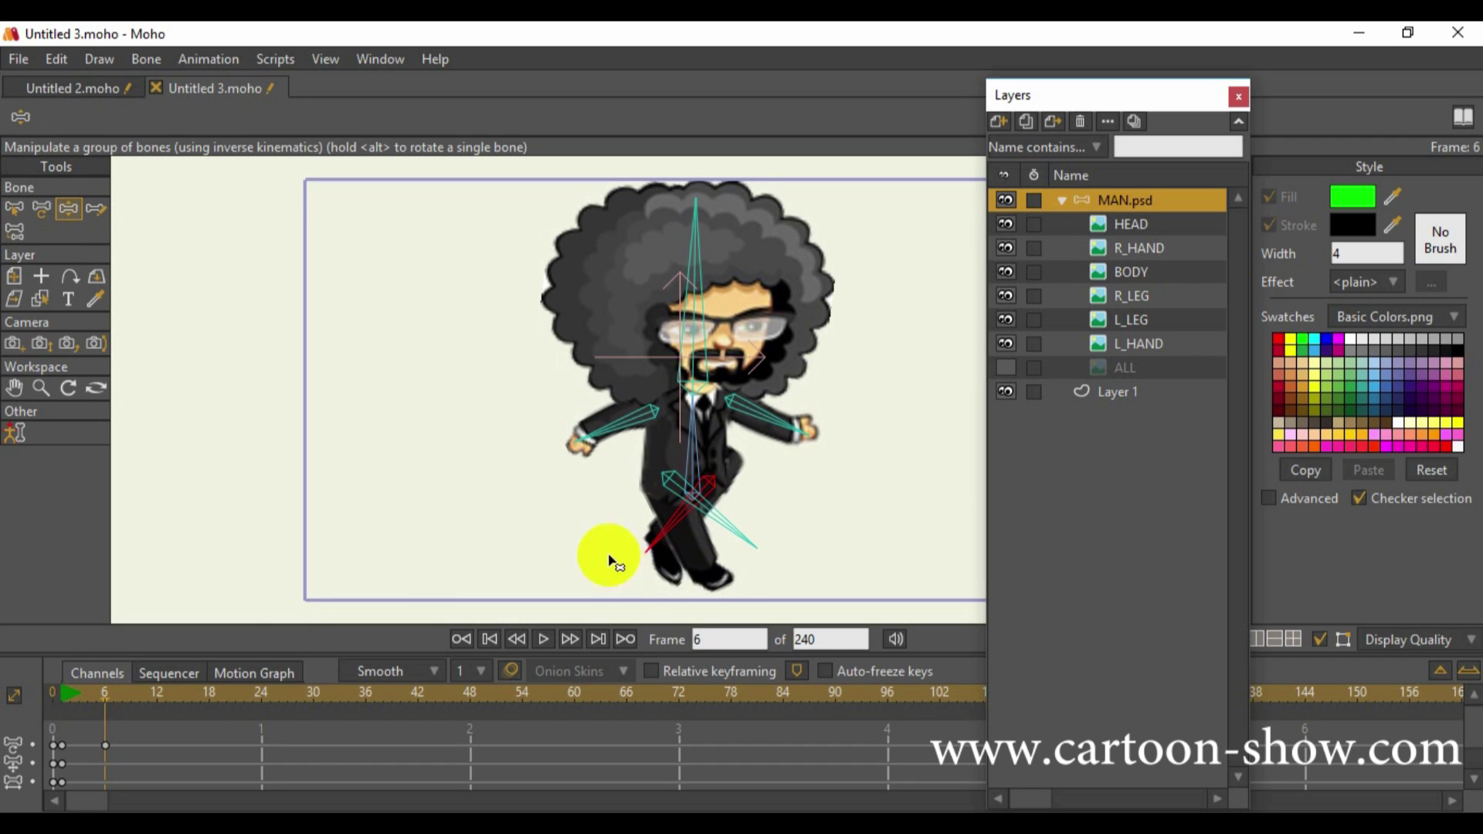
# At frame 6, shift the L_LEG bone slightly down toward the hip centre and swing both arm bones in across the body
pyautogui.click(41, 209)
pyautogui.click(730, 488)
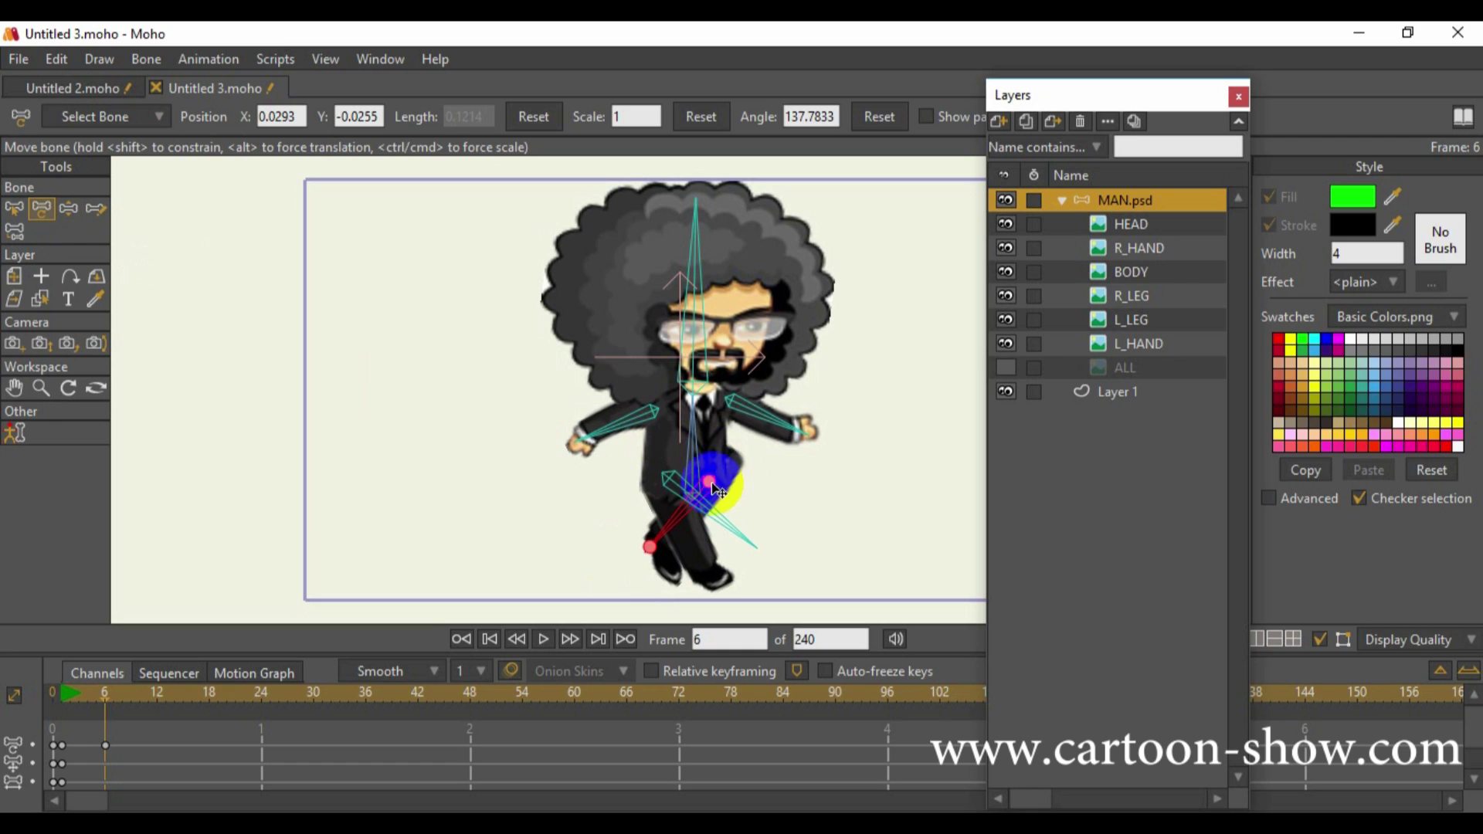
pyautogui.moveTo(714, 490); pyautogui.dragTo(703, 502)
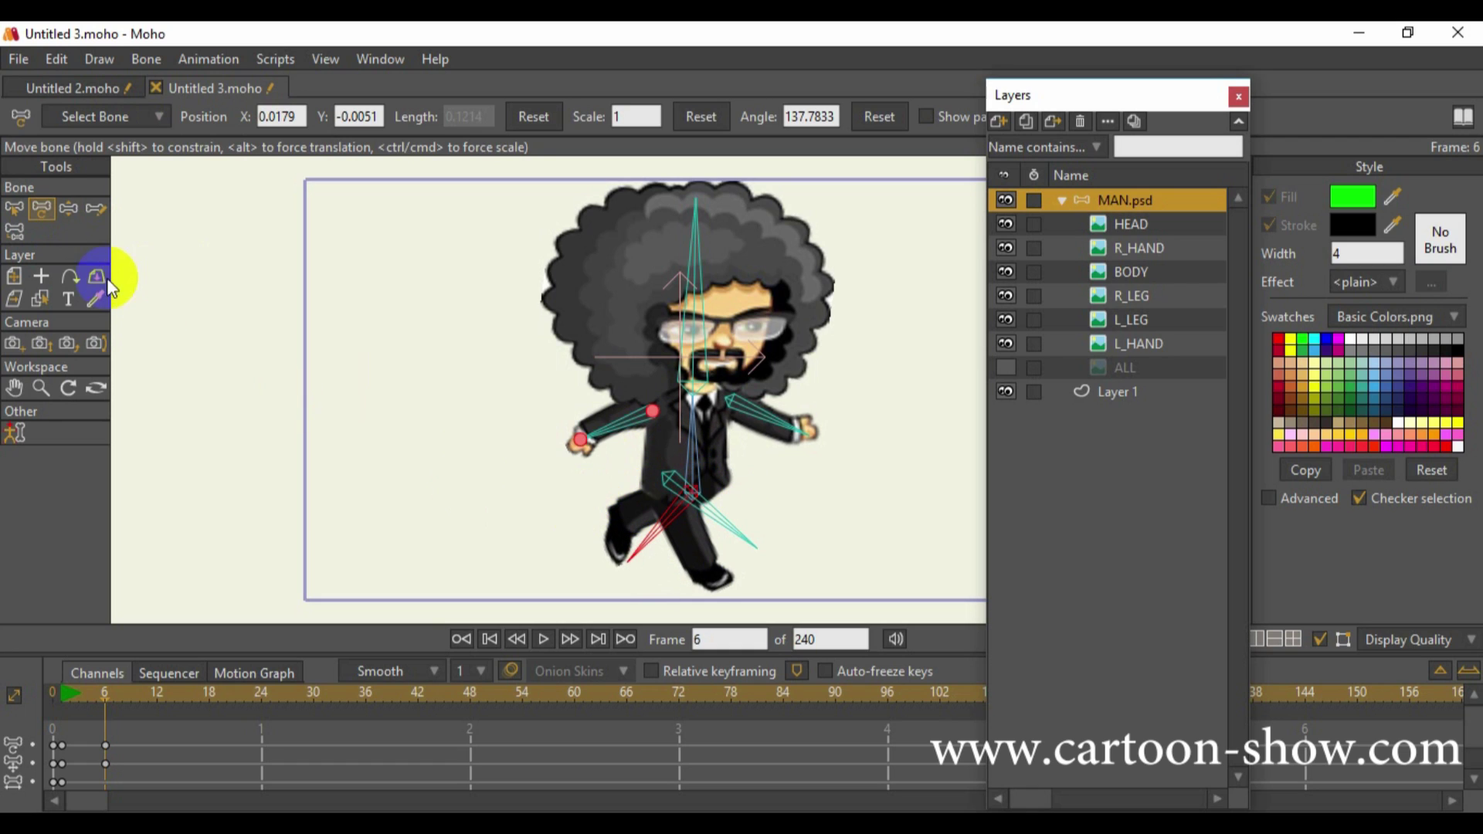
pyautogui.click(70, 207)
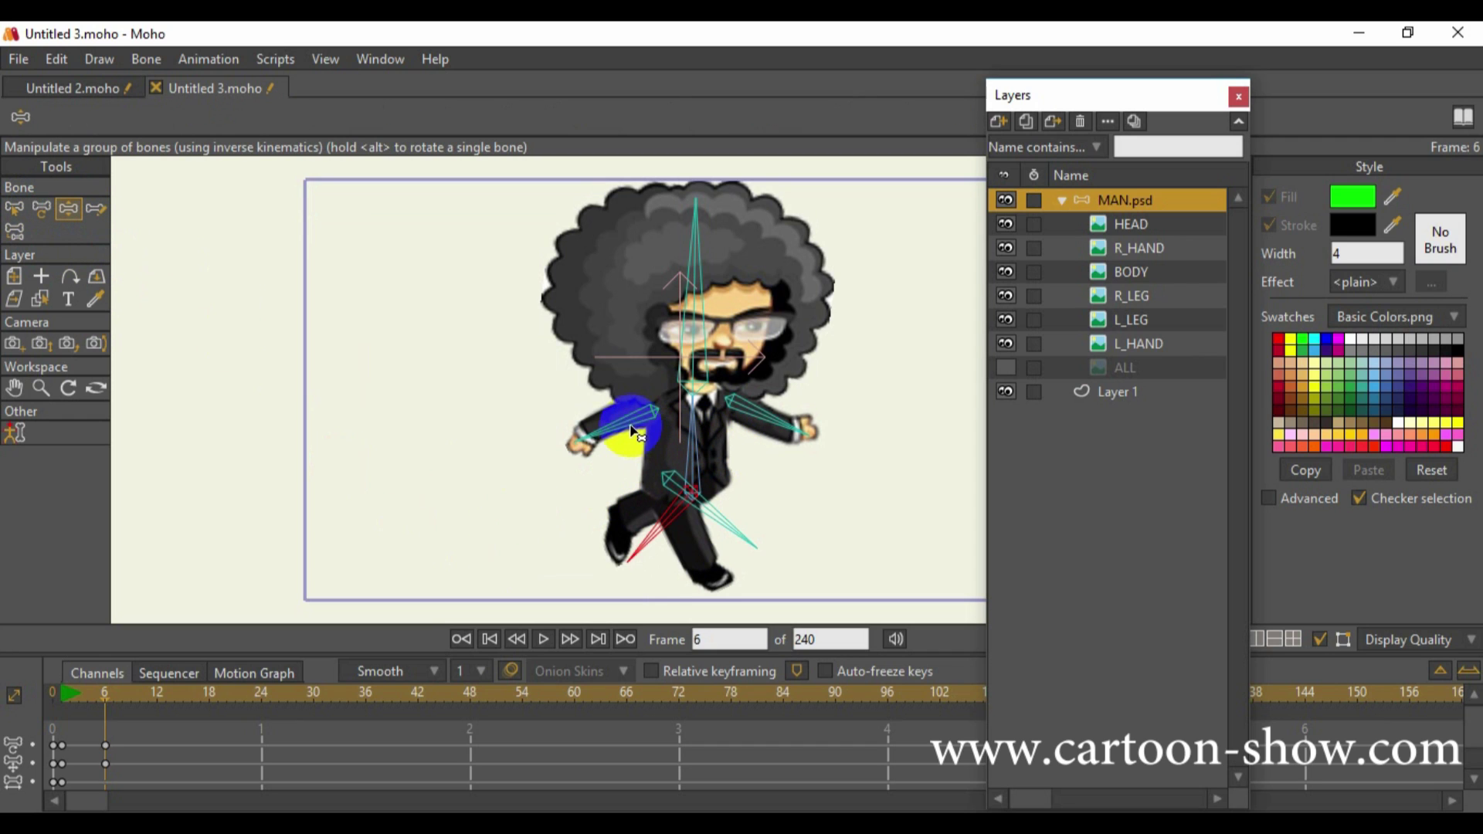
pyautogui.moveTo(622, 432); pyautogui.dragTo(733, 447)
# Move the walking-pose keyframes from frame 6 to frame 12 in the timeline
pyautogui.moveTo(161, 729)
pyautogui.mouseDown()
pyautogui.moveTo(104, 782)
pyautogui.moveTo(159, 744)
pyautogui.mouseUp()
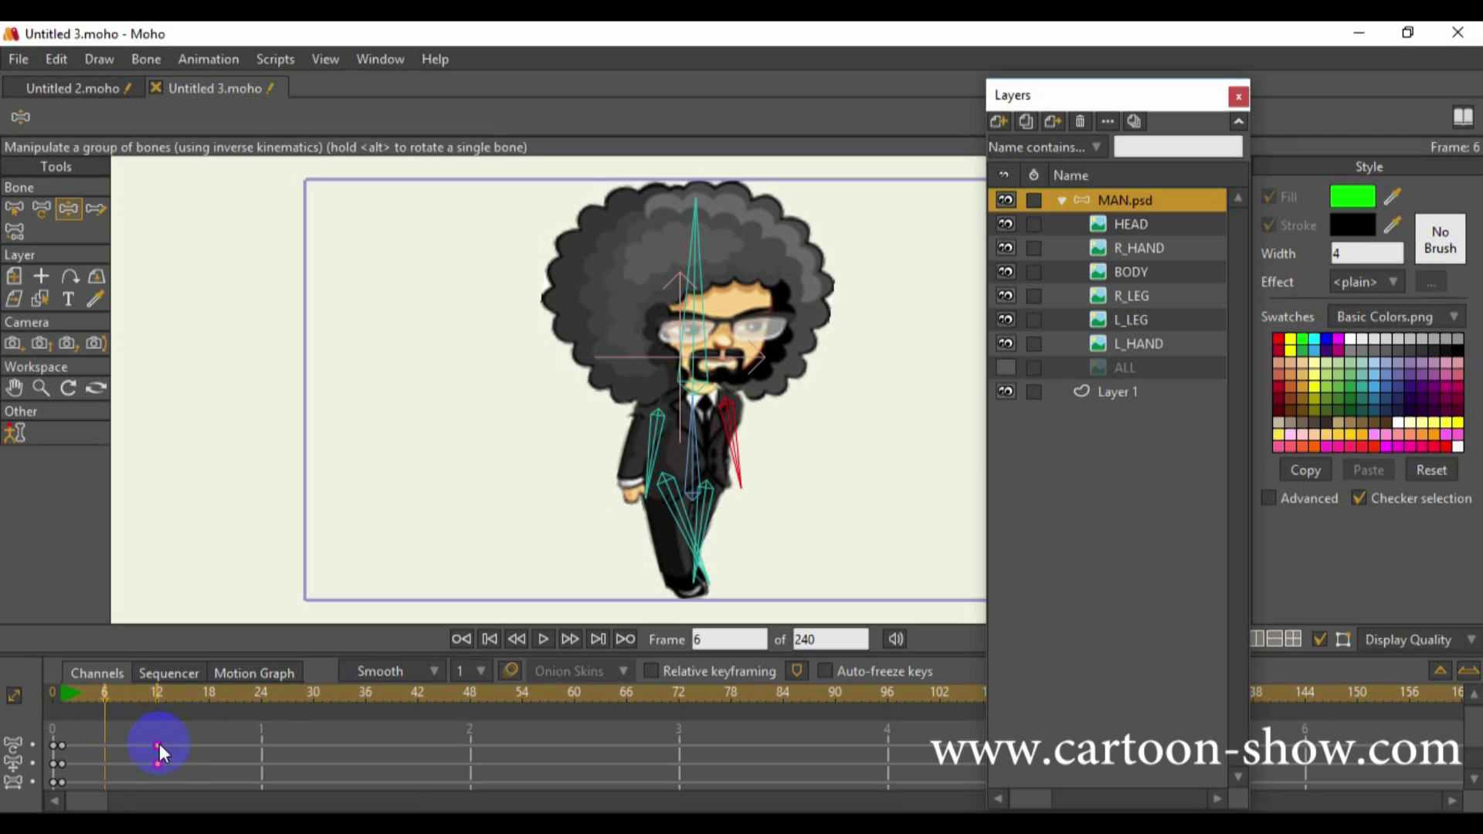
pyautogui.click(261, 697)
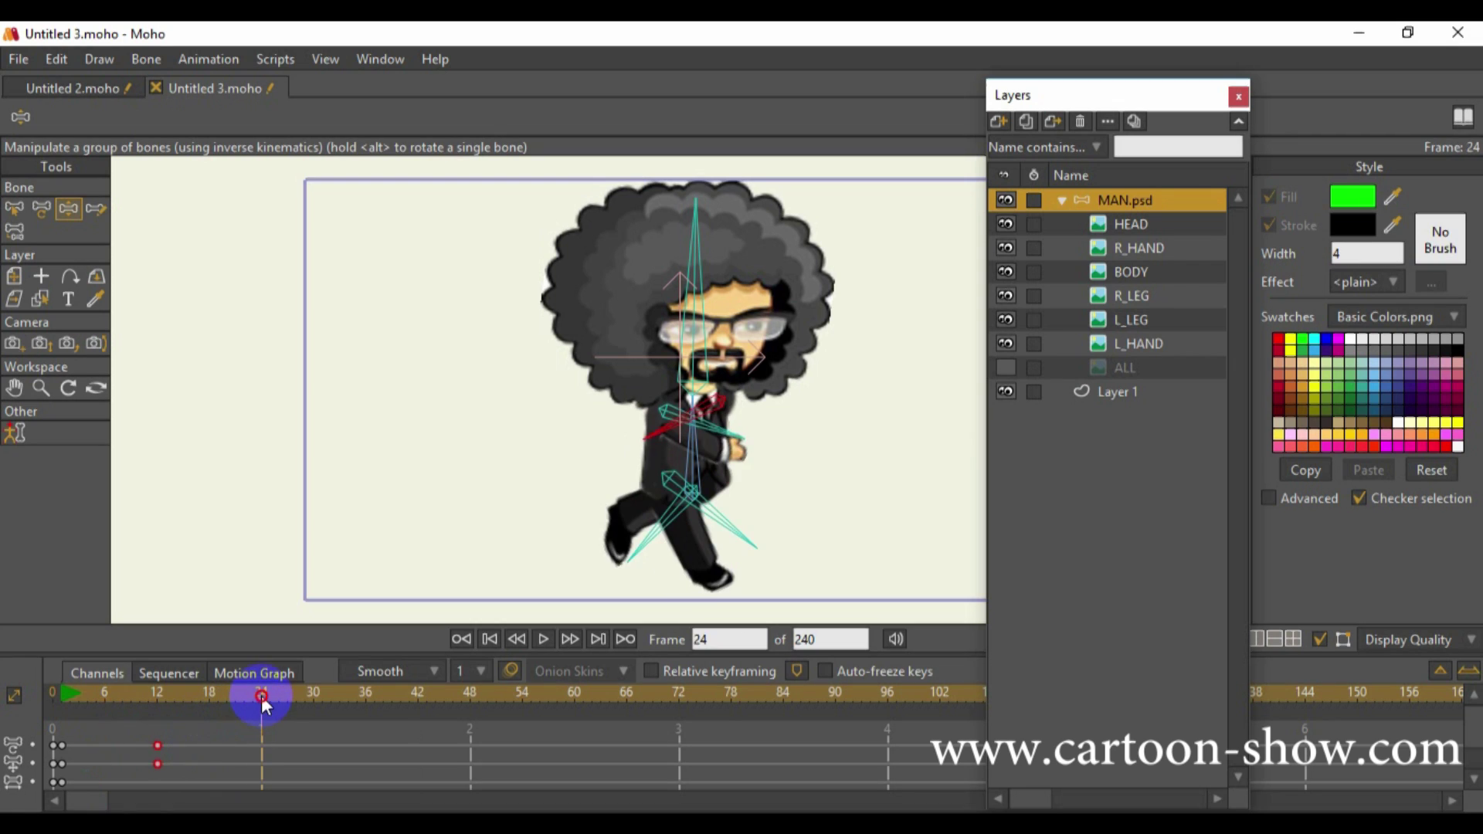
pyautogui.click(108, 717)
# At frame 1, rotate the R_LEG bone backward and the L_LEG bone forward into a wide stride
pyautogui.click(65, 734)
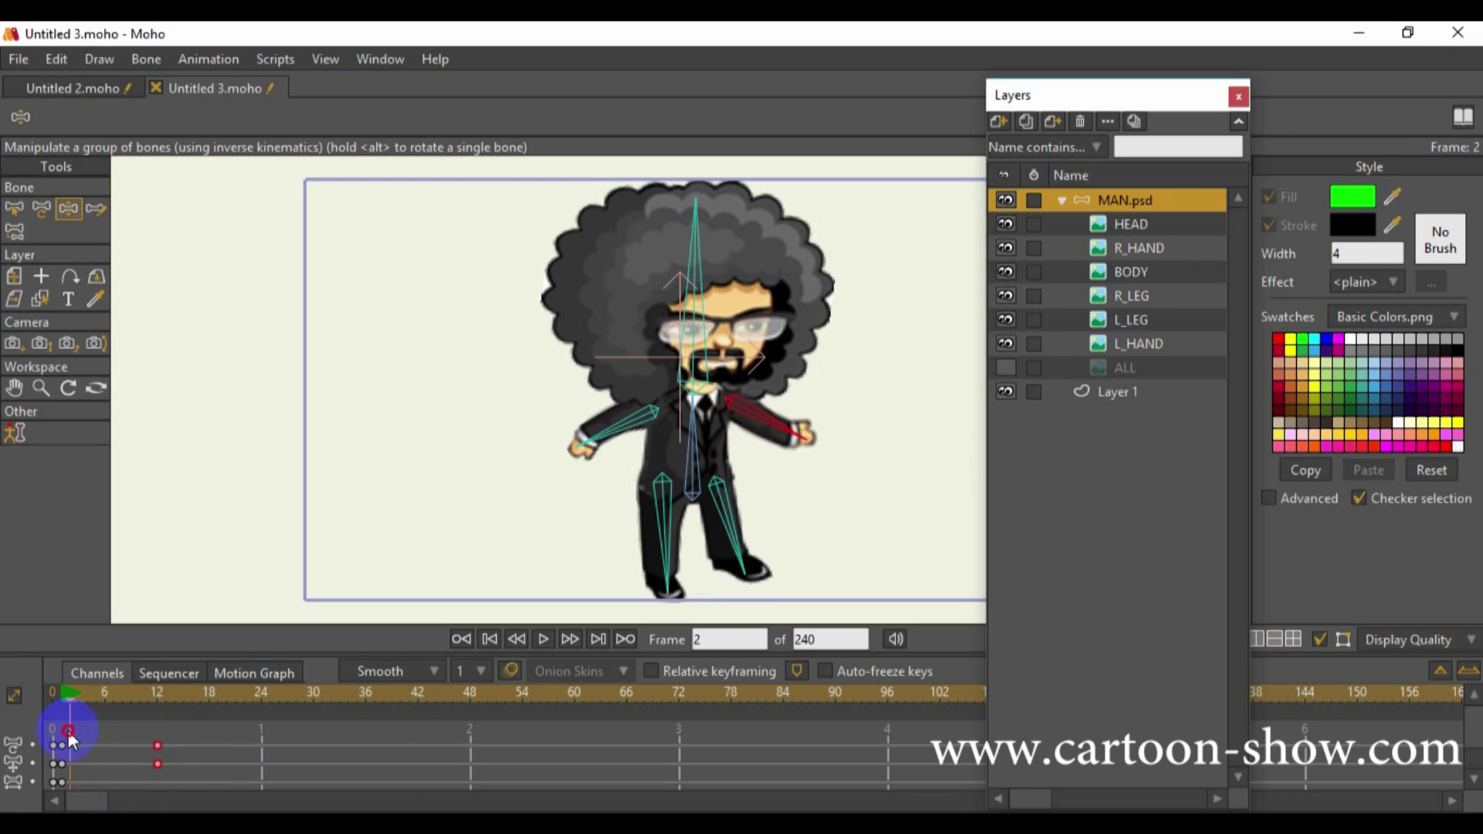
pyautogui.moveTo(80, 725); pyautogui.dragTo(65, 797)
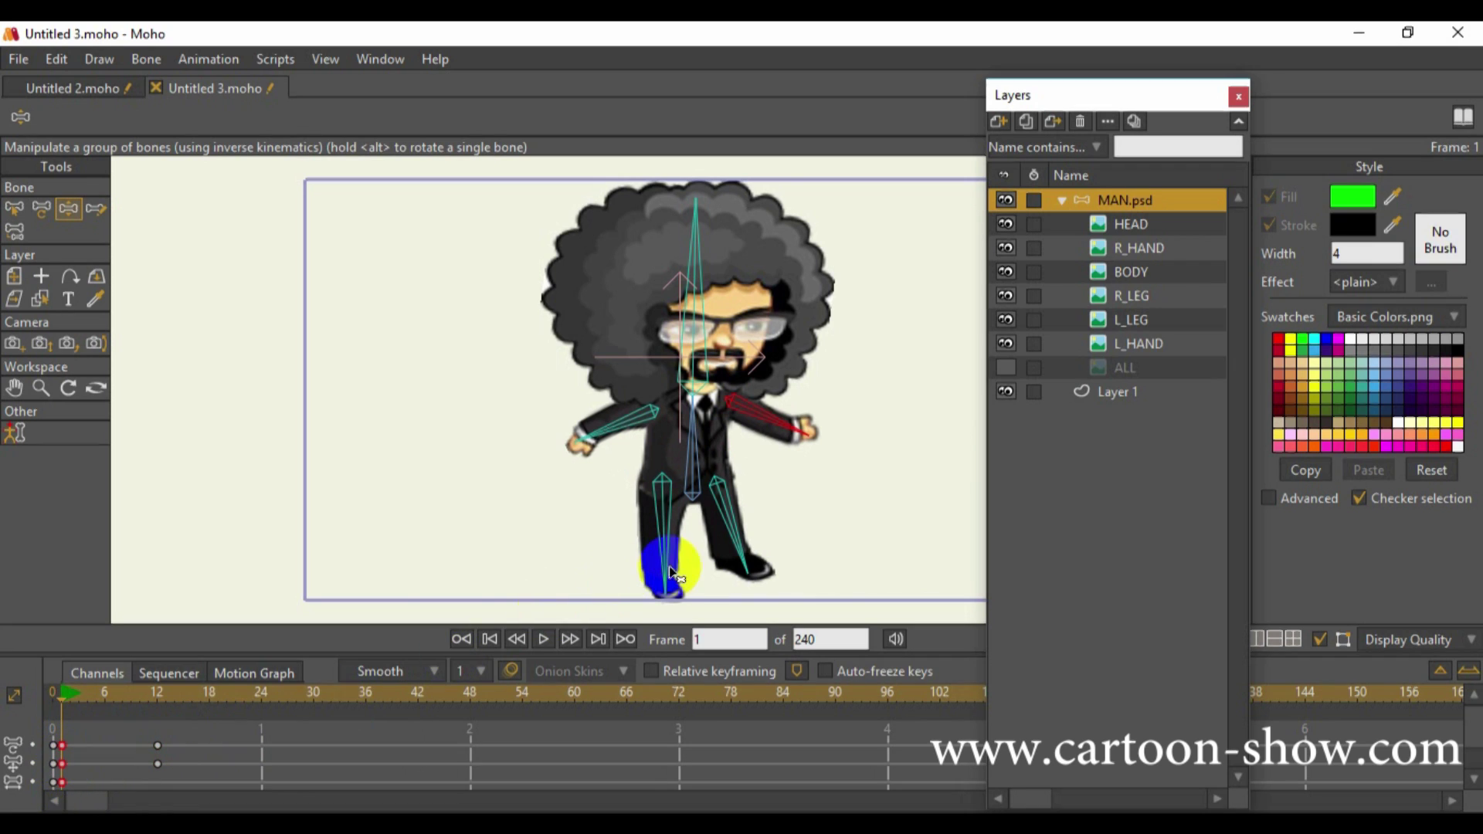
pyautogui.moveTo(661, 570); pyautogui.dragTo(474, 522)
pyautogui.moveTo(737, 565); pyautogui.dragTo(788, 550)
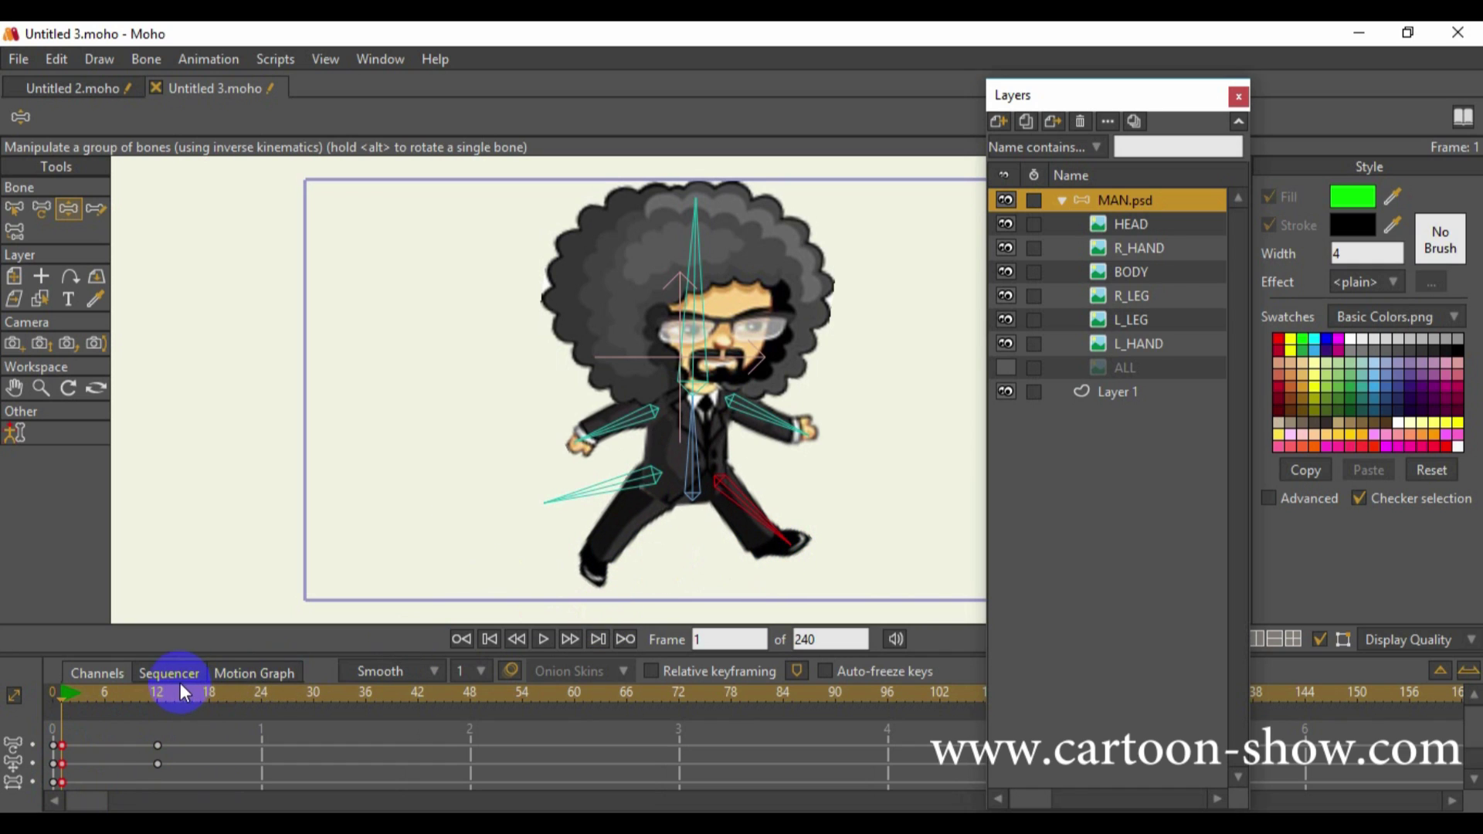
# At frame 1, lower the R_HAND arm slightly and angle the L_HAND arm outward
pyautogui.click(638, 427)
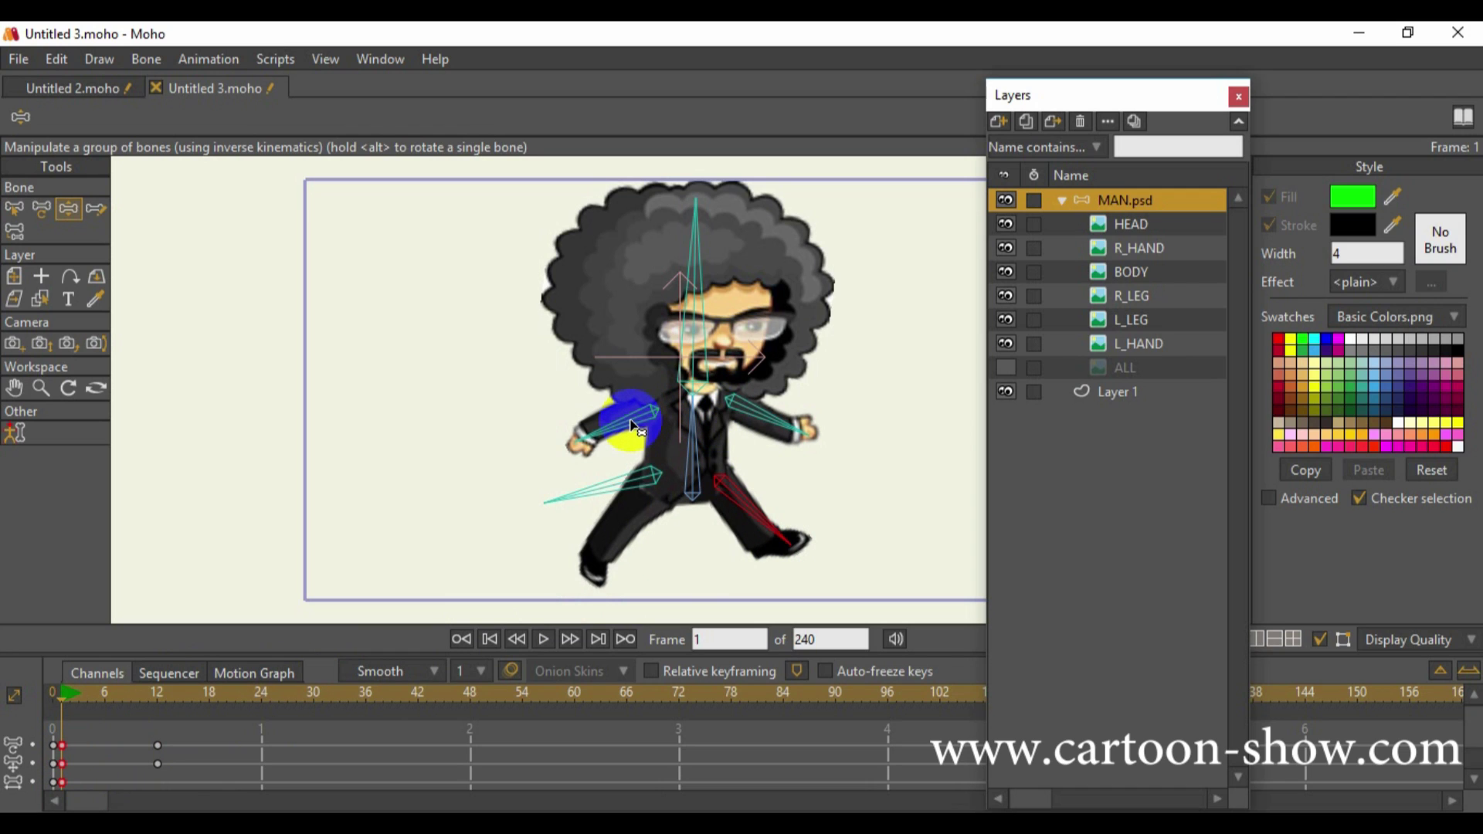
pyautogui.moveTo(636, 424); pyautogui.dragTo(593, 450)
pyautogui.moveTo(53, 707); pyautogui.dragTo(158, 711)
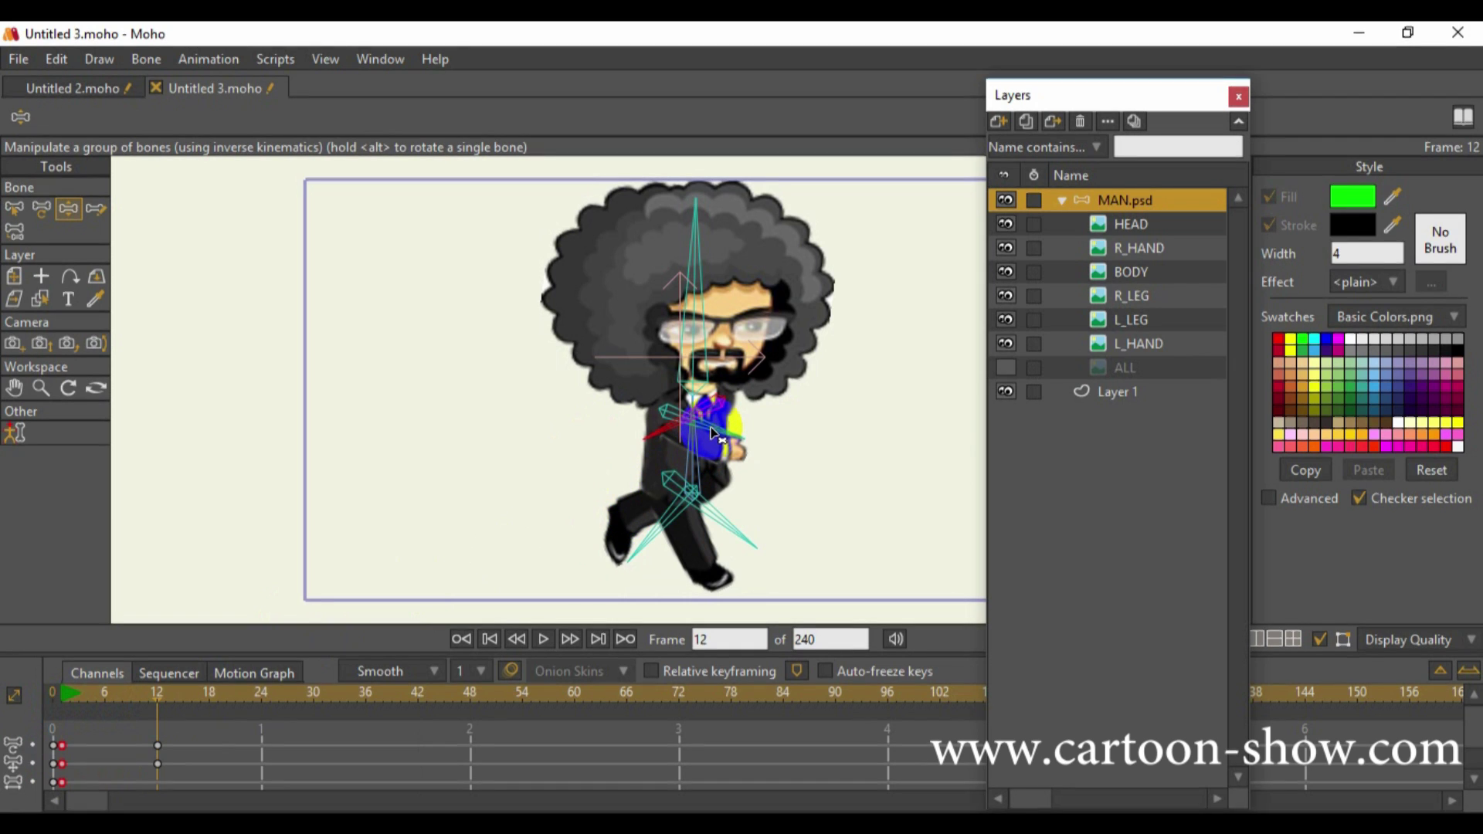
pyautogui.moveTo(104, 697); pyautogui.dragTo(65, 722)
pyautogui.moveTo(680, 426); pyautogui.dragTo(794, 432)
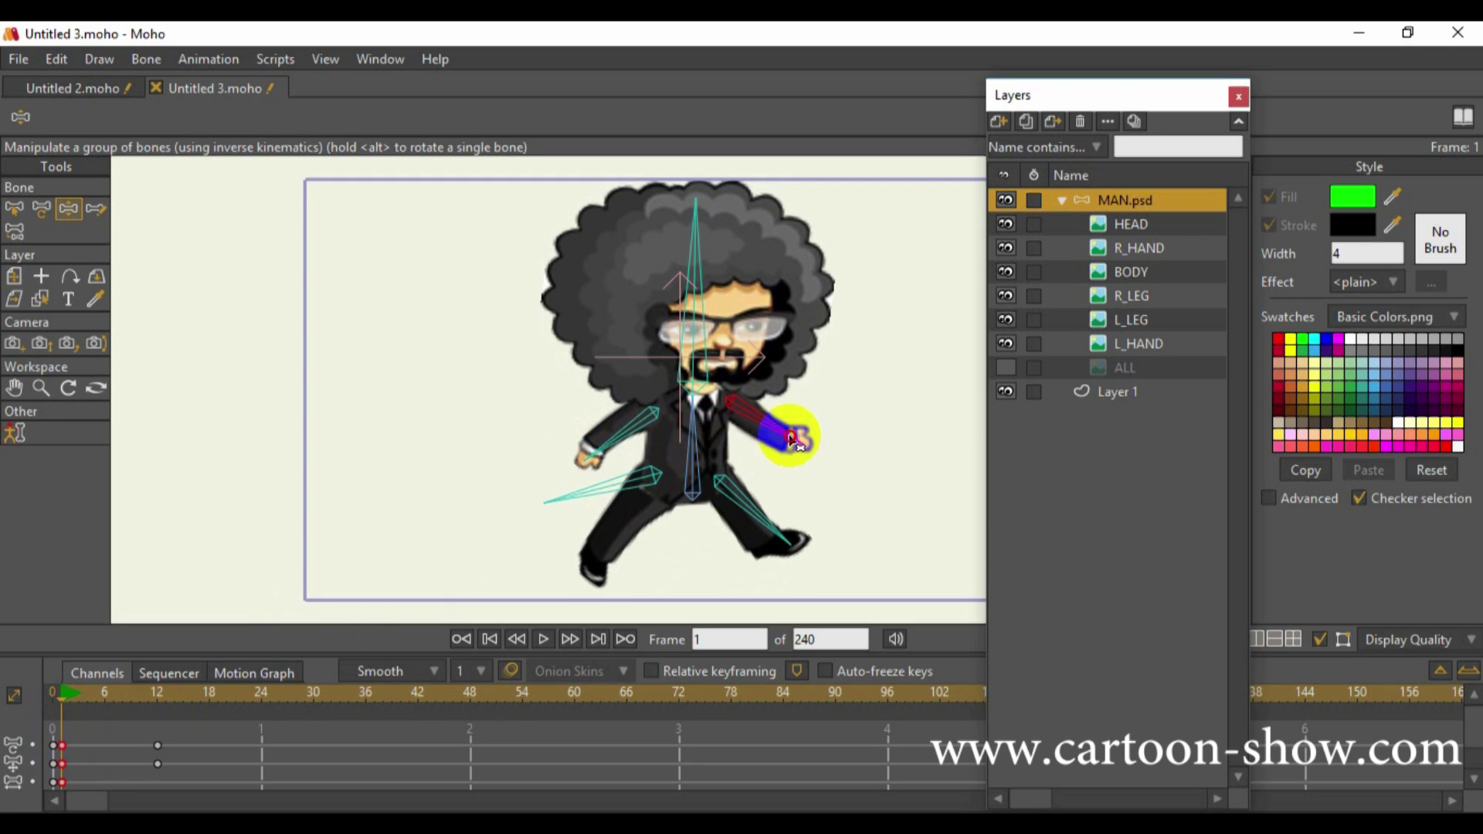
# At frame 12, swing the R_HAND and L_HAND arm bones out to the sides of the body
pyautogui.click(157, 694)
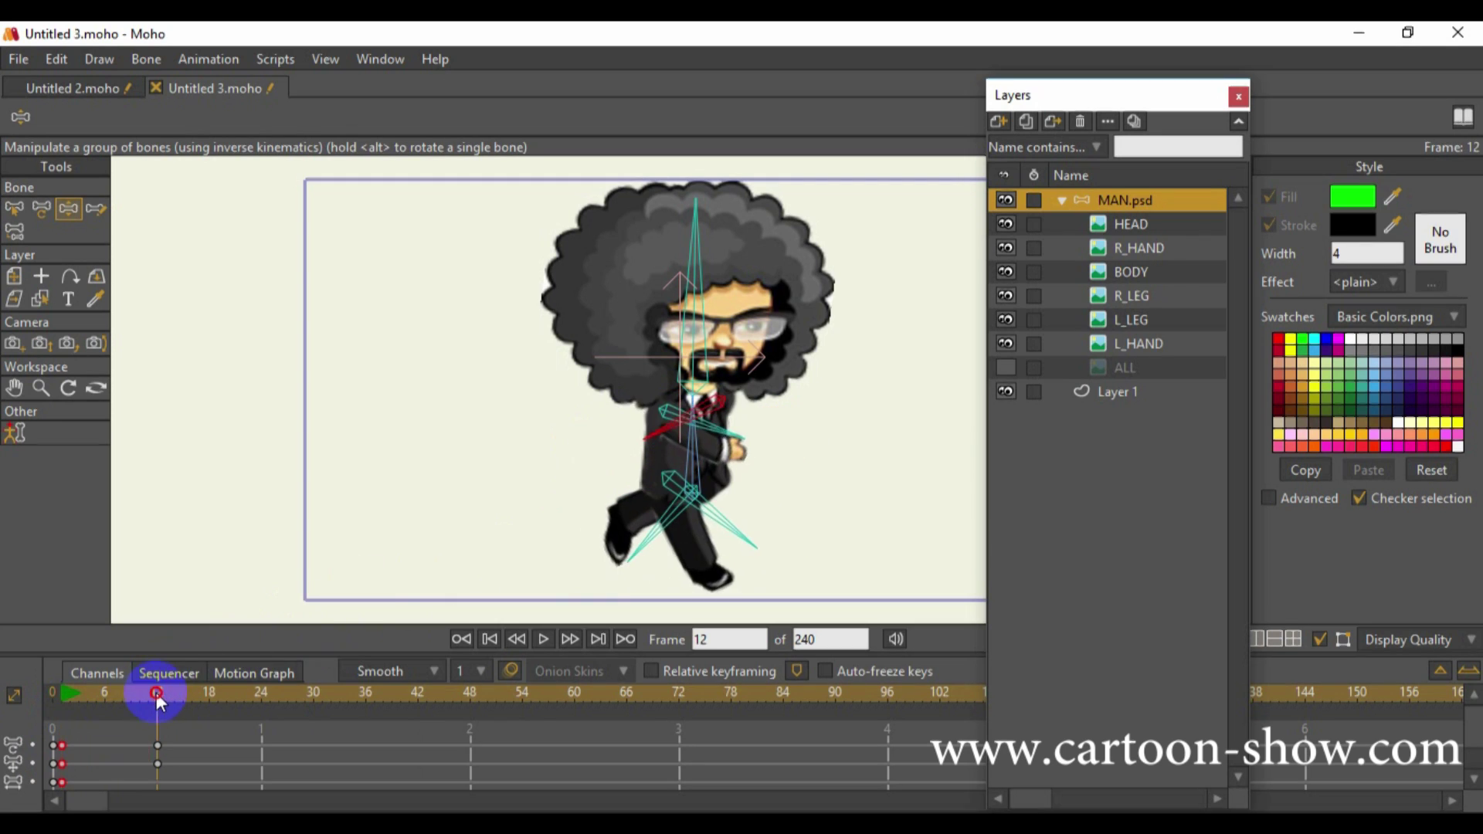
pyautogui.moveTo(738, 445); pyautogui.dragTo(593, 451)
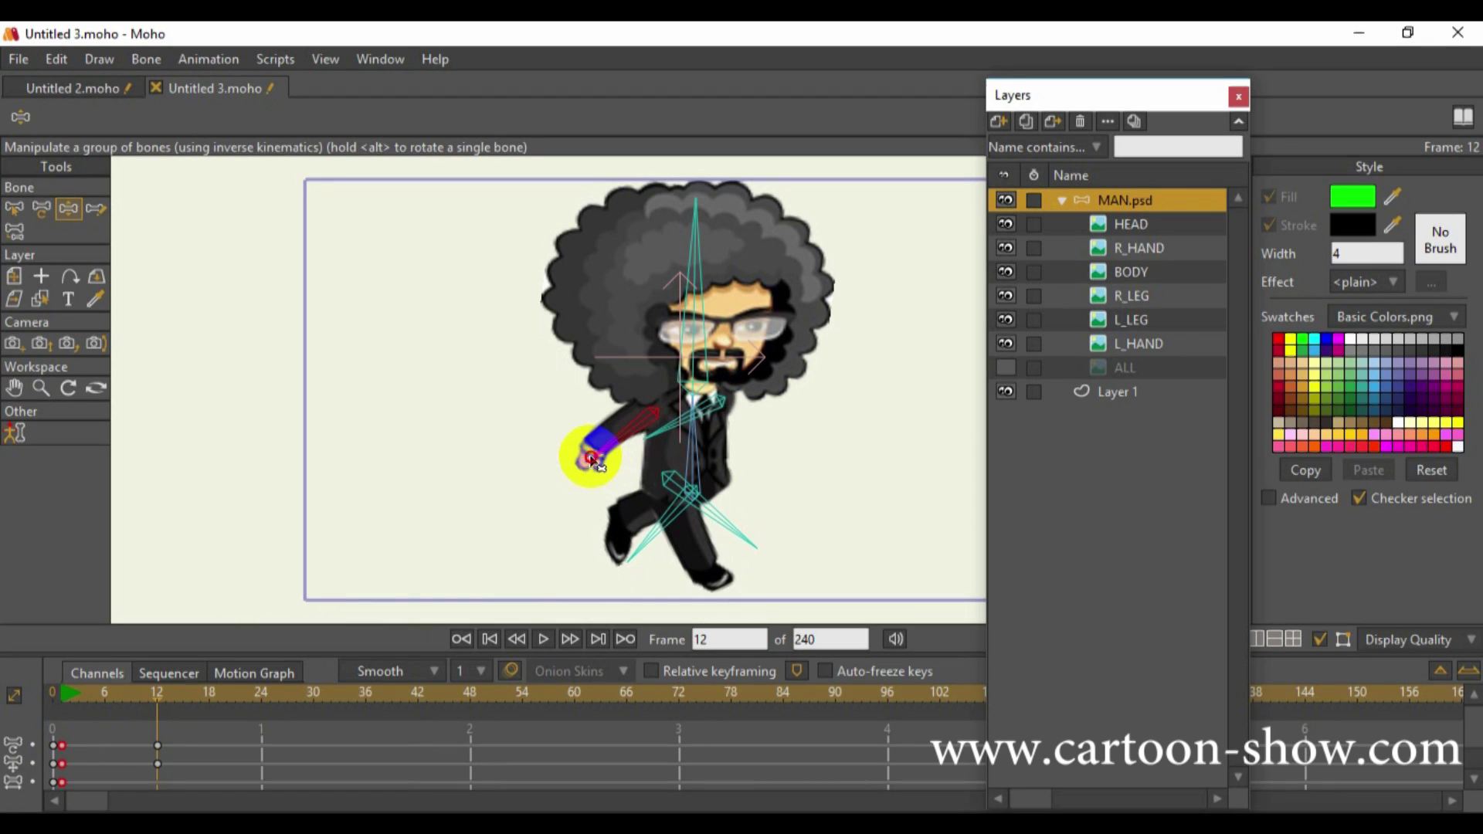
pyautogui.moveTo(683, 432); pyautogui.dragTo(763, 434)
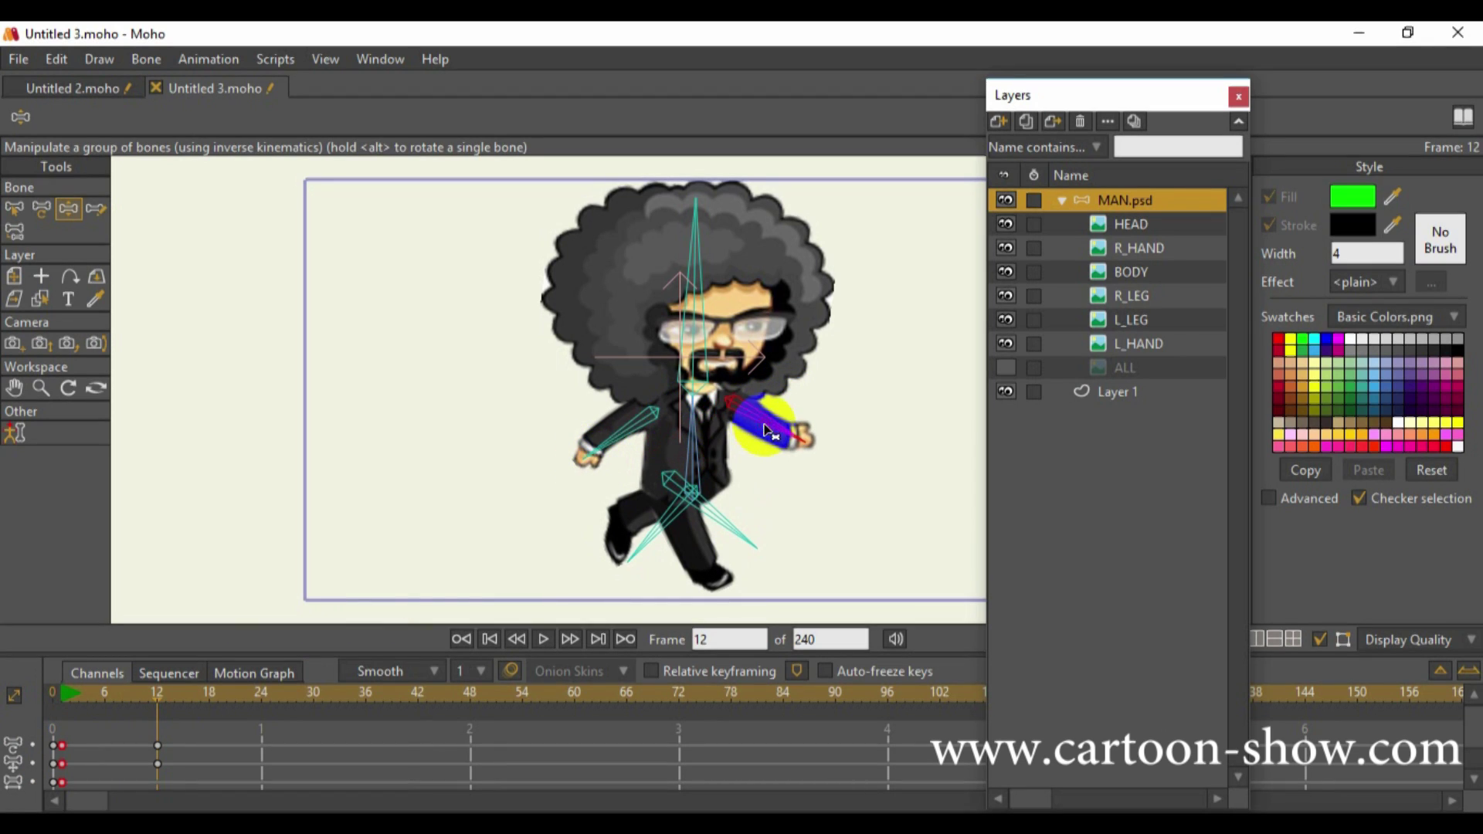
# Copy the frame 1 keyframes and paste them at frame 24
pyautogui.click(58, 60)
pyautogui.click(77, 155)
pyautogui.moveTo(72, 734); pyautogui.dragTo(60, 784)
pyautogui.click(262, 698)
pyautogui.click(57, 62)
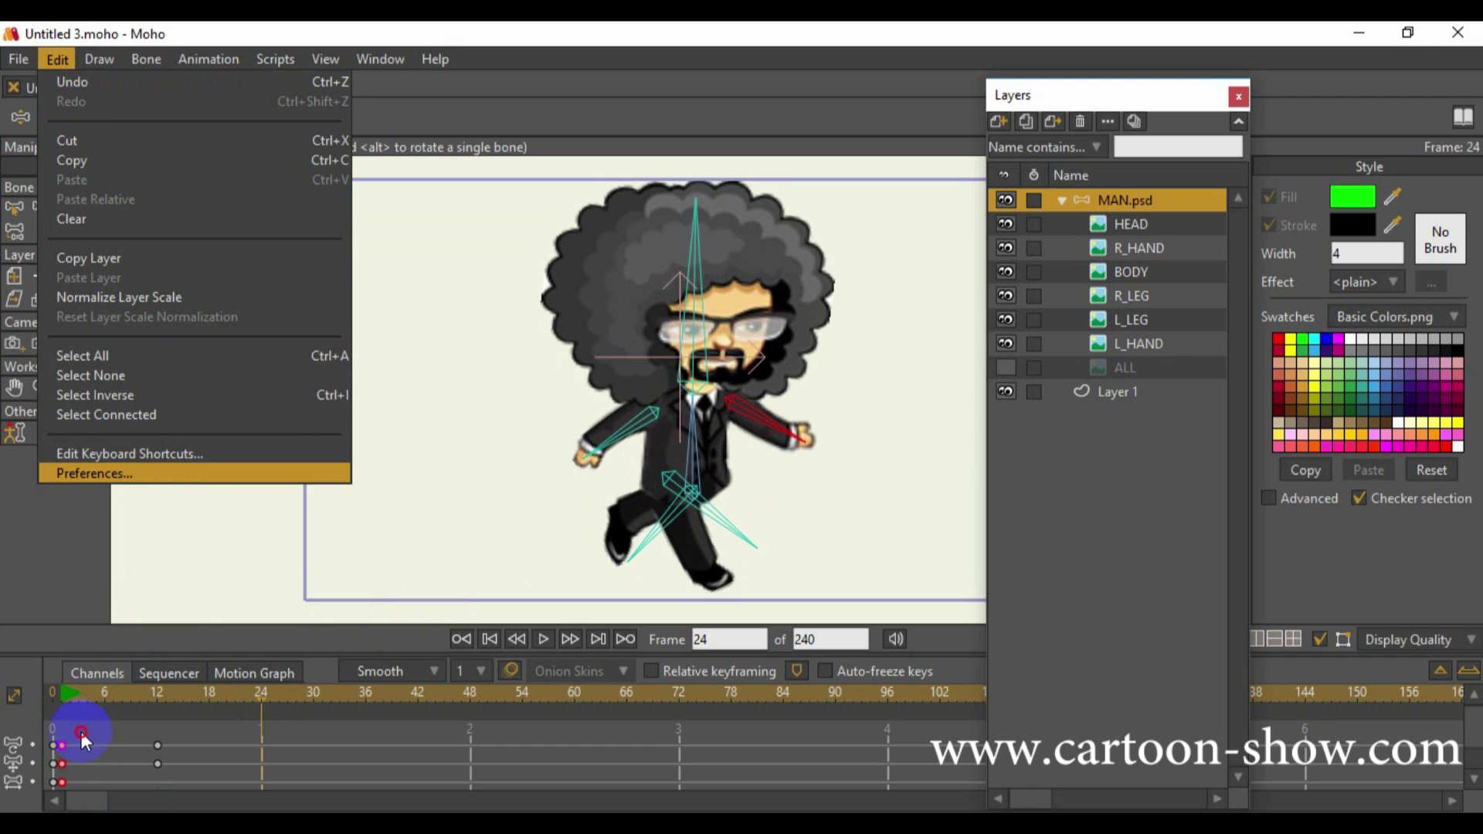
pyautogui.moveTo(83, 734); pyautogui.dragTo(66, 782)
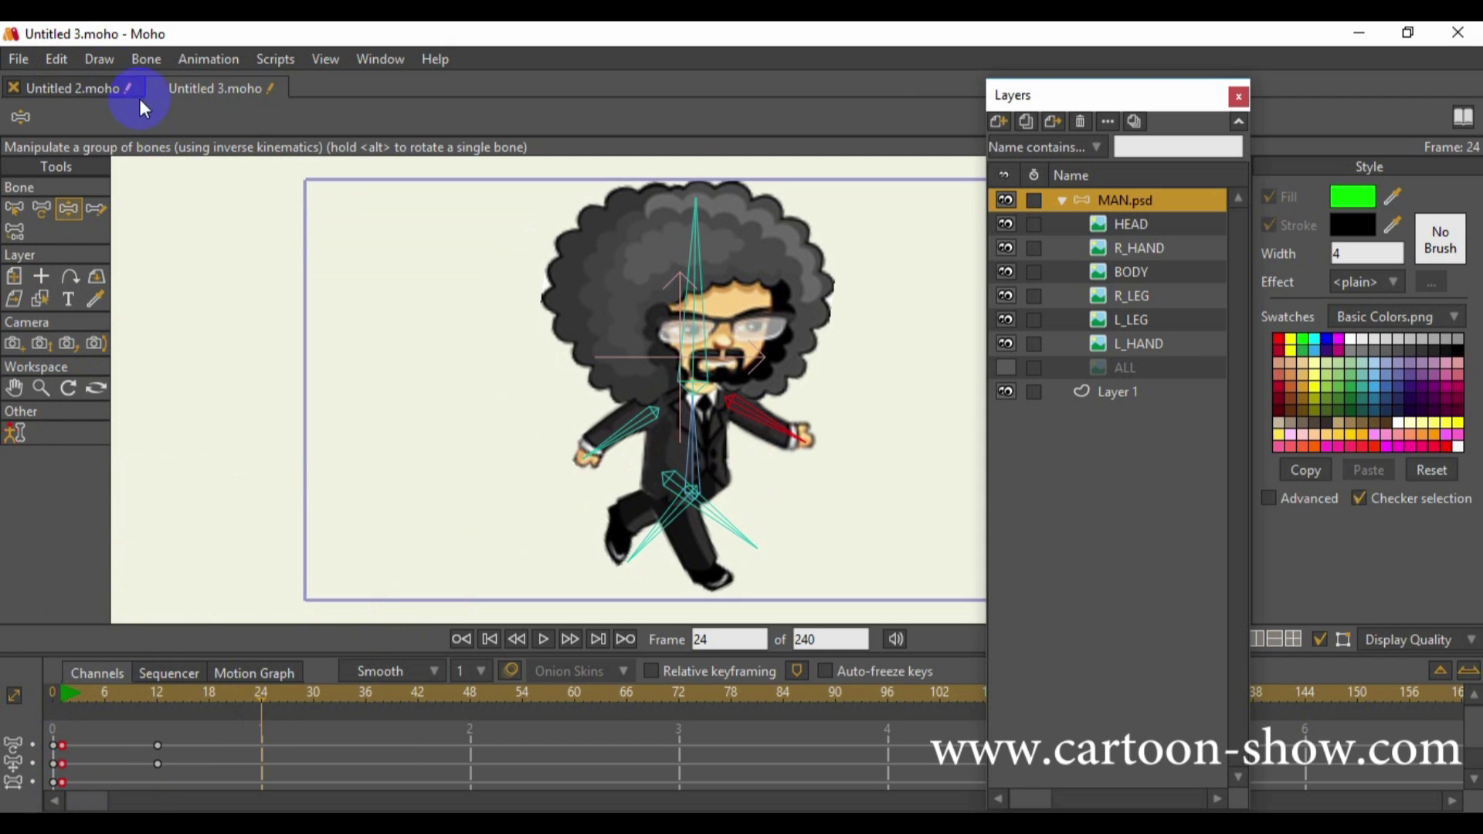
pyautogui.click(63, 62)
pyautogui.click(88, 142)
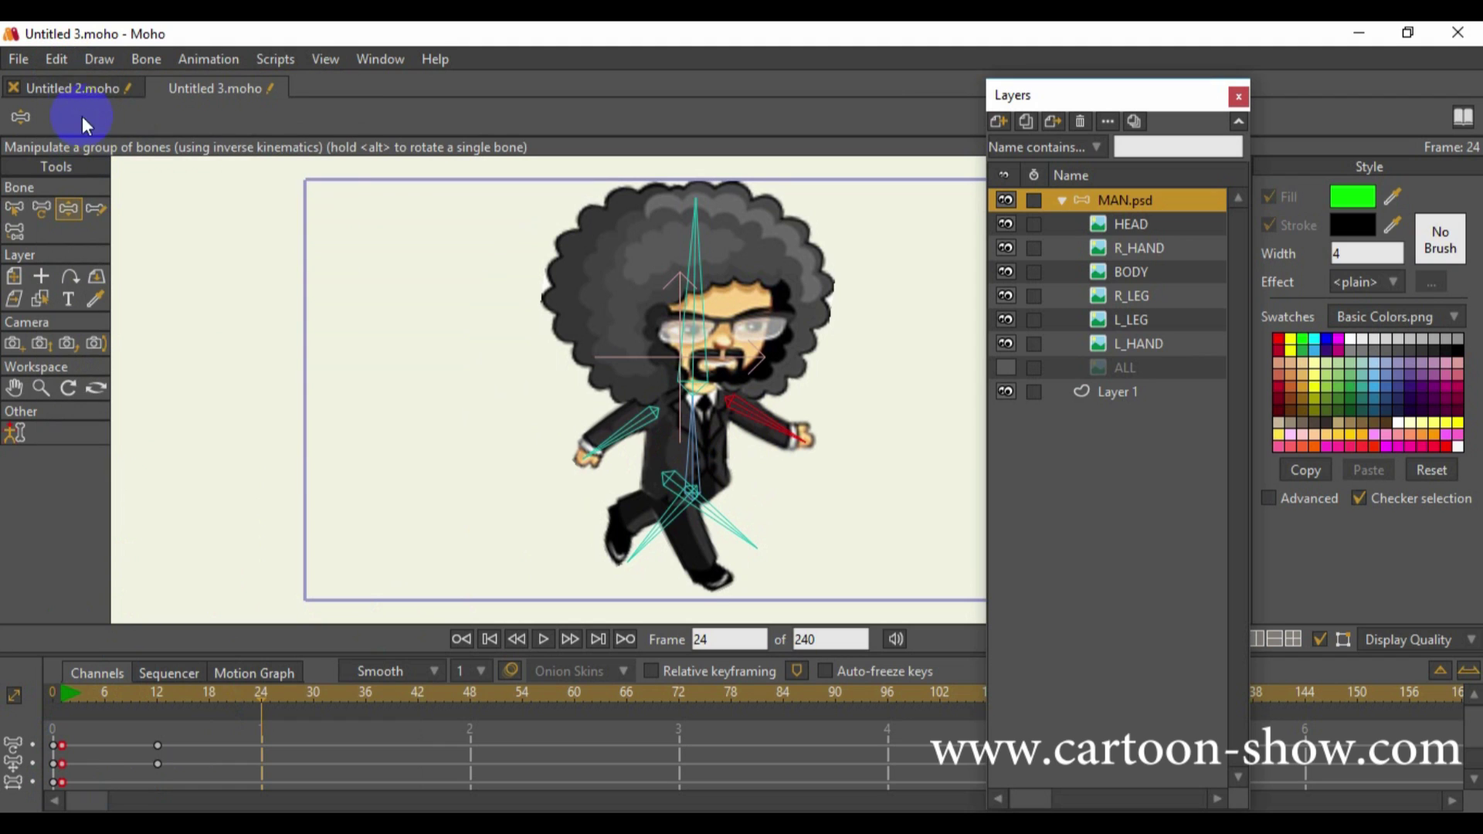
pyautogui.click(56, 57)
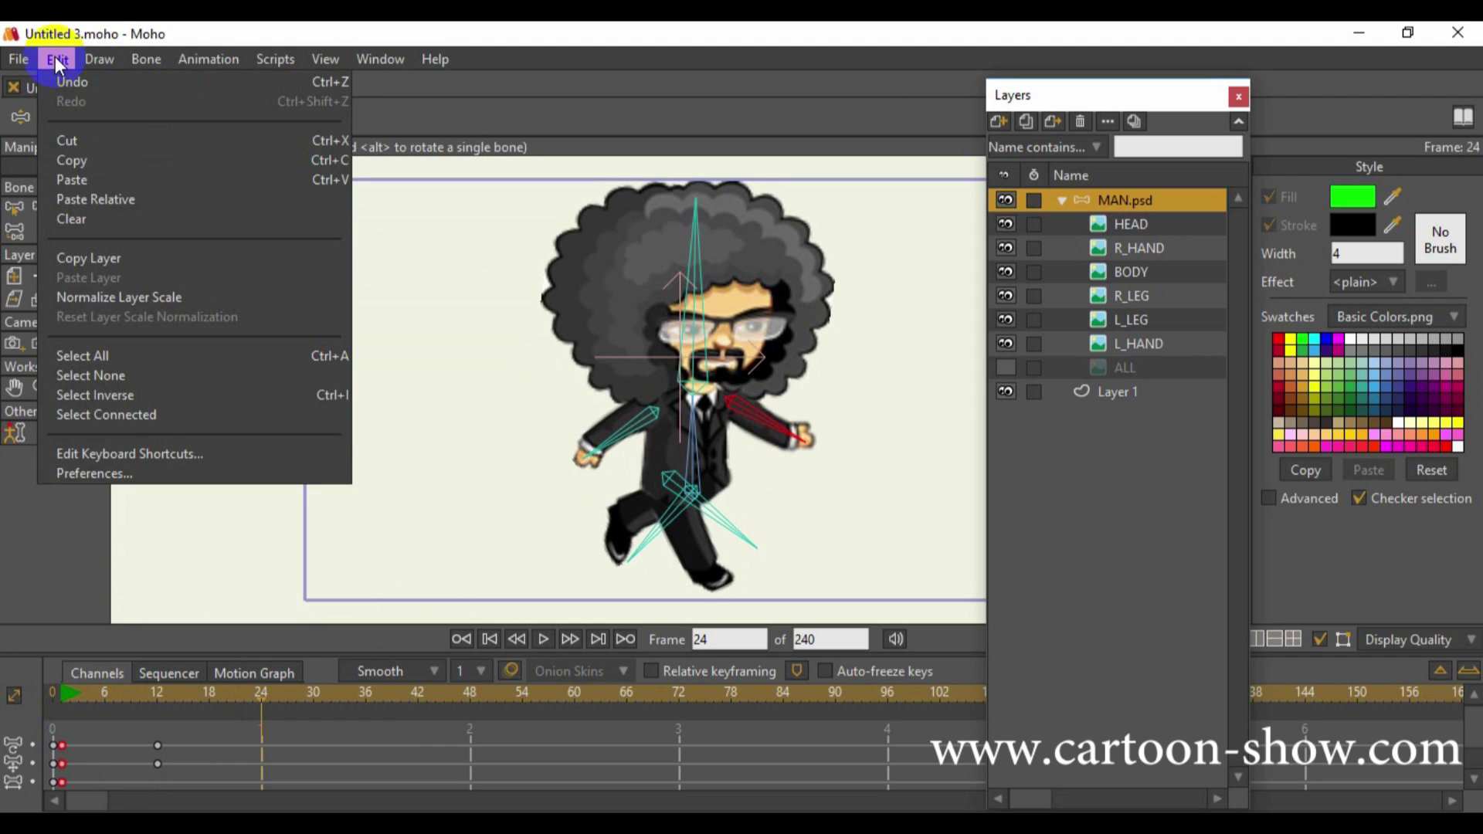
pyautogui.click(68, 179)
# At frame 12, swing the arm bones back in across the body
pyautogui.moveTo(85, 694); pyautogui.dragTo(65, 745)
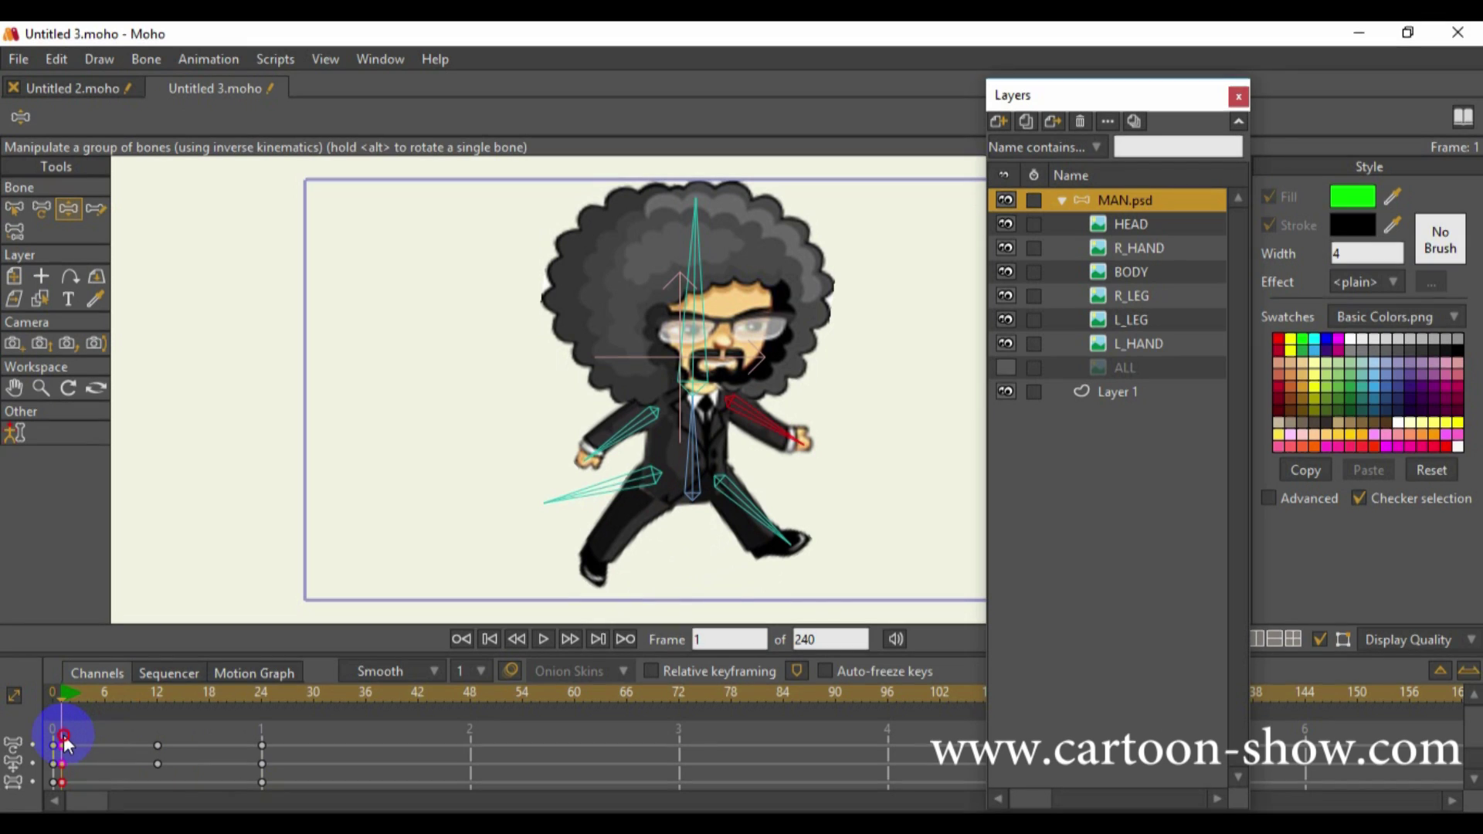
pyautogui.moveTo(64, 743); pyautogui.dragTo(166, 715)
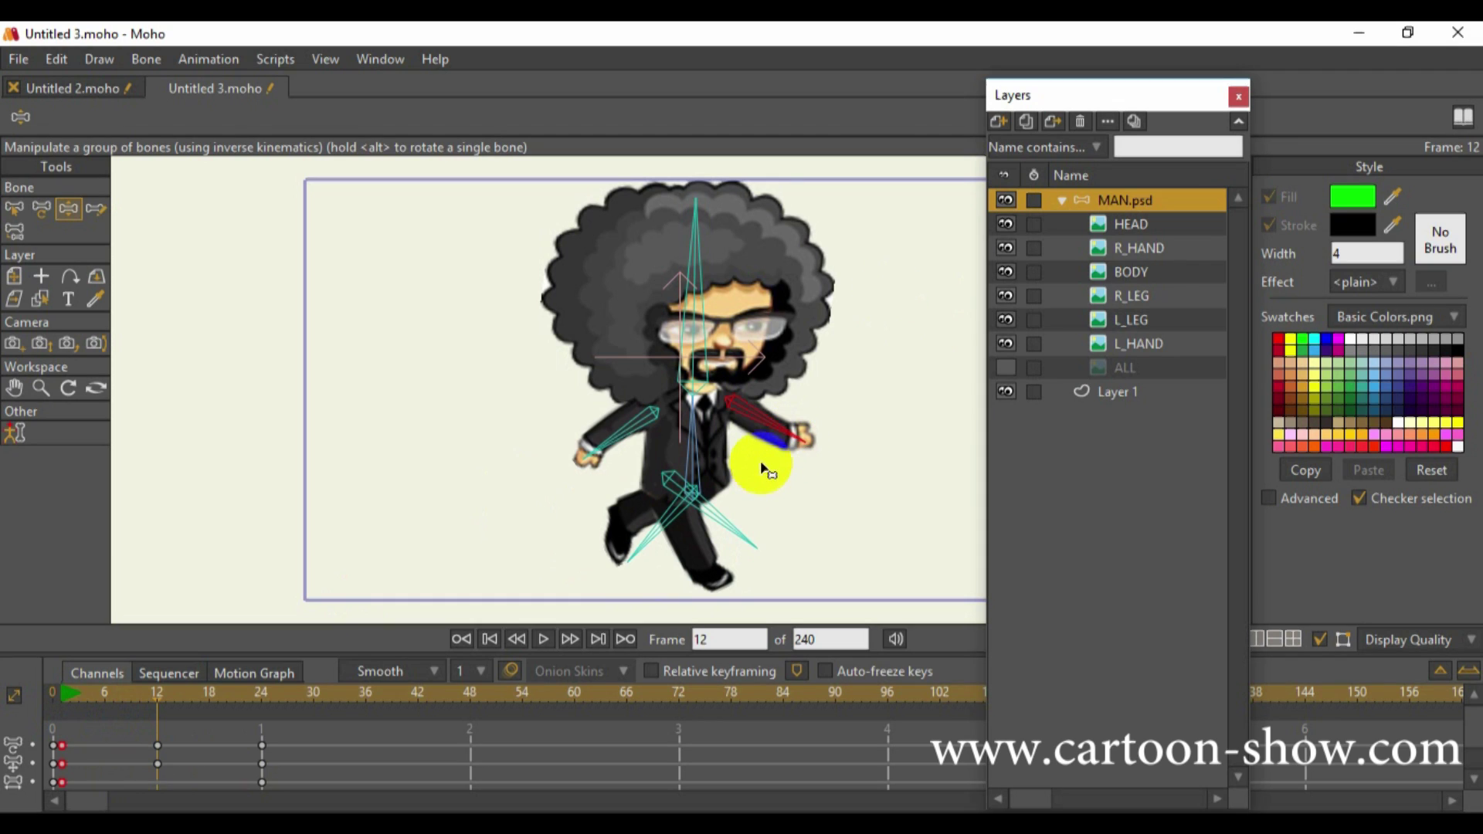
pyautogui.moveTo(775, 432); pyautogui.dragTo(741, 444)
# Scrub through the timeline and play the animation to check the walking motion
pyautogui.moveTo(159, 697); pyautogui.dragTo(265, 712)
pyautogui.moveTo(220, 707); pyautogui.dragTo(106, 715)
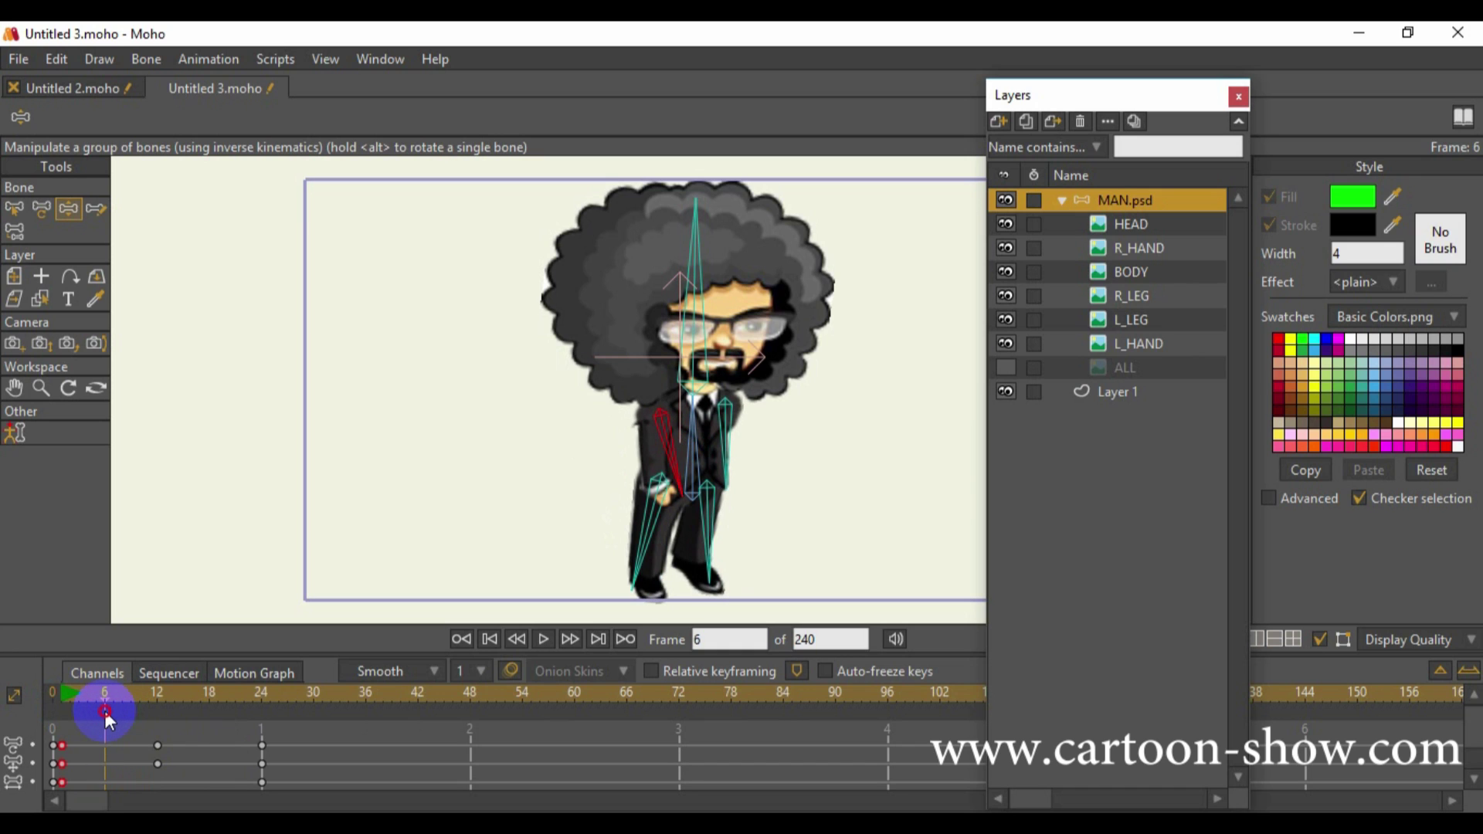
pyautogui.moveTo(104, 711); pyautogui.dragTo(63, 712)
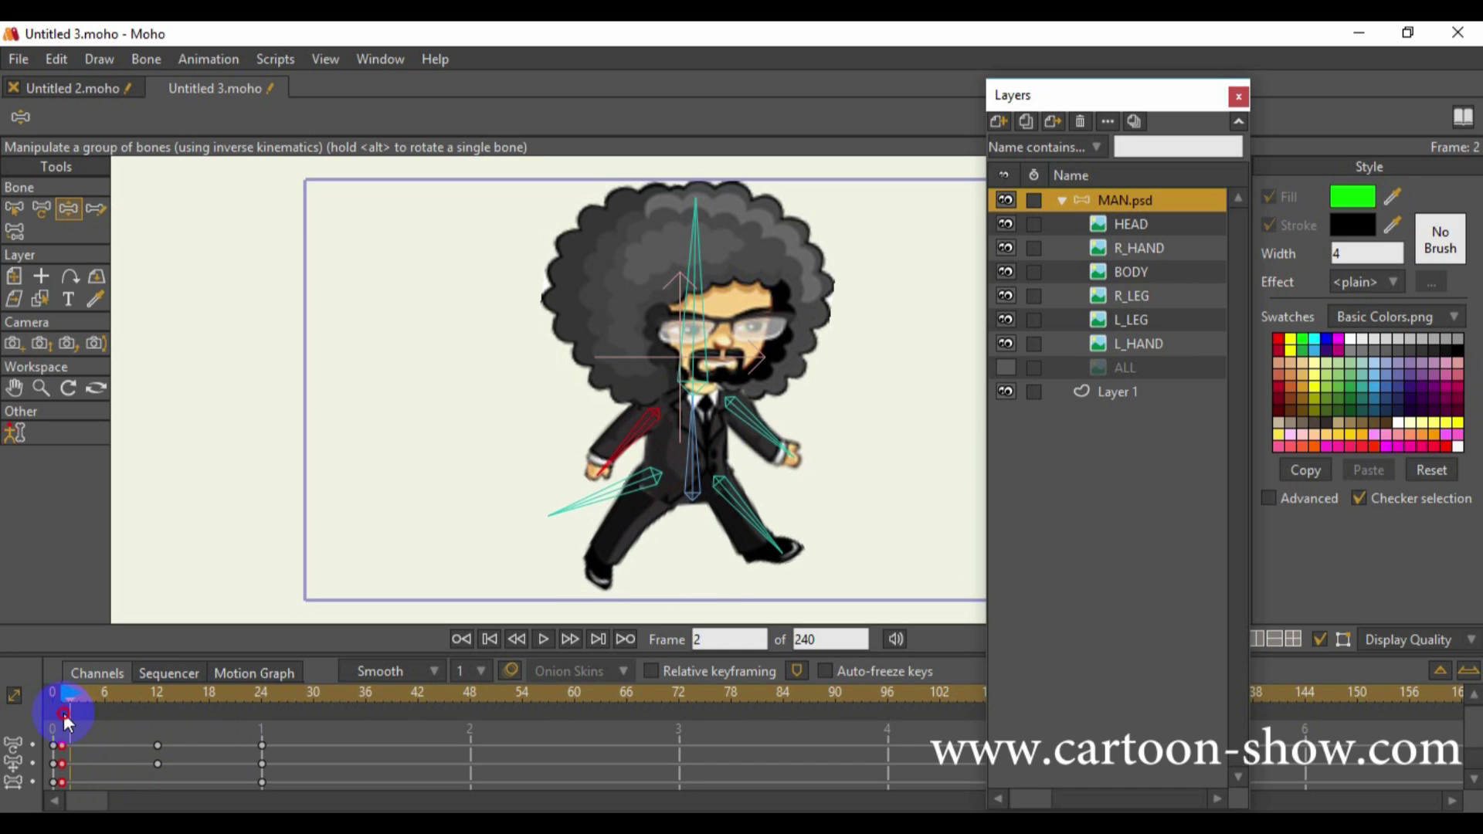
pyautogui.click(543, 640)
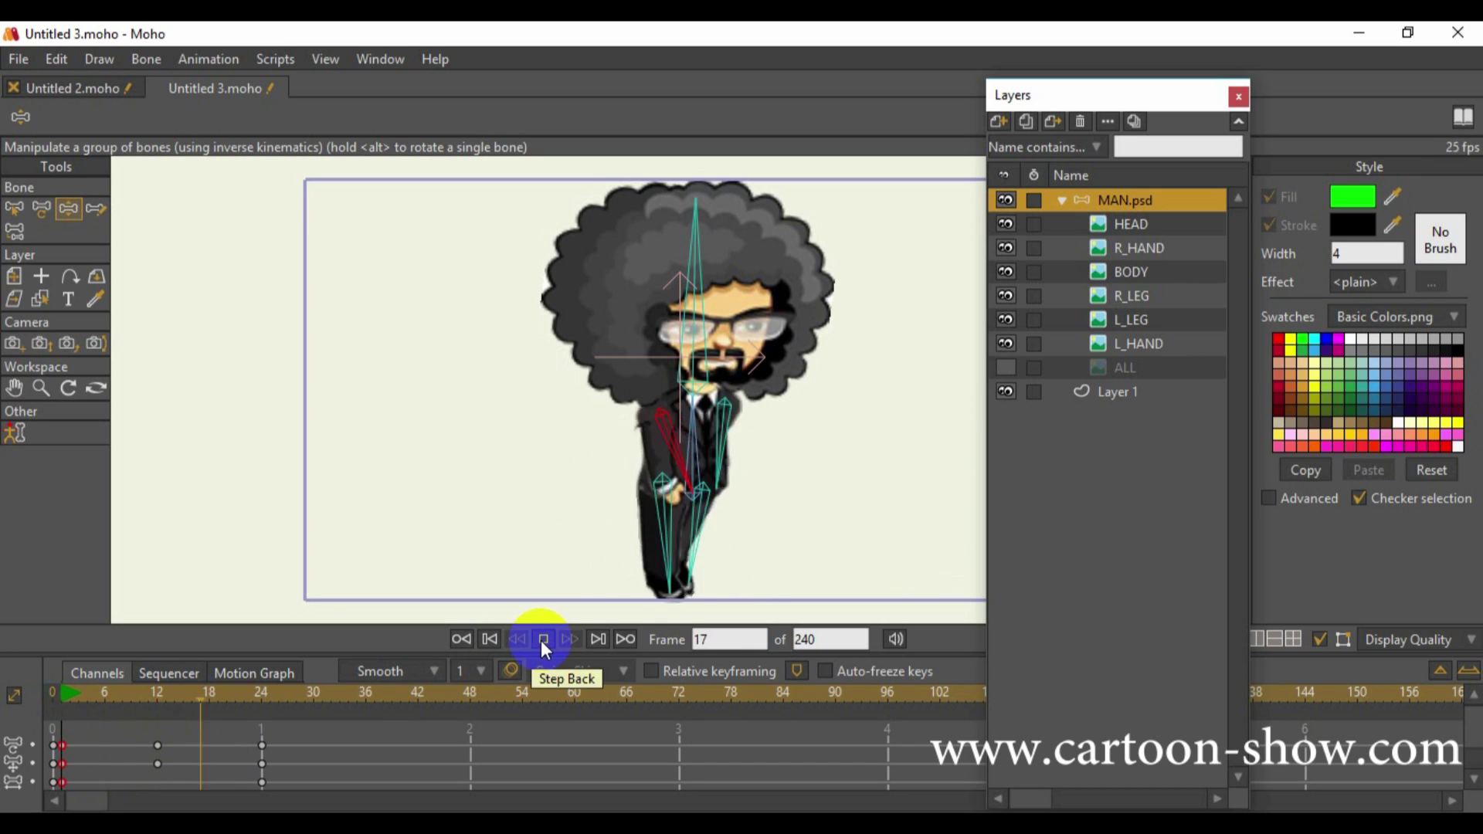
pyautogui.click(543, 640)
# At frame 1, cross the R_HAND arm in front of the body and the L_HAND arm behind it; at frame 12, swing both arms outward
pyautogui.moveTo(99, 700); pyautogui.dragTo(65, 713)
pyautogui.moveTo(644, 439); pyautogui.dragTo(689, 431)
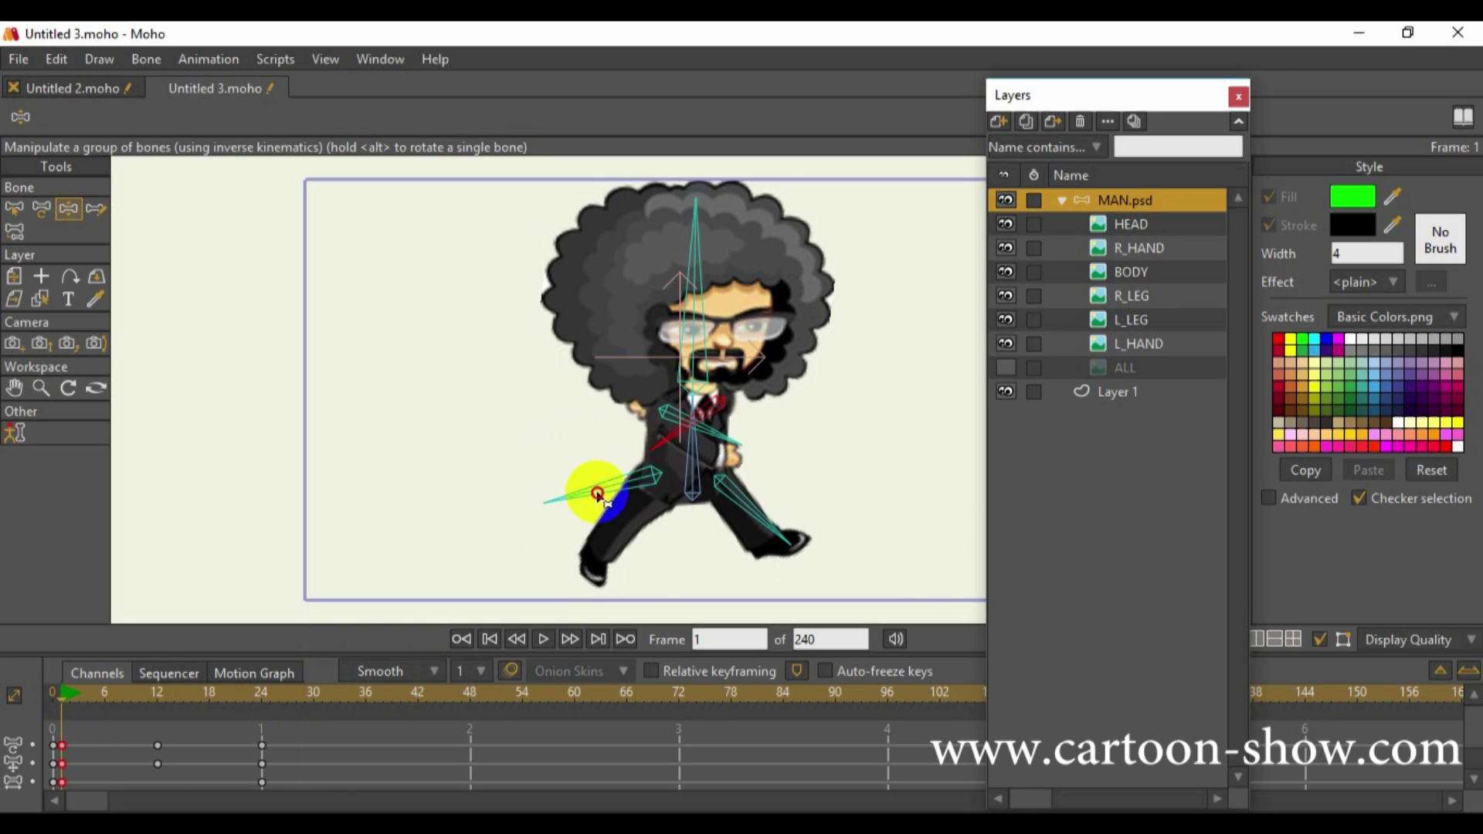
pyautogui.moveTo(123, 690); pyautogui.dragTo(157, 703)
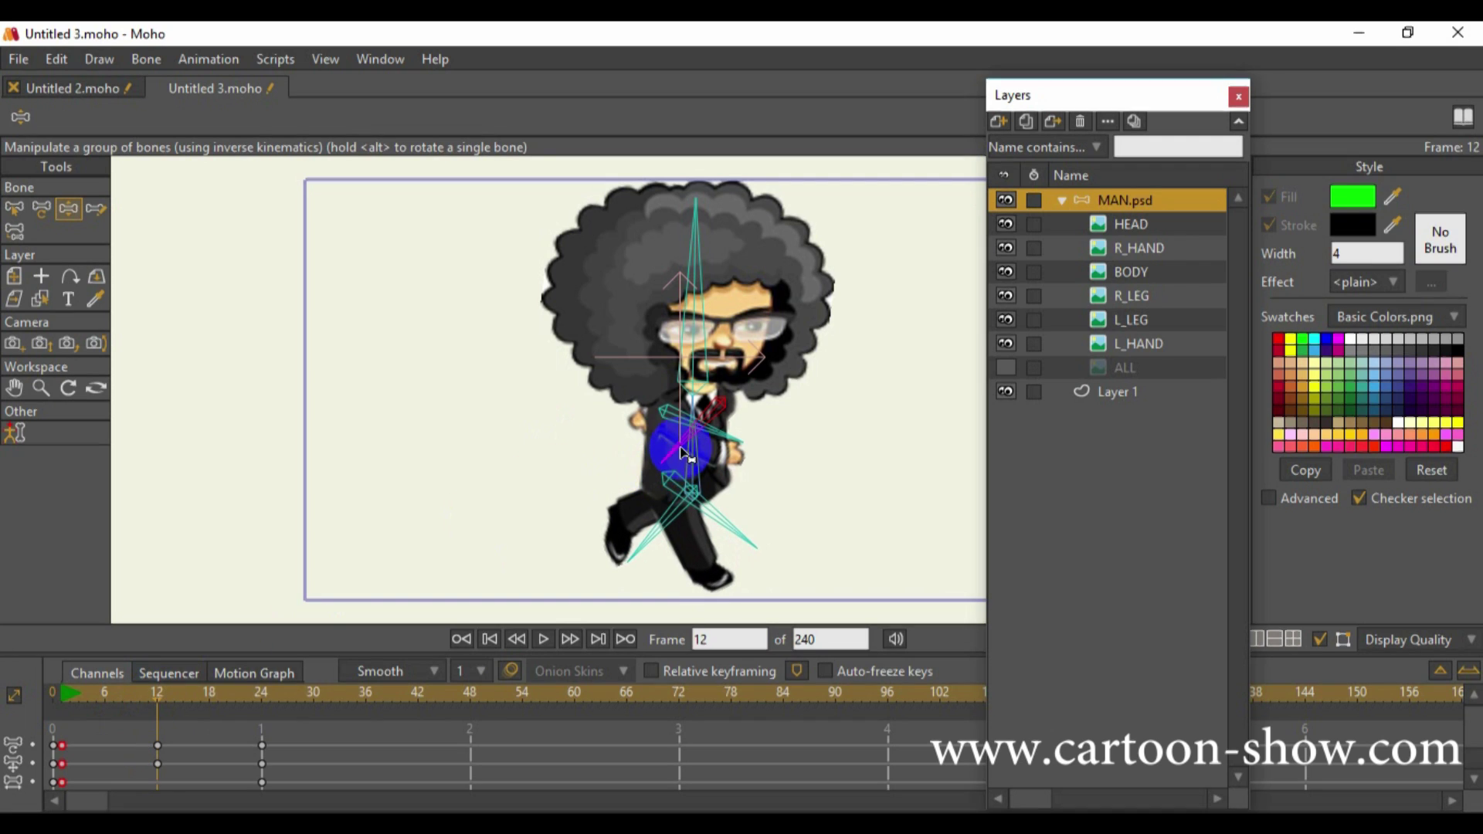
pyautogui.moveTo(768, 460); pyautogui.dragTo(828, 442)
pyautogui.moveTo(703, 439); pyautogui.dragTo(587, 469)
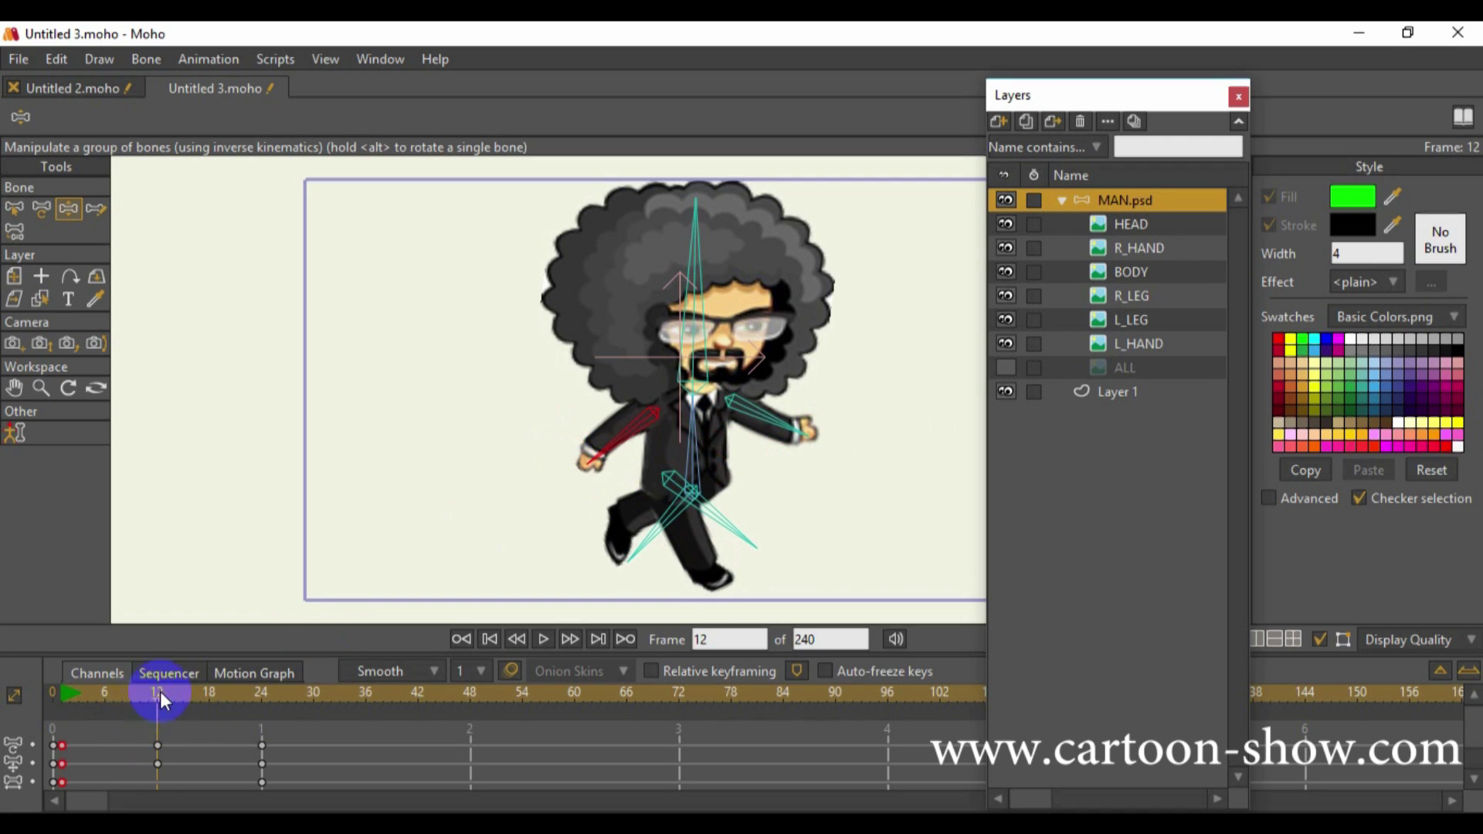
# At frame 24, swing the R_HAND arm across the front of the body and the L_HAND arm behind it
pyautogui.moveTo(176, 699); pyautogui.dragTo(259, 717)
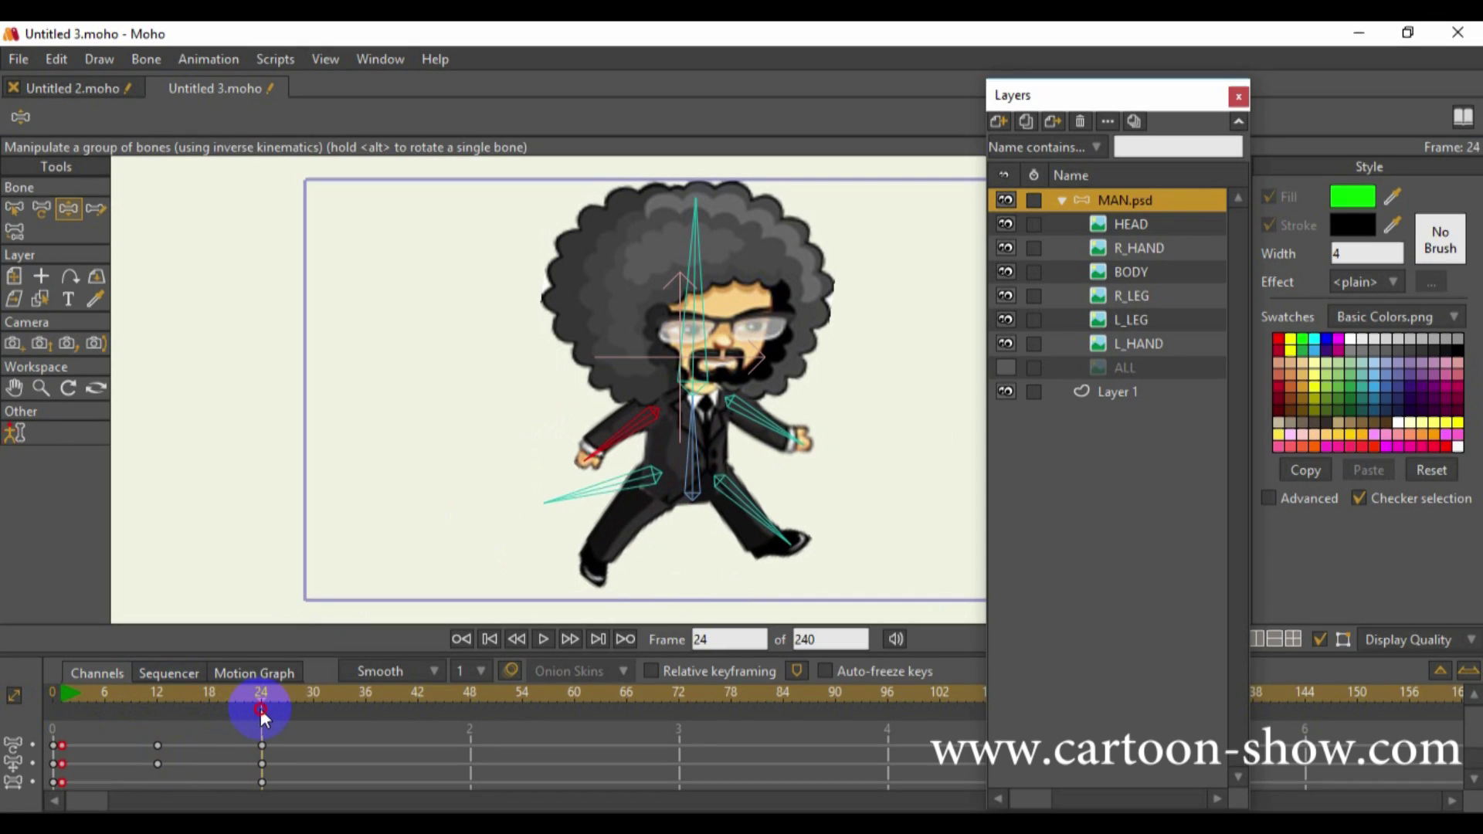
pyautogui.moveTo(632, 448); pyautogui.dragTo(766, 451)
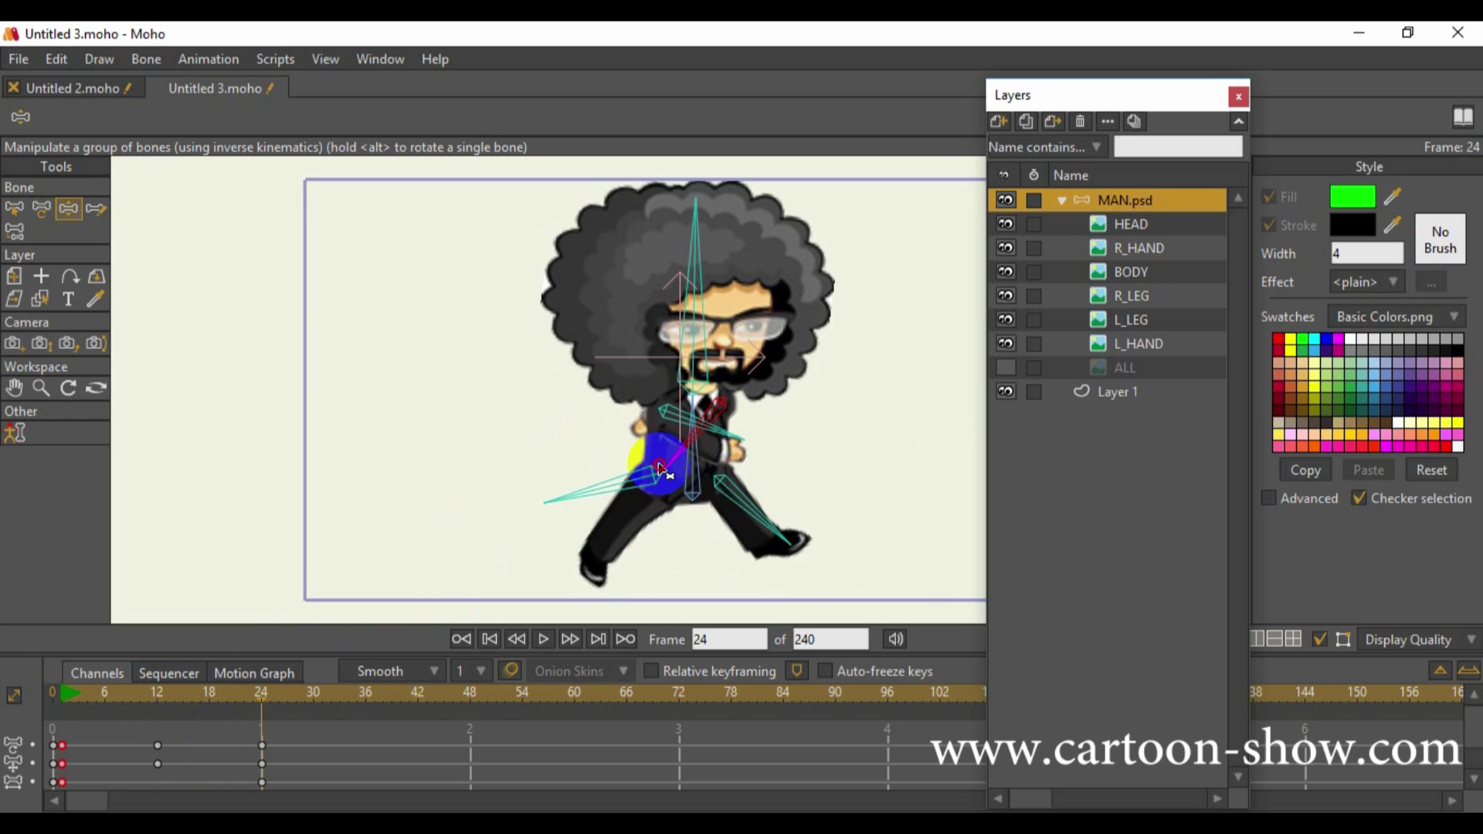
pyautogui.moveTo(158, 700); pyautogui.dragTo(277, 706)
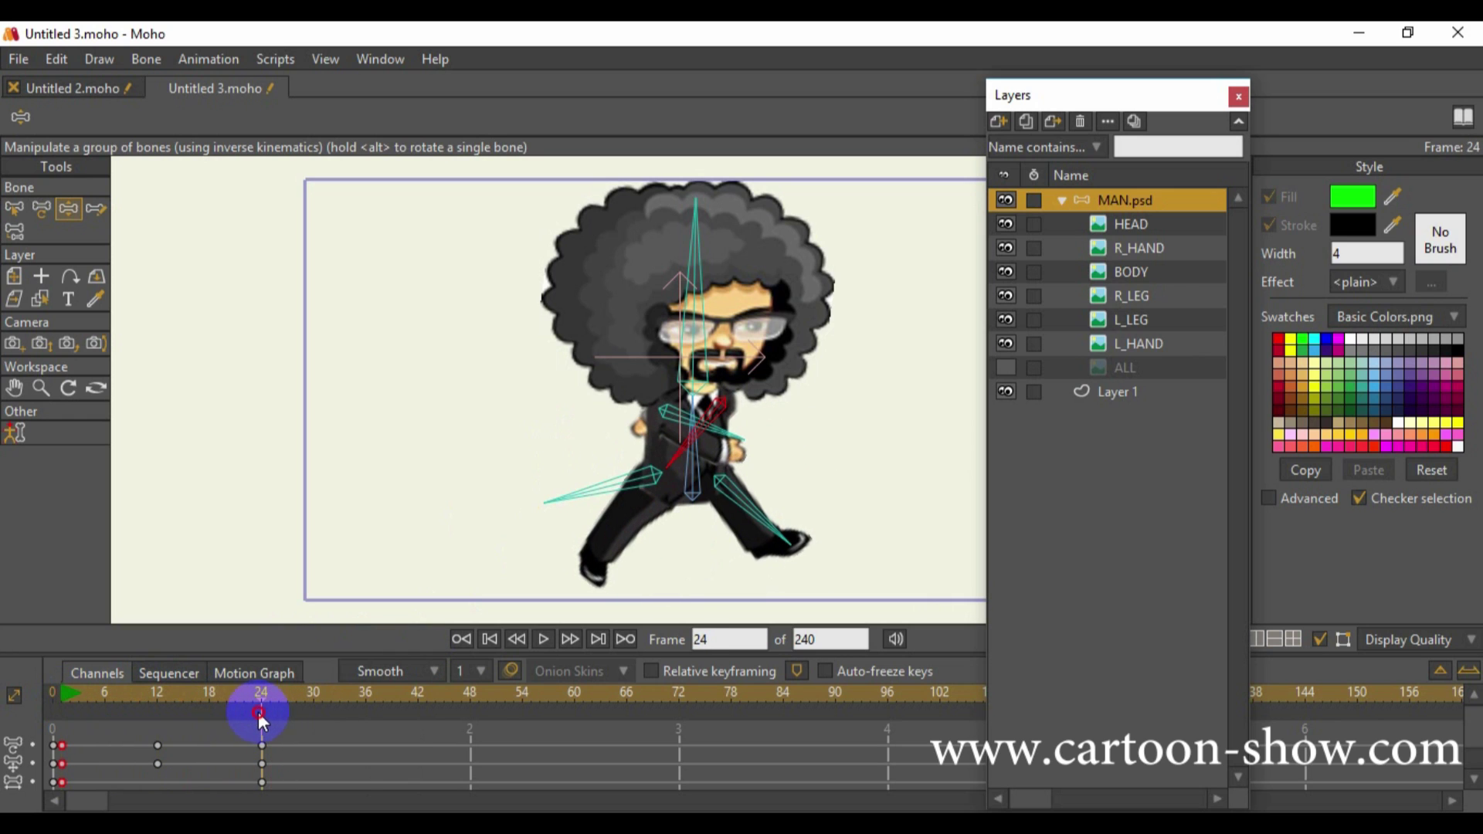
# Set all frame 24 keyframes to Cycle interpolation, cycling back to absolute frame 2 (22 frames relative)
pyautogui.moveTo(297, 730); pyautogui.dragTo(178, 805)
pyautogui.rightClick(263, 743)
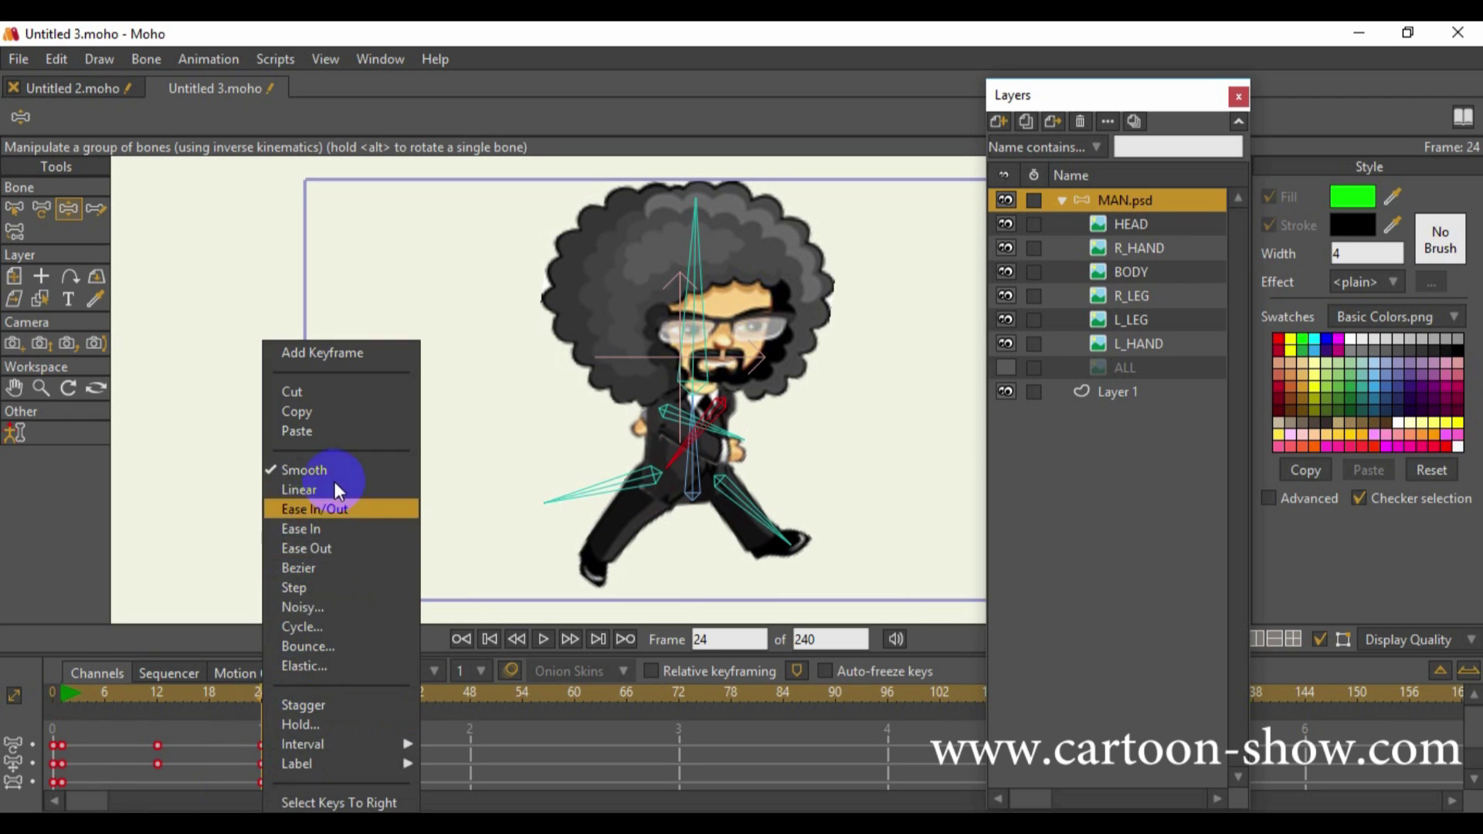
pyautogui.click(219, 727)
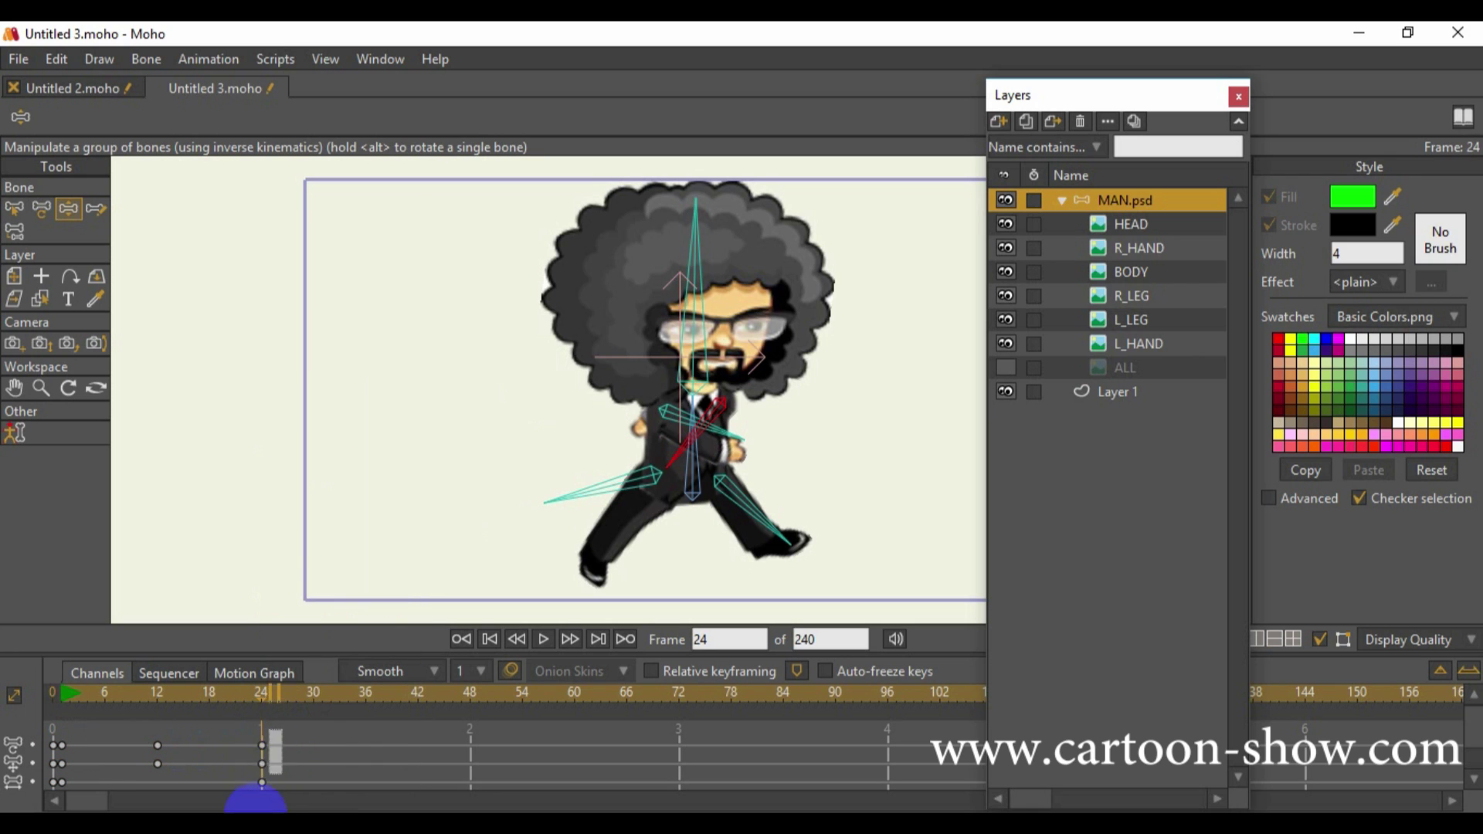
pyautogui.rightClick(264, 744)
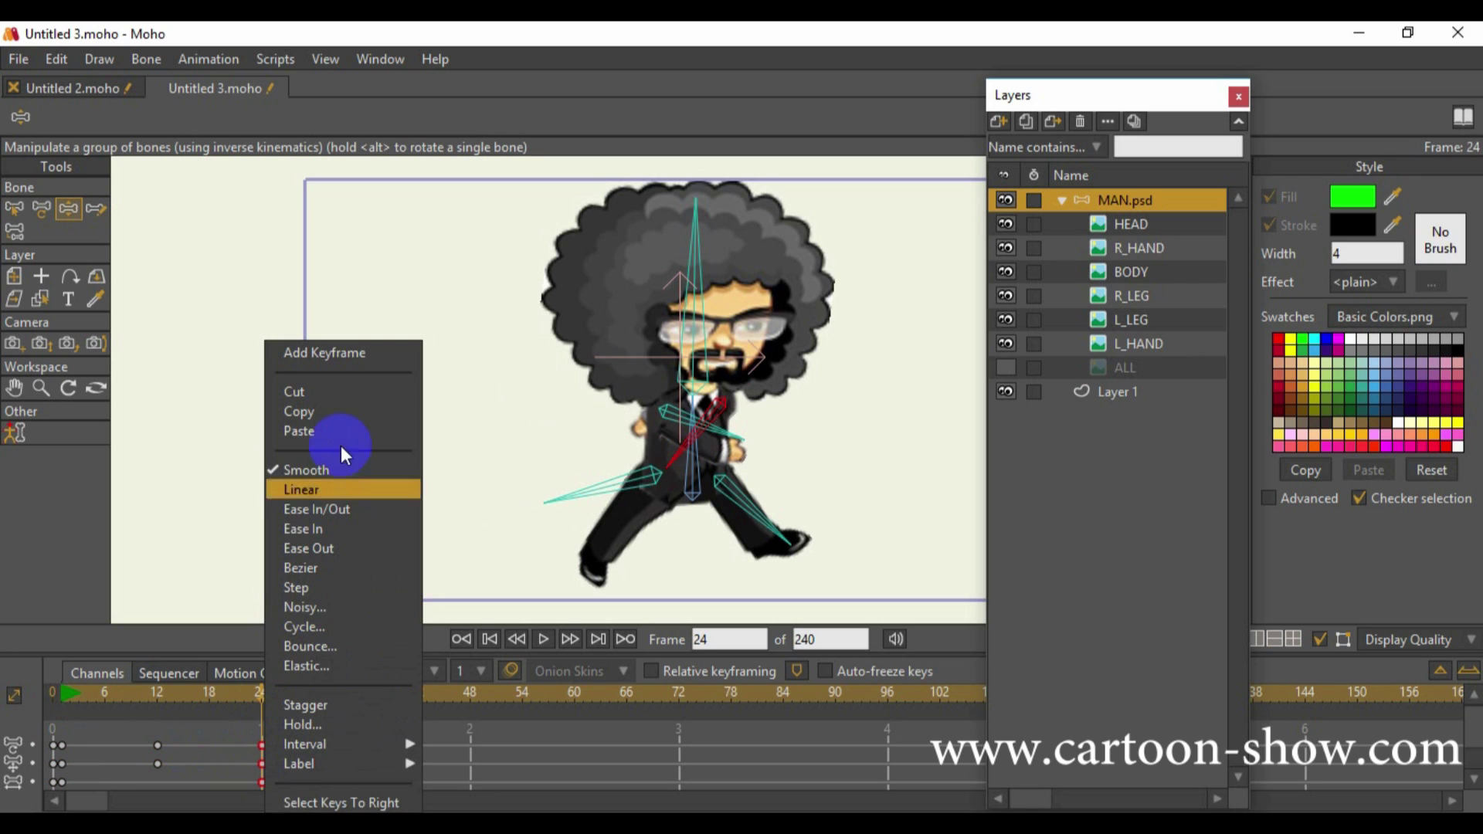
pyautogui.click(322, 627)
pyautogui.click(892, 444)
pyautogui.write('22')
pyautogui.click(919, 448)
pyautogui.click(912, 478)
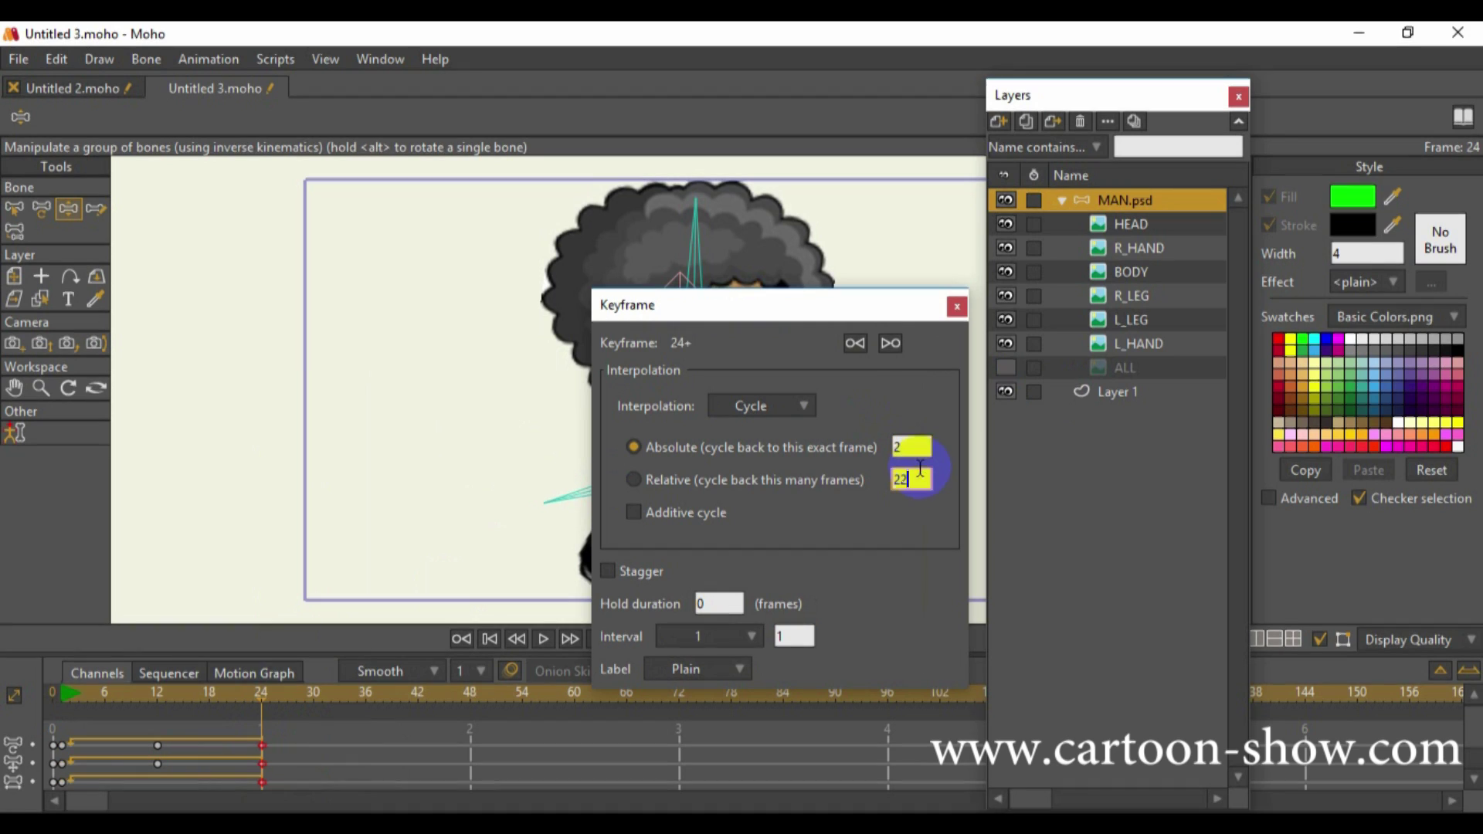
pyautogui.click(959, 307)
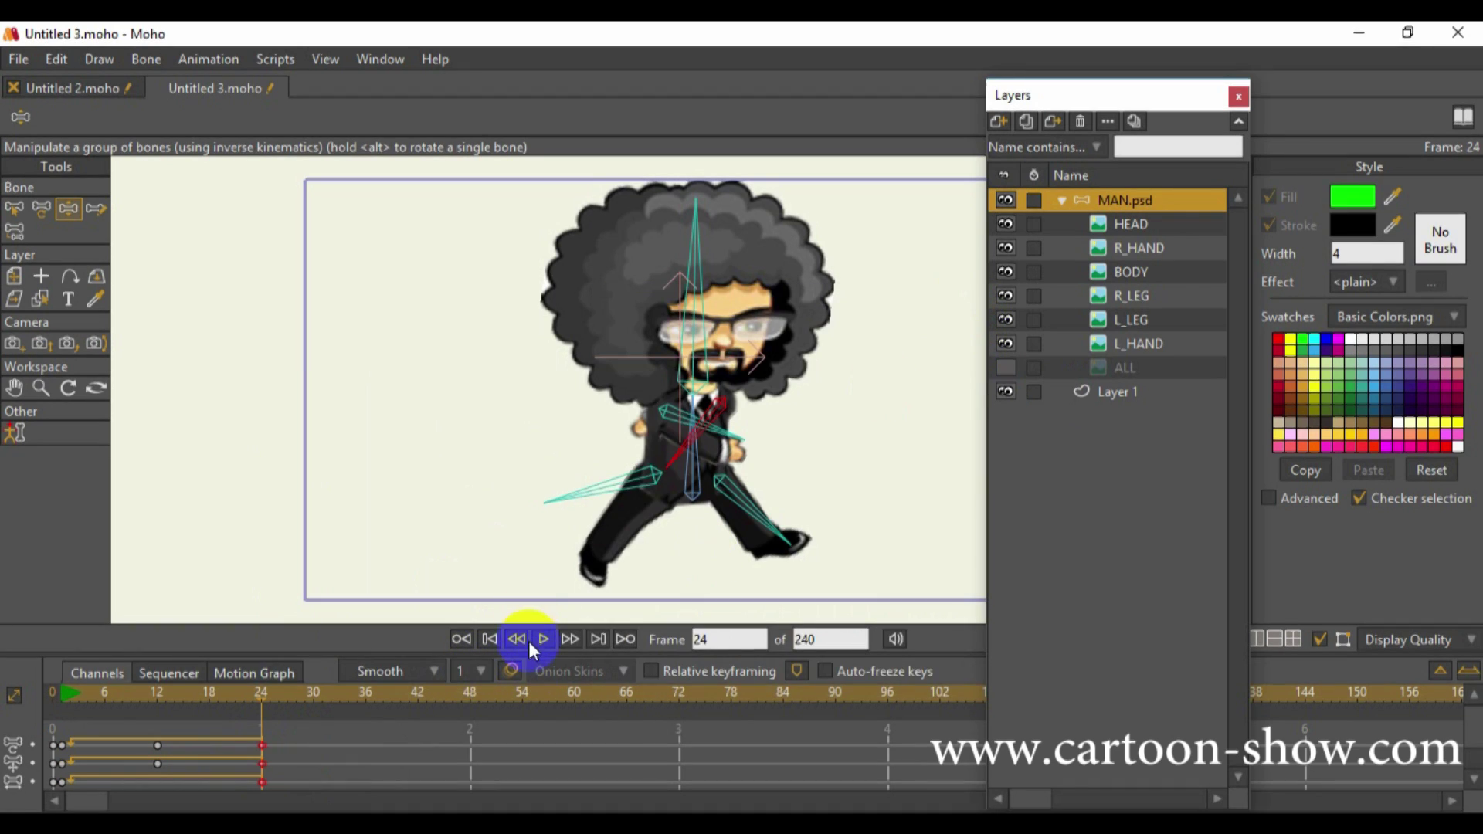
# Hide the bone overlays on the canvas and play the looping walk cycle to check it
pyautogui.click(1319, 641)
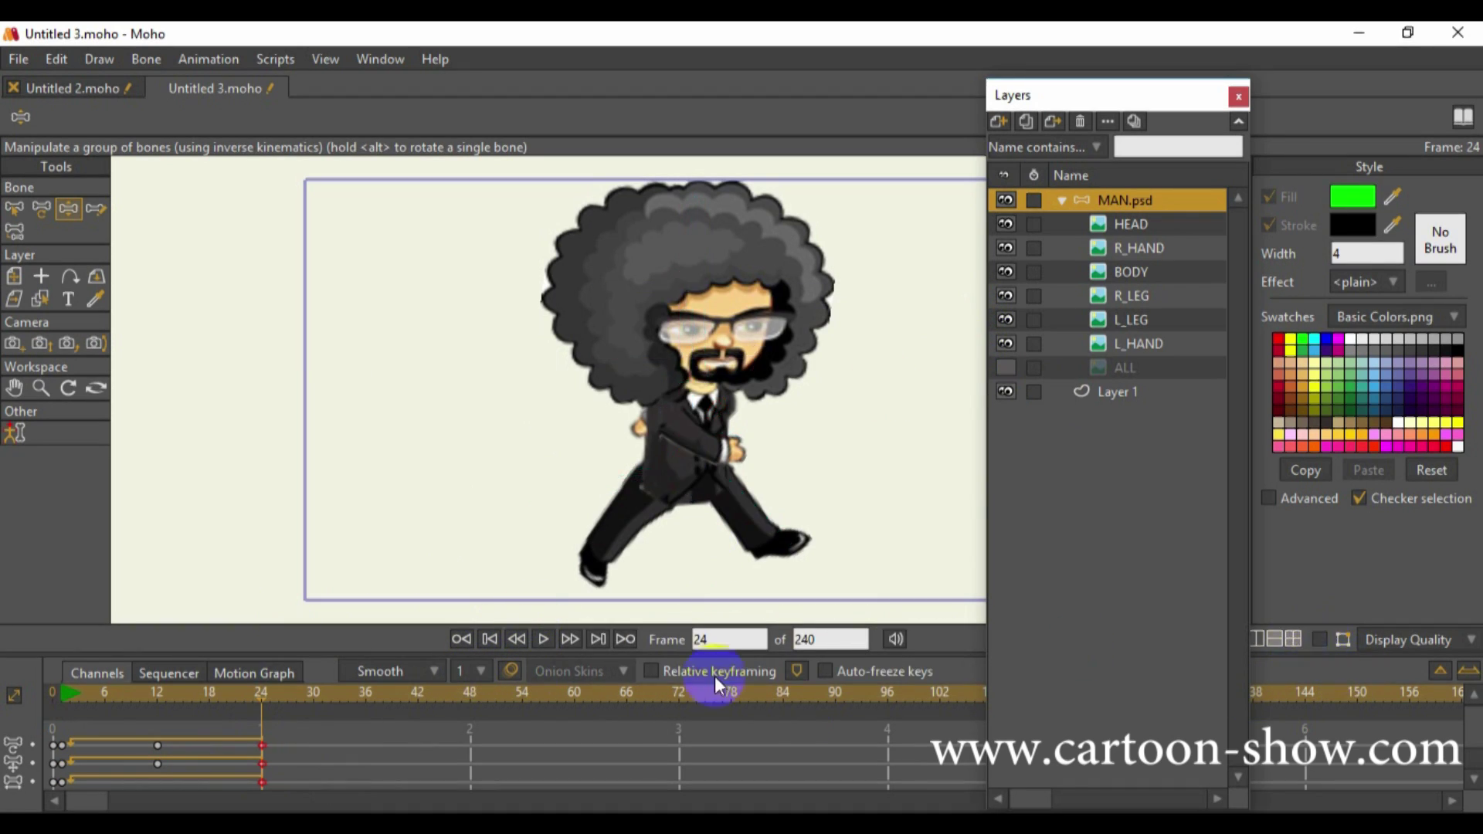
pyautogui.click(540, 638)
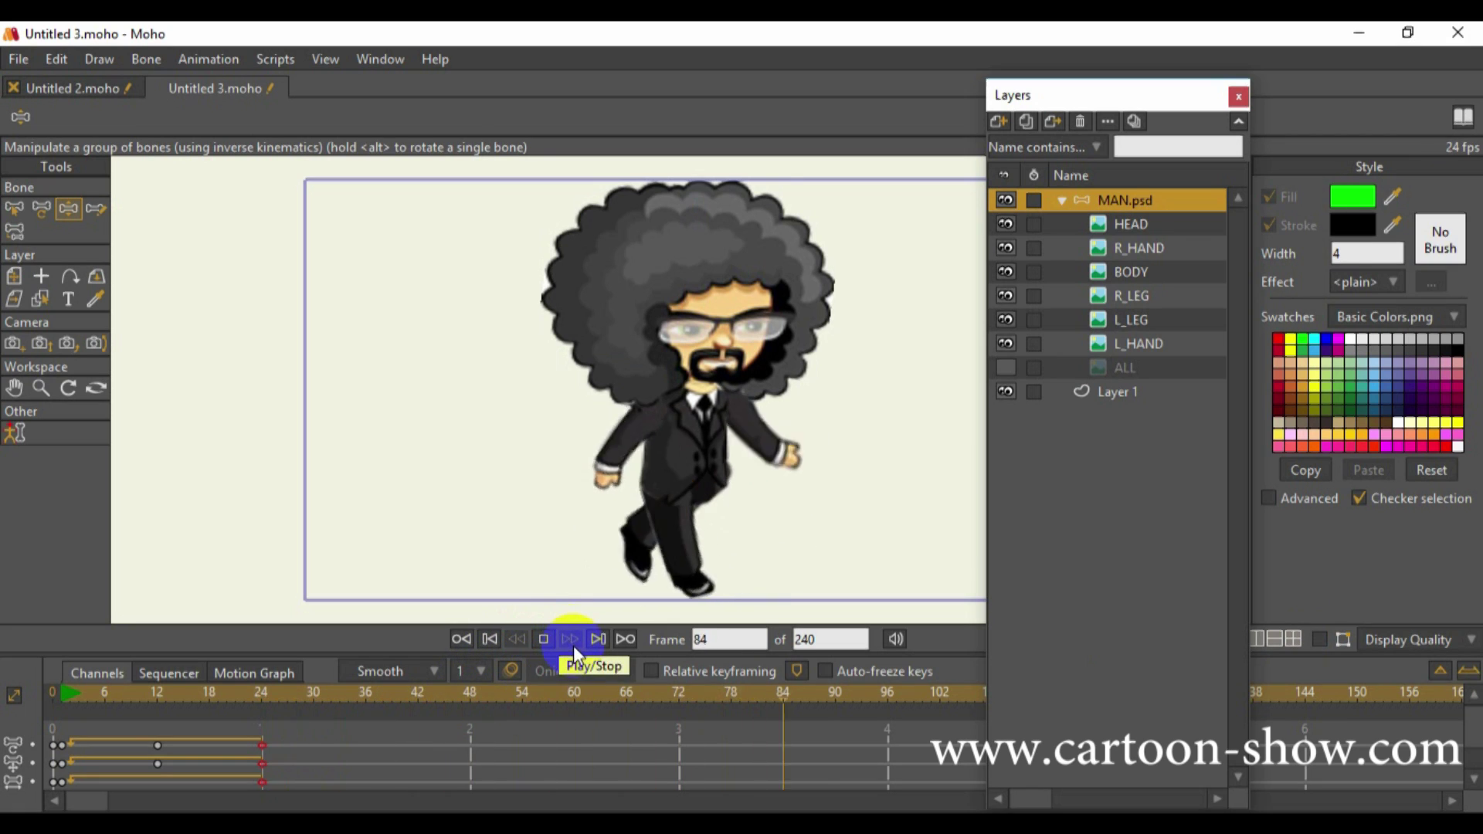
pyautogui.click(571, 641)
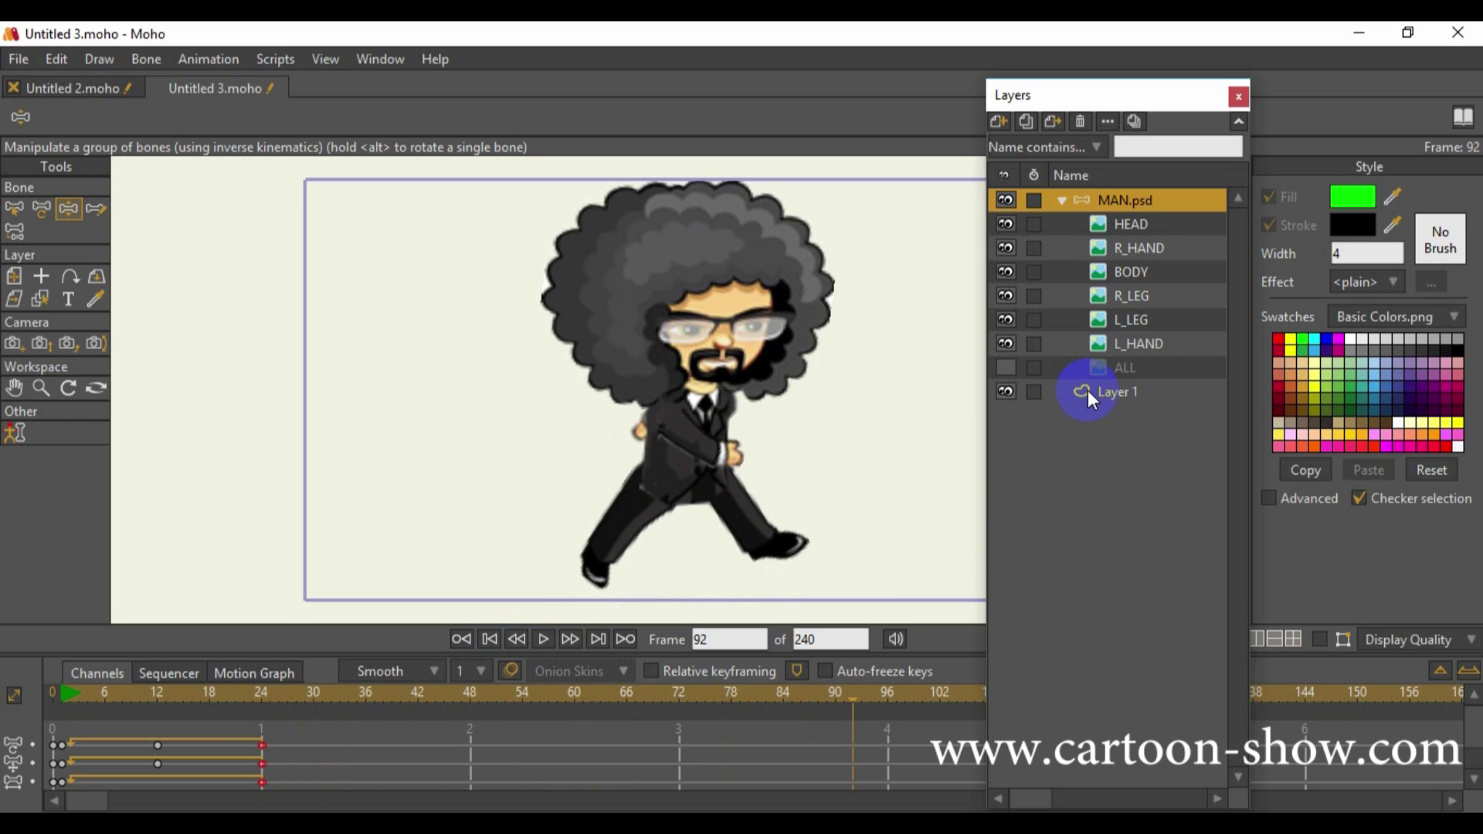
# At frame 0, add the card01-car image from the Desktop test folder as a new image layer
pyautogui.click(996, 121)
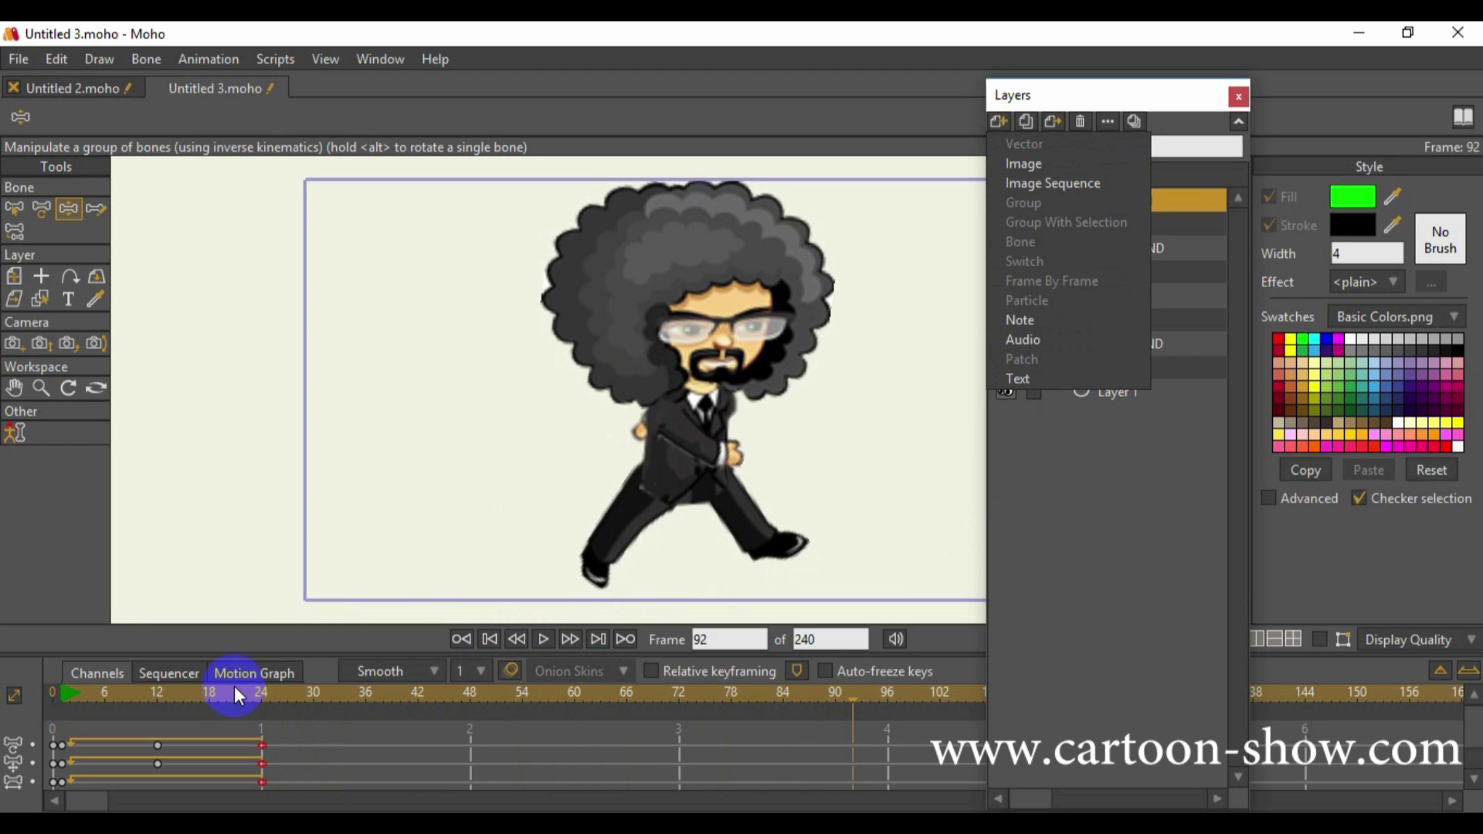
pyautogui.moveTo(234, 694); pyautogui.dragTo(10, 695)
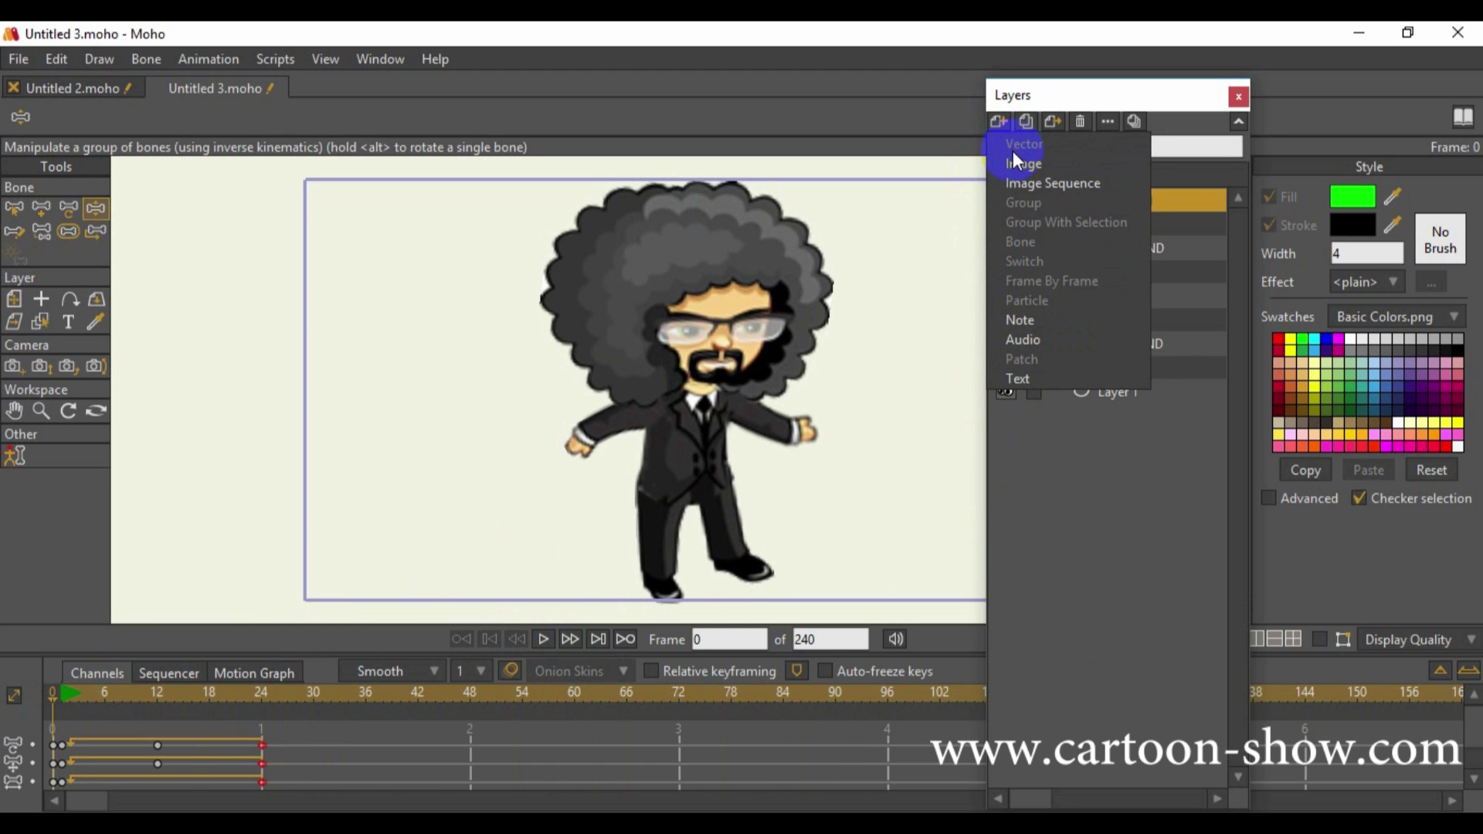
pyautogui.click(1050, 125)
pyautogui.click(1003, 118)
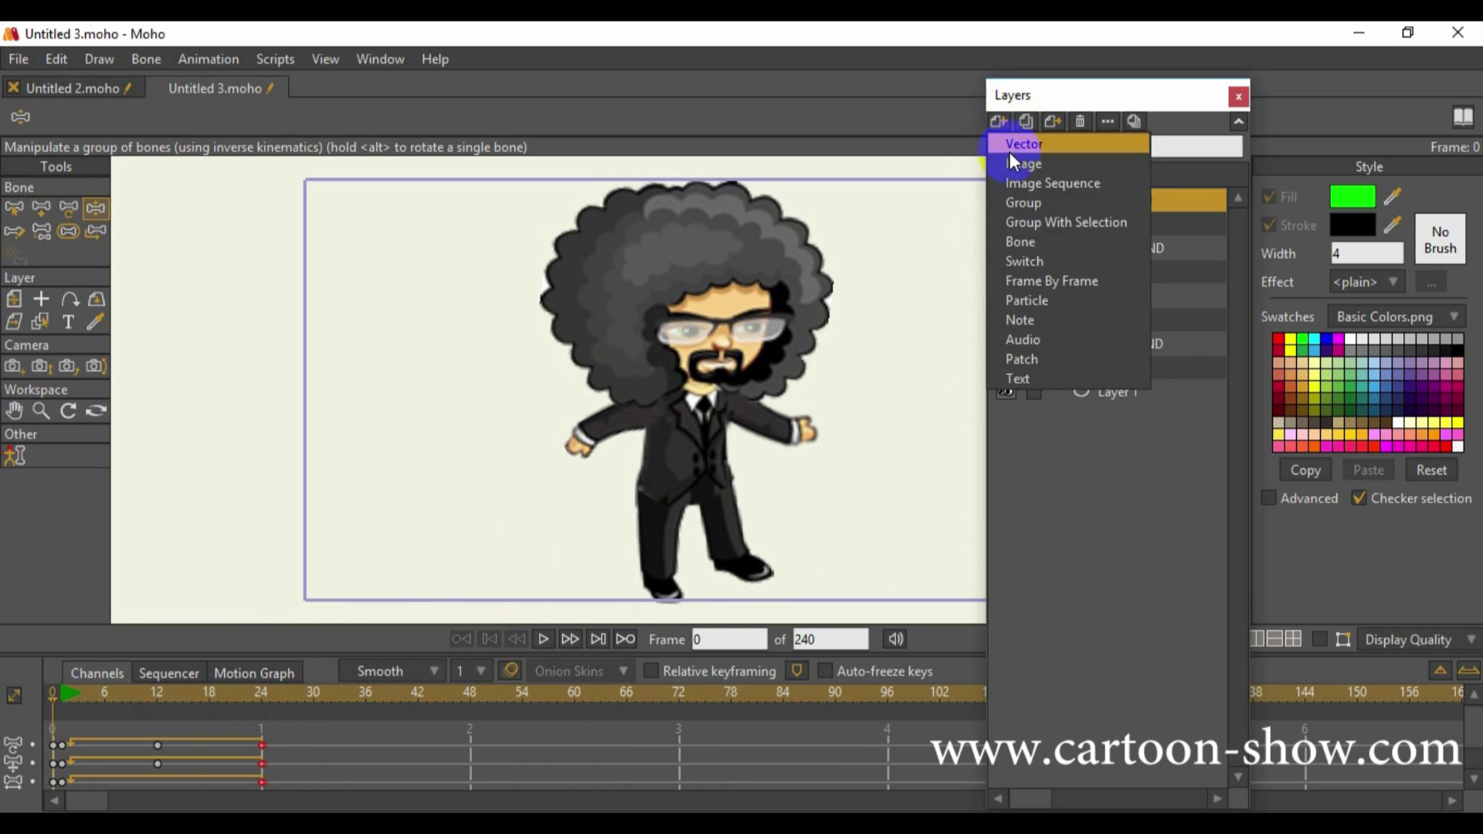
pyautogui.click(1009, 161)
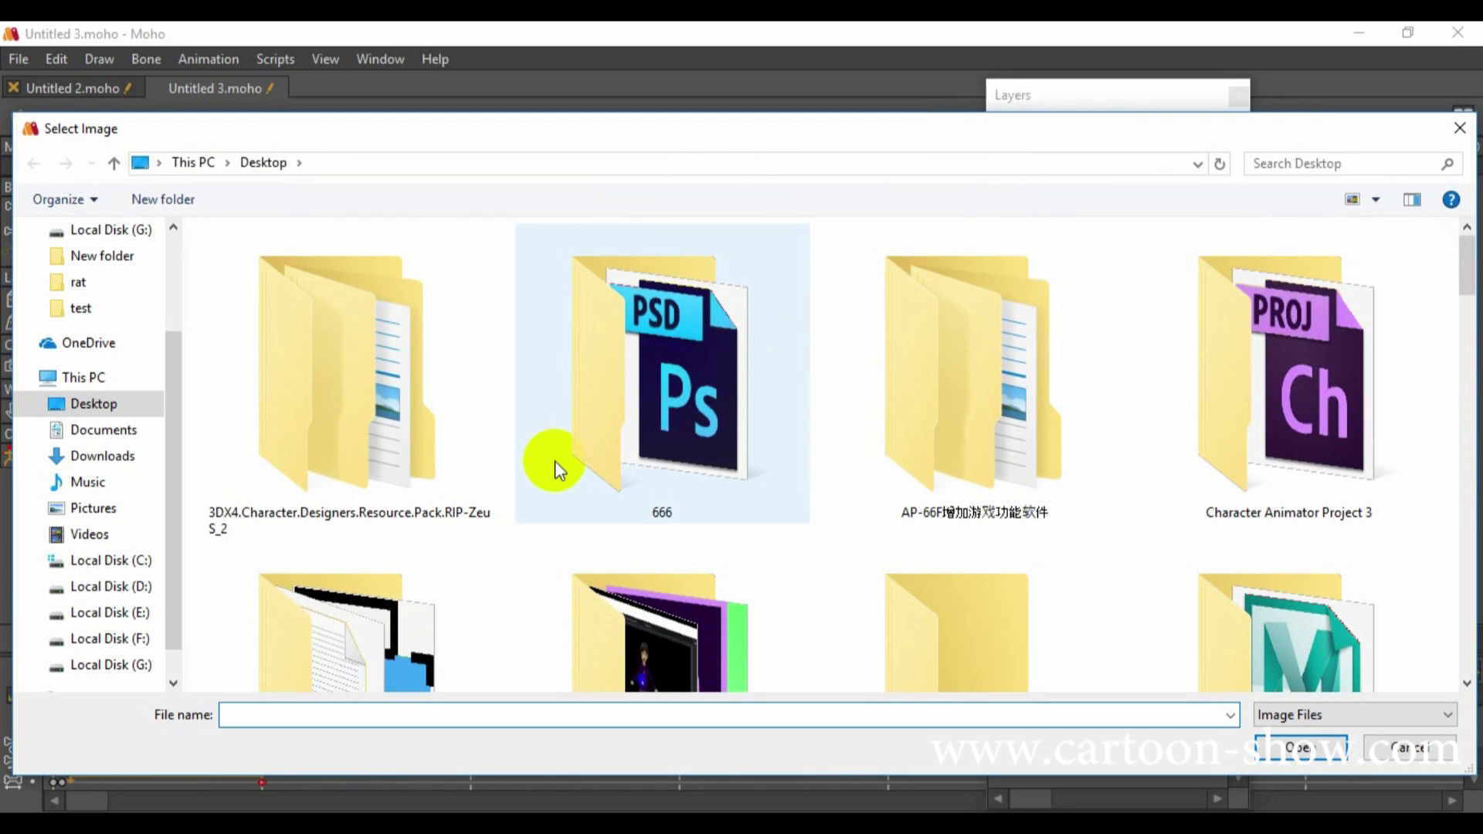
pyautogui.scroll(-3, 556, 468)
pyautogui.click(927, 585)
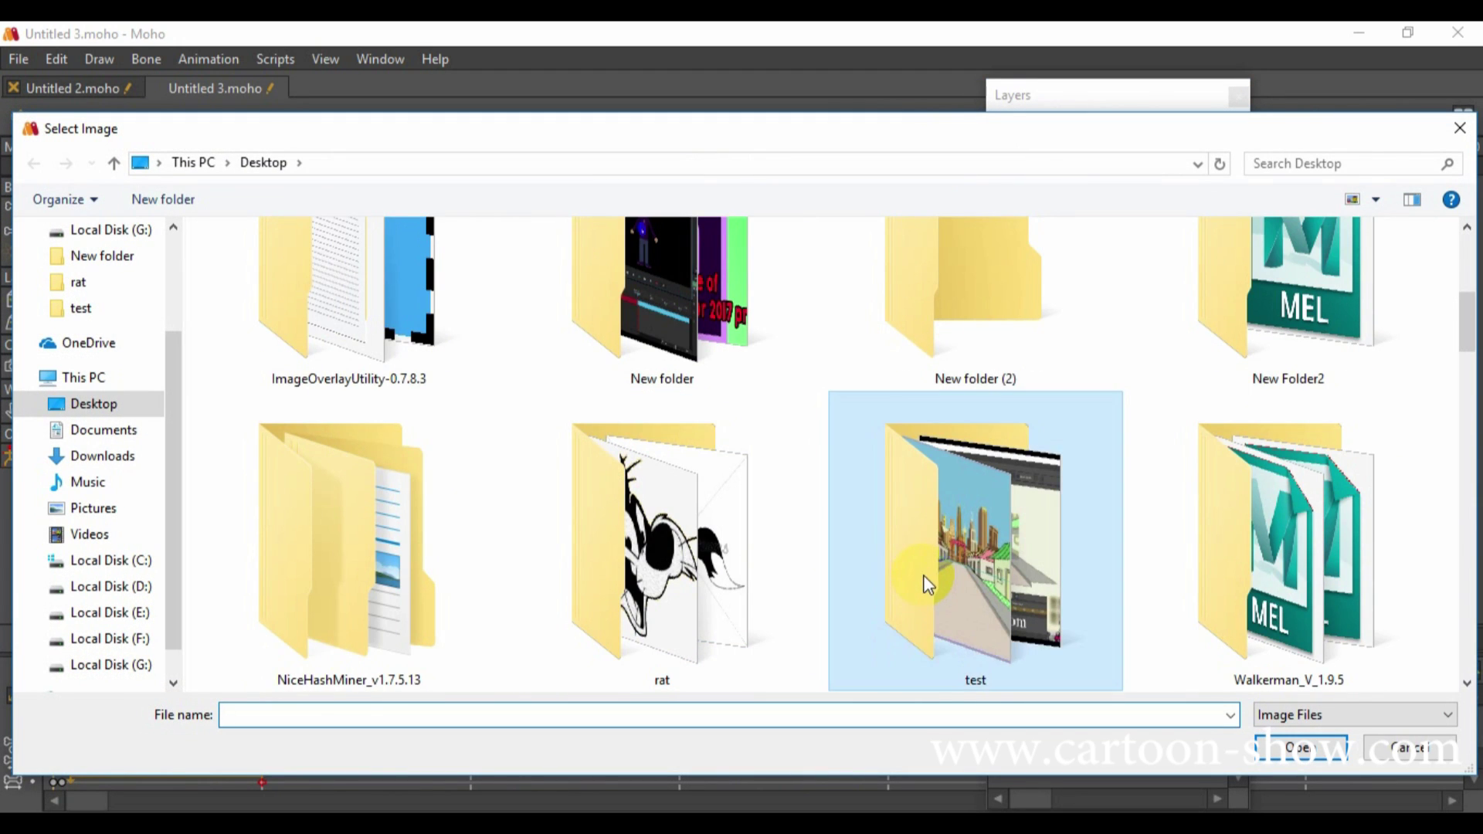
pyautogui.doubleClick(926, 585)
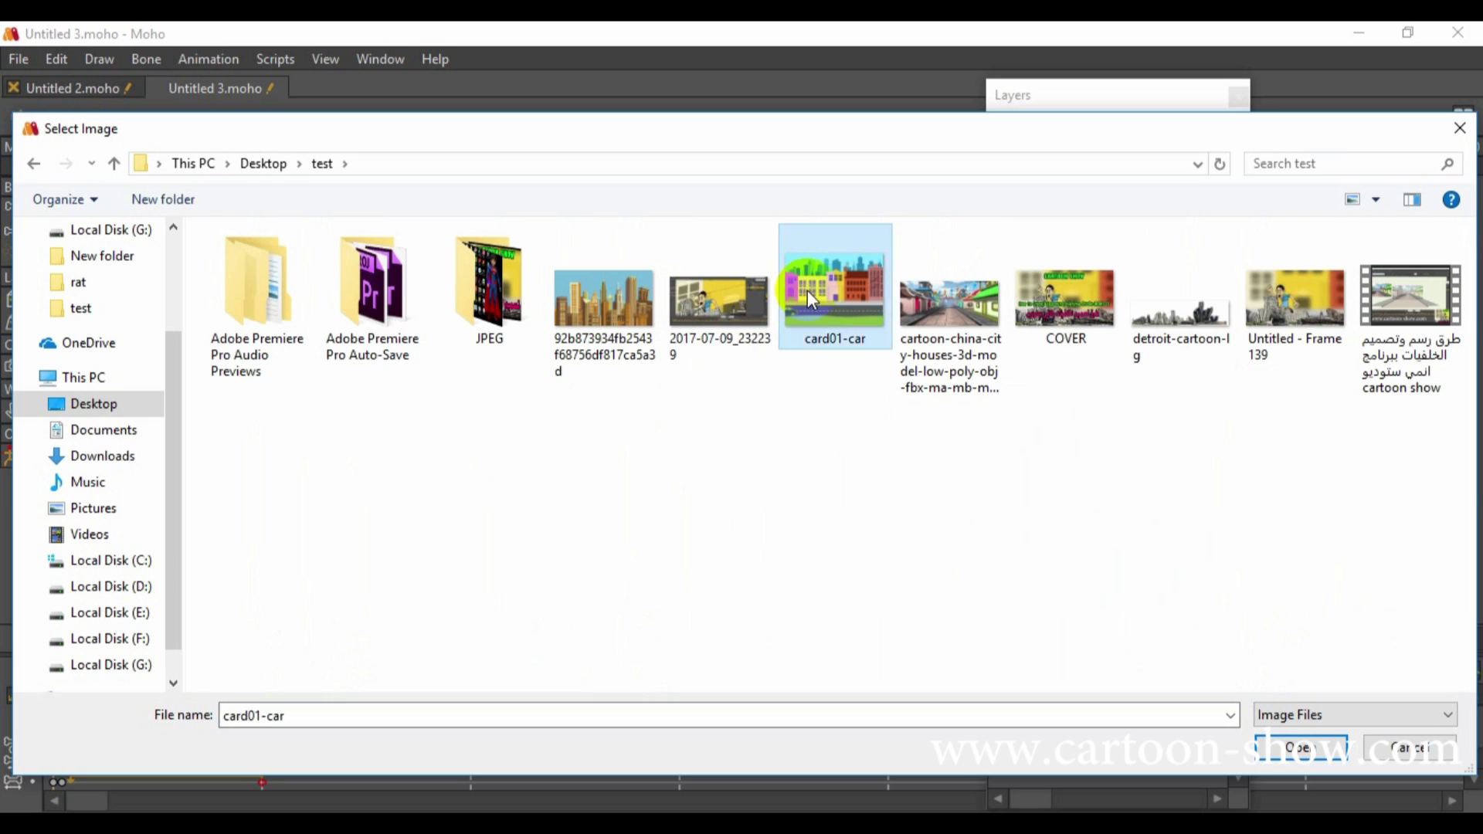
pyautogui.doubleClick(808, 293)
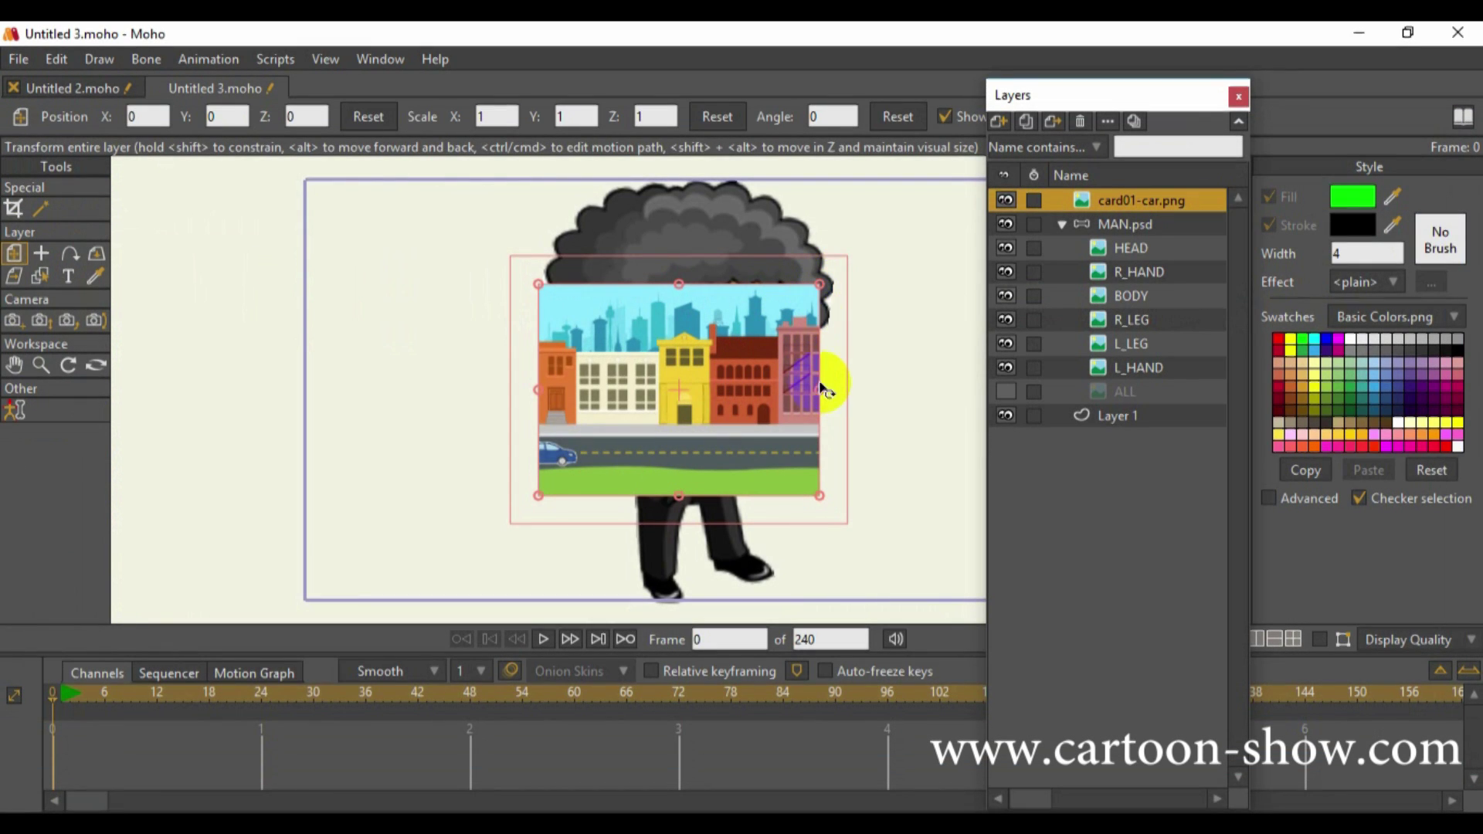
# Enlarge and stretch the card01-car.png background to a scale of about 8.52 in X and 2.88 in Y and Z
pyautogui.moveTo(819, 284); pyautogui.dragTo(1141, 159)
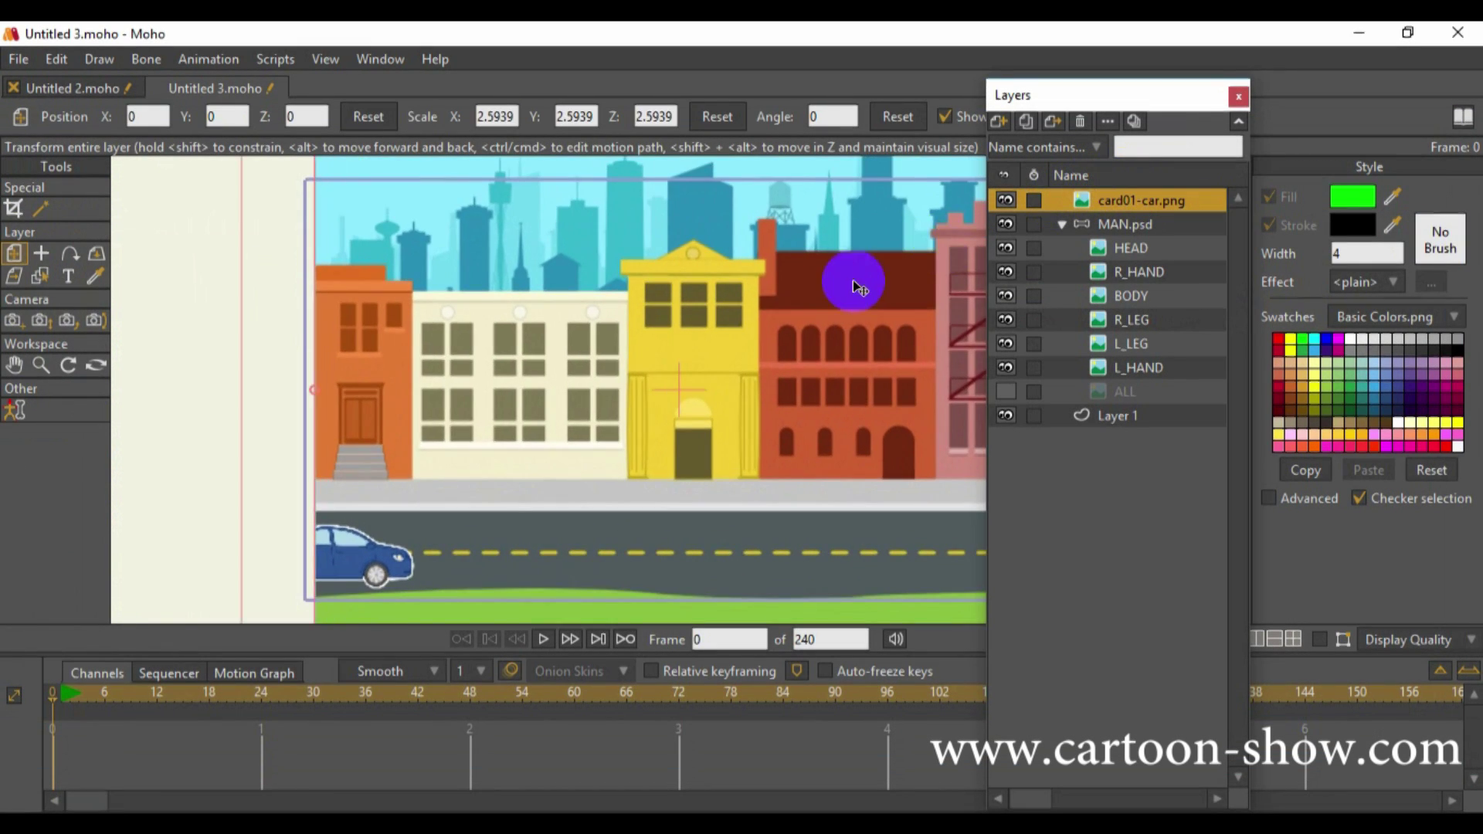
pyautogui.scroll(-4, 850, 281)
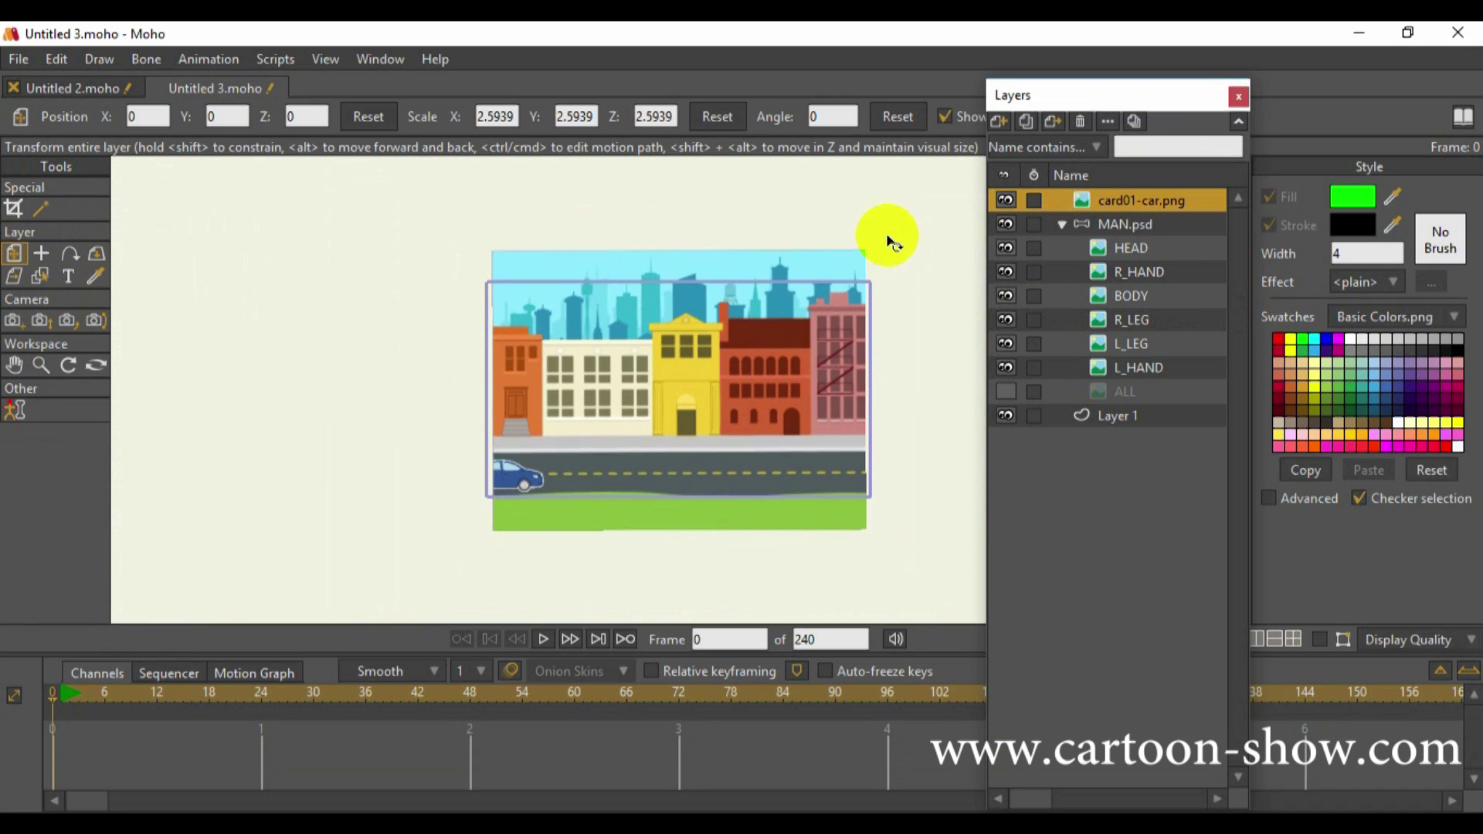
pyautogui.moveTo(860, 248); pyautogui.dragTo(1329, 392)
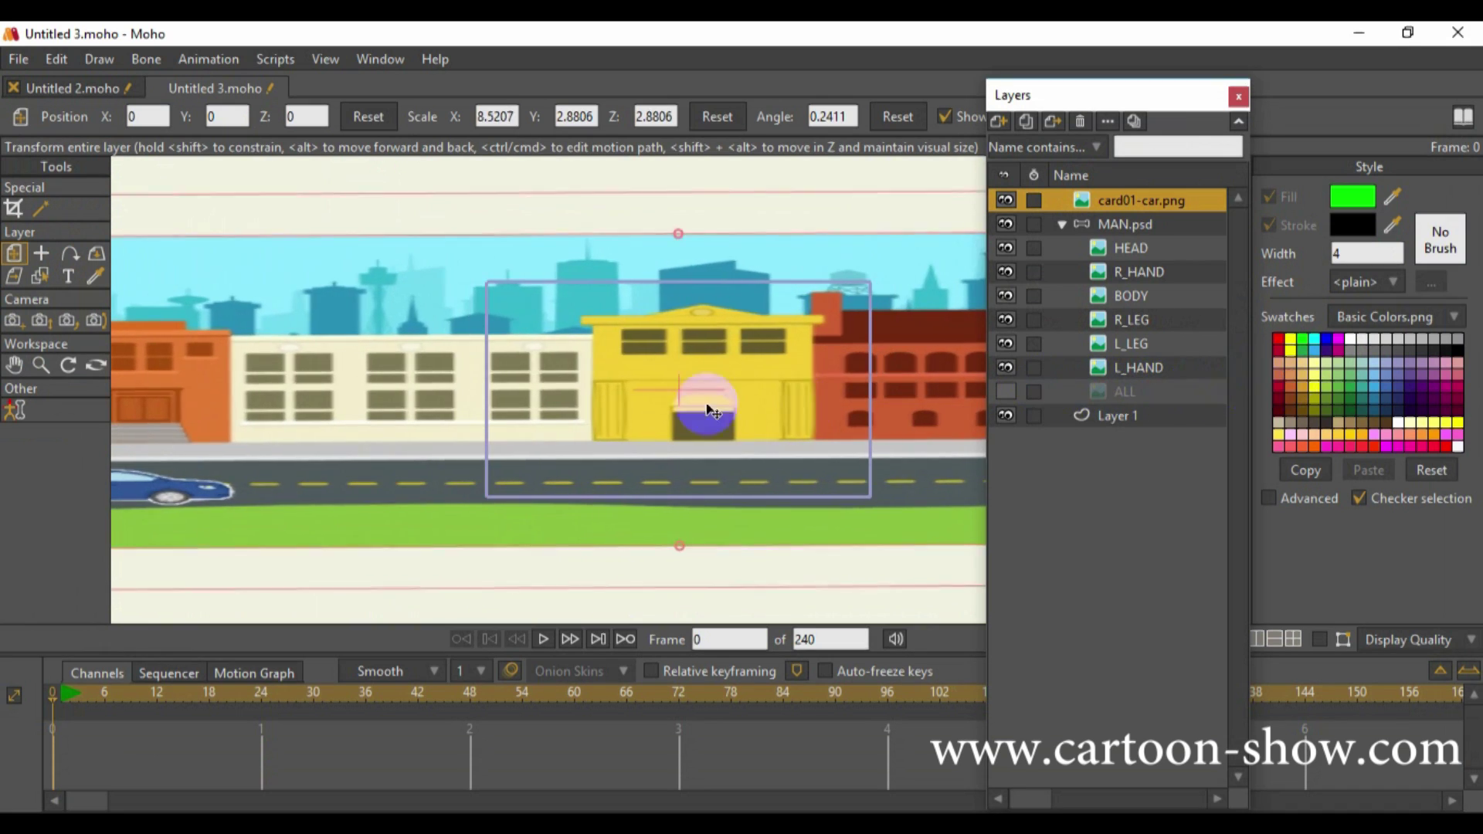
# Move the card01-car.png layer below MAN.psd and position the background at about X 3.81, Y -0.32
pyautogui.moveTo(776, 418); pyautogui.dragTo(1001, 422)
pyautogui.moveTo(1124, 205); pyautogui.dragTo(1151, 415)
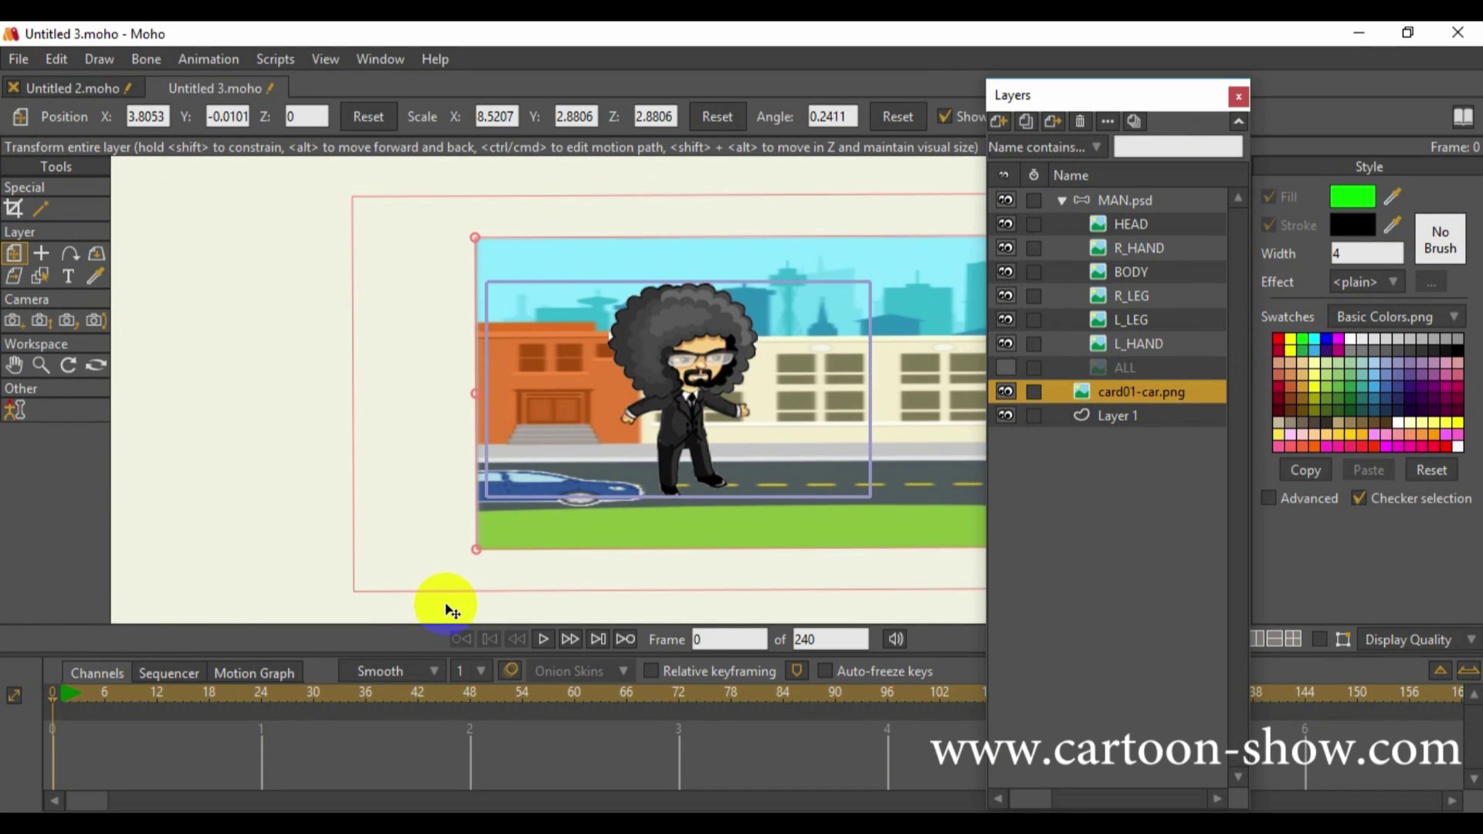
pyautogui.moveTo(594, 454); pyautogui.dragTo(595, 488)
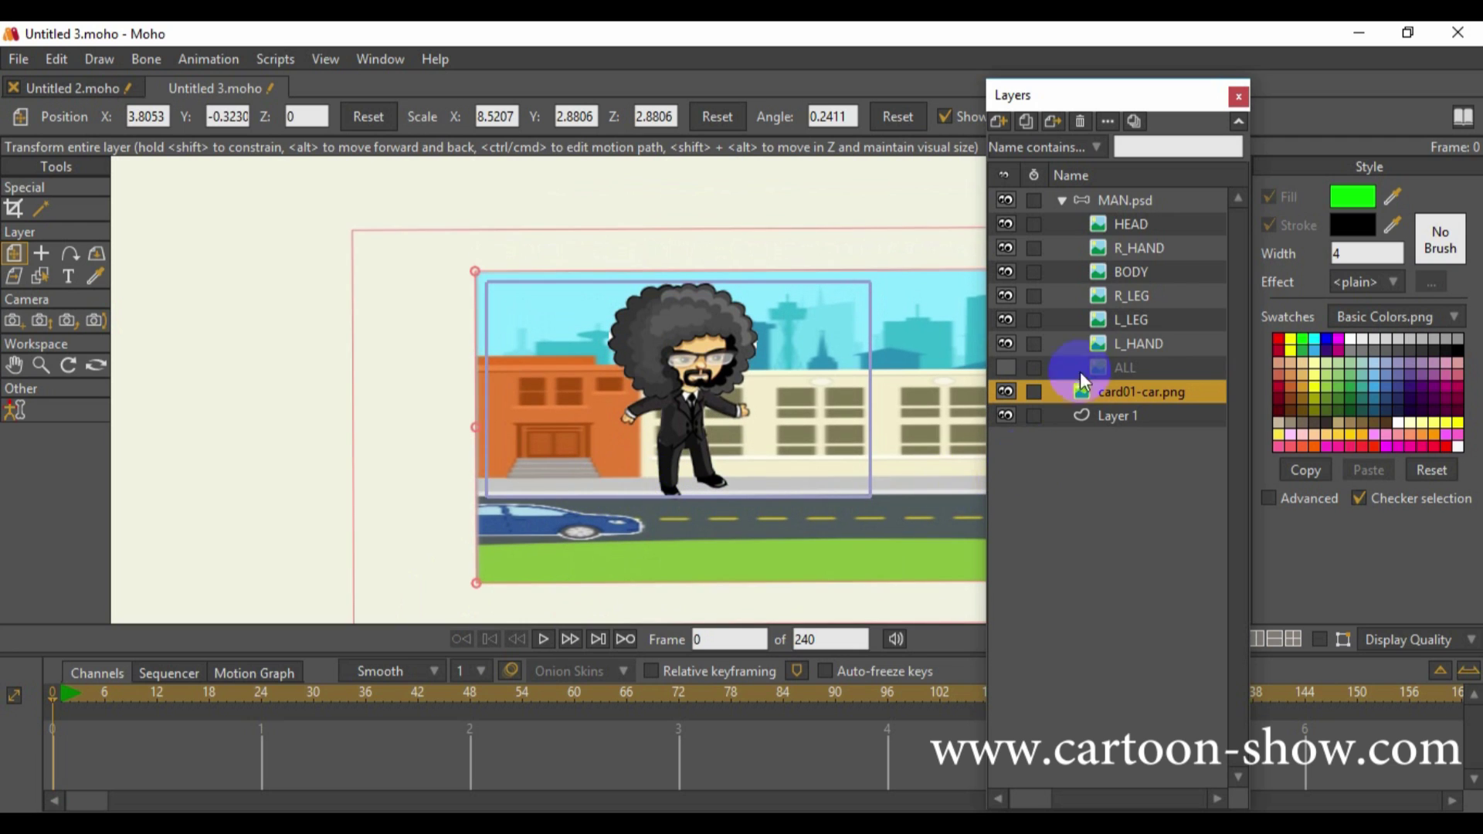
# Shrink the MAN.psd layer to a scale of about 2.37 and place the character on the sidewalk at about X -0.13, Y -0.28
pyautogui.click(1105, 200)
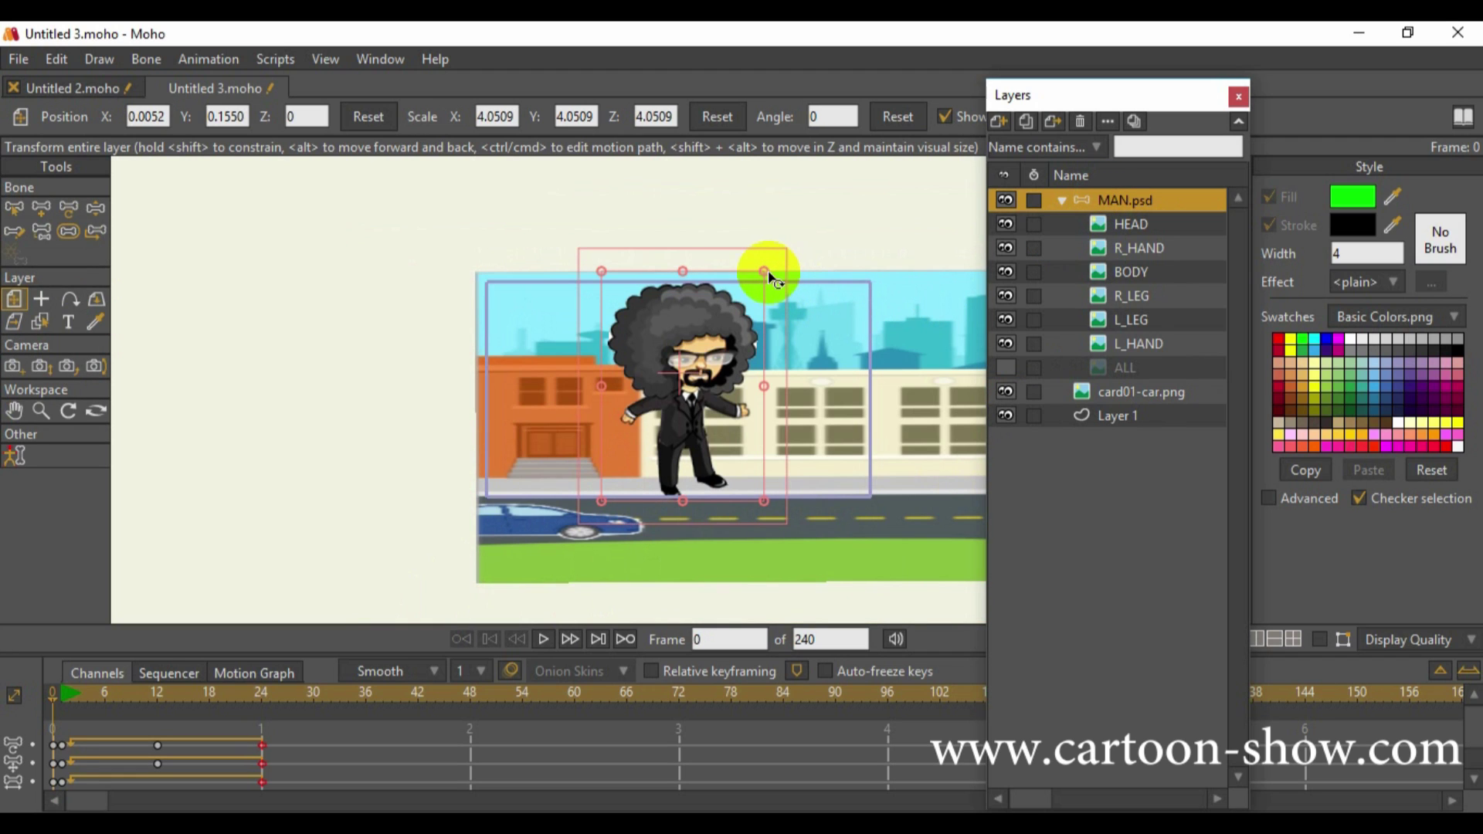
pyautogui.moveTo(764, 272); pyautogui.dragTo(738, 325)
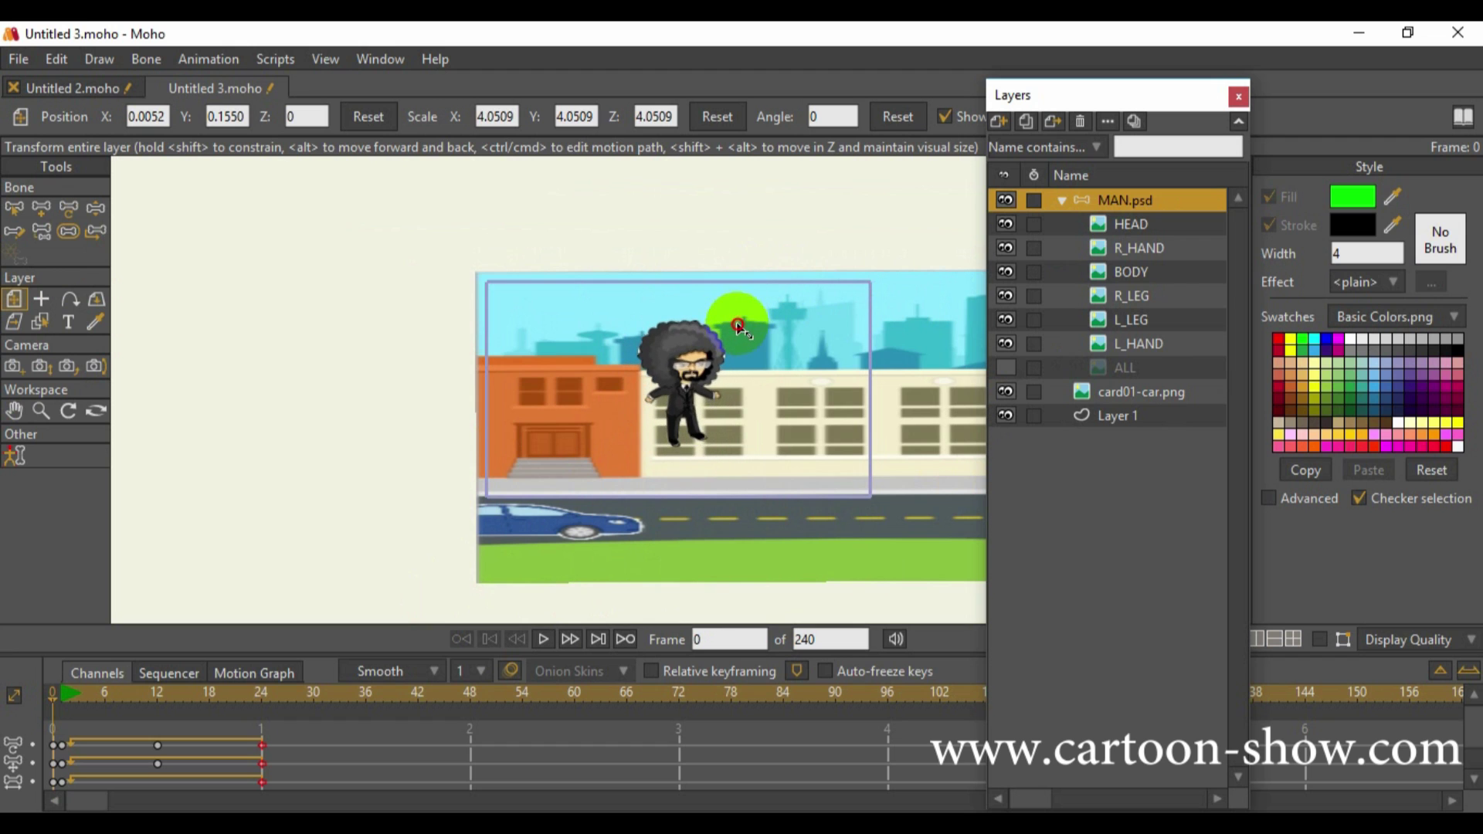
pyautogui.moveTo(692, 384); pyautogui.dragTo(673, 434)
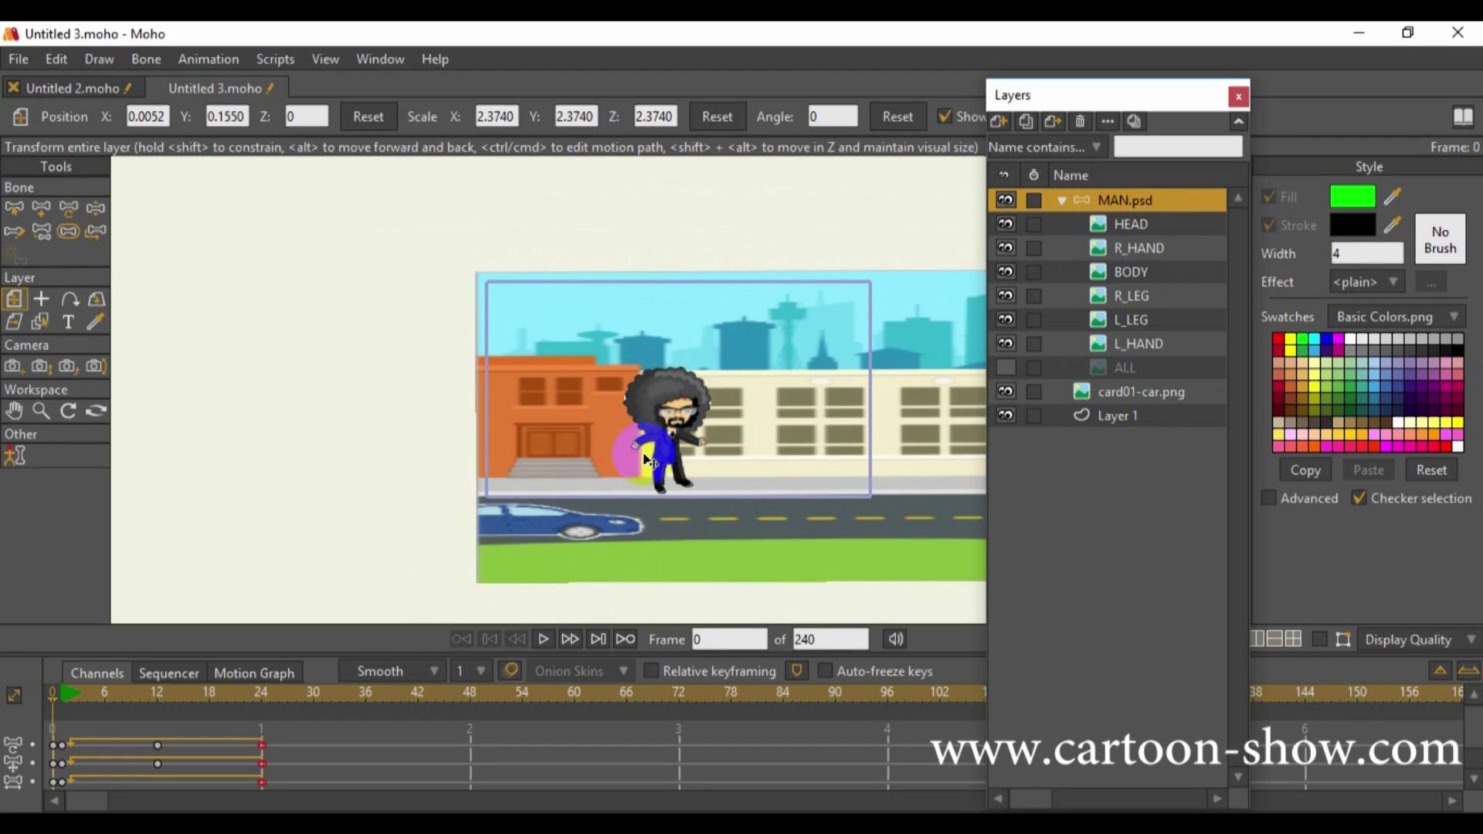
# Keyframe the card01-car.png layer's starting position at frame 1
pyautogui.click(61, 693)
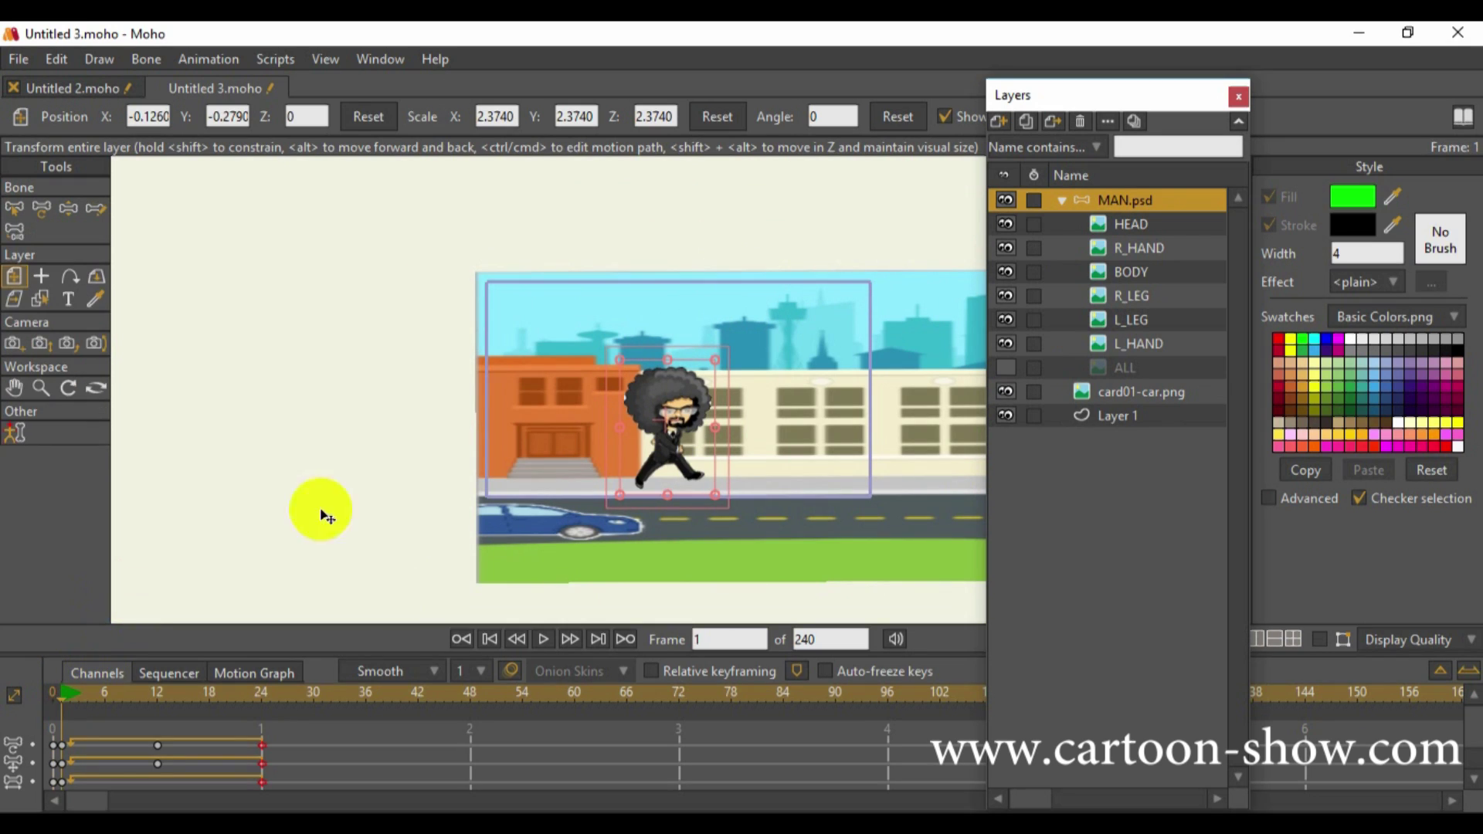
pyautogui.click(1105, 391)
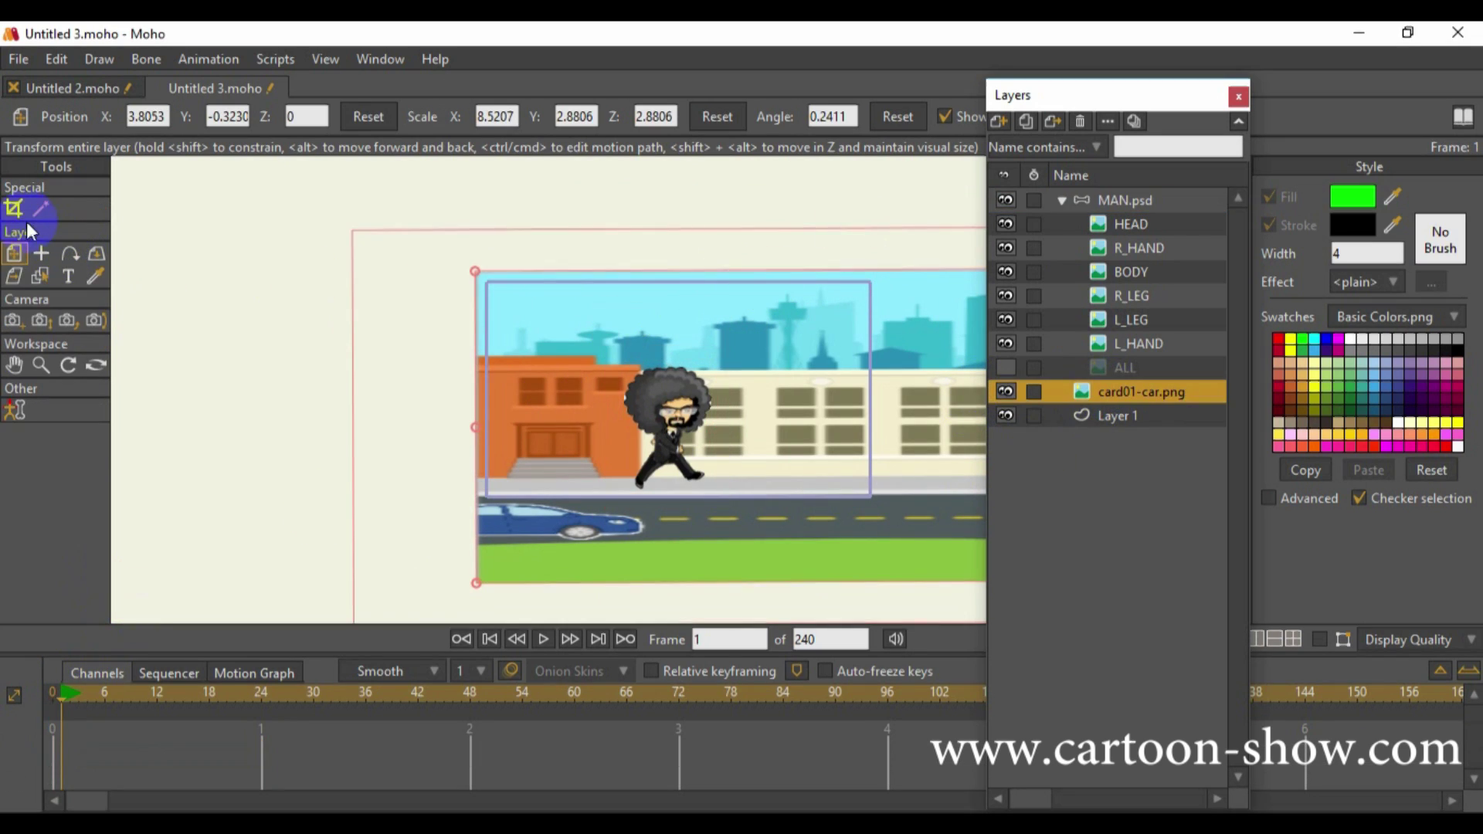
pyautogui.click(548, 441)
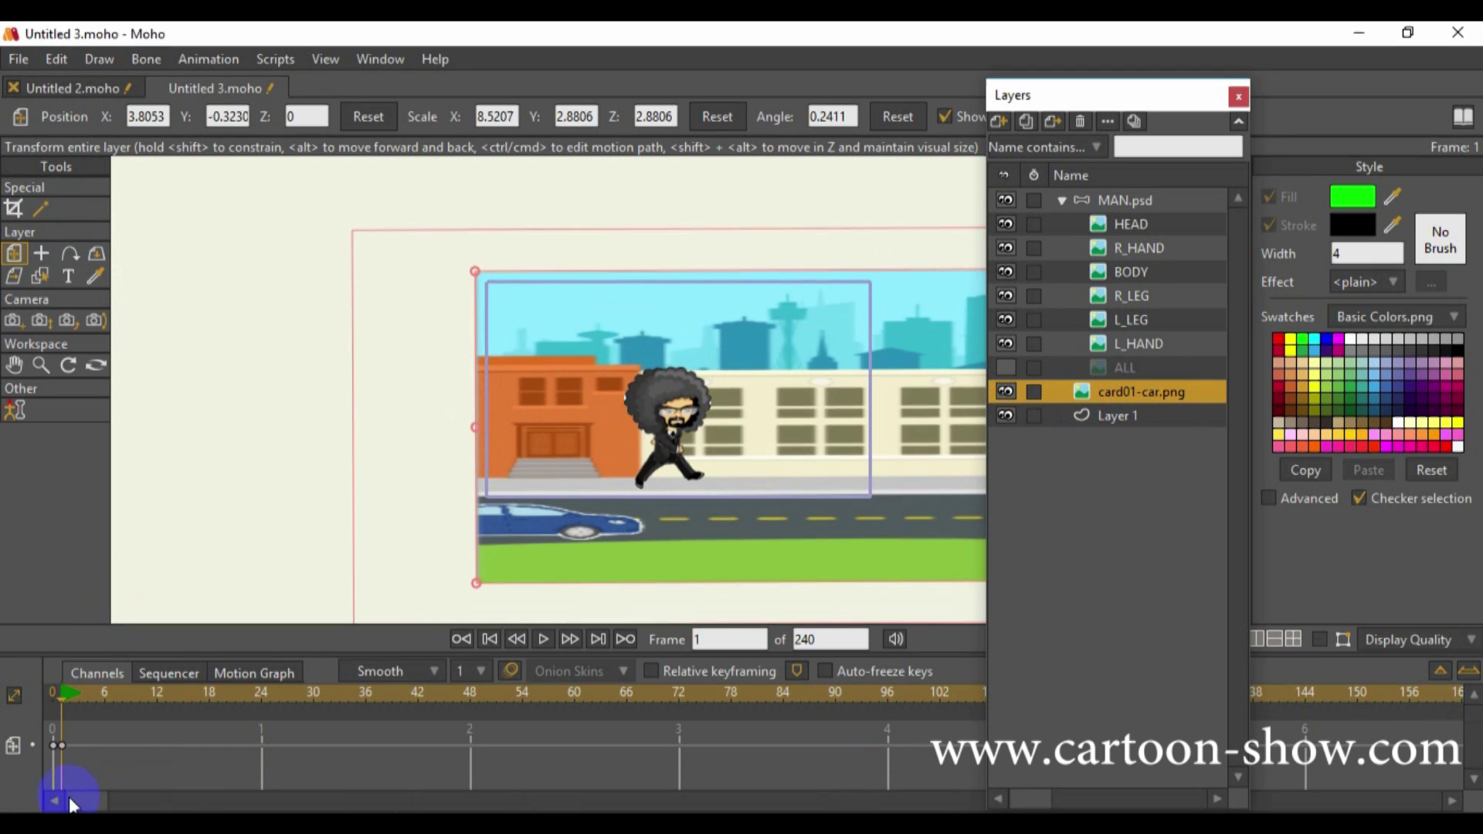
# At frame 233, slide the card01-car.png background leftward to about X -3.42, Y -0.30, past the character
pyautogui.moveTo(94, 806); pyautogui.dragTo(351, 805)
pyautogui.click(593, 699)
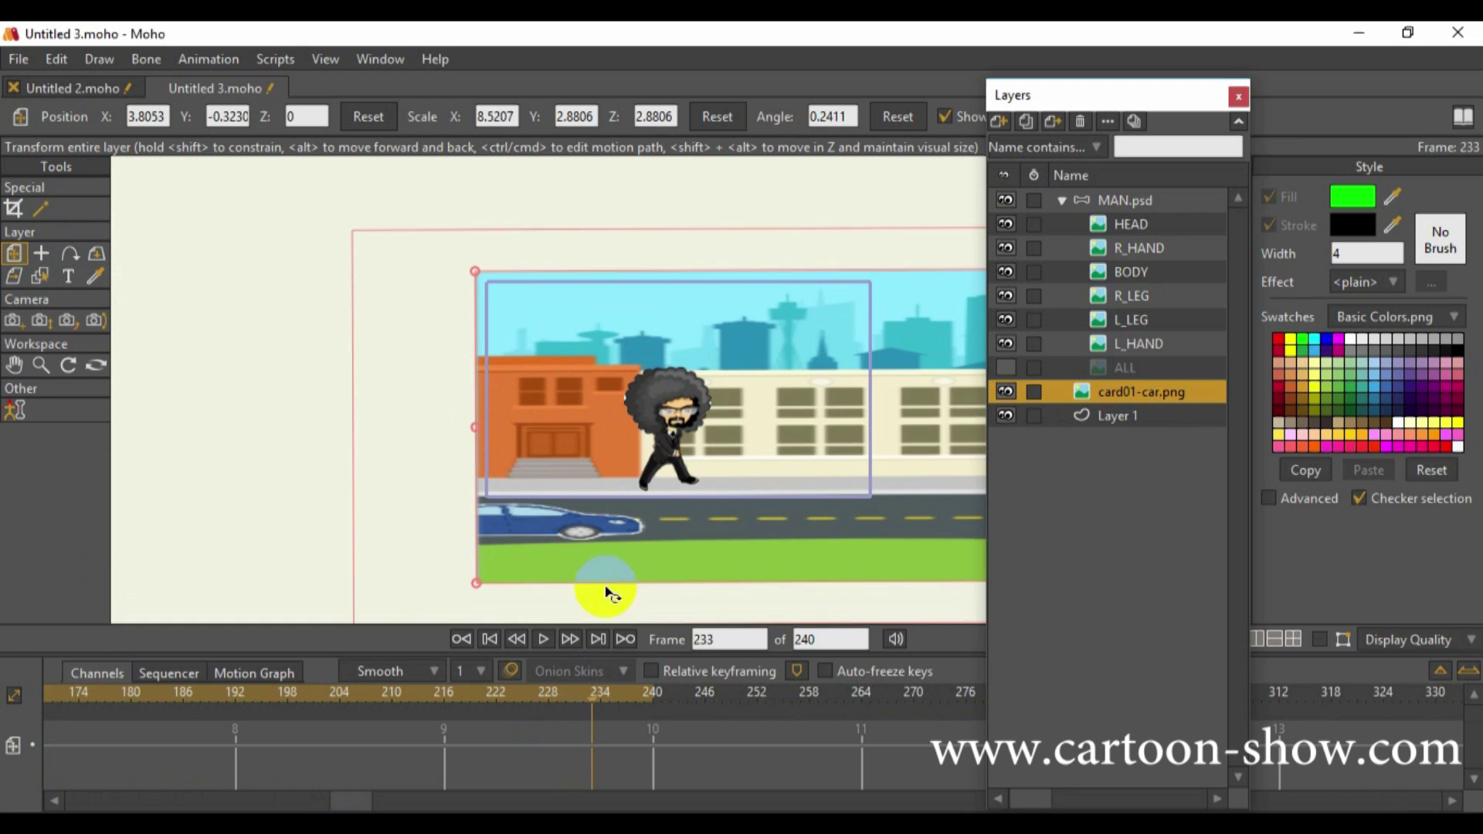
pyautogui.moveTo(612, 464); pyautogui.dragTo(12, 459)
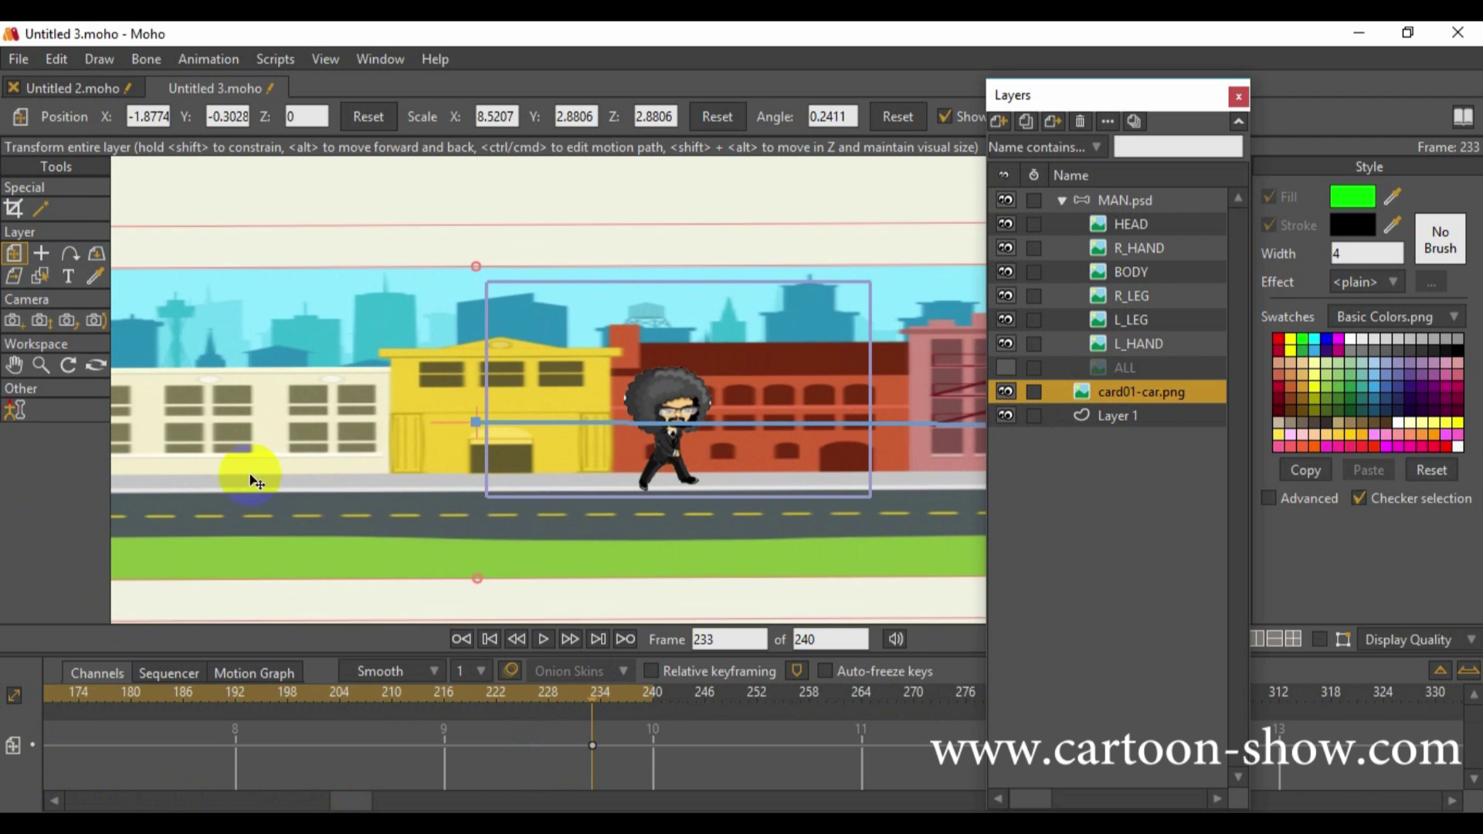
pyautogui.moveTo(415, 462); pyautogui.dragTo(243, 457)
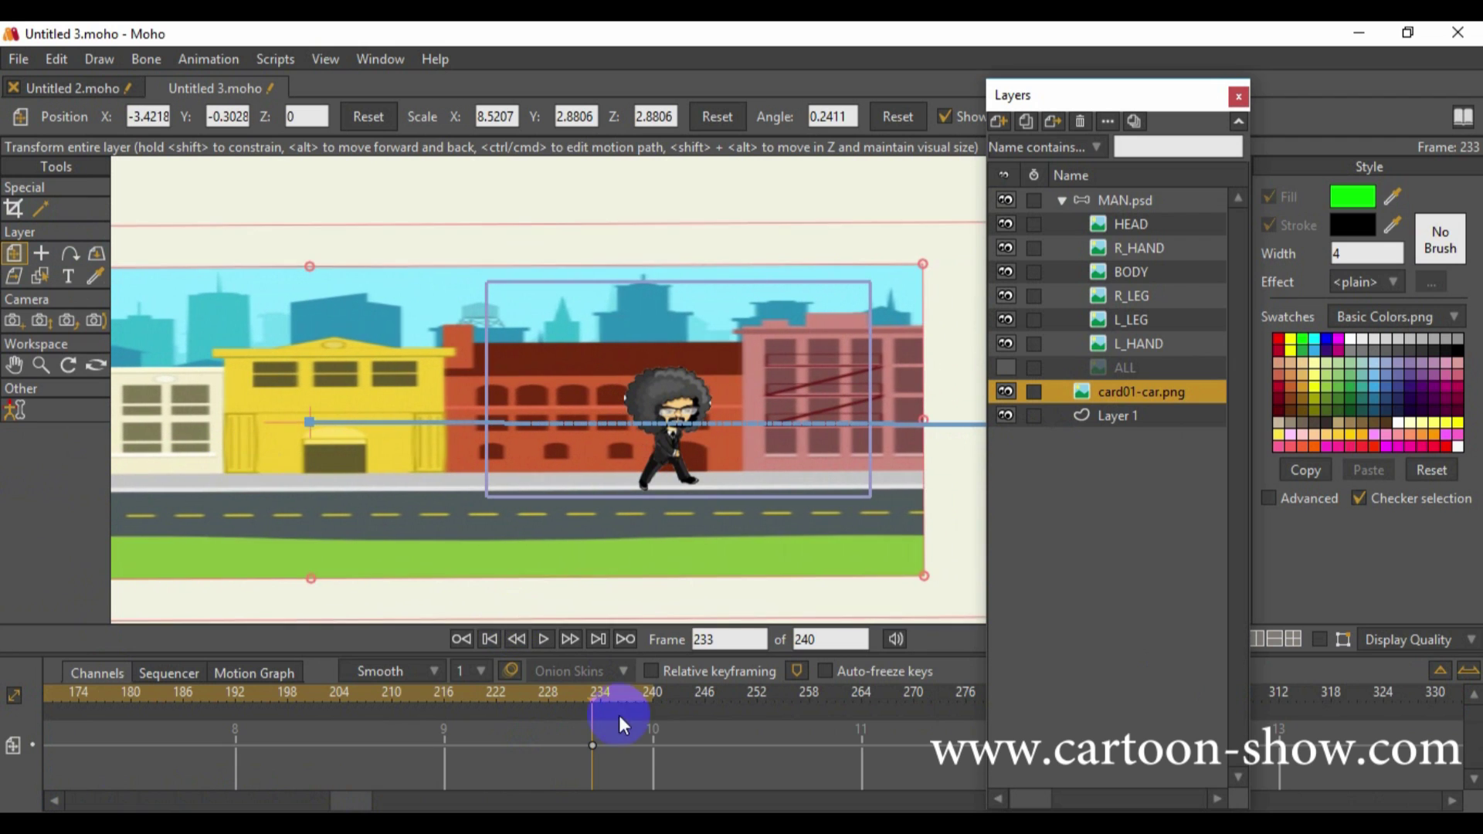
# Play the animation from the start in a closer view to check the walk against the moving background, and rewind to frame 0
pyautogui.click(491, 639)
pyautogui.scroll(6, 628, 521)
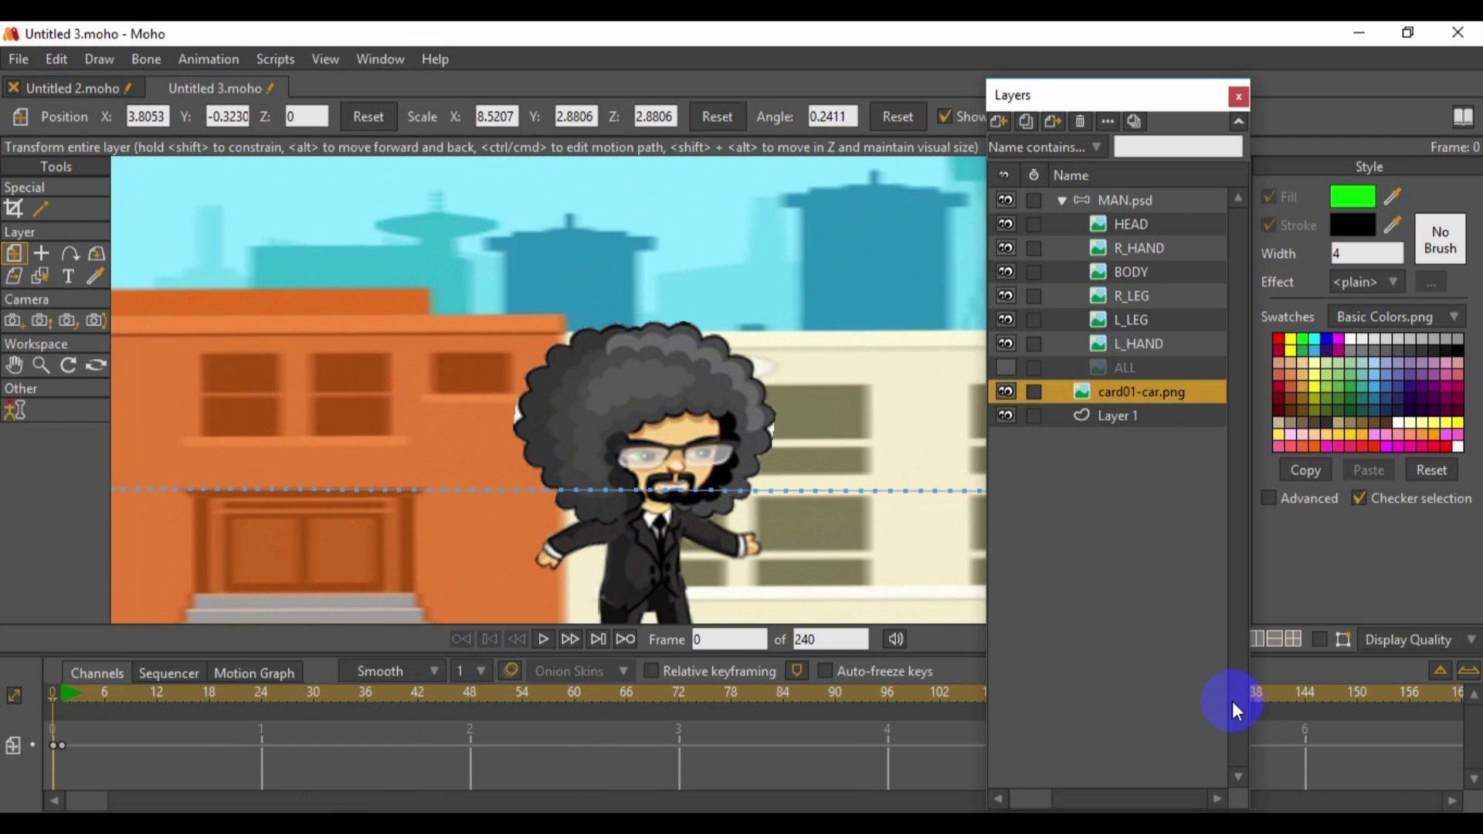
pyautogui.click(1104, 199)
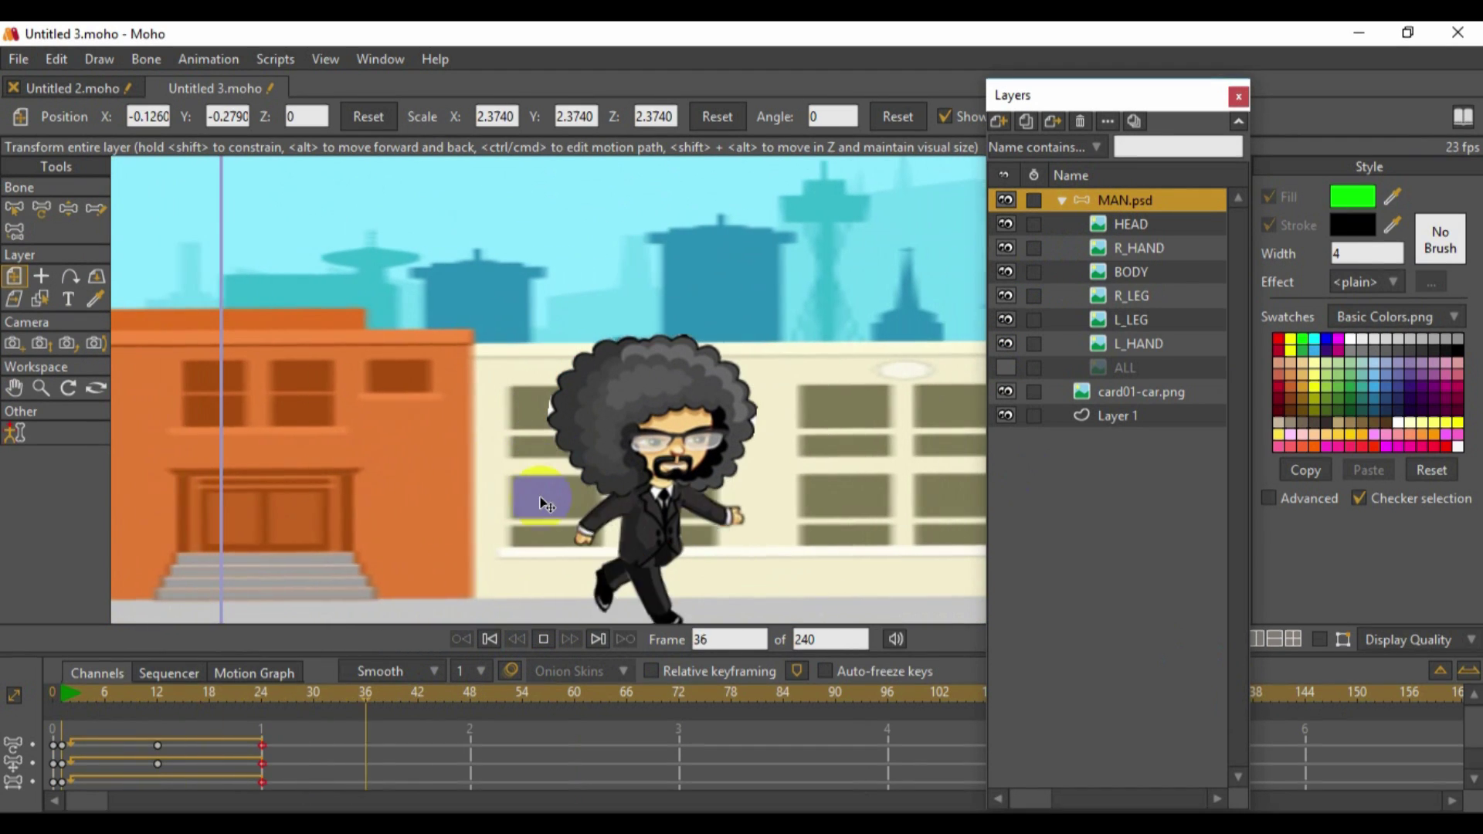
pyautogui.click(14, 388)
pyautogui.moveTo(410, 438); pyautogui.dragTo(330, 445)
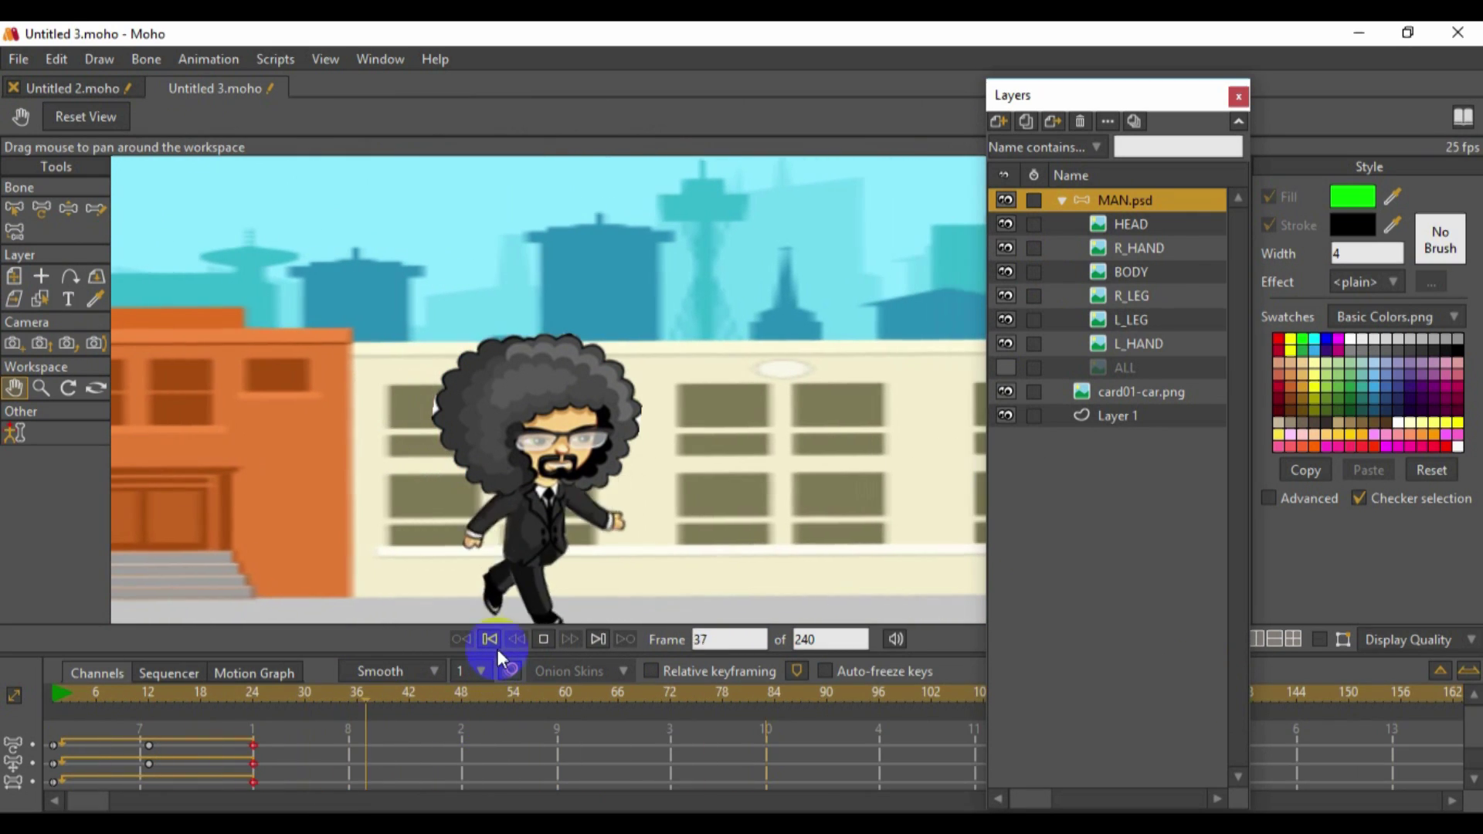
pyautogui.click(540, 639)
pyautogui.click(490, 639)
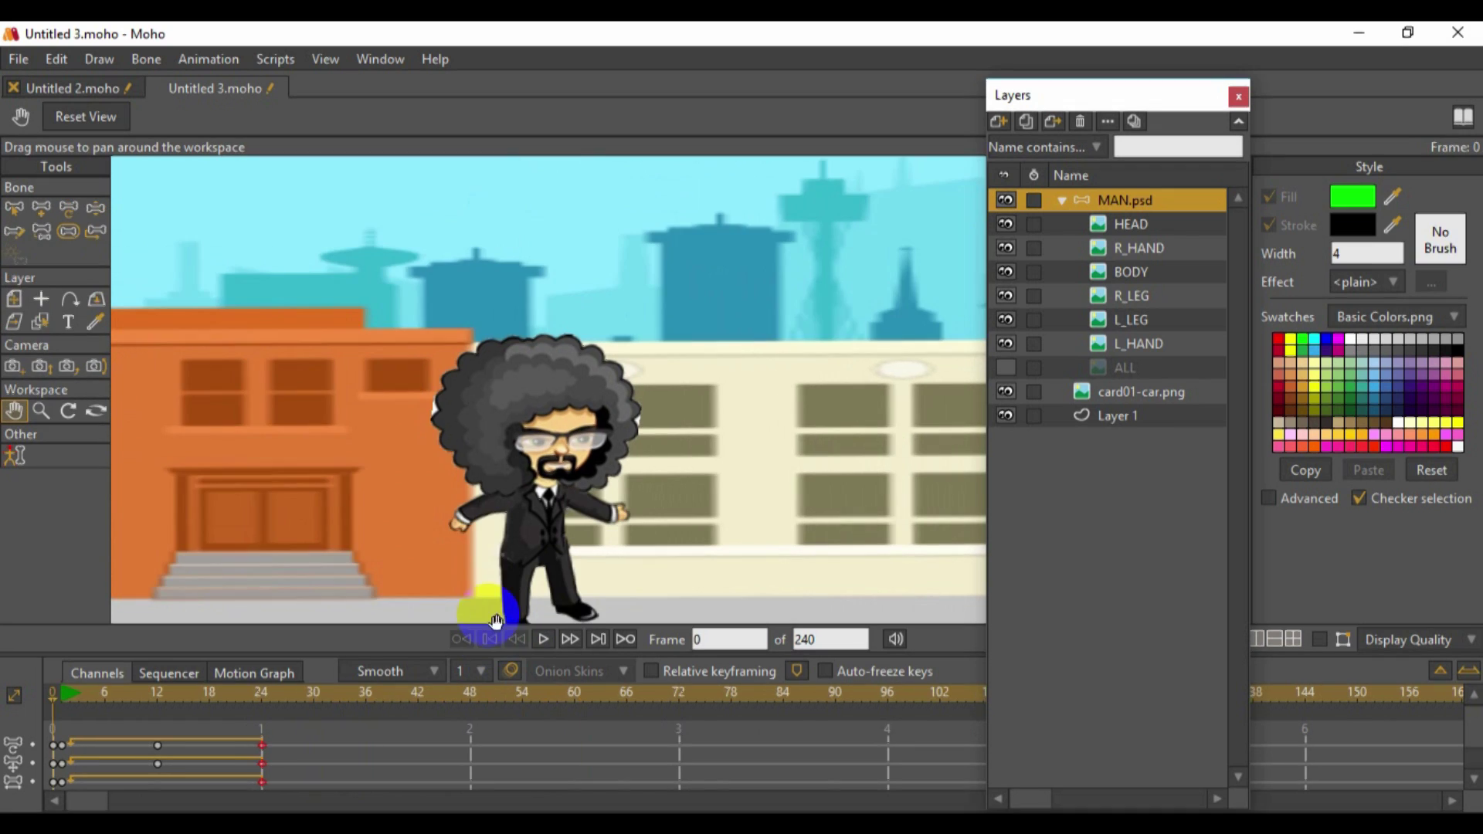
pyautogui.scroll(4, 453, 409)
pyautogui.scroll(-1, 453, 415)
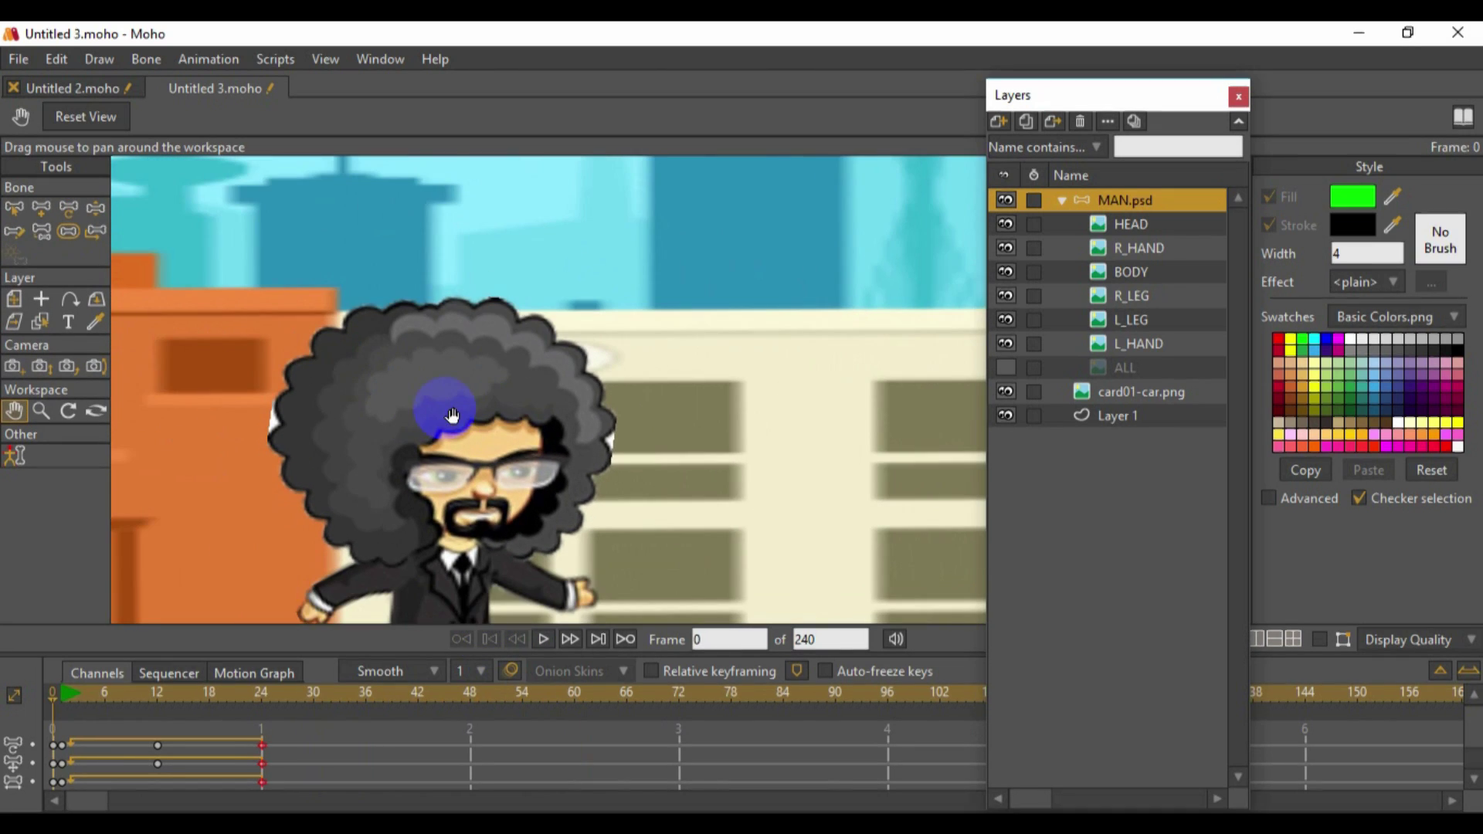
pyautogui.click(1075, 225)
pyautogui.click(39, 209)
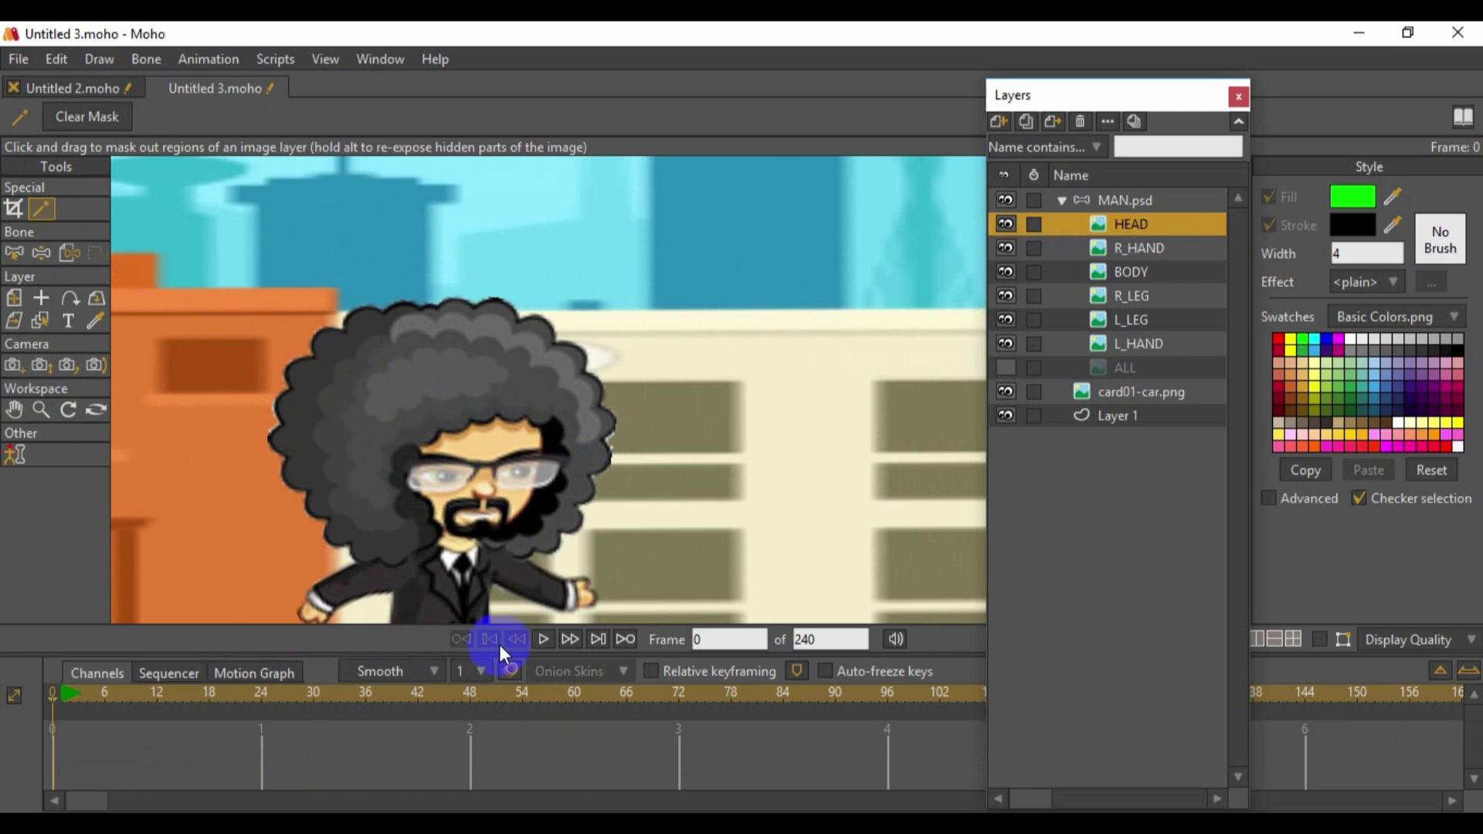
# Select the MAN.psd layer and replay the full scene, keeping the canvas uncovered and the whole character in view
pyautogui.click(1101, 202)
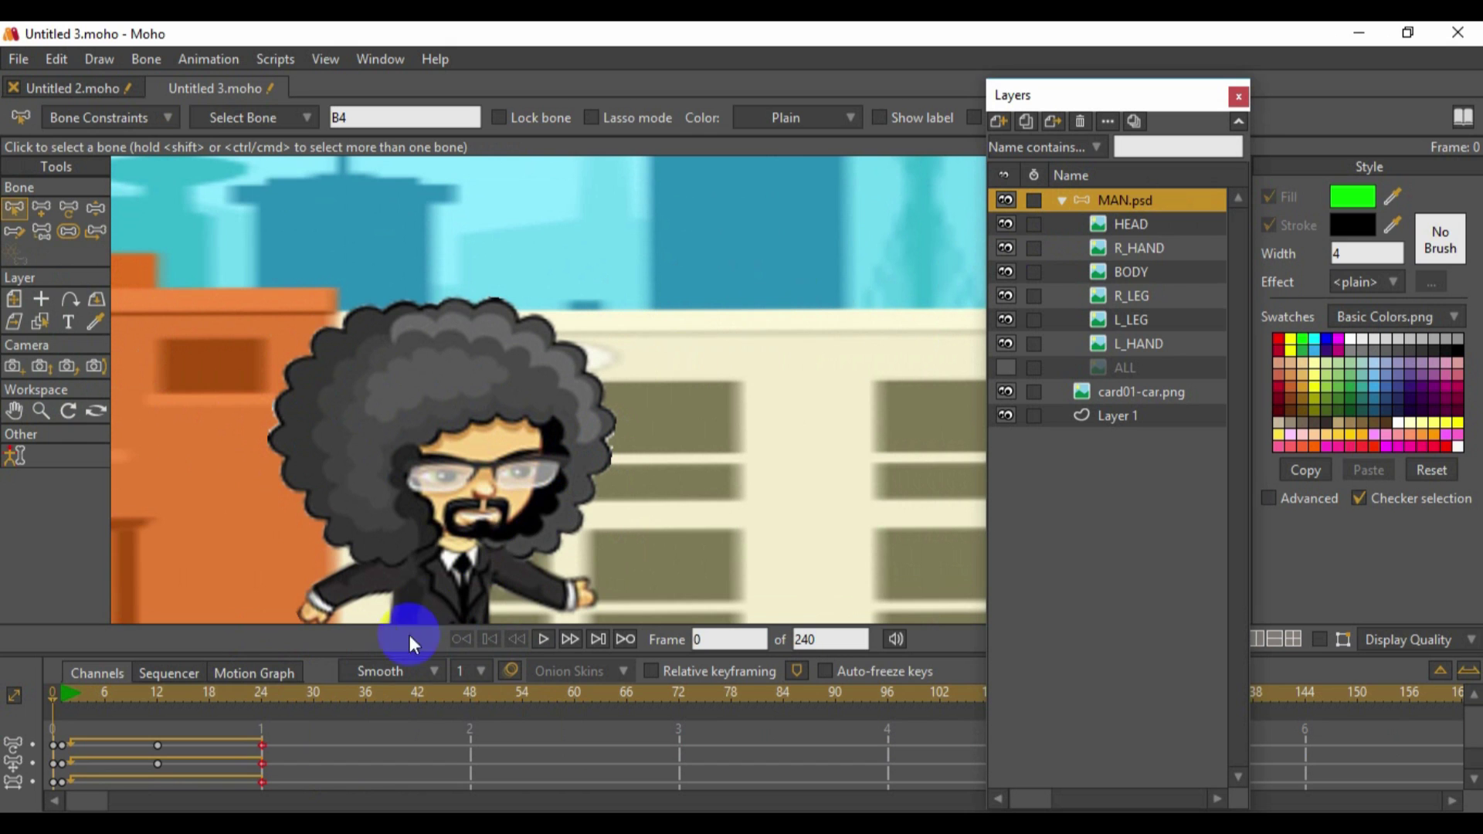
pyautogui.click(542, 639)
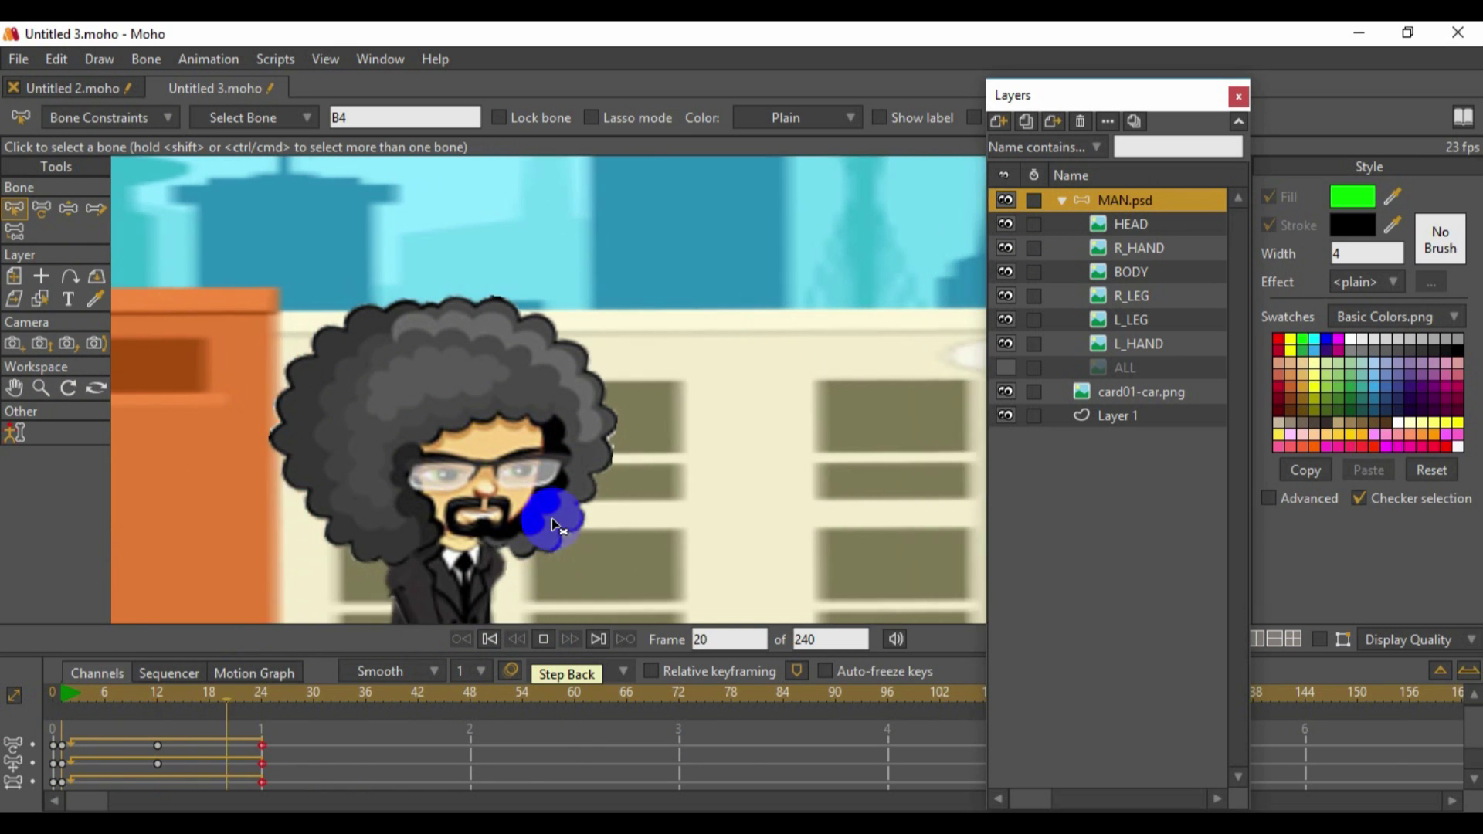
pyautogui.moveTo(1125, 92); pyautogui.dragTo(1175, 83)
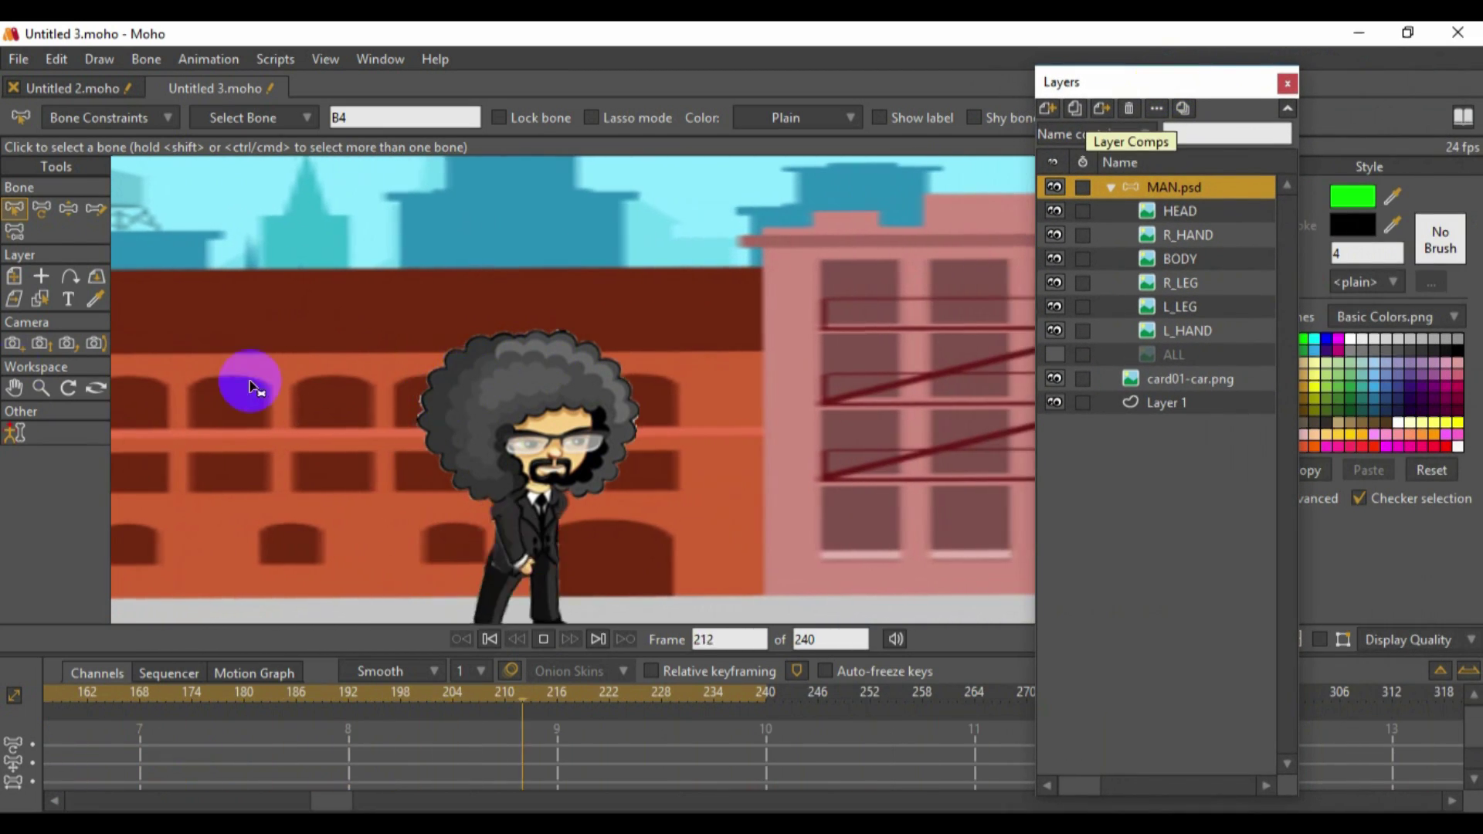
pyautogui.click(16, 389)
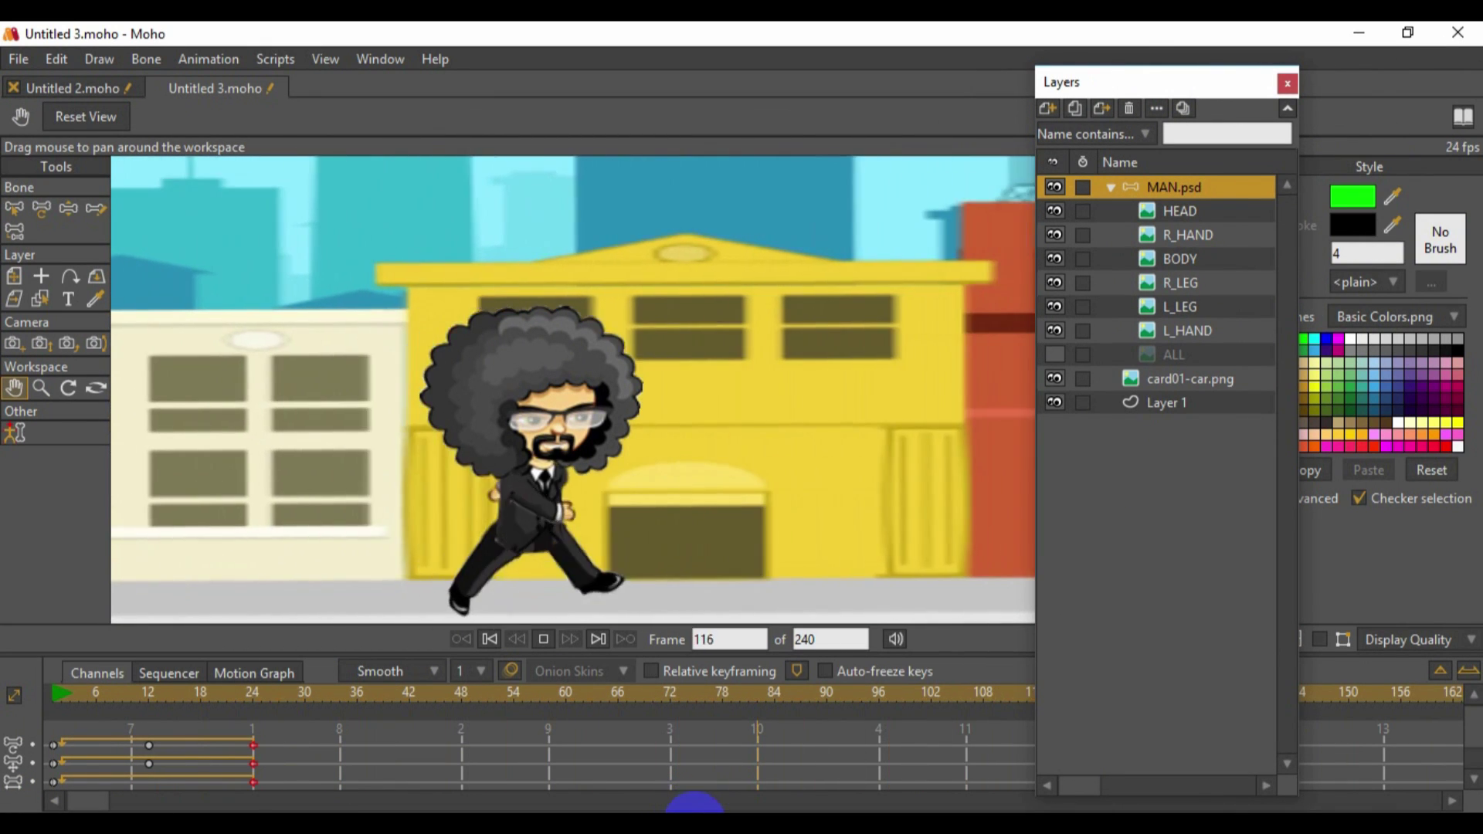
pyautogui.click(599, 638)
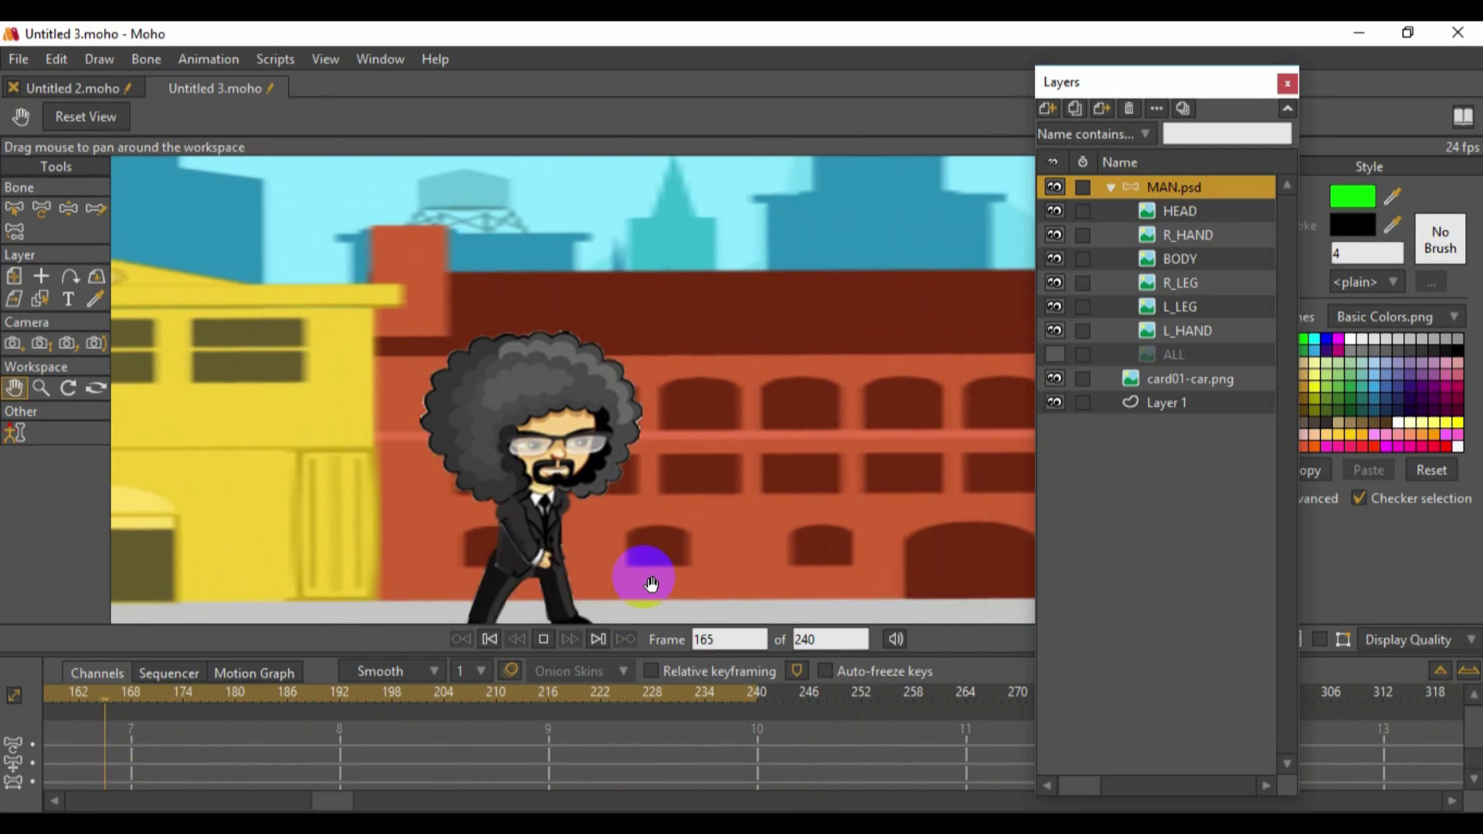
# Stop the playback and render a preview animation of the walking scene
pyautogui.click(545, 638)
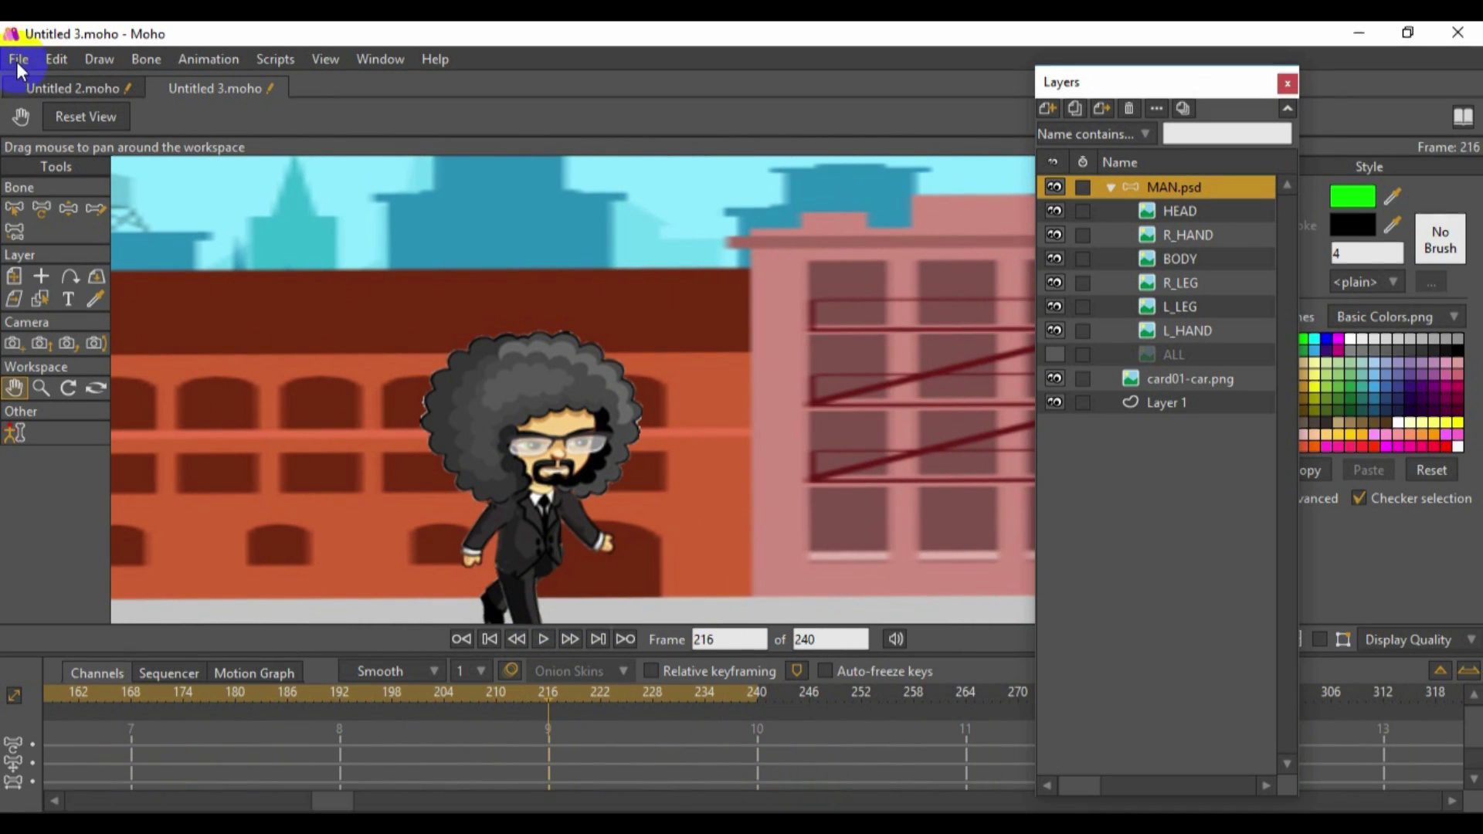
pyautogui.click(18, 60)
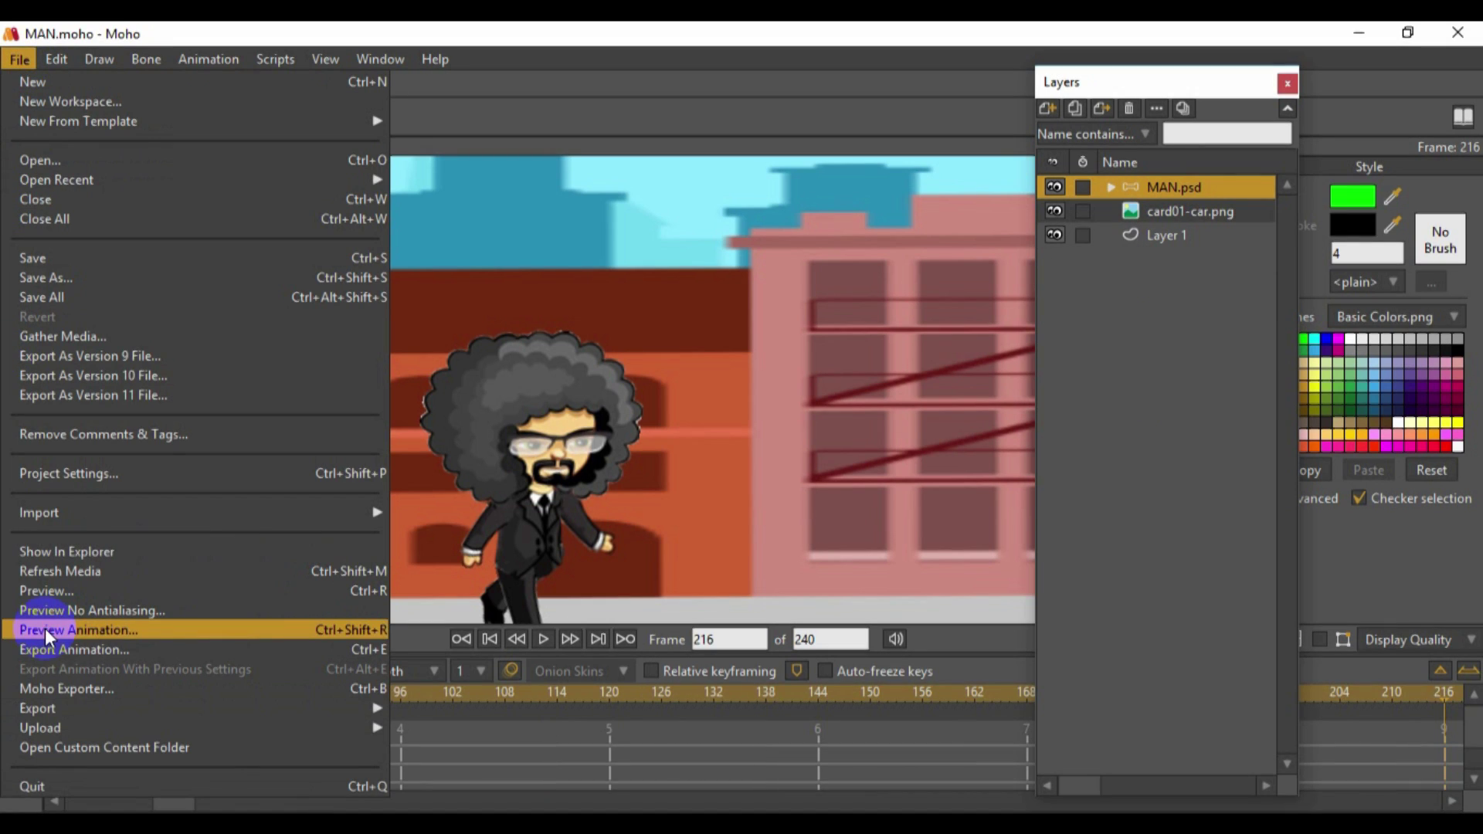
pyautogui.click(45, 627)
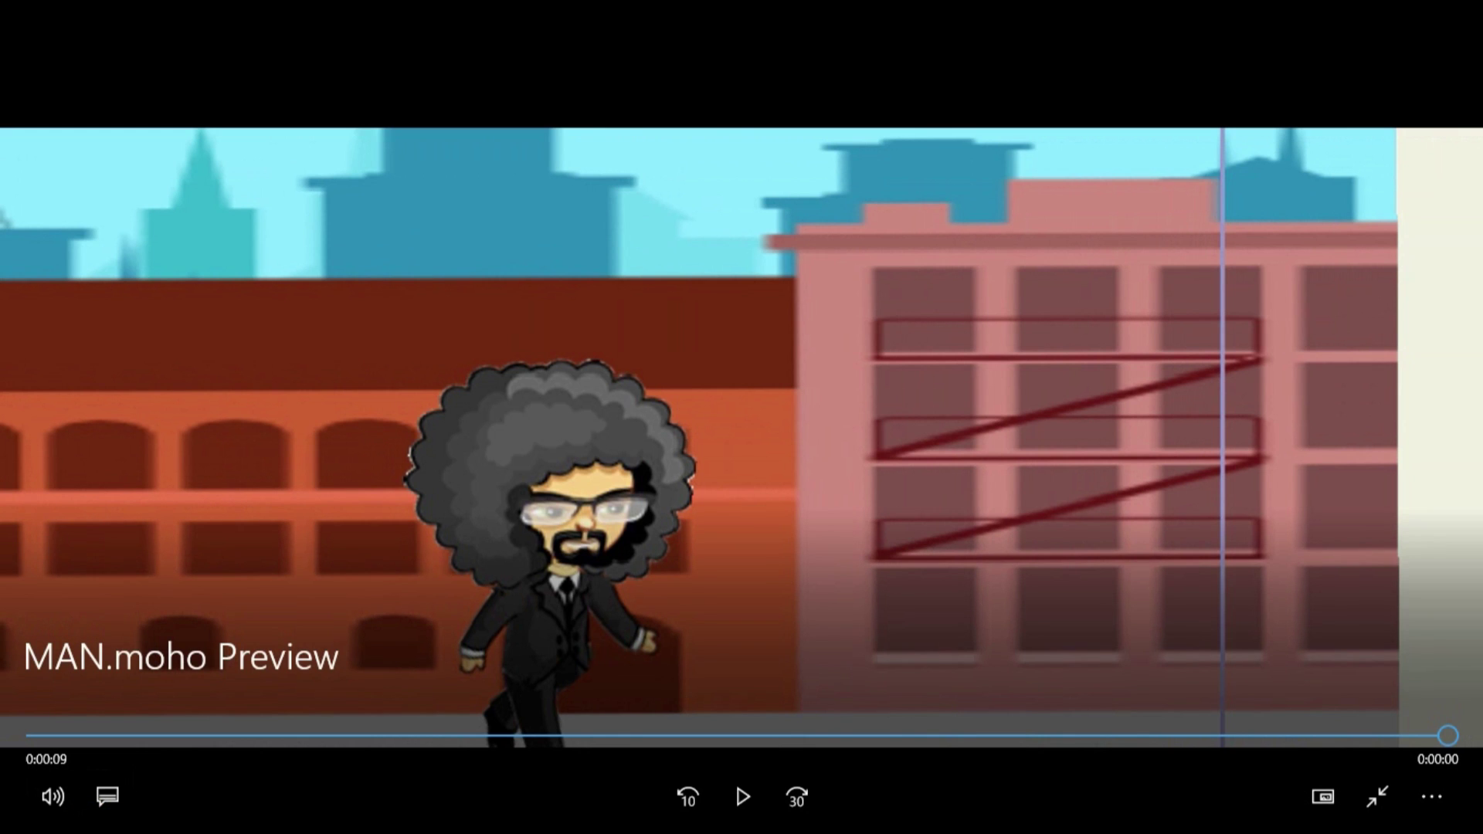
# Play the rendered MAN.moho preview as a 360° video, turn the view toward the character's face and suit, and replay it
pyautogui.click(1425, 792)
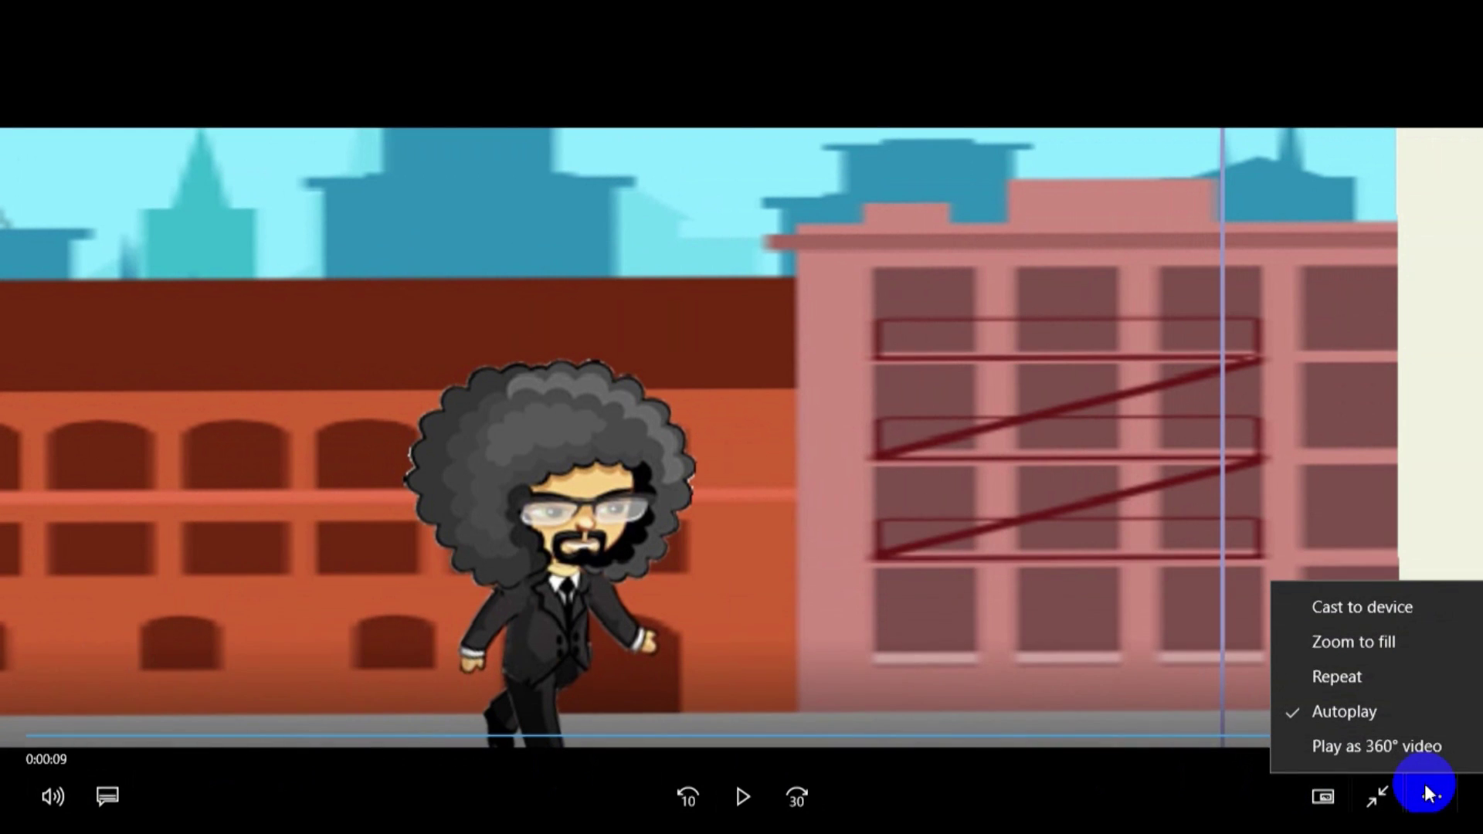
pyautogui.click(1352, 746)
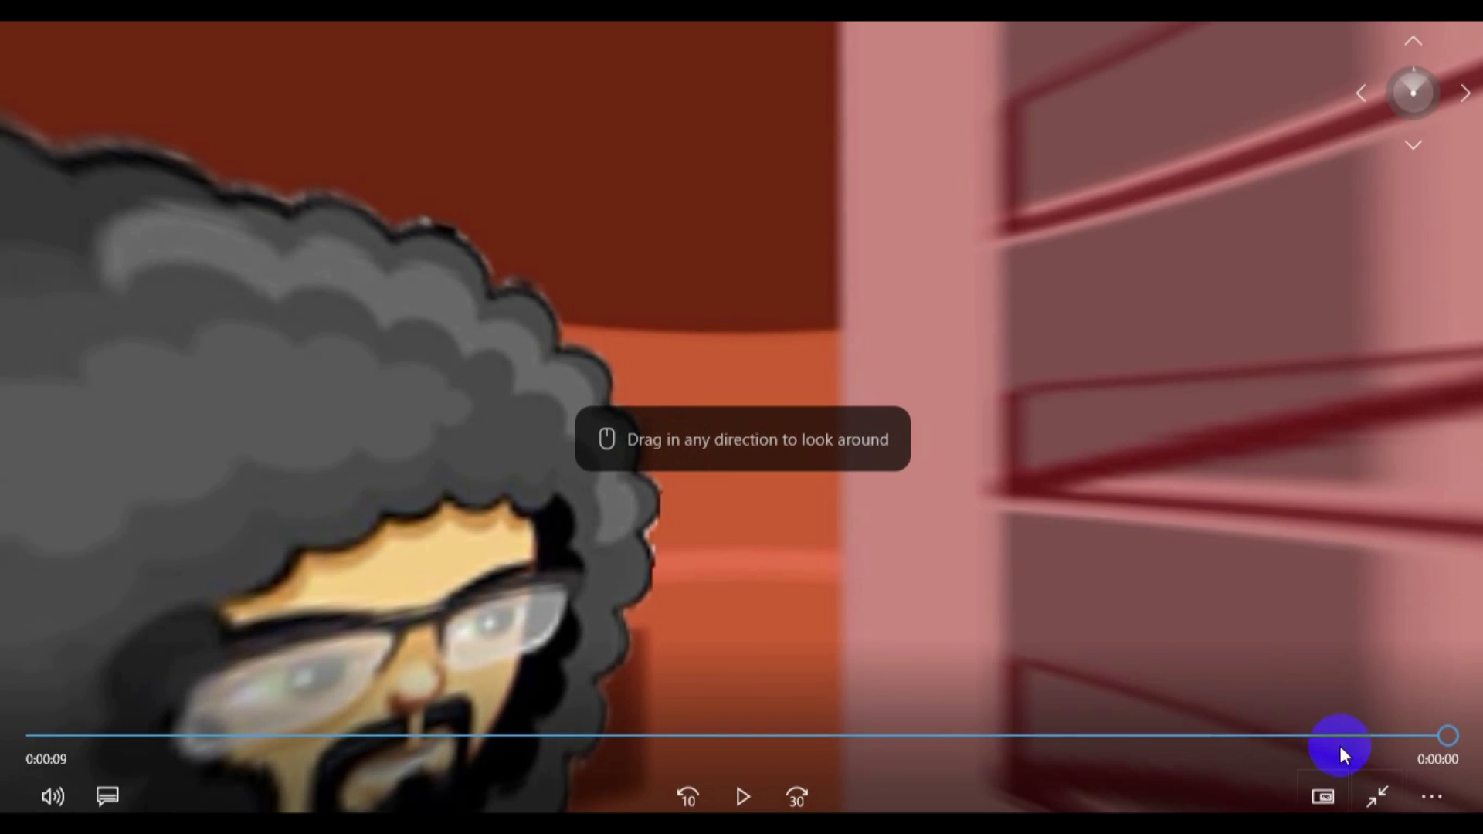
pyautogui.click(743, 796)
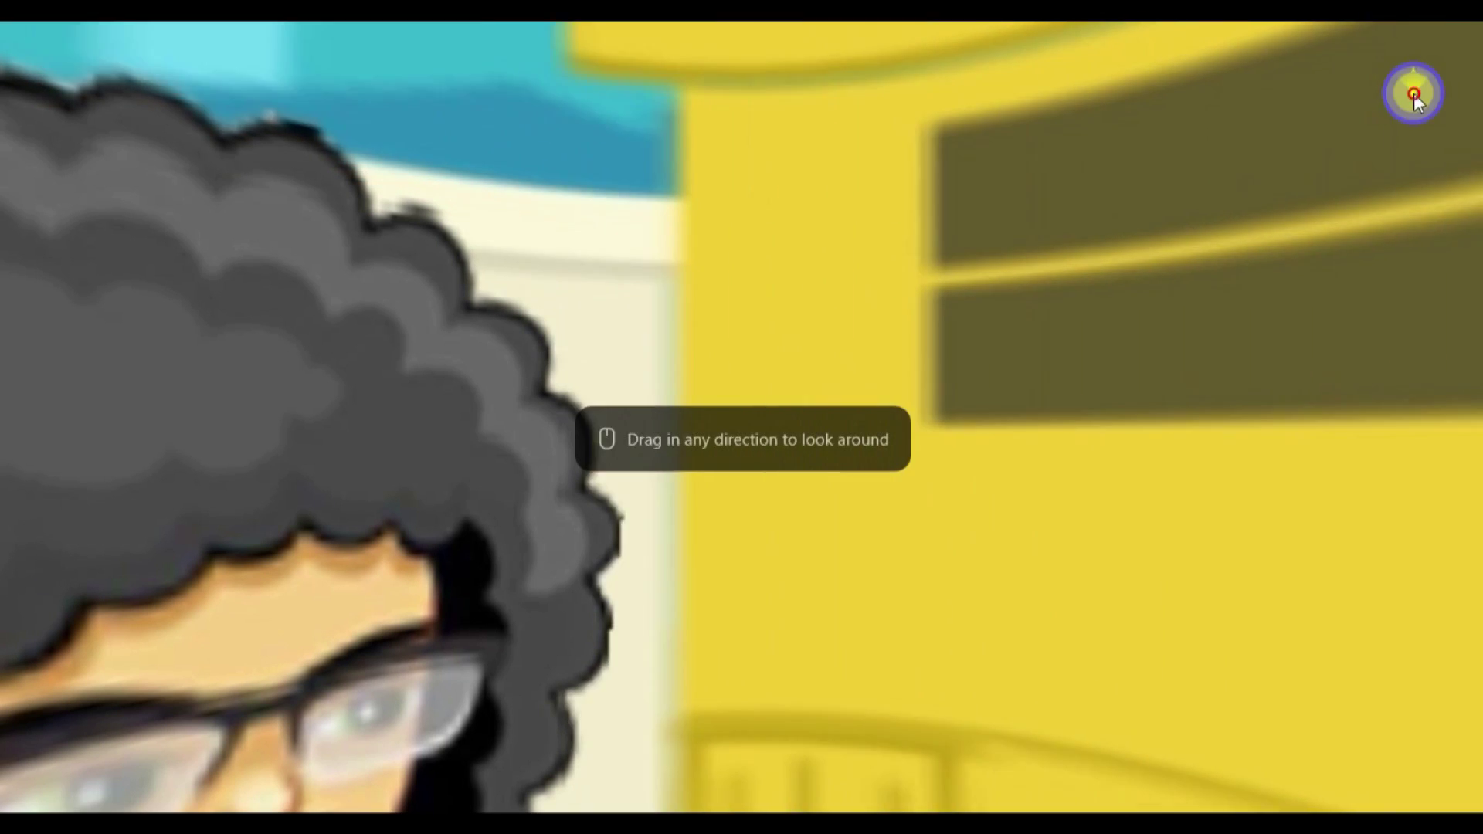
pyautogui.moveTo(1413, 94); pyautogui.dragTo(1343, 17)
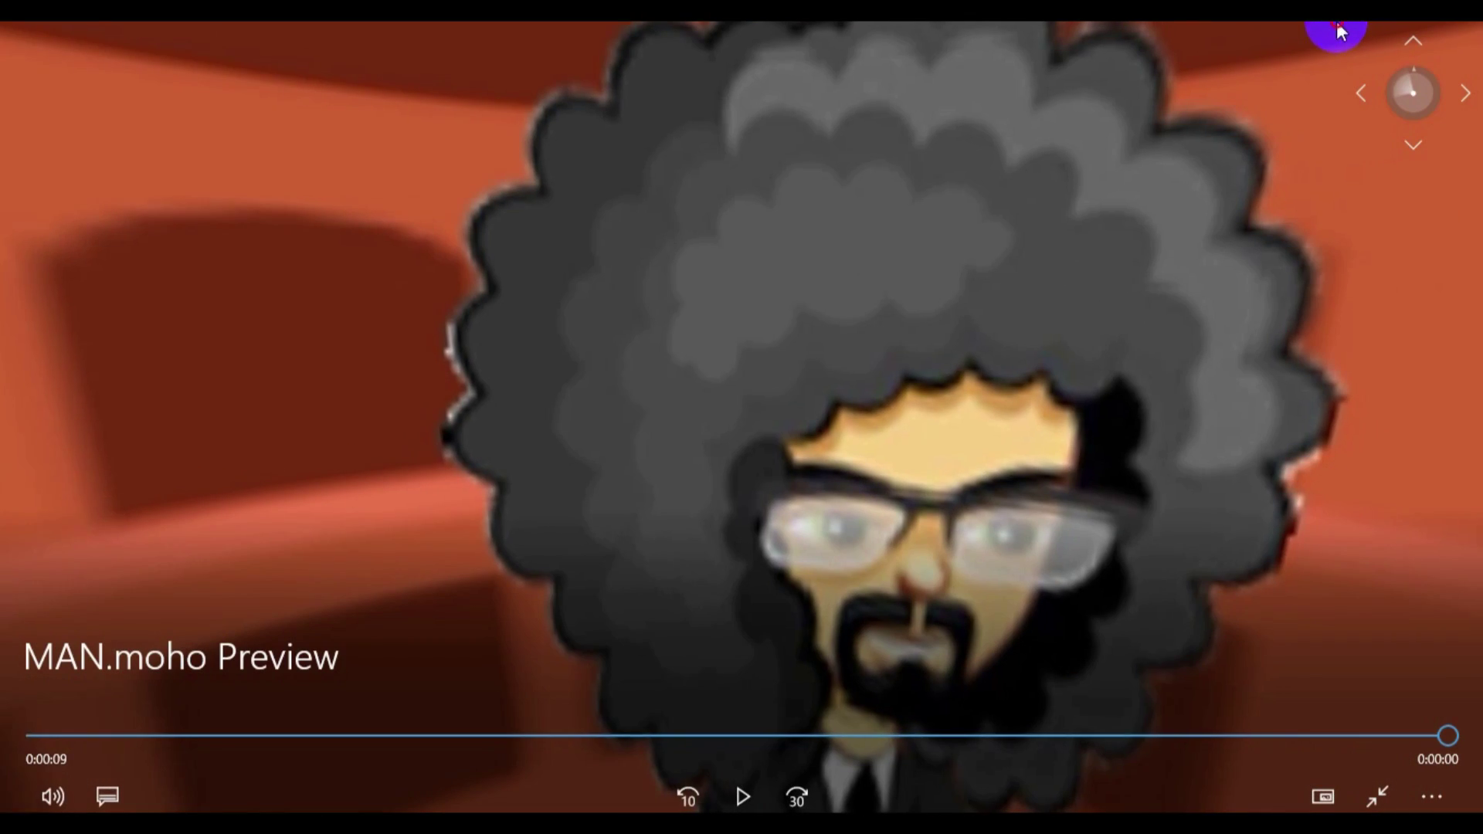
pyautogui.moveTo(1076, 414); pyautogui.dragTo(1013, 271)
pyautogui.click(740, 799)
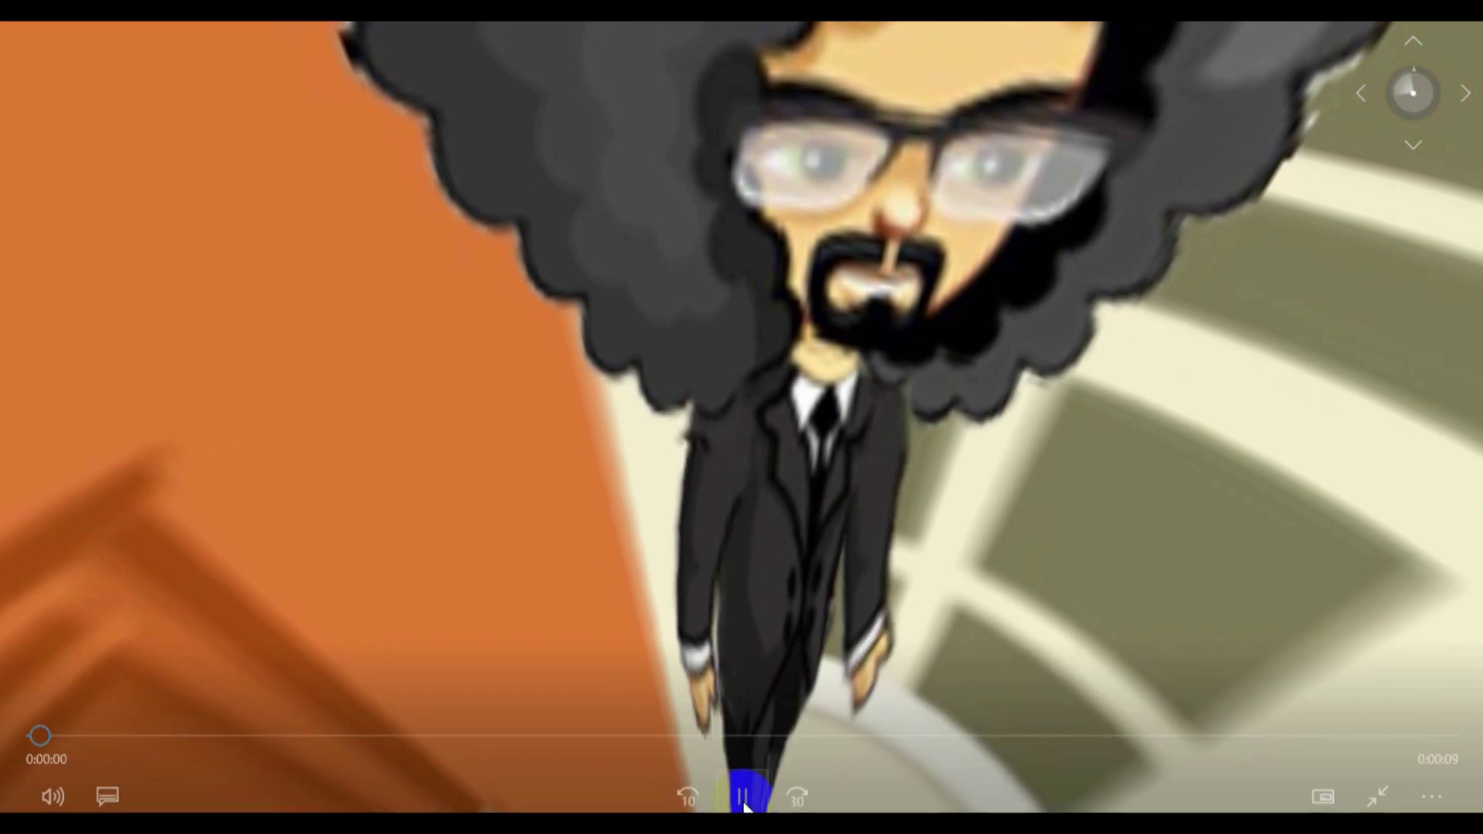